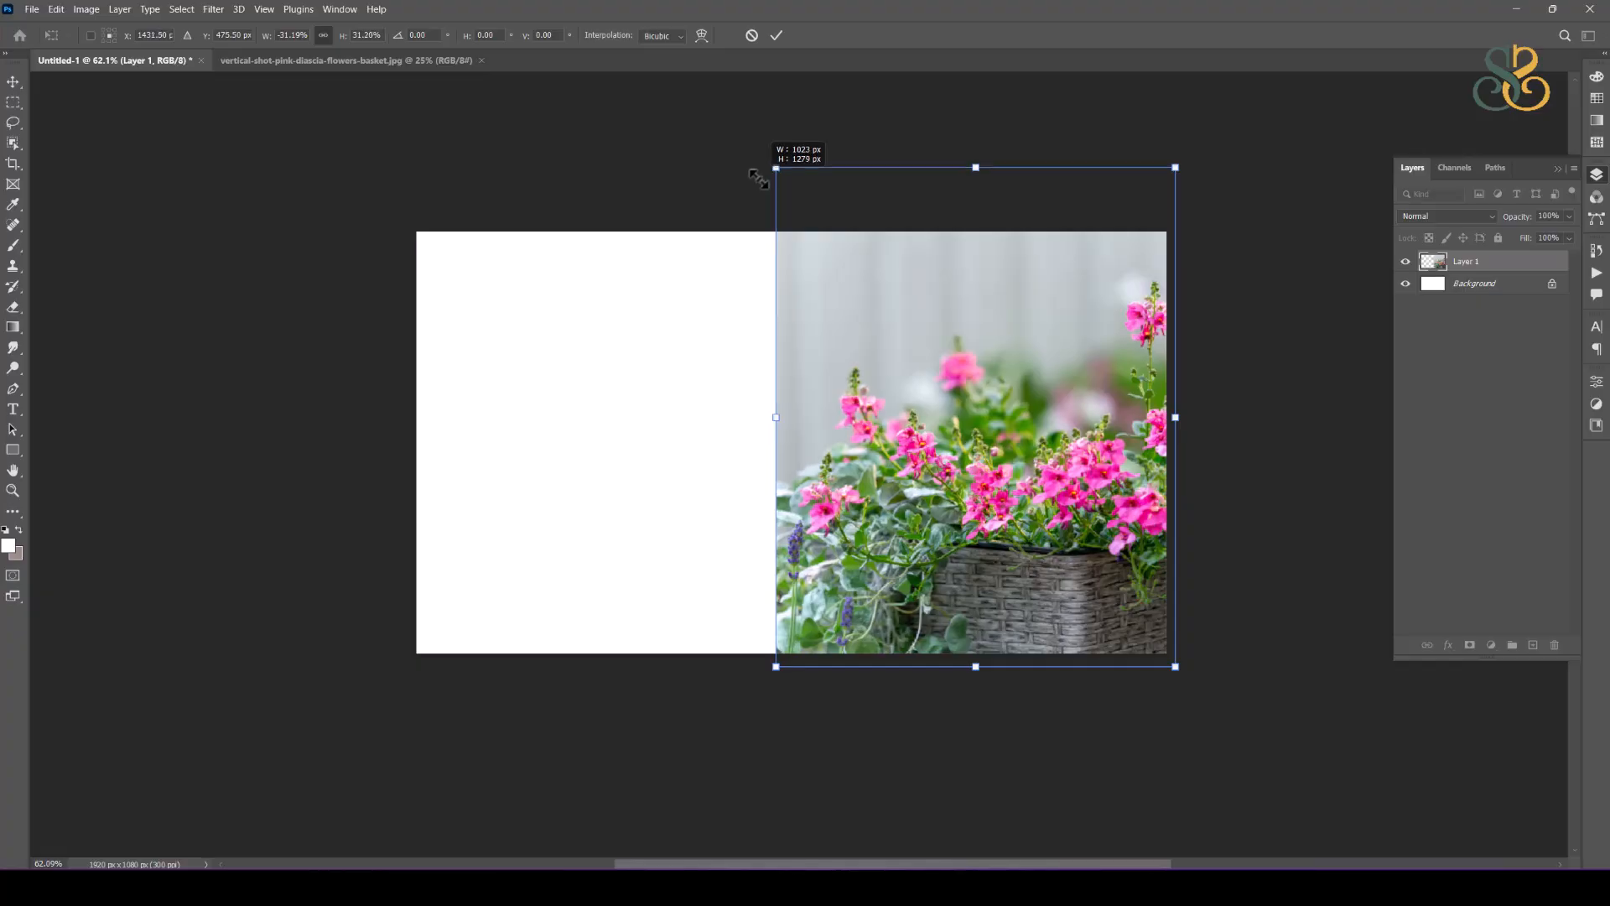
# Step: Enlarge the pink flower photo proportionally to about 34% and position it over the right part of the canvas
pyautogui.moveTo(1096, 470); pyautogui.dragTo(1101, 484)
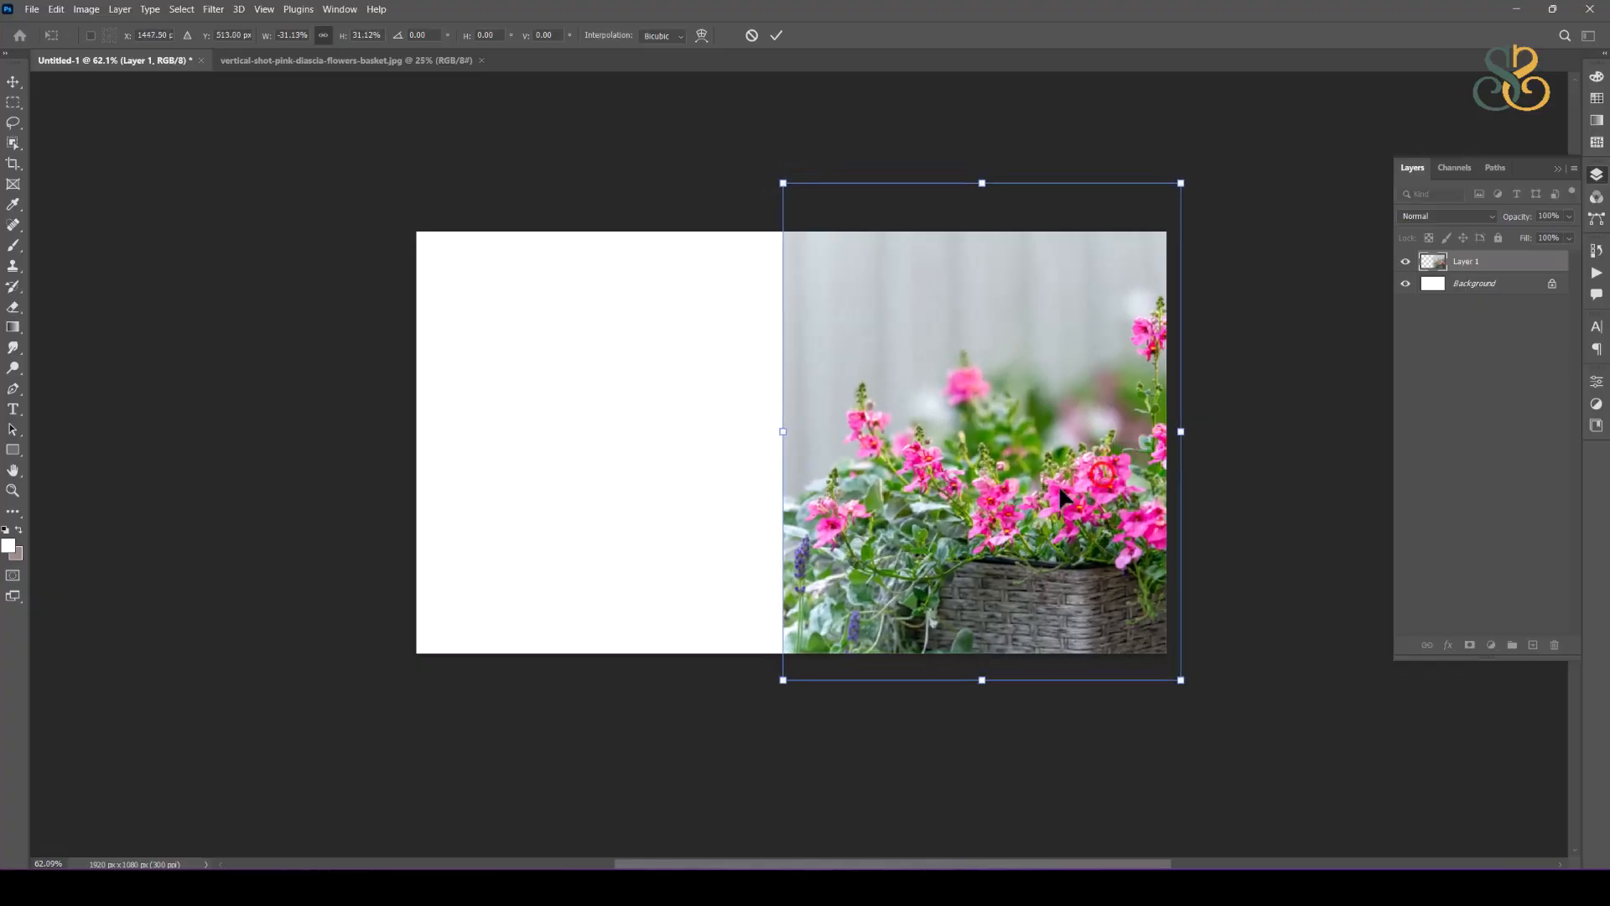
pyautogui.moveTo(777, 434); pyautogui.dragTo(742, 435)
pyautogui.moveTo(1000, 503); pyautogui.dragTo(1003, 536)
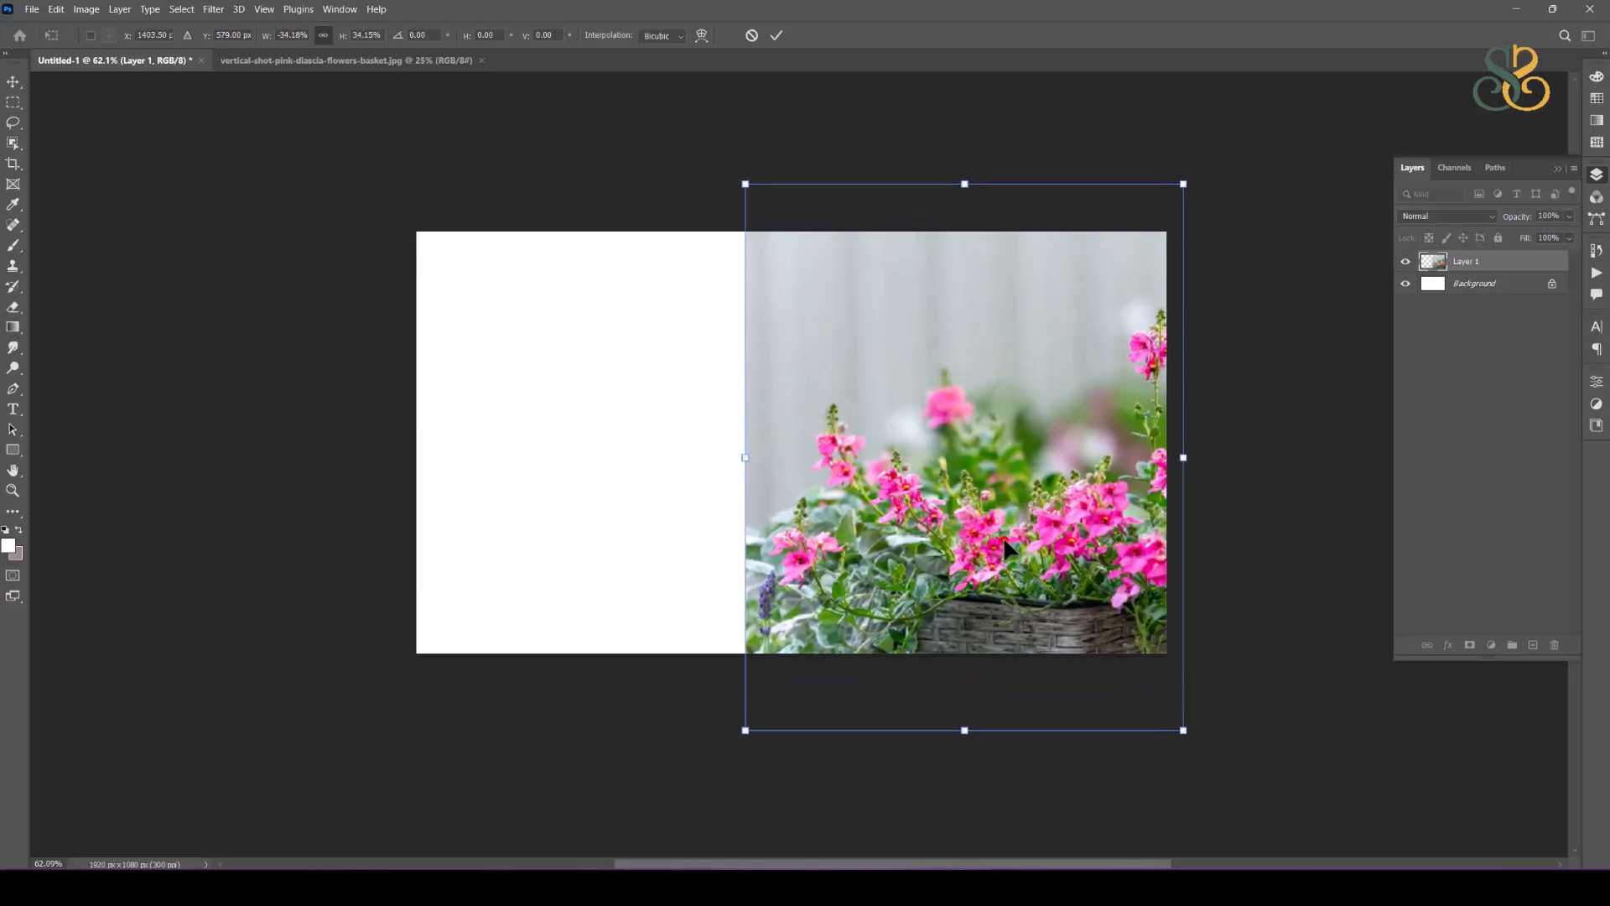
pyautogui.press('Return')
# Step: Open 45dc8fb64cd47f16a158810b0bd6b62f.jpg from the wedding album design folder
pyautogui.moveTo(1025, 449); pyautogui.dragTo(894, 482)
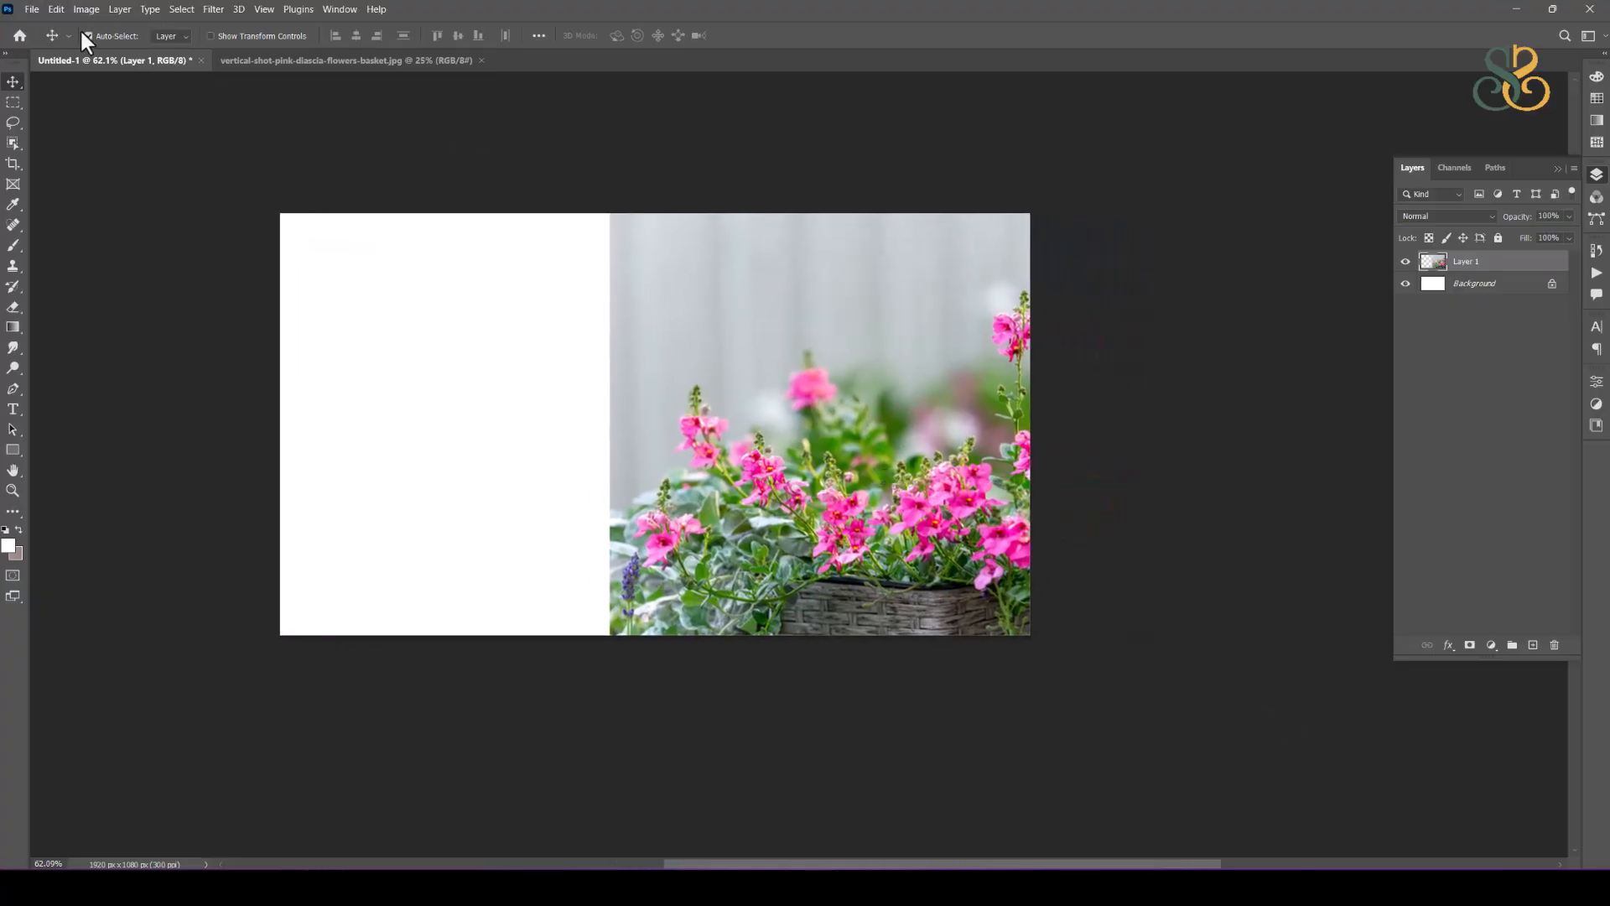
pyautogui.click(32, 10)
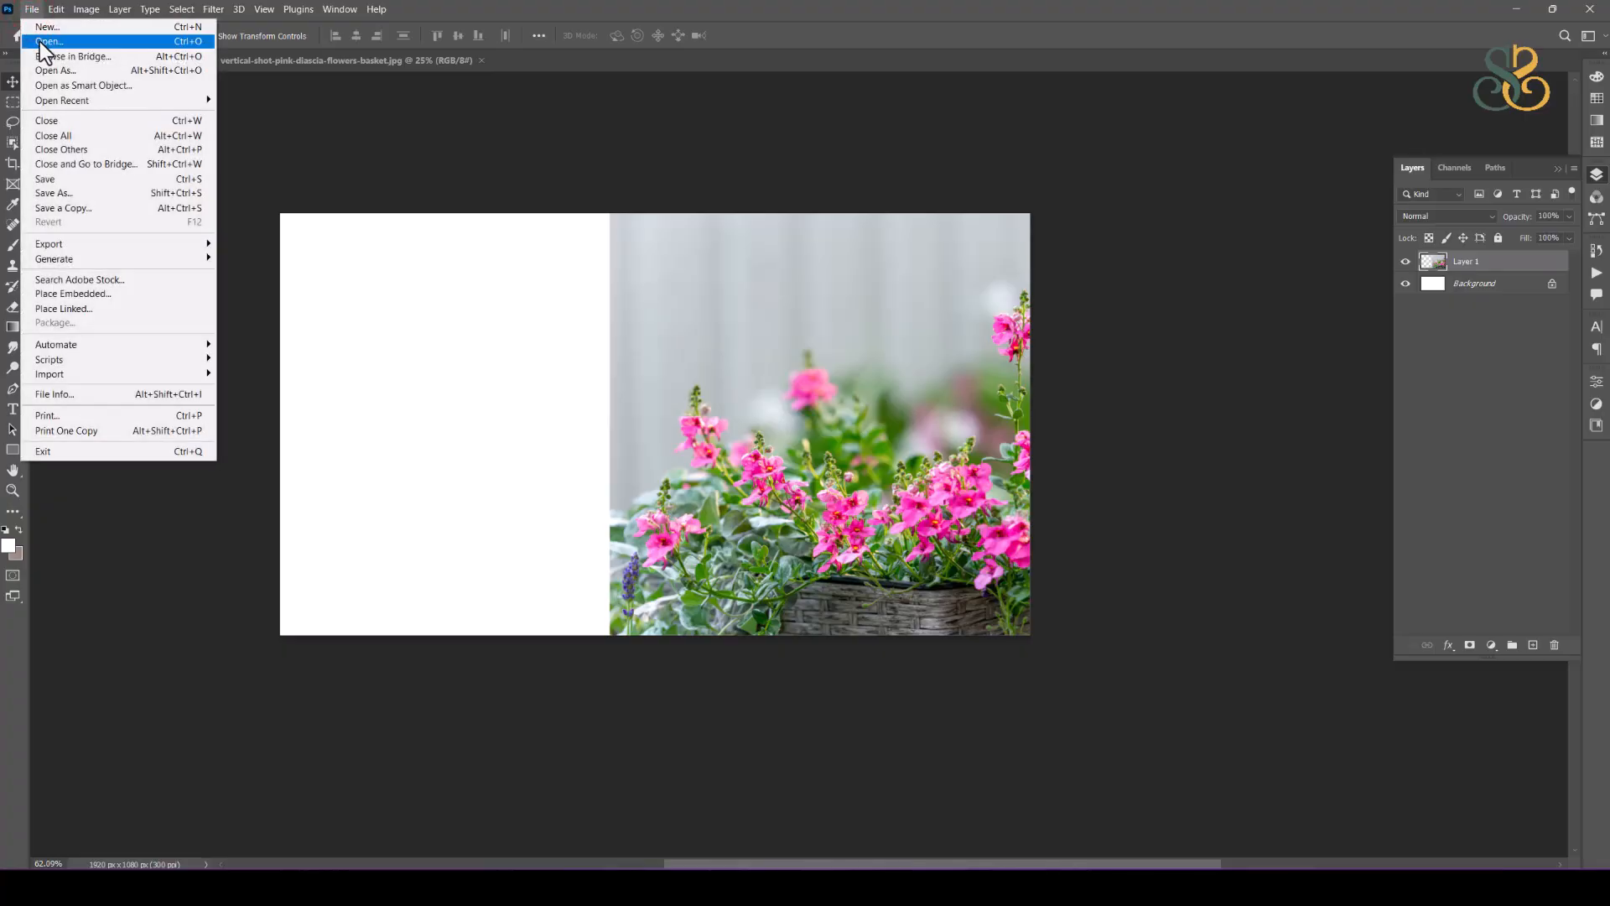
pyautogui.click(39, 43)
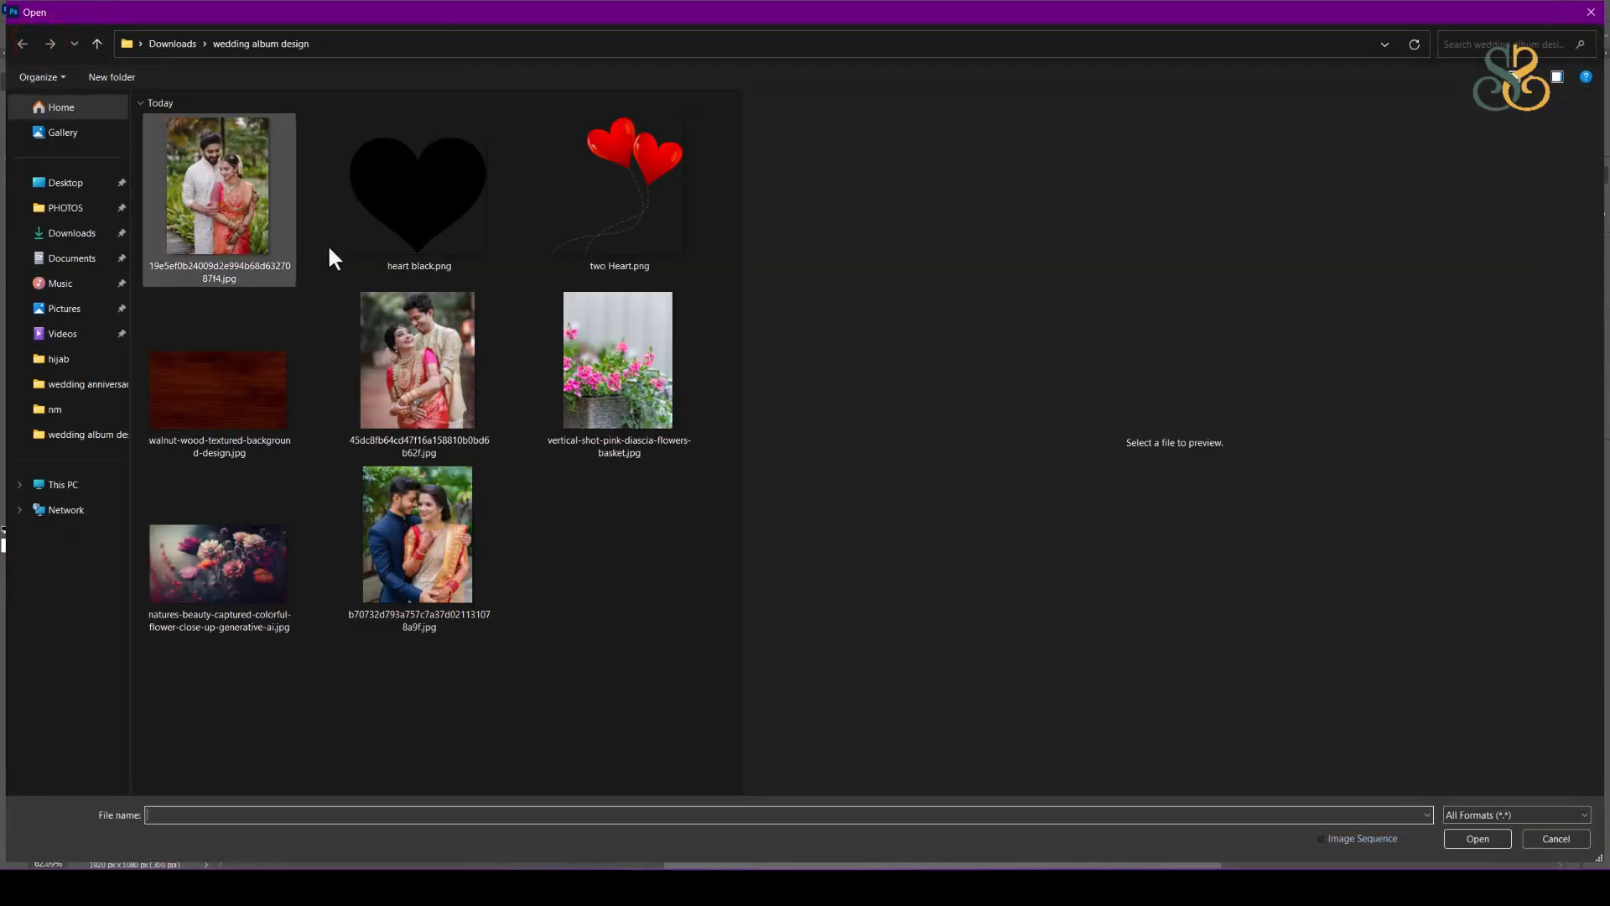
pyautogui.click(421, 357)
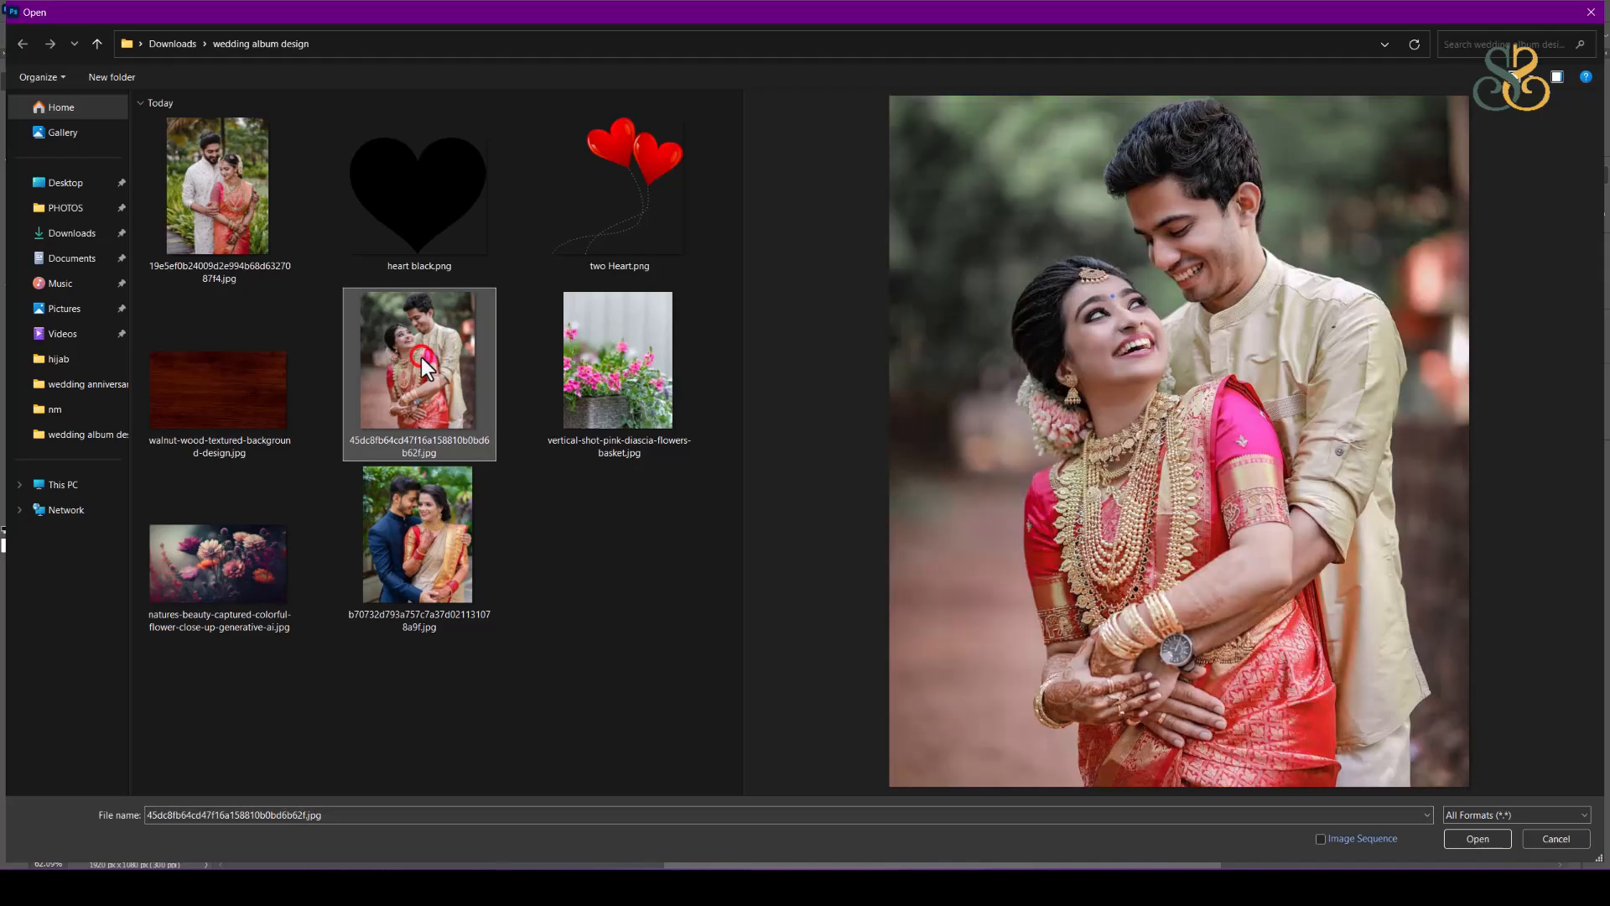
pyautogui.doubleClick(421, 357)
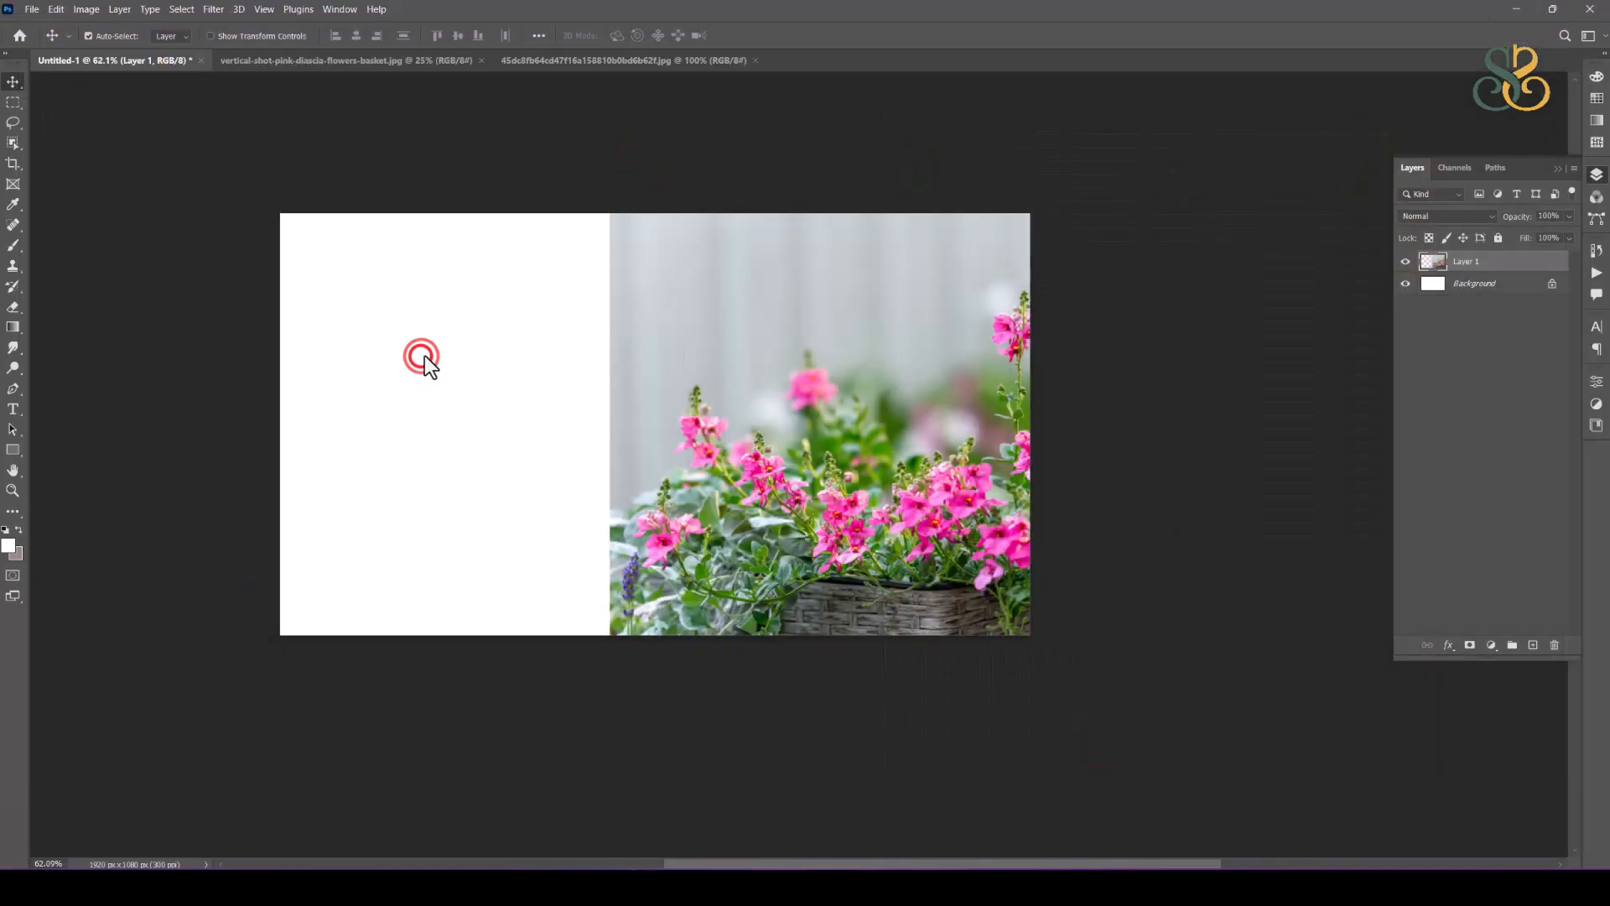
# Step: Select the embracing couple by outlining them with the Object Selection Tool in Lasso mode
pyautogui.scroll(4, 846, 377)
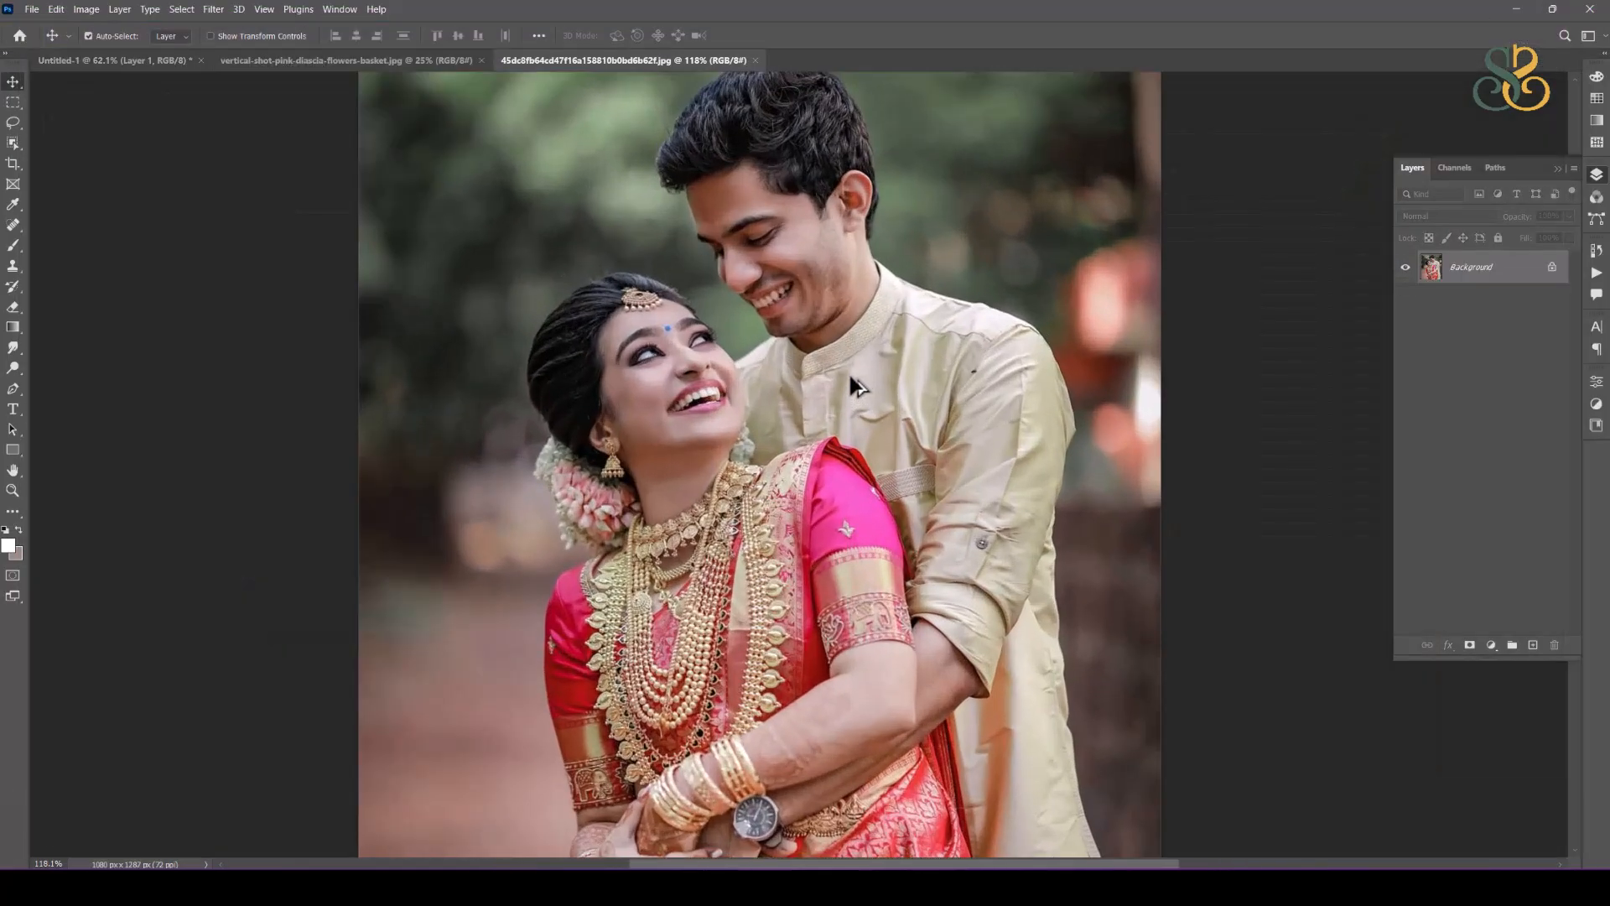
pyautogui.scroll(-2, 848, 370)
pyautogui.moveTo(931, 404); pyautogui.dragTo(807, 409)
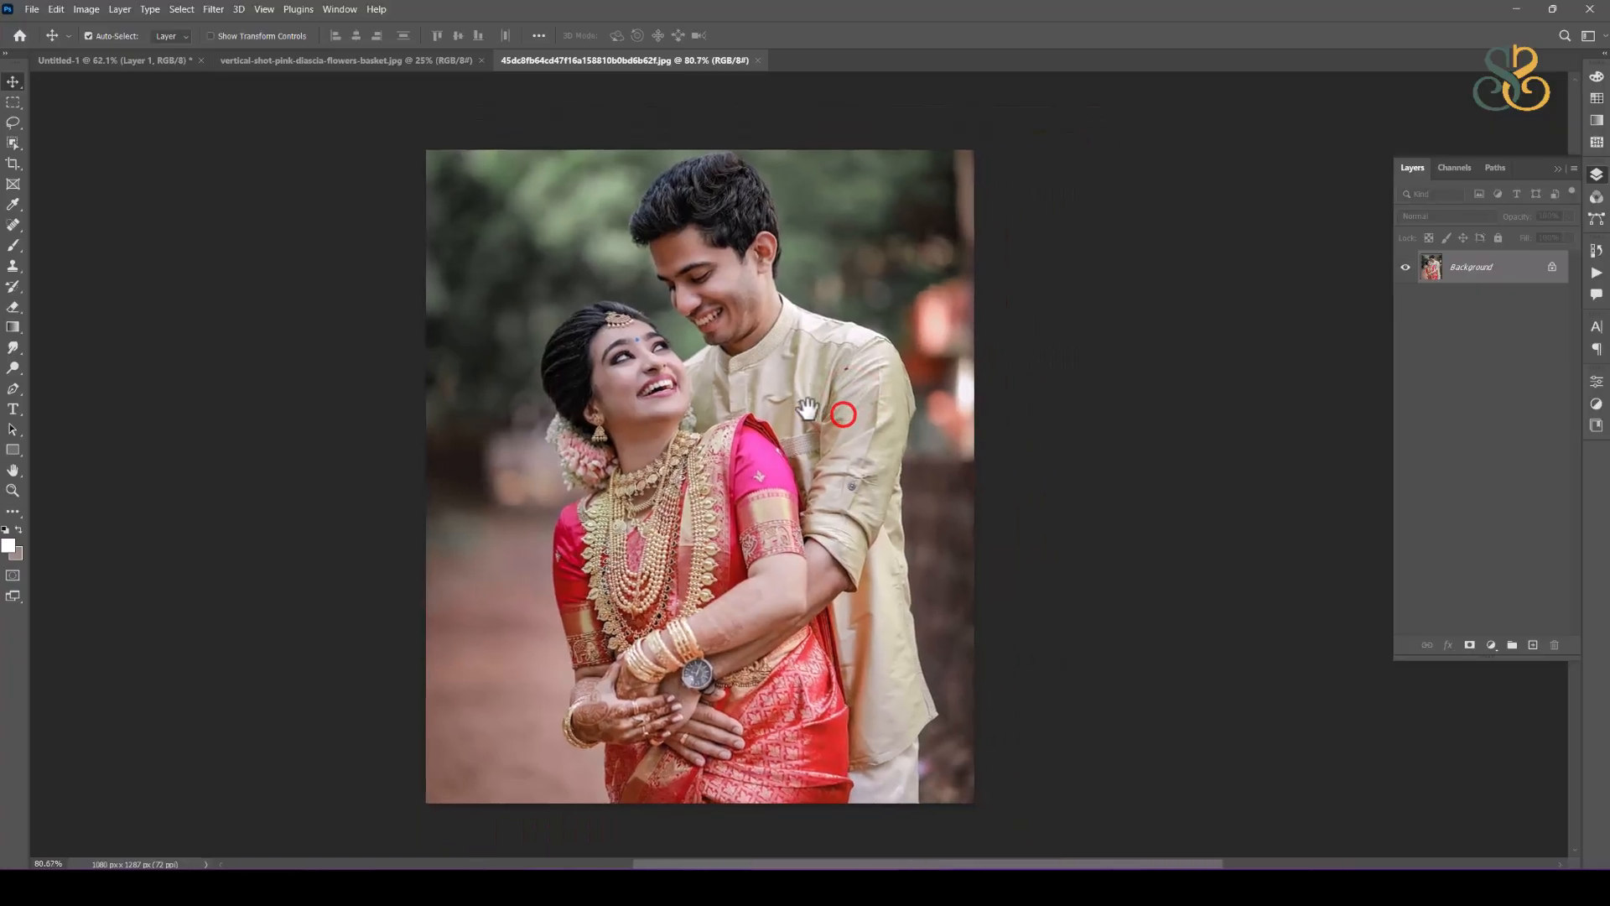
pyautogui.click(12, 144)
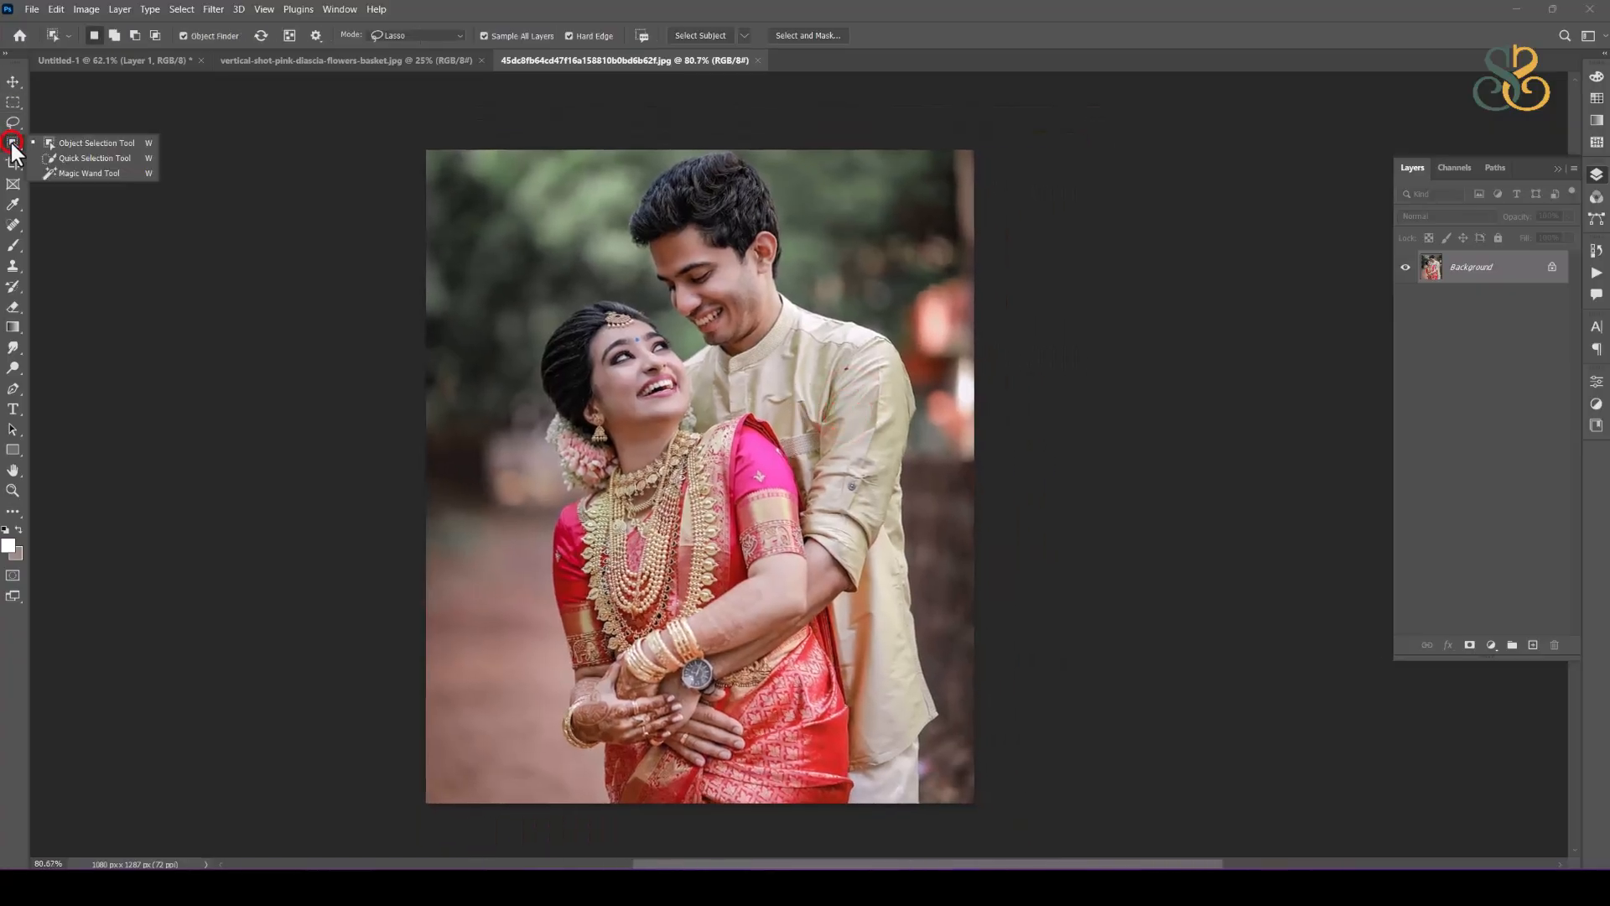
pyautogui.click(98, 144)
pyautogui.click(455, 29)
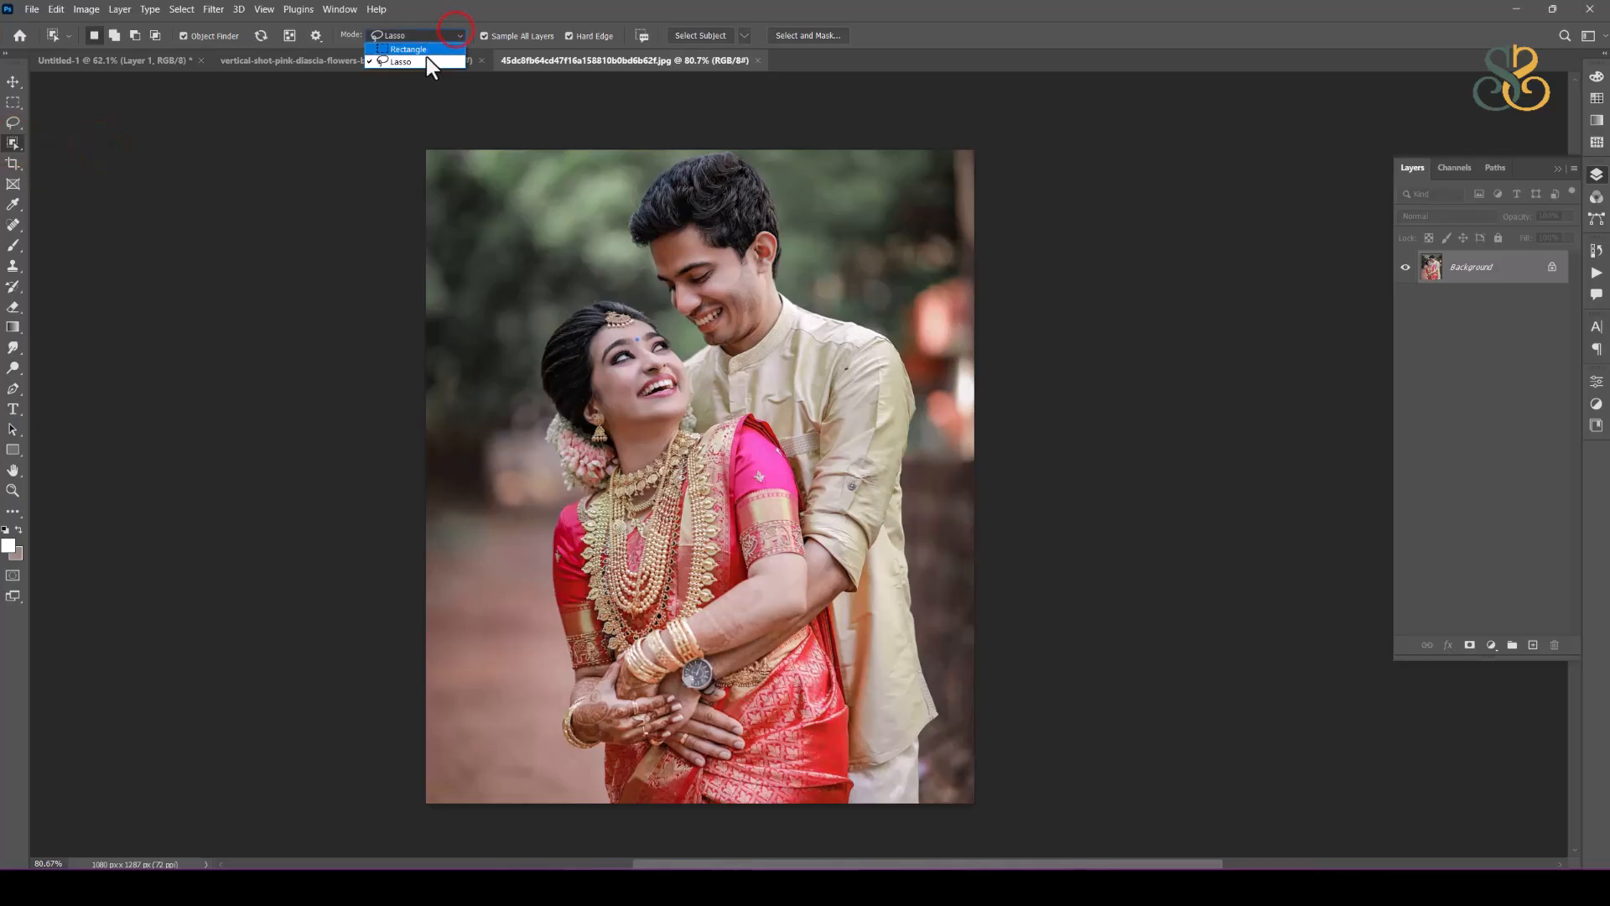
pyautogui.click(420, 62)
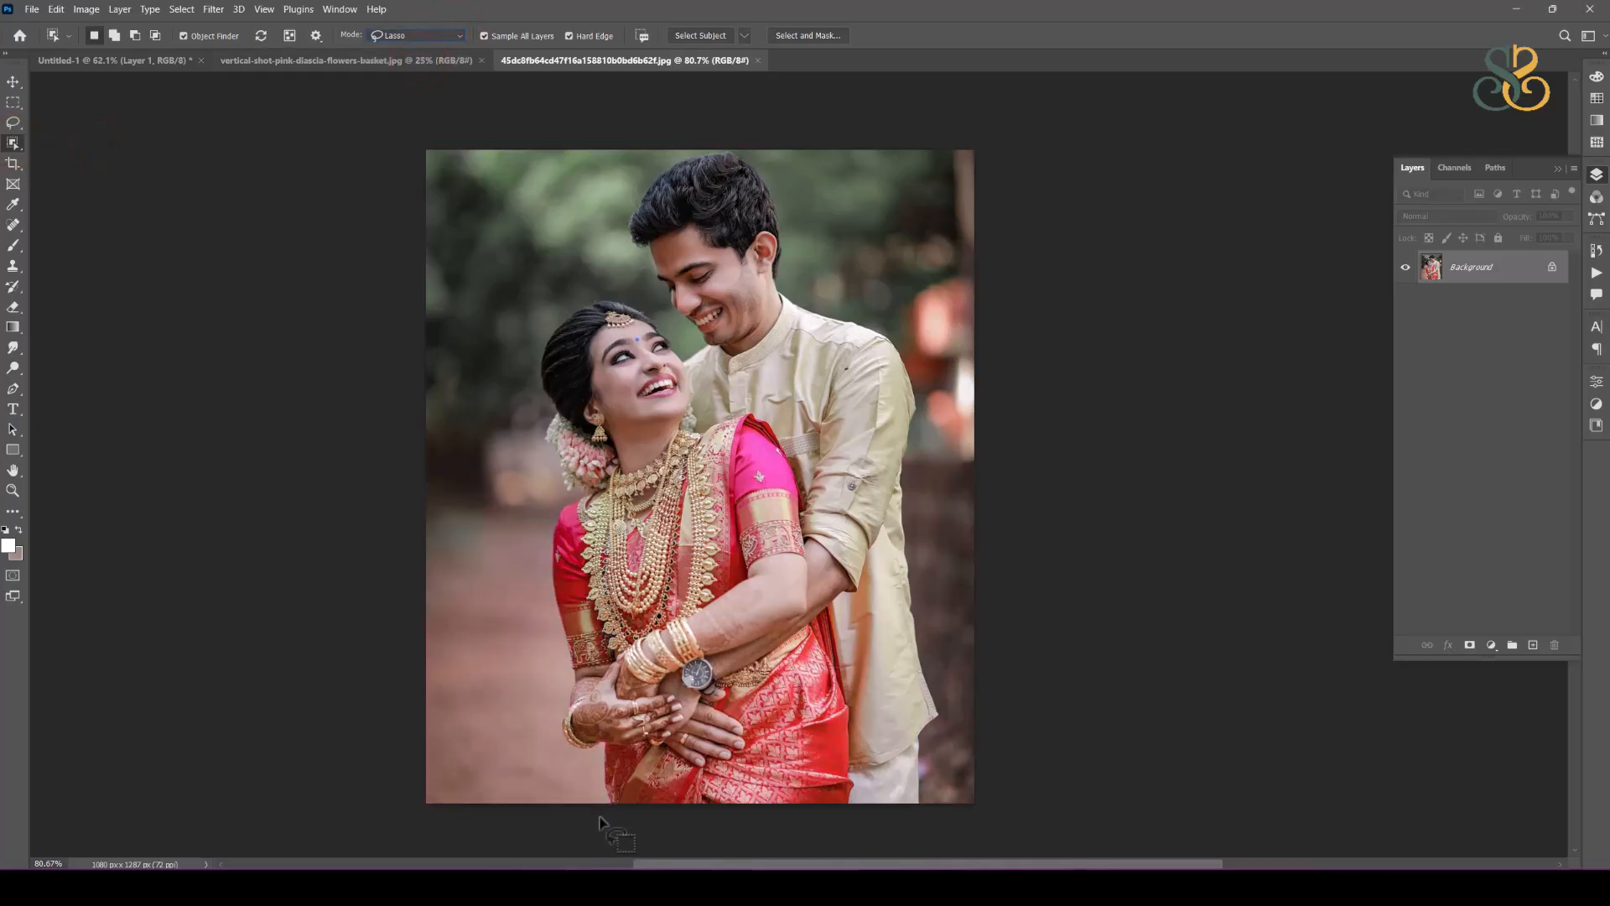
pyautogui.moveTo(596, 817)
pyautogui.mouseDown()
pyautogui.moveTo(592, 763)
pyautogui.moveTo(549, 743)
pyautogui.moveTo(565, 676)
pyautogui.moveTo(543, 602)
pyautogui.mouseUp()
pyautogui.moveTo(551, 480); pyautogui.dragTo(538, 316)
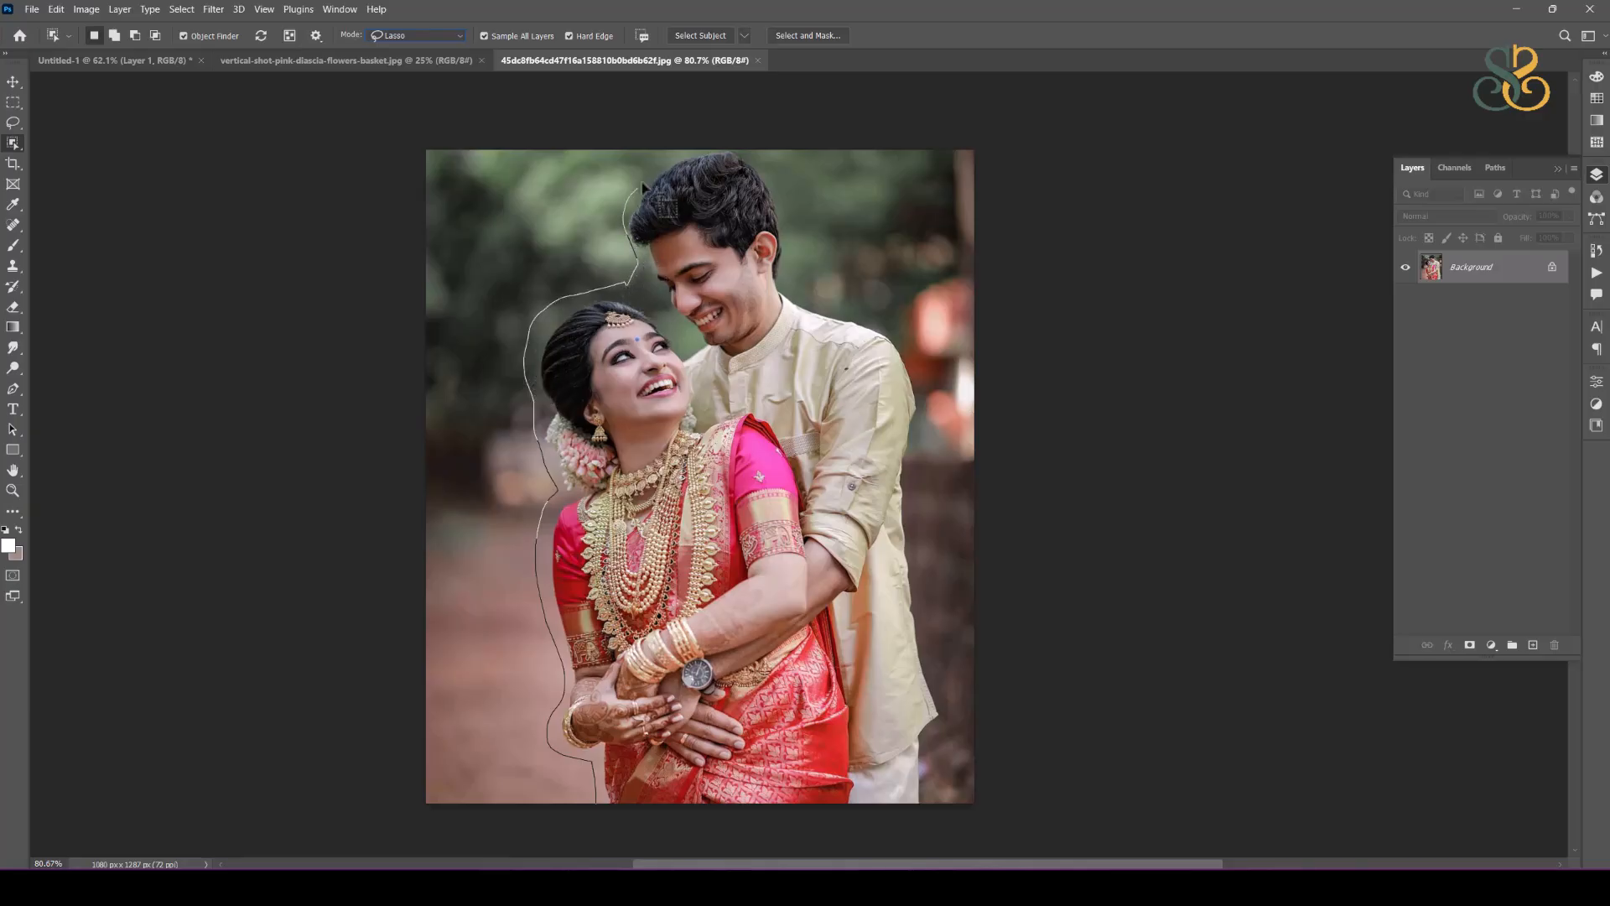
pyautogui.moveTo(795, 248)
pyautogui.mouseDown()
pyautogui.moveTo(809, 285)
pyautogui.moveTo(911, 354)
pyautogui.moveTo(933, 451)
pyautogui.mouseUp()
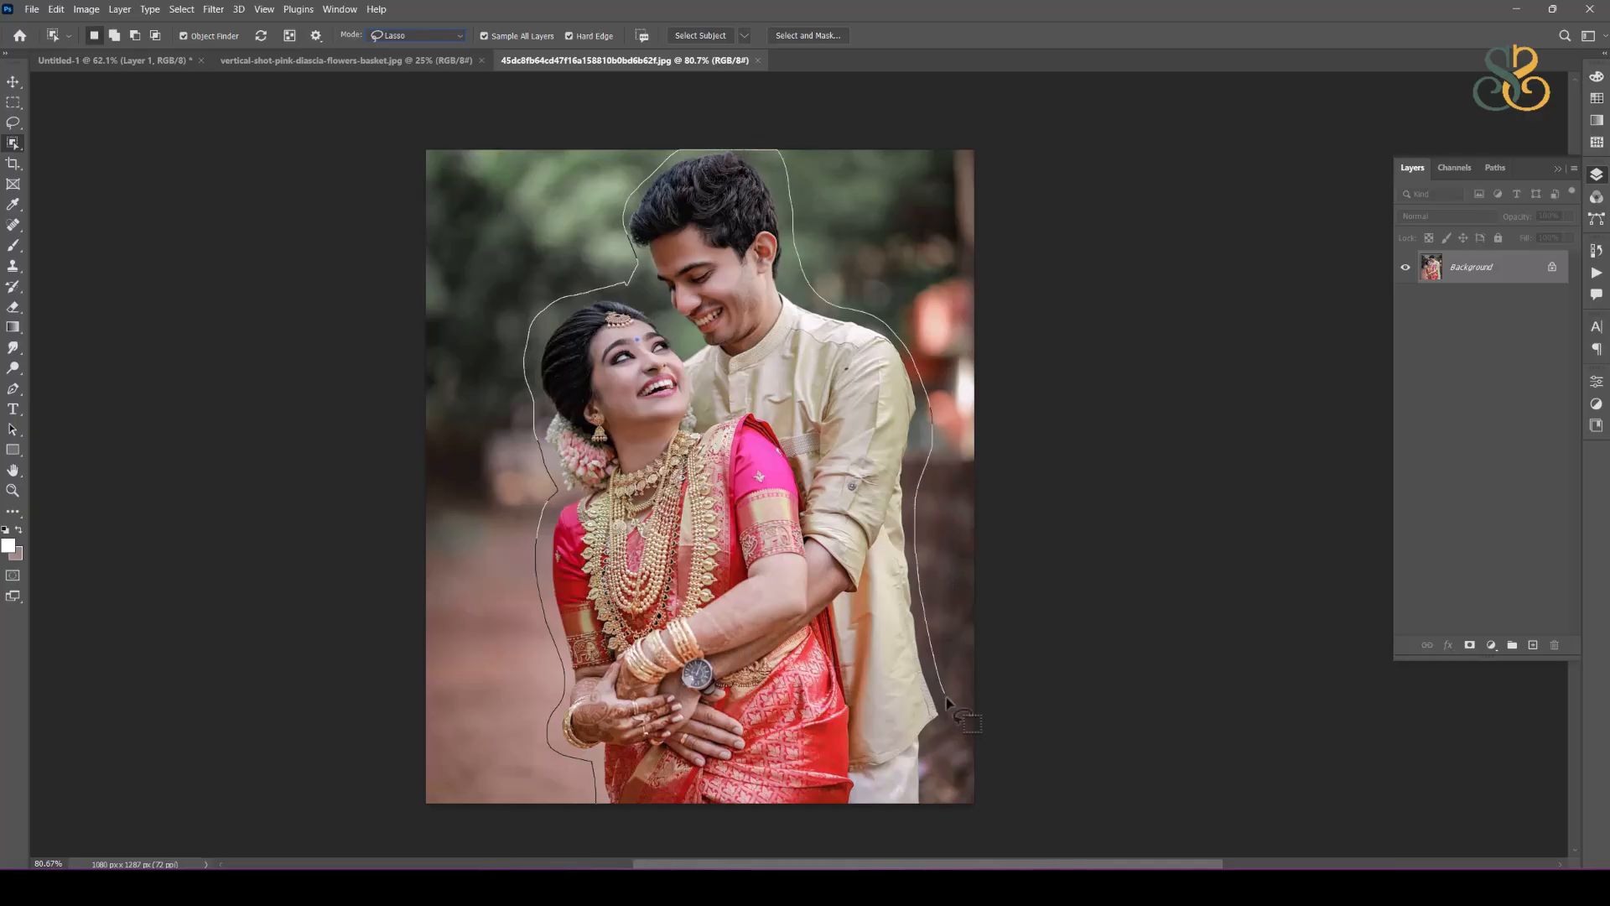
pyautogui.moveTo(931, 818)
pyautogui.mouseDown()
pyautogui.moveTo(780, 848)
pyautogui.moveTo(599, 849)
pyautogui.mouseUp()
# Step: Move the selected couple into Untitled-1, then scale the cut-out down and position it in front of the pink flowers
pyautogui.click(13, 81)
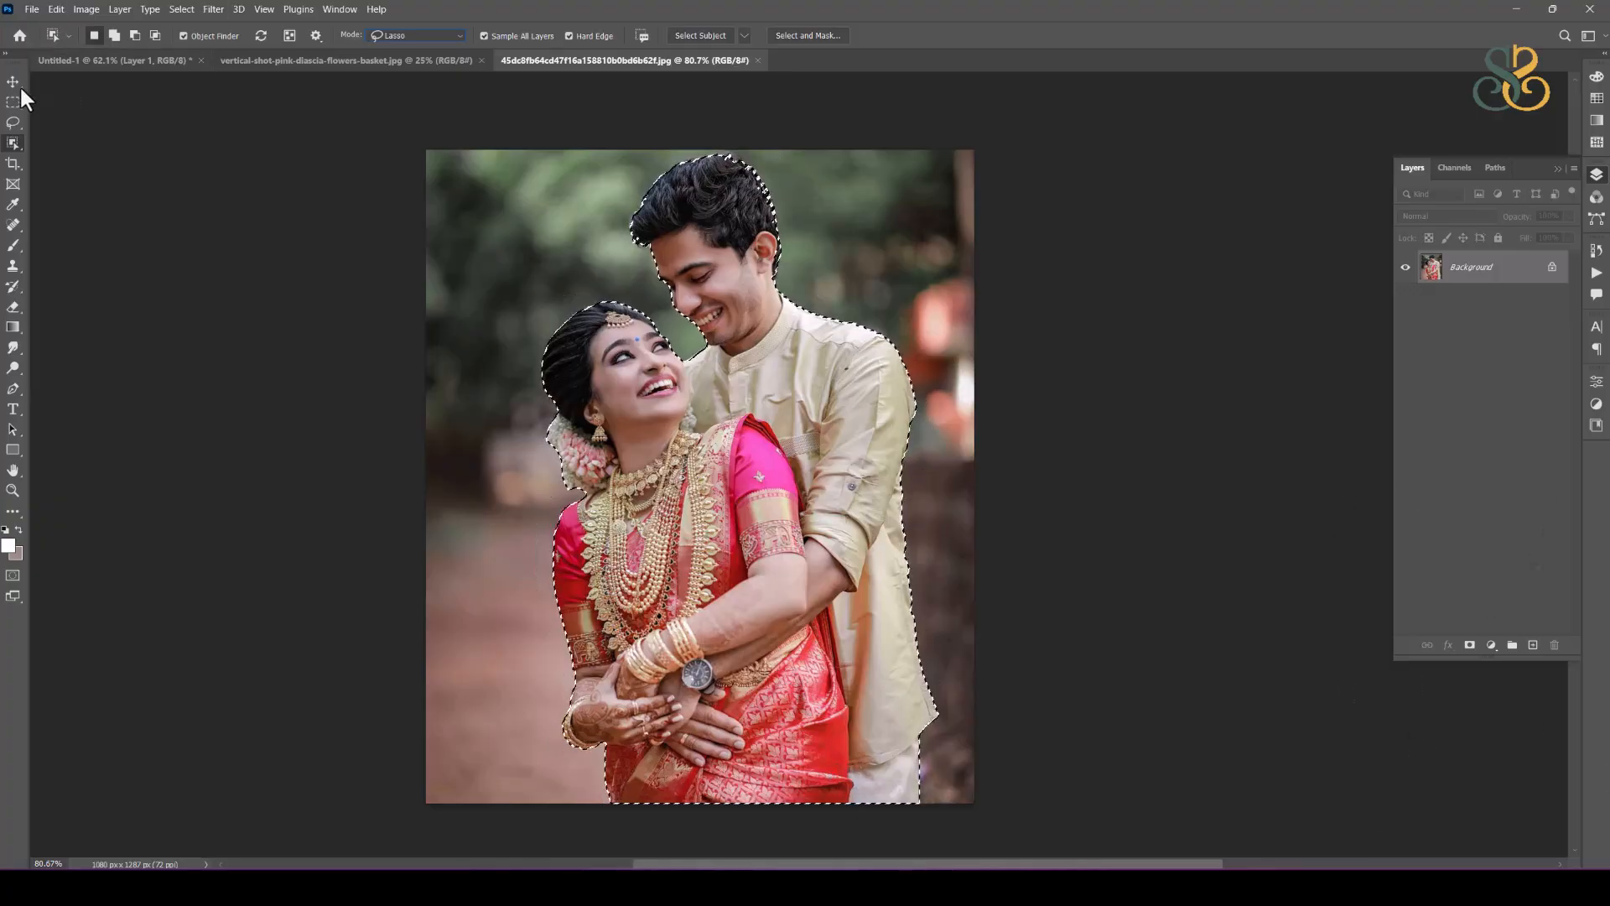
pyautogui.moveTo(761, 444); pyautogui.dragTo(136, 69)
pyautogui.moveTo(763, 410); pyautogui.dragTo(822, 456)
pyautogui.hotkey('ctrl', 't')
pyautogui.moveTo(792, 202); pyautogui.dragTo(812, 319)
pyautogui.moveTo(844, 546); pyautogui.dragTo(872, 478)
pyautogui.press('Return')
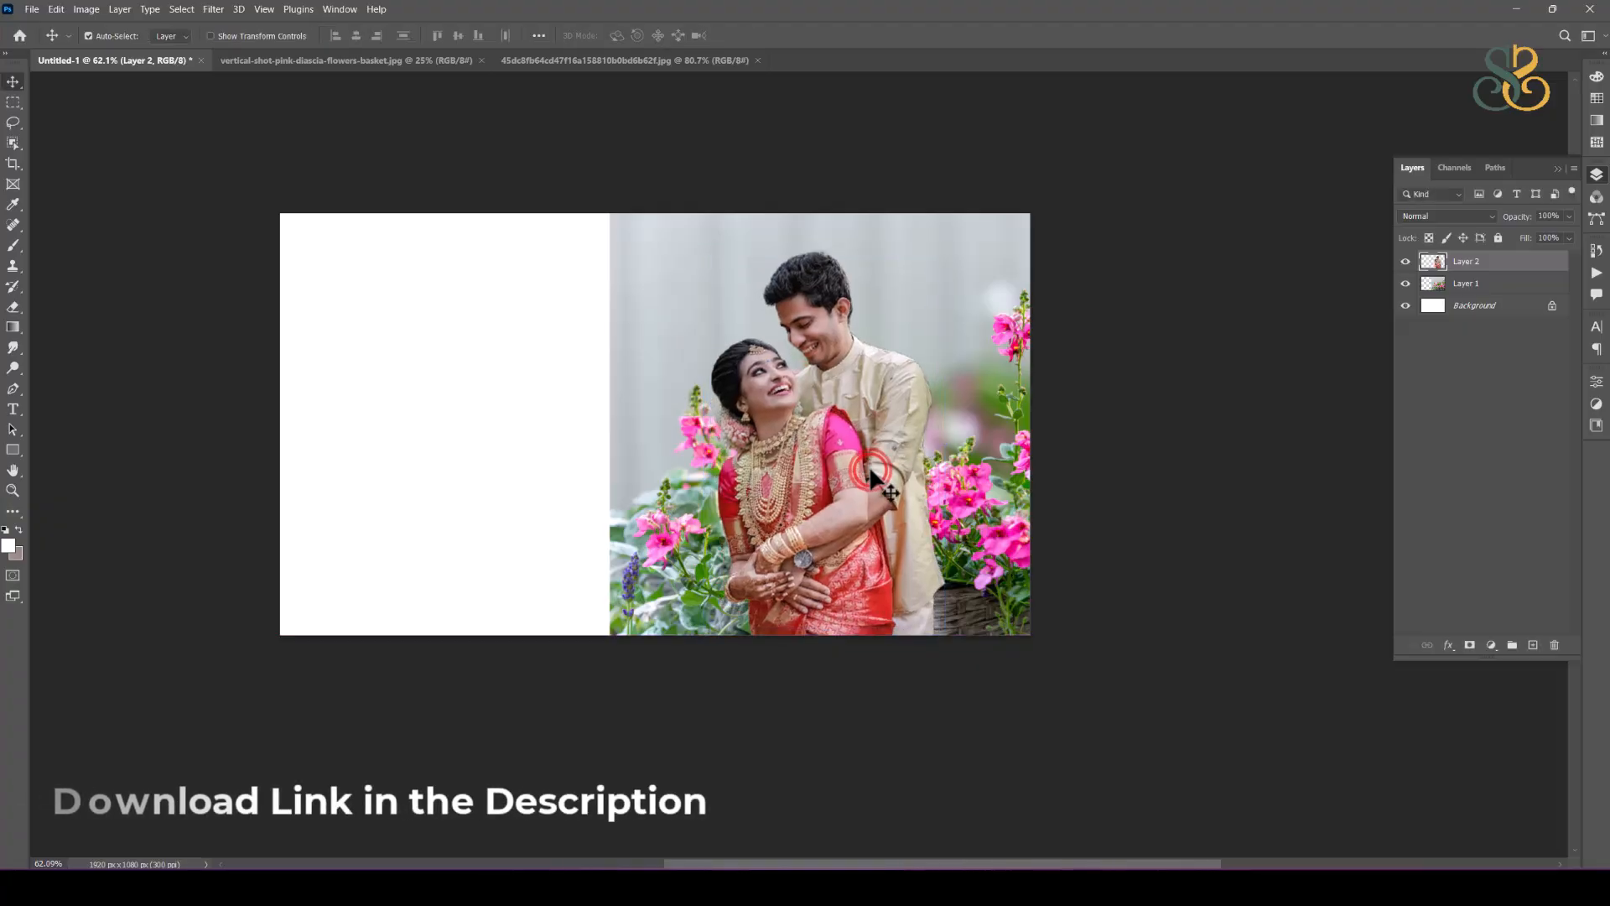
pyautogui.click(864, 429)
# Step: Deselect the layers and open 19e5ef0b24009d2e994b68d6327087f4.jpg from the wedding album design folder
pyautogui.scroll(2, 861, 378)
pyautogui.scroll(3, 866, 385)
pyautogui.scroll(-2, 871, 382)
pyautogui.scroll(-2, 865, 366)
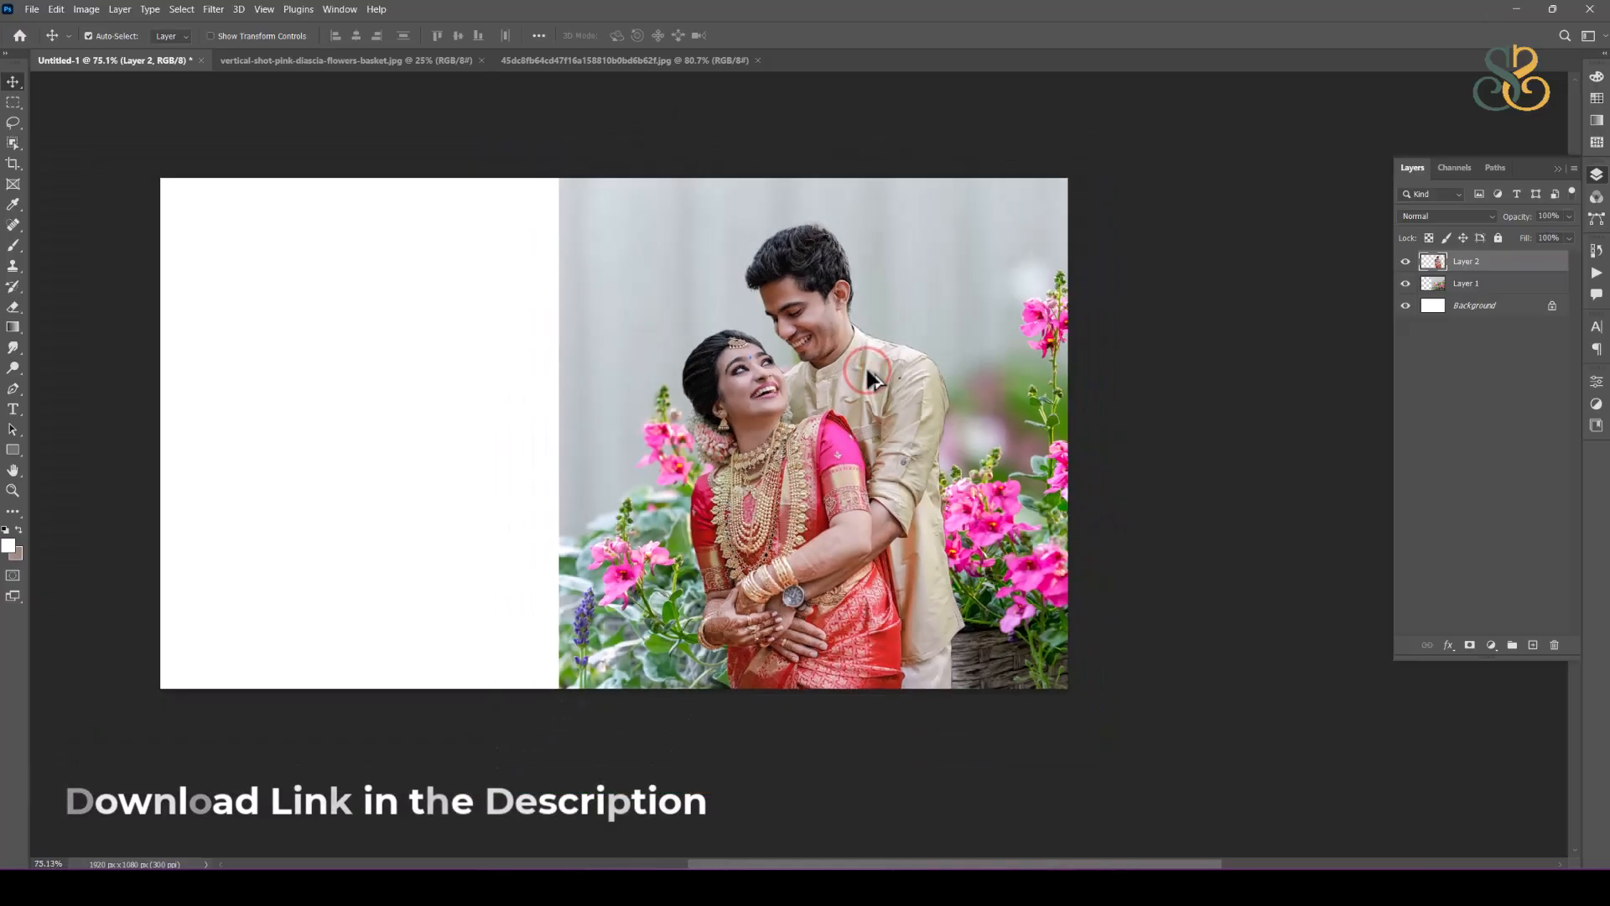
pyautogui.click(1213, 448)
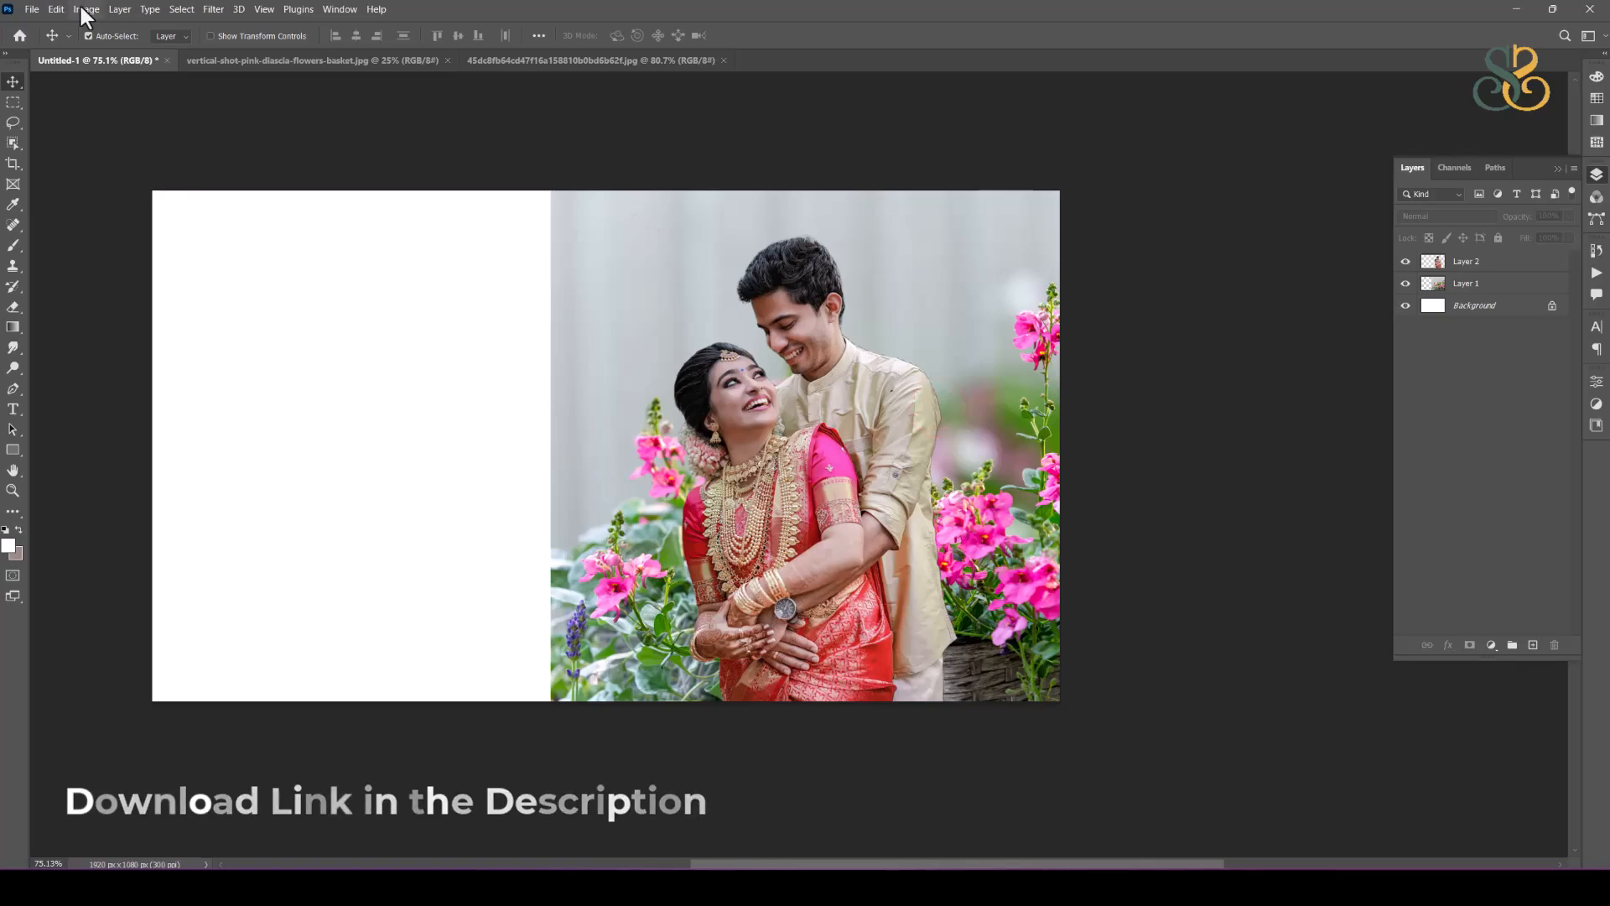
pyautogui.click(32, 10)
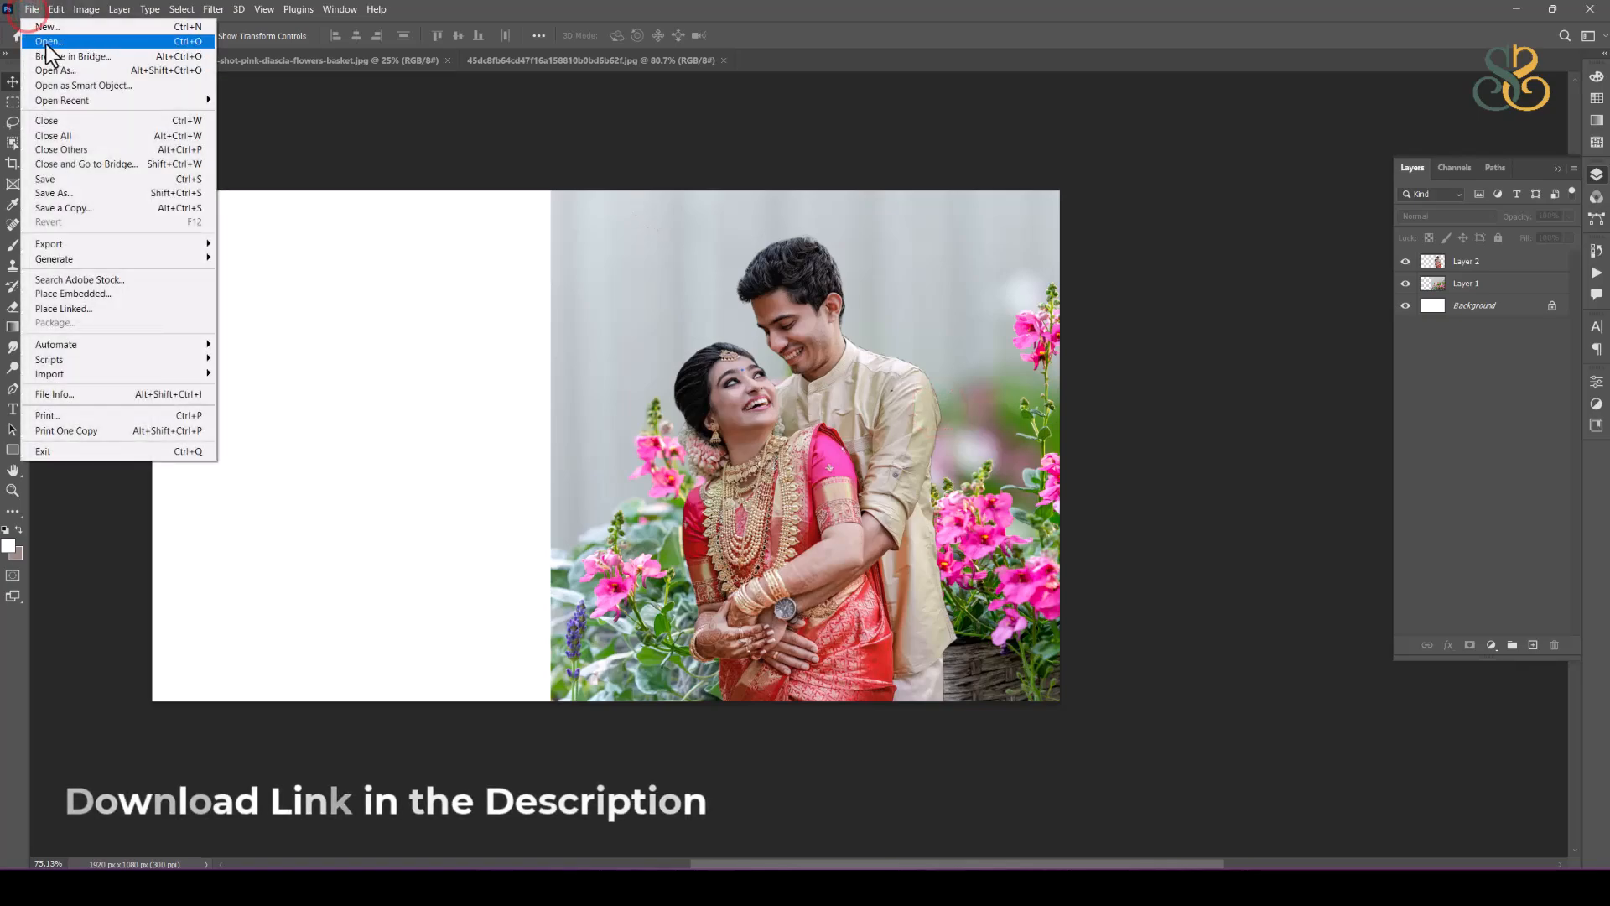
pyautogui.click(46, 42)
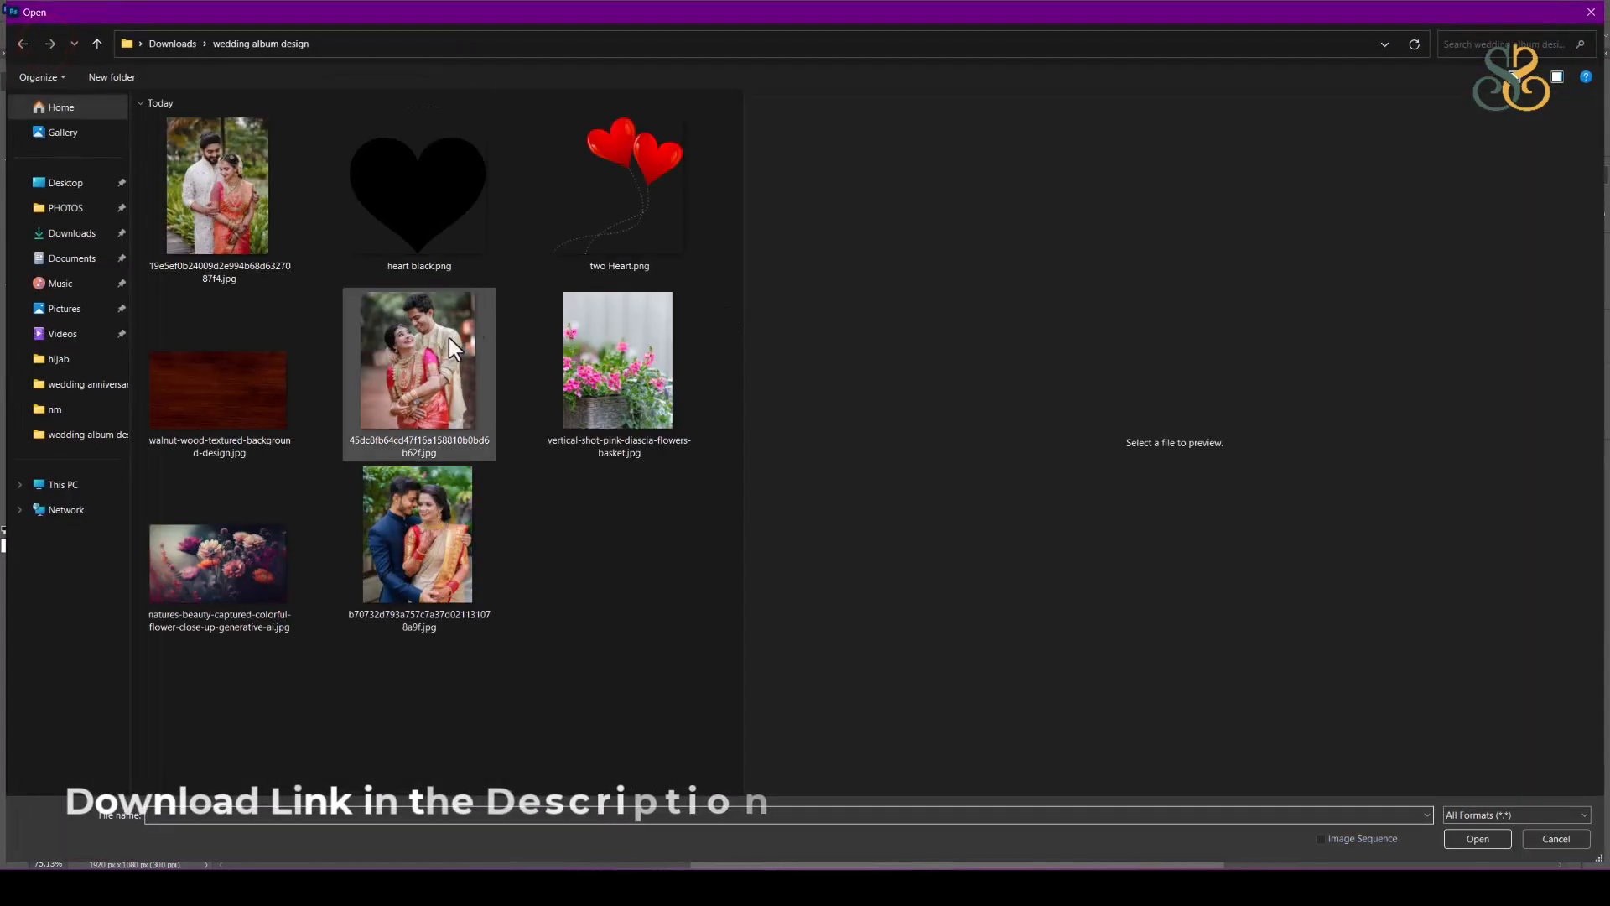
pyautogui.click(419, 374)
pyautogui.click(238, 194)
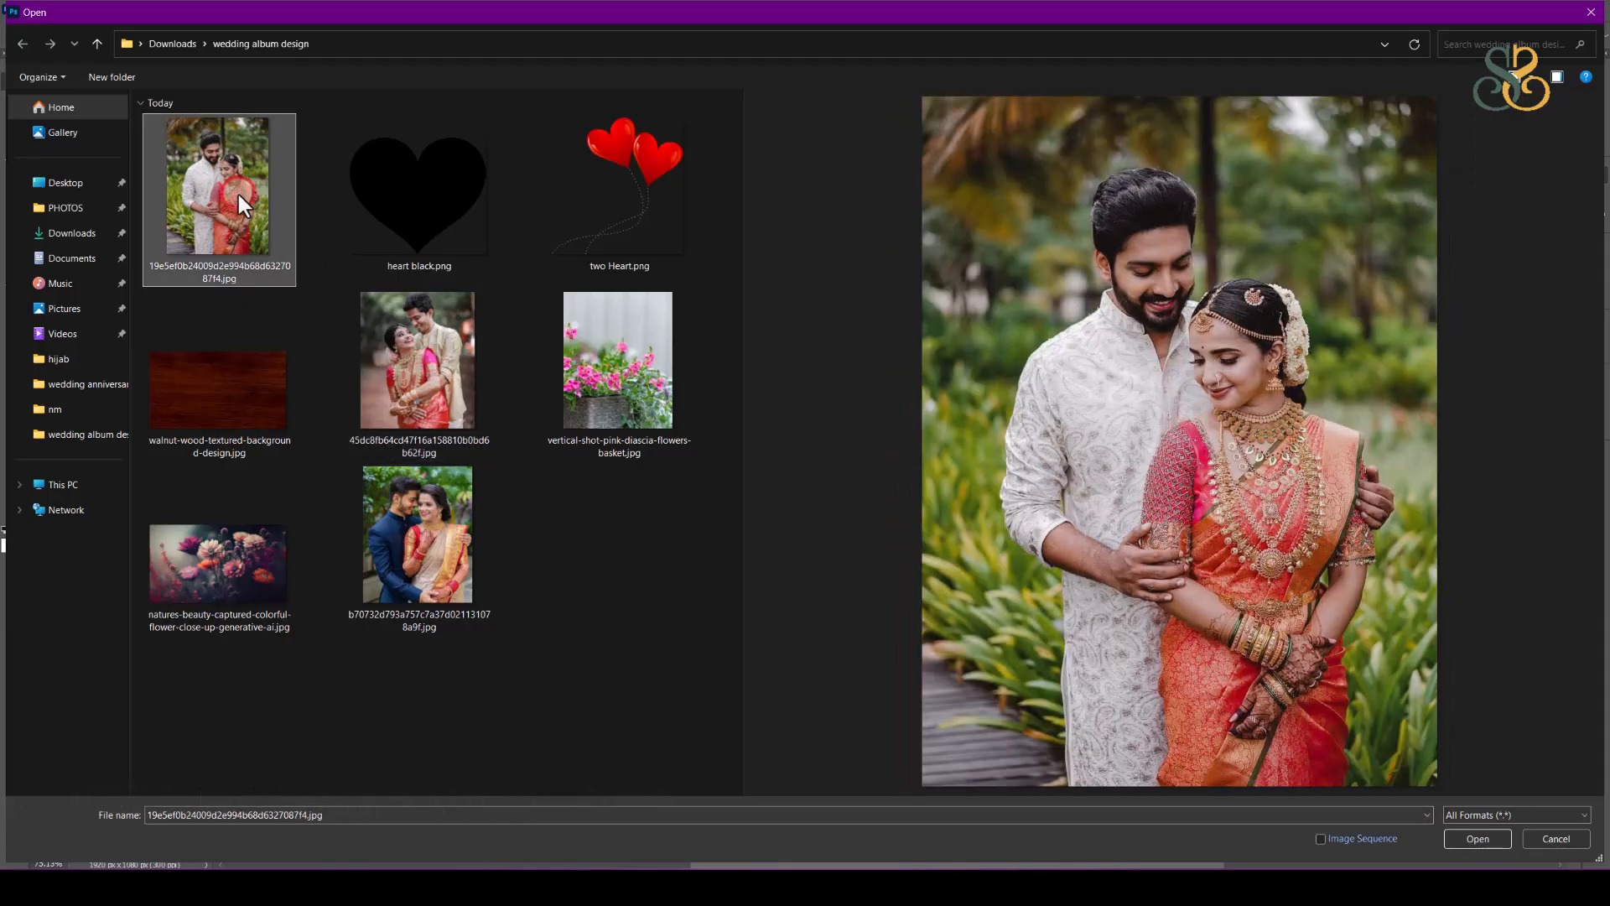
pyautogui.doubleClick(236, 190)
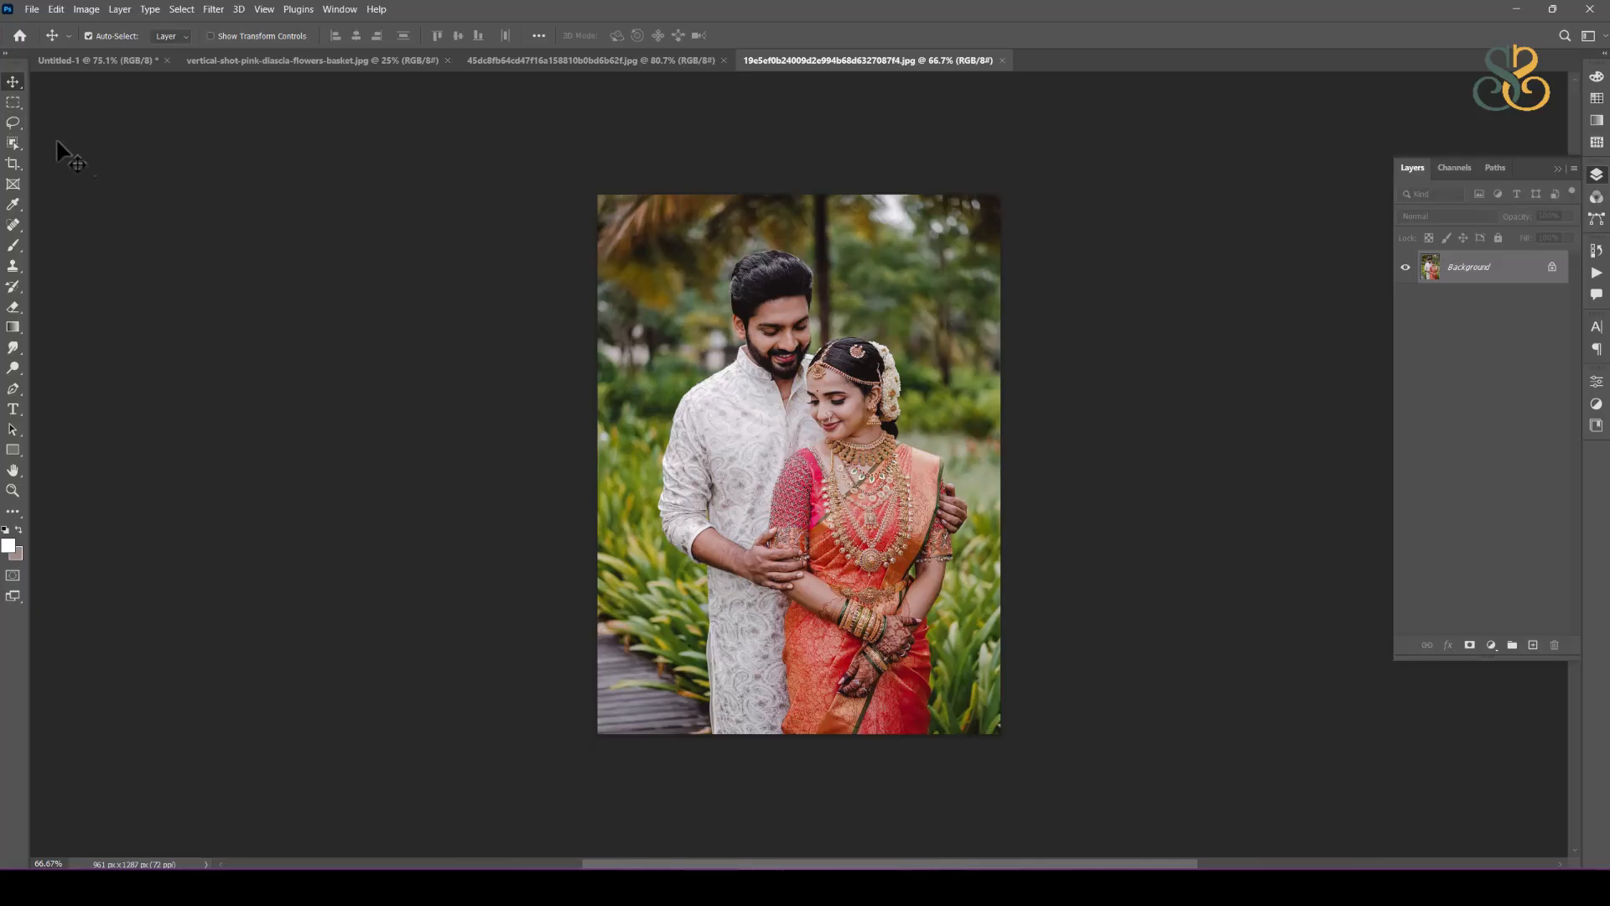
# Step: Bring the second couple photo into Untitled-1 and enlarge it so the pair fills the right part of the canvas in close-up
pyautogui.moveTo(909, 399); pyautogui.dragTo(96, 67)
pyautogui.moveTo(872, 419); pyautogui.dragTo(929, 409)
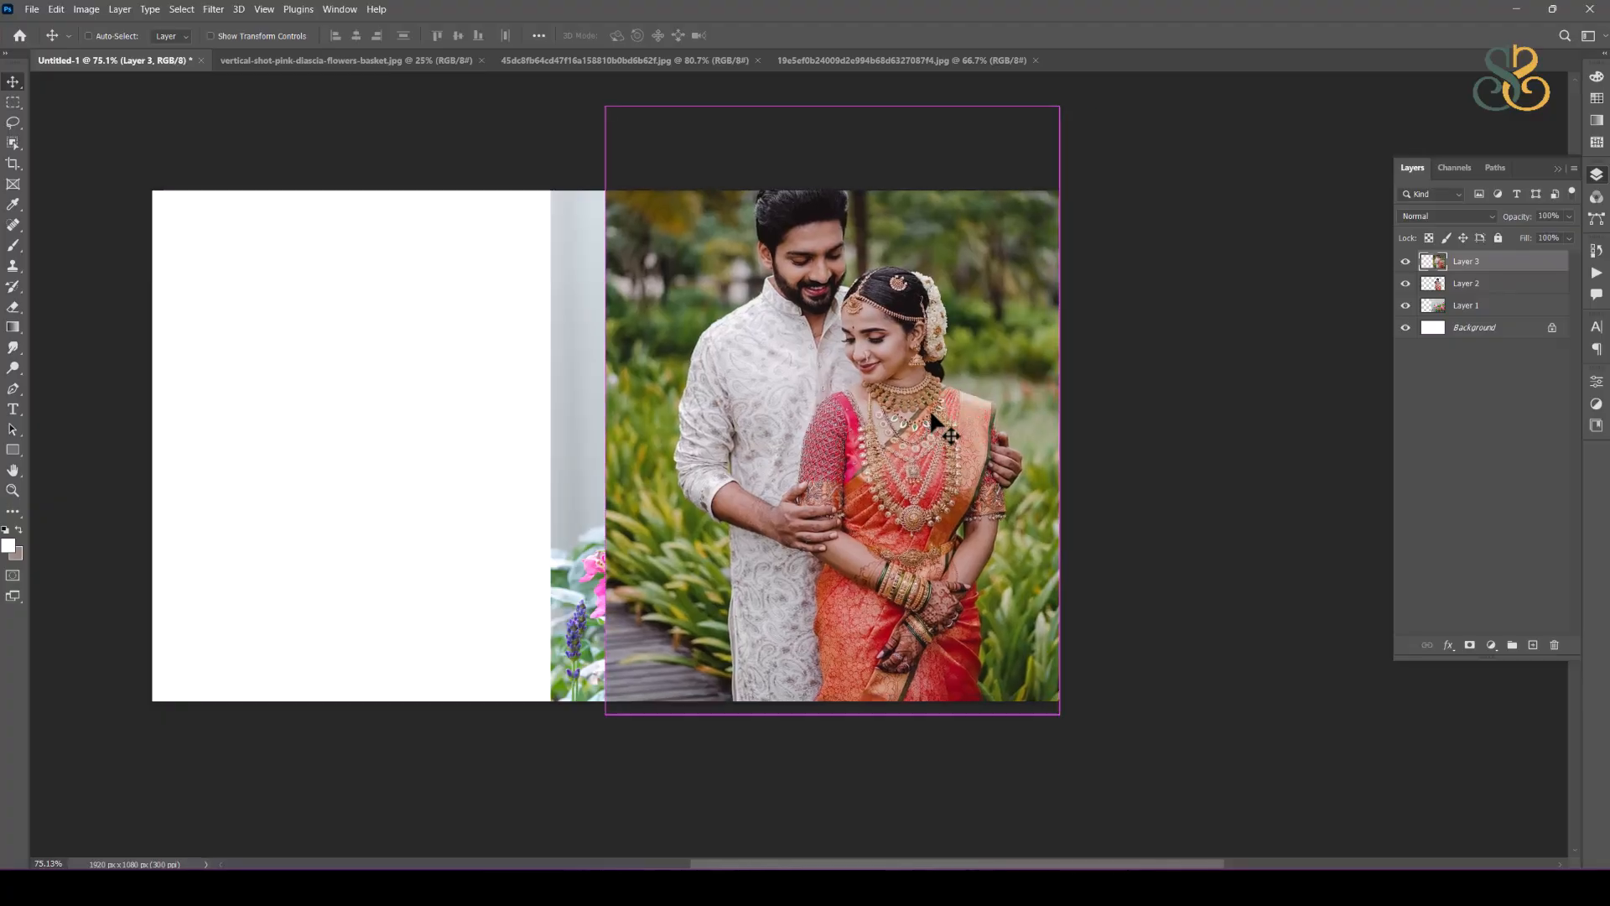
pyautogui.hotkey('ctrl', 't')
pyautogui.moveTo(1061, 412); pyautogui.dragTo(1342, 411)
pyautogui.moveTo(865, 312); pyautogui.dragTo(837, 402)
pyautogui.press('Return')
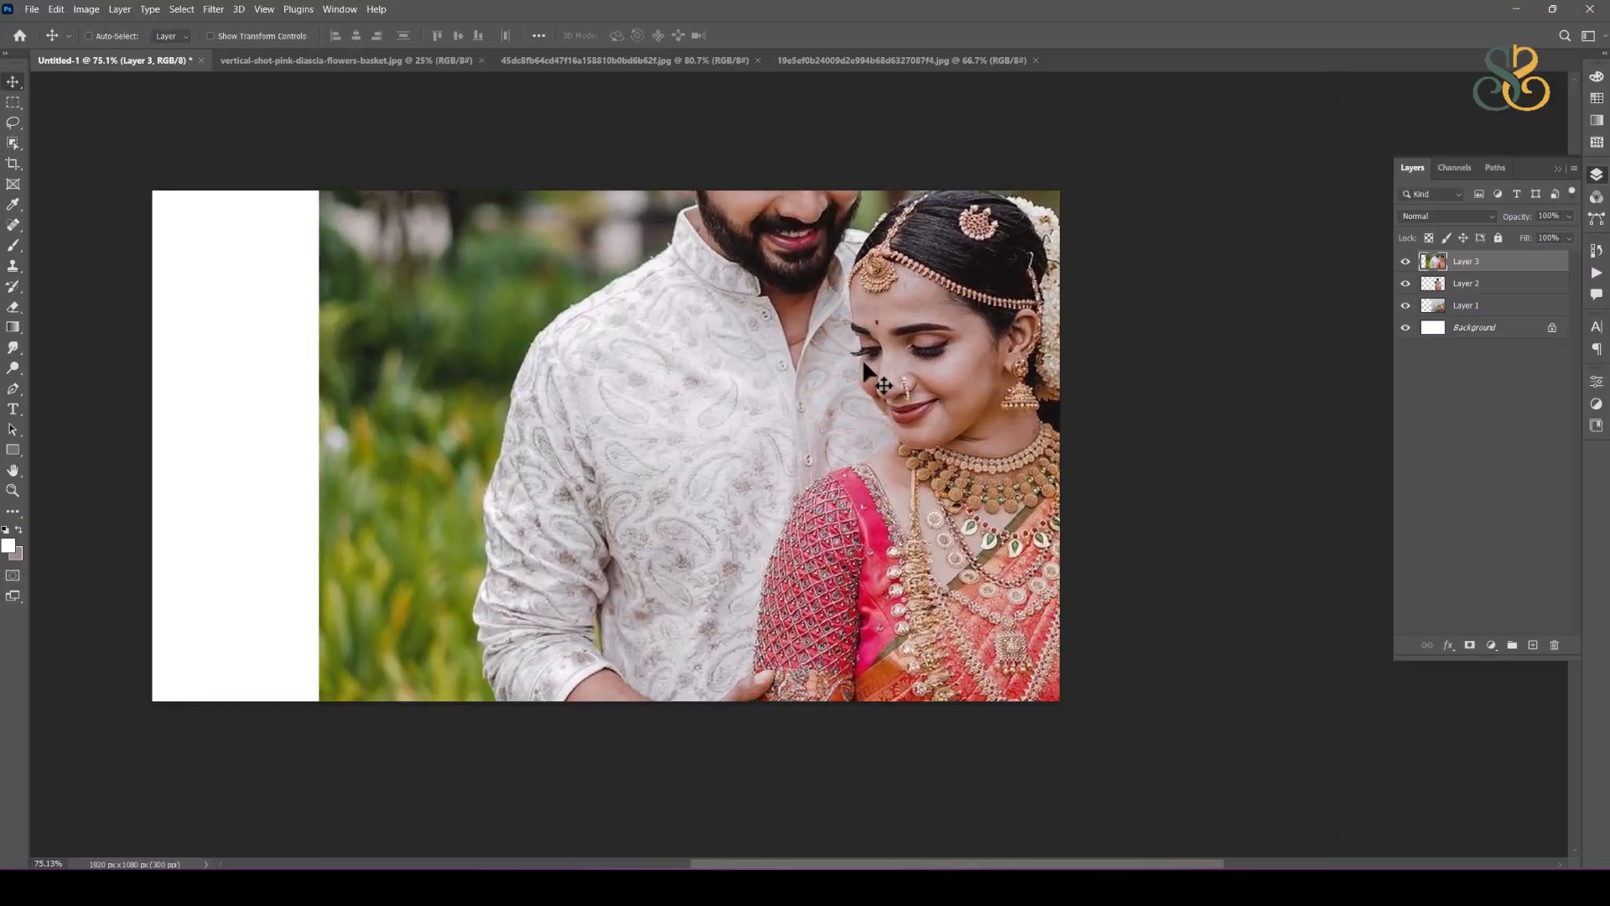
# Step: Place the enlarged couple photo layer directly below the cut-out couple and above the pink flower layer
pyautogui.hotkey('ctrl', '[')
pyautogui.hotkey('ctrl', '[')
pyautogui.hotkey('ctrl', ']')
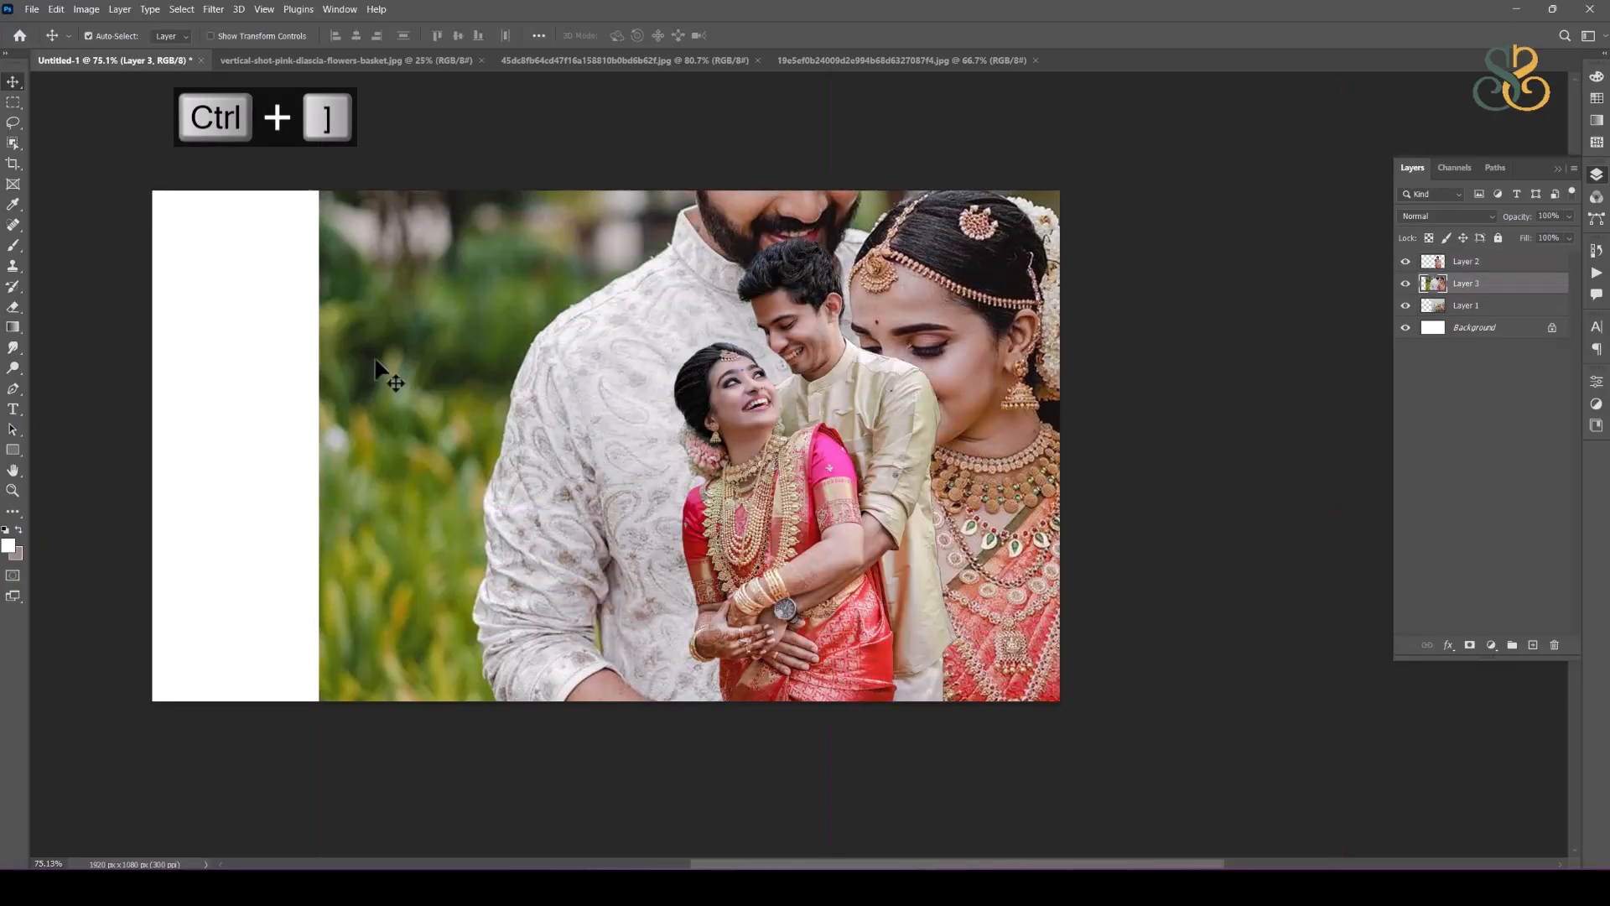
# Step: Set the enlarged couple photo's opacity to 30% and shift it to the right behind the cut-out couple
pyautogui.press('3')
pyautogui.moveTo(885, 284); pyautogui.dragTo(958, 265)
pyautogui.click(1161, 439)
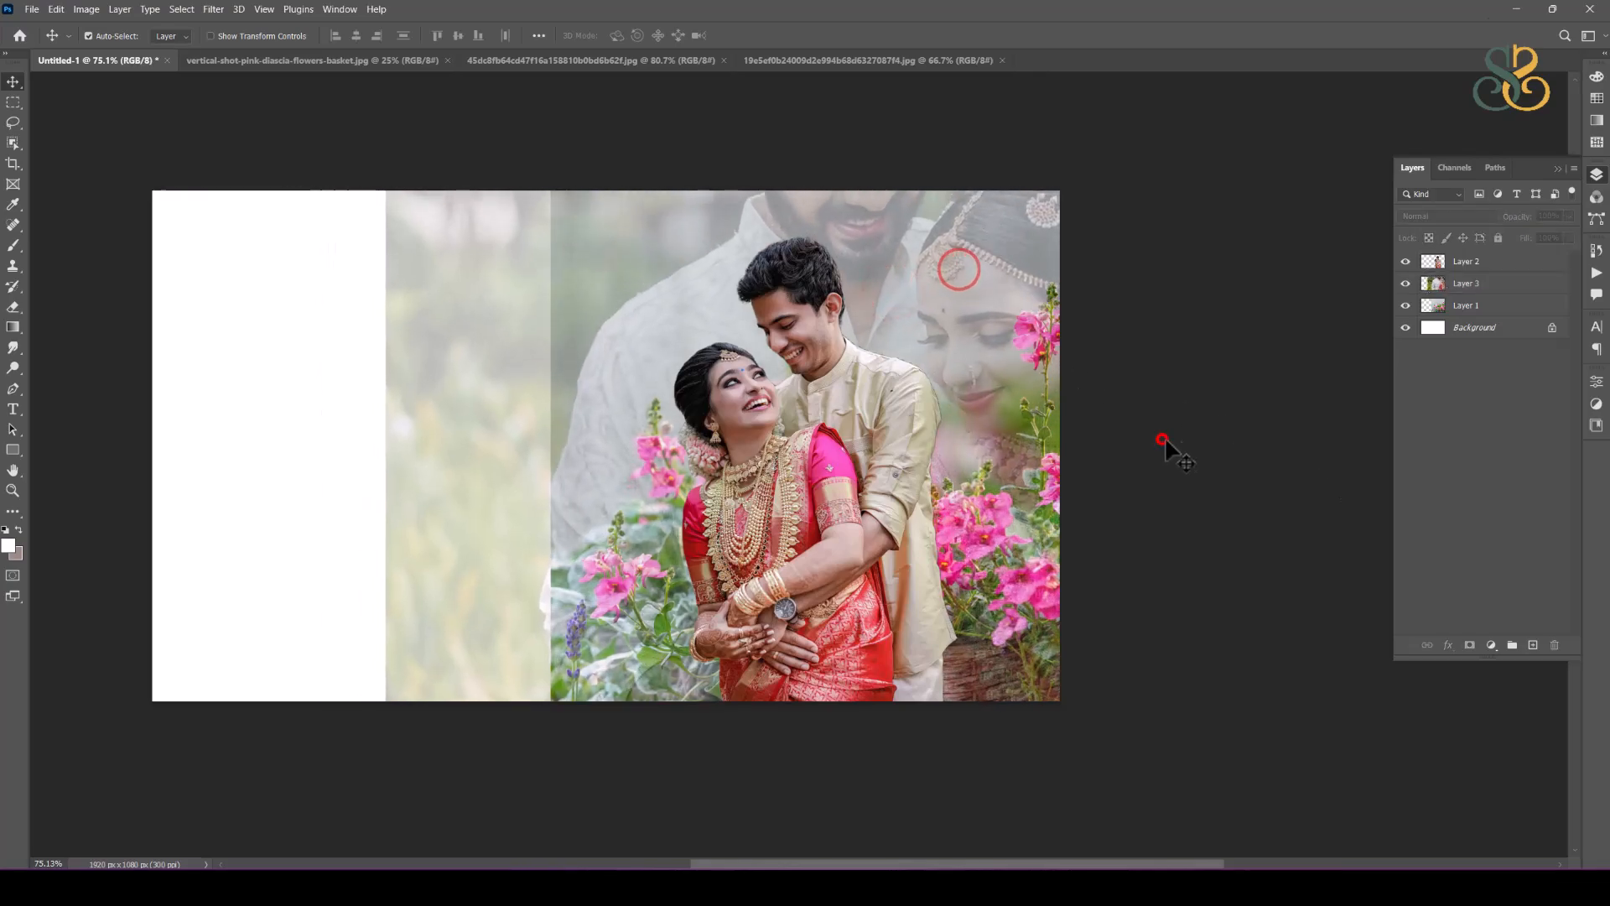
# Step: Open natures-beauty-captured-colorful-flower-close-up-generative-ai.jpg from the wedding album design folder
pyautogui.click(31, 9)
pyautogui.click(42, 46)
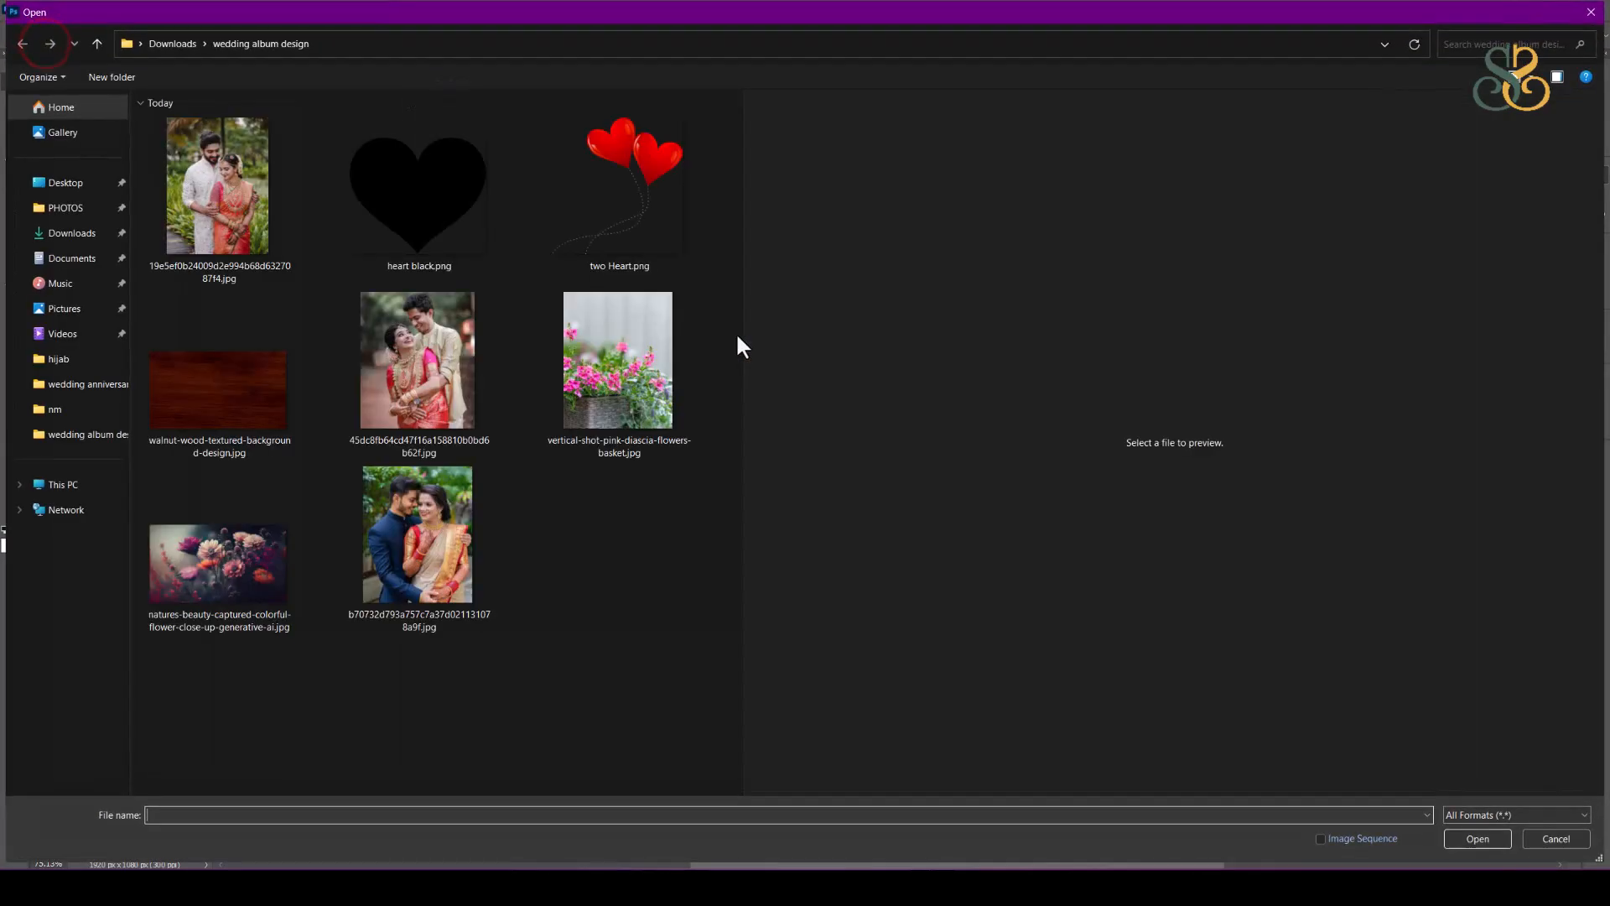
pyautogui.click(242, 580)
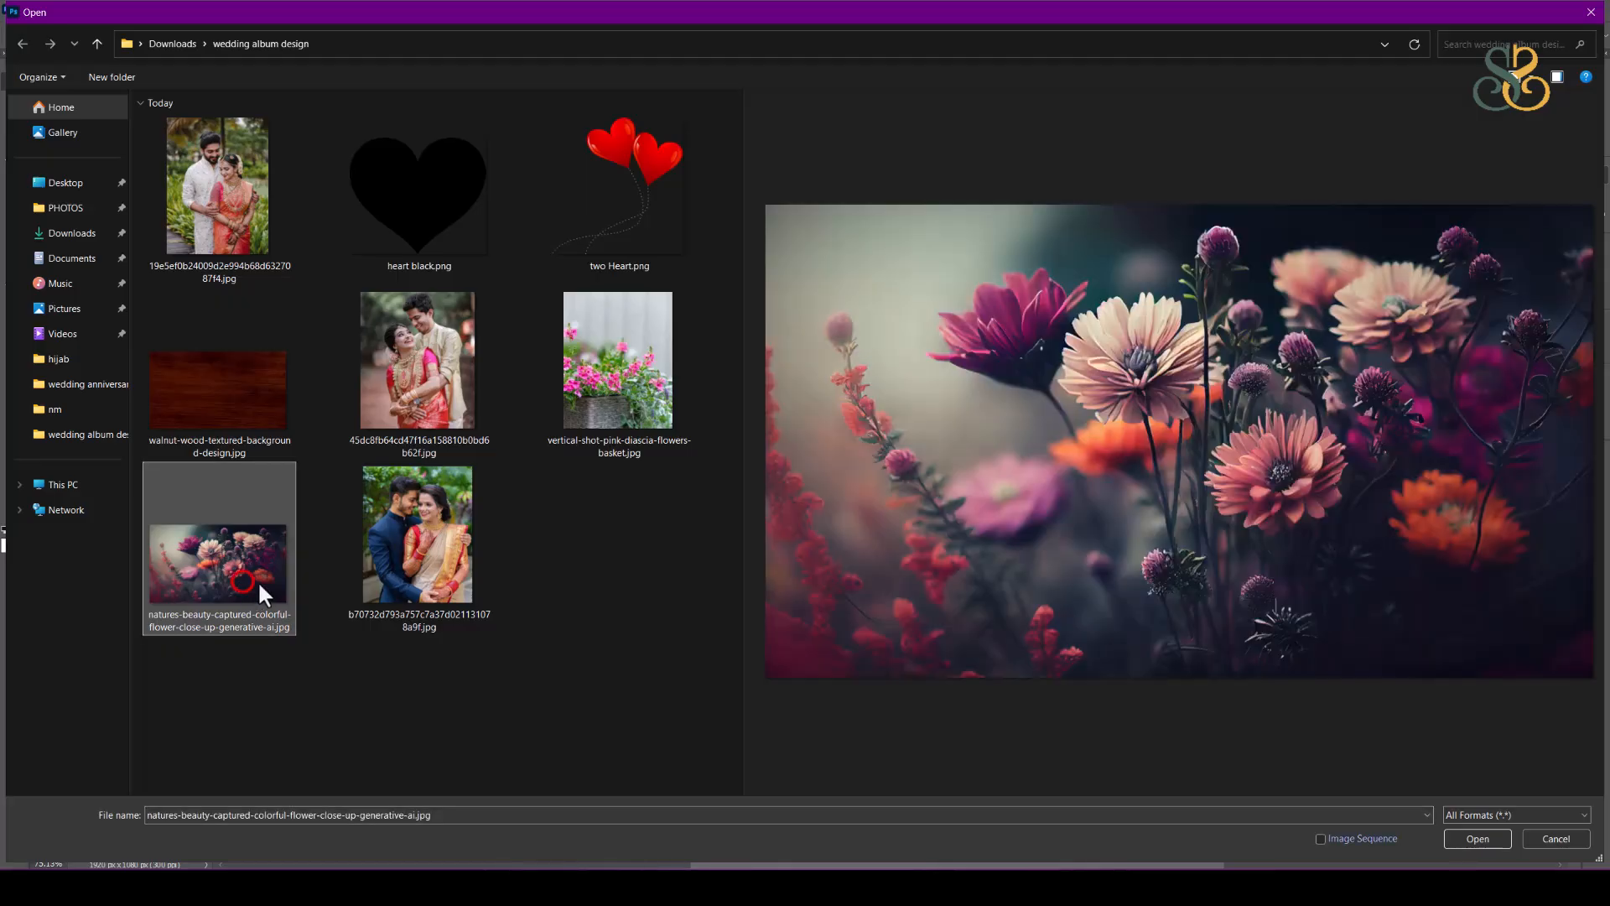
pyautogui.doubleClick(251, 577)
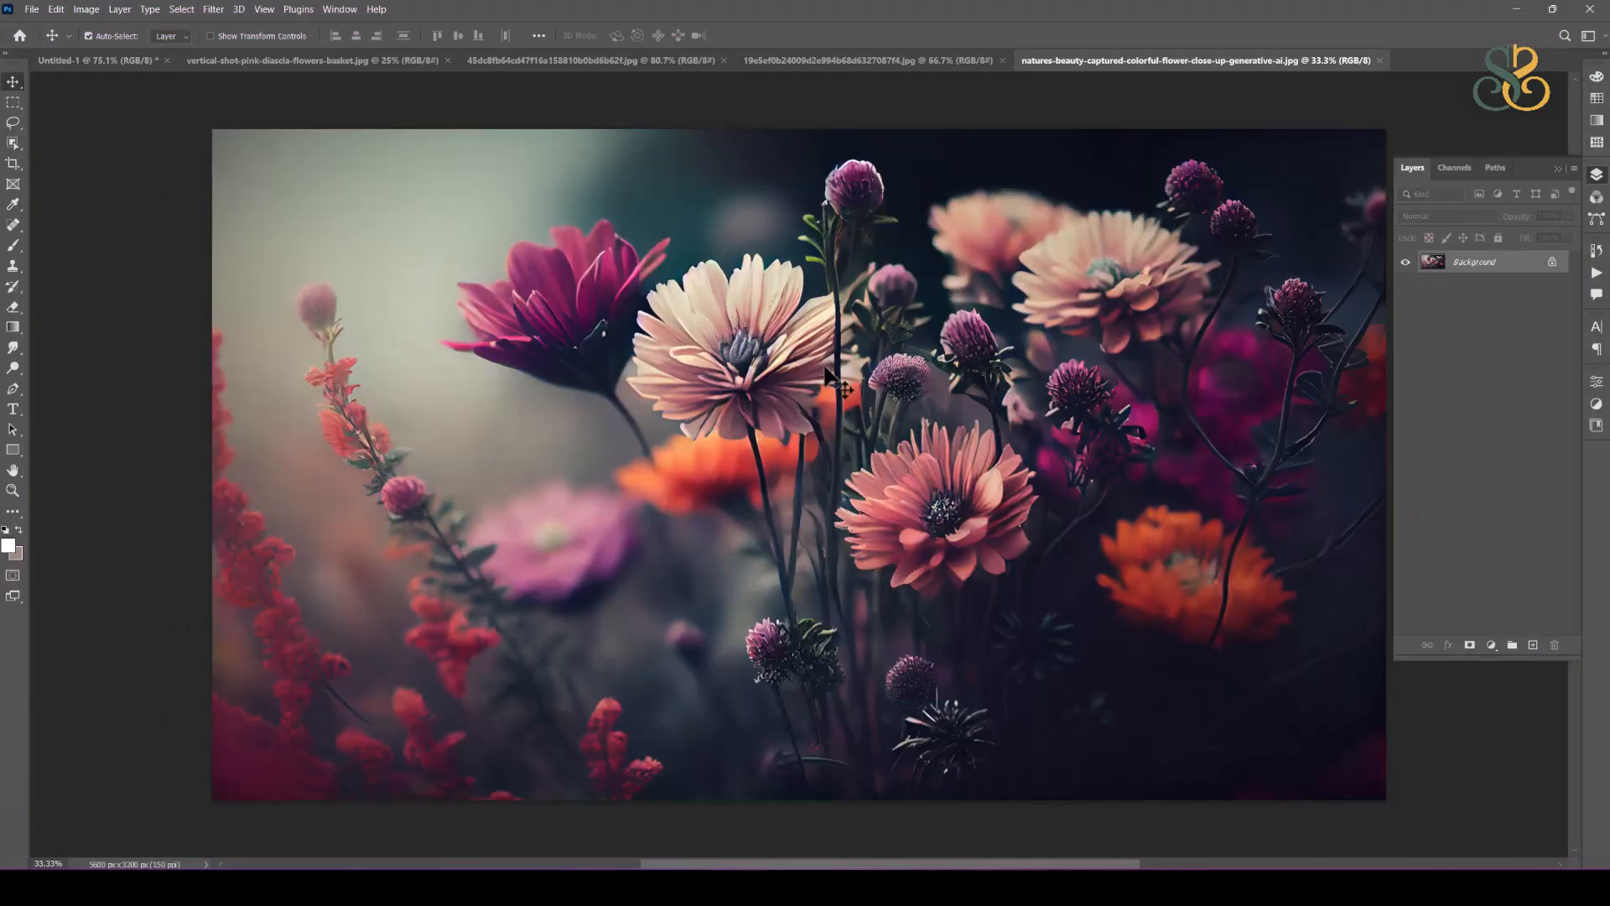
# Step: Bring the dark flower image into Untitled-1 and scale it down proportionally to about 27%
pyautogui.click(97, 61)
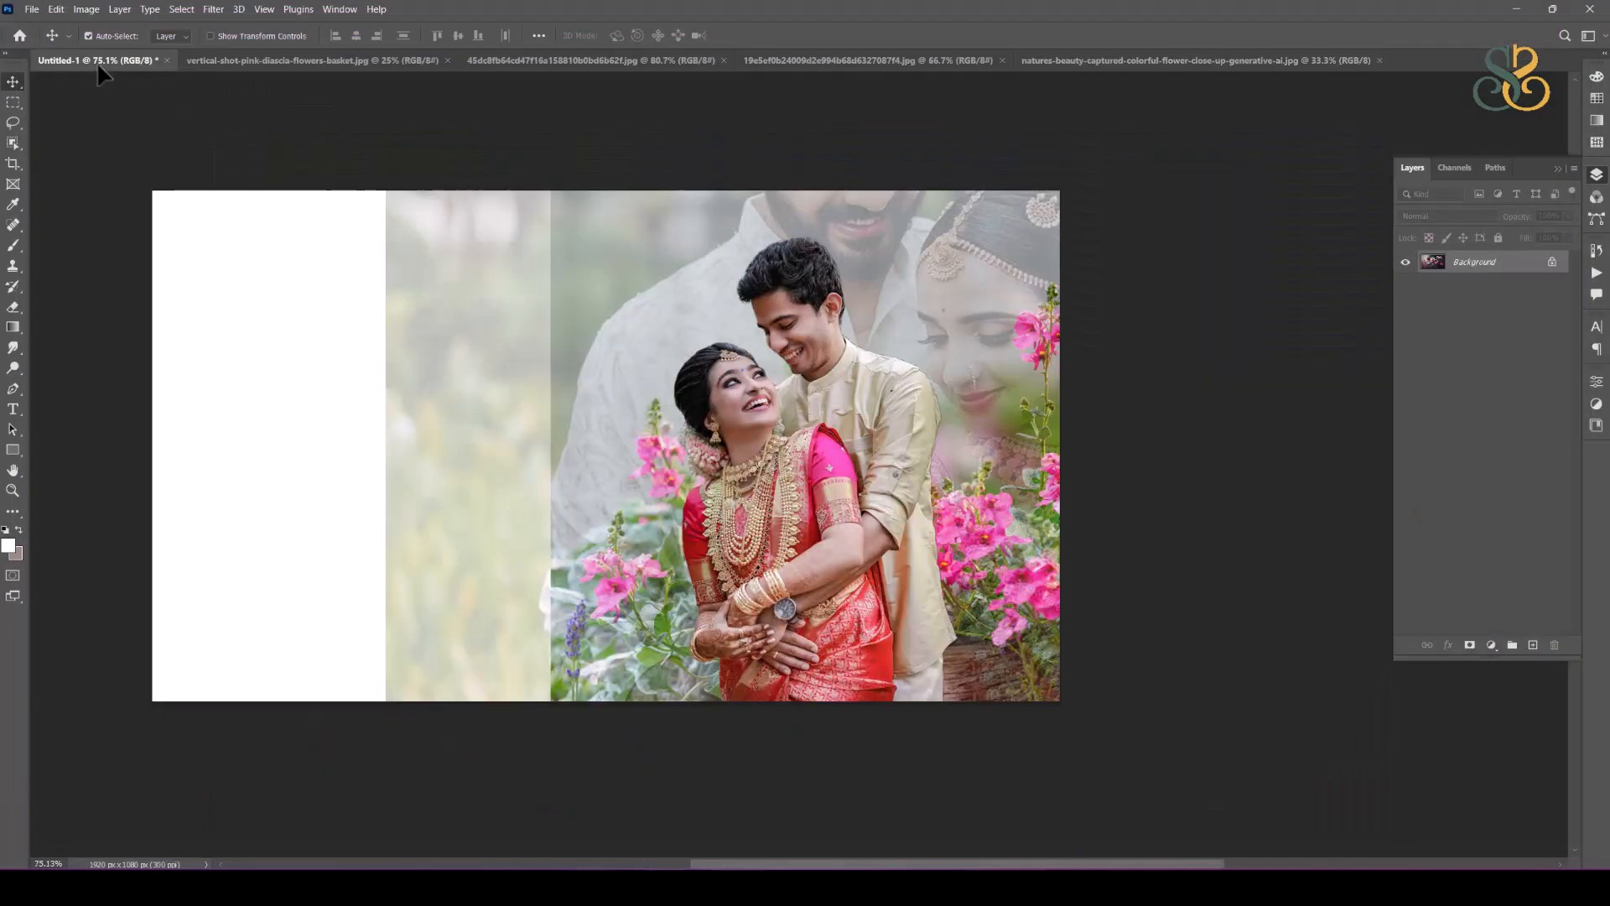
pyautogui.moveTo(572, 359); pyautogui.dragTo(576, 362)
pyautogui.hotkey('ctrl', 't')
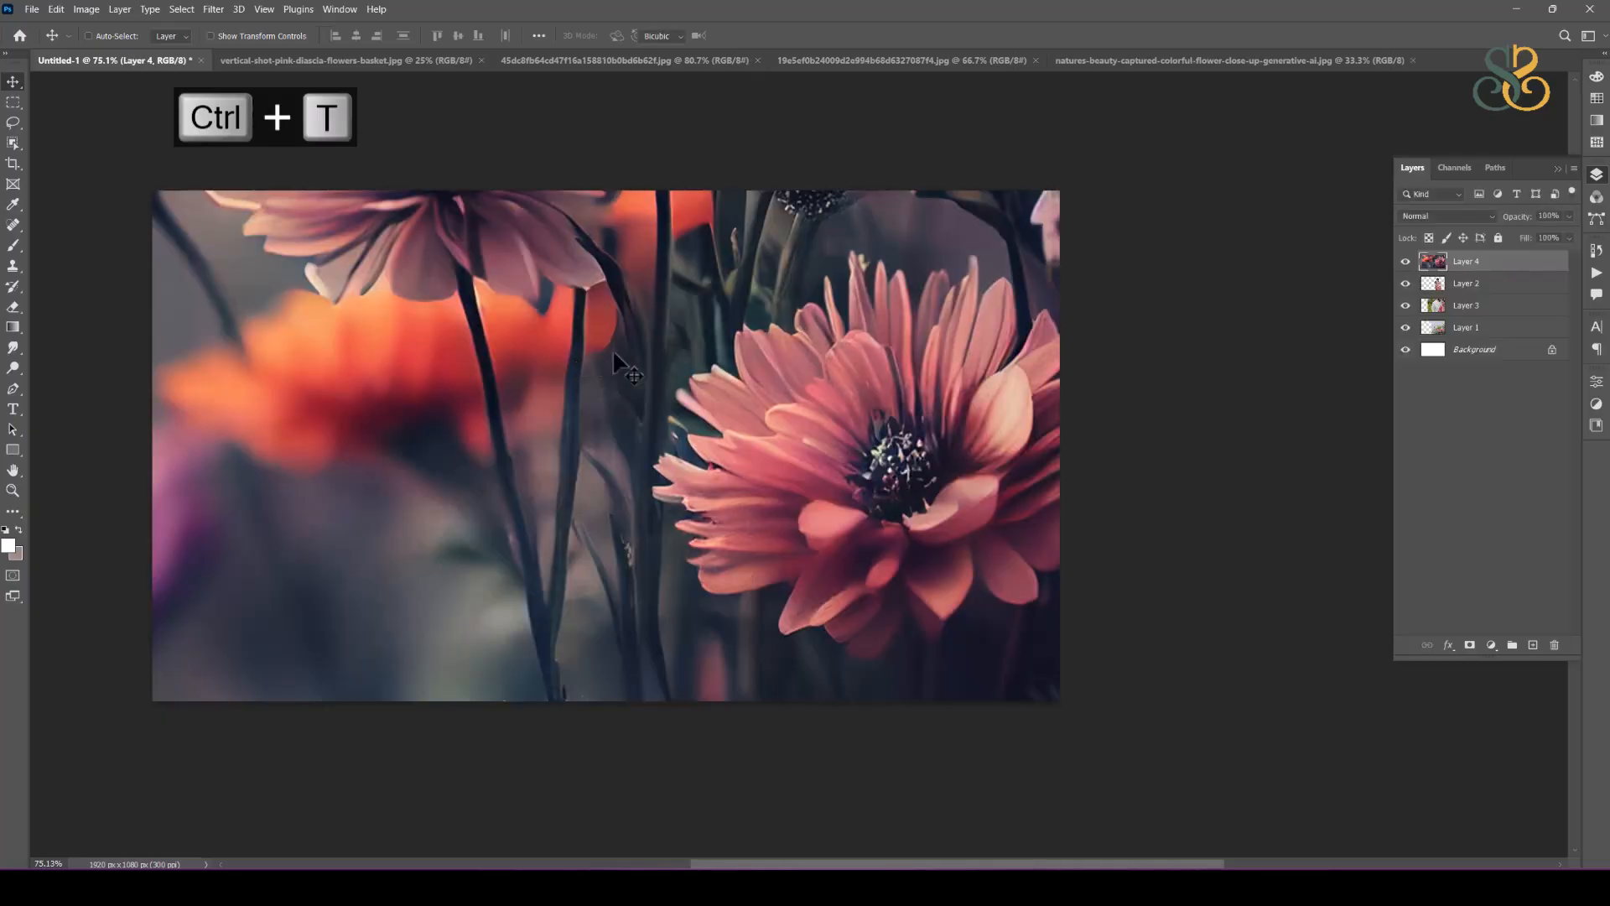
pyautogui.scroll(-5, 803, 319)
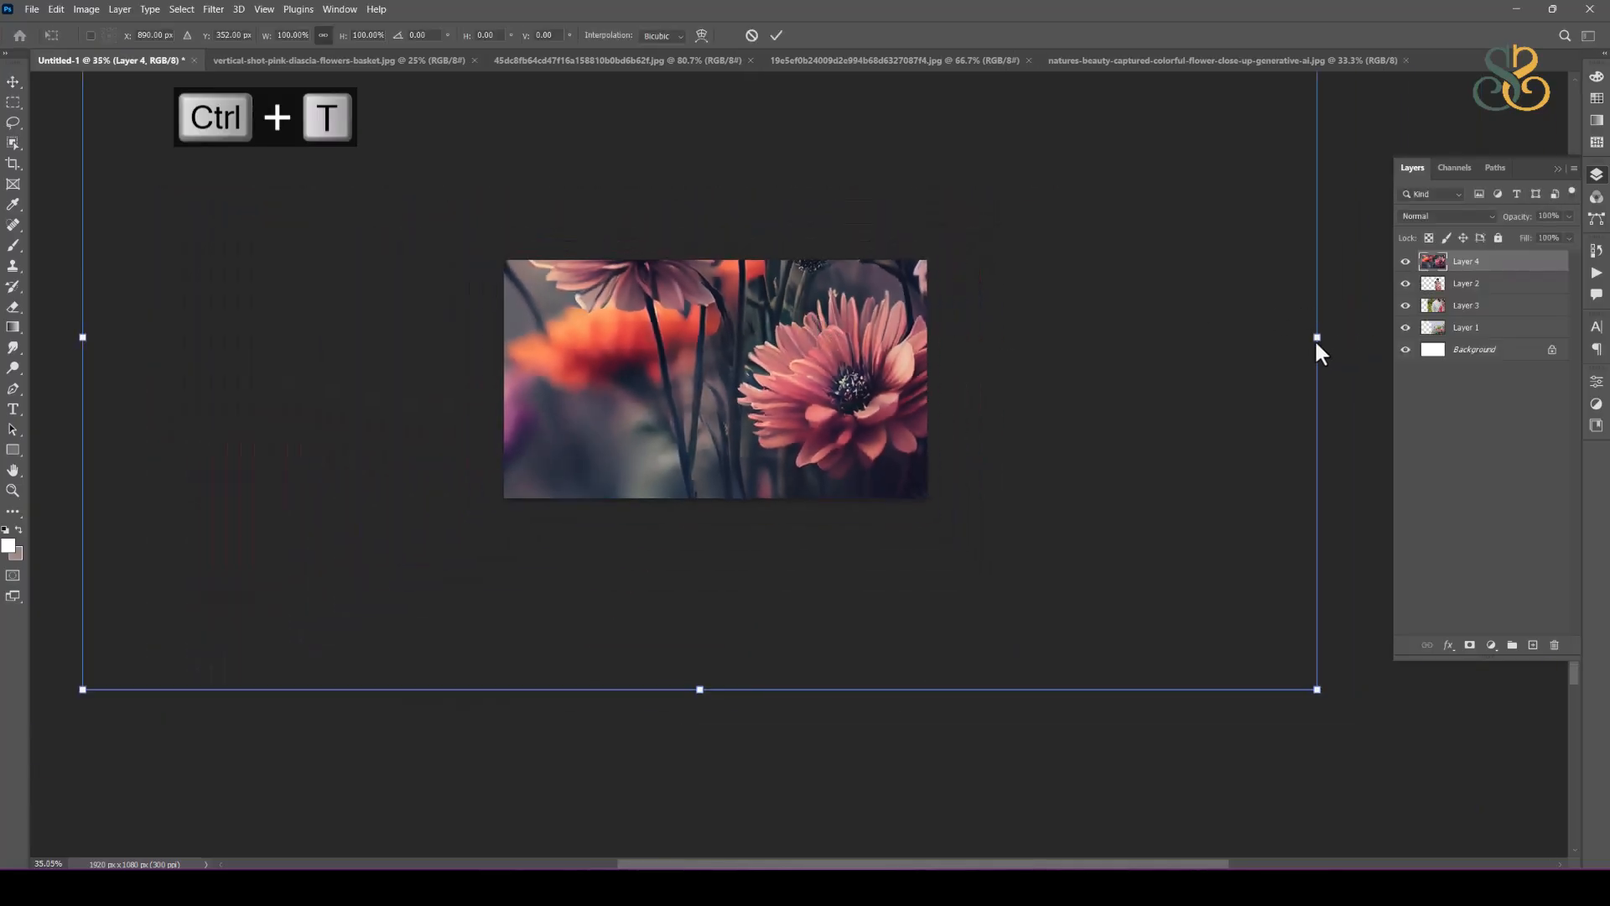
pyautogui.moveTo(1316, 337); pyautogui.dragTo(636, 374)
# Step: Flip the dark flower layer horizontally and reposition it over the left part of the canvas
pyautogui.scroll(2, 817, 348)
pyautogui.rightClick(636, 369)
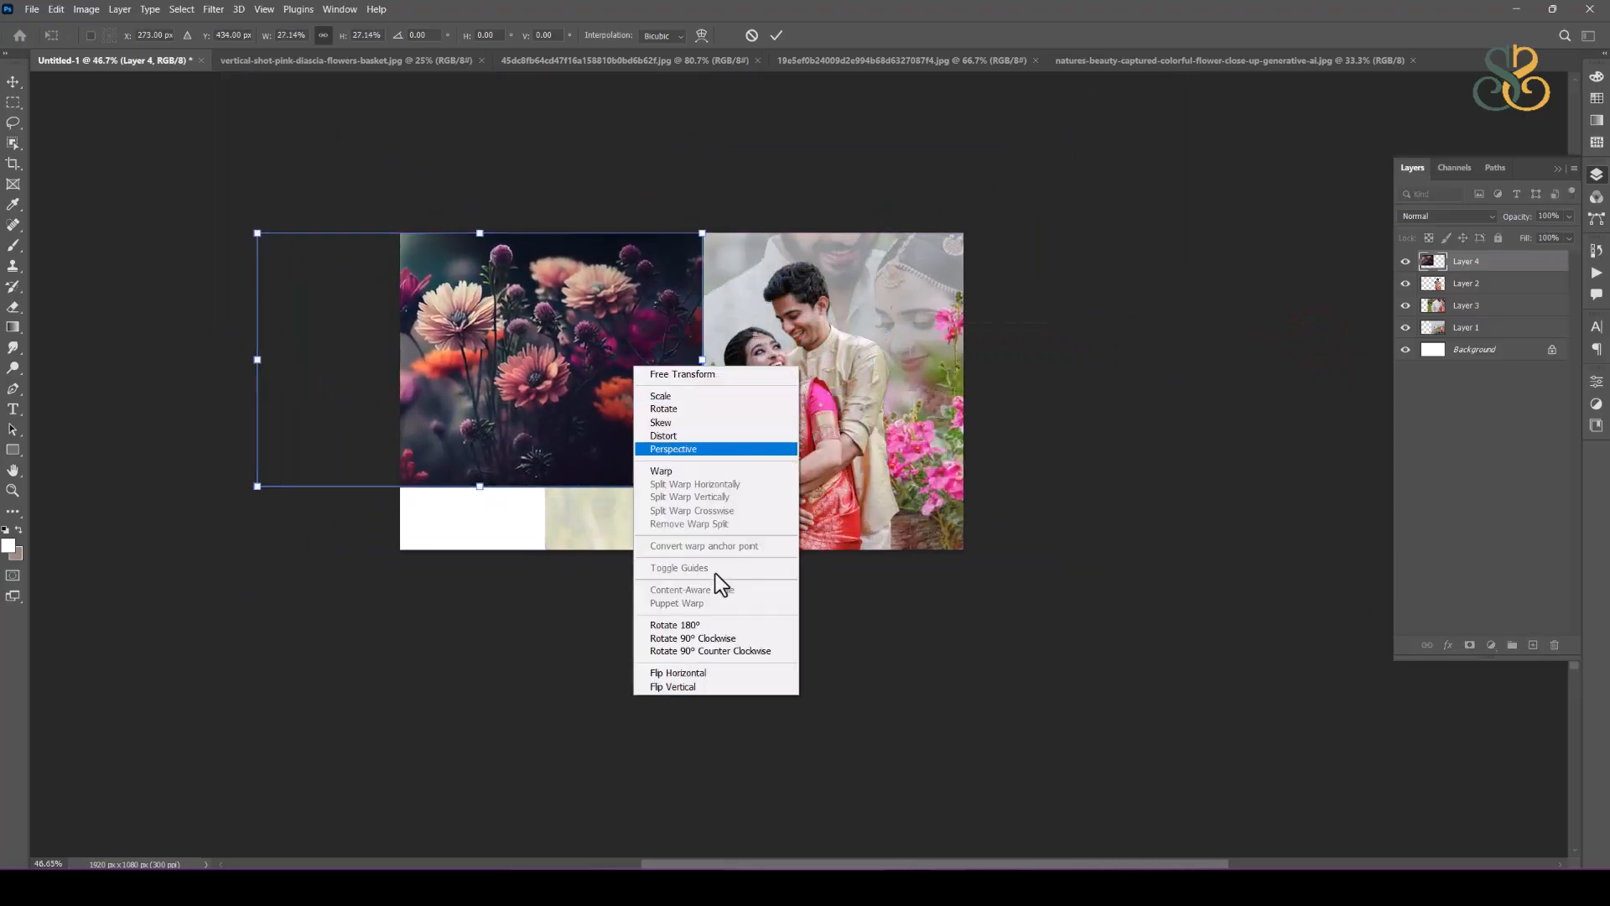
pyautogui.click(703, 672)
pyautogui.moveTo(601, 365); pyautogui.dragTo(555, 346)
# Step: Enlarge the flipped flower layer to fill the canvas height on the left side and set its opacity to 70%
pyautogui.moveTo(663, 472); pyautogui.dragTo(800, 597)
pyautogui.moveTo(725, 461); pyautogui.dragTo(718, 466)
pyautogui.press('Return')
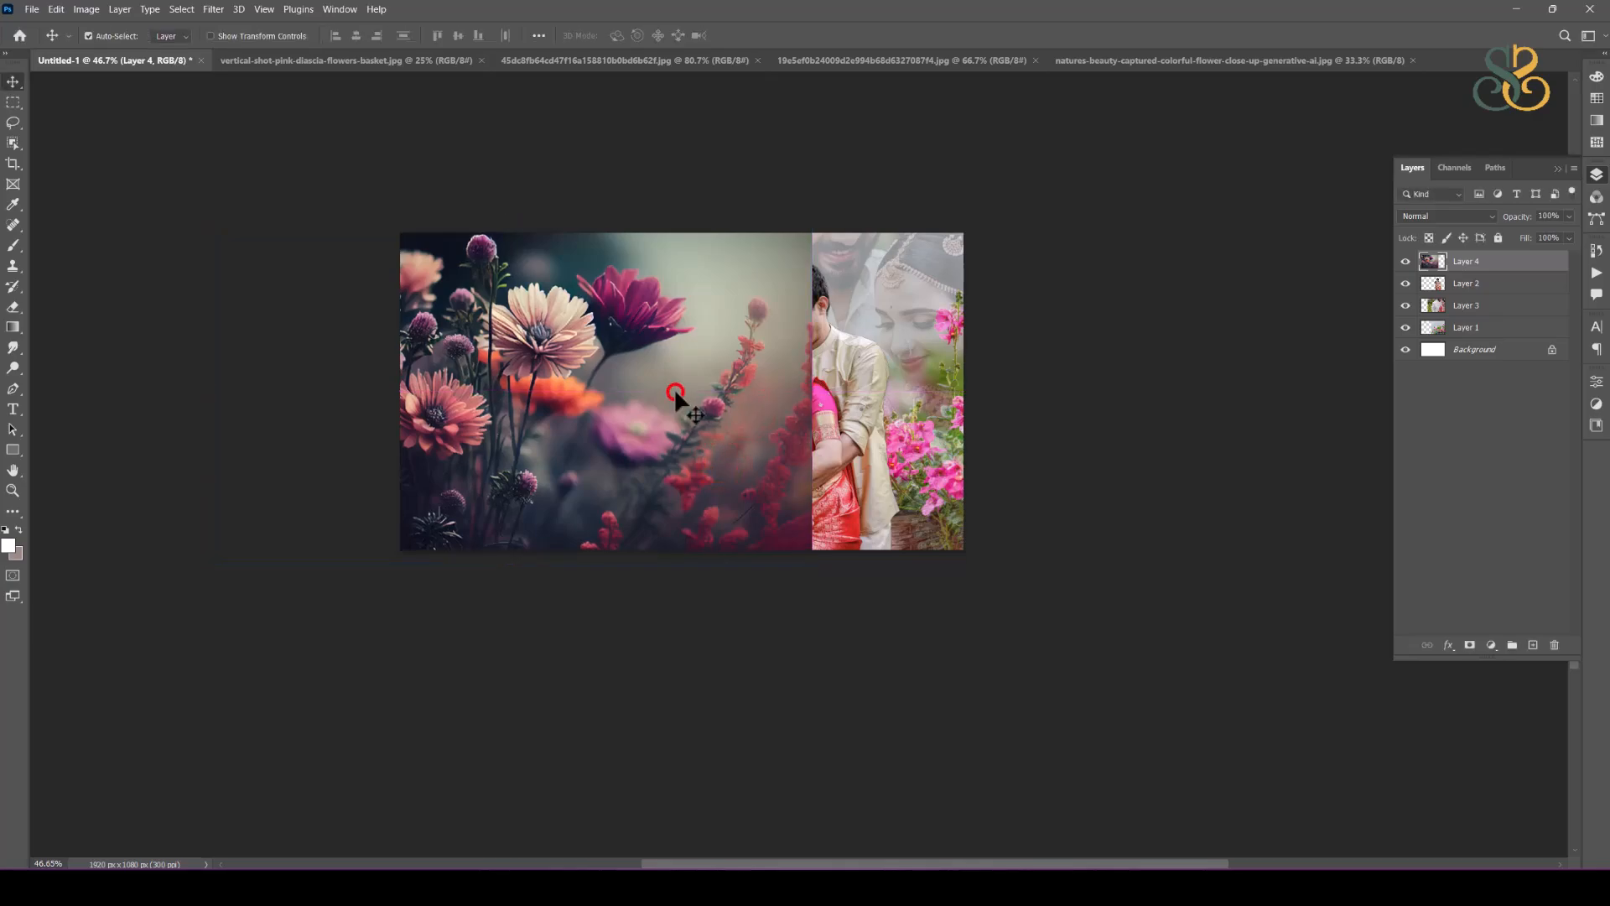
pyautogui.press('7')
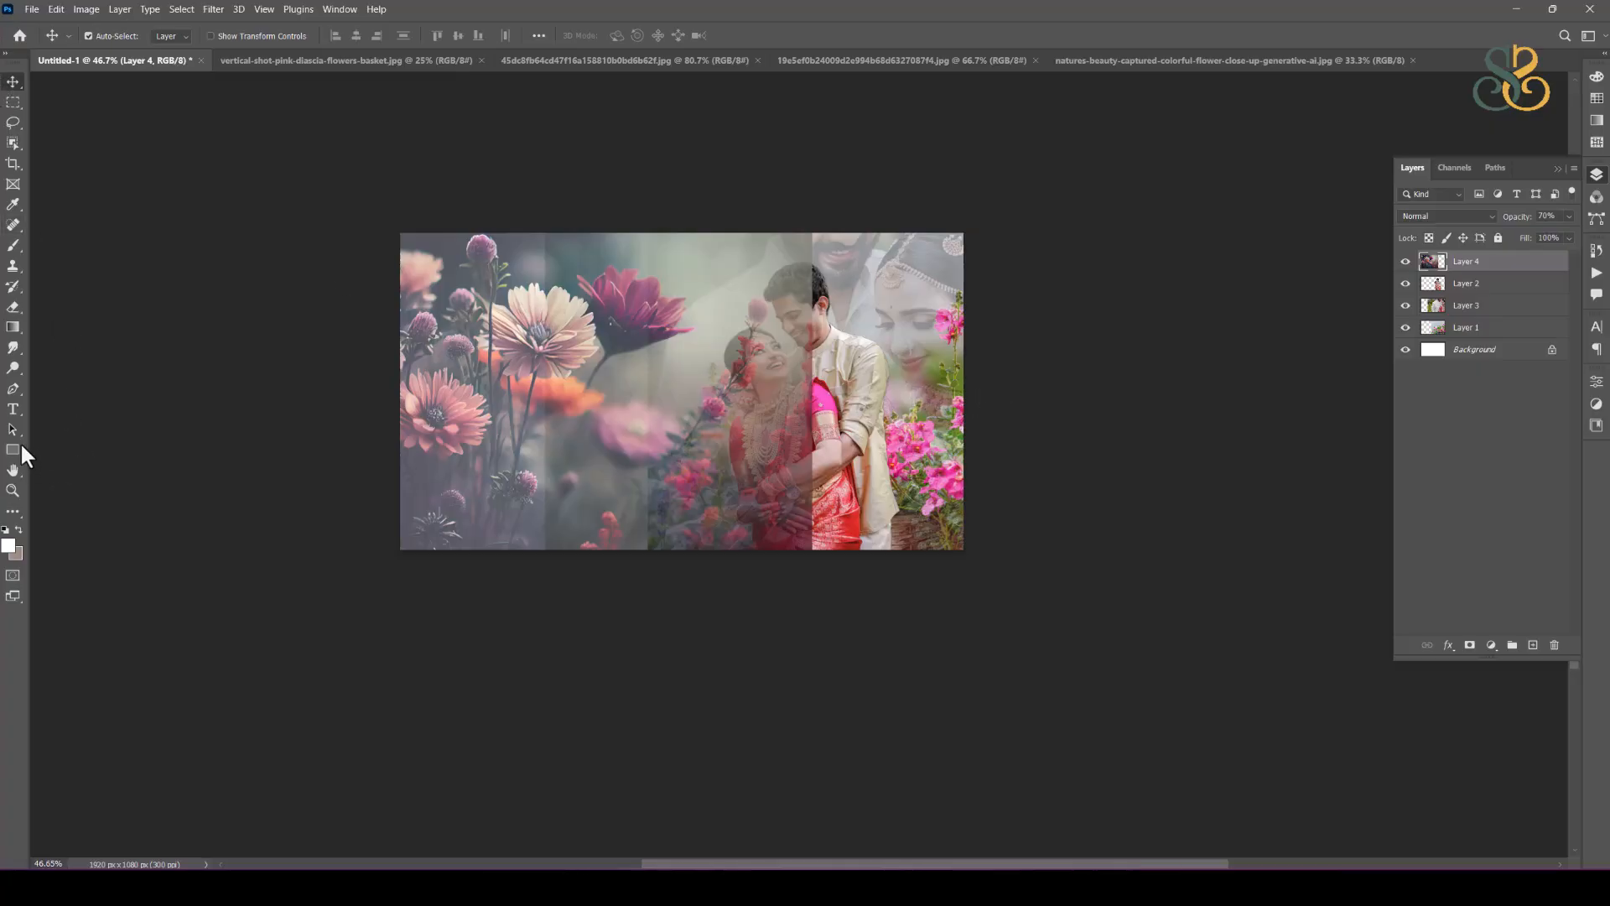
# Step: Mask the dark flower layer to the area inside a closed Pen path with a slanted right edge and set its opacity to 100%
pyautogui.click(14, 390)
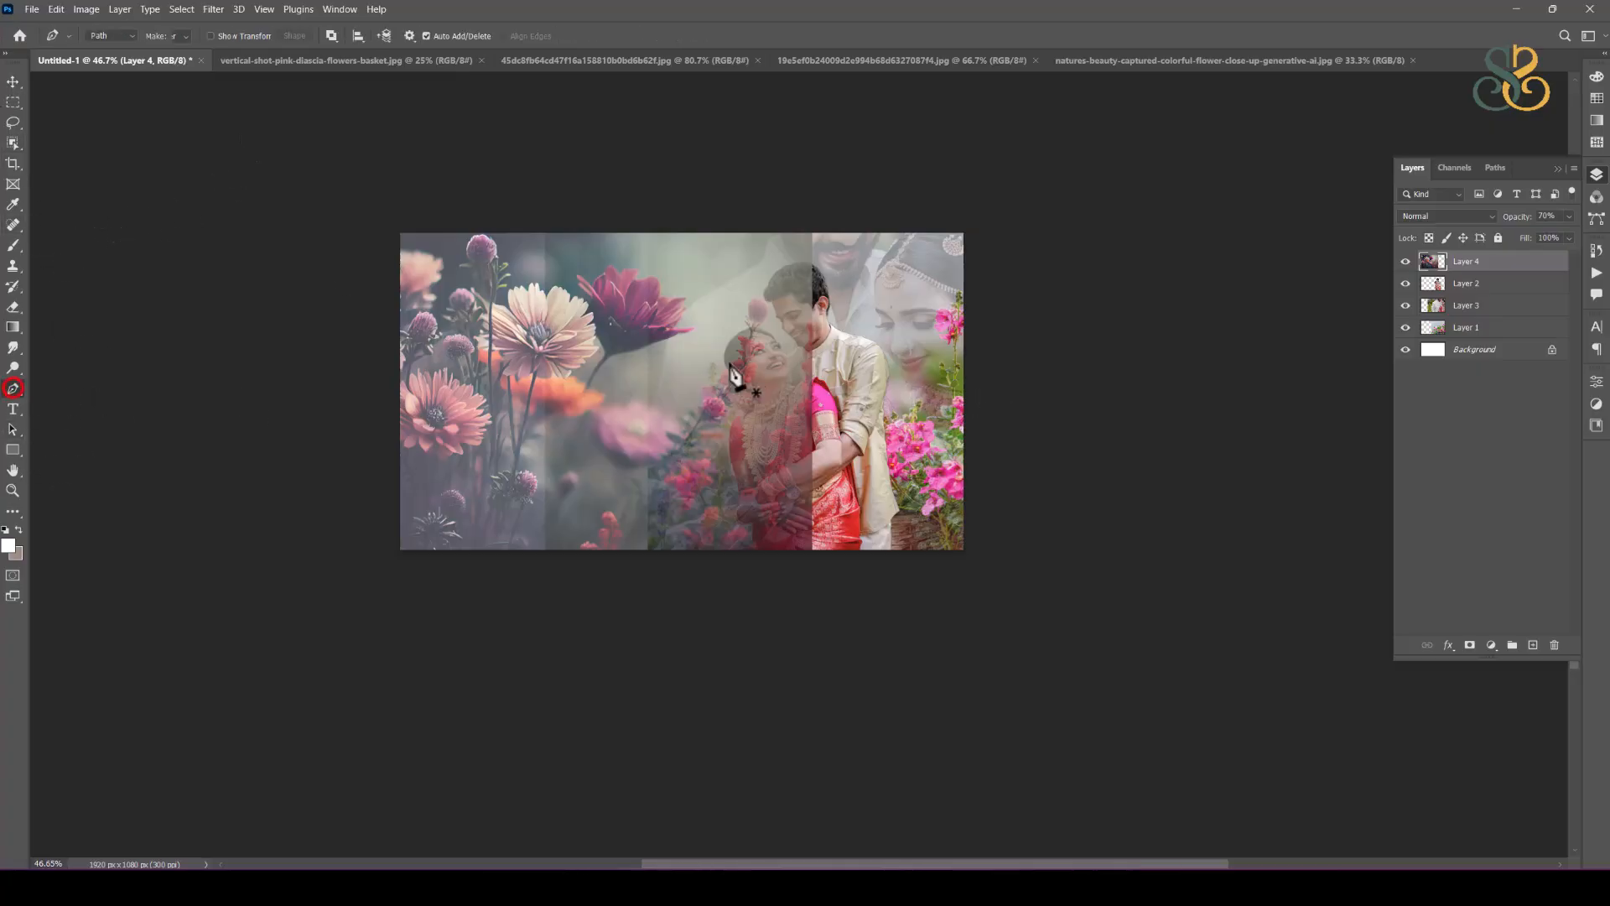
pyautogui.click(742, 232)
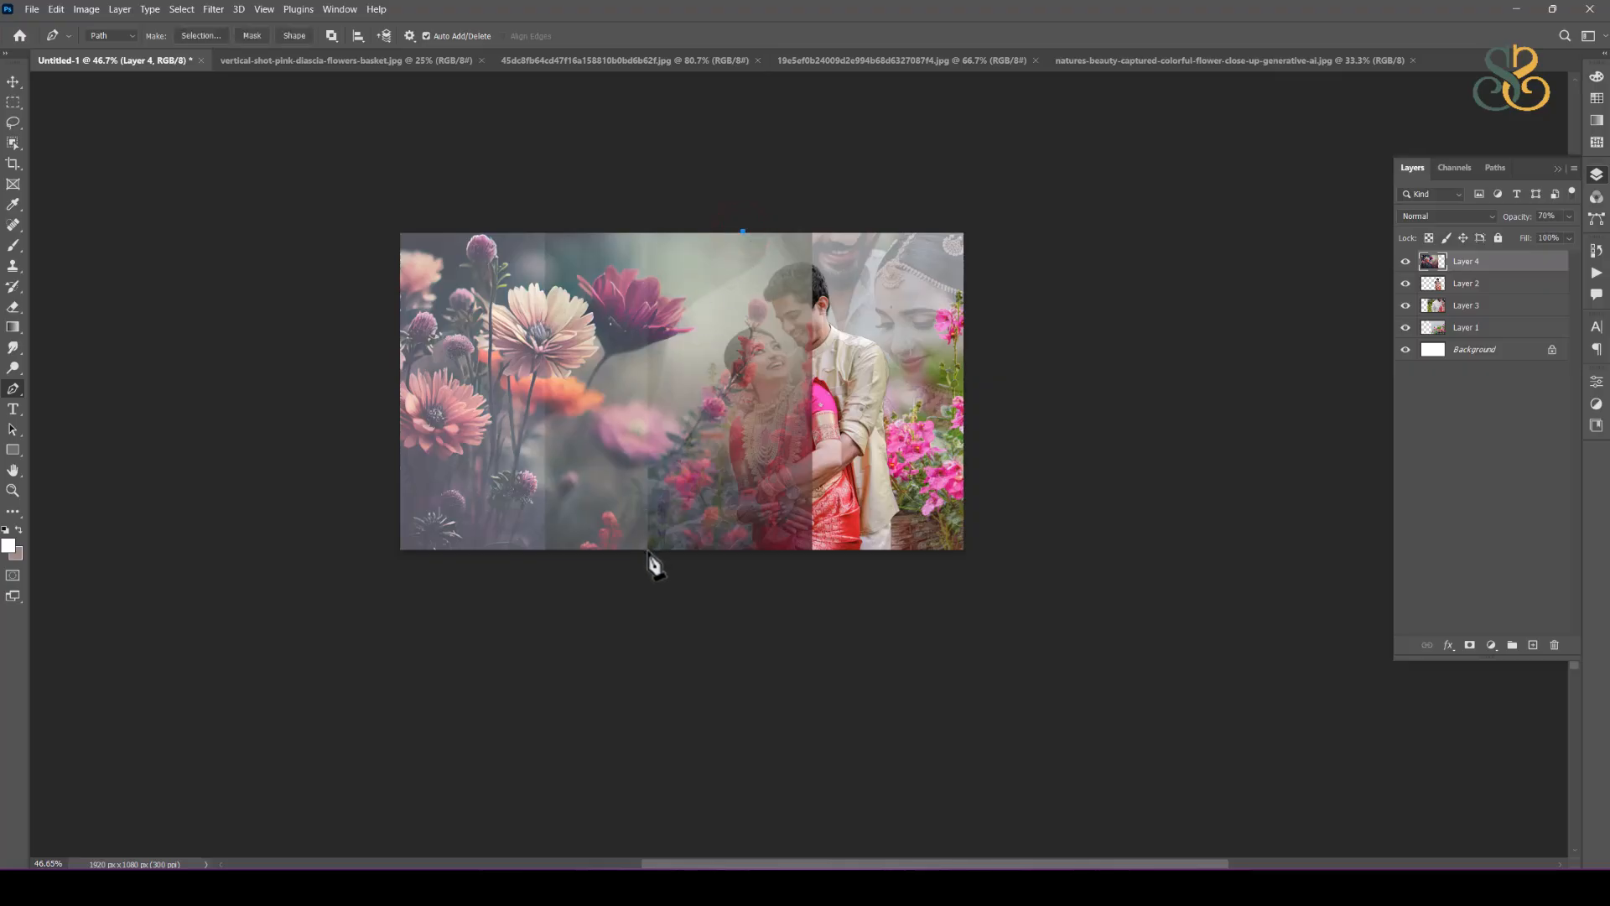
pyautogui.click(375, 557)
pyautogui.click(386, 200)
pyautogui.click(742, 232)
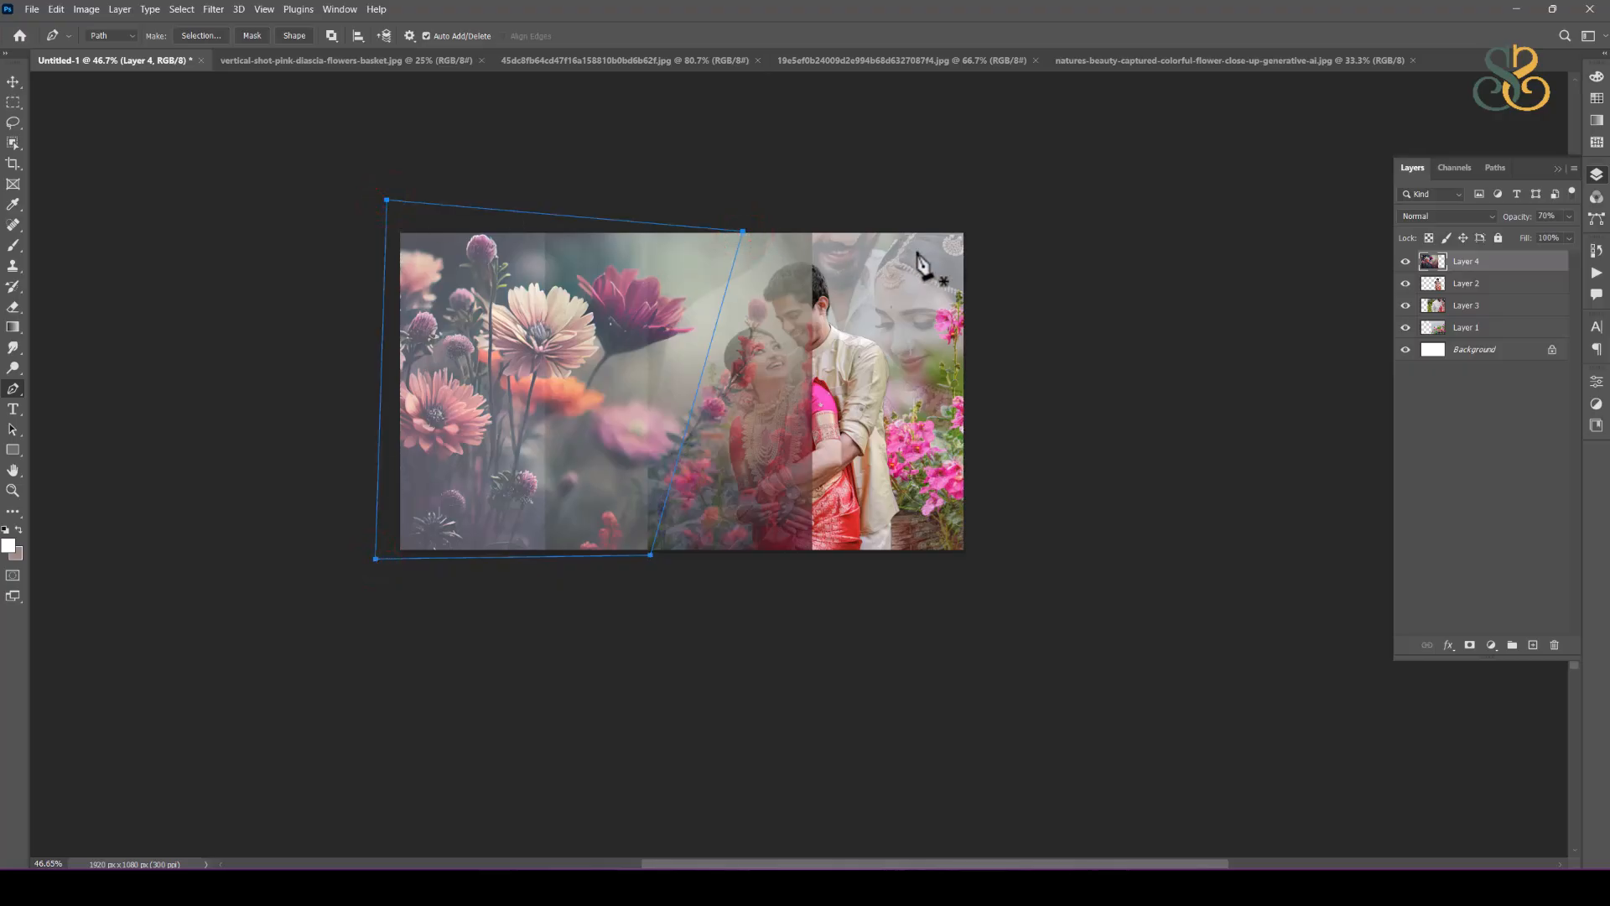
pyautogui.hotkey('ctrl', 'Return')
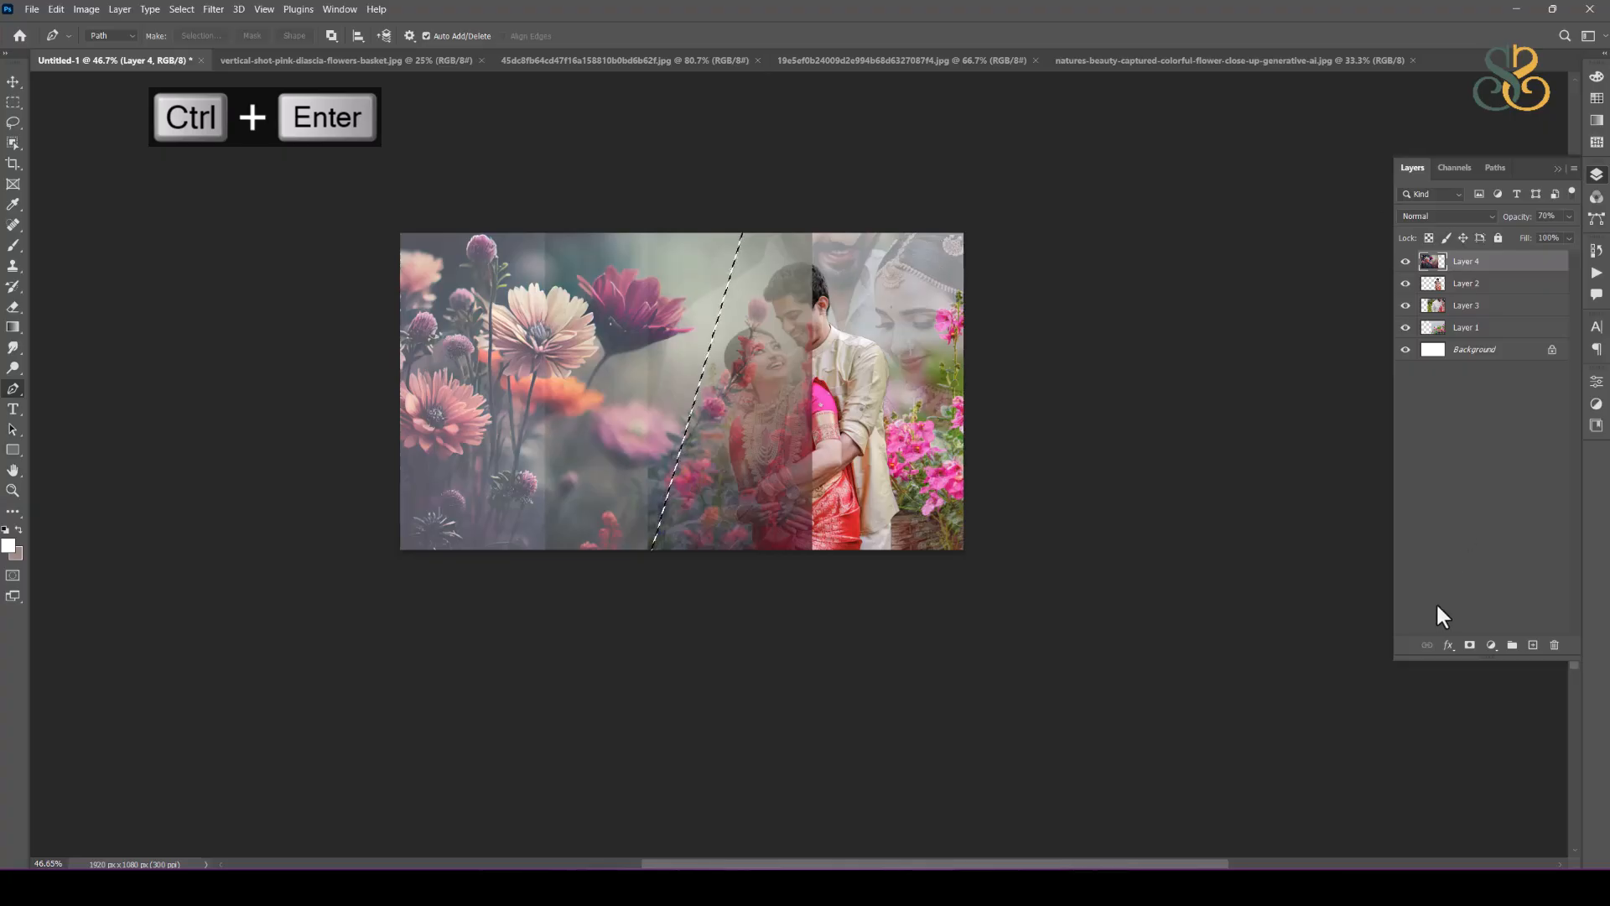
pyautogui.click(1470, 648)
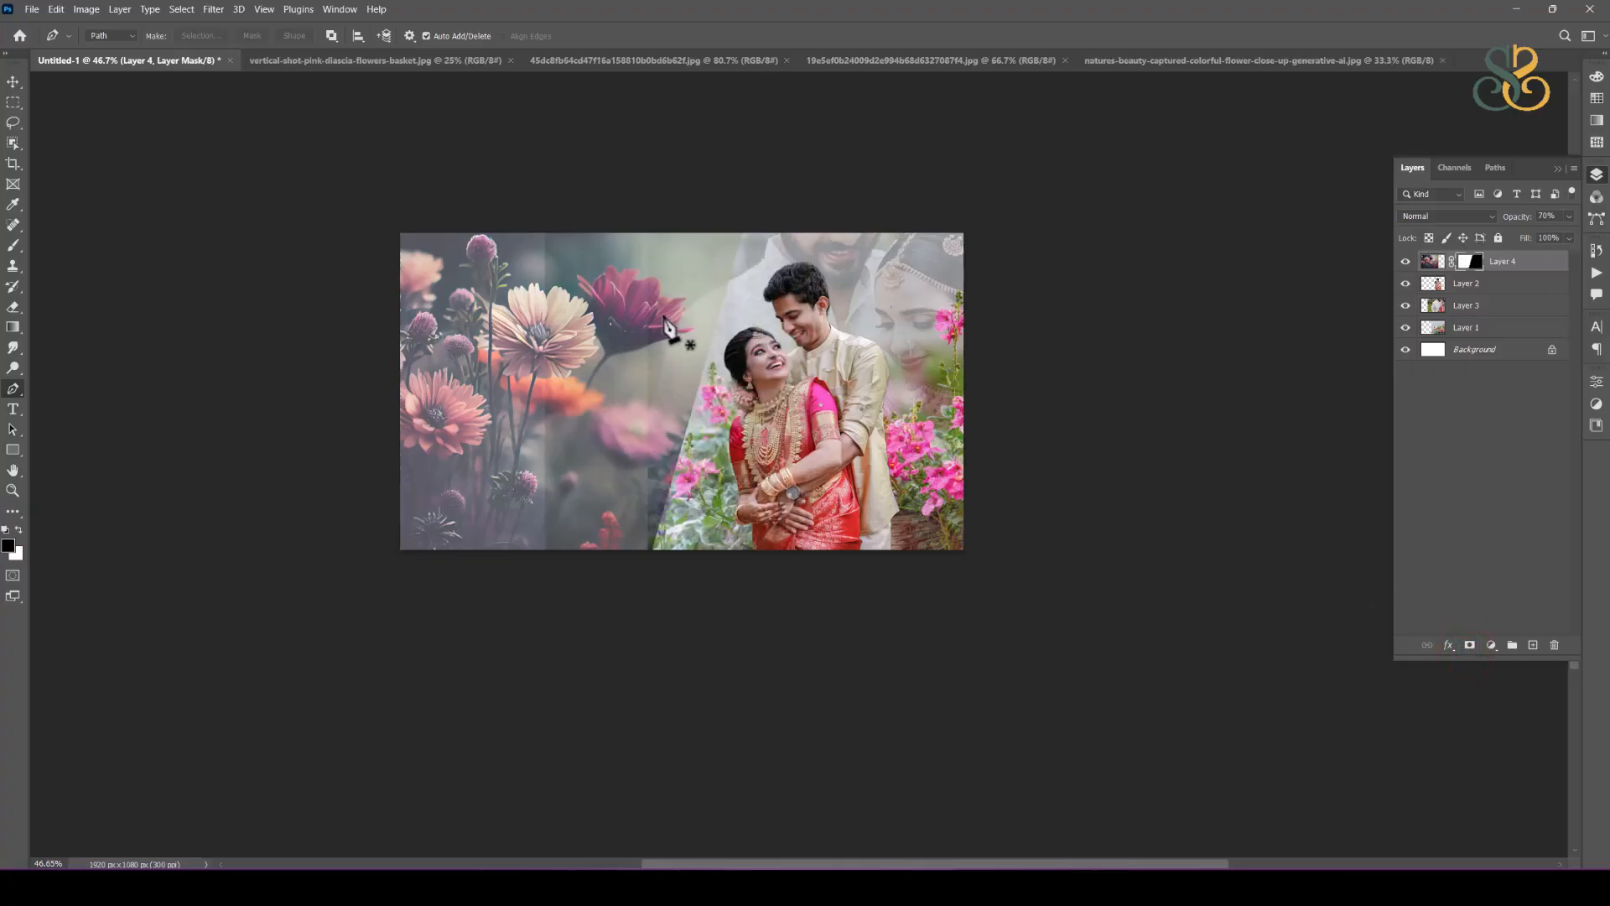
pyautogui.click(1428, 265)
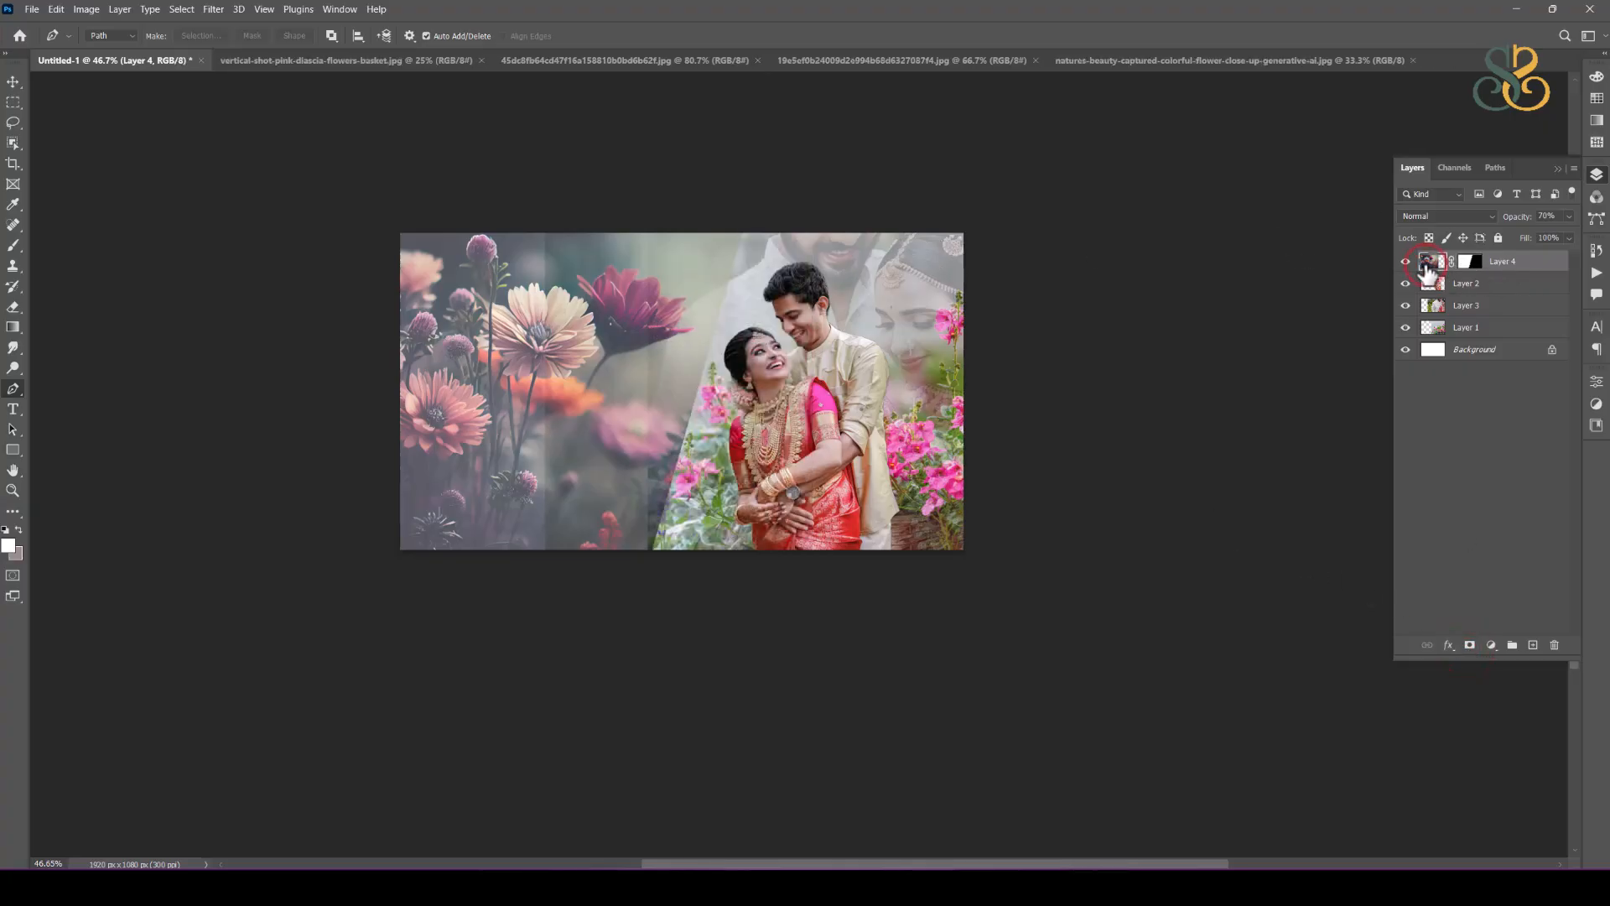
pyautogui.press('0')
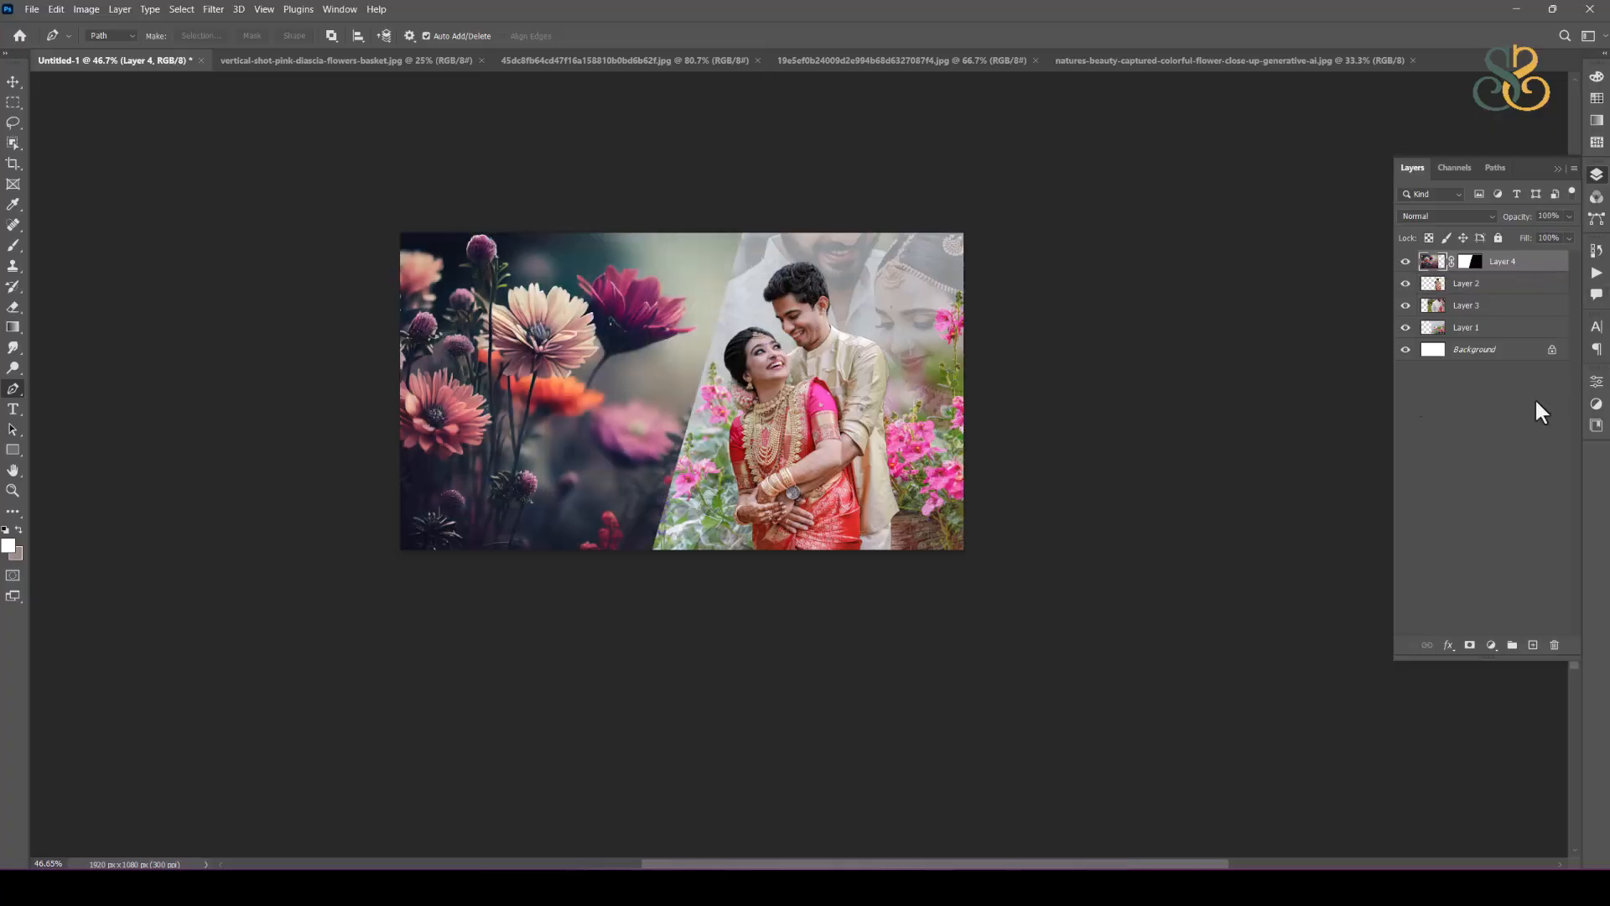
pyautogui.scroll(1, 616, 327)
pyautogui.scroll(1, 612, 318)
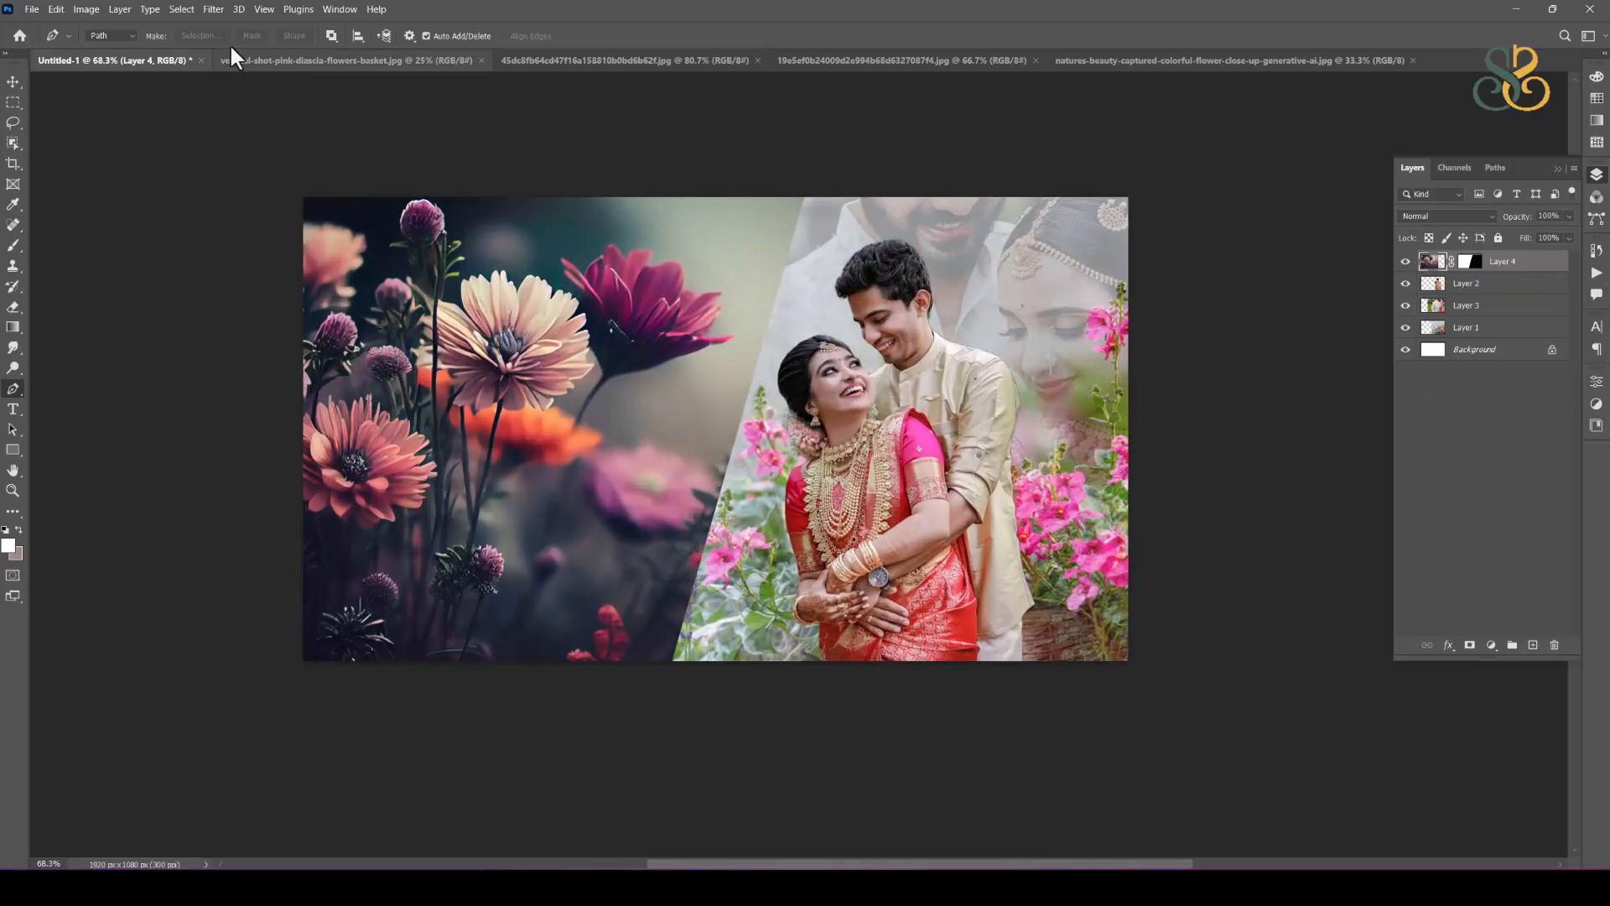
pyautogui.click(207, 10)
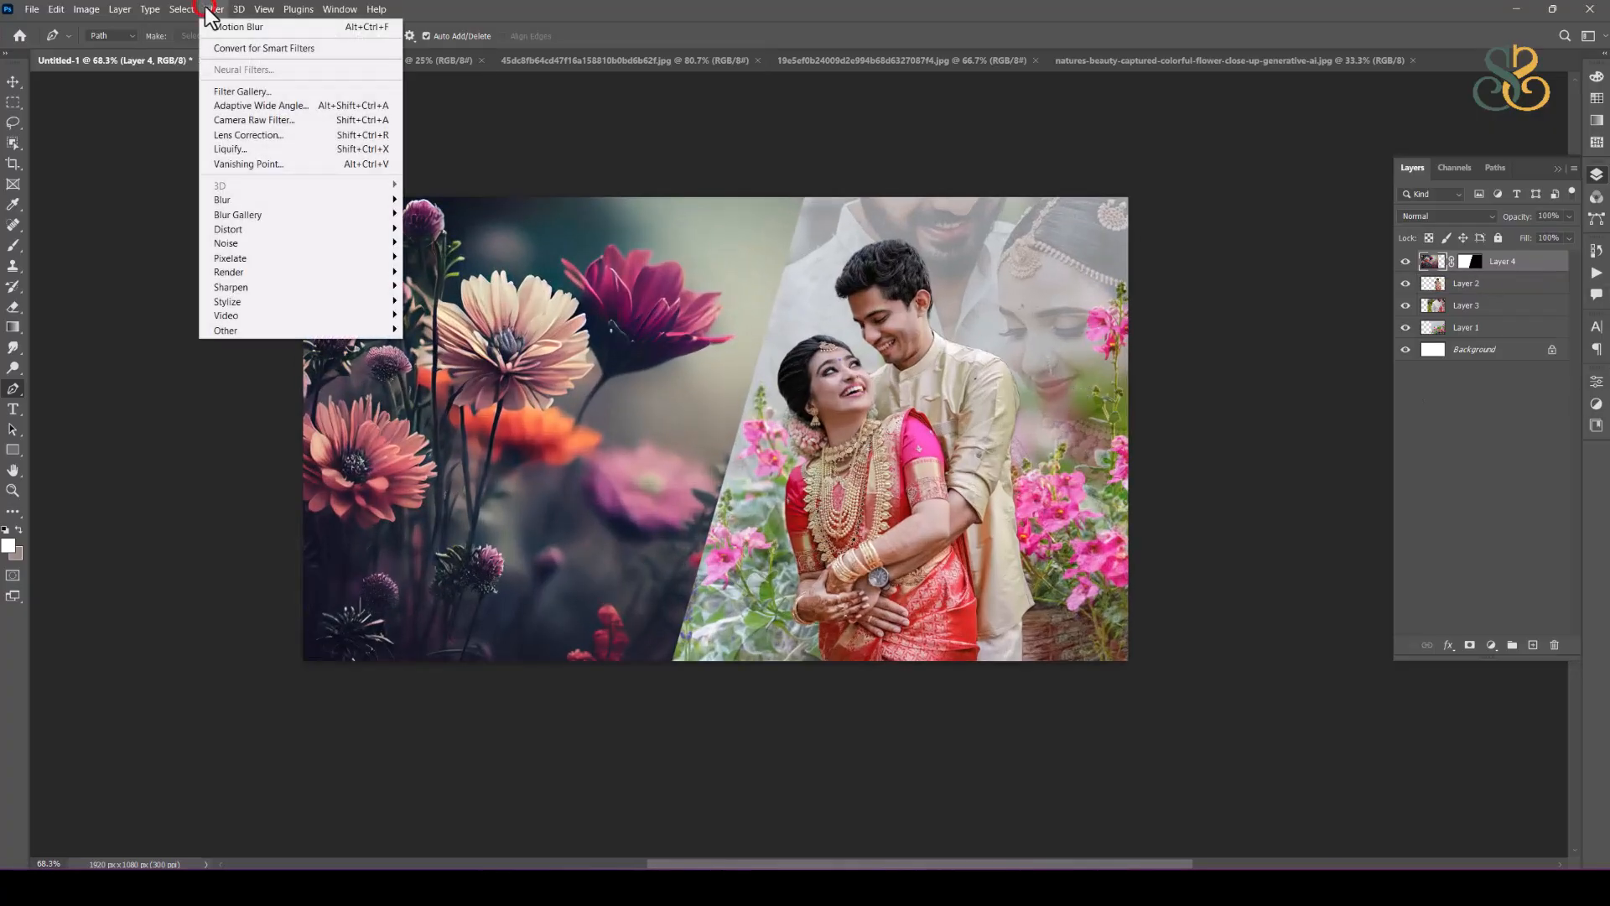
pyautogui.click(250, 200)
pyautogui.click(465, 257)
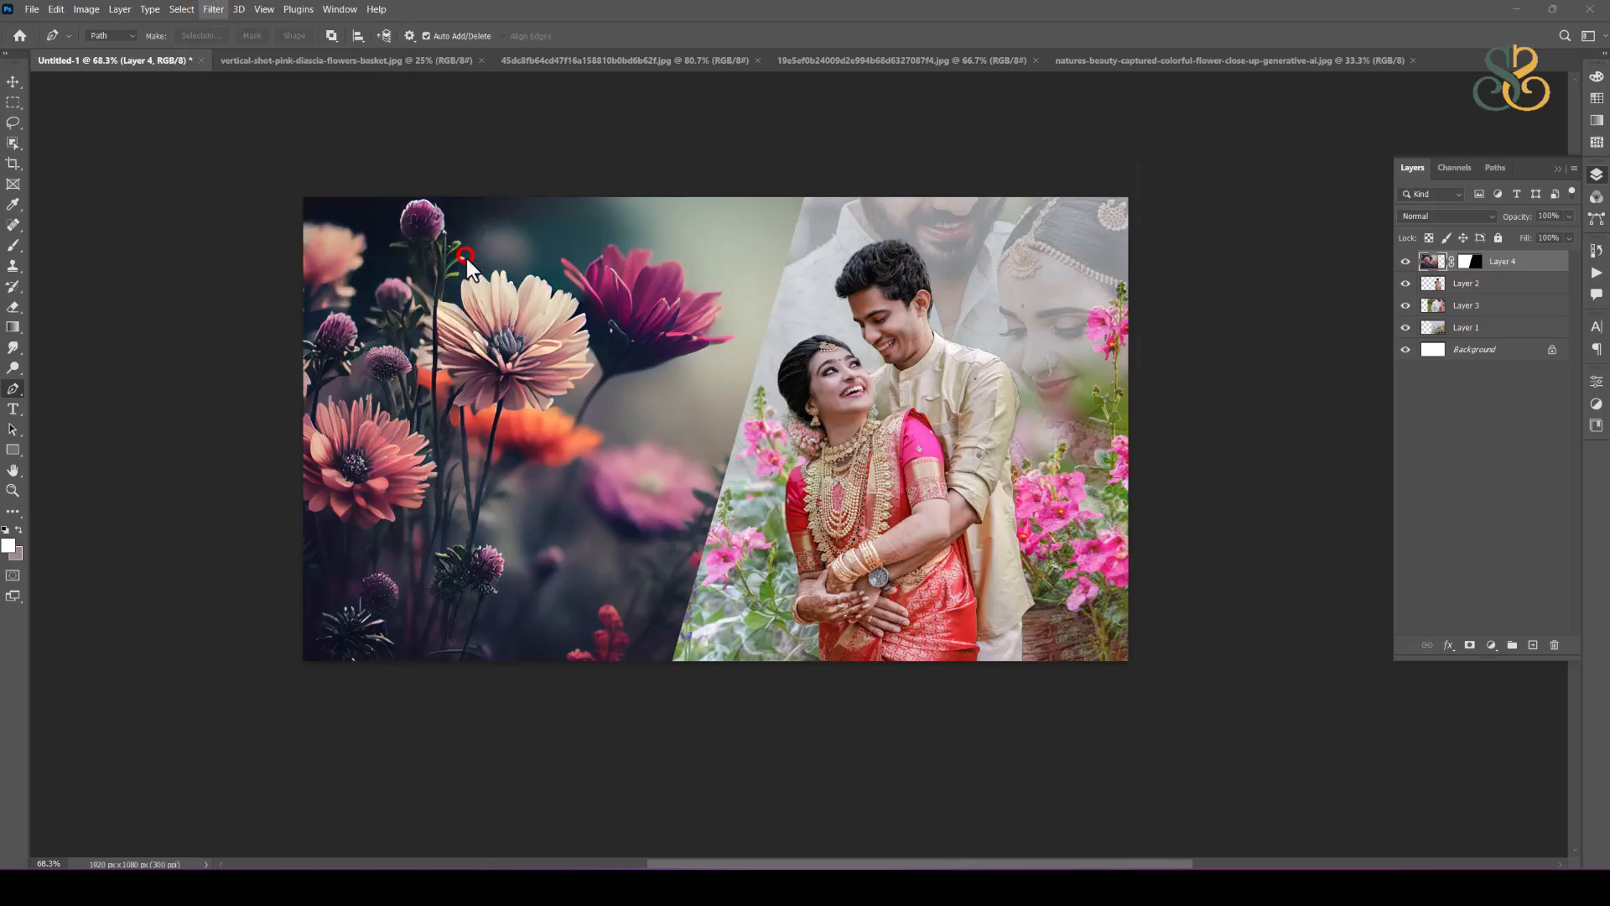
pyautogui.moveTo(1189, 374); pyautogui.dragTo(1196, 371)
pyautogui.press('alt')
pyautogui.click(1340, 189)
pyautogui.press('p')
# Step: Unlink the dark flower layer from its mask and apply a Gaussian Blur with a 19.4 pixel radius to the image only
pyautogui.click(1448, 261)
pyautogui.click(1431, 261)
pyautogui.click(214, 8)
pyautogui.click(251, 204)
pyautogui.click(444, 257)
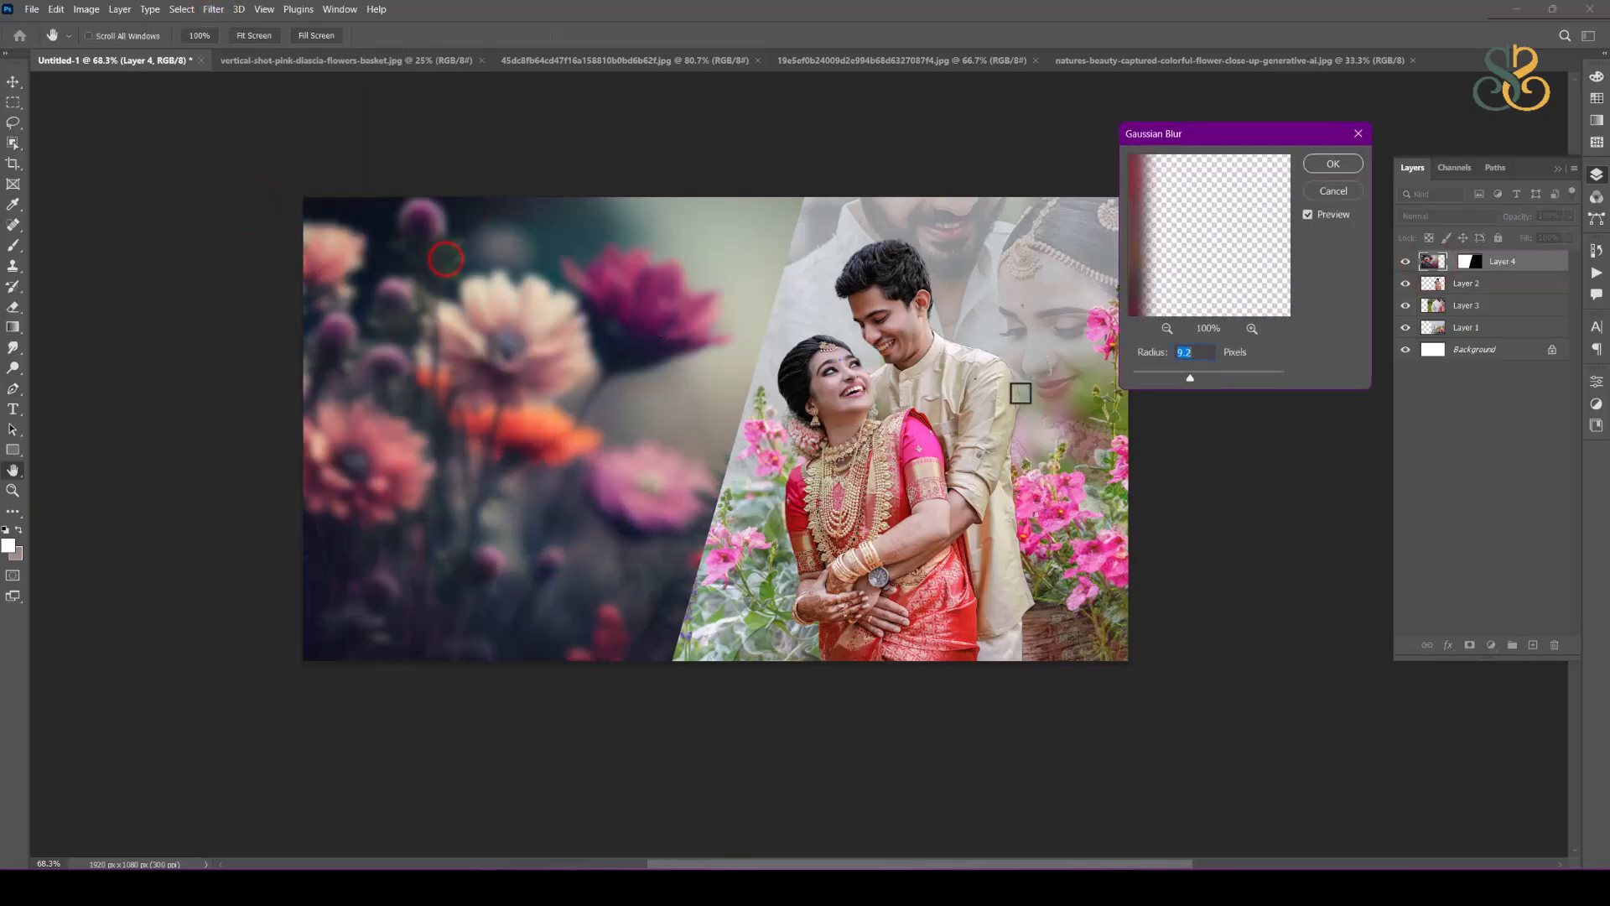
pyautogui.moveTo(1190, 374); pyautogui.dragTo(1199, 379)
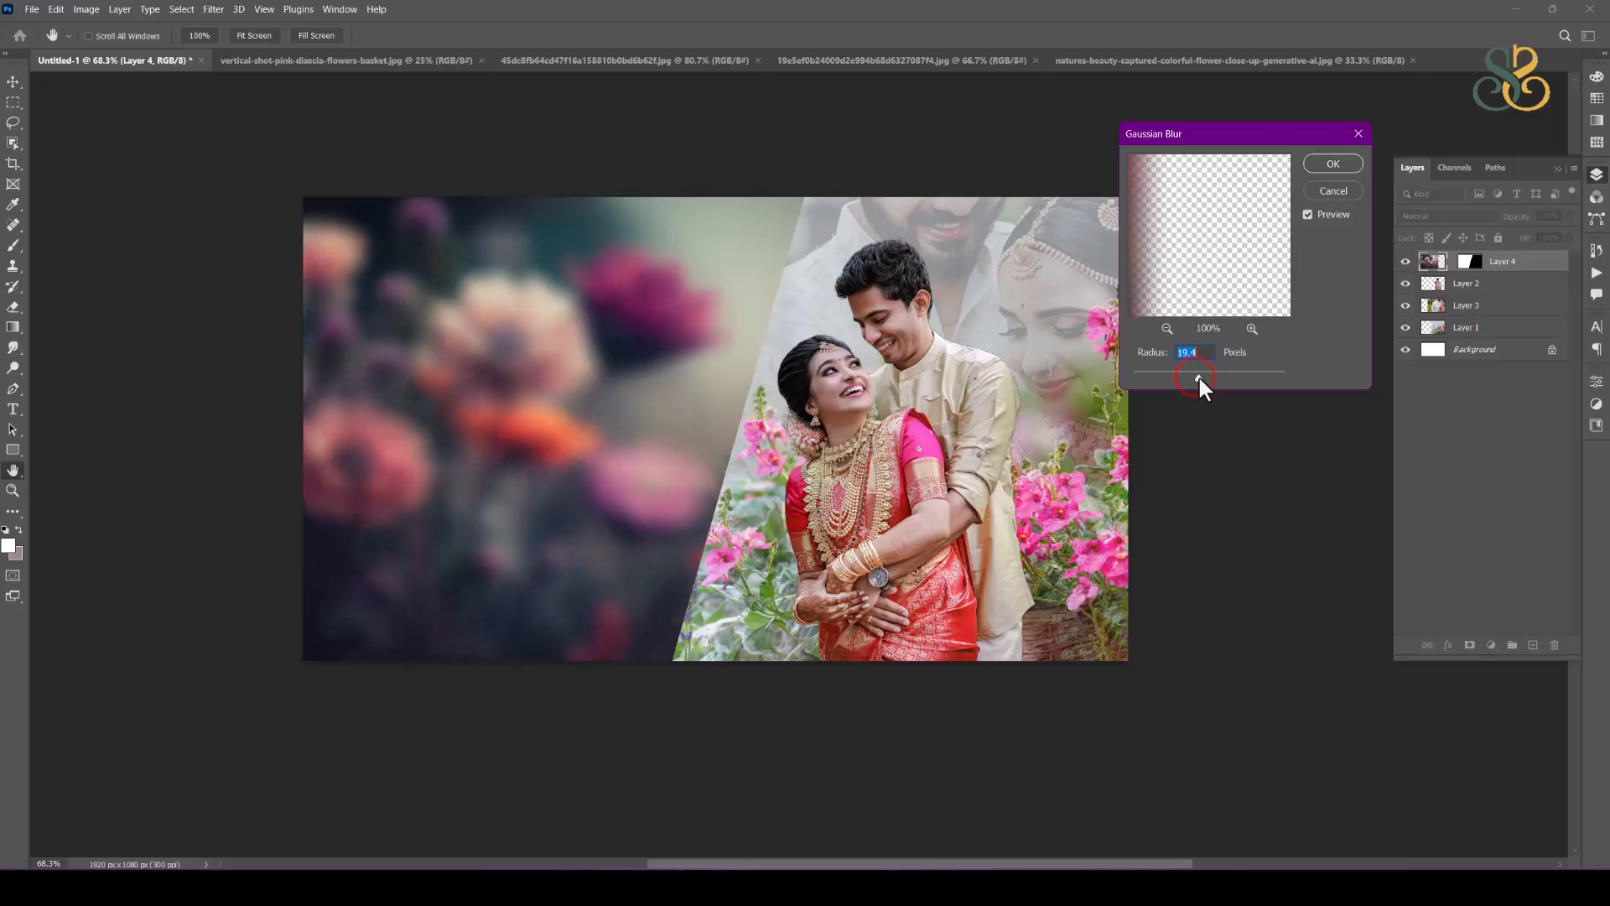
pyautogui.click(1328, 163)
pyautogui.press('p')
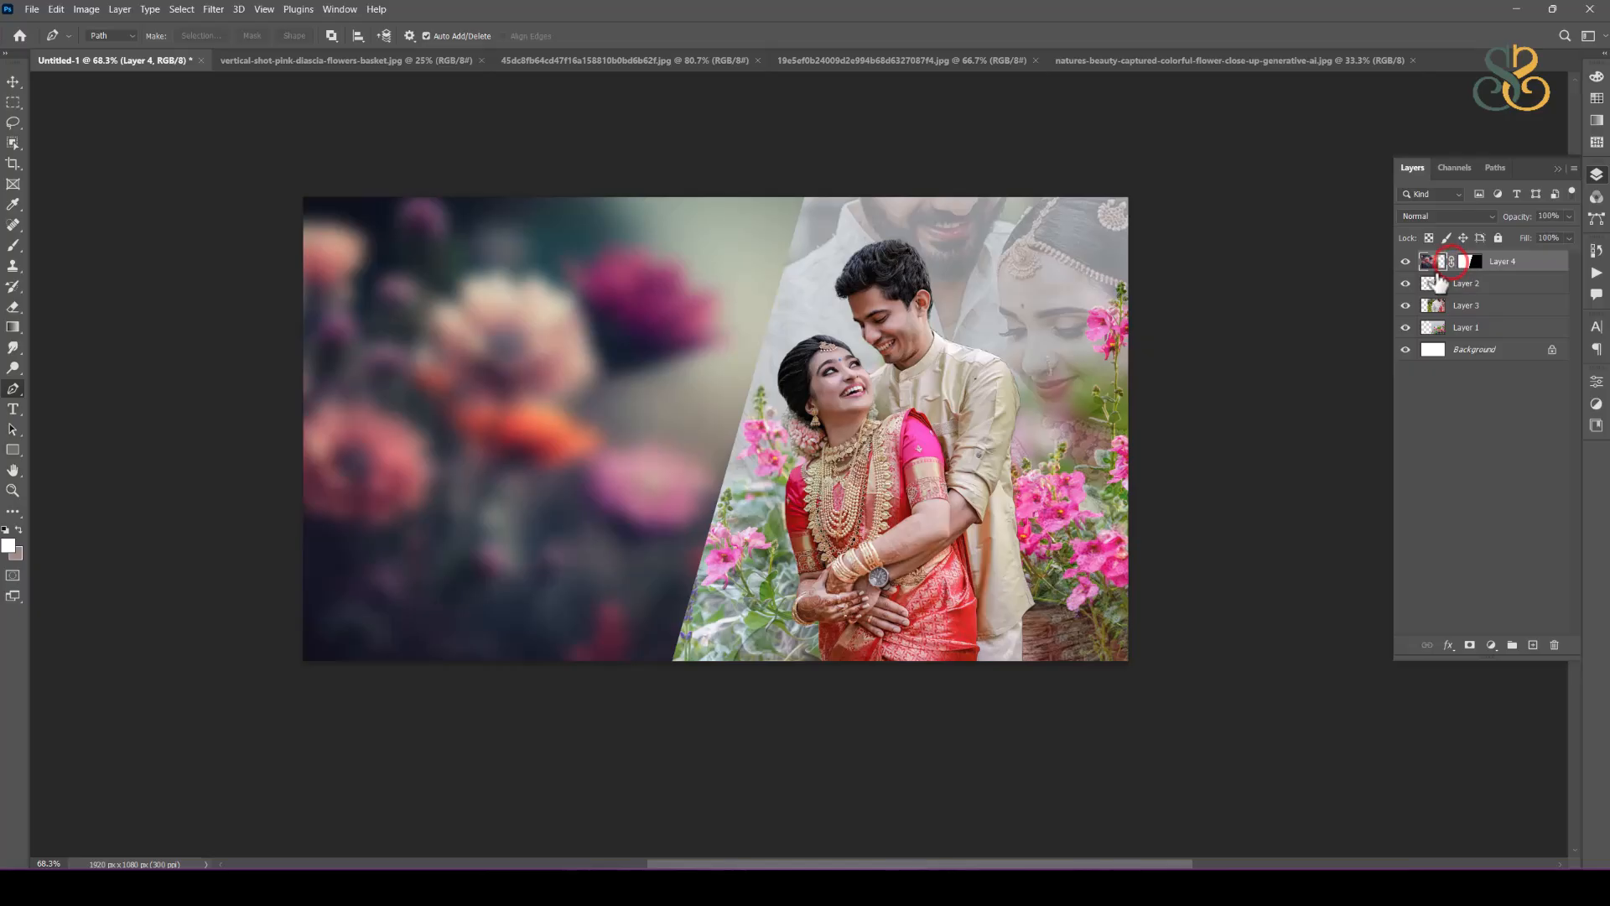
pyautogui.click(1191, 442)
pyautogui.click(667, 334)
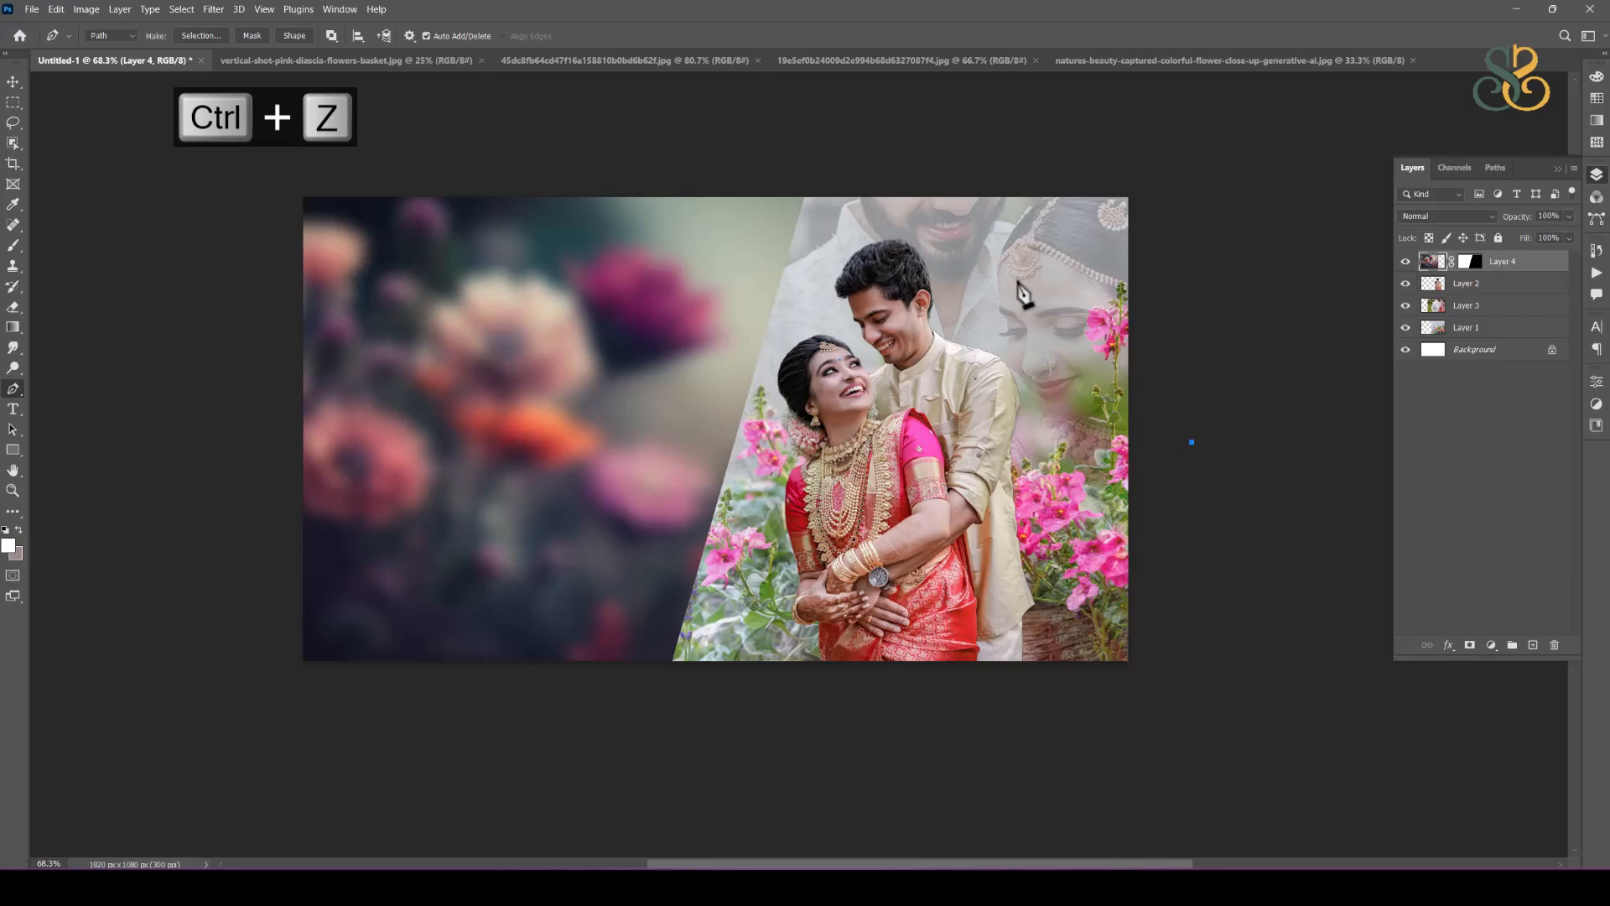
# Step: Open walnut-wood-textured-background-design.jpg from the wedding album design folder
pyautogui.click(32, 9)
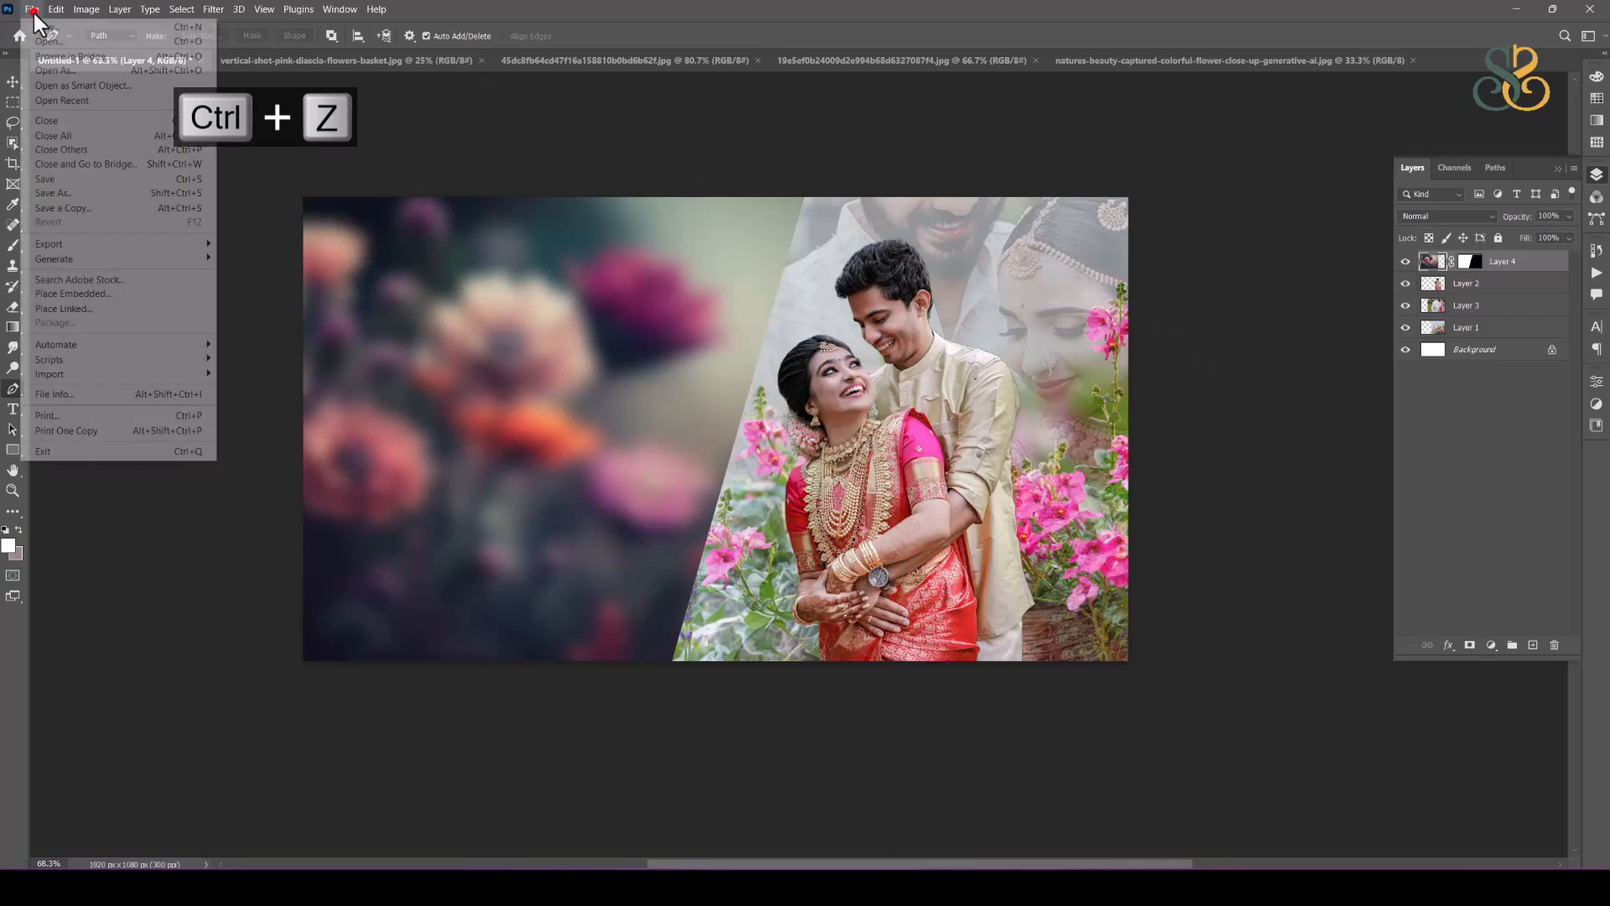
pyautogui.click(72, 43)
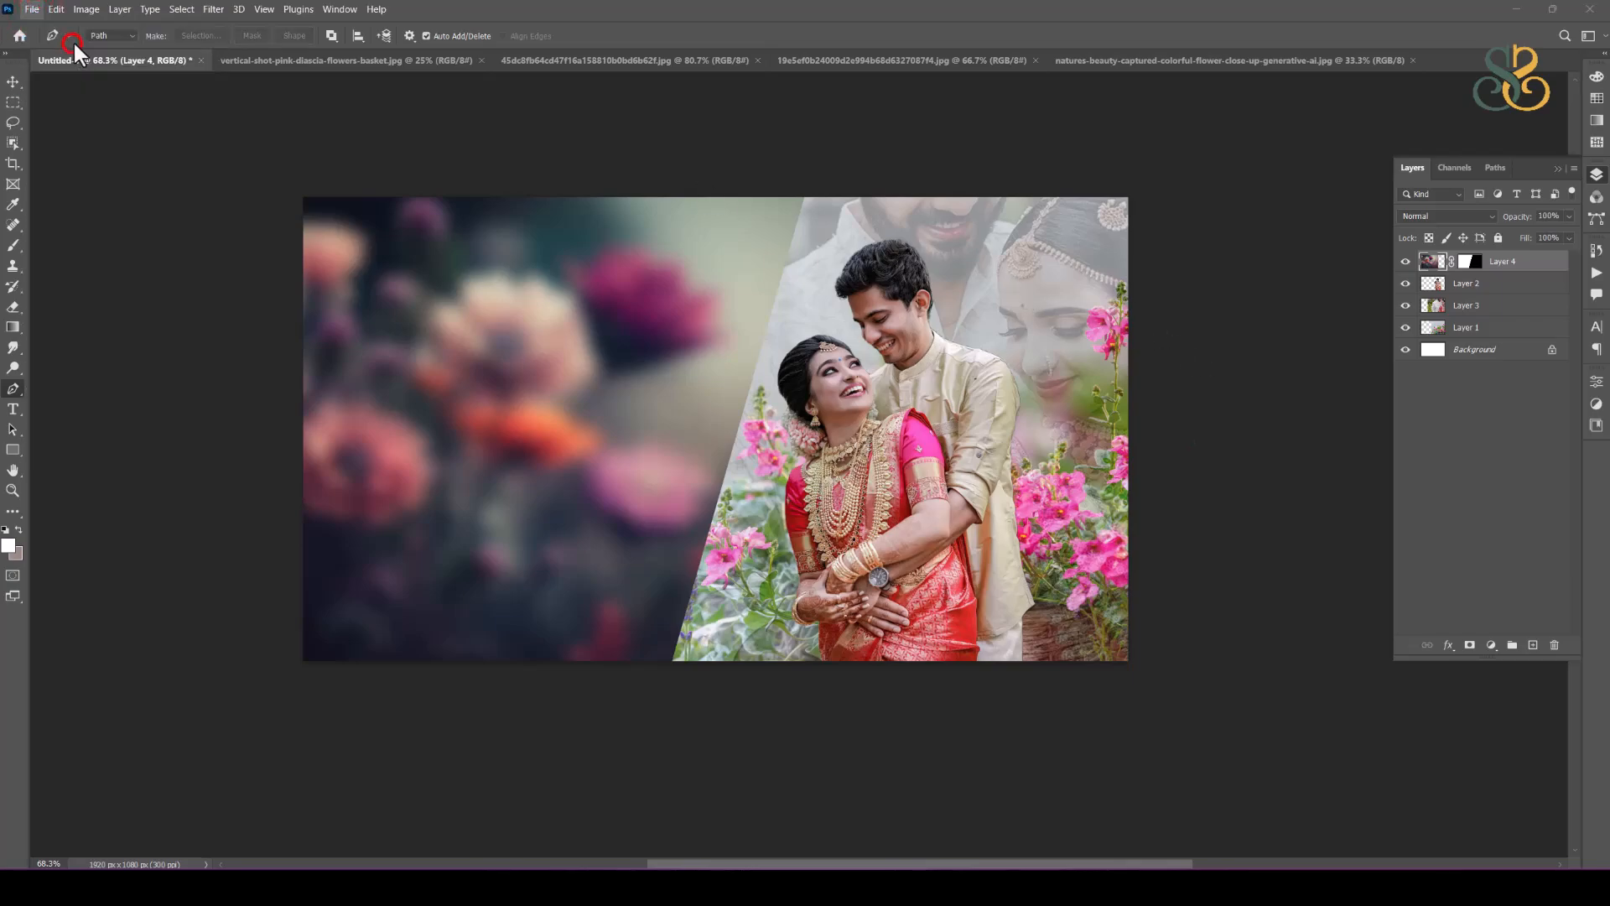
pyautogui.click(227, 405)
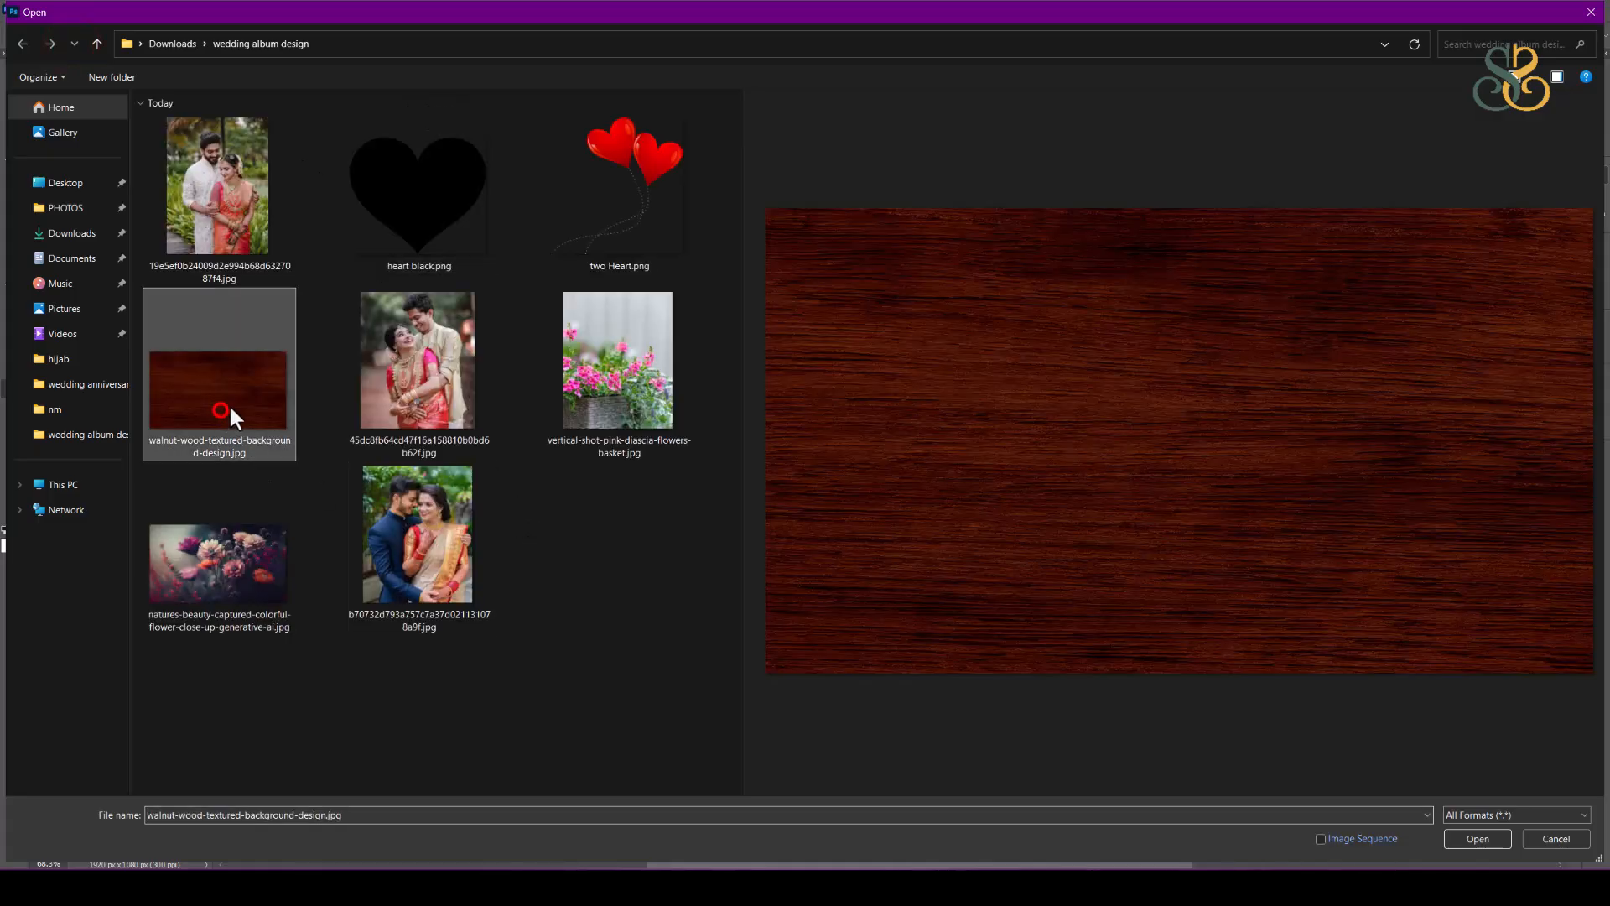
pyautogui.doubleClick(229, 393)
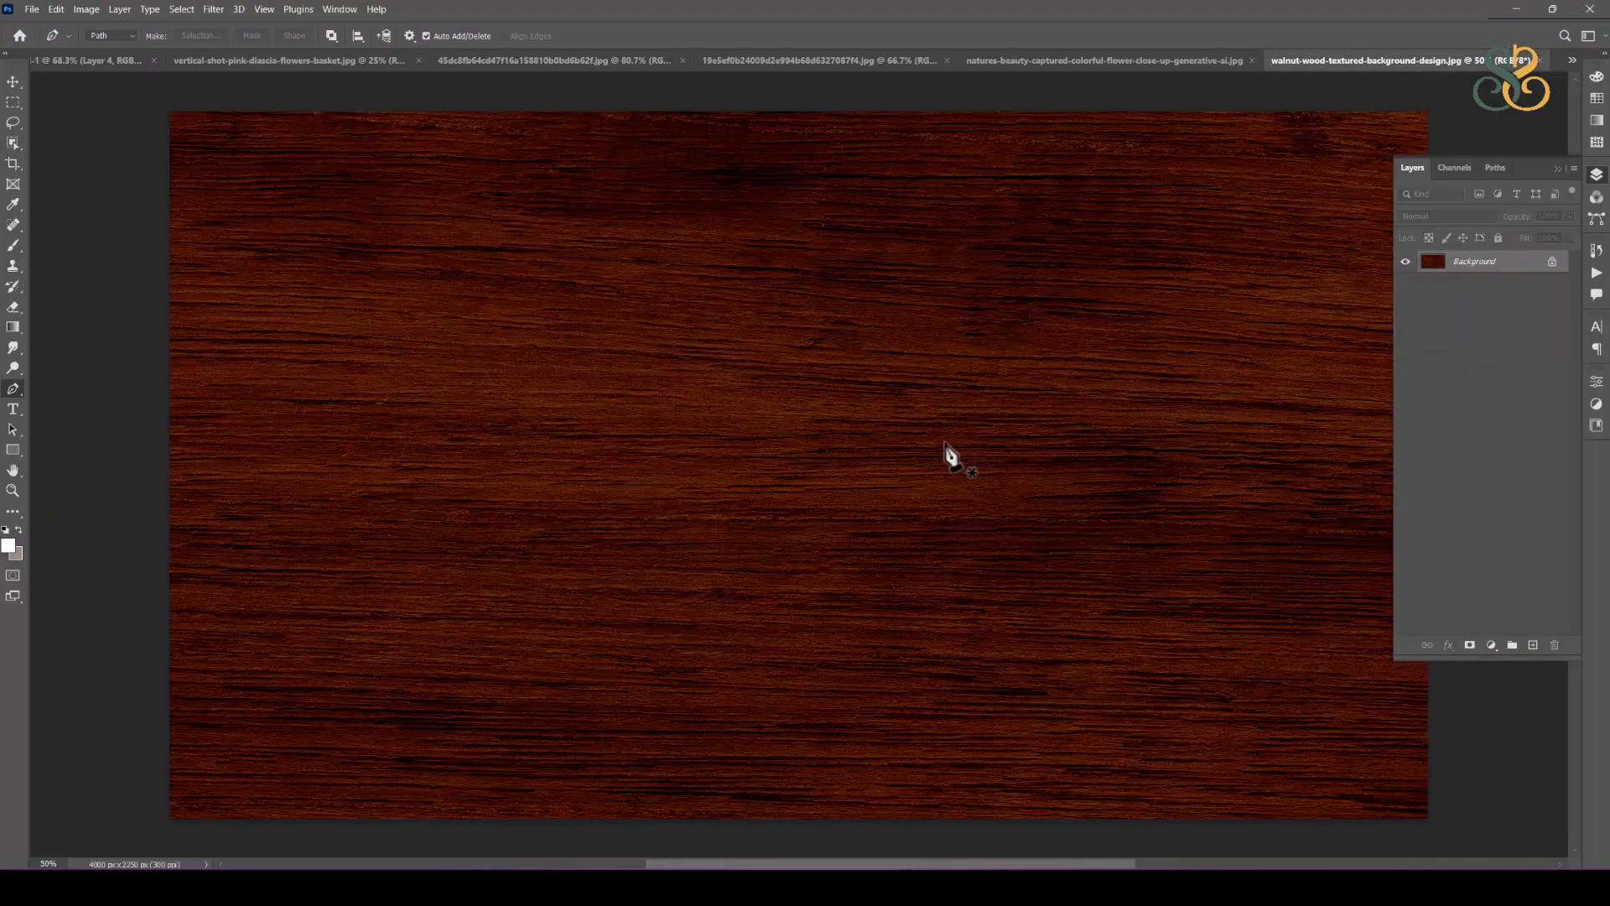
# Step: Select a full-width horizontal strip across the middle of the wood texture and bring it into Untitled-1
pyautogui.scroll(-3, 964, 419)
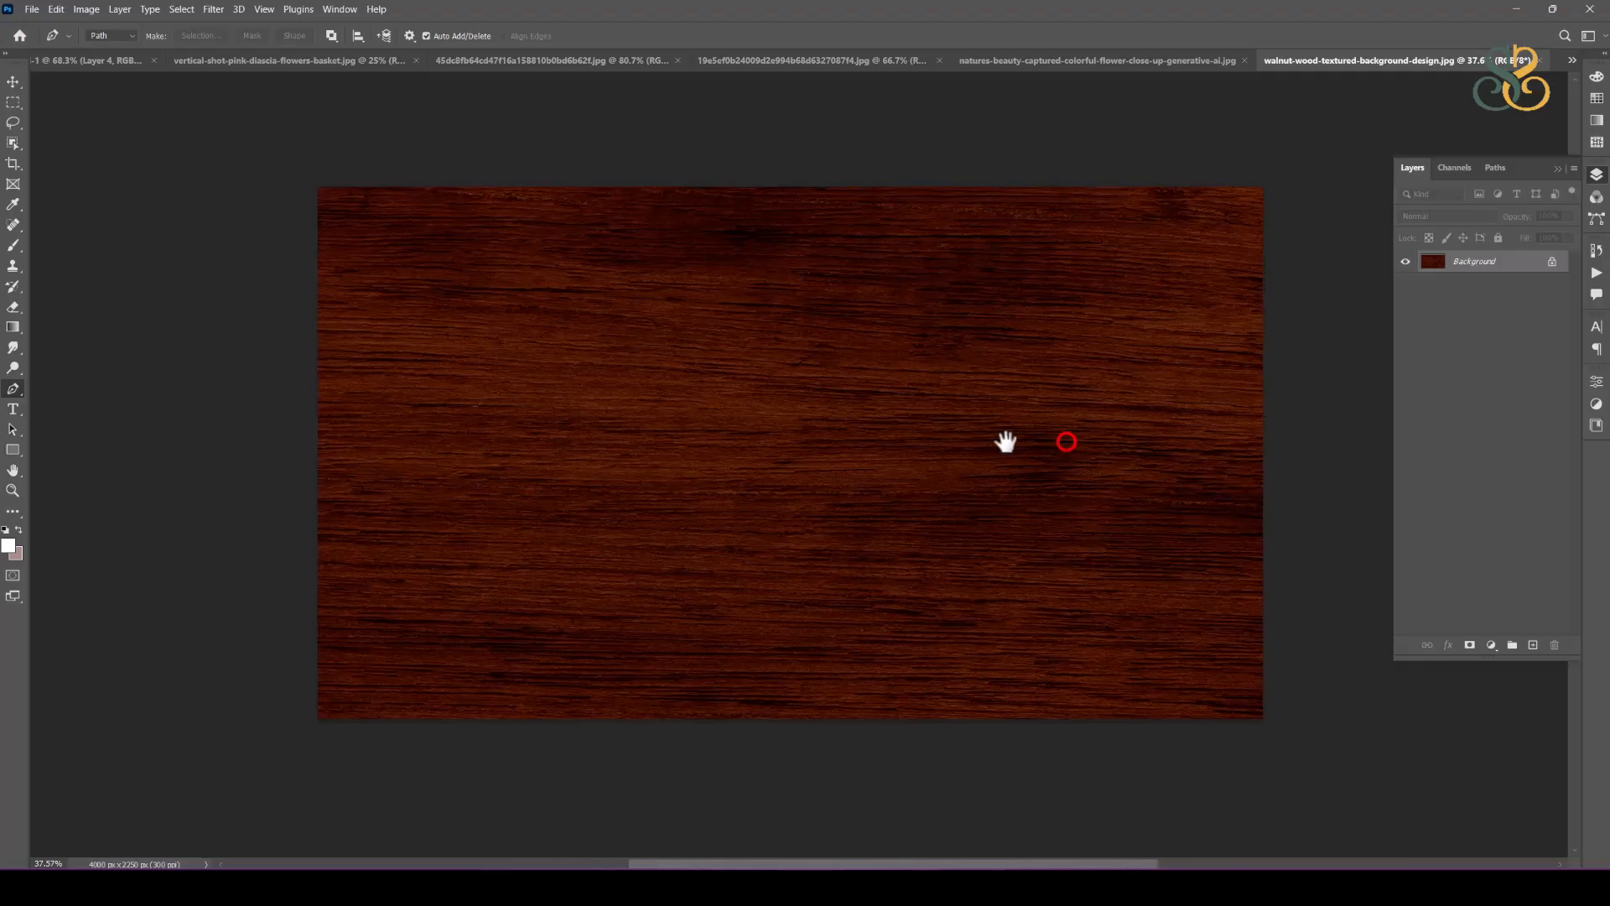
pyautogui.click(14, 101)
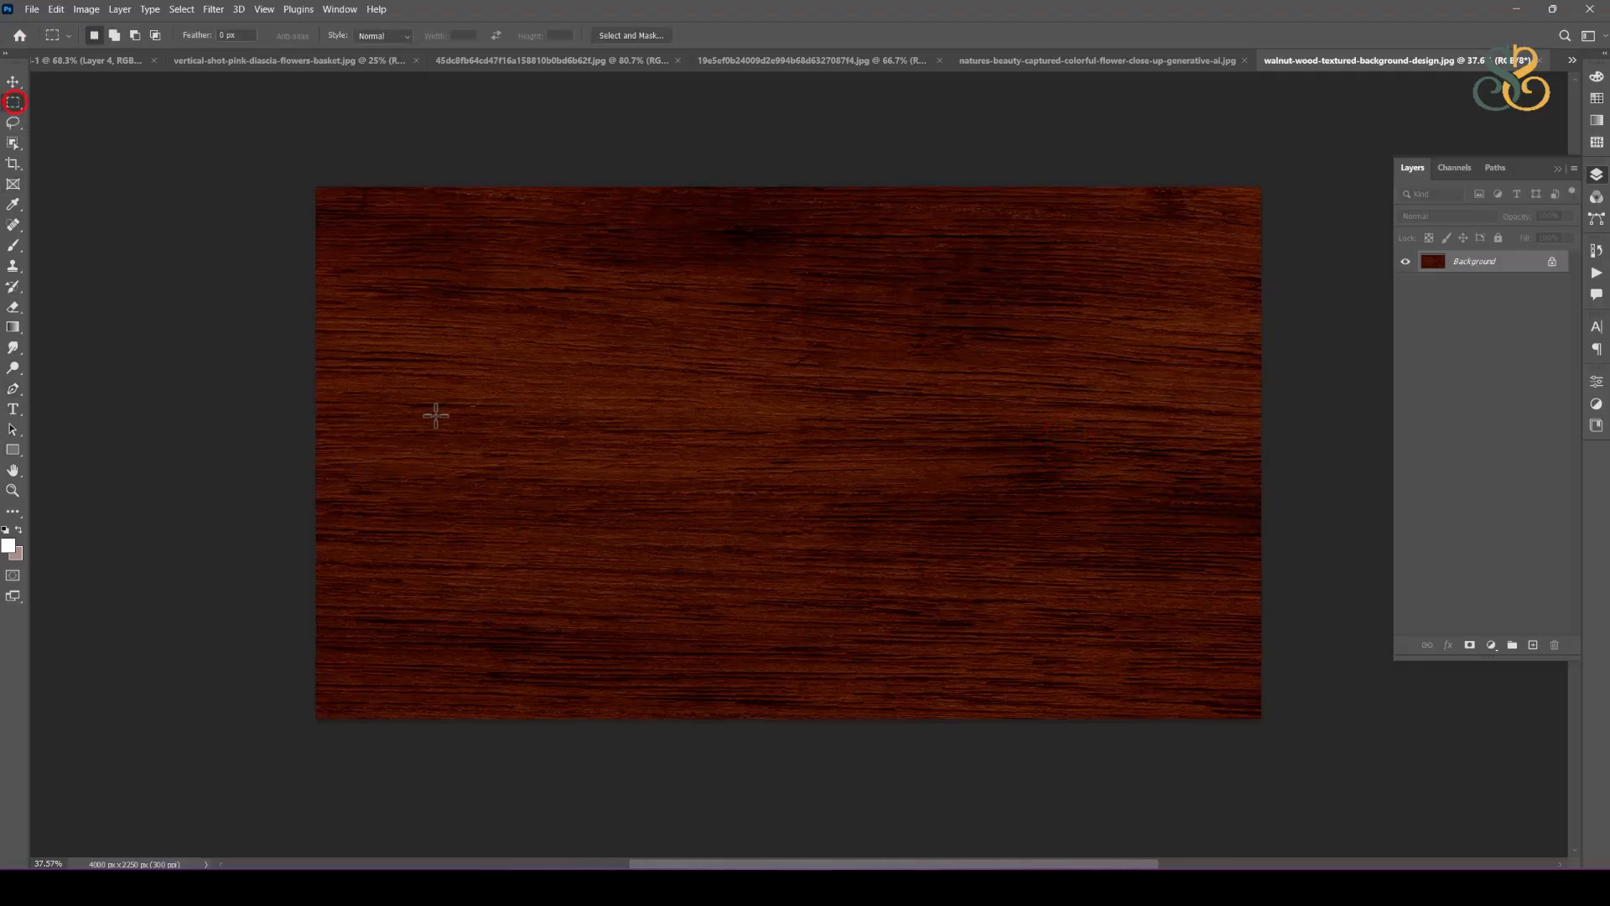
pyautogui.moveTo(304, 386); pyautogui.dragTo(1266, 476)
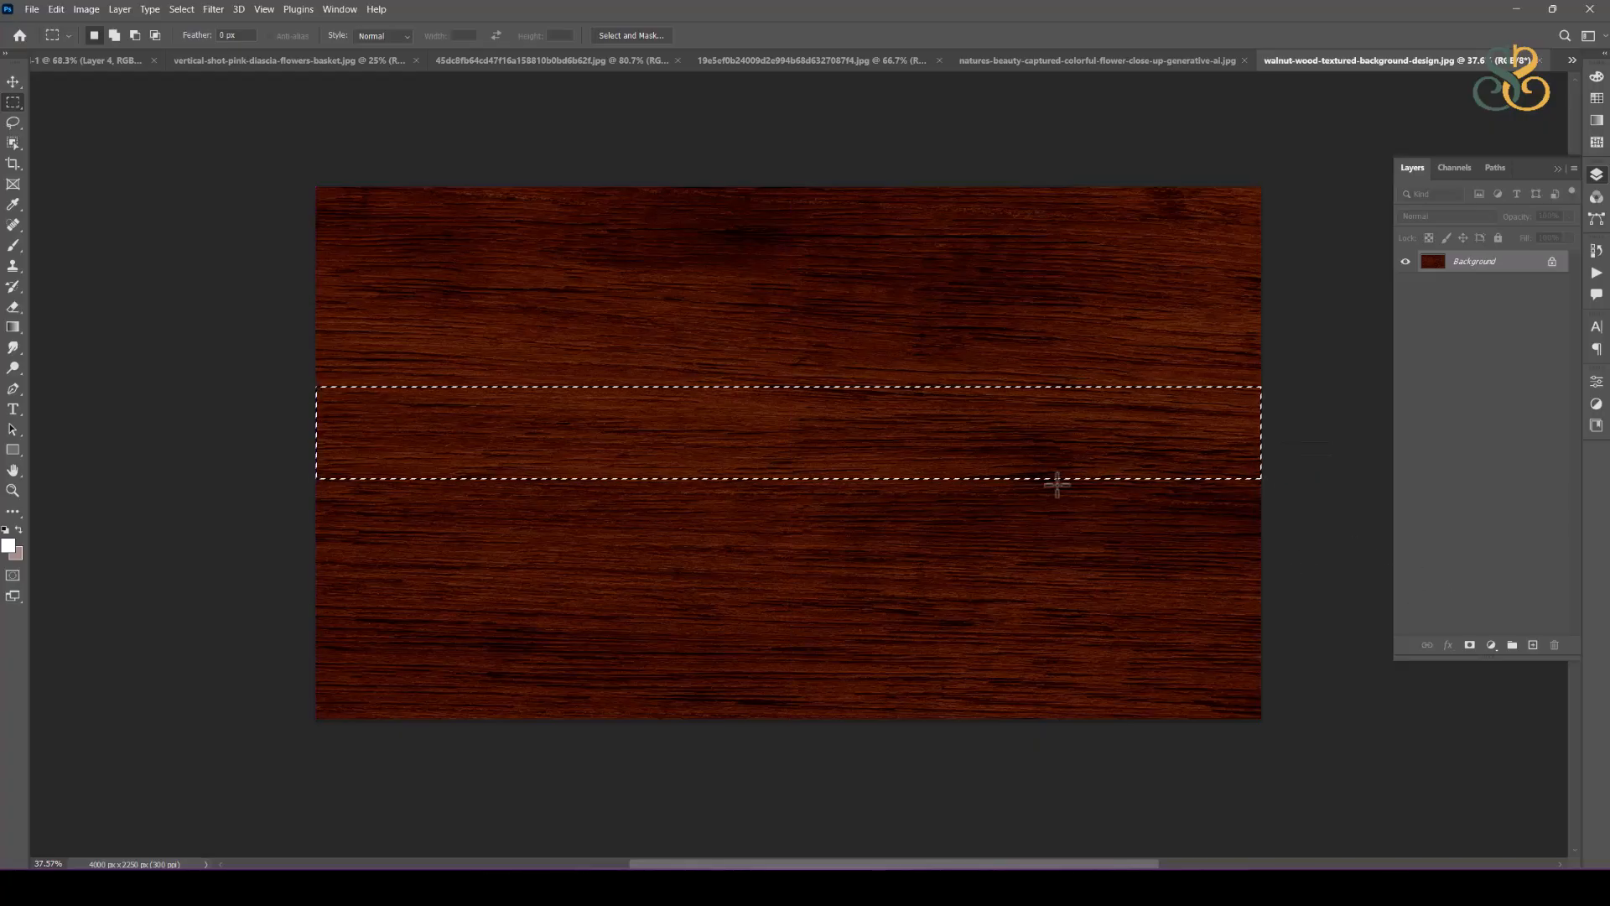
pyautogui.click(14, 82)
pyautogui.moveTo(941, 445); pyautogui.dragTo(92, 71)
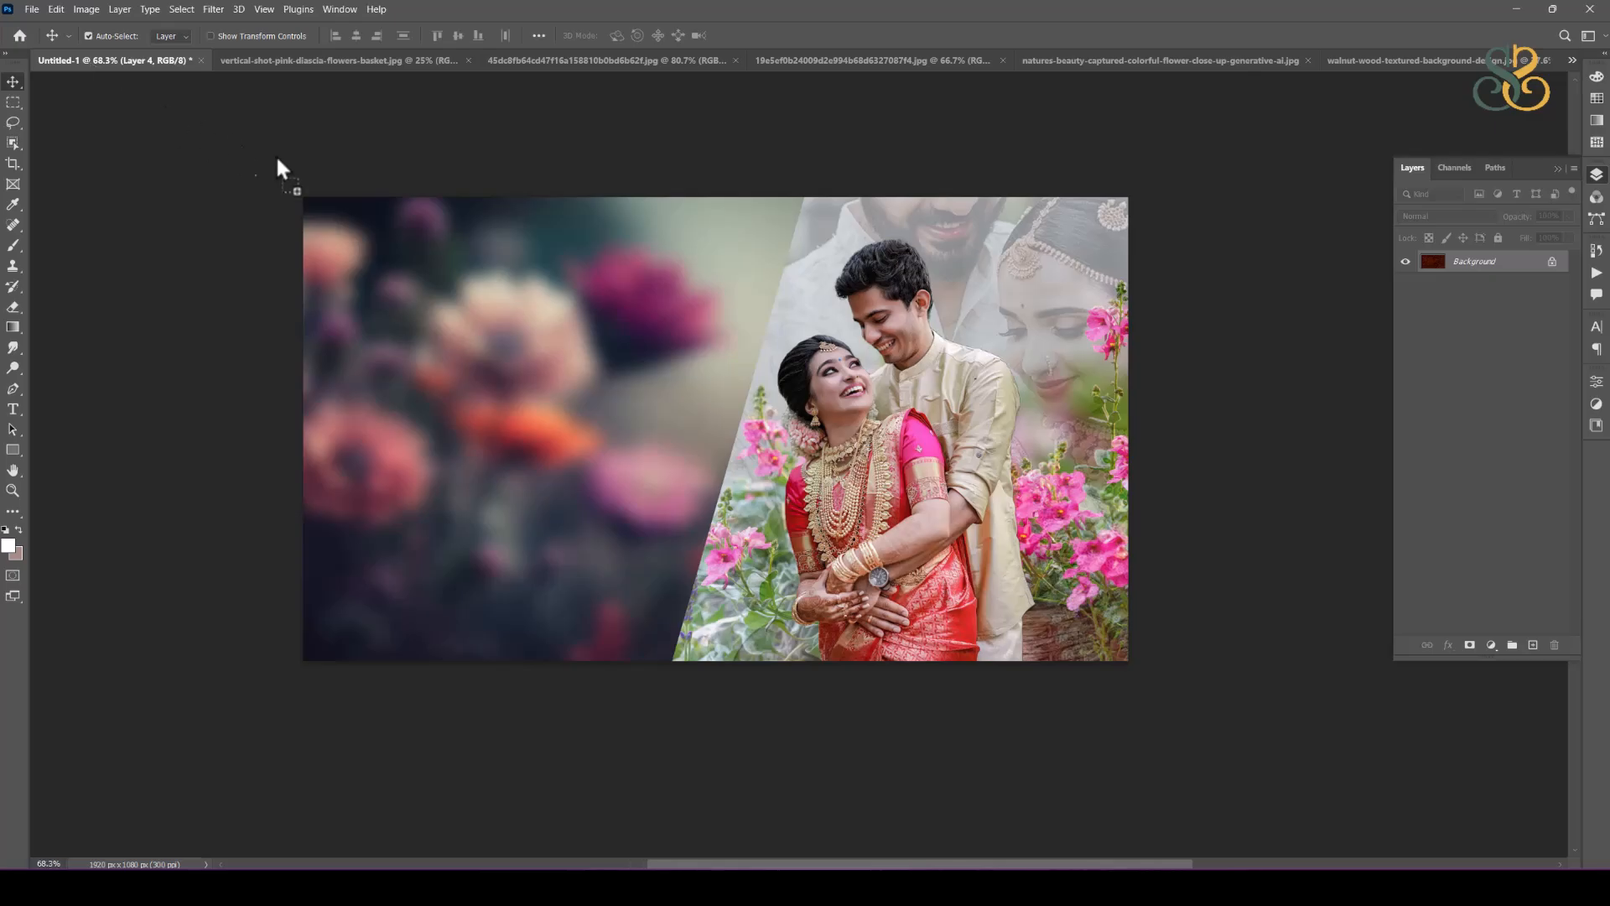
pyautogui.moveTo(718, 373); pyautogui.dragTo(718, 369)
# Step: Scale the wood strip proportionally to about 20%, rotate it about 106° and place it along the slanted edge of the blurred flowers
pyautogui.hotkey('ctrl', 't')
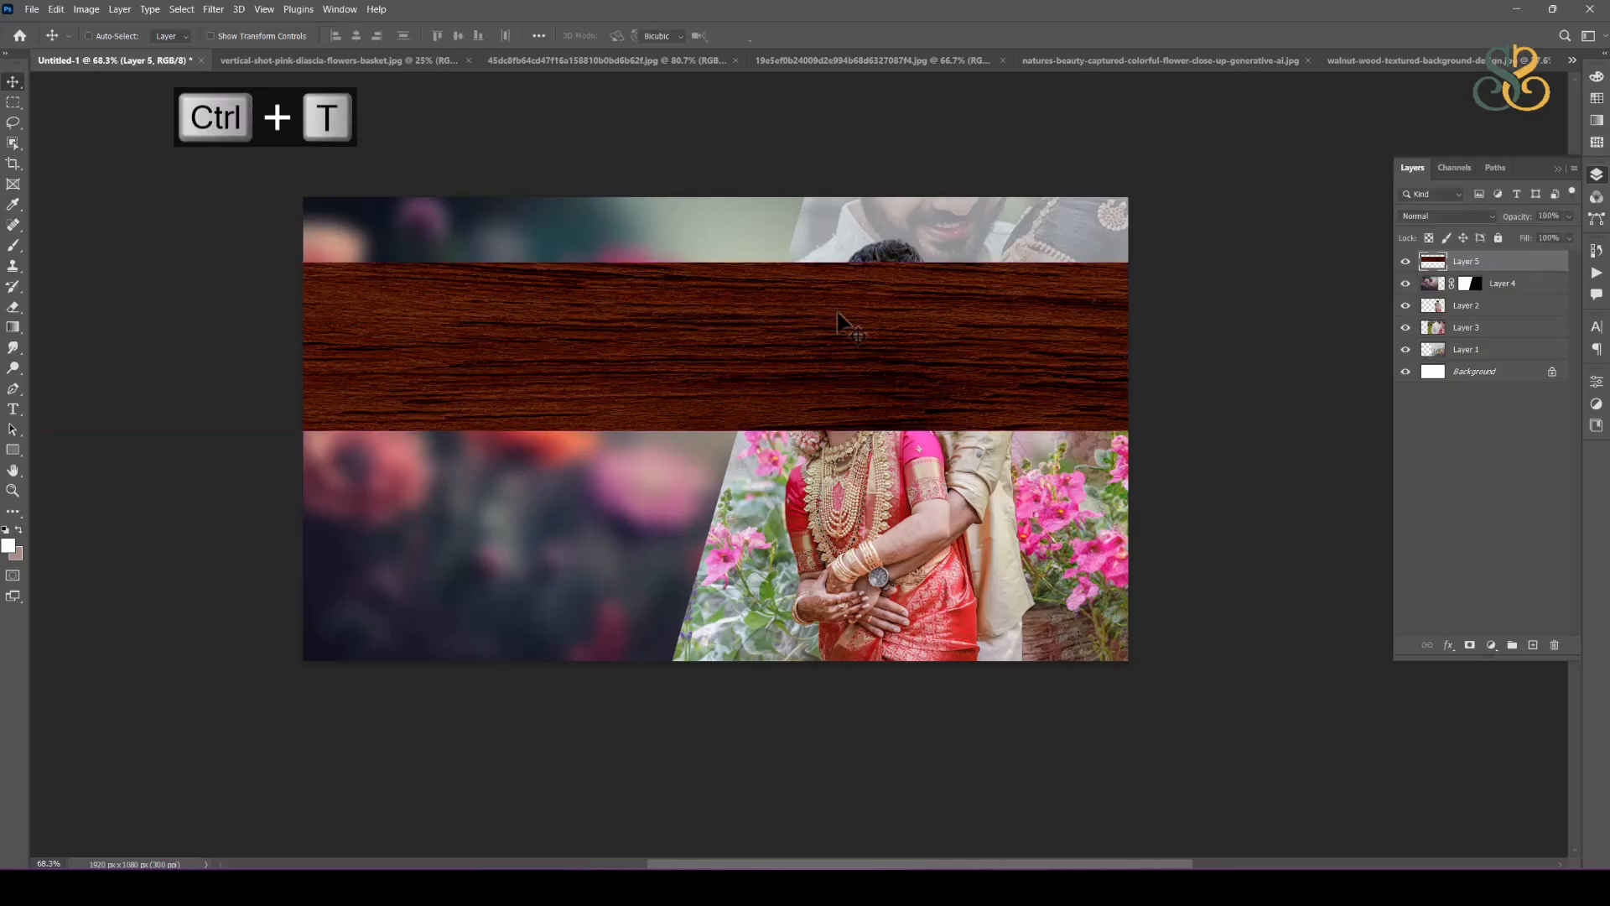
pyautogui.moveTo(436, 267); pyautogui.dragTo(463, 404)
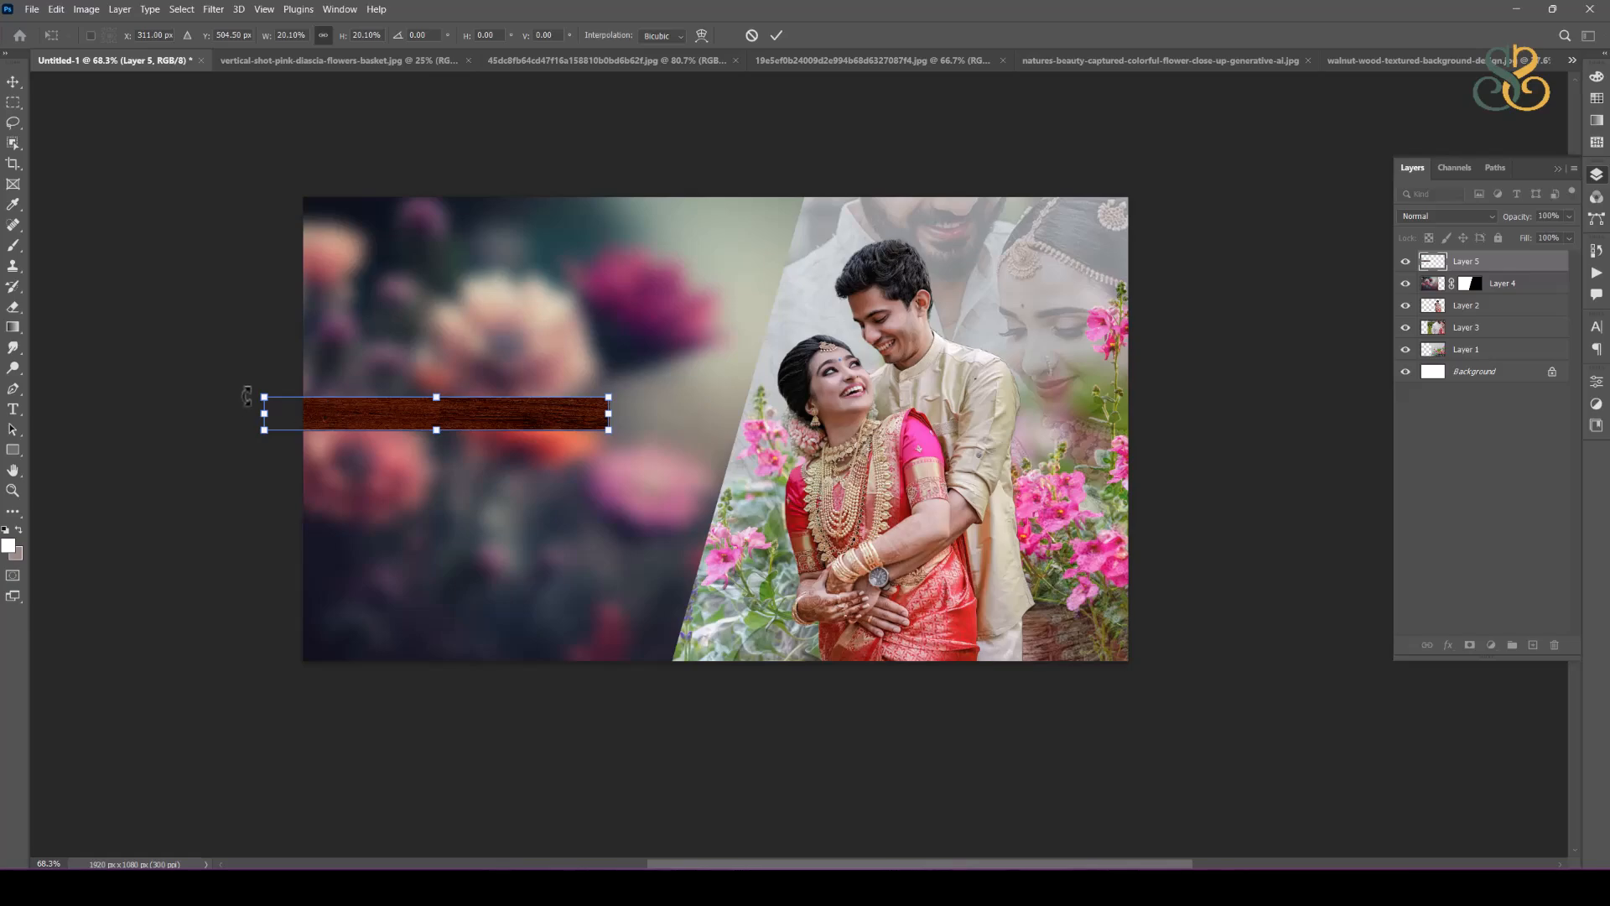
pyautogui.moveTo(254, 394); pyautogui.dragTo(501, 287)
pyautogui.moveTo(465, 345); pyautogui.dragTo(779, 314)
pyautogui.moveTo(803, 231); pyautogui.dragTo(803, 227)
# Step: Stretch the wood strip lengthwise to about 30% so it spans the canvas height, and adjust its thickness to cover the slanted edge
pyautogui.scroll(3, 790, 310)
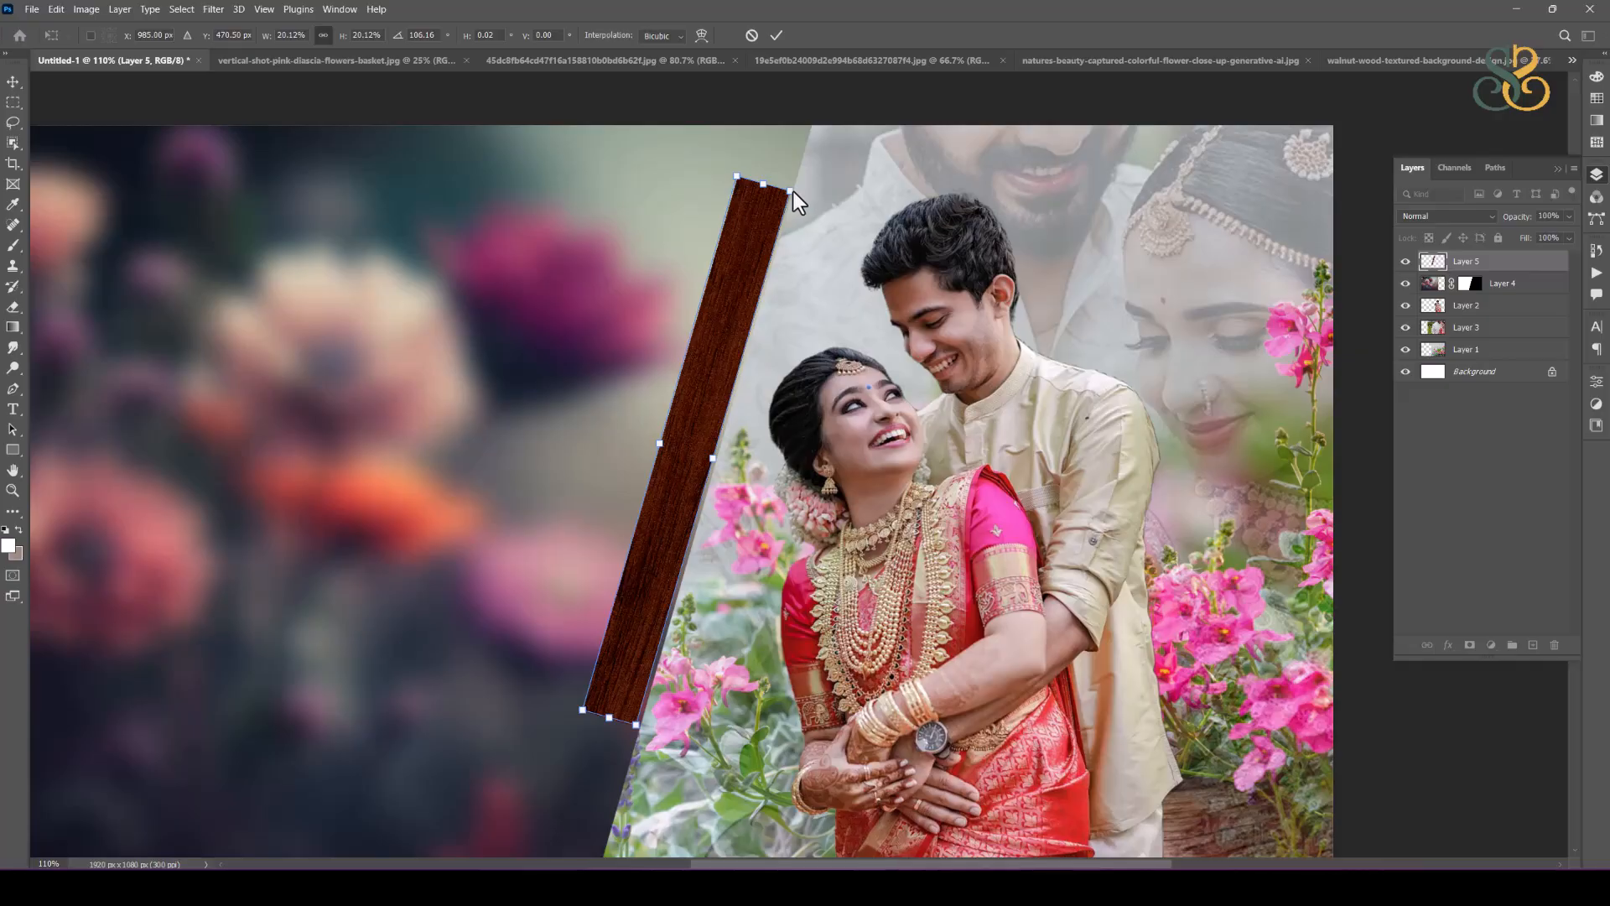
pyautogui.click(803, 189)
pyautogui.moveTo(805, 190); pyautogui.dragTo(816, 166)
pyautogui.moveTo(659, 441); pyautogui.dragTo(685, 450)
pyautogui.moveTo(779, 183); pyautogui.dragTo(798, 103)
pyautogui.scroll(-2, 786, 589)
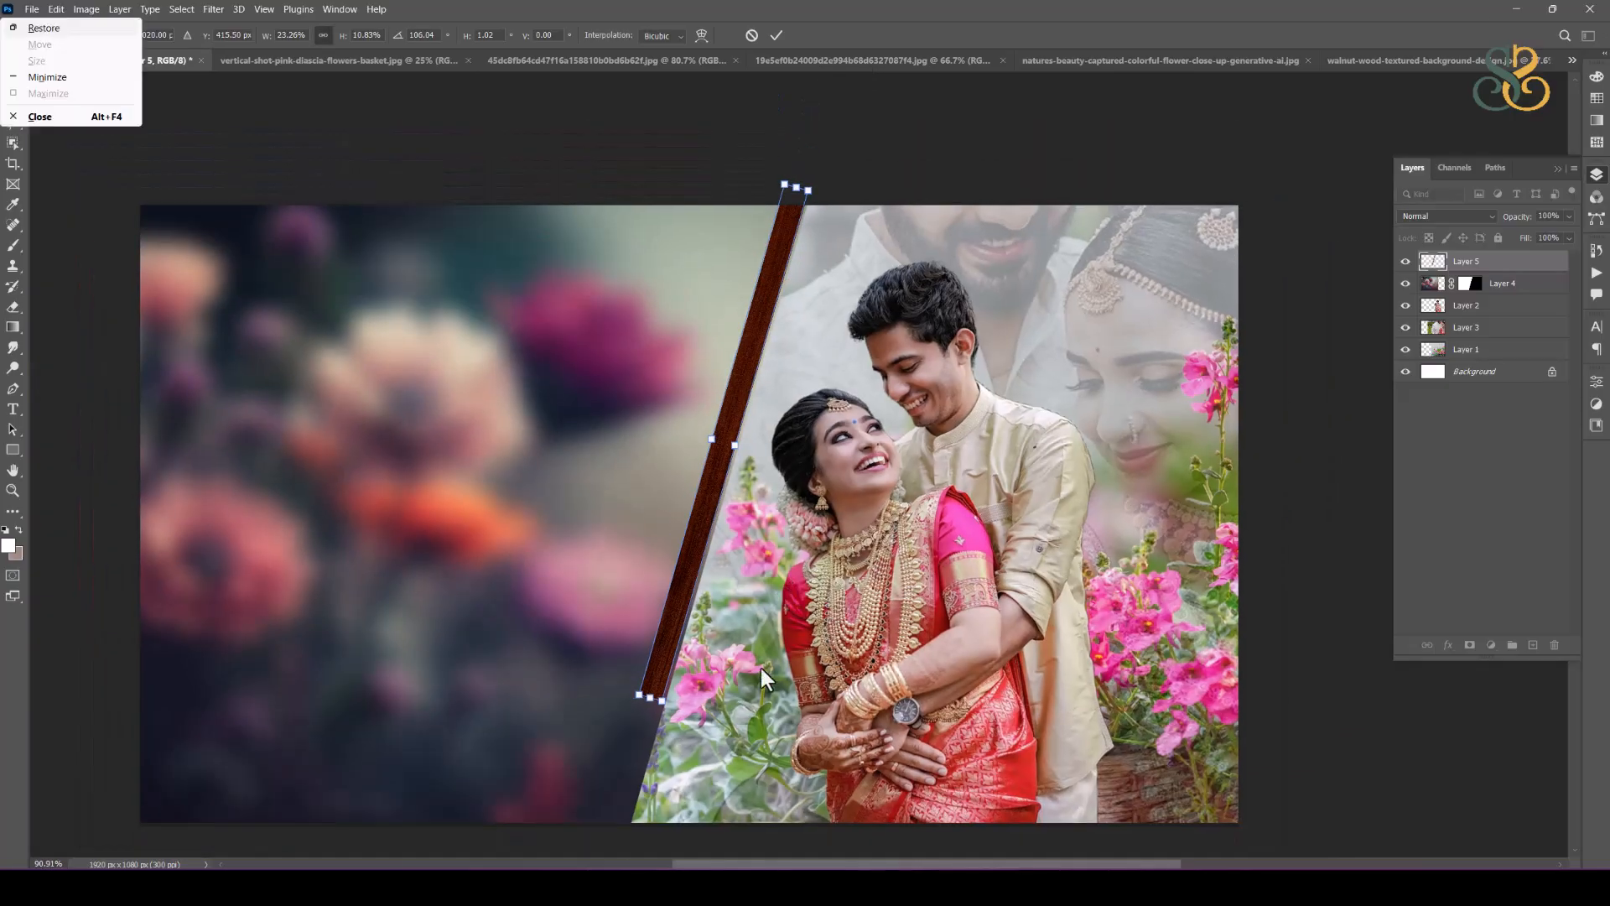
pyautogui.moveTo(762, 656); pyautogui.dragTo(794, 487)
pyautogui.moveTo(698, 440); pyautogui.dragTo(662, 592)
pyautogui.moveTo(810, 380); pyautogui.dragTo(780, 582)
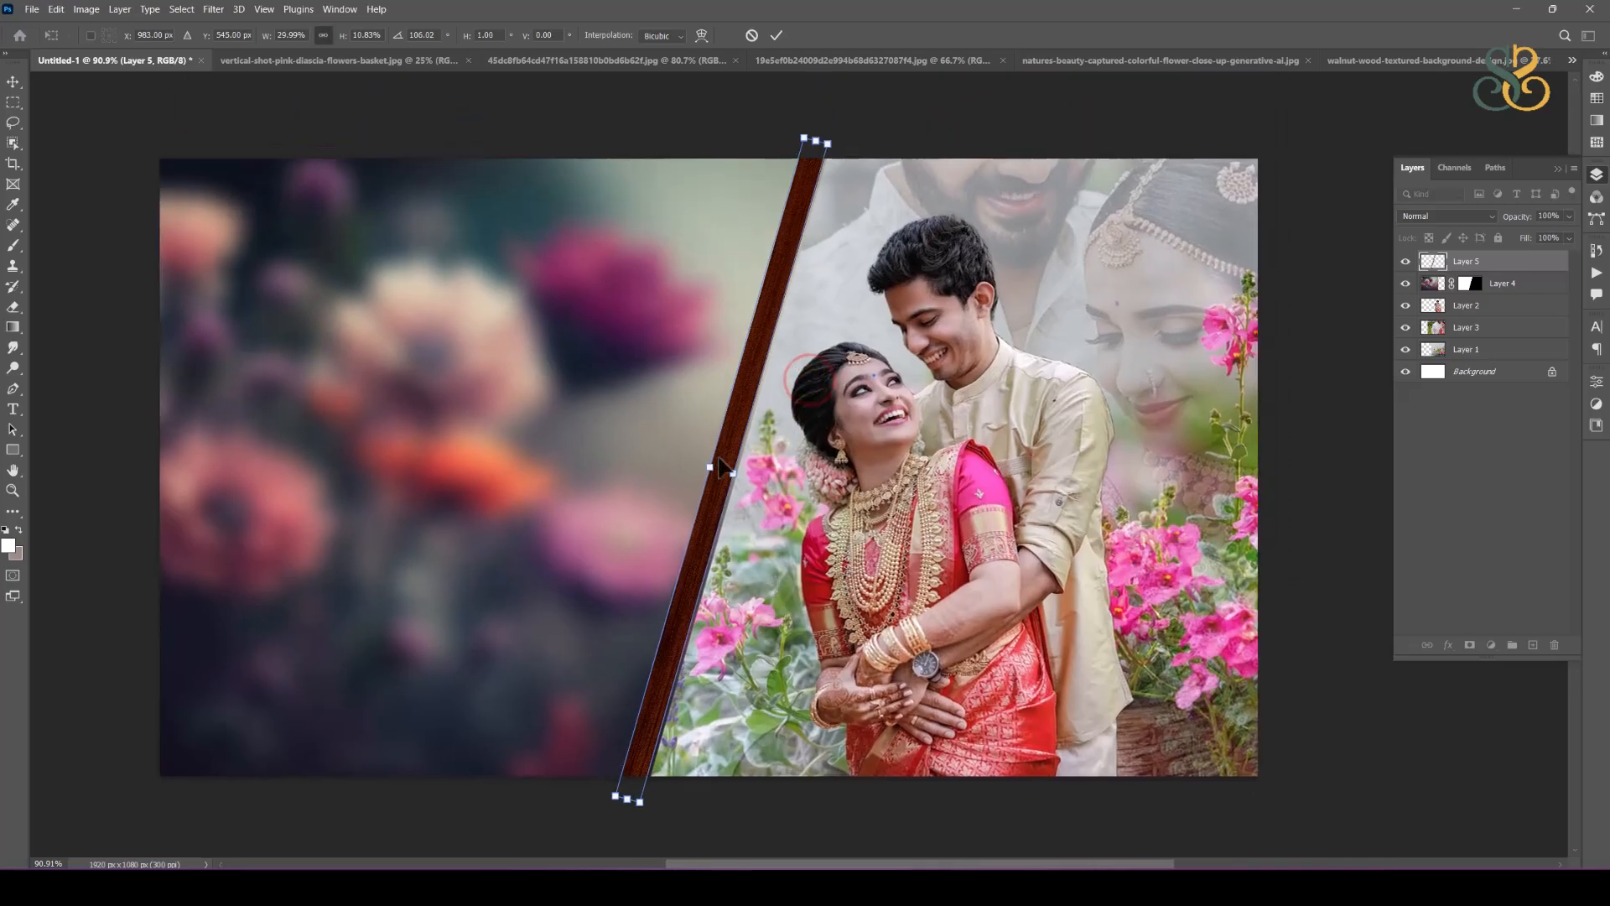
pyautogui.moveTo(707, 469)
pyautogui.mouseDown()
pyautogui.moveTo(714, 453)
pyautogui.moveTo(736, 463)
pyautogui.mouseUp()
pyautogui.press('Return')
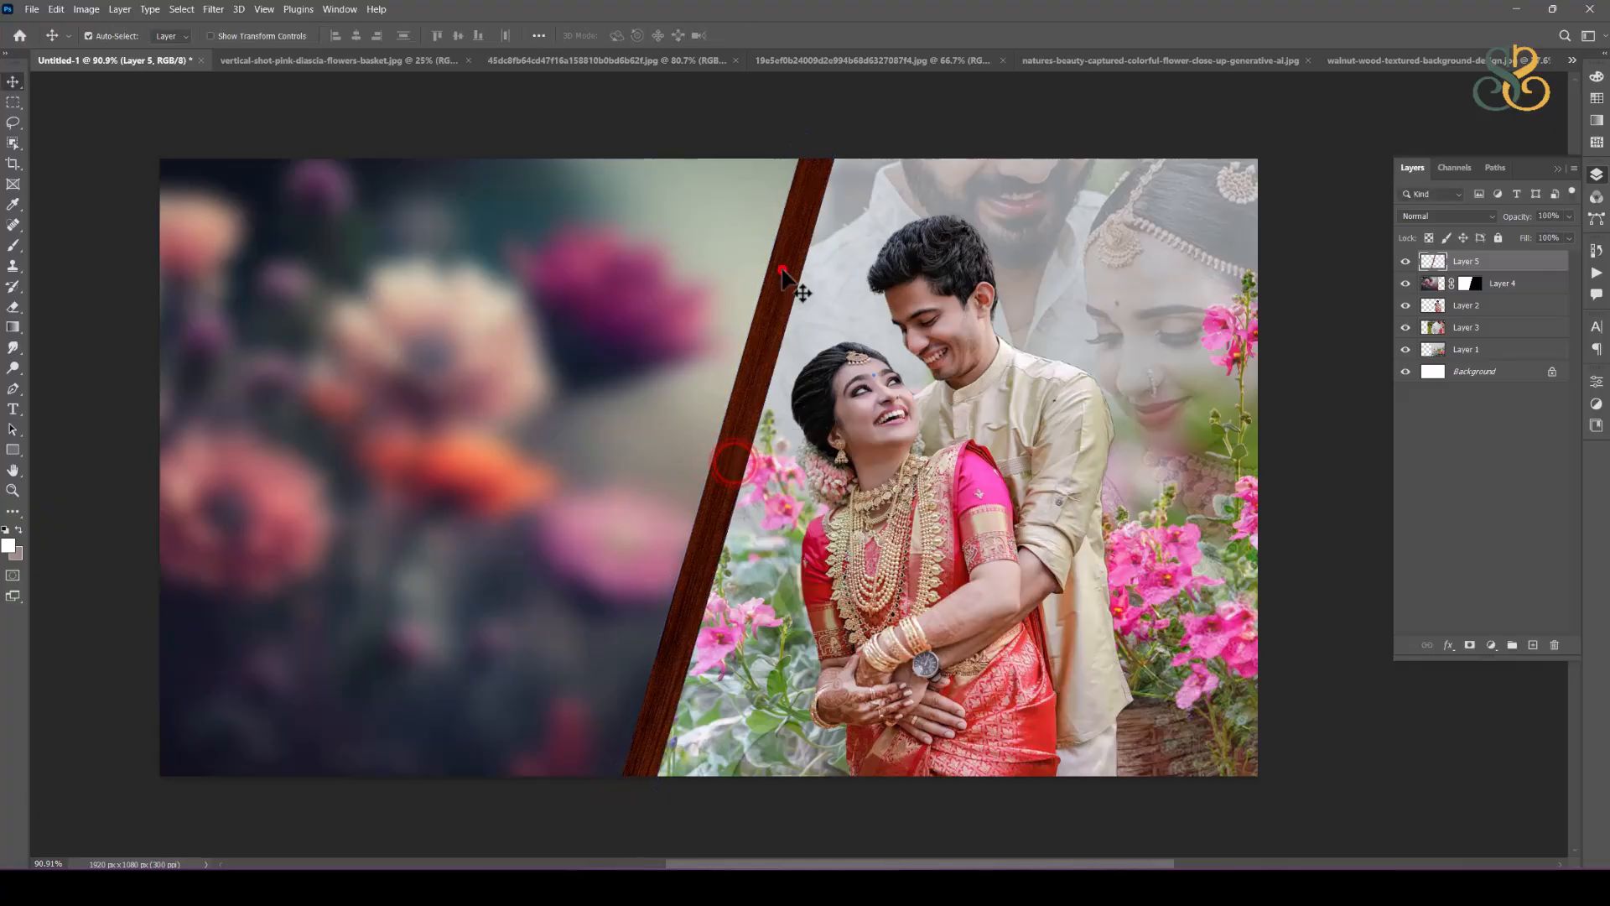
# Step: Add a drop shadow to the wood strip with 17 px distance and 24 px size, and adjust the shadow's opacity
pyautogui.doubleClick(1547, 266)
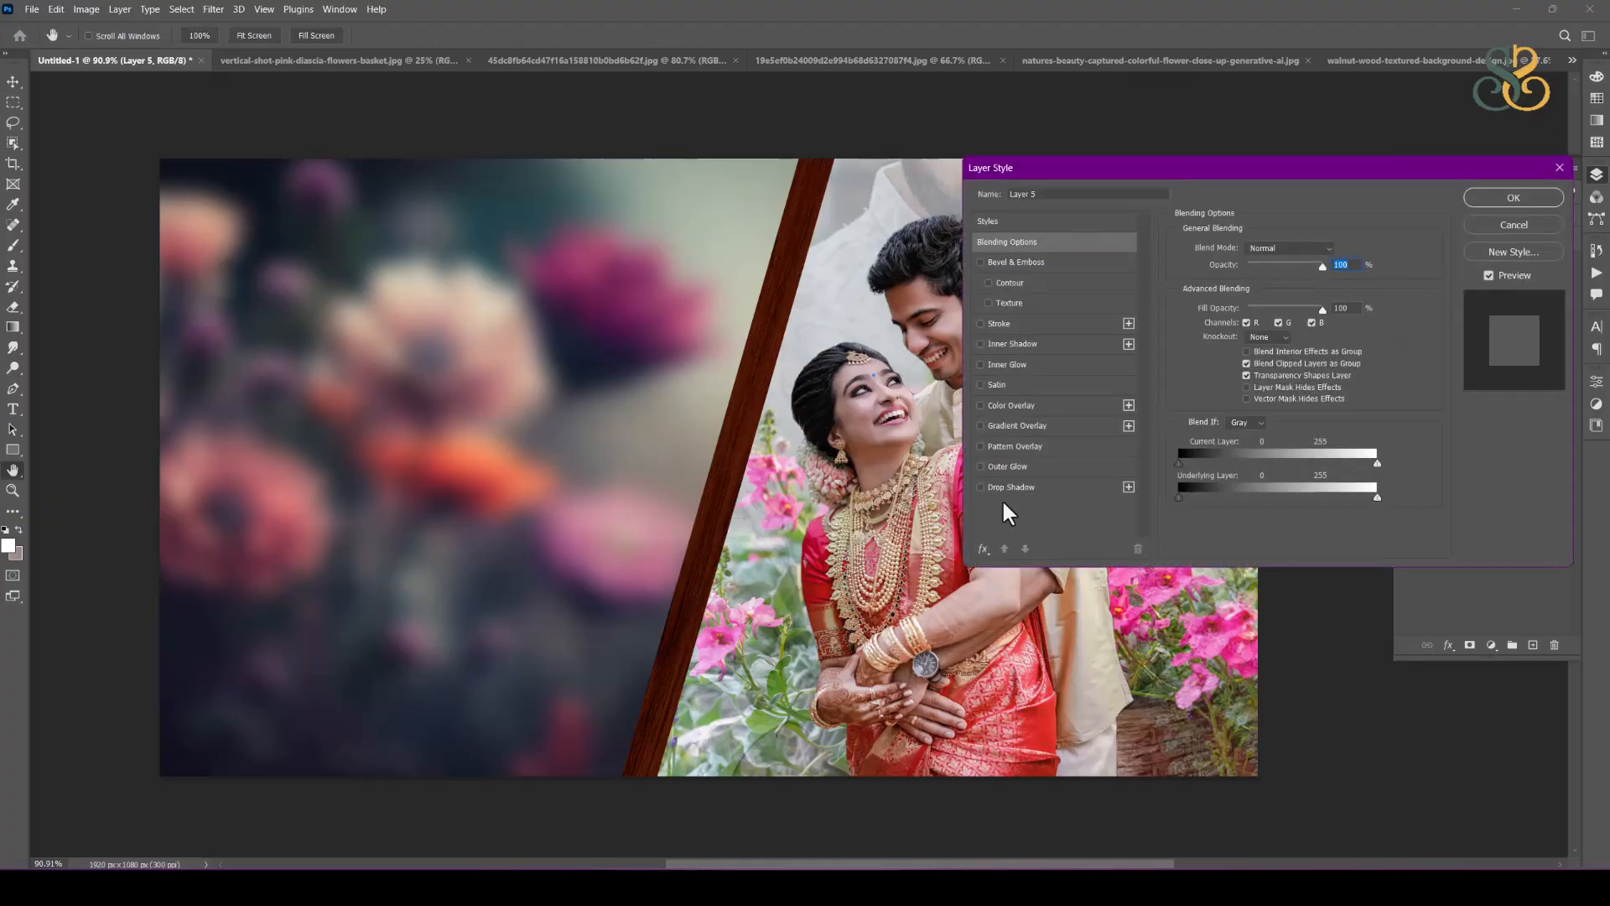
pyautogui.click(1014, 488)
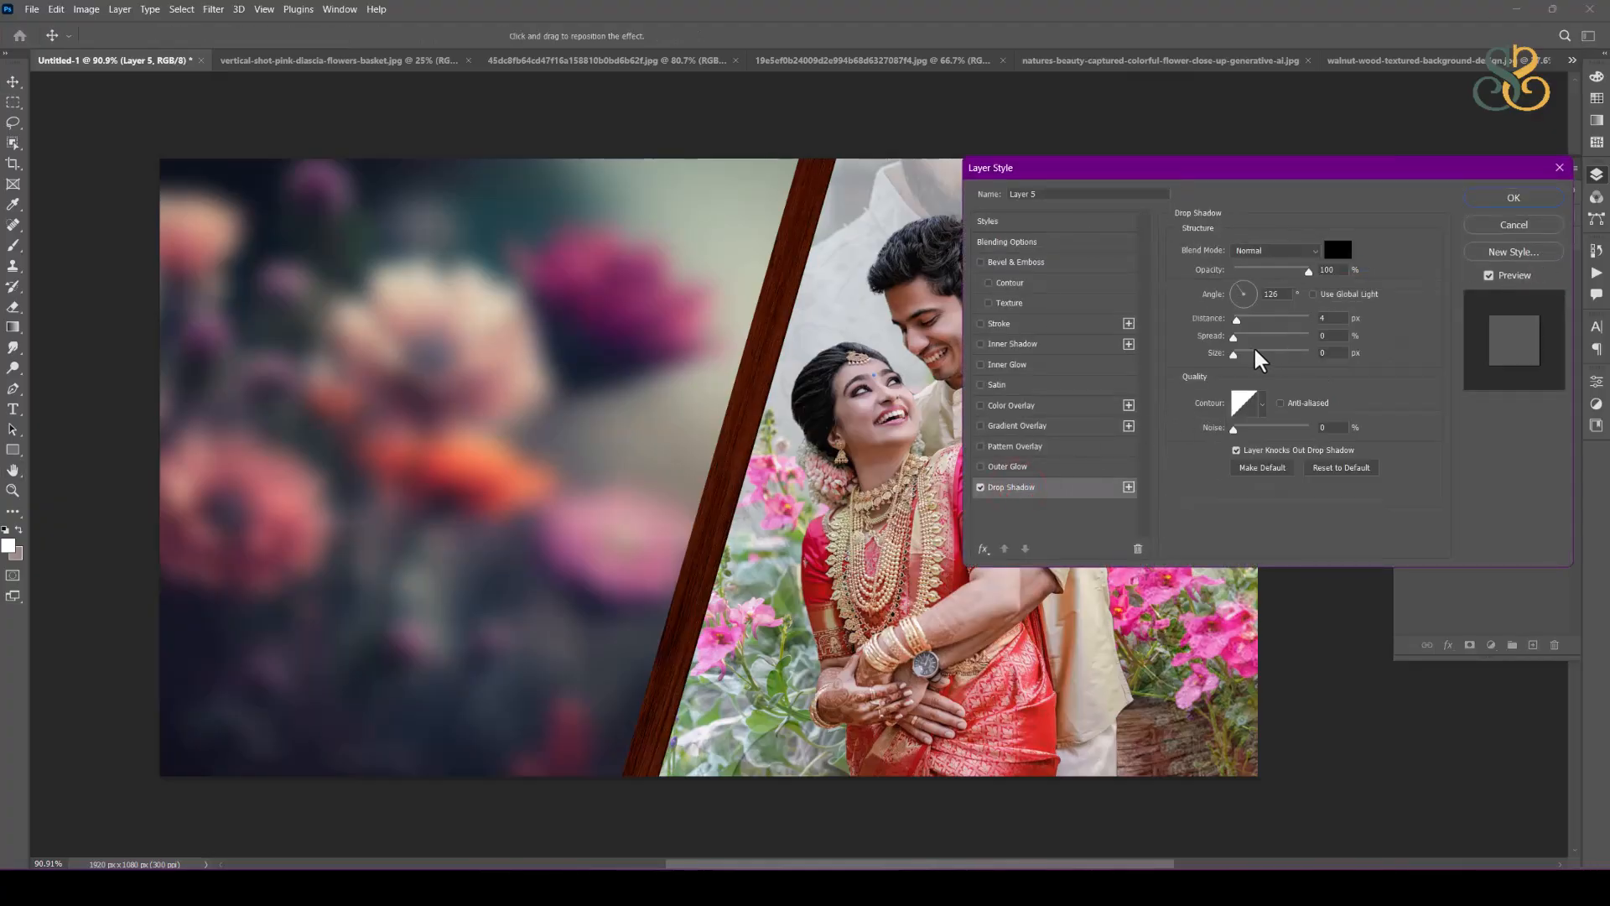
pyautogui.moveTo(1242, 361); pyautogui.dragTo(1246, 319)
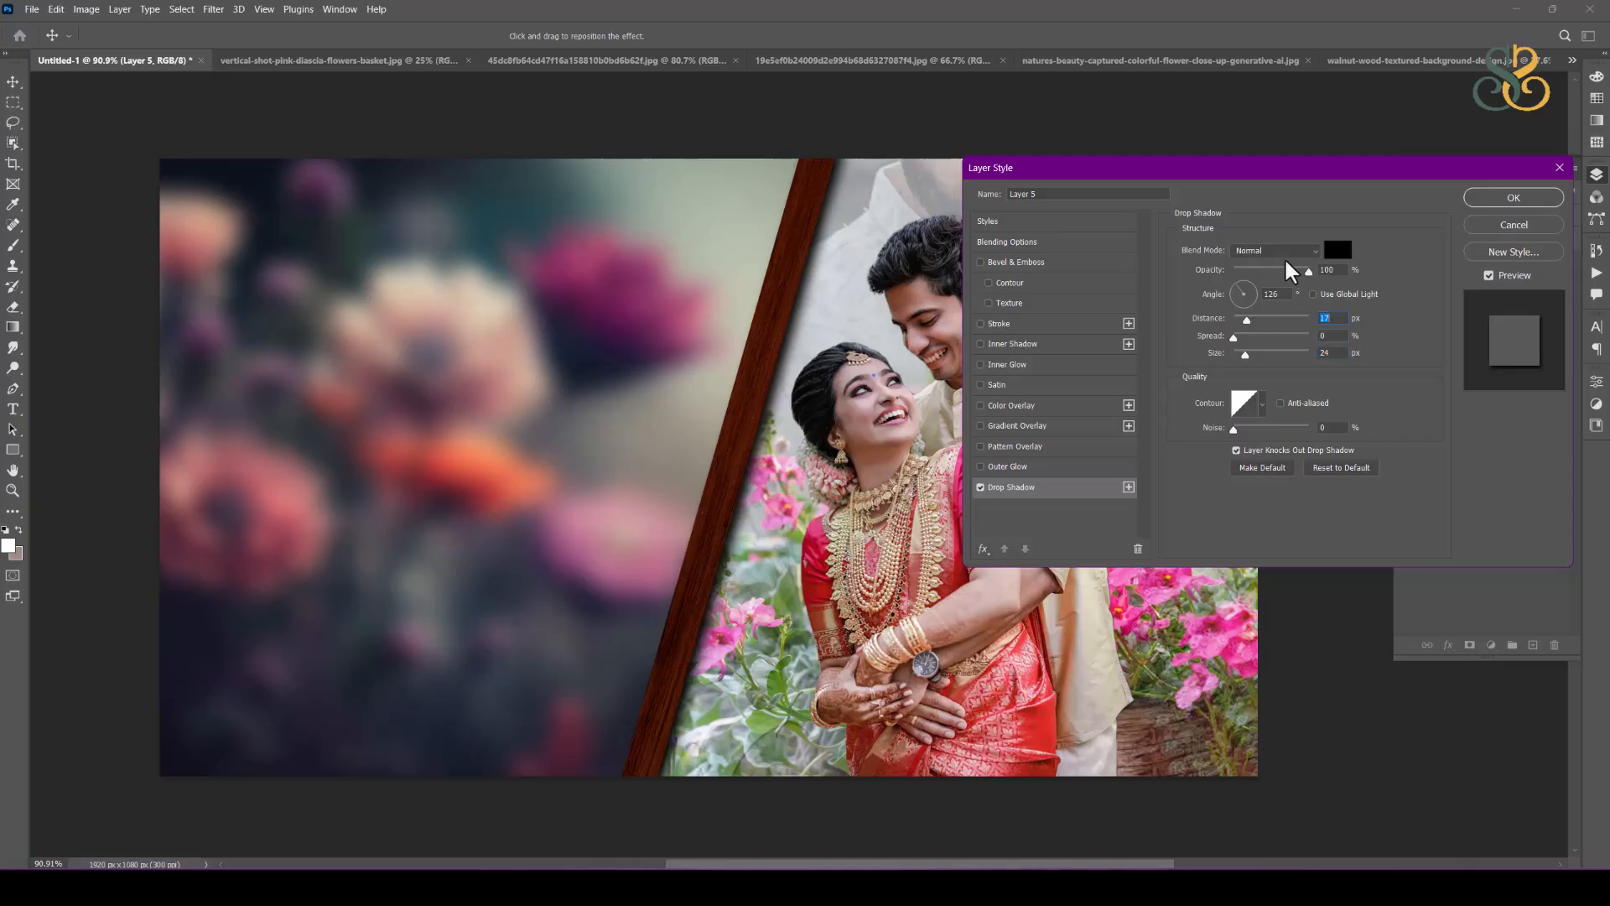
pyautogui.moveTo(1289, 270); pyautogui.dragTo(1302, 269)
pyautogui.click(1514, 197)
# Step: Shift the main couple layer and the faded portrait layer behind it slightly to the right, away from the wood strip
pyautogui.scroll(-1, 1020, 233)
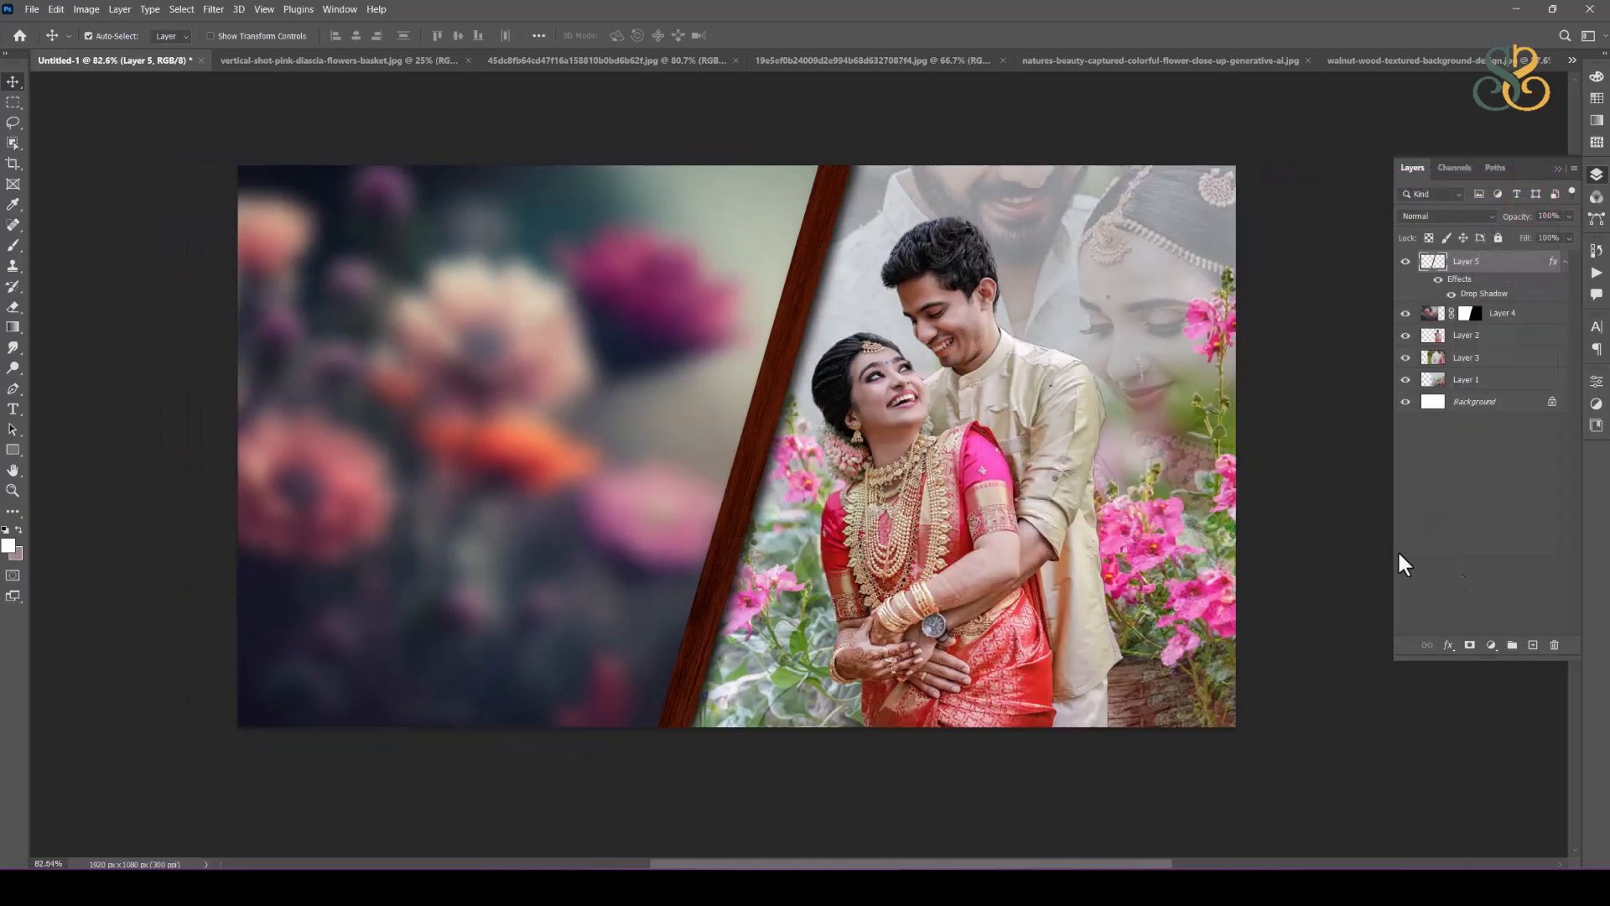
pyautogui.moveTo(998, 490); pyautogui.dragTo(1015, 491)
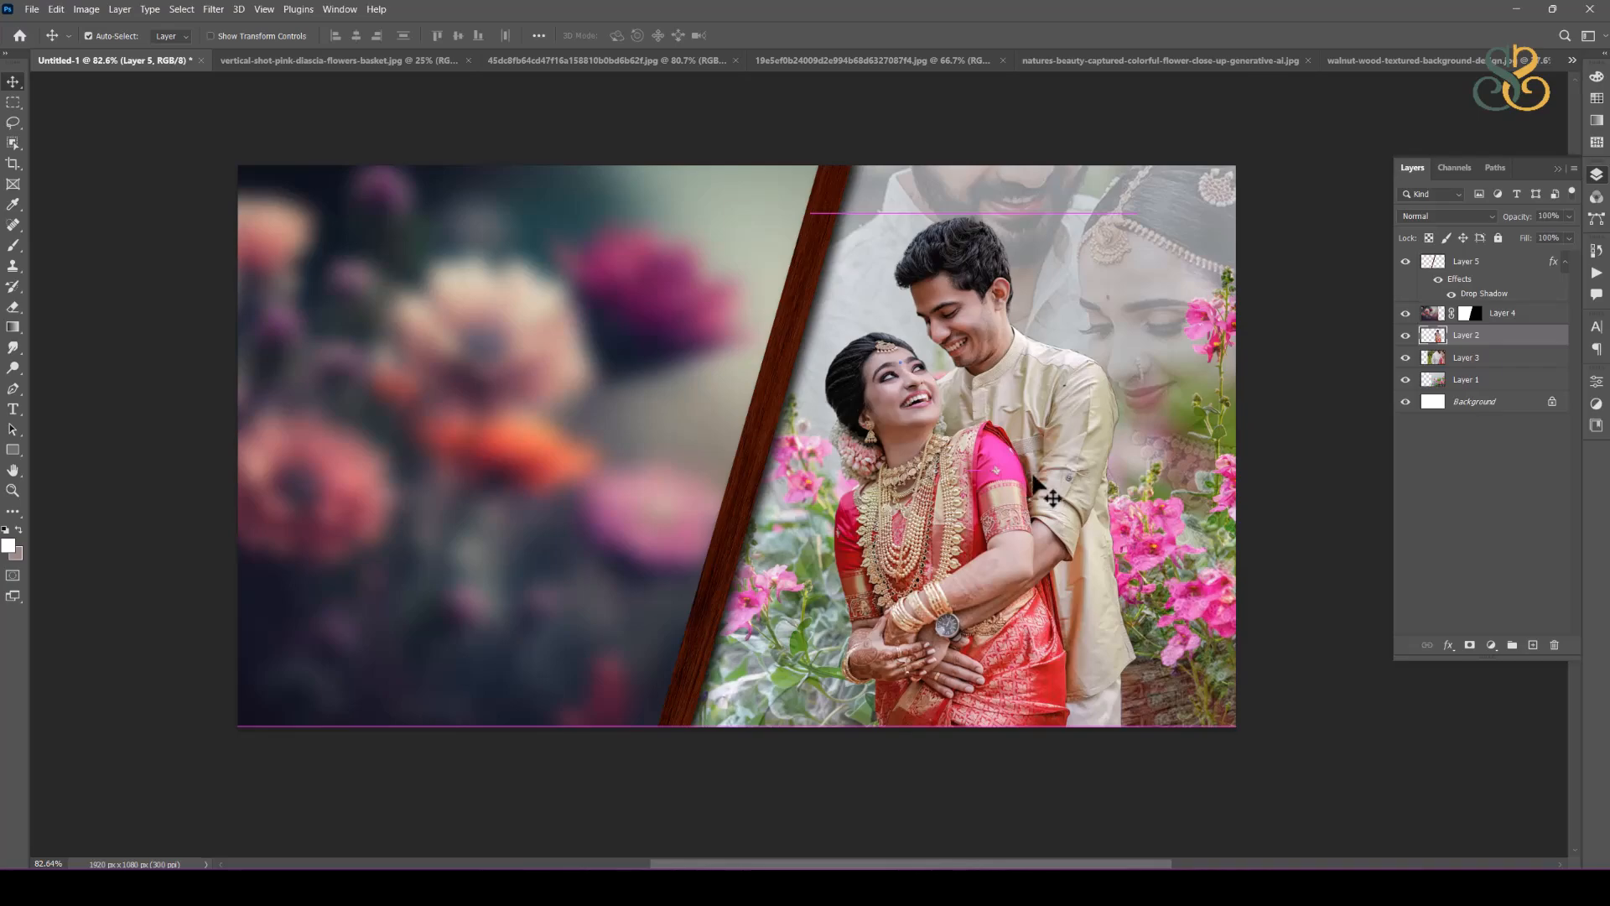
pyautogui.moveTo(1154, 307); pyautogui.dragTo(1191, 307)
pyautogui.moveTo(990, 452); pyautogui.dragTo(1004, 452)
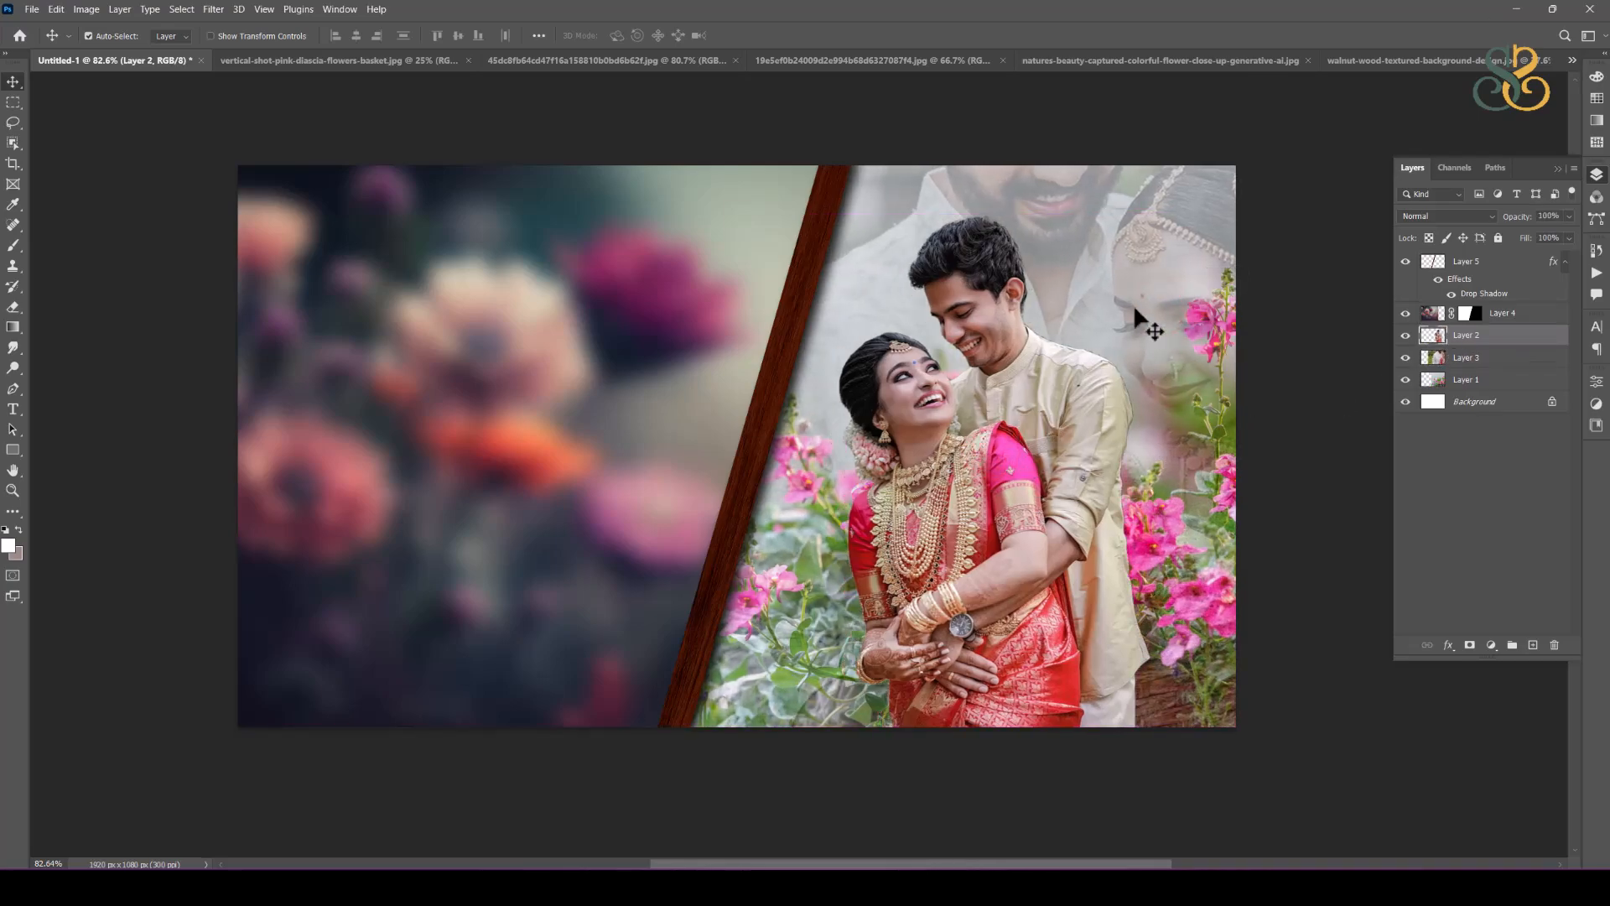
# Step: Softly erase the faded portrait layer over the flowers on both sides of the couple with a large eraser brush
pyautogui.click(1119, 259)
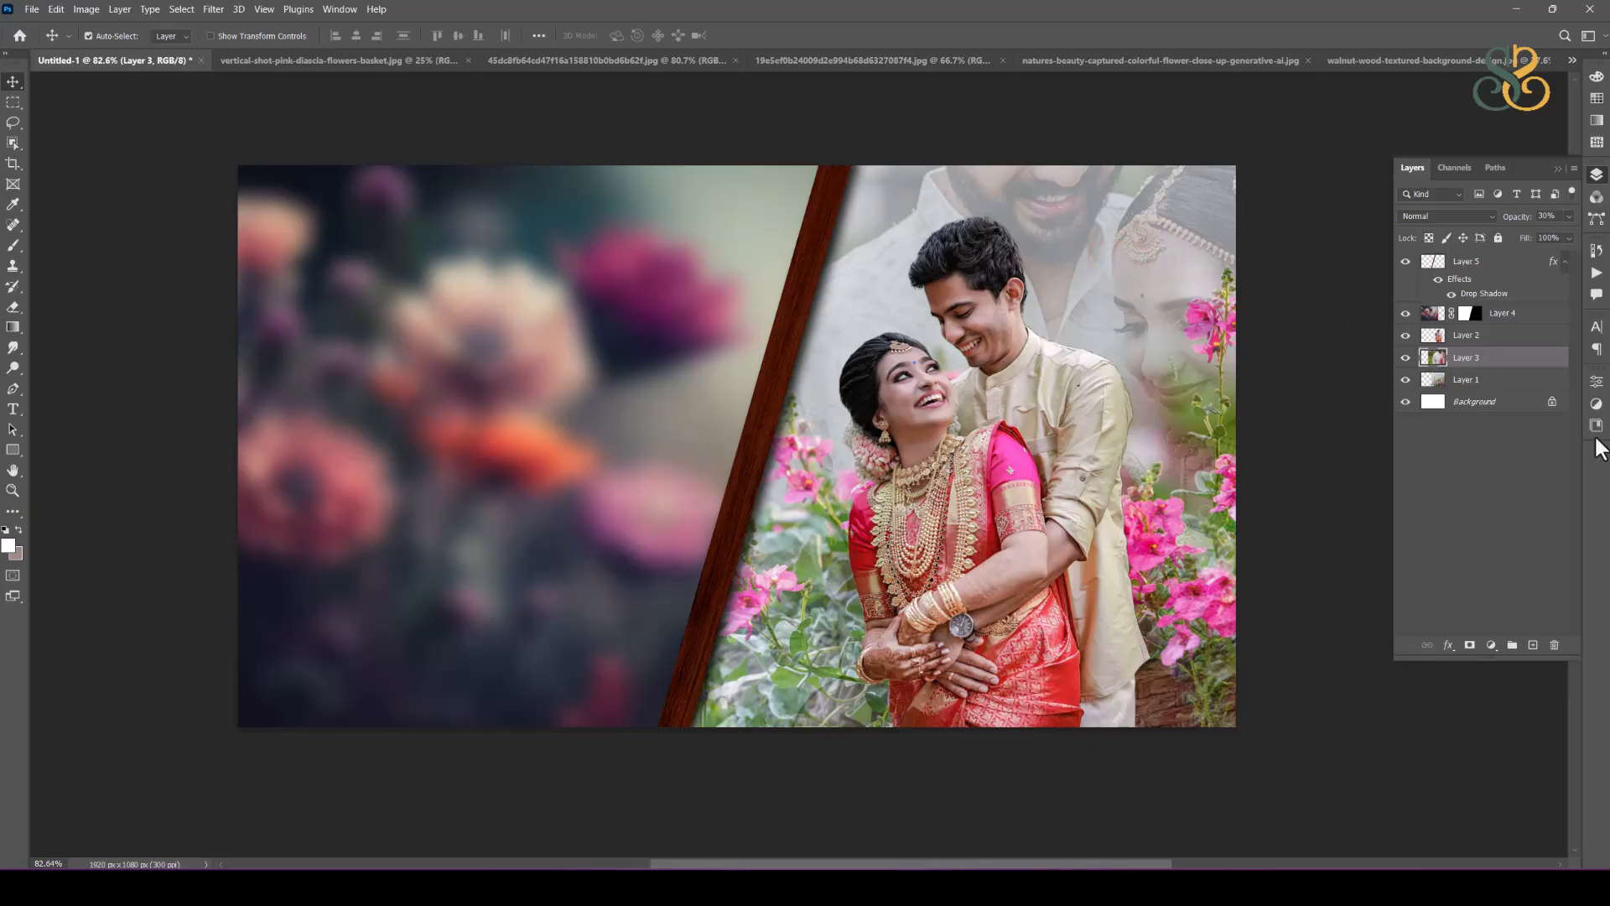
pyautogui.click(12, 309)
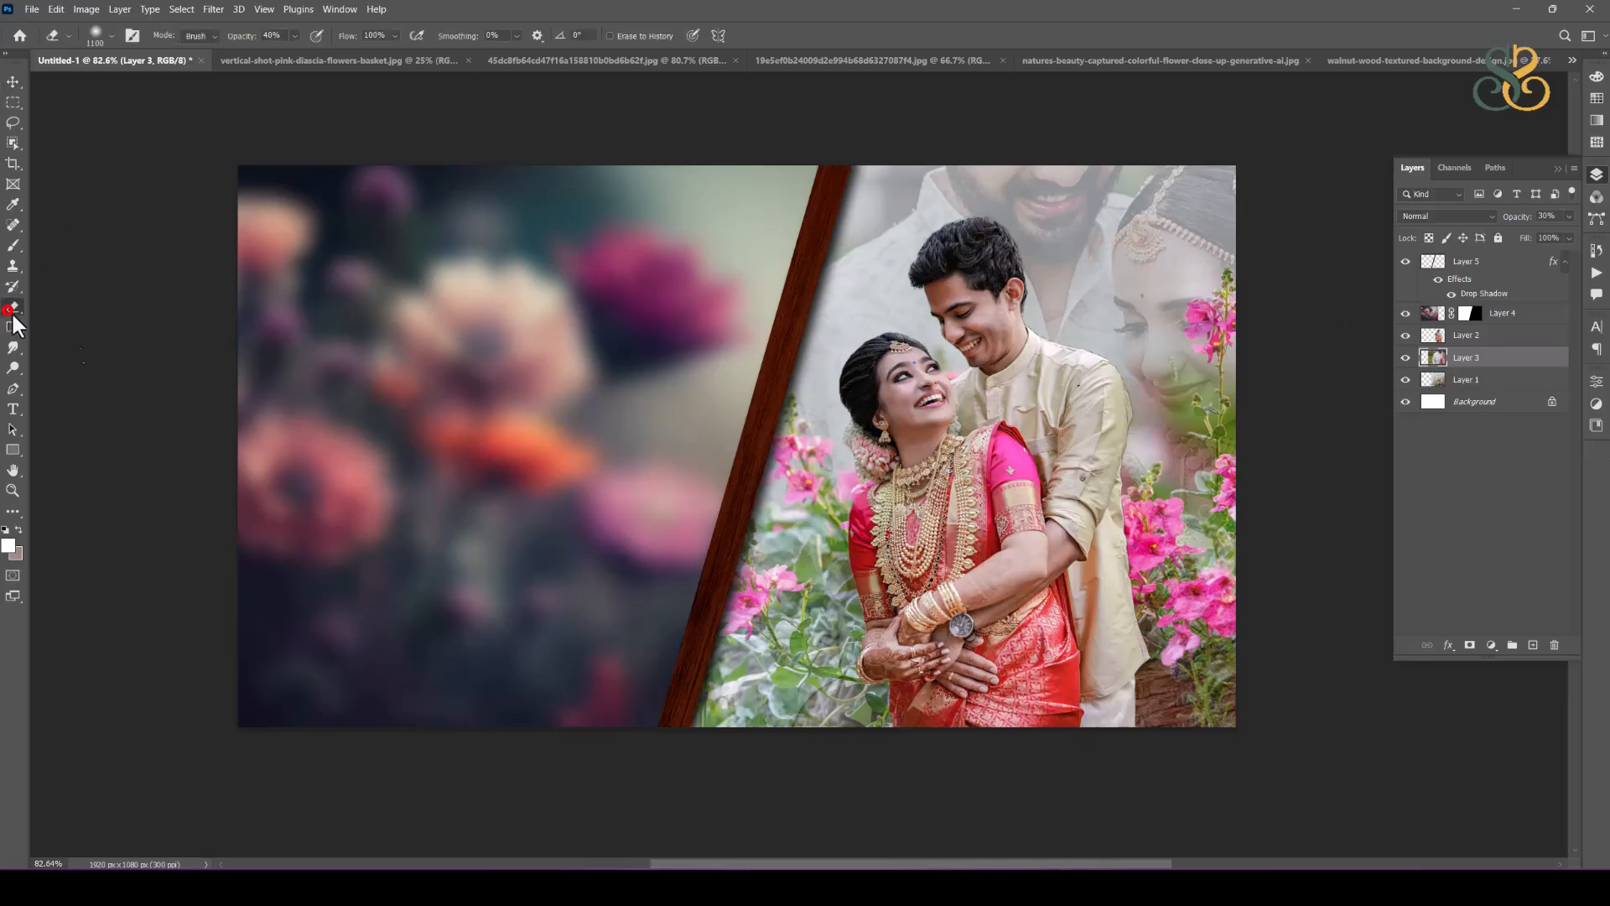
pyautogui.press('[')
pyautogui.press('[')
pyautogui.press('[')
pyautogui.press('[')
pyautogui.press('[')
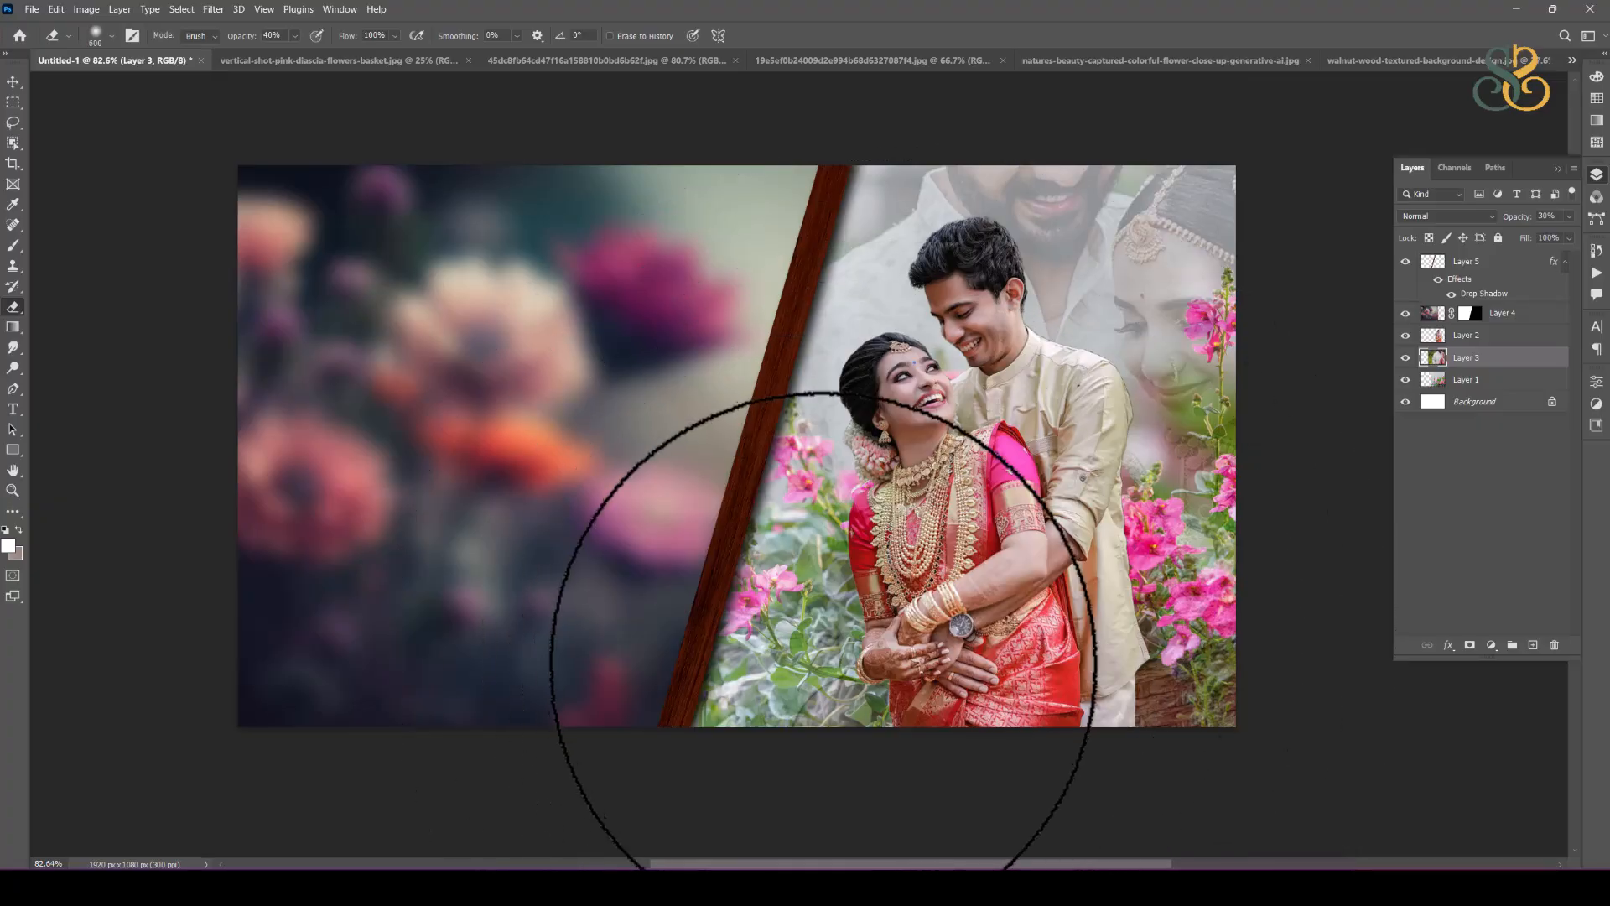
pyautogui.moveTo(810, 654)
pyautogui.mouseDown()
pyautogui.moveTo(787, 585)
pyautogui.moveTo(847, 613)
pyautogui.moveTo(775, 486)
pyautogui.mouseUp()
pyautogui.moveTo(825, 566); pyautogui.dragTo(755, 467)
pyautogui.moveTo(791, 534)
pyautogui.mouseDown()
pyautogui.moveTo(847, 557)
pyautogui.moveTo(840, 542)
pyautogui.mouseUp()
pyautogui.moveTo(832, 554); pyautogui.dragTo(912, 690)
pyautogui.moveTo(1108, 691)
pyautogui.mouseDown()
pyautogui.moveTo(1101, 627)
pyautogui.moveTo(1179, 581)
pyautogui.moveTo(1245, 514)
pyautogui.mouseUp()
pyautogui.moveTo(1167, 582)
pyautogui.mouseDown()
pyautogui.moveTo(1174, 568)
pyautogui.moveTo(1099, 530)
pyautogui.moveTo(1223, 579)
pyautogui.moveTo(1261, 564)
pyautogui.moveTo(1286, 456)
pyautogui.mouseUp()
pyautogui.click(1291, 440)
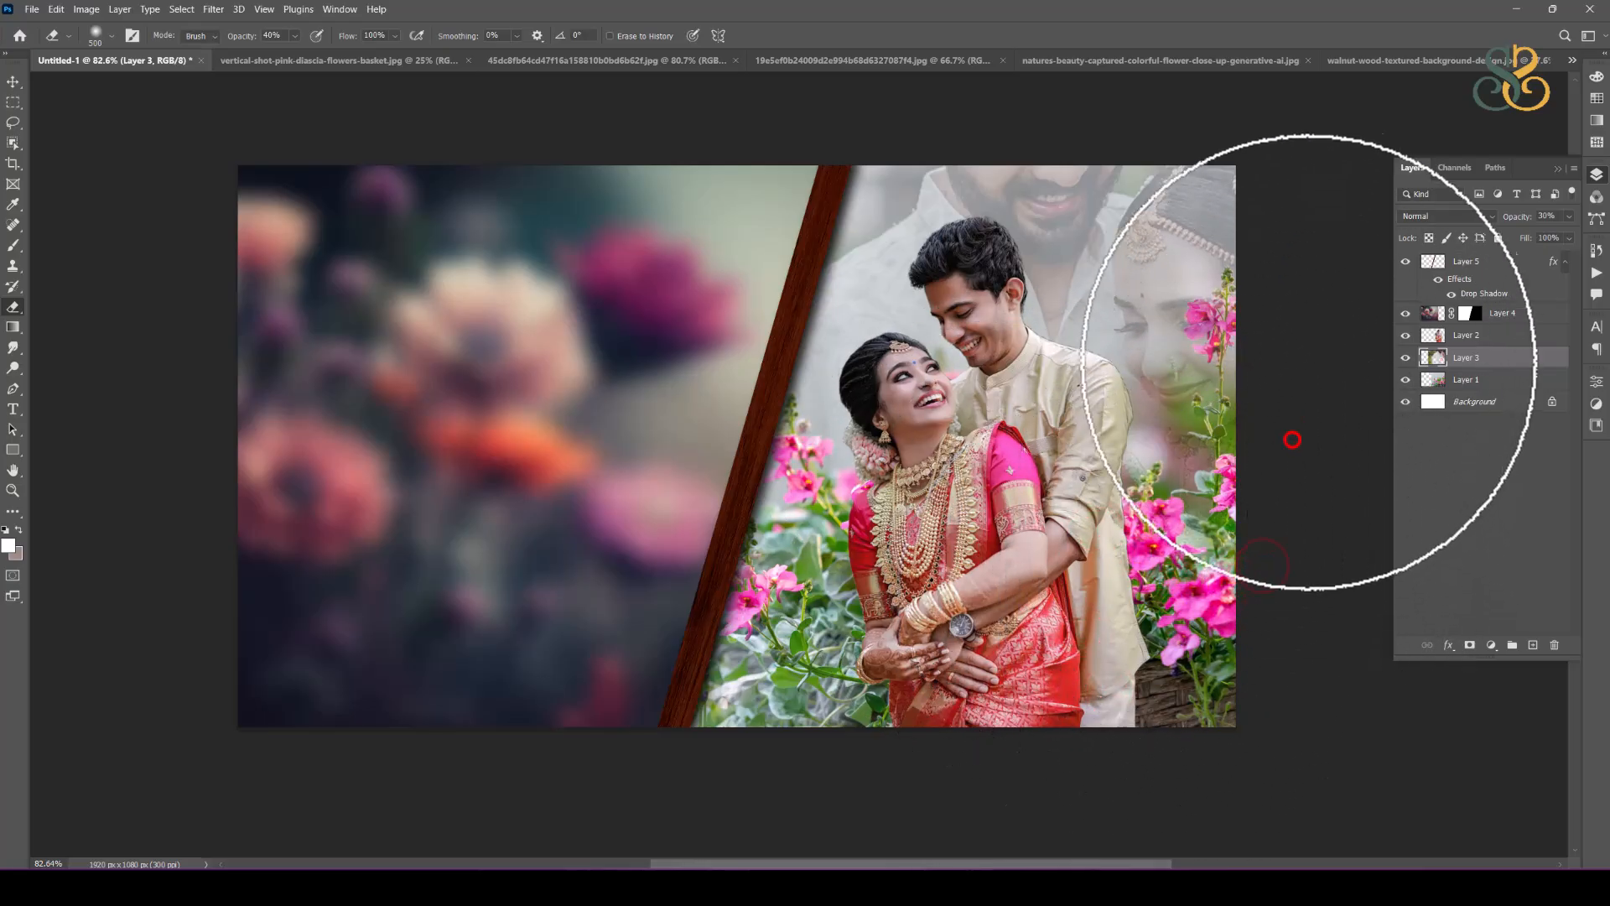
pyautogui.click(1314, 336)
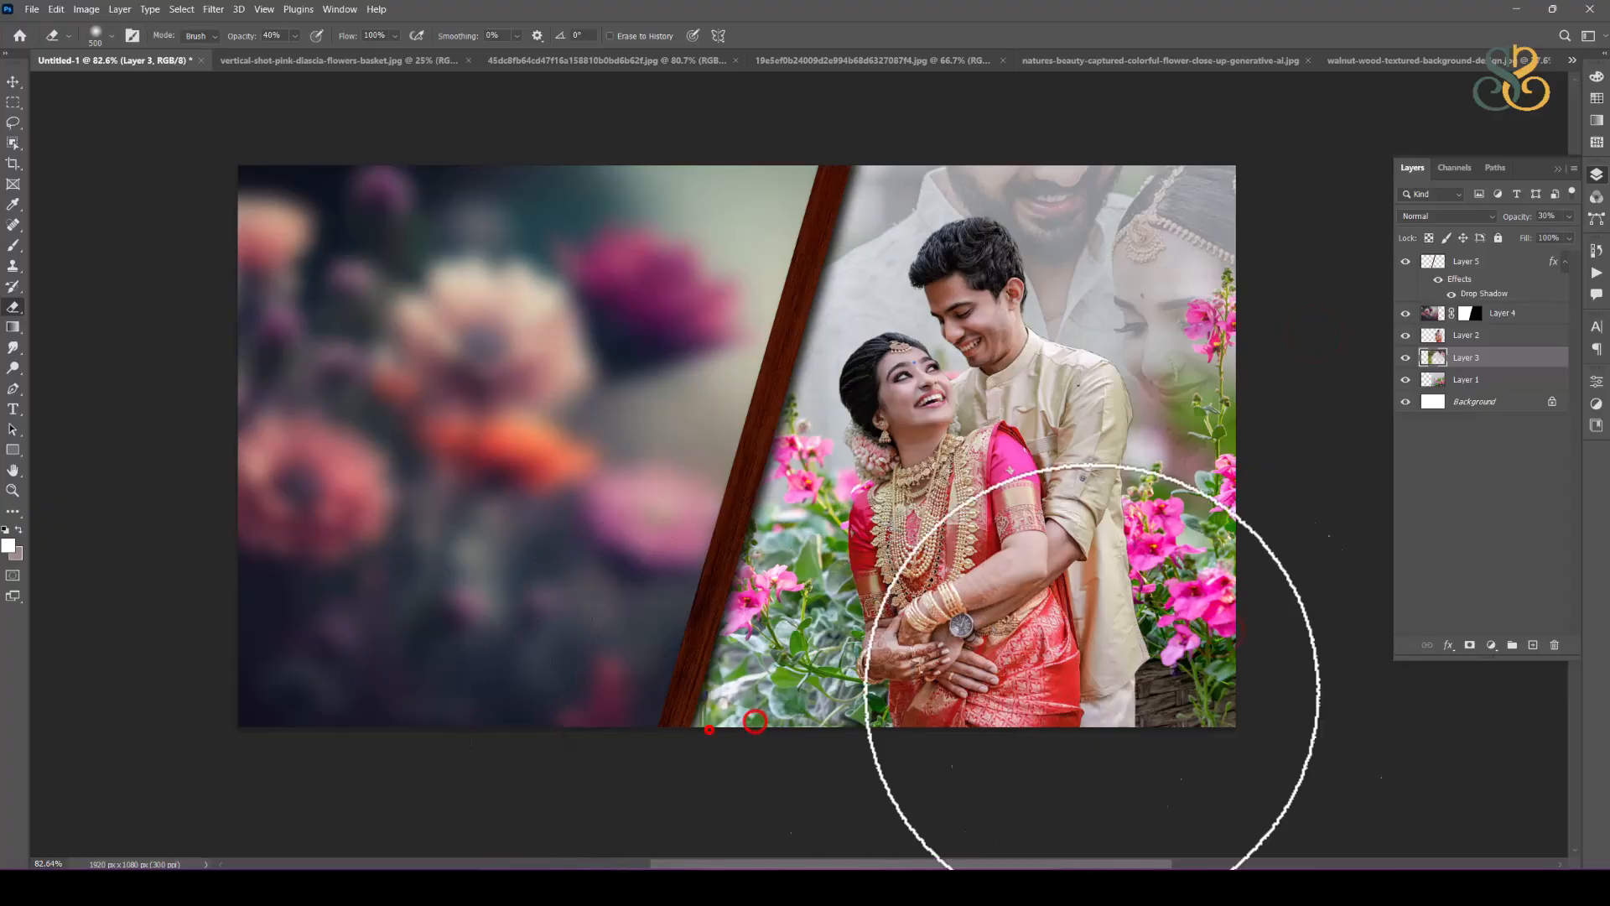
pyautogui.click(981, 565)
pyautogui.click(13, 98)
pyautogui.click(11, 81)
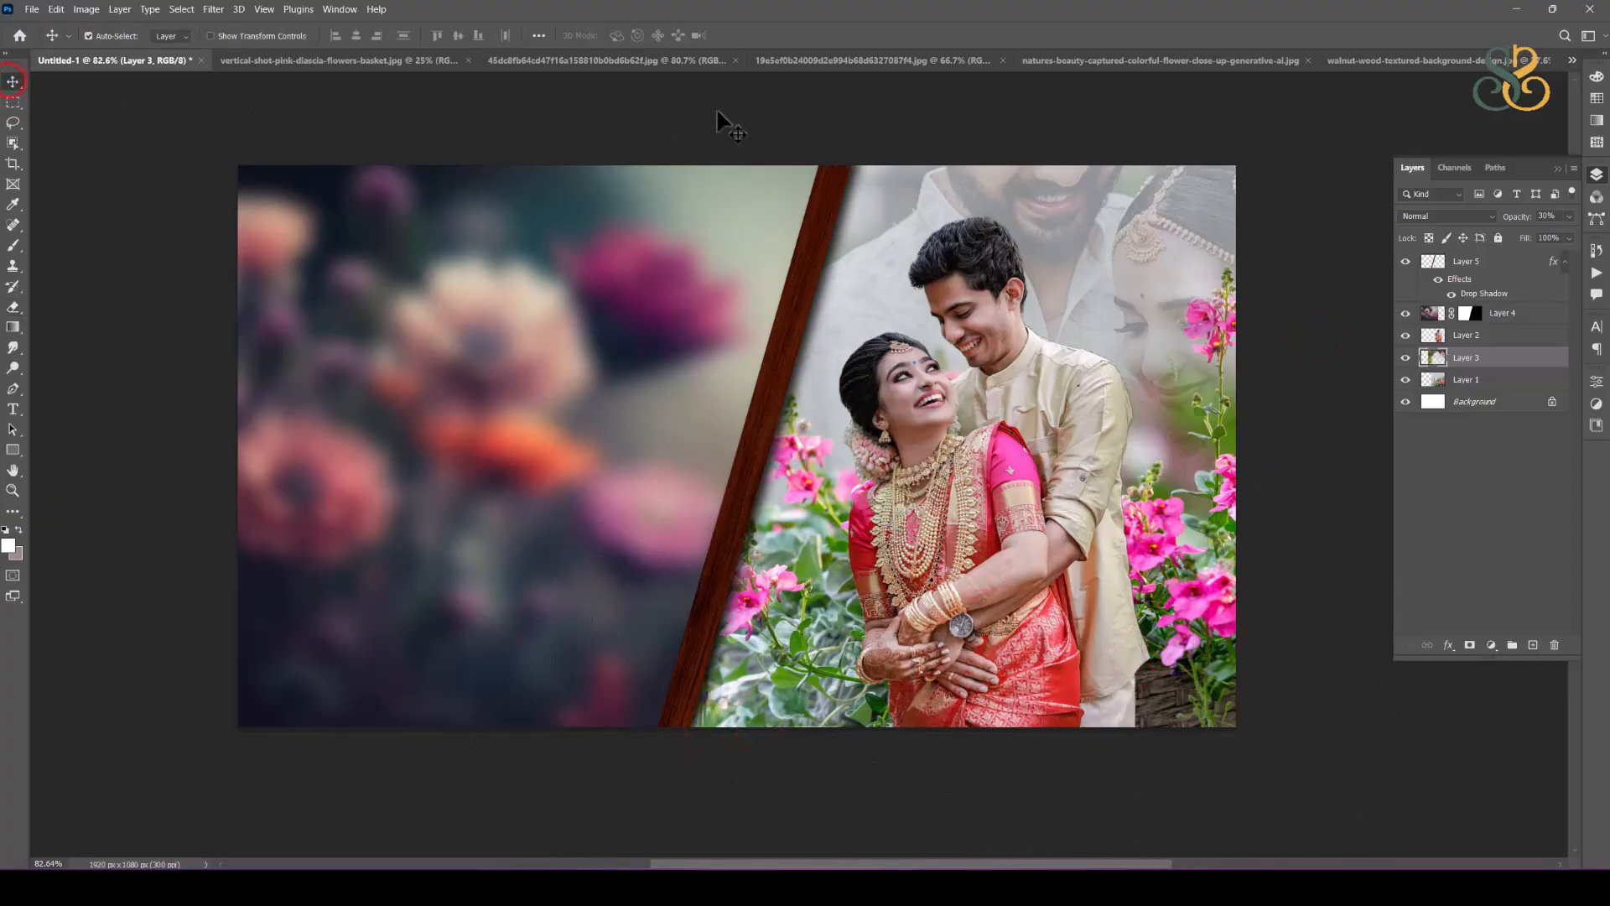
# Step: Close the walnut wood texture and the colorful flower close-up source images
pyautogui.click(1420, 60)
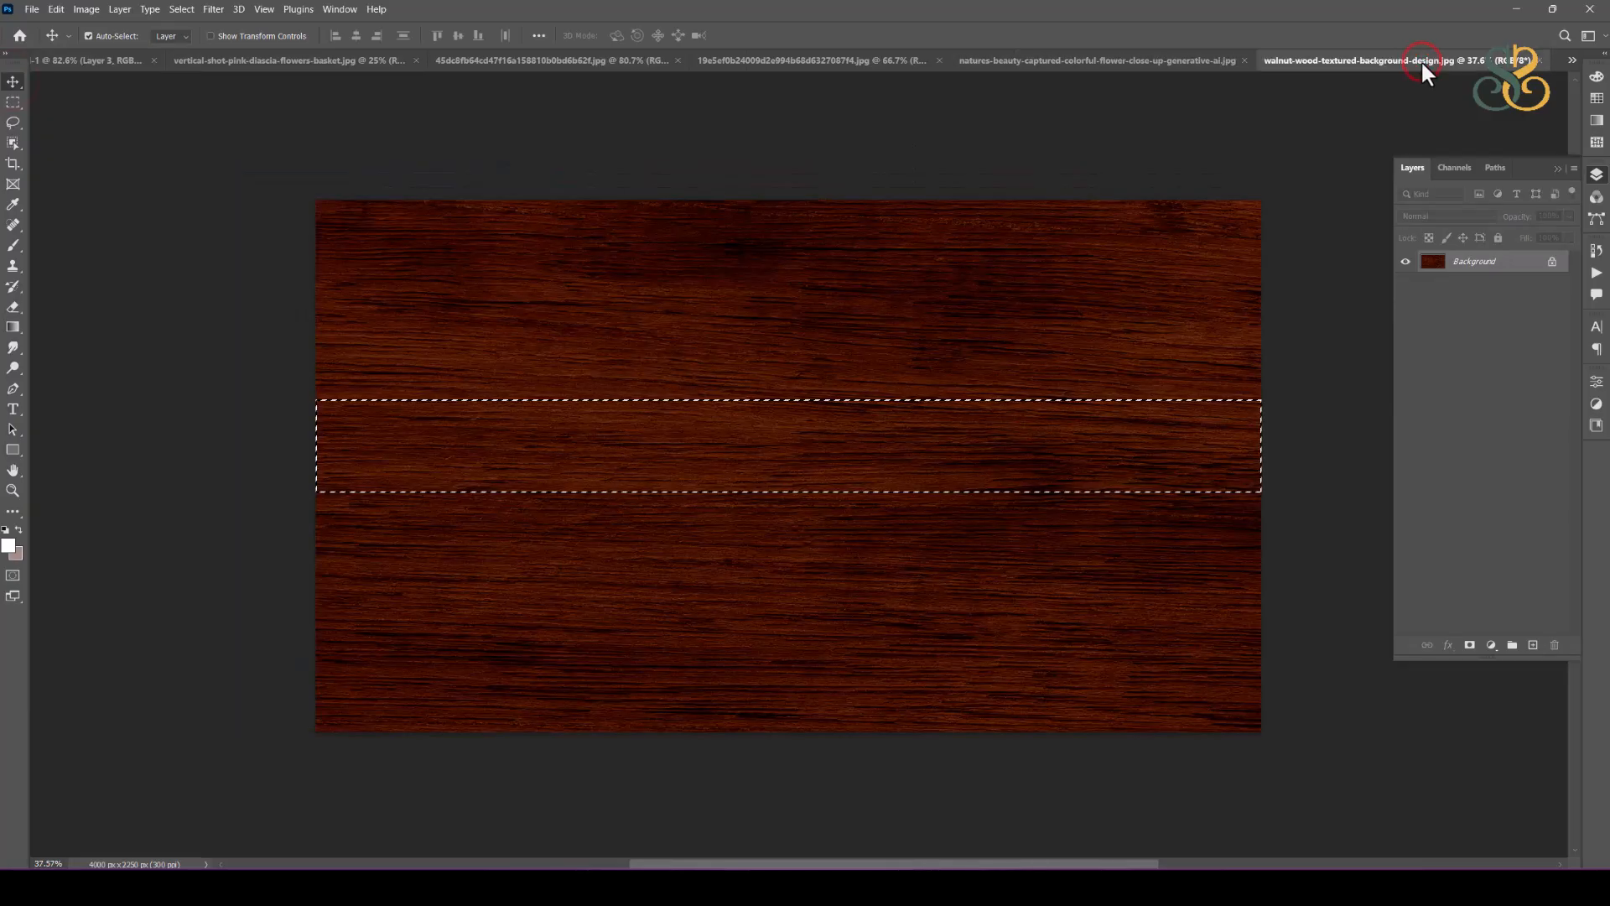
pyautogui.hotkey('ctrl', 'w')
pyautogui.click(1310, 57)
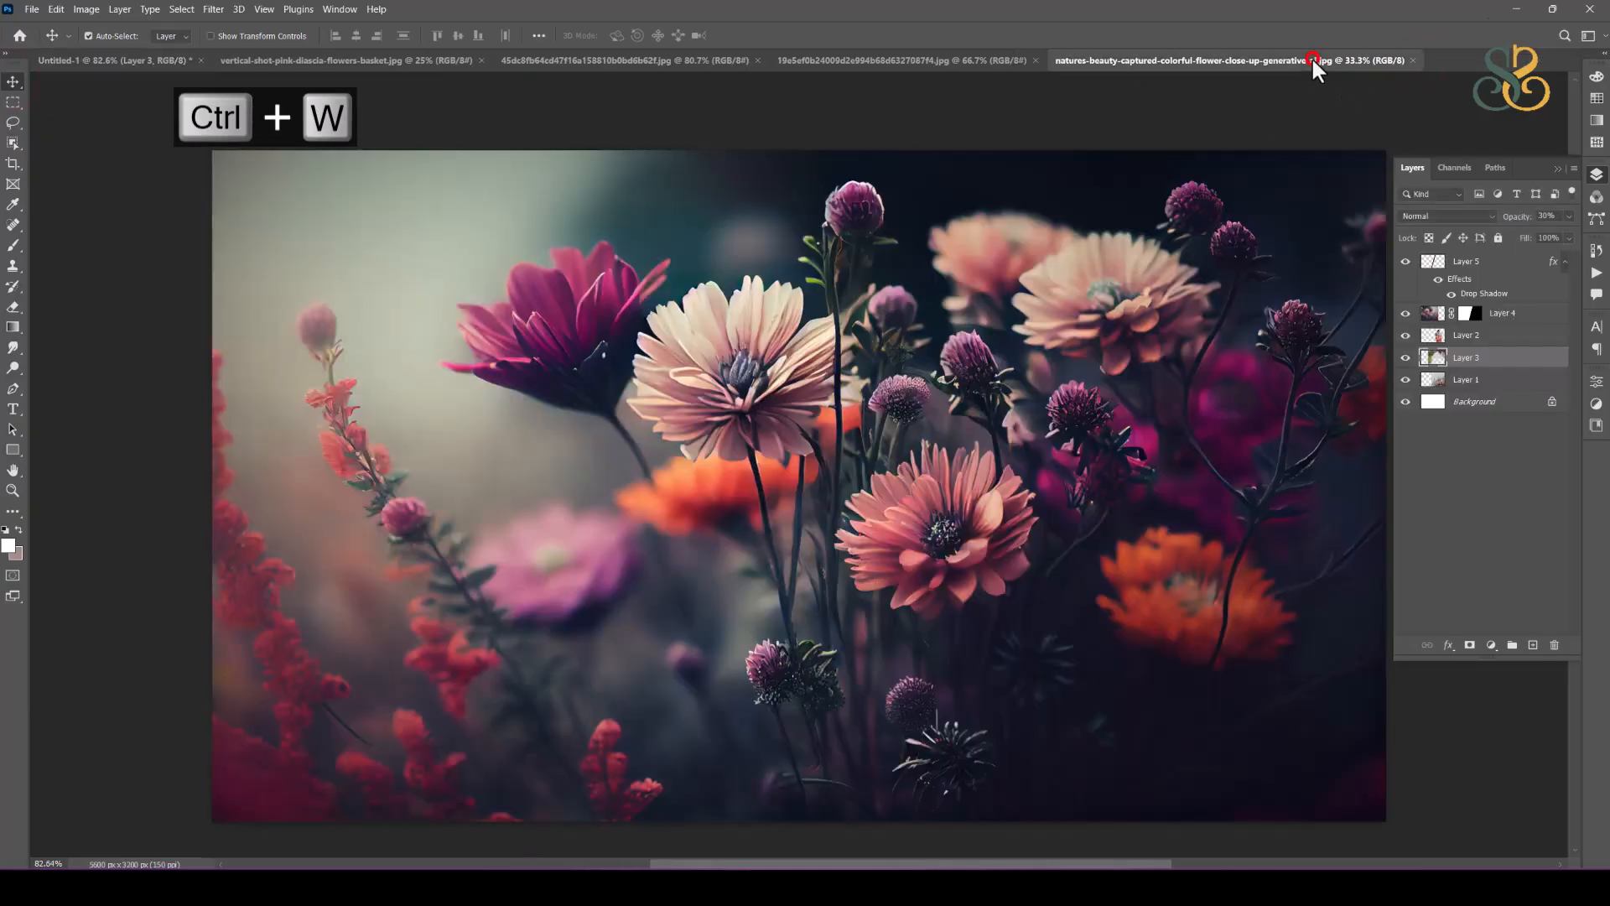
pyautogui.hotkey('ctrl', 'w')
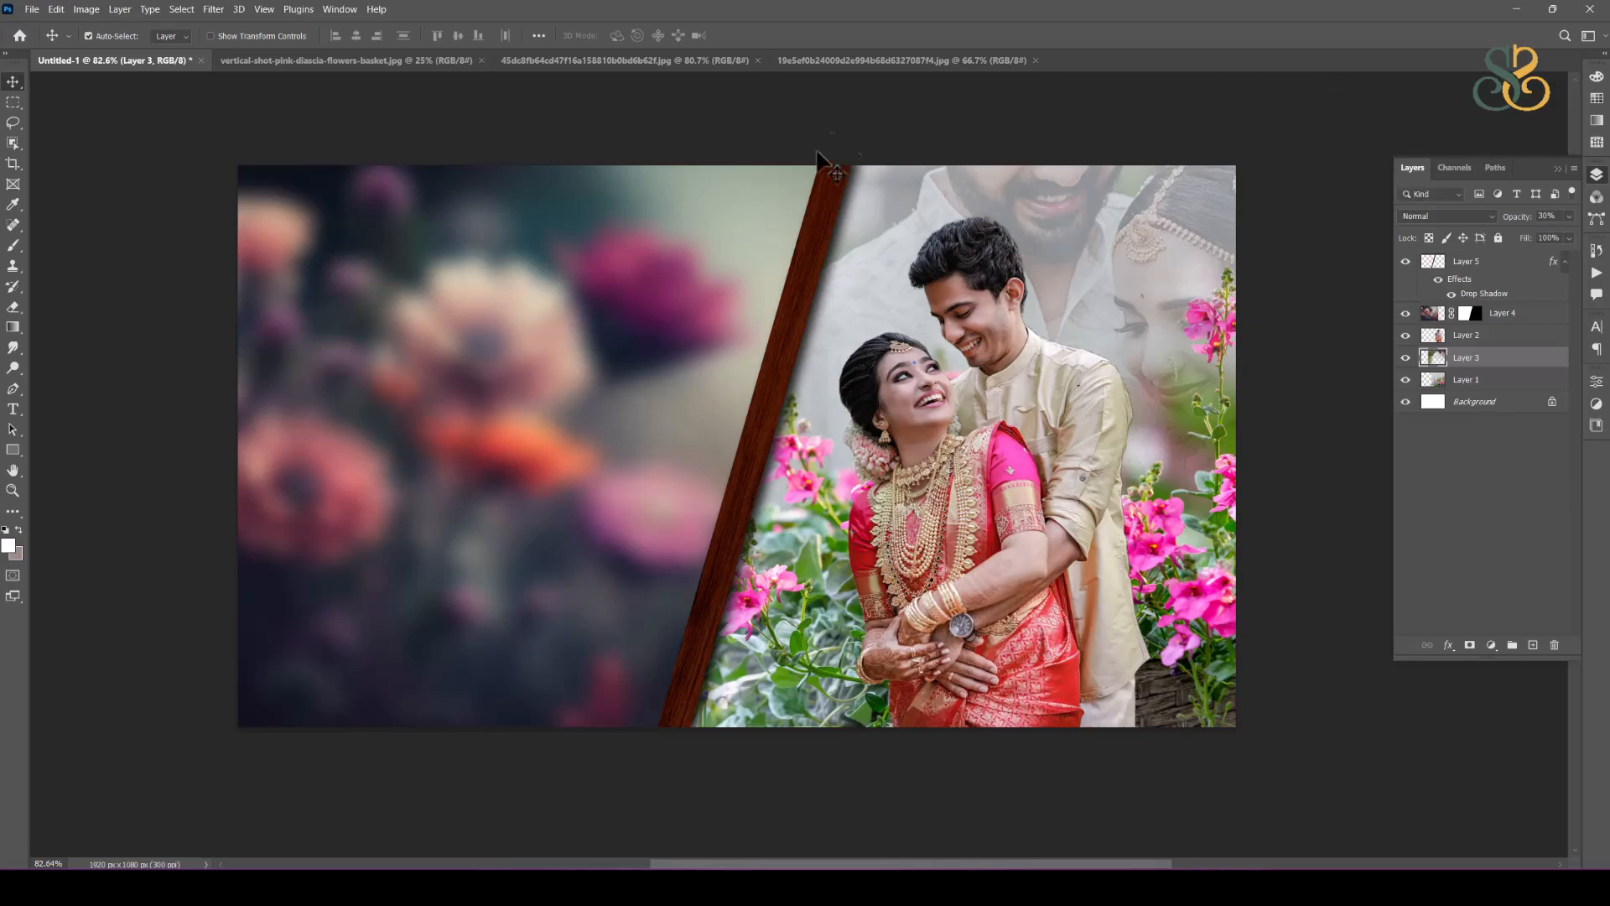
pyautogui.click(32, 10)
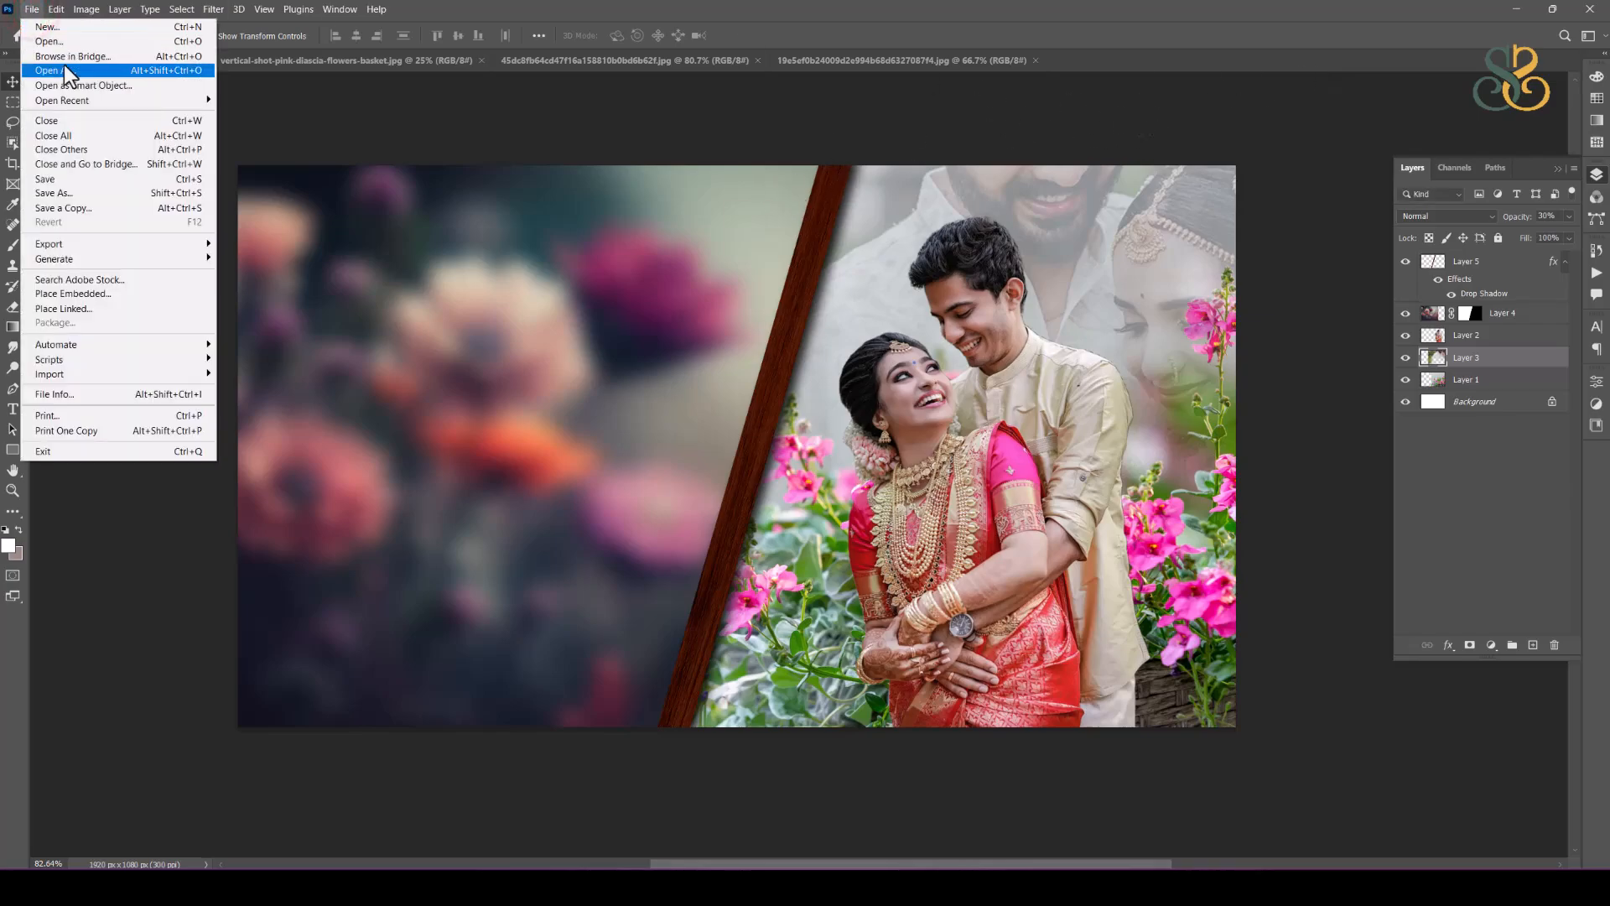
pyautogui.click(607, 279)
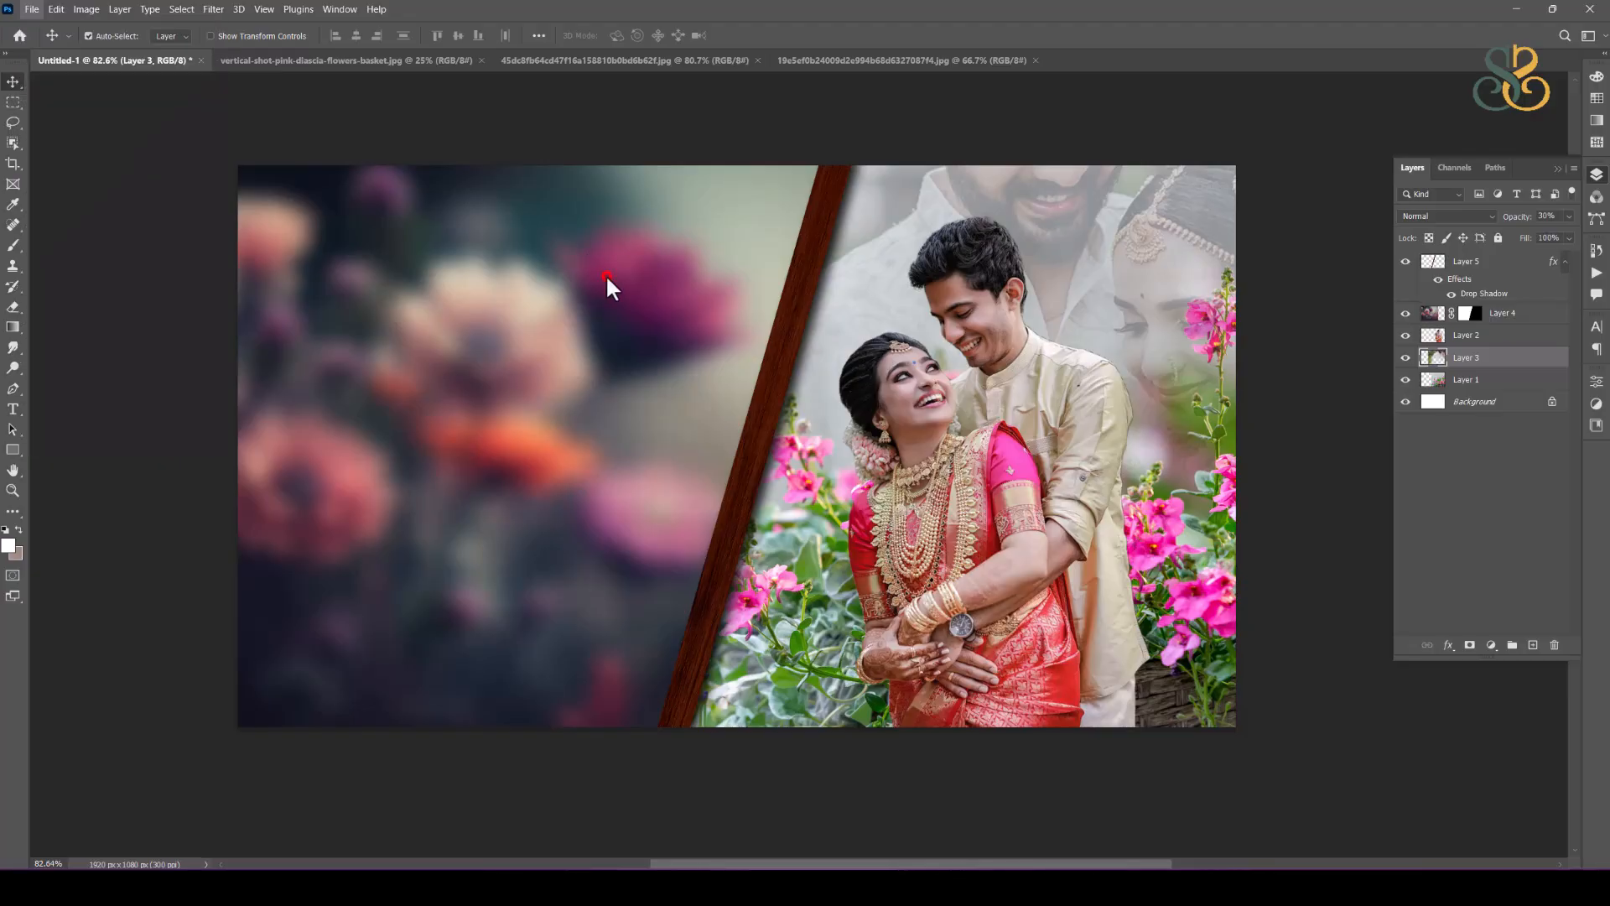
pyautogui.click(531, 263)
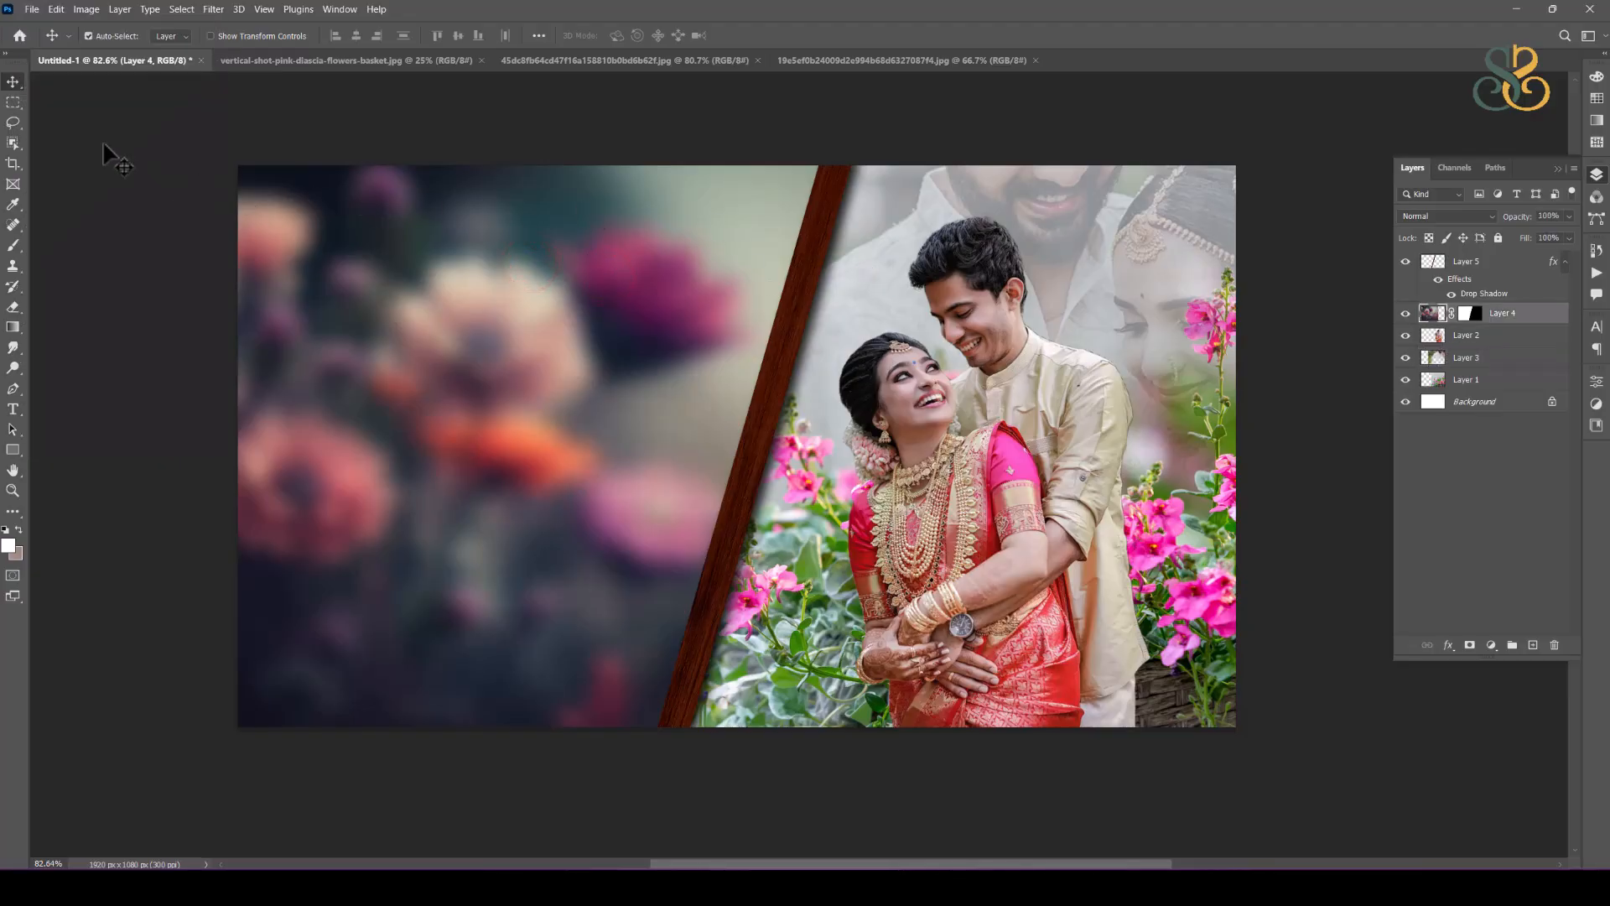
# Step: Open the two couple photos 19e5ef0b24009d2e994b68d6327087f4.jpg and b70732d793a757c7a37d021131078a9f.jpg from the wedding album design folder
pyautogui.click(31, 10)
pyautogui.click(57, 47)
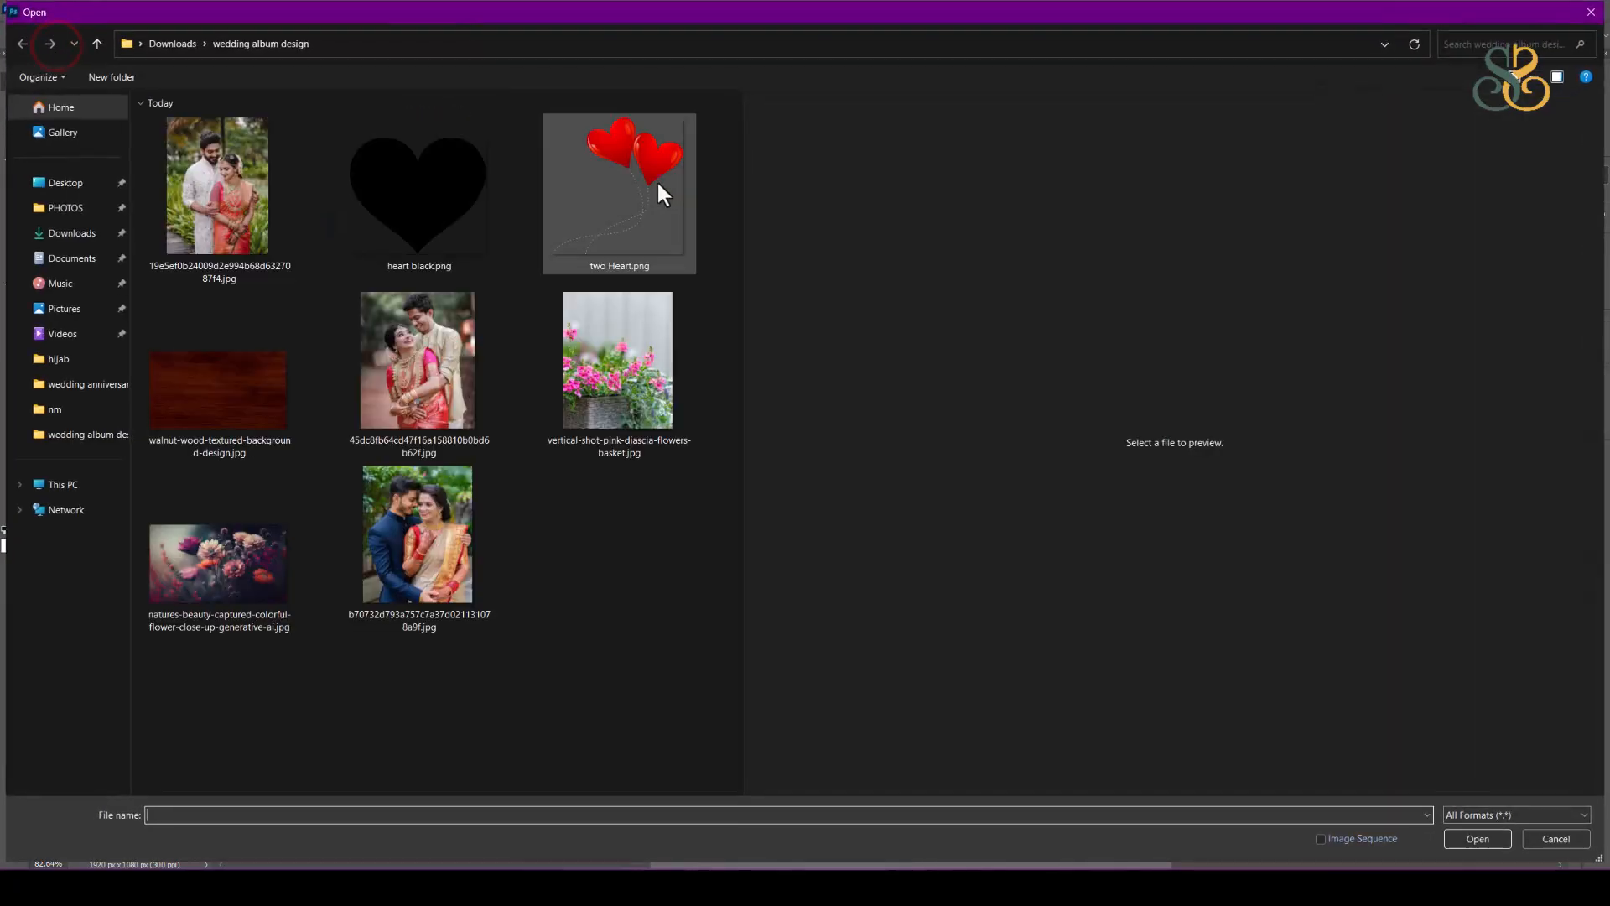
pyautogui.click(241, 197)
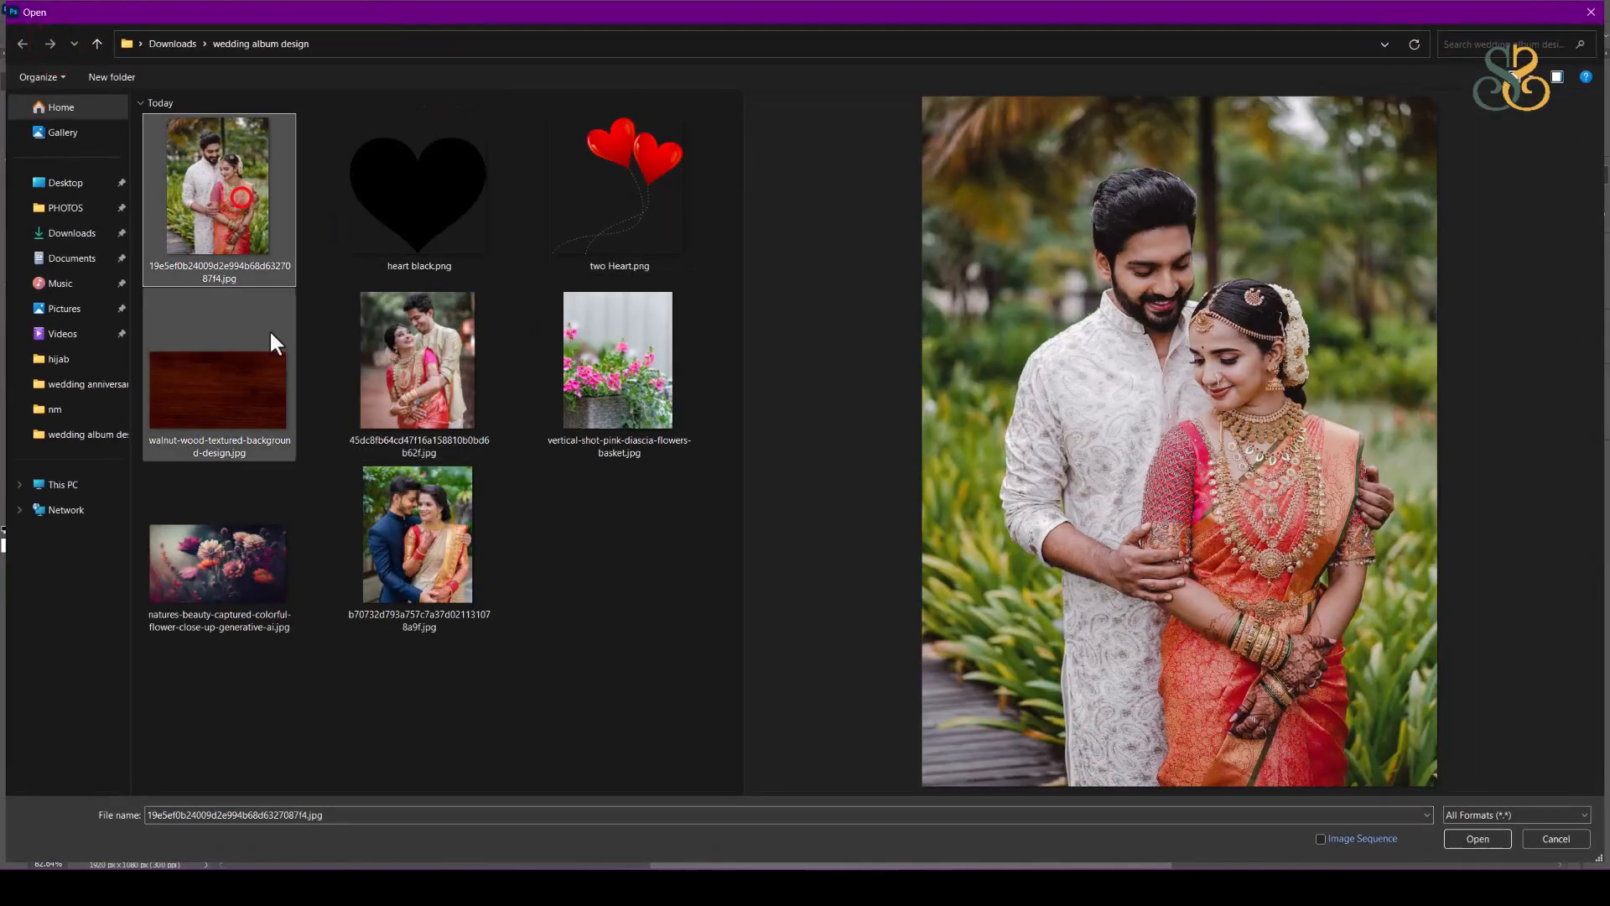
pyautogui.keyDown('ctrl'); pyautogui.click(398, 503); pyautogui.keyUp('ctrl')
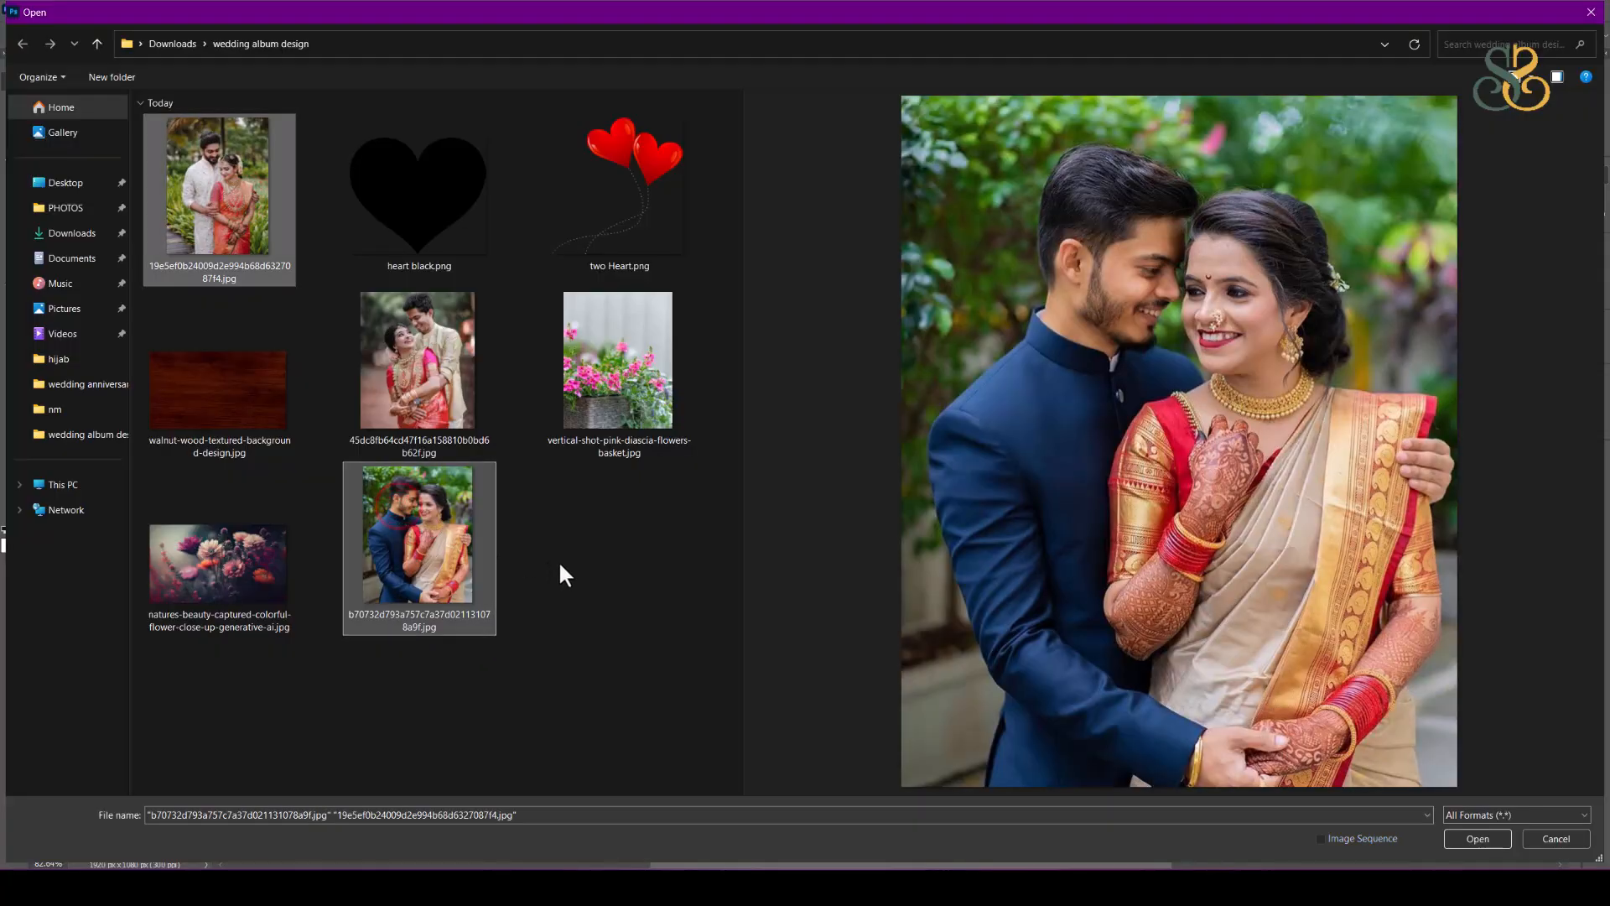
pyautogui.press('Return')
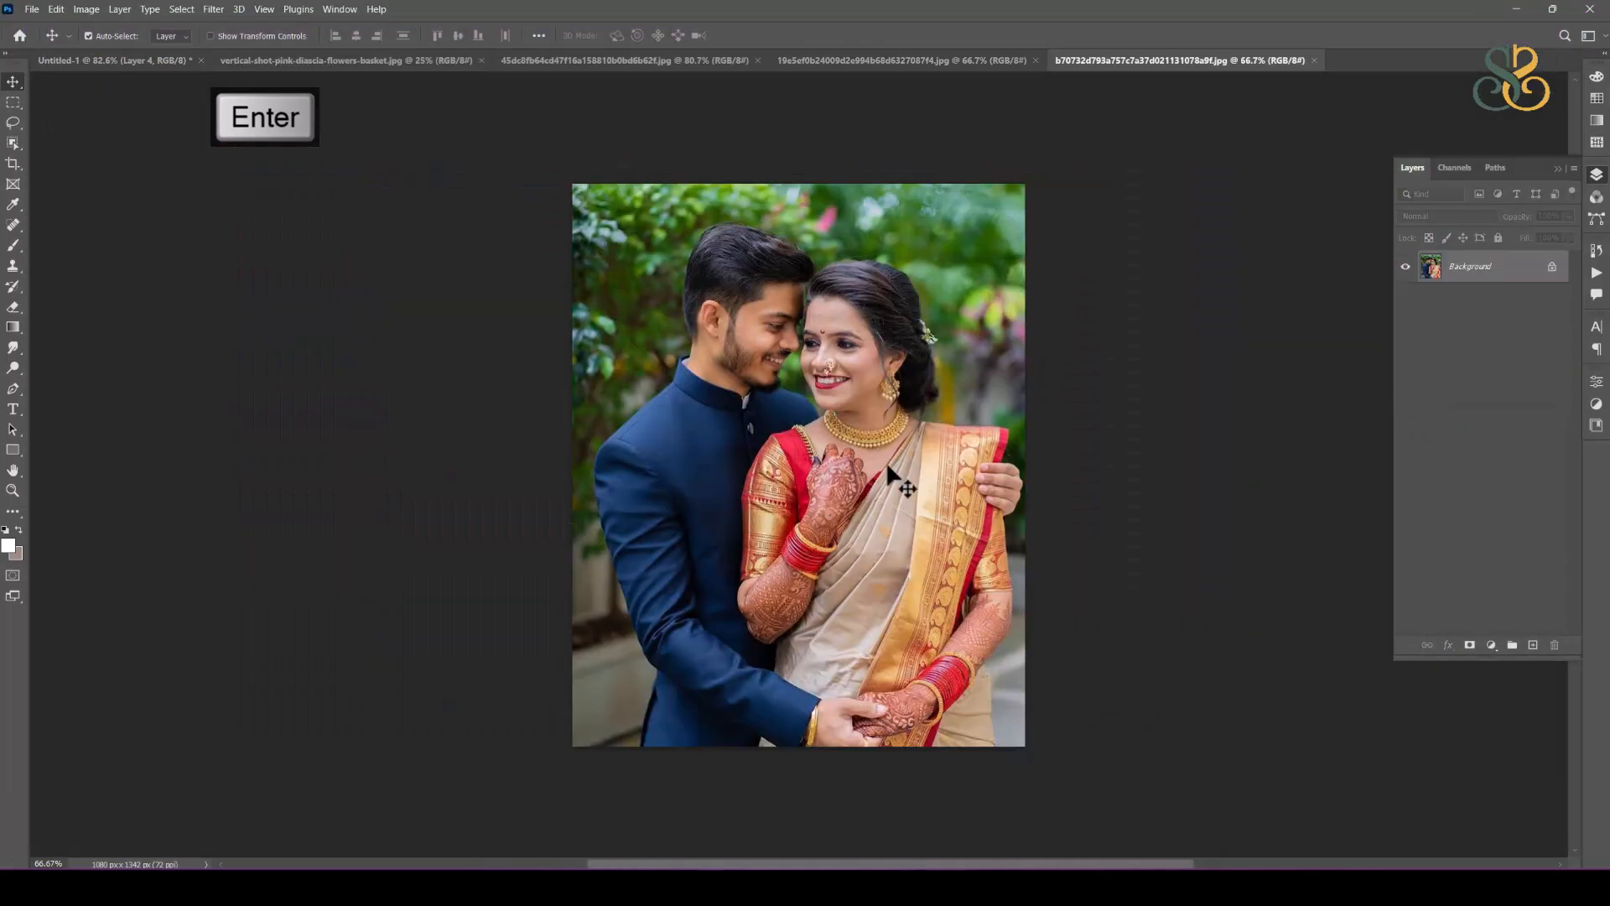
# Step: Open heart black.png and copy its black heart into the album spread above the blurred flower layer
pyautogui.click(31, 10)
pyautogui.click(55, 47)
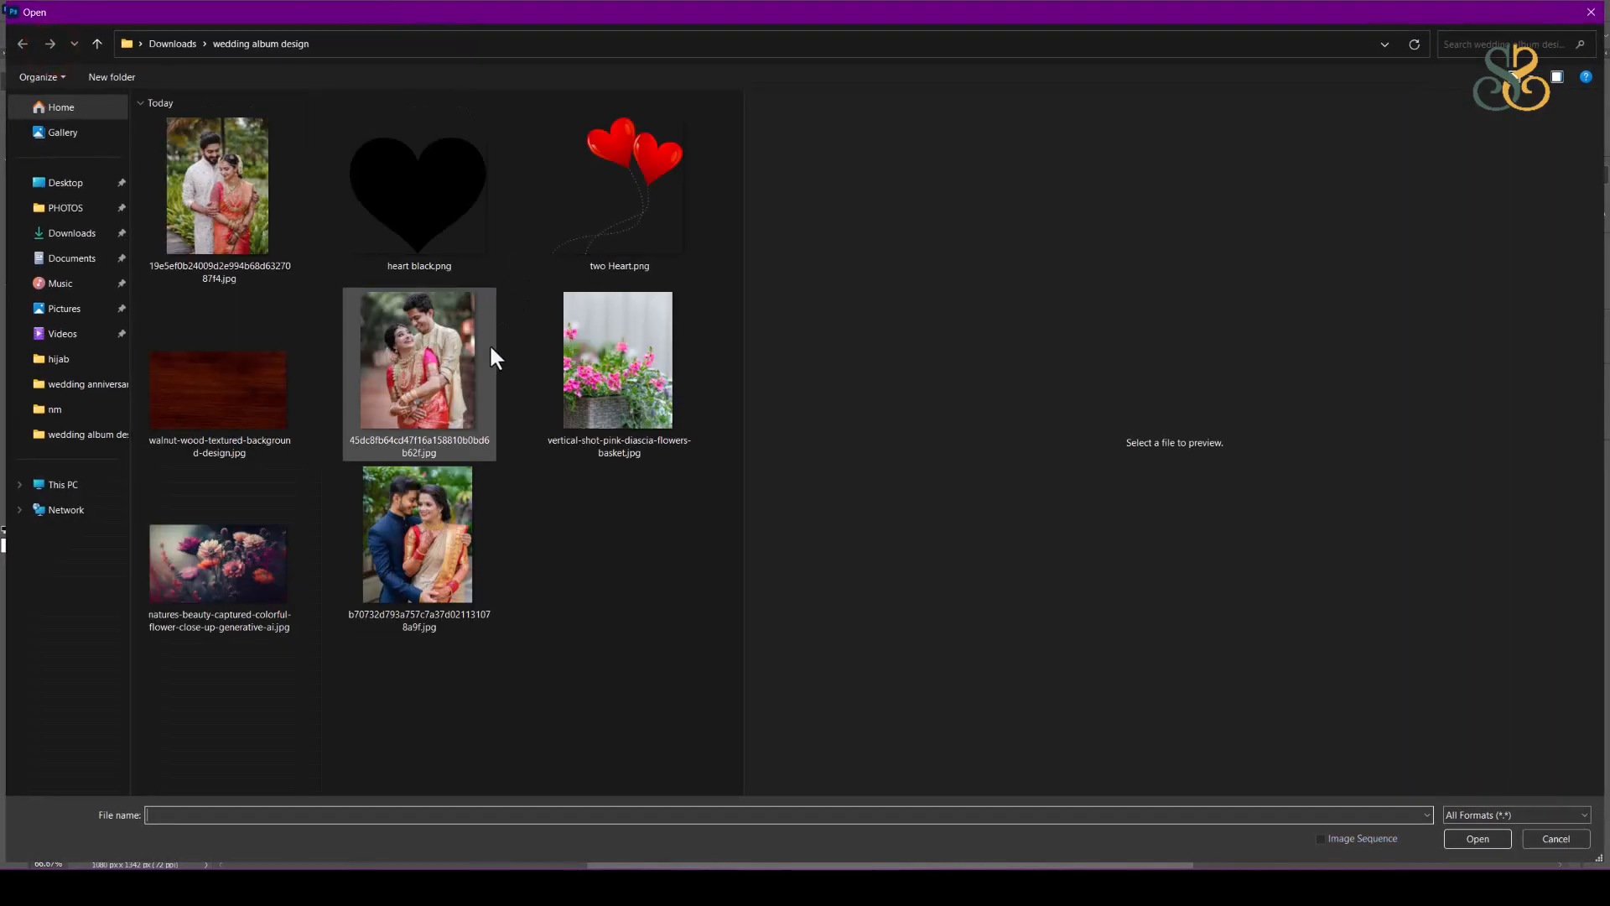
pyautogui.click(424, 175)
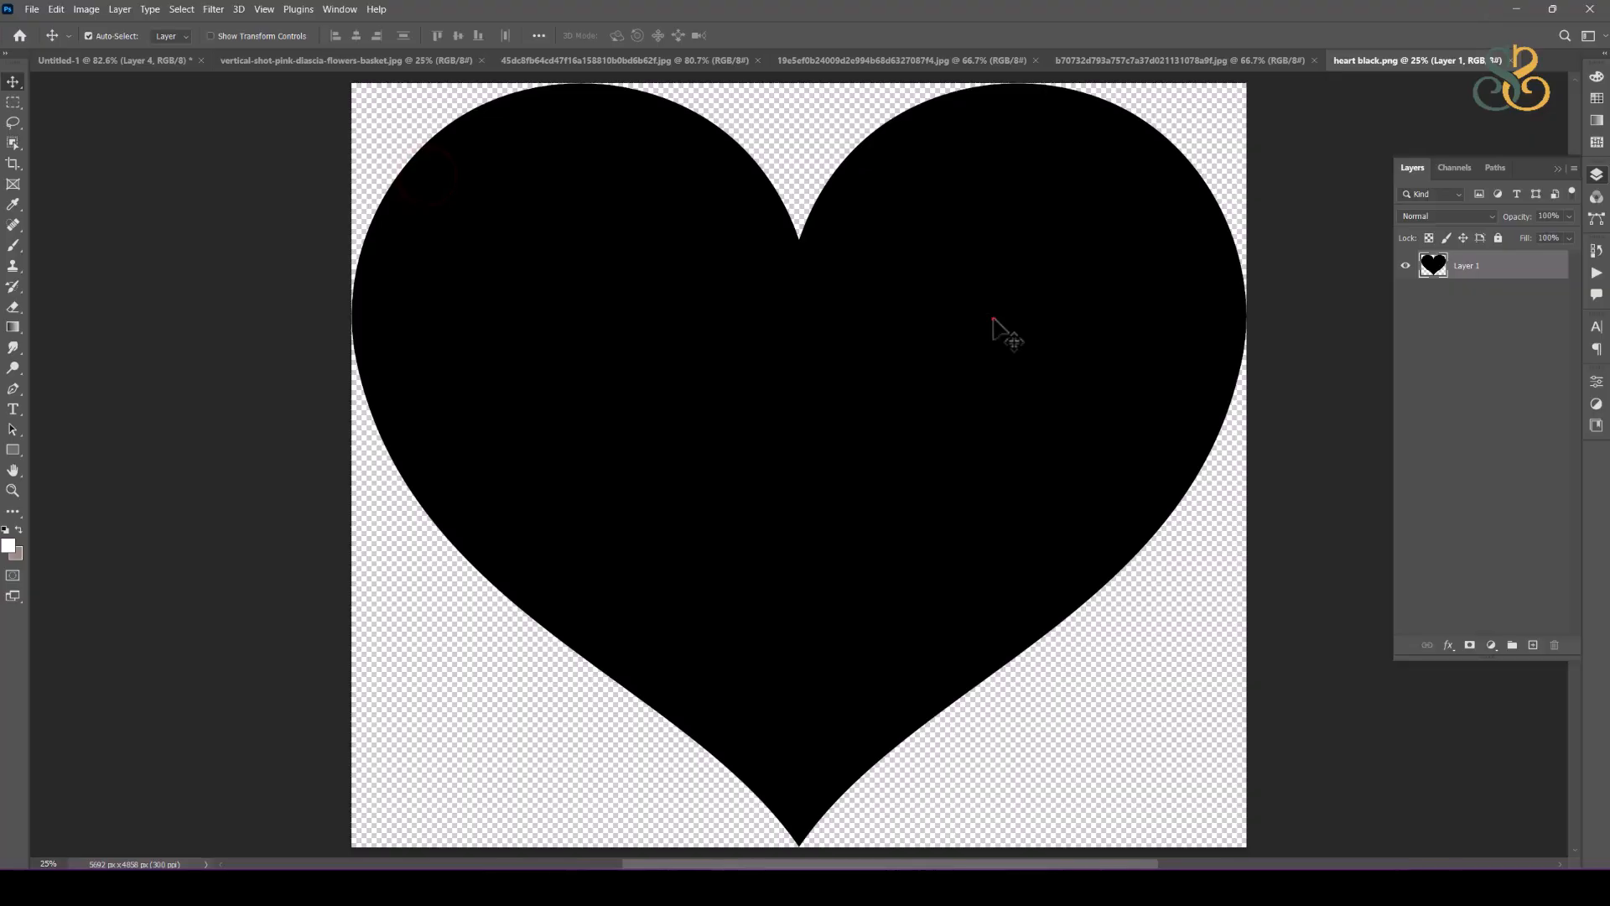
pyautogui.moveTo(993, 318); pyautogui.dragTo(498, 315)
# Step: Scale the black heart proportionally to about 10.7%, place it on the blurred flowers and rotate it about -23°
pyautogui.hotkey('ctrl', 't')
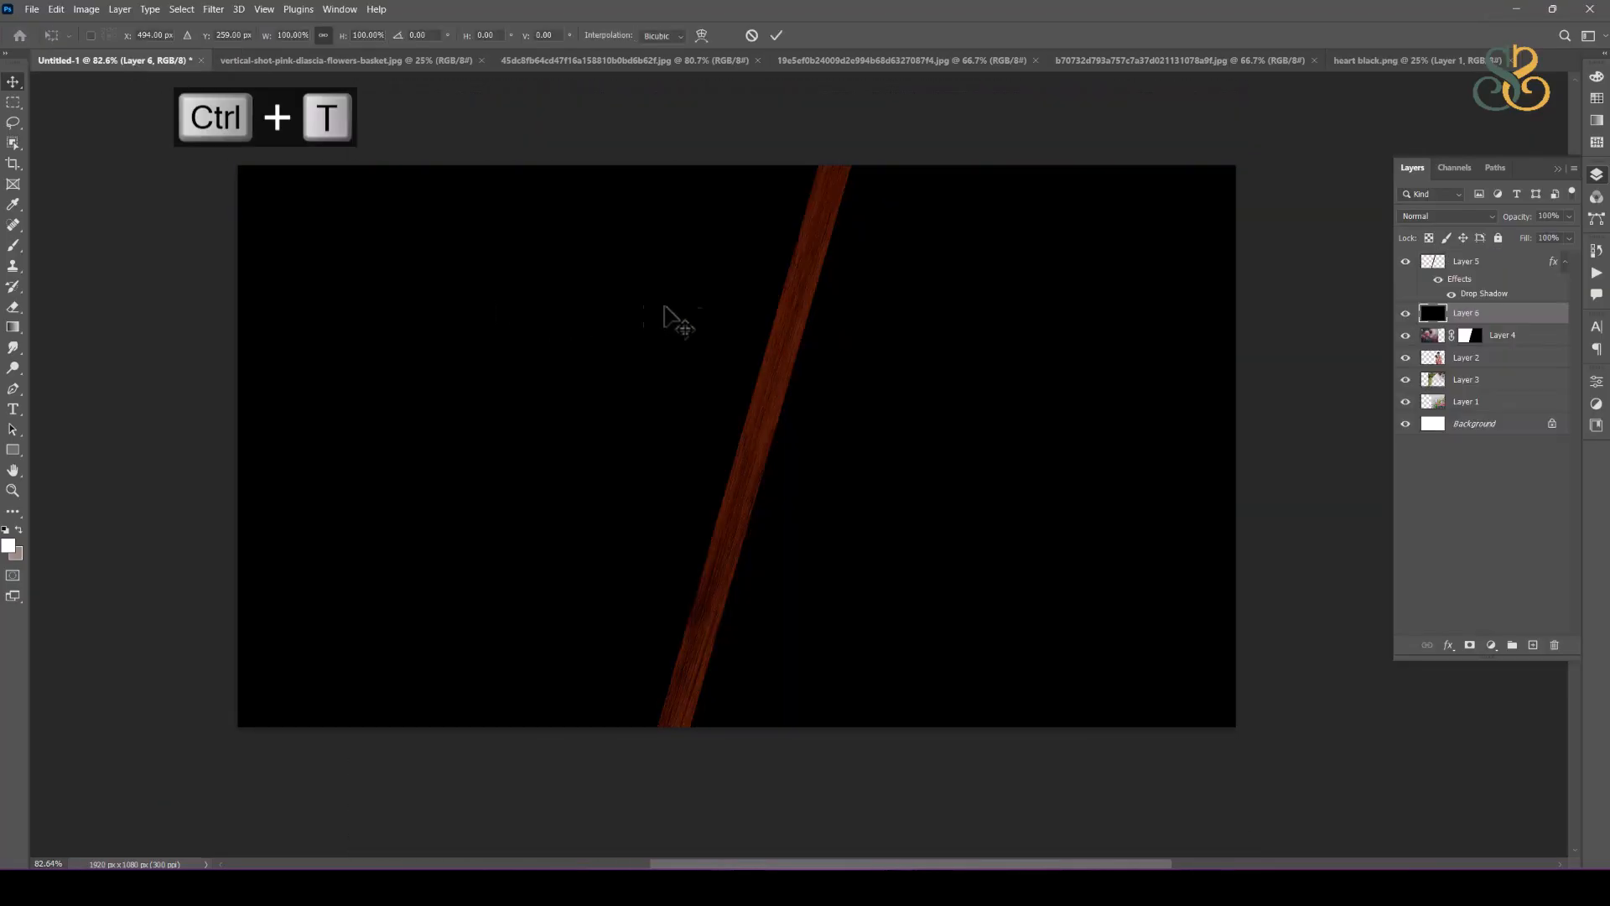
pyautogui.scroll(-5, 913, 309)
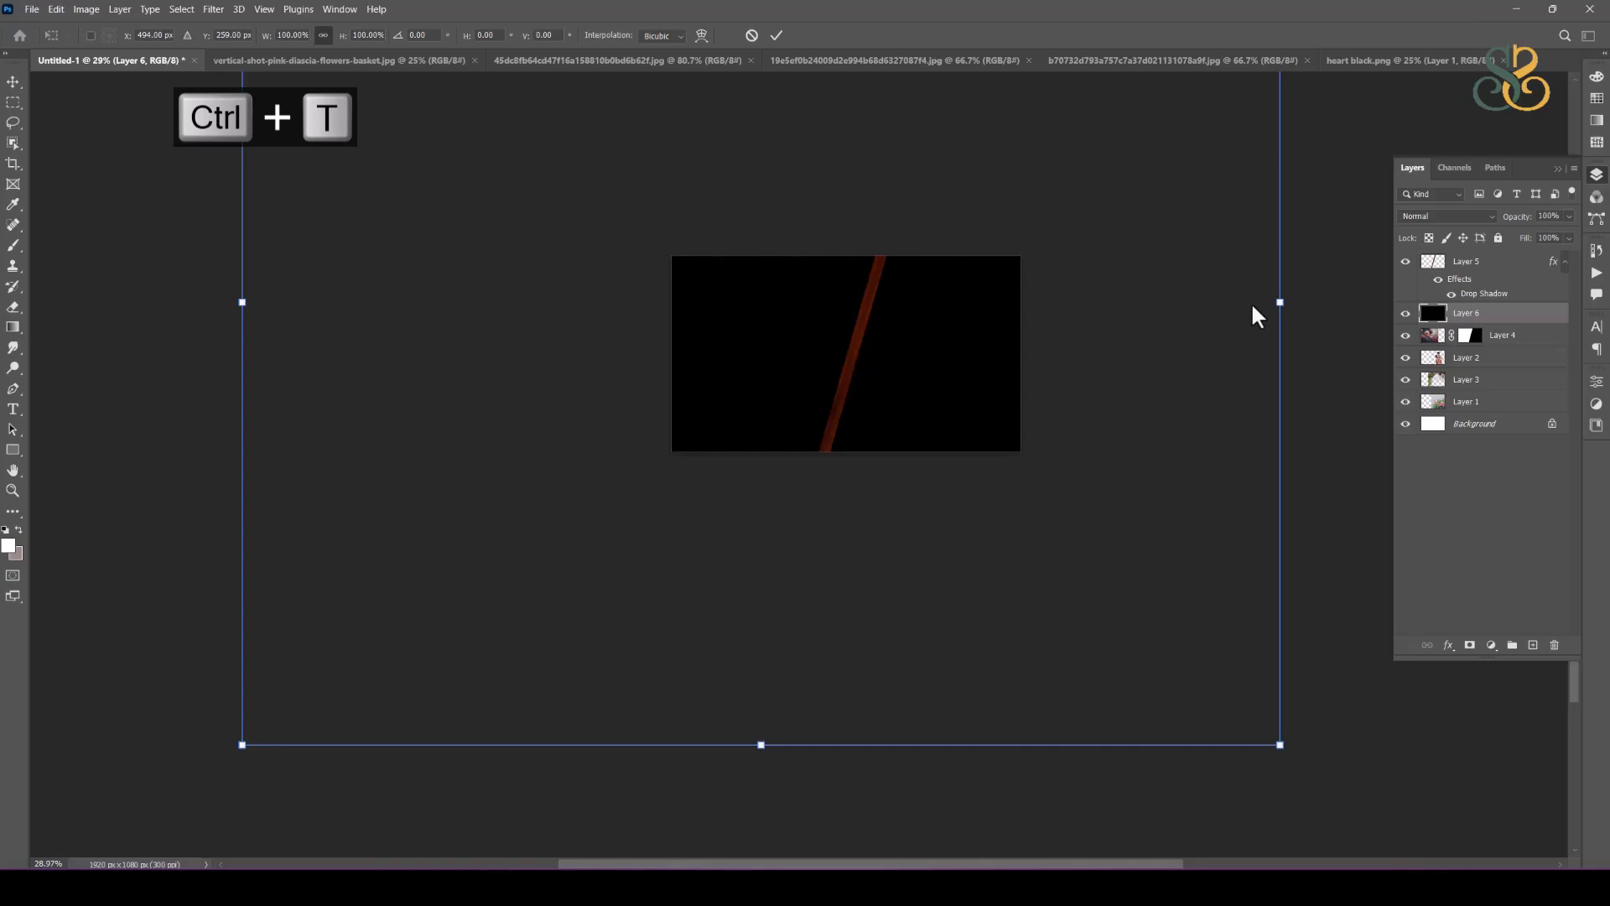
pyautogui.click(1280, 302)
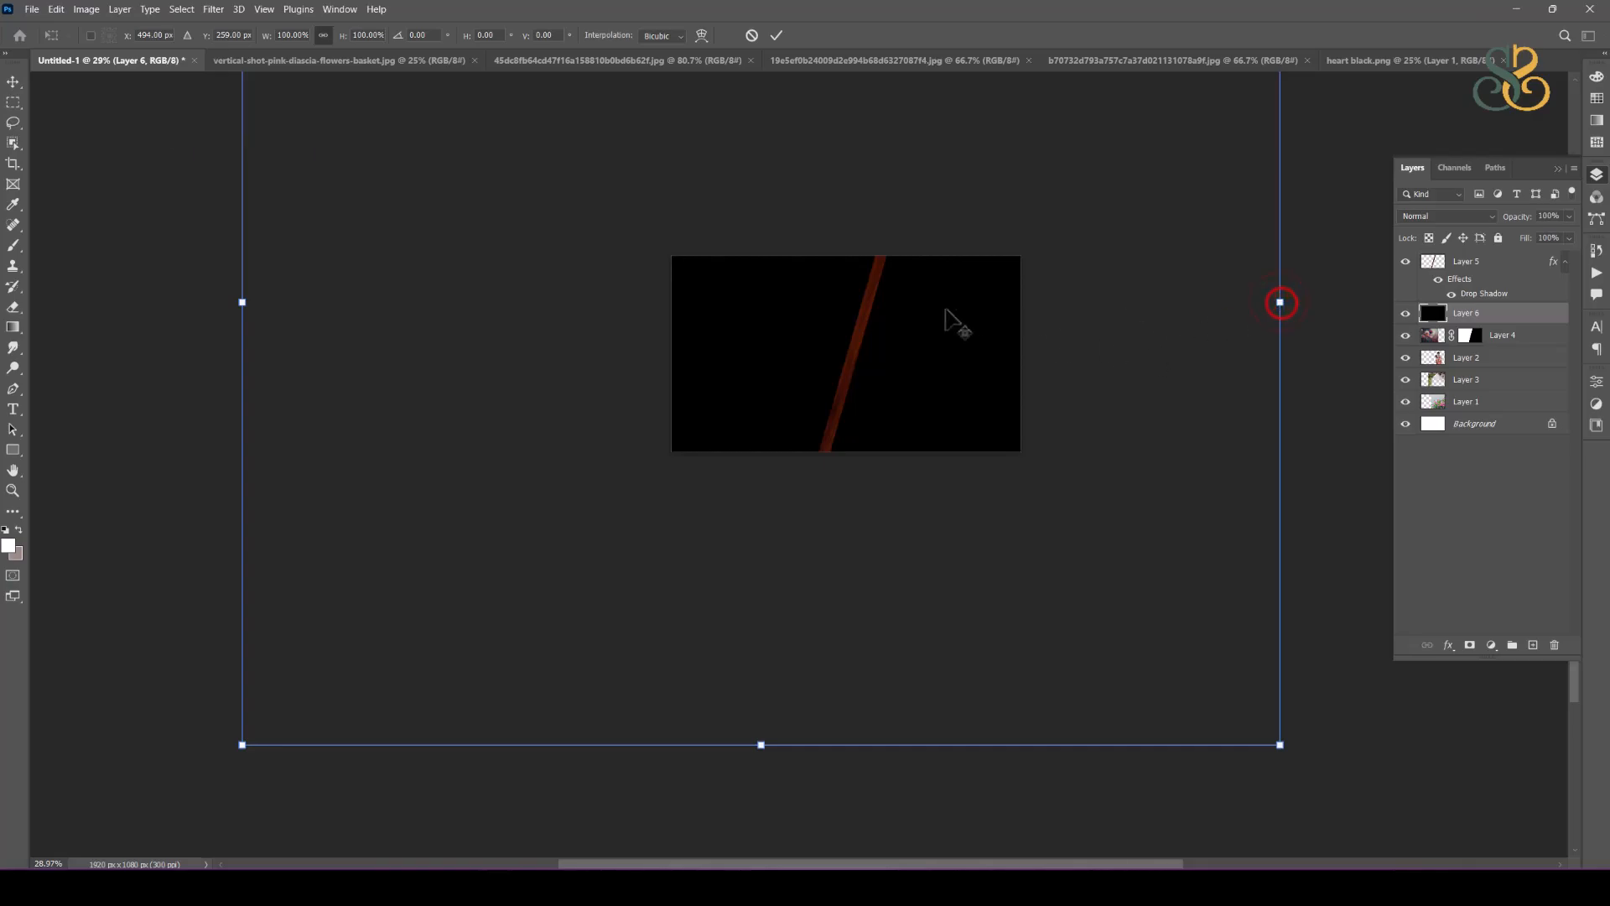
pyautogui.moveTo(1280, 302); pyautogui.dragTo(723, 353)
pyautogui.scroll(4, 820, 298)
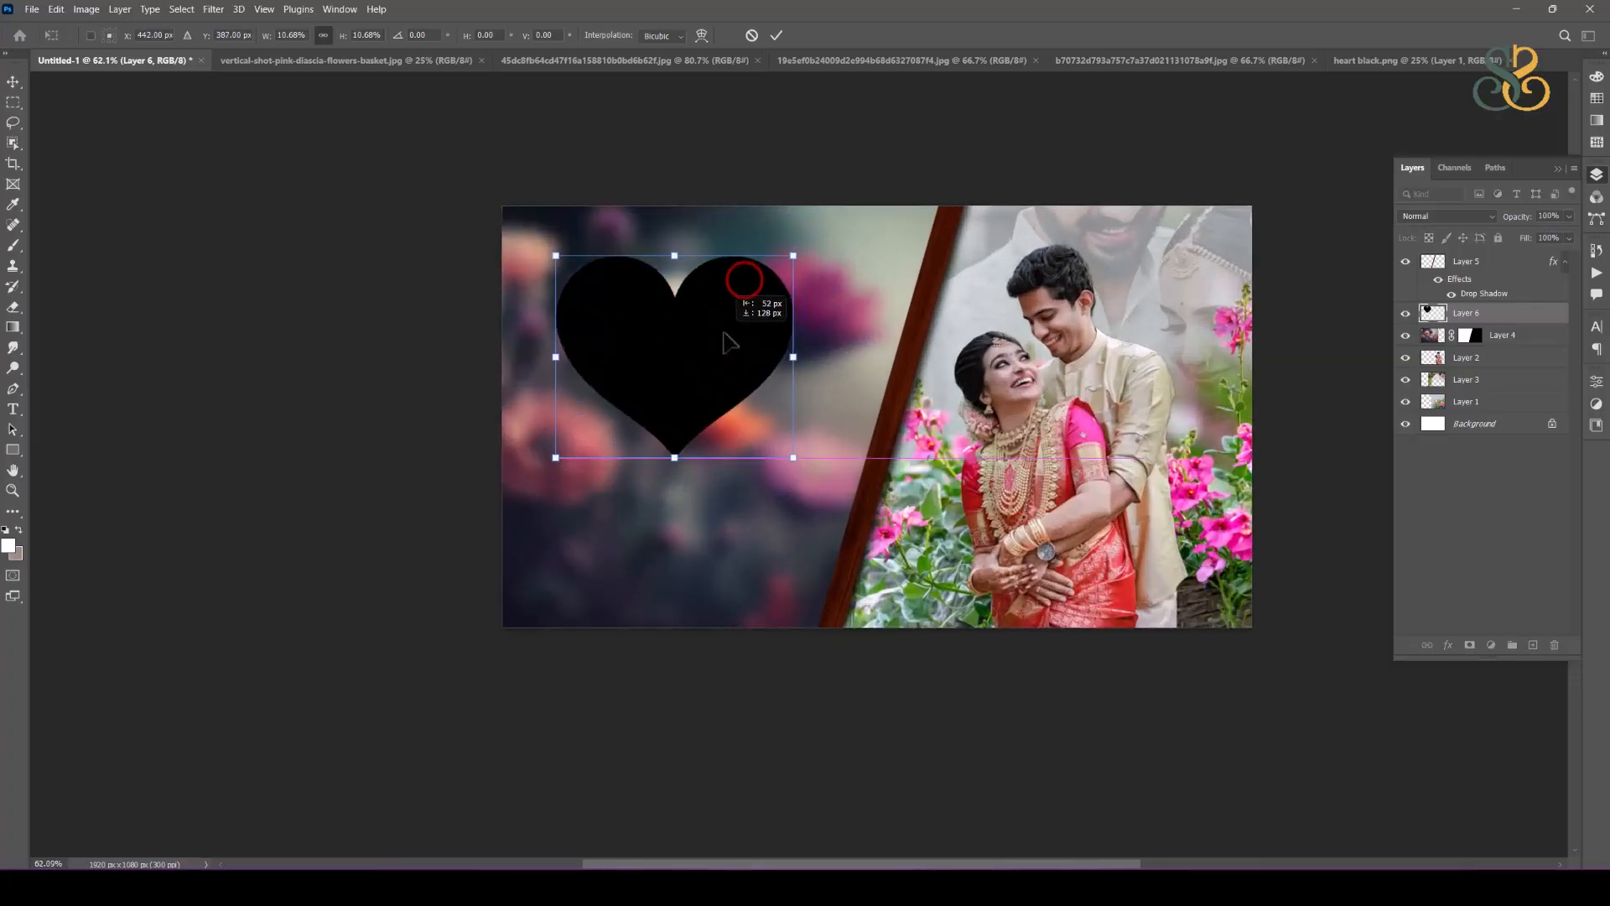
pyautogui.moveTo(806, 474); pyautogui.dragTo(833, 403)
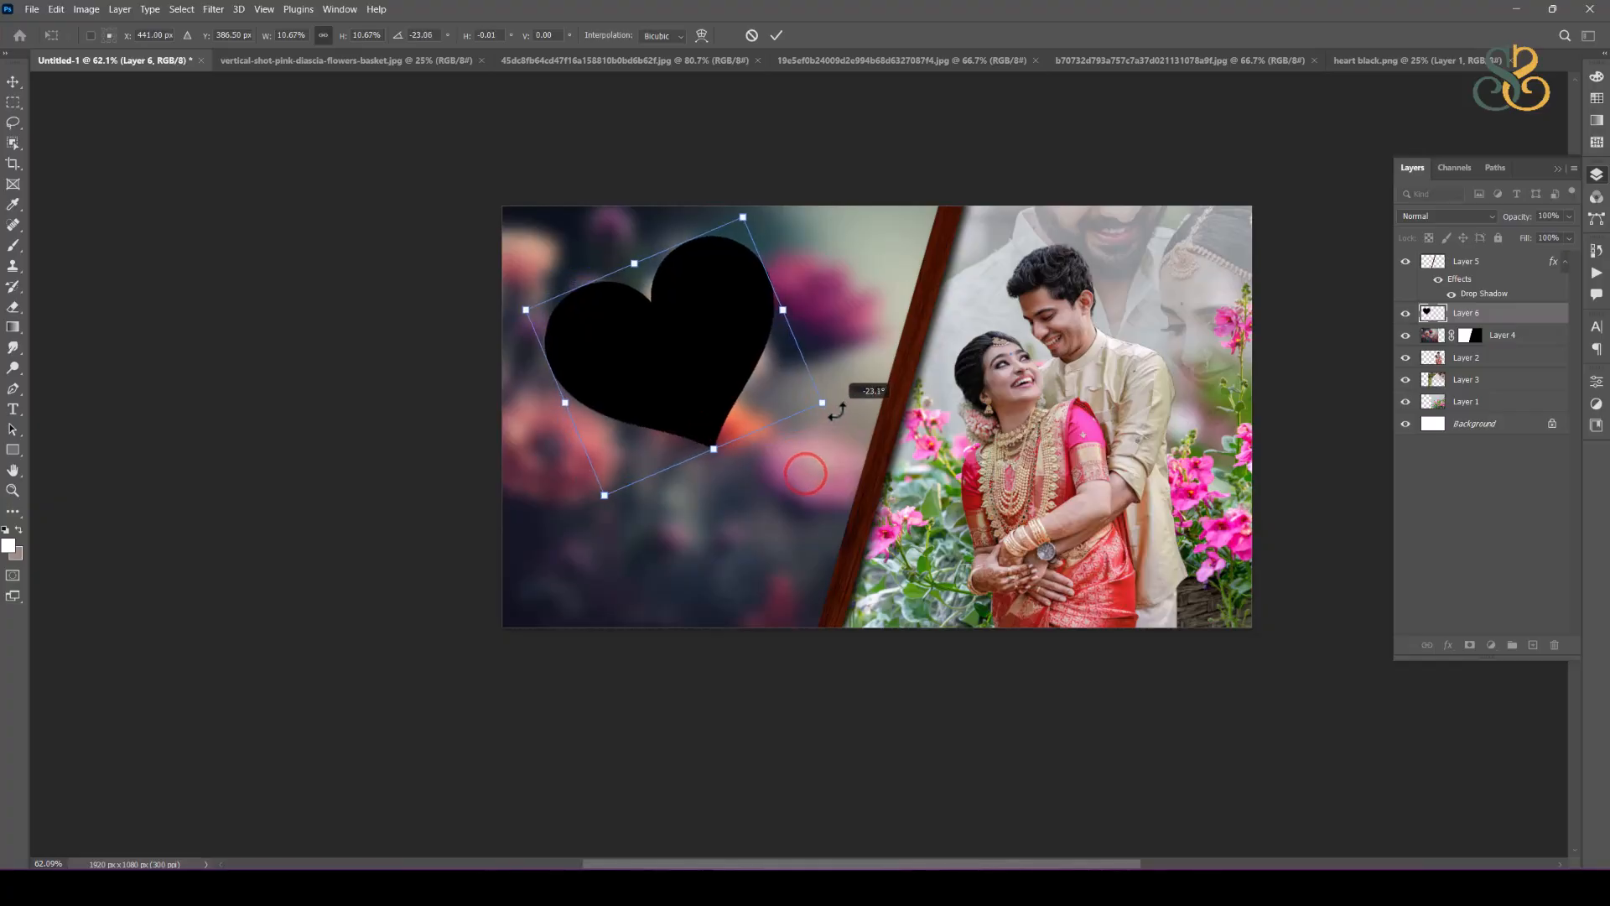
# Step: Duplicate the heart, rotate the copy clockwise and arrange the two hearts so the copy overlaps the lower right of the first
pyautogui.moveTo(680, 328); pyautogui.dragTo(780, 414)
pyautogui.hotkey('ctrl', 't')
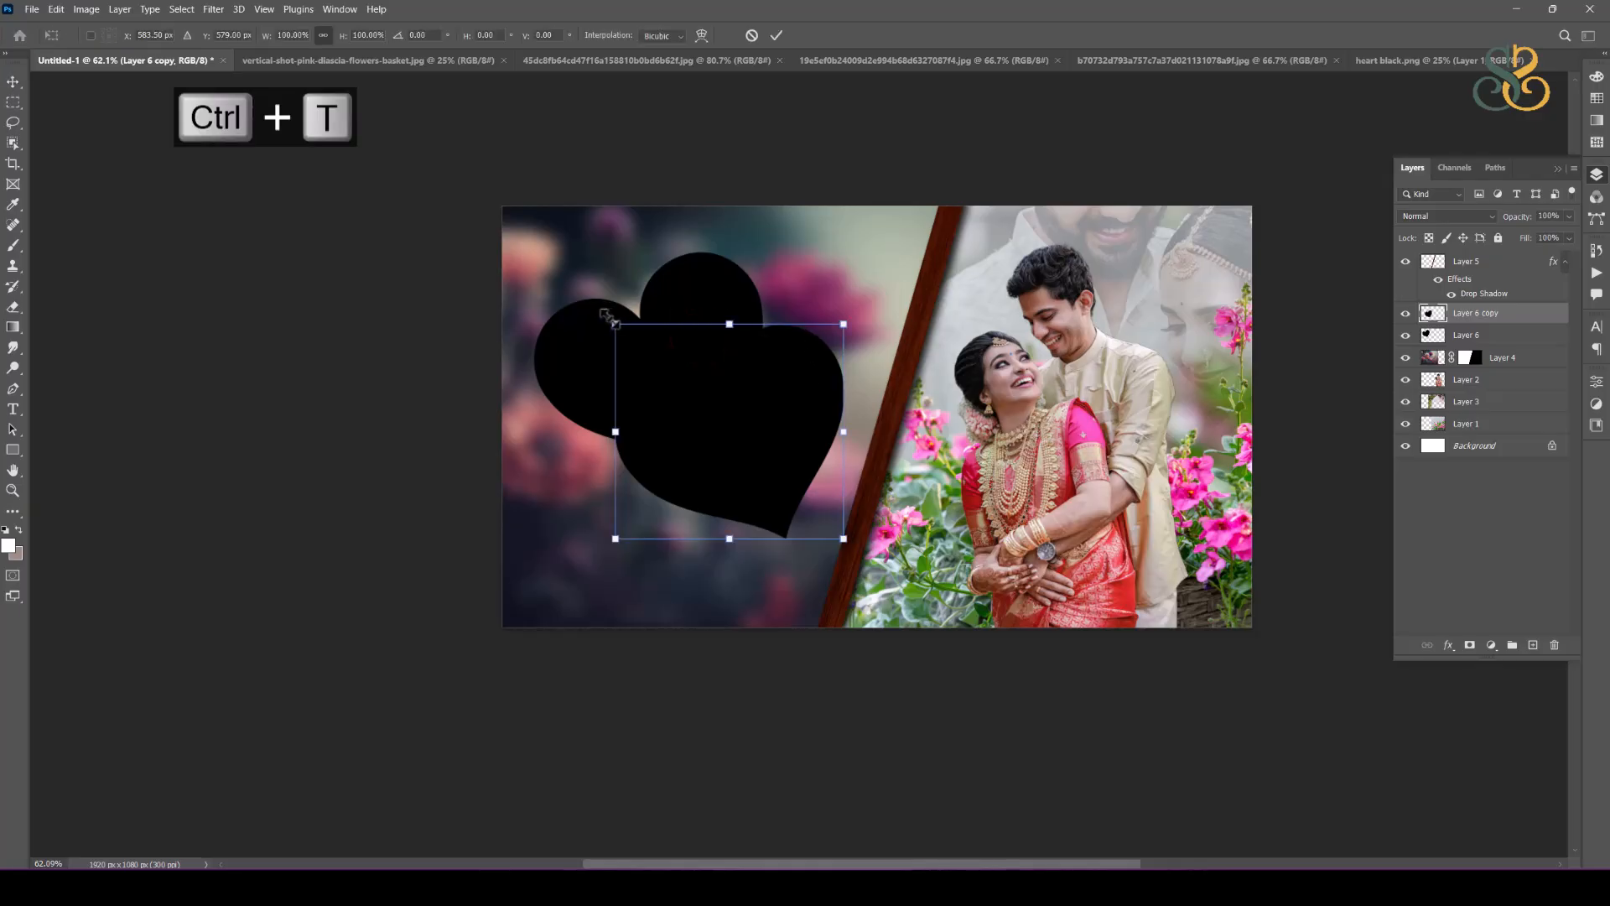
pyautogui.moveTo(609, 317); pyautogui.dragTo(690, 332)
pyautogui.hotkey('ctrl', 'z')
pyautogui.moveTo(780, 468)
pyautogui.mouseDown()
pyautogui.moveTo(824, 437)
pyautogui.moveTo(756, 396)
pyautogui.mouseUp()
pyautogui.doubleClick(759, 391)
pyautogui.keyDown('shift'); pyautogui.click(619, 371); pyautogui.keyUp('shift')
pyautogui.click(1186, 729)
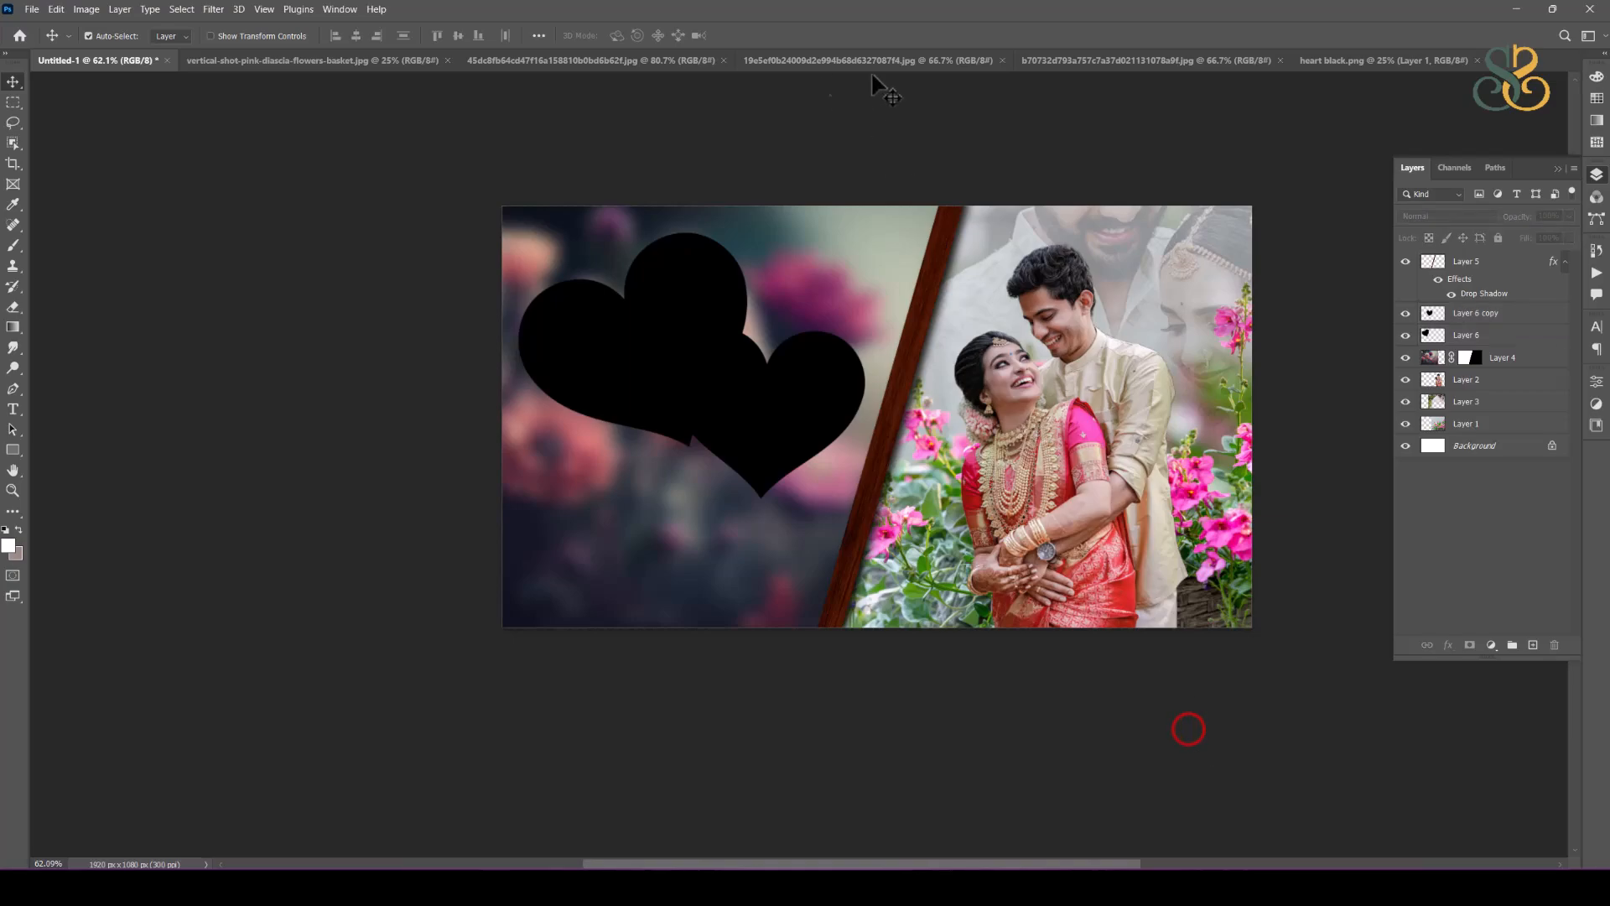
# Step: Close heart black.png, then copy the photo of the couple with the navy suit into the spread and place it partly over the hearts
pyautogui.click(1328, 63)
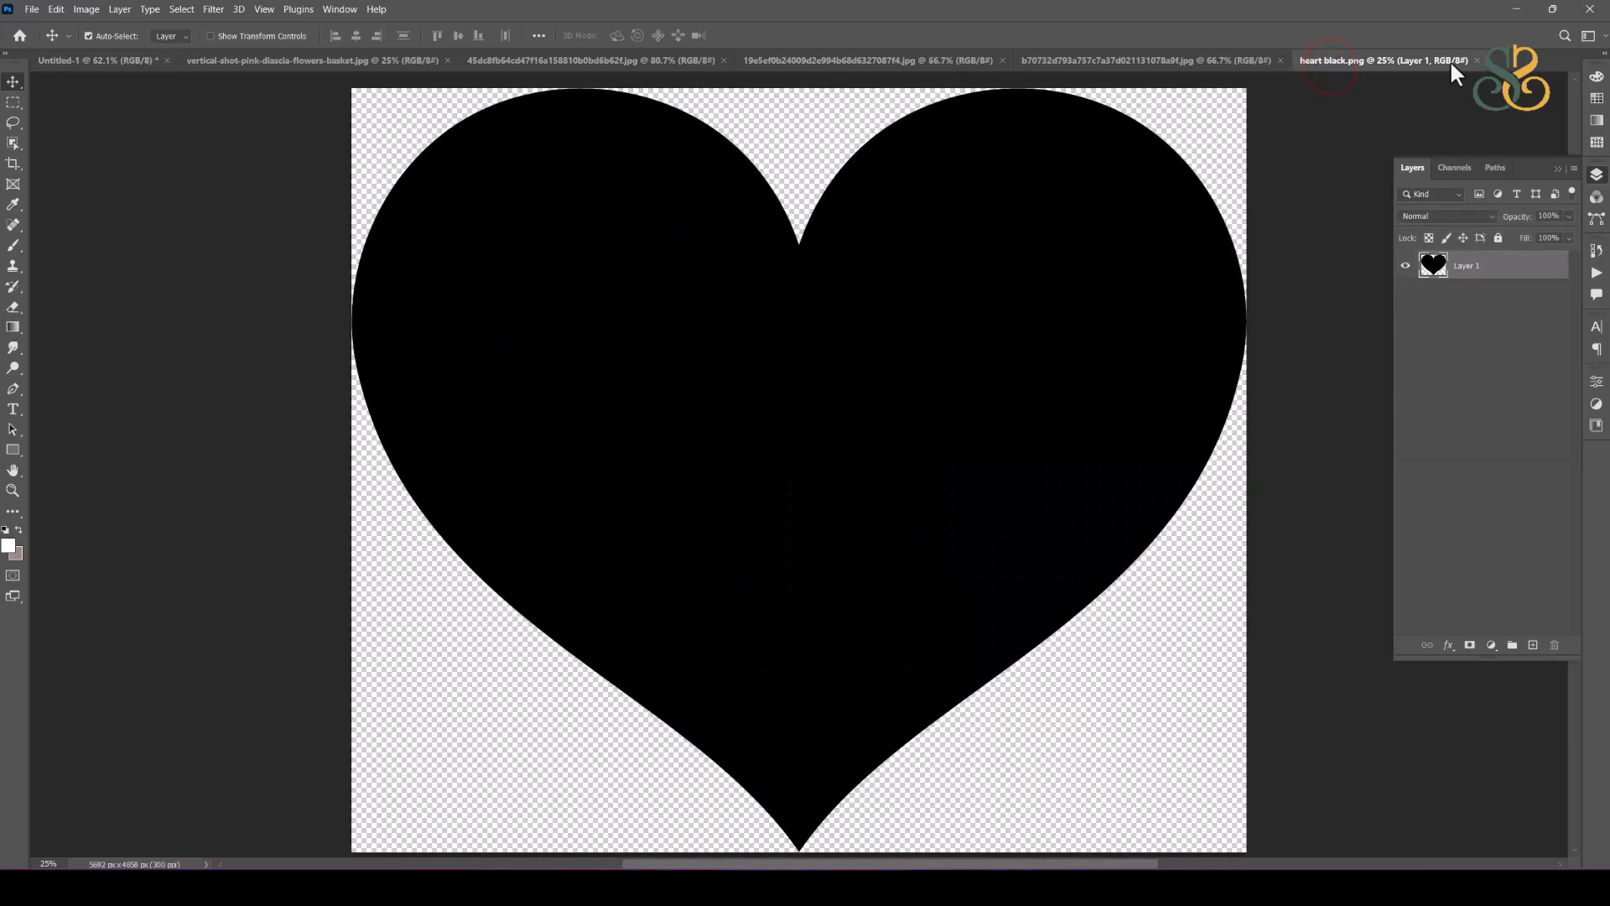
pyautogui.click(1477, 61)
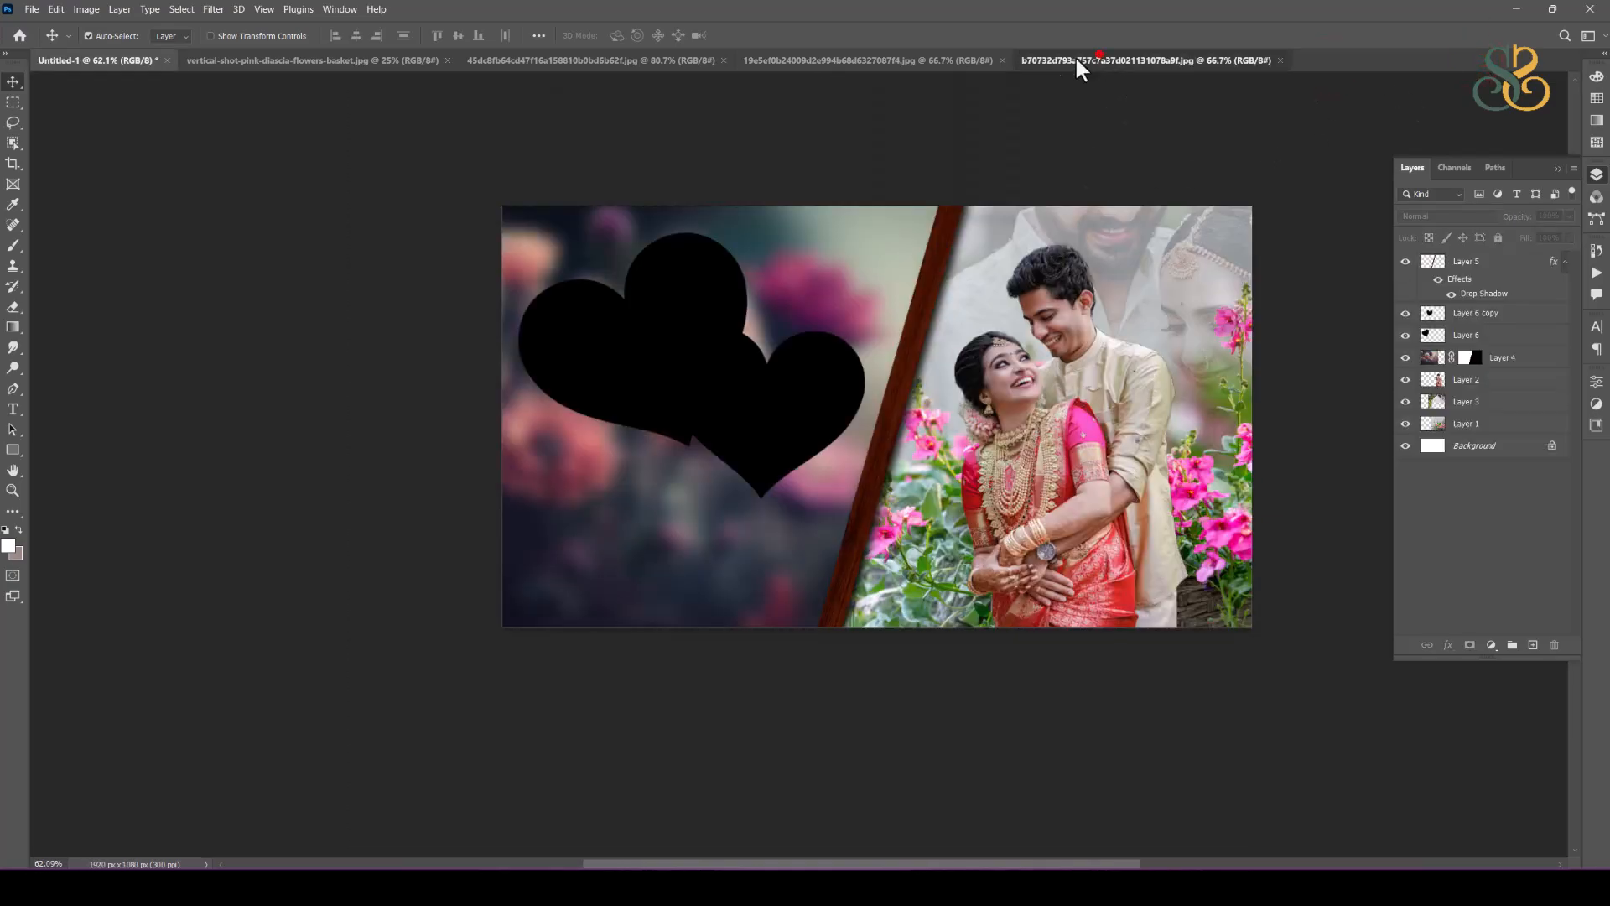
pyautogui.click(1099, 55)
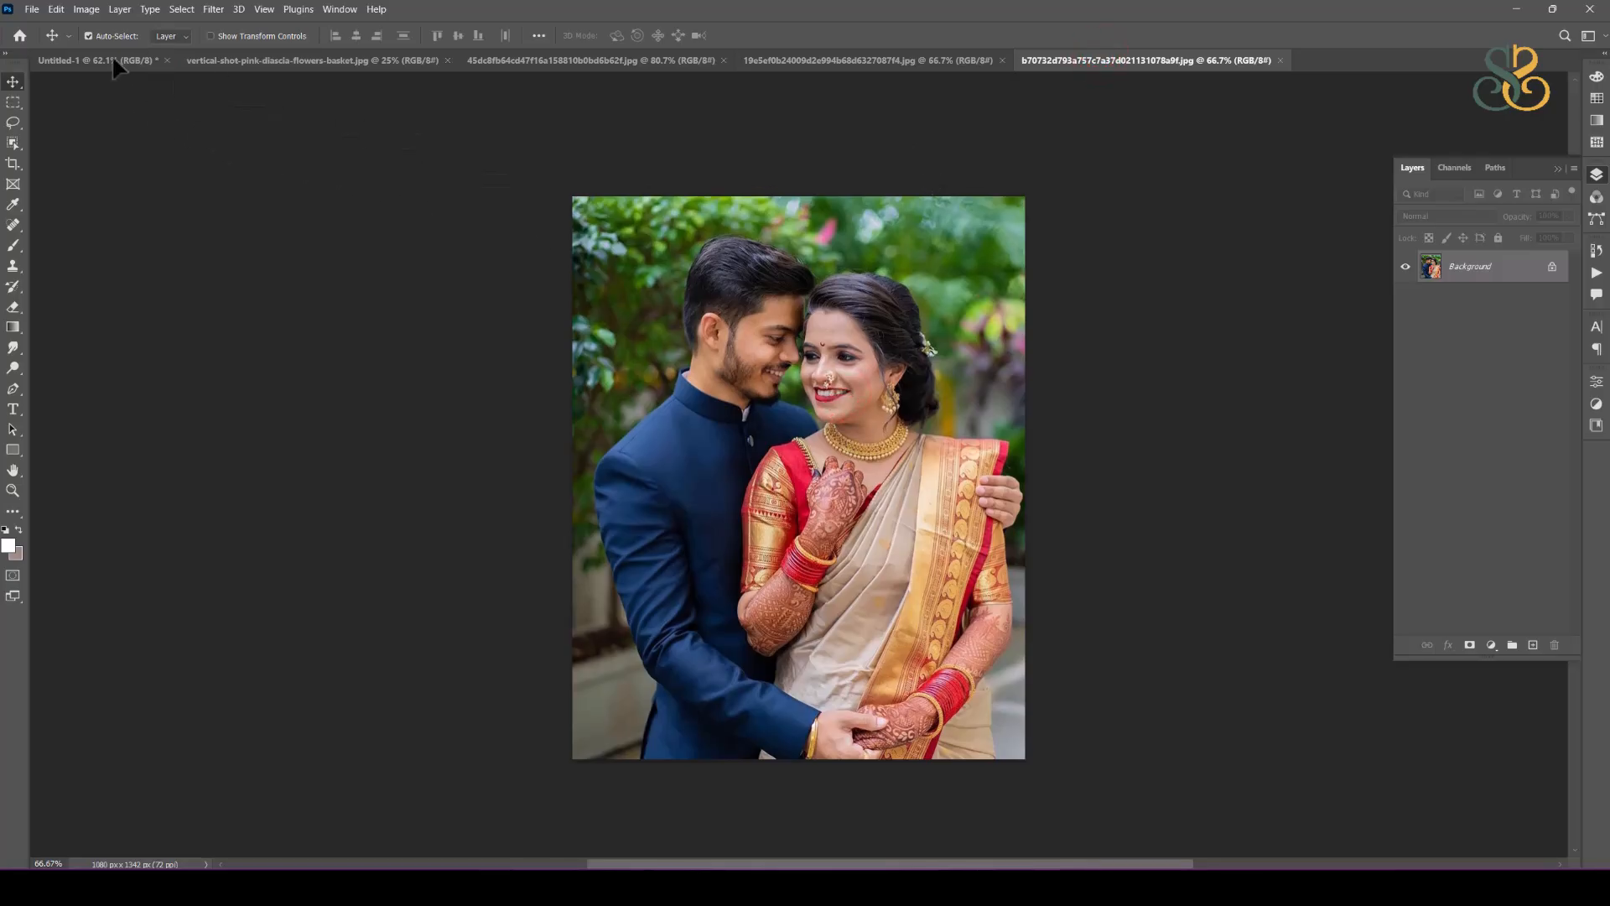
pyautogui.click(112, 58)
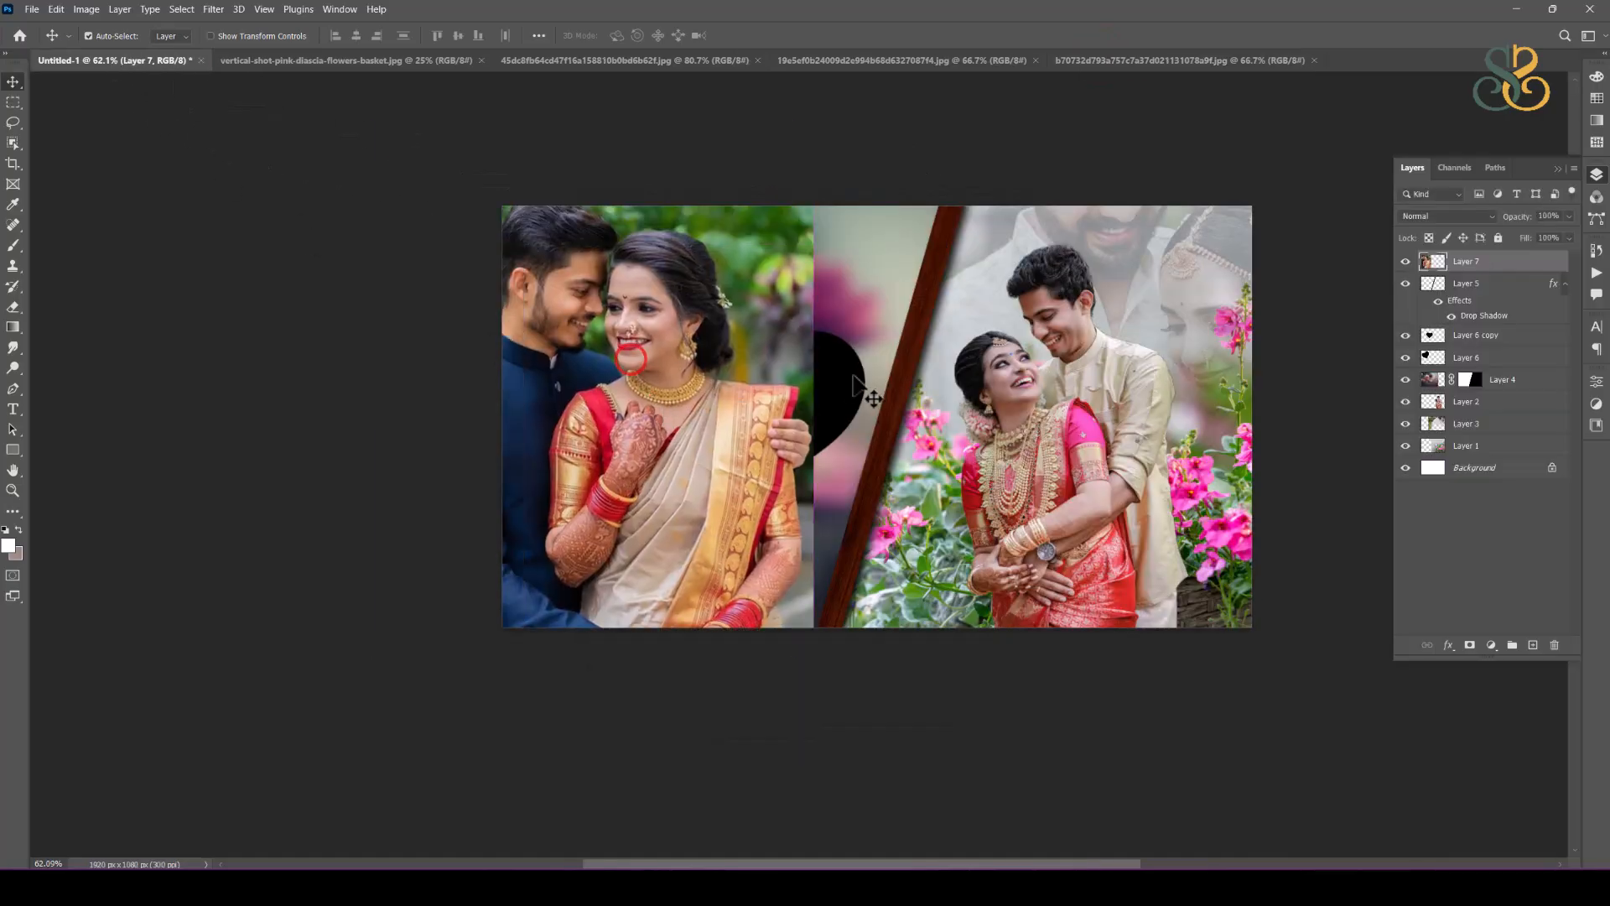
pyautogui.click(855, 371)
pyautogui.moveTo(575, 319); pyautogui.dragTo(812, 453)
# Step: Load the outline of the upper-left black heart as a selection
pyautogui.click(546, 363)
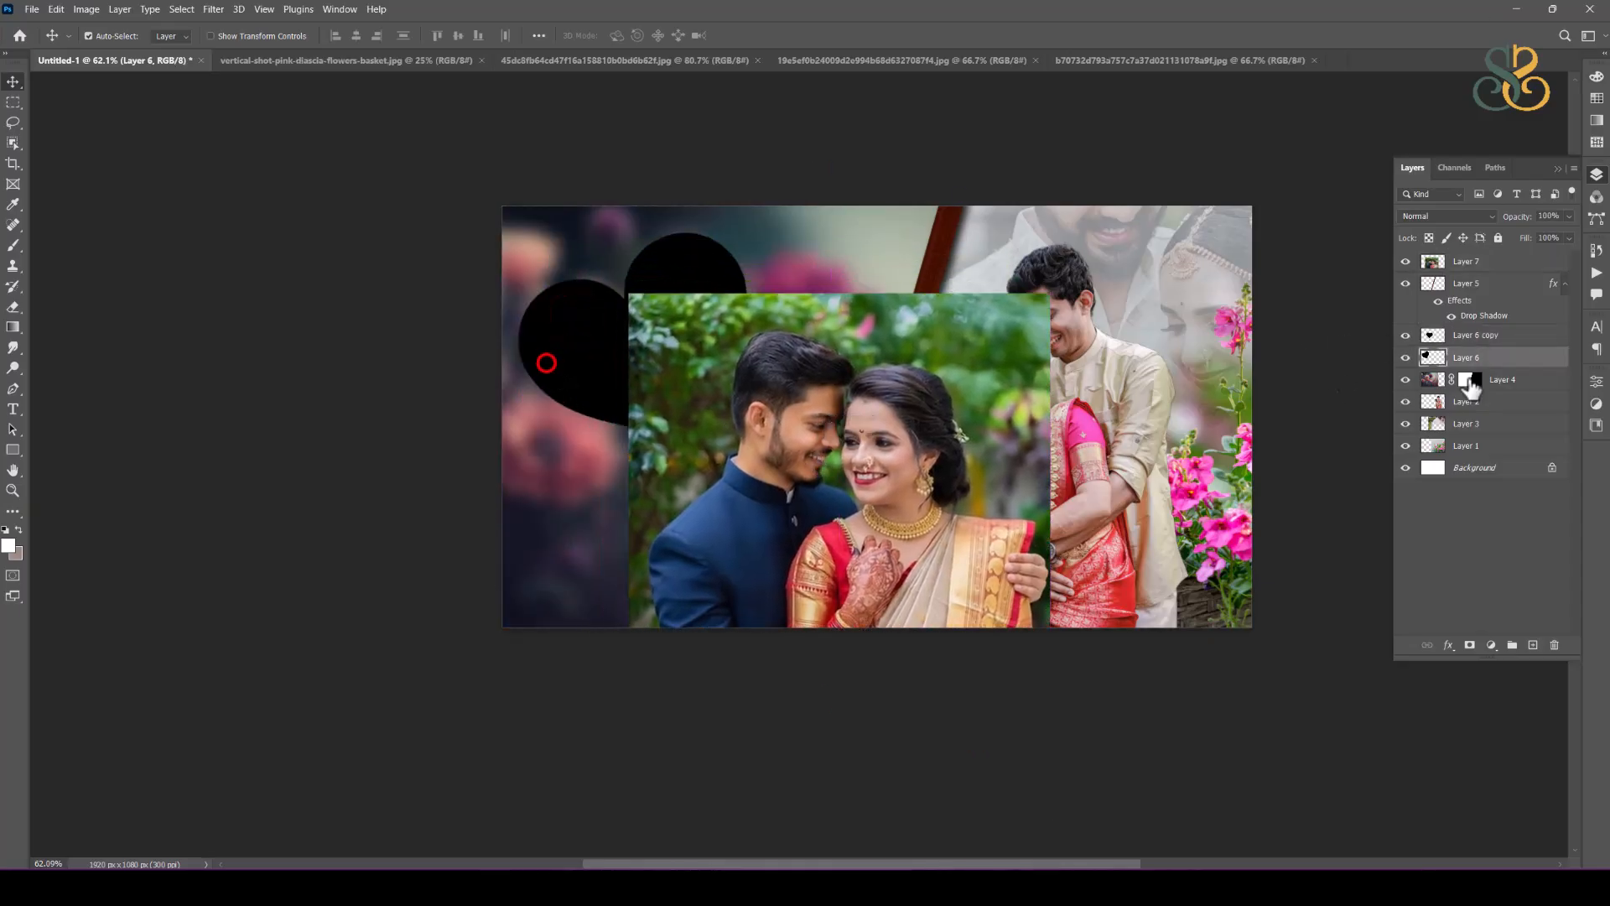
pyautogui.keyDown('ctrl'); pyautogui.click(1427, 357); pyautogui.keyUp('ctrl')
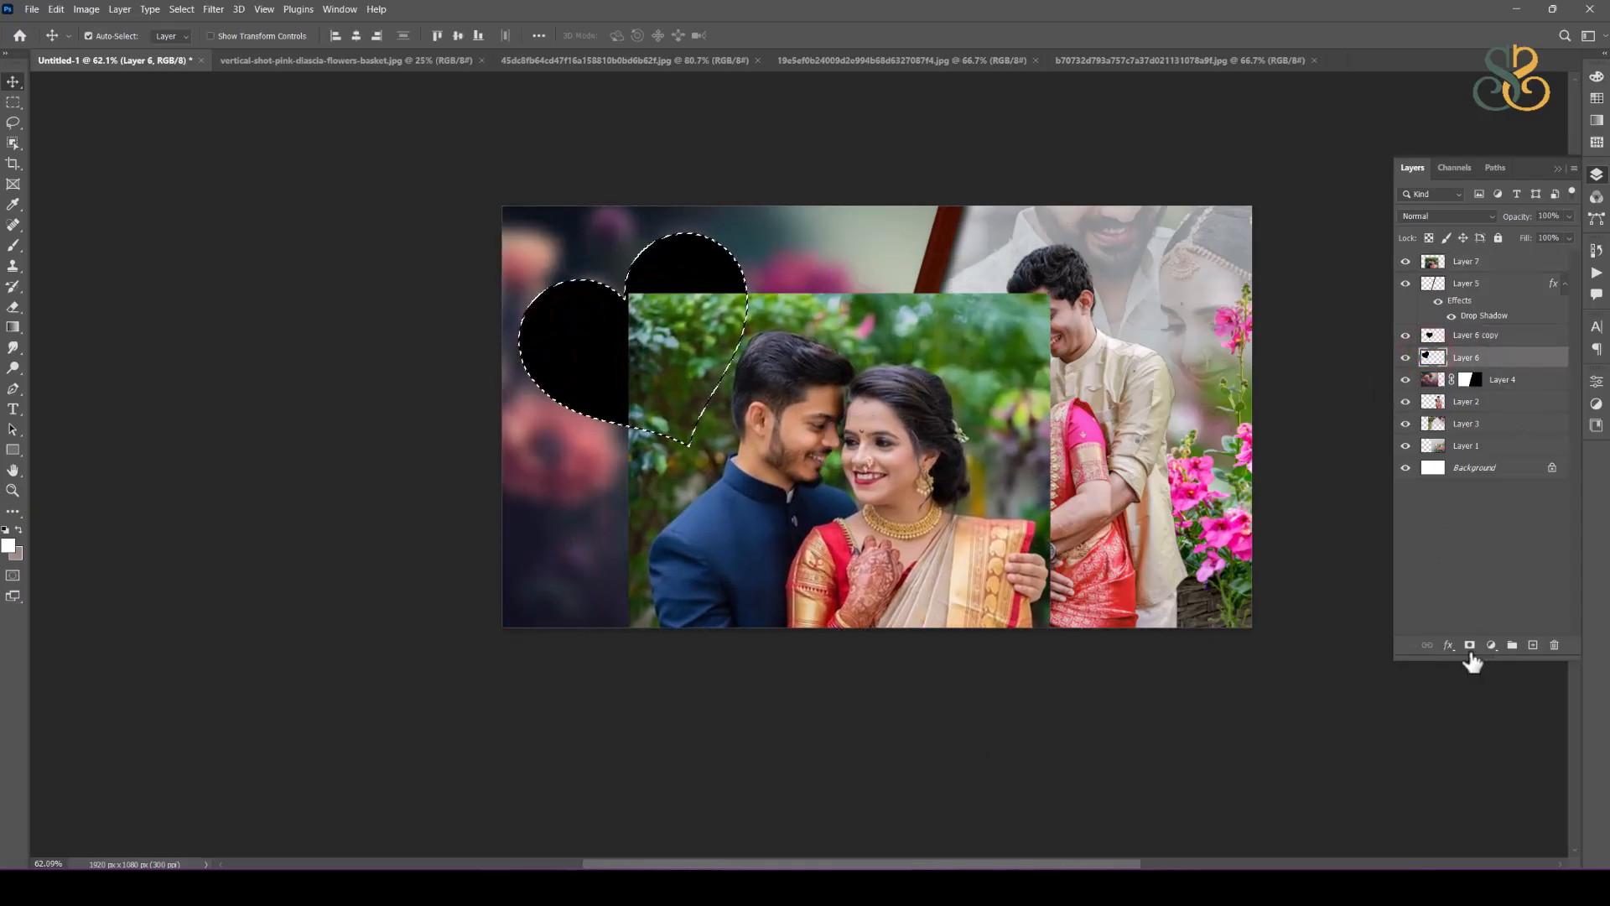
pyautogui.click(1472, 646)
pyautogui.hotkey('ctrl', 'z')
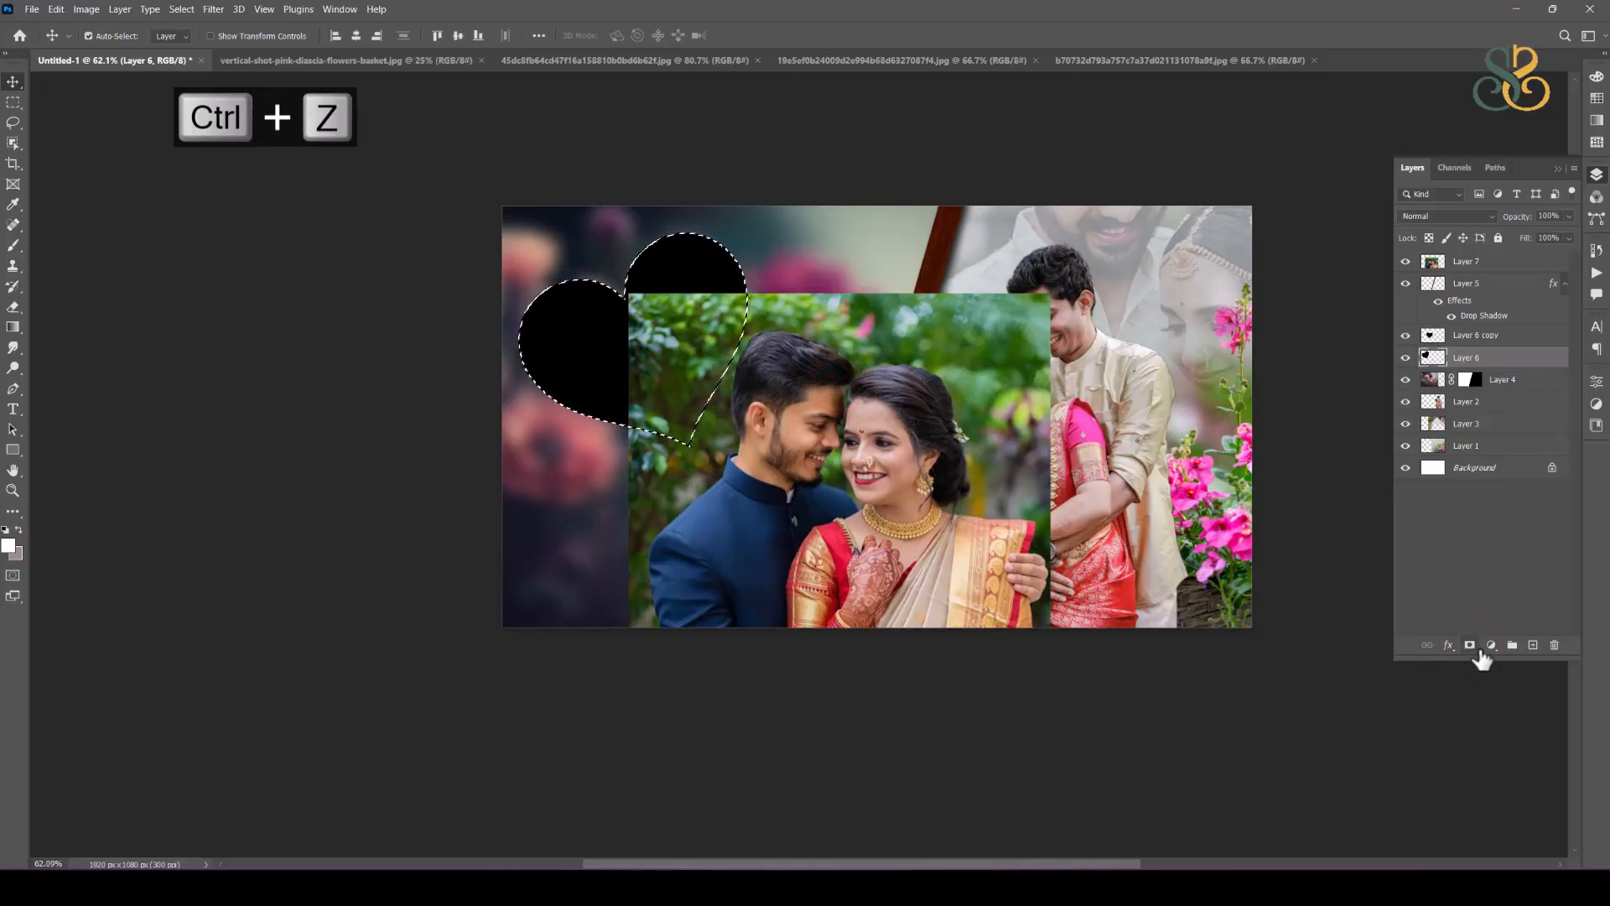
pyautogui.click(1470, 645)
pyautogui.keyDown('ctrl'); pyautogui.click(1432, 358); pyautogui.keyUp('ctrl')
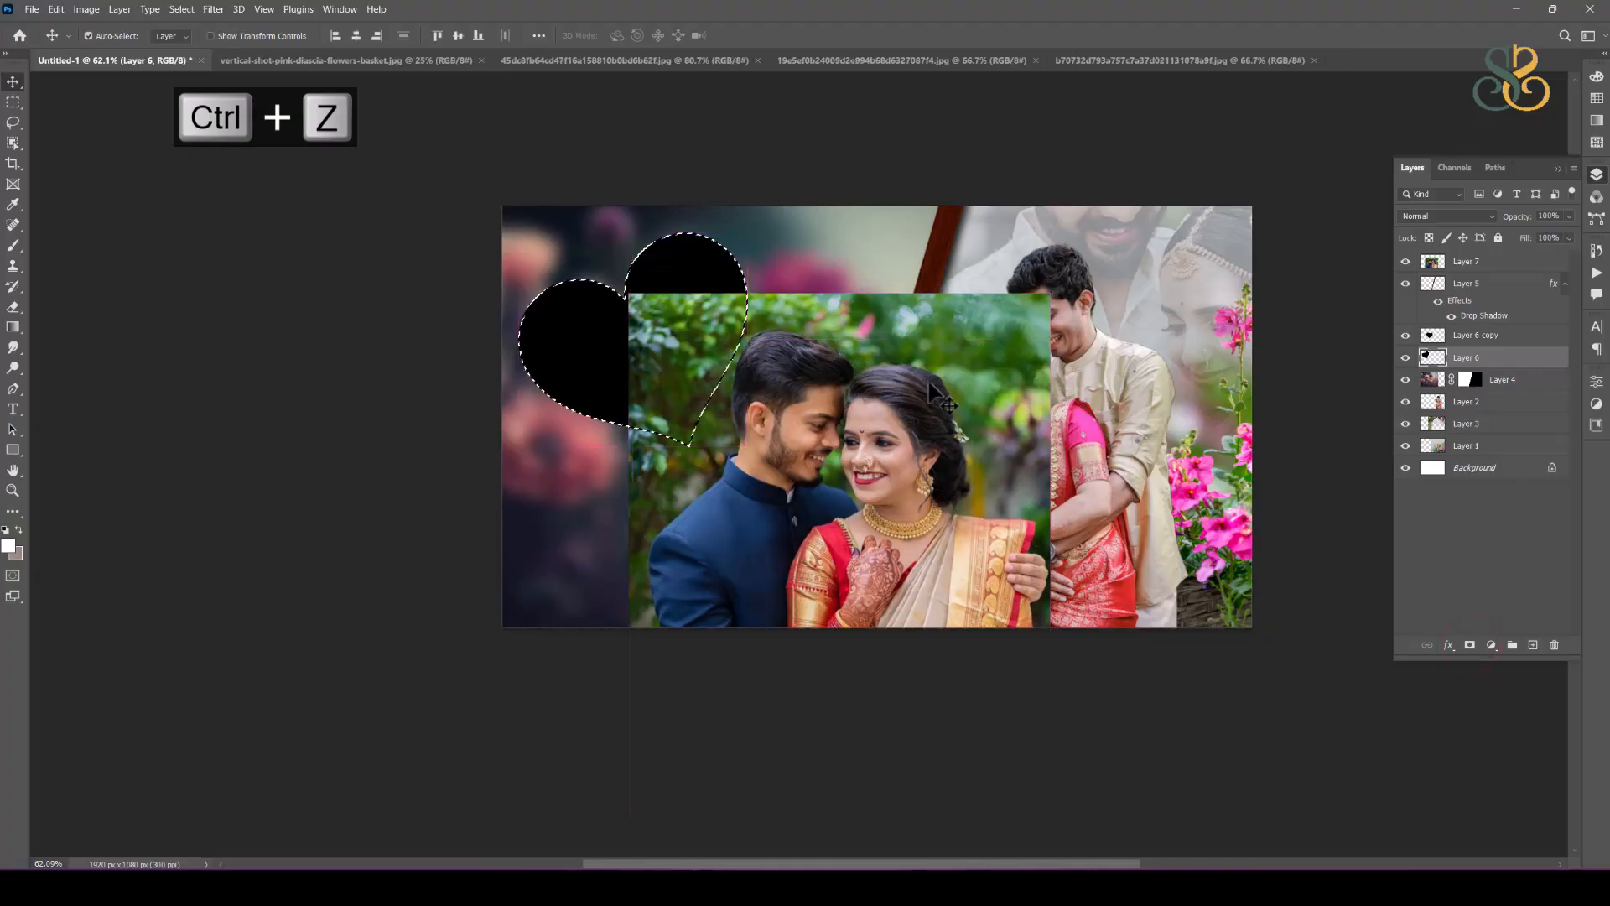
# Step: Mask the photo of the couple with the navy suit using the heart selection and unlink the mask from the photo
pyautogui.click(1475, 261)
pyautogui.click(1470, 645)
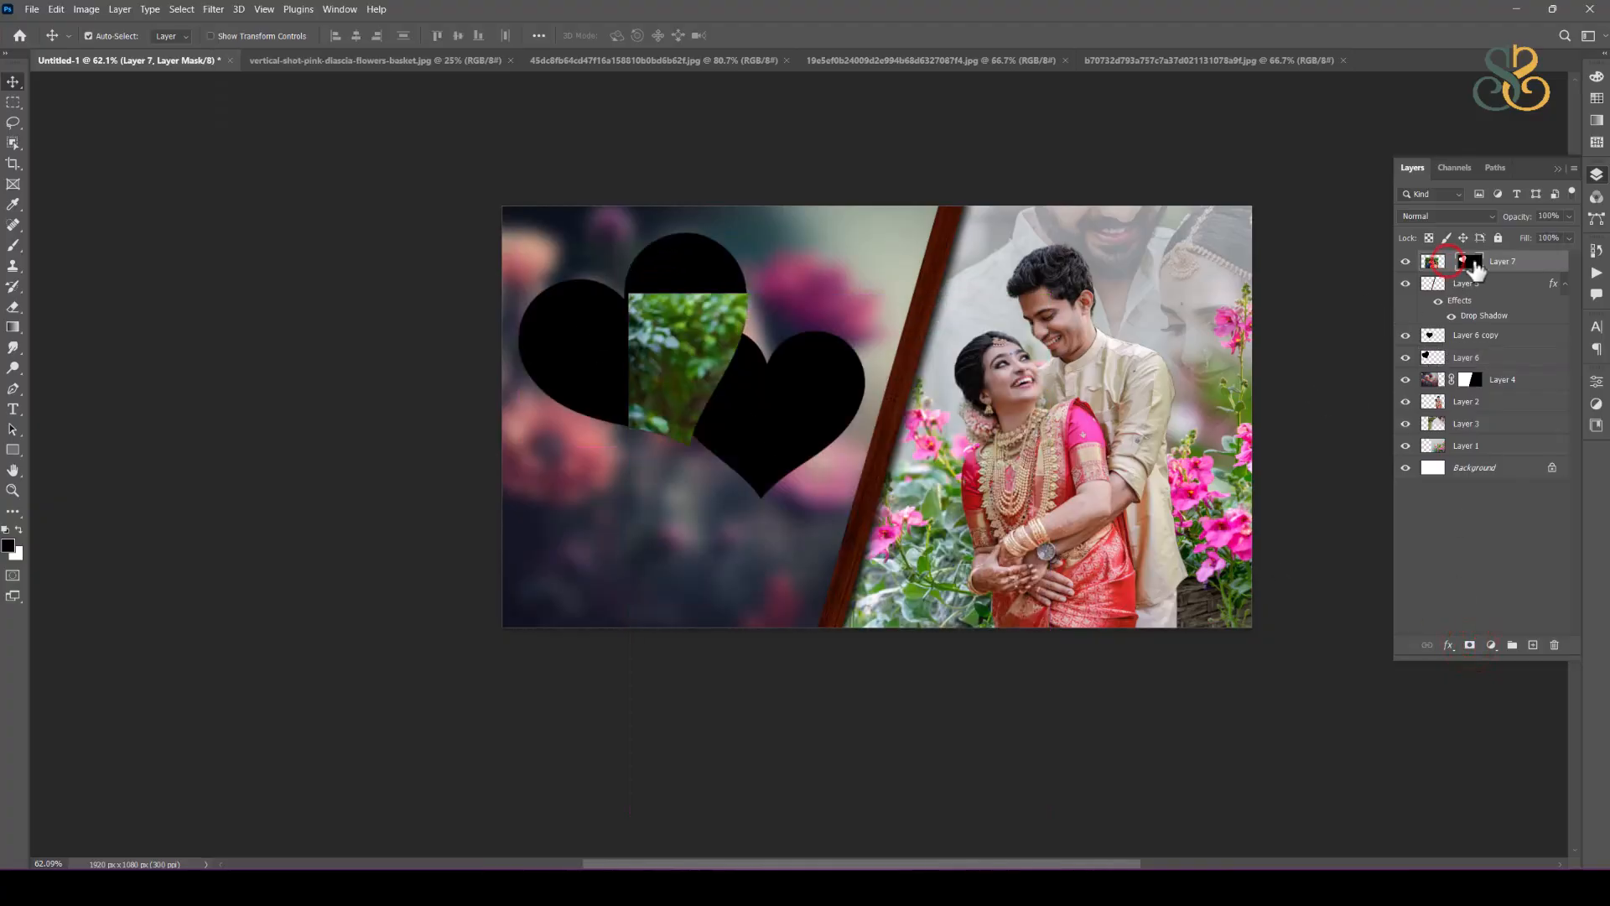
pyautogui.hotkey('ctrl', 't')
pyautogui.moveTo(665, 379); pyautogui.dragTo(830, 417)
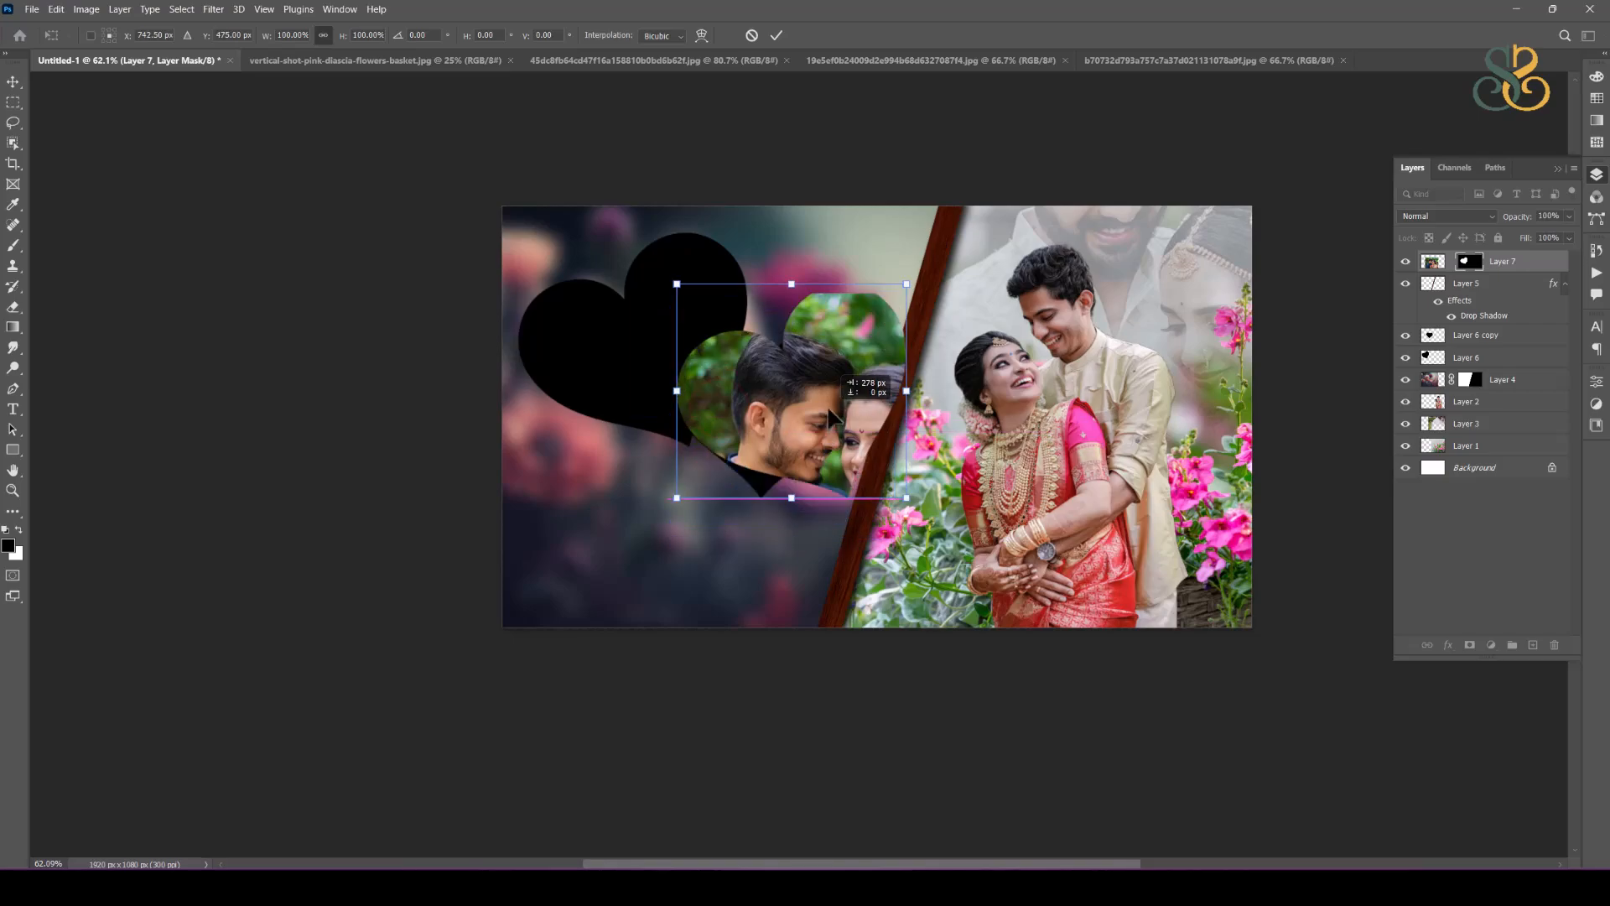
pyautogui.hotkey('ctrl', 'z')
pyautogui.hotkey('ctrl', 'z')
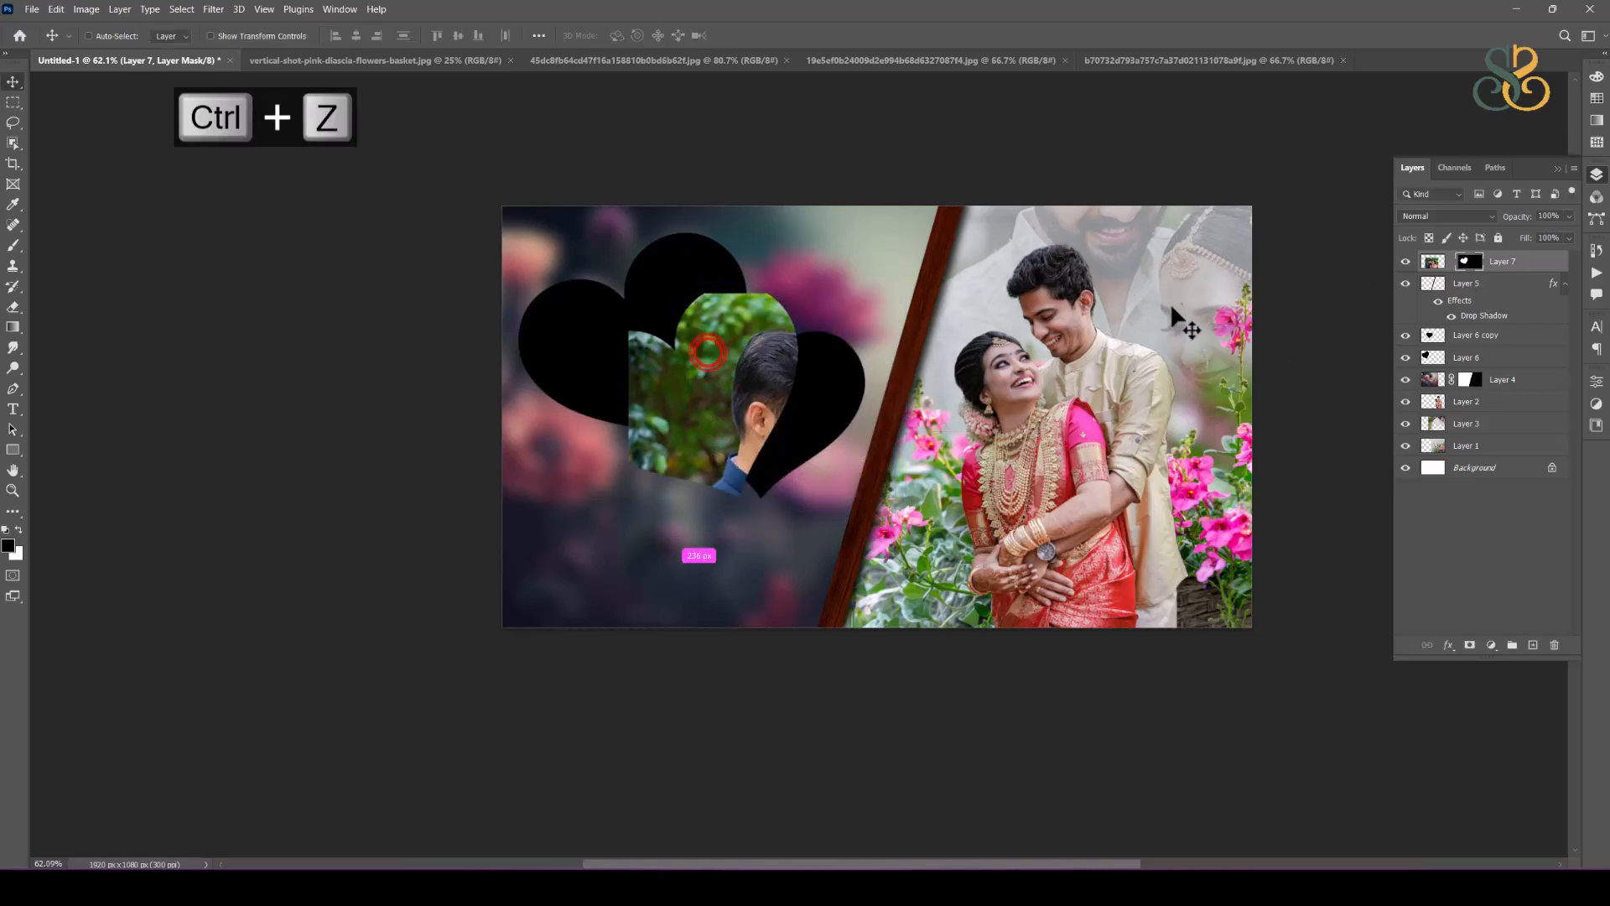
# Step: Scale the navy-suit couple photo to about 67.5% inside its unlinked mask and position both faces within the upper-left heart
pyautogui.click(1436, 263)
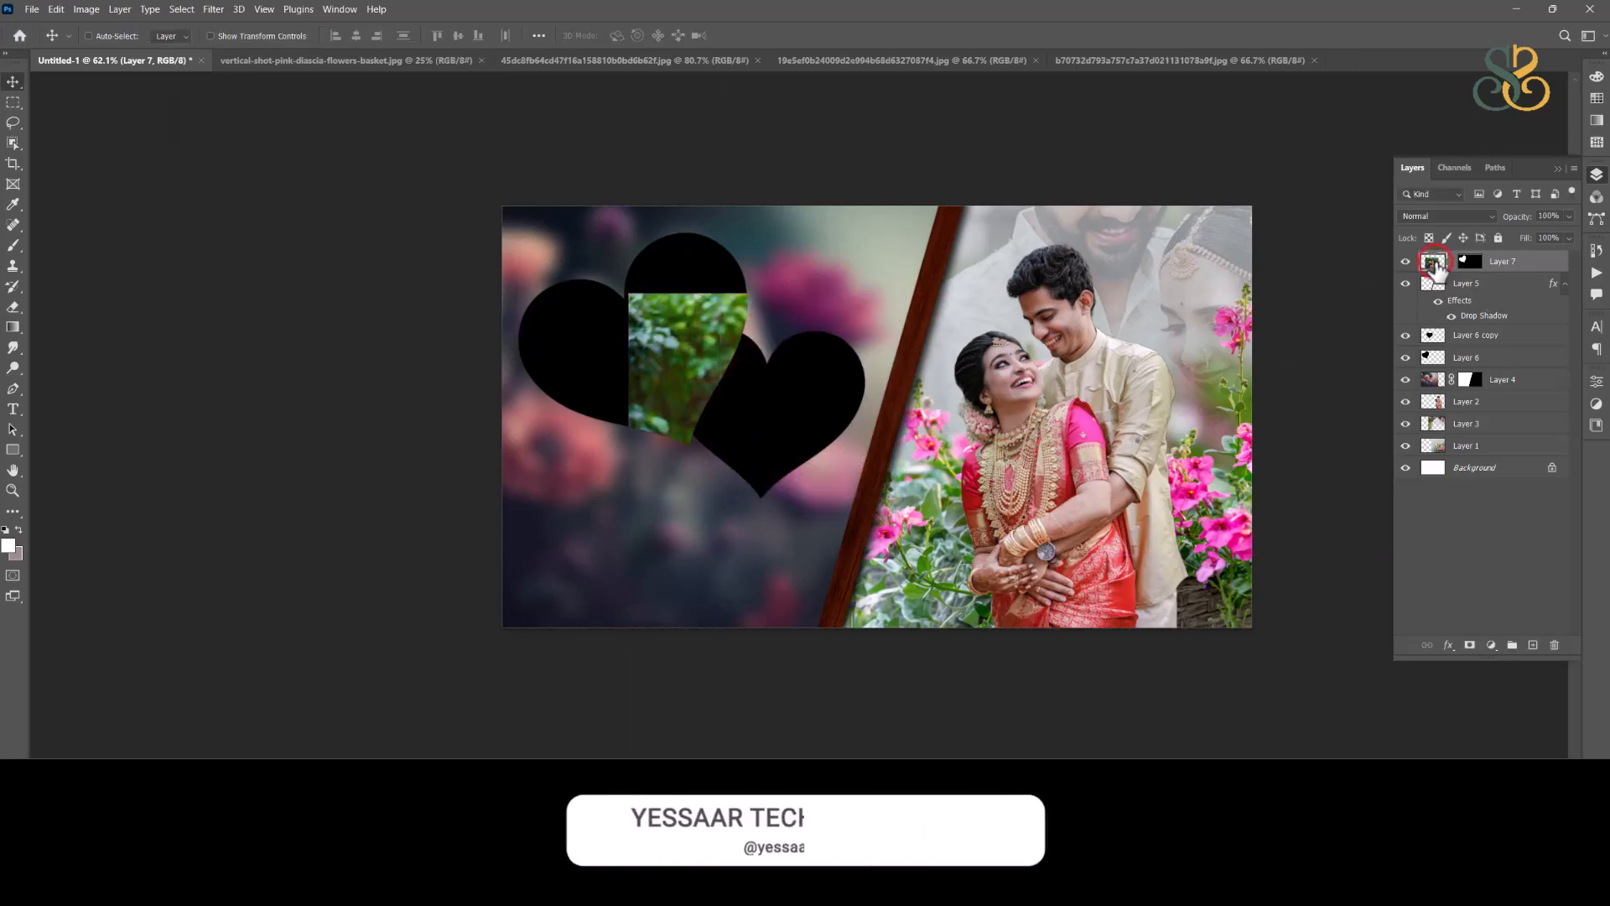
pyautogui.hotkey('ctrl', 't')
pyautogui.moveTo(747, 327); pyautogui.dragTo(573, 240)
pyautogui.moveTo(878, 731); pyautogui.dragTo(782, 578)
pyautogui.moveTo(757, 480); pyautogui.dragTo(775, 372)
pyautogui.moveTo(686, 344); pyautogui.dragTo(677, 378)
pyautogui.moveTo(641, 547); pyautogui.dragTo(640, 591)
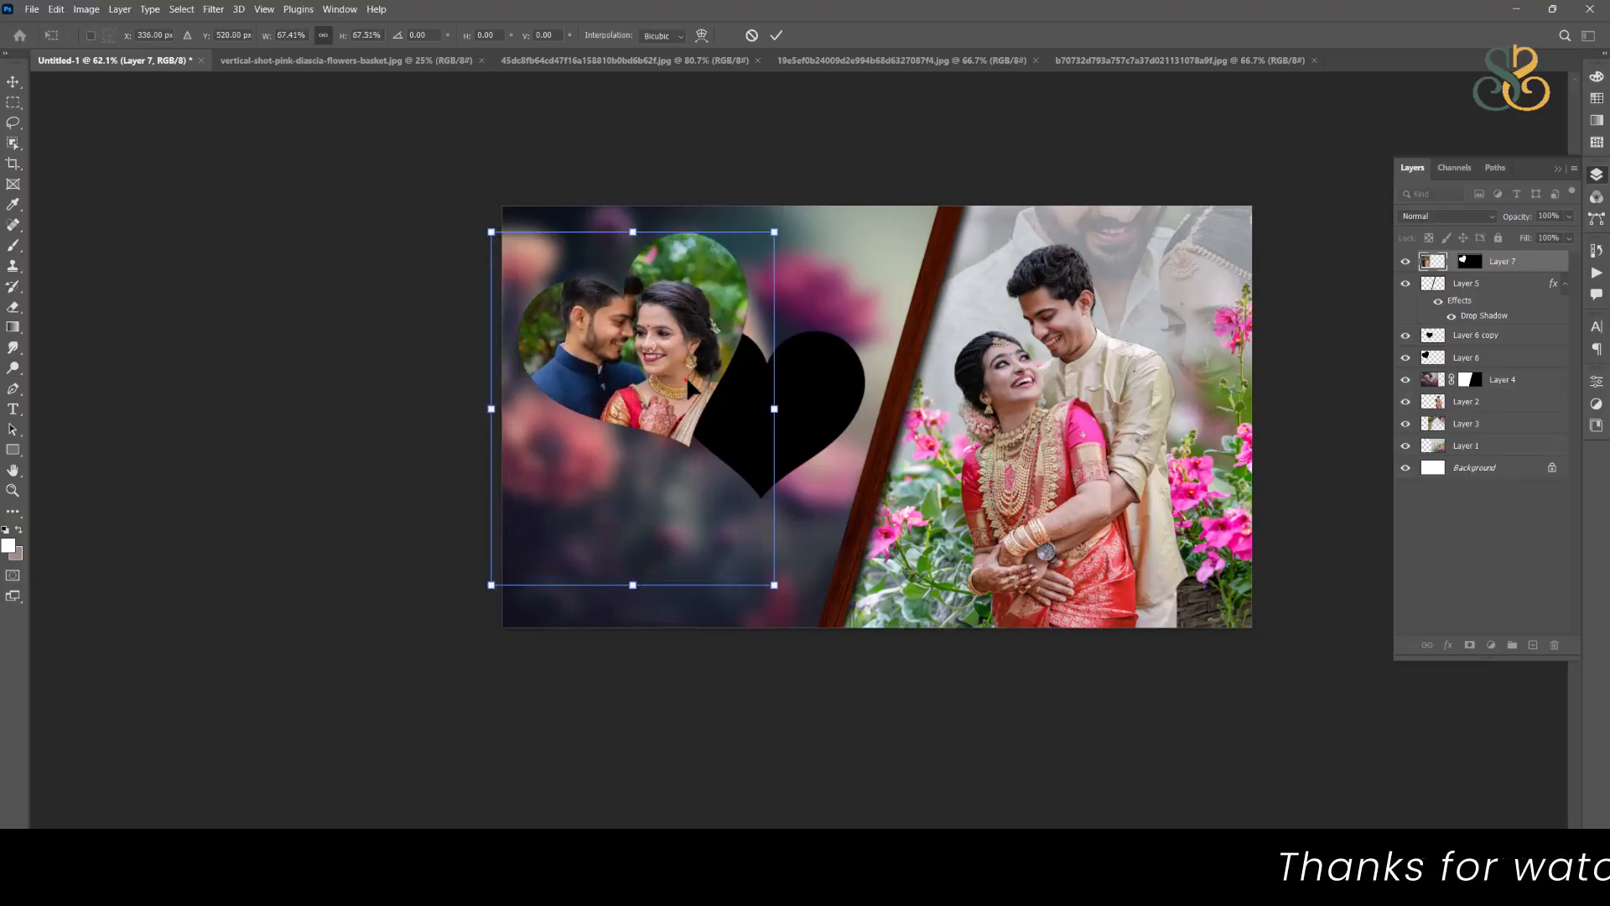
pyautogui.moveTo(684, 382); pyautogui.dragTo(694, 381)
pyautogui.doubleClick(693, 381)
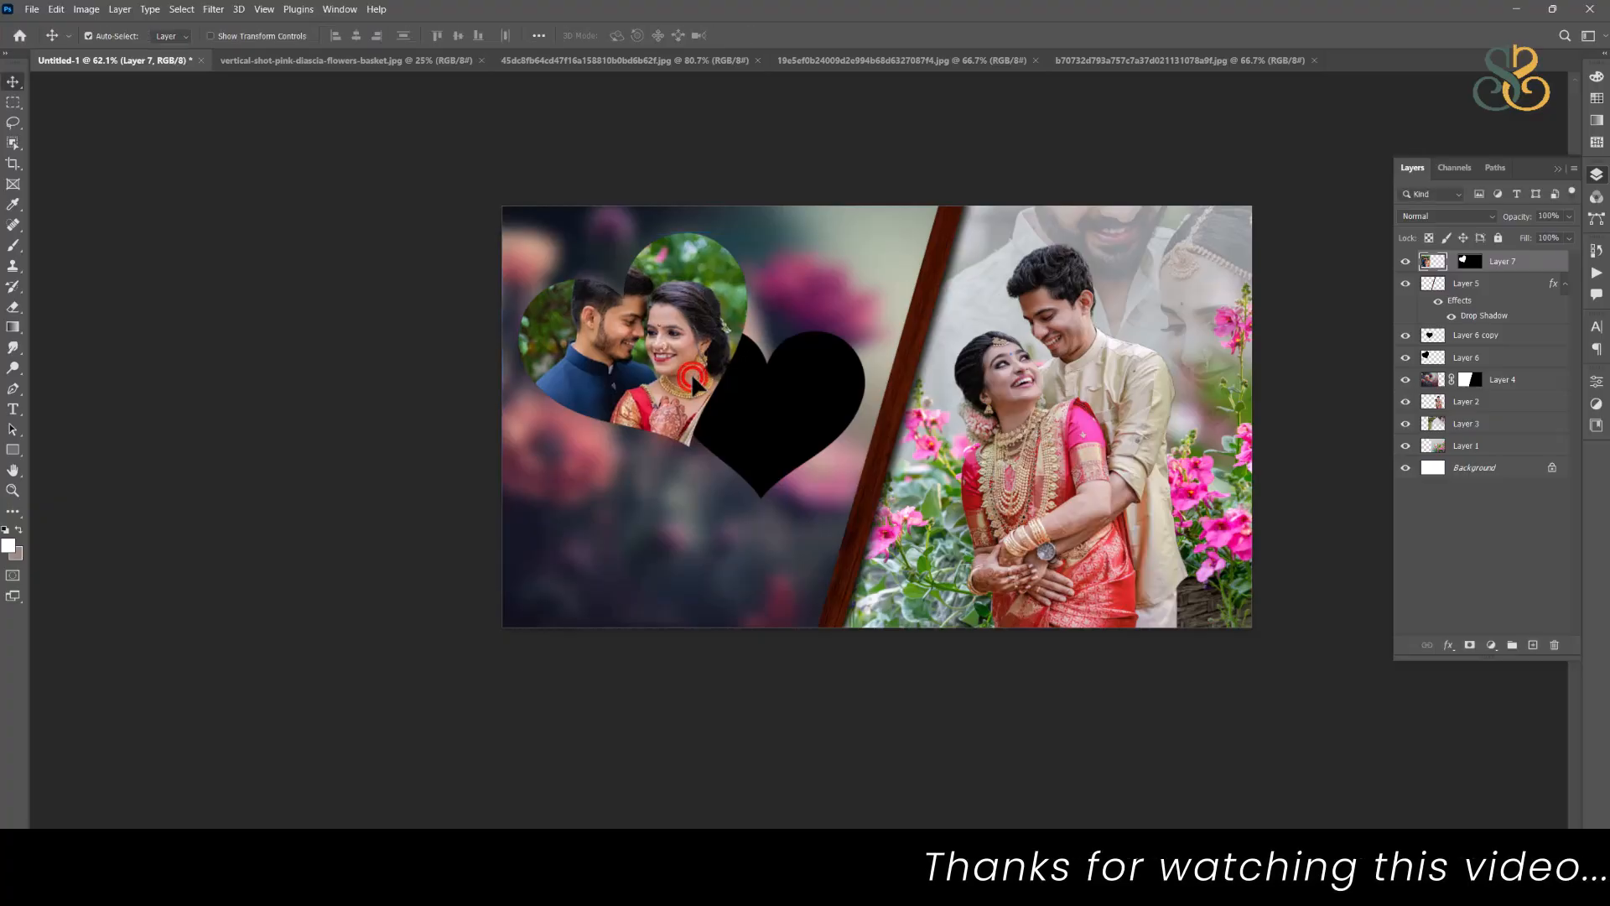
pyautogui.click(1472, 263)
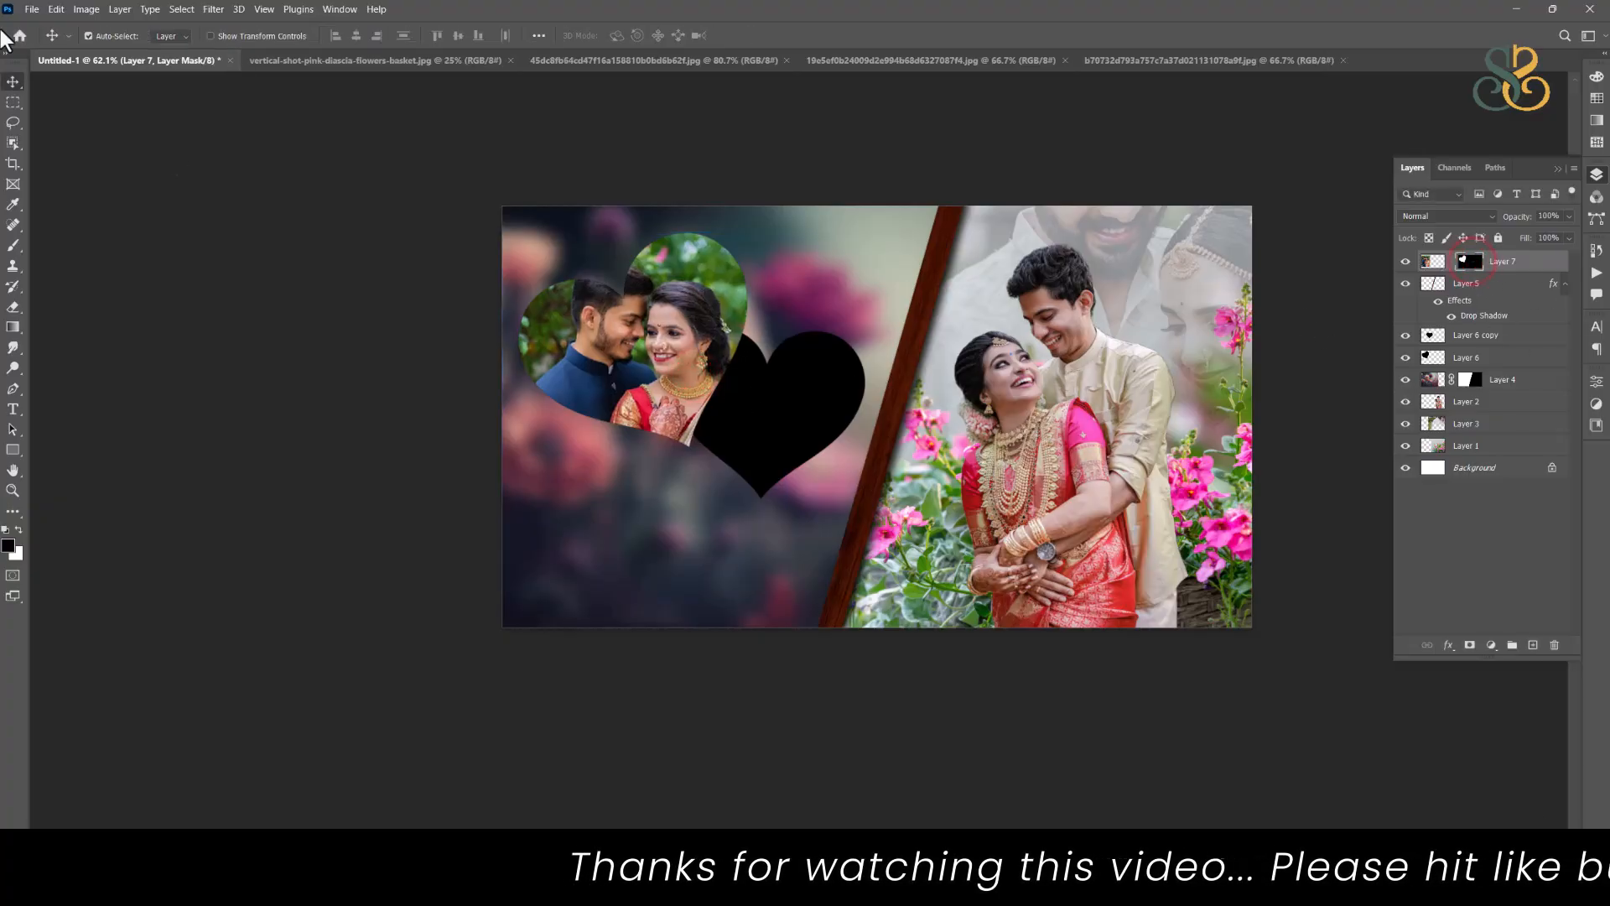
pyautogui.click(1557, 261)
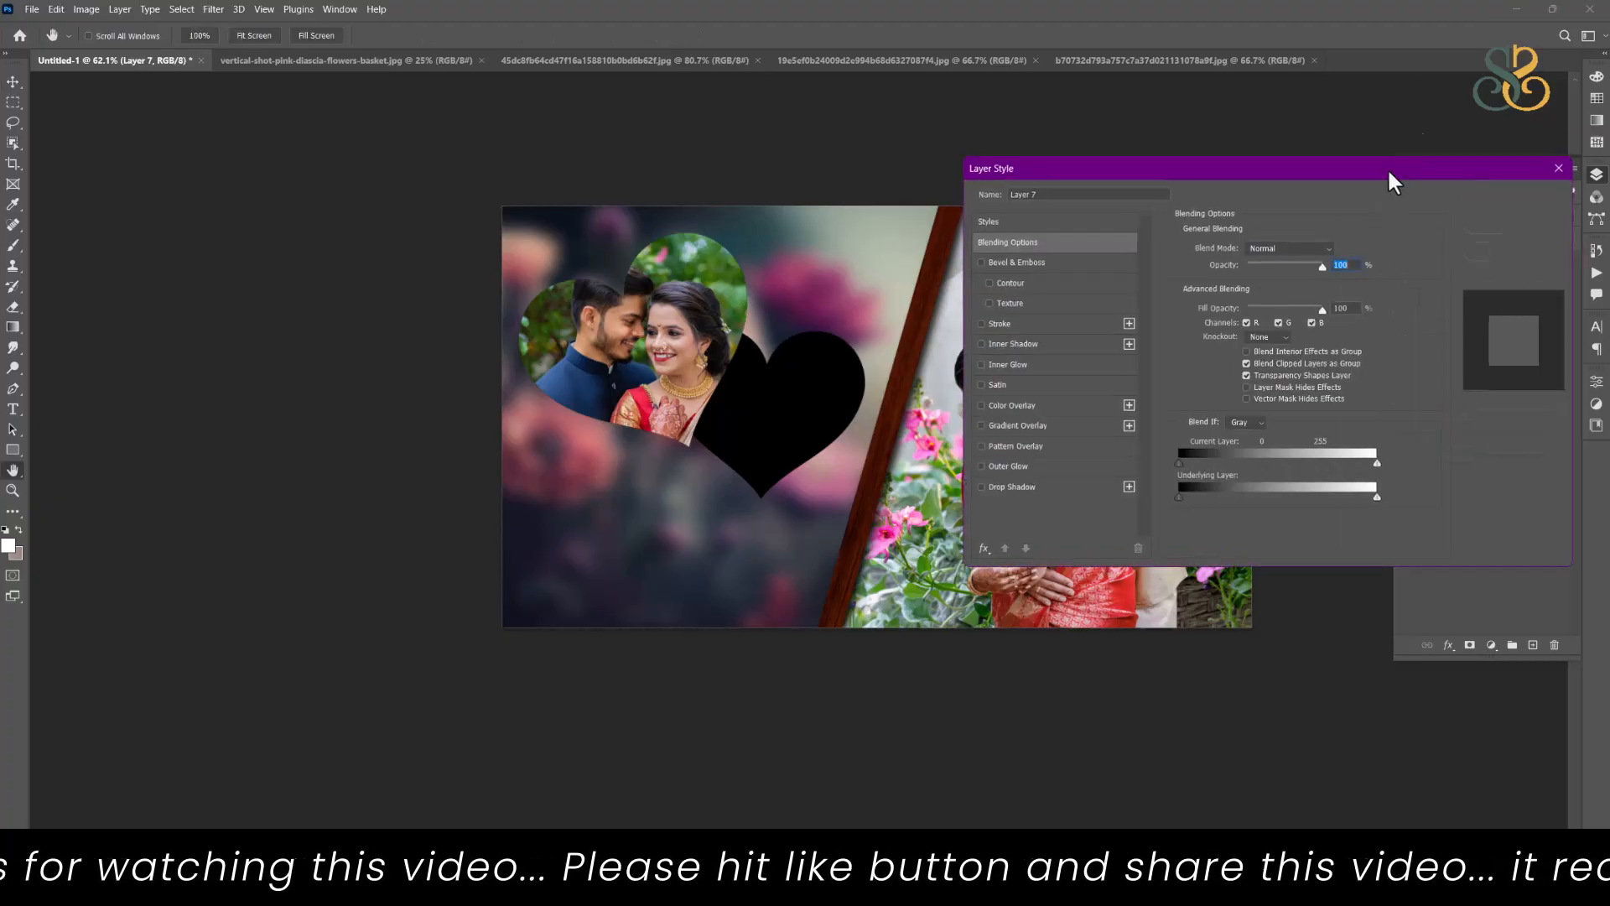
pyautogui.click(1519, 224)
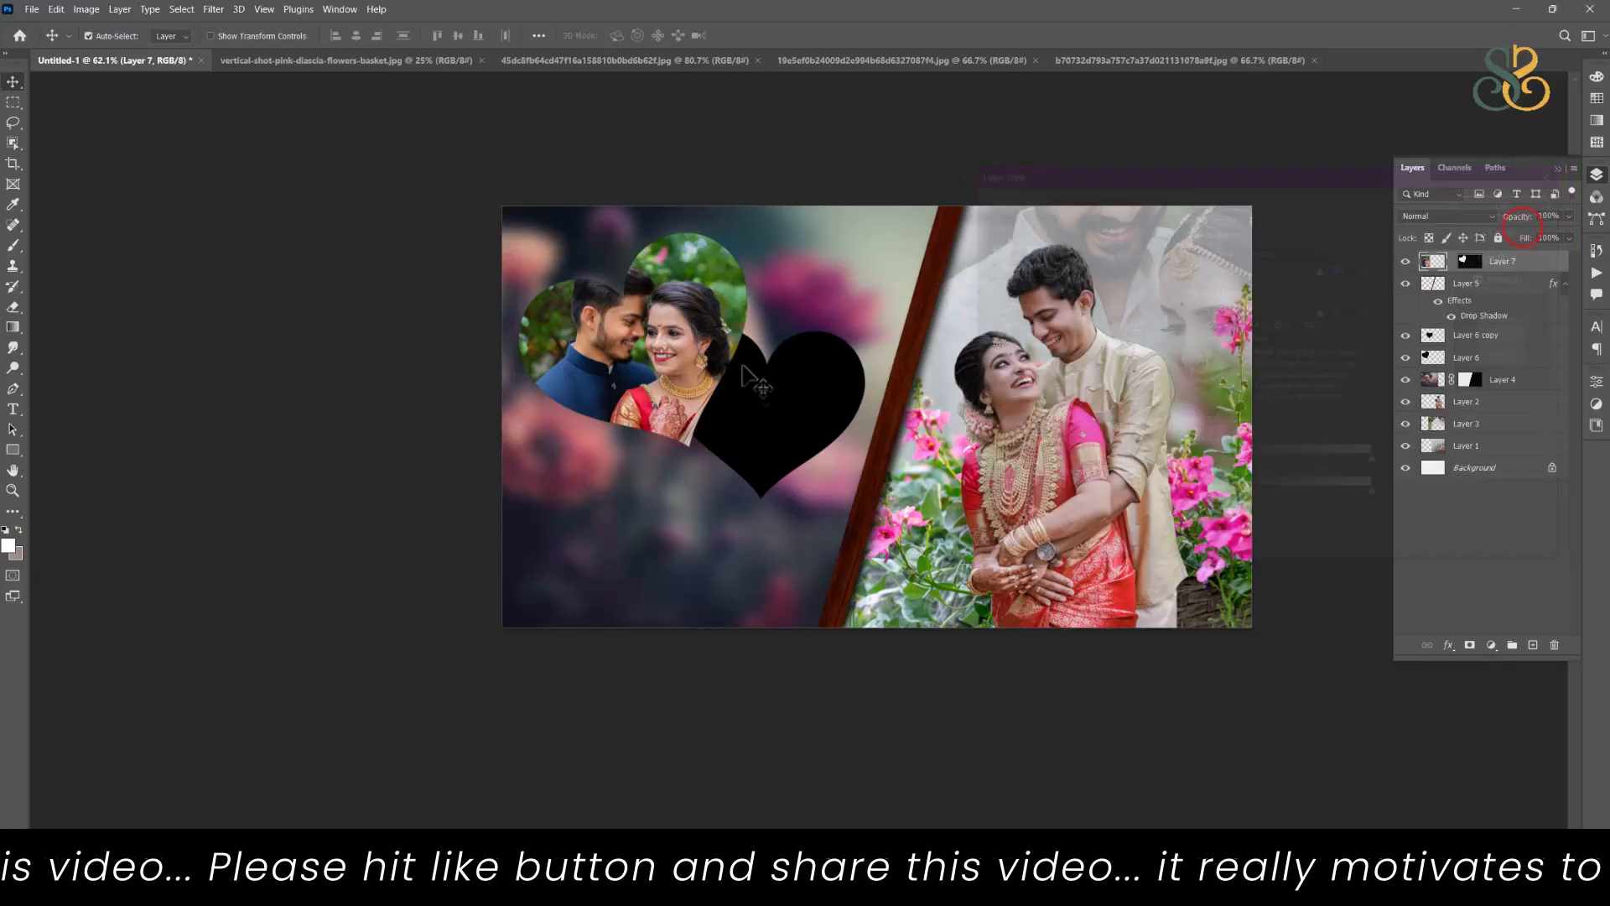
# Step: Bring the lower-right black heart to the front and move it below the photo heart, near the spread's left edge
pyautogui.keyDown('ctrl'); pyautogui.click(779, 387); pyautogui.keyUp('ctrl')
pyautogui.hotkey('ctrl', 'shift', ']')
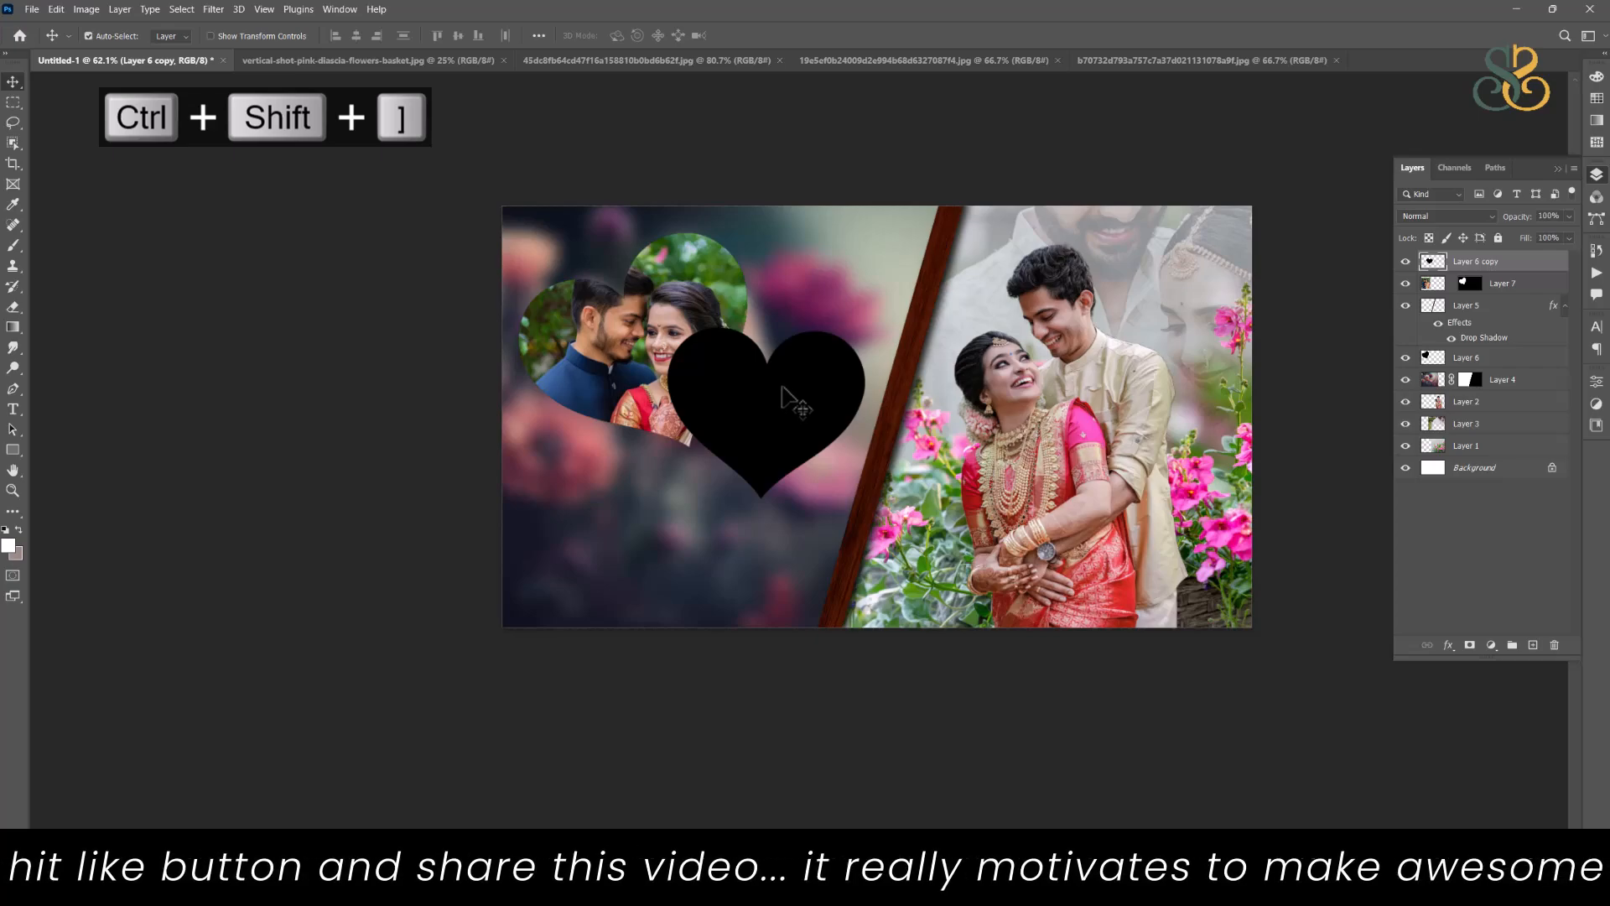
pyautogui.moveTo(777, 397); pyautogui.dragTo(631, 469)
# Step: Link the couple photo to its heart mask, move them right toward the divider, and delete the black heart left behind
pyautogui.moveTo(699, 304); pyautogui.dragTo(787, 309)
pyautogui.hotkey('ctrl', 'z')
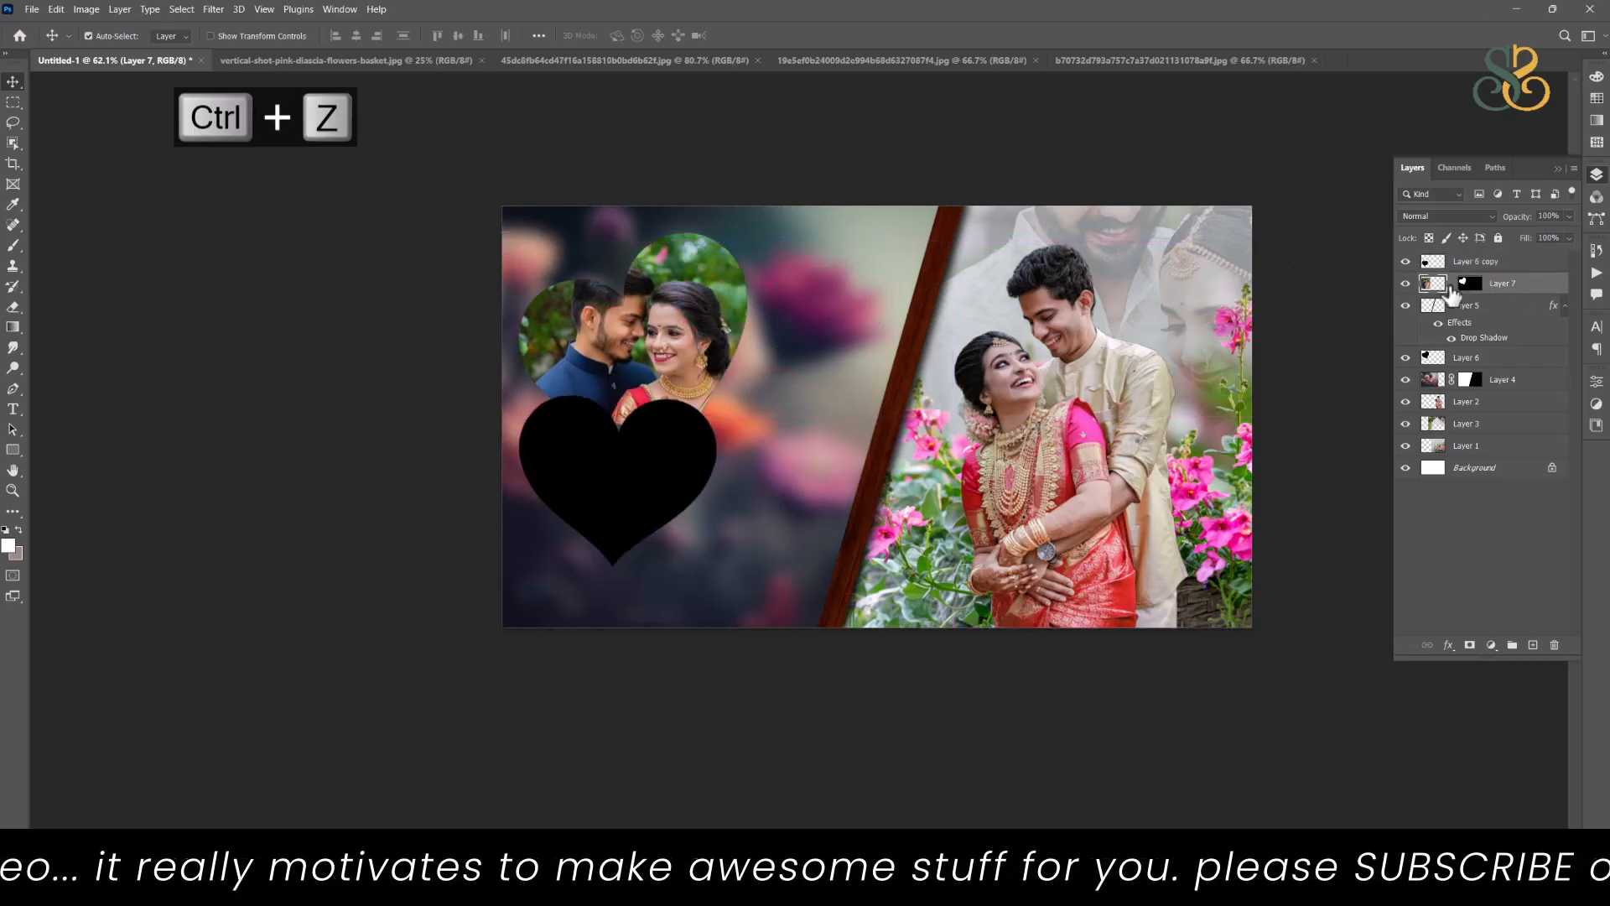
pyautogui.moveTo(683, 319); pyautogui.dragTo(814, 315)
pyautogui.moveTo(579, 329); pyautogui.dragTo(538, 320)
pyautogui.press('Delete')
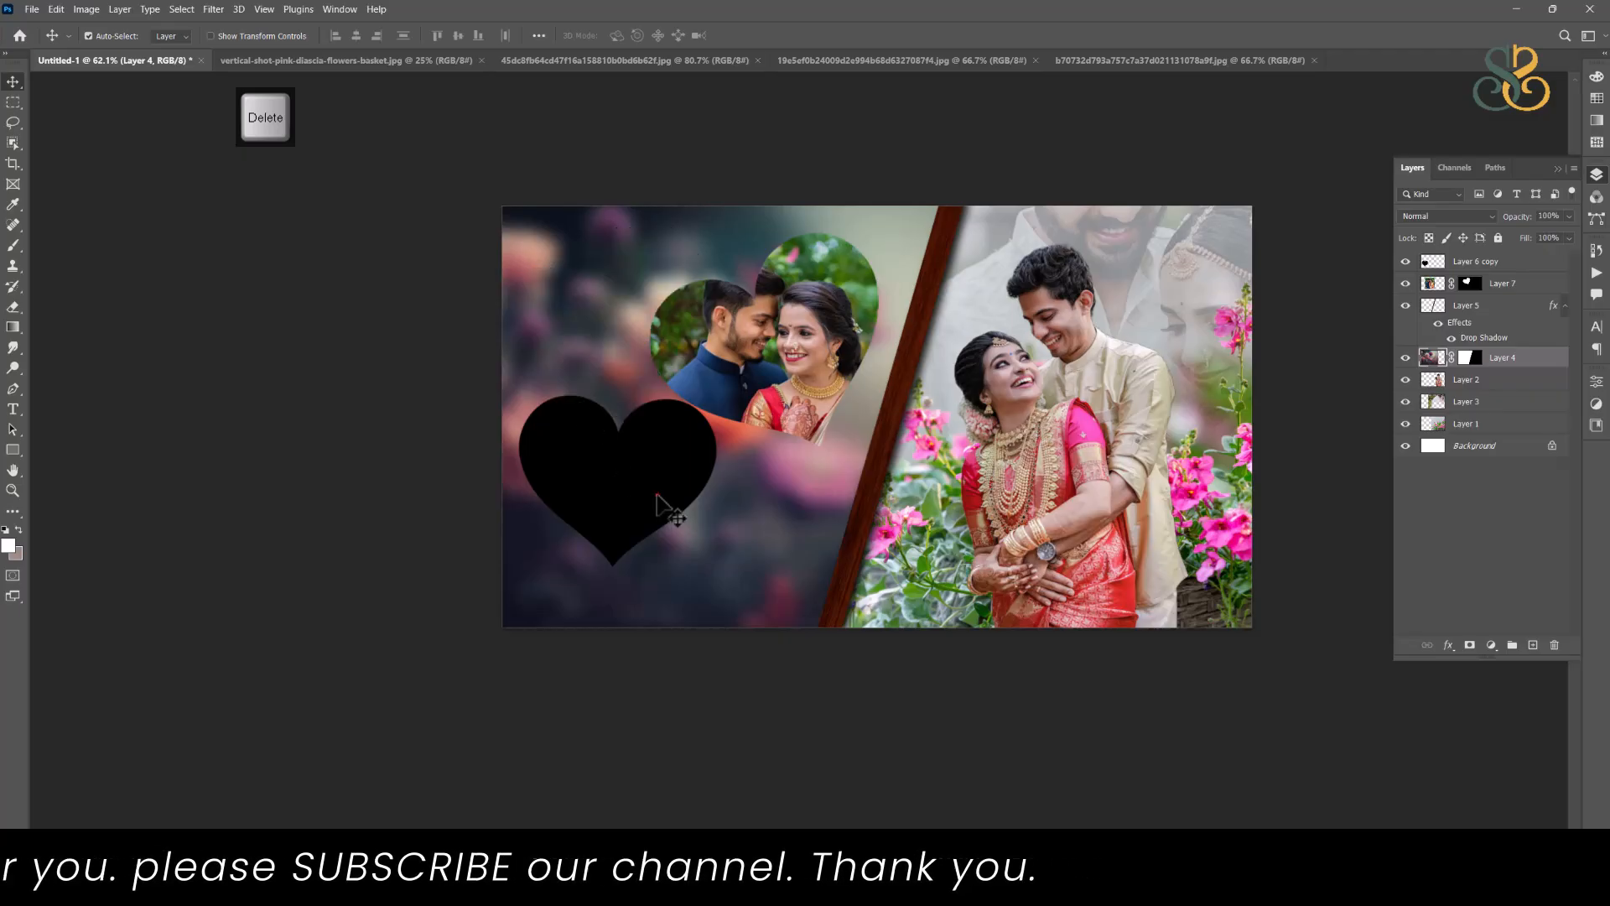
pyautogui.click(657, 495)
pyautogui.click(849, 343)
pyautogui.hotkey('ctrl', 't')
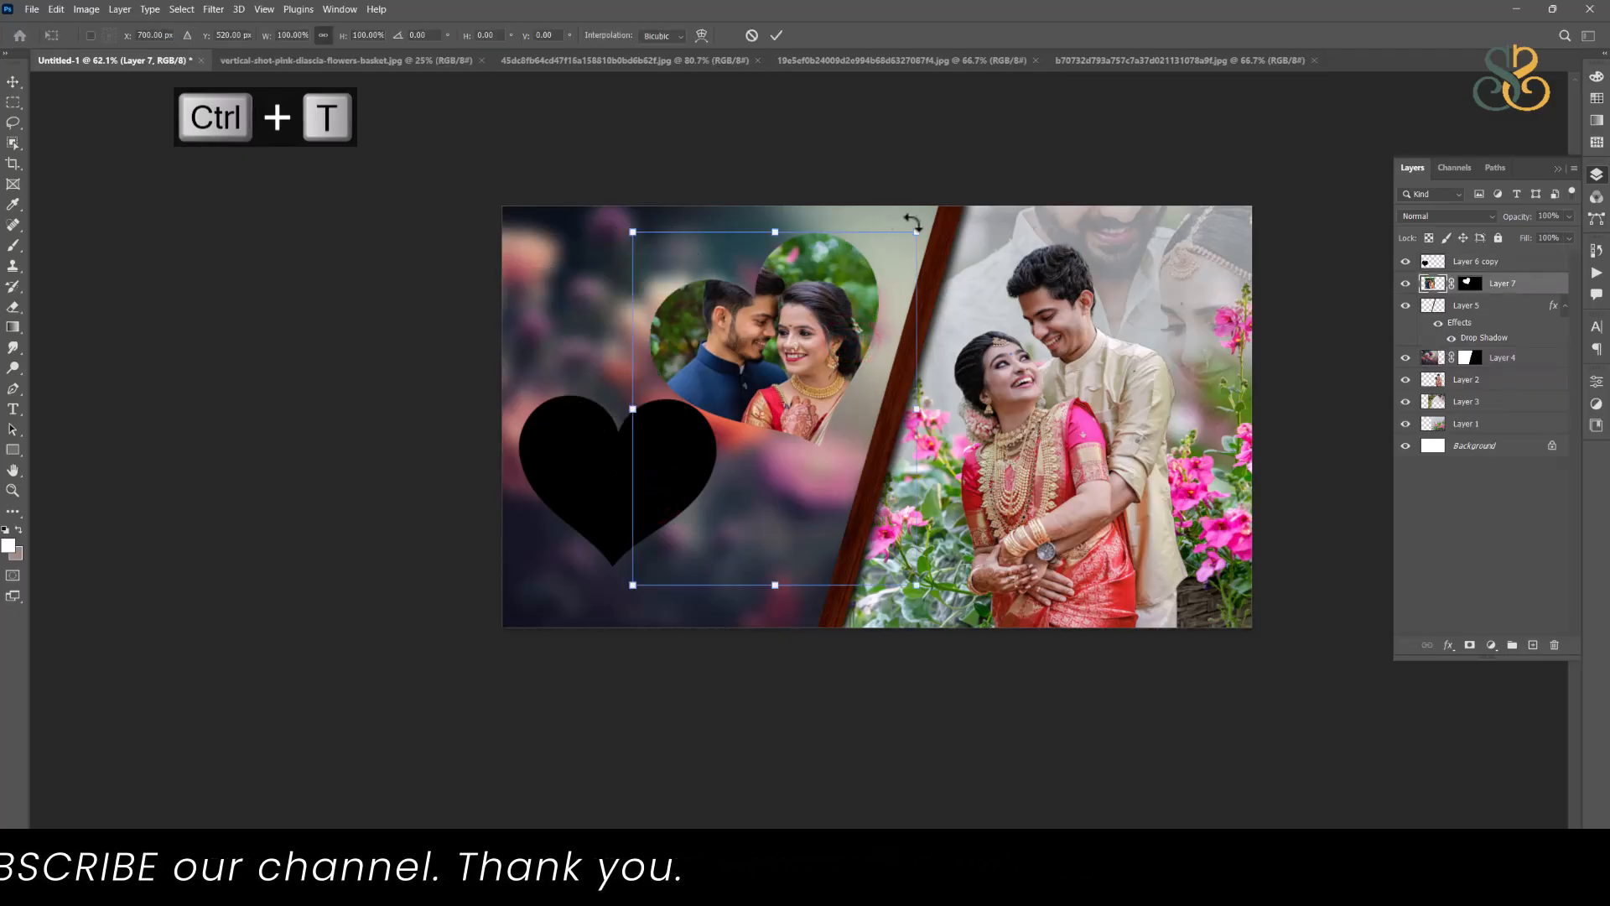
pyautogui.moveTo(924, 220); pyautogui.dragTo(977, 295)
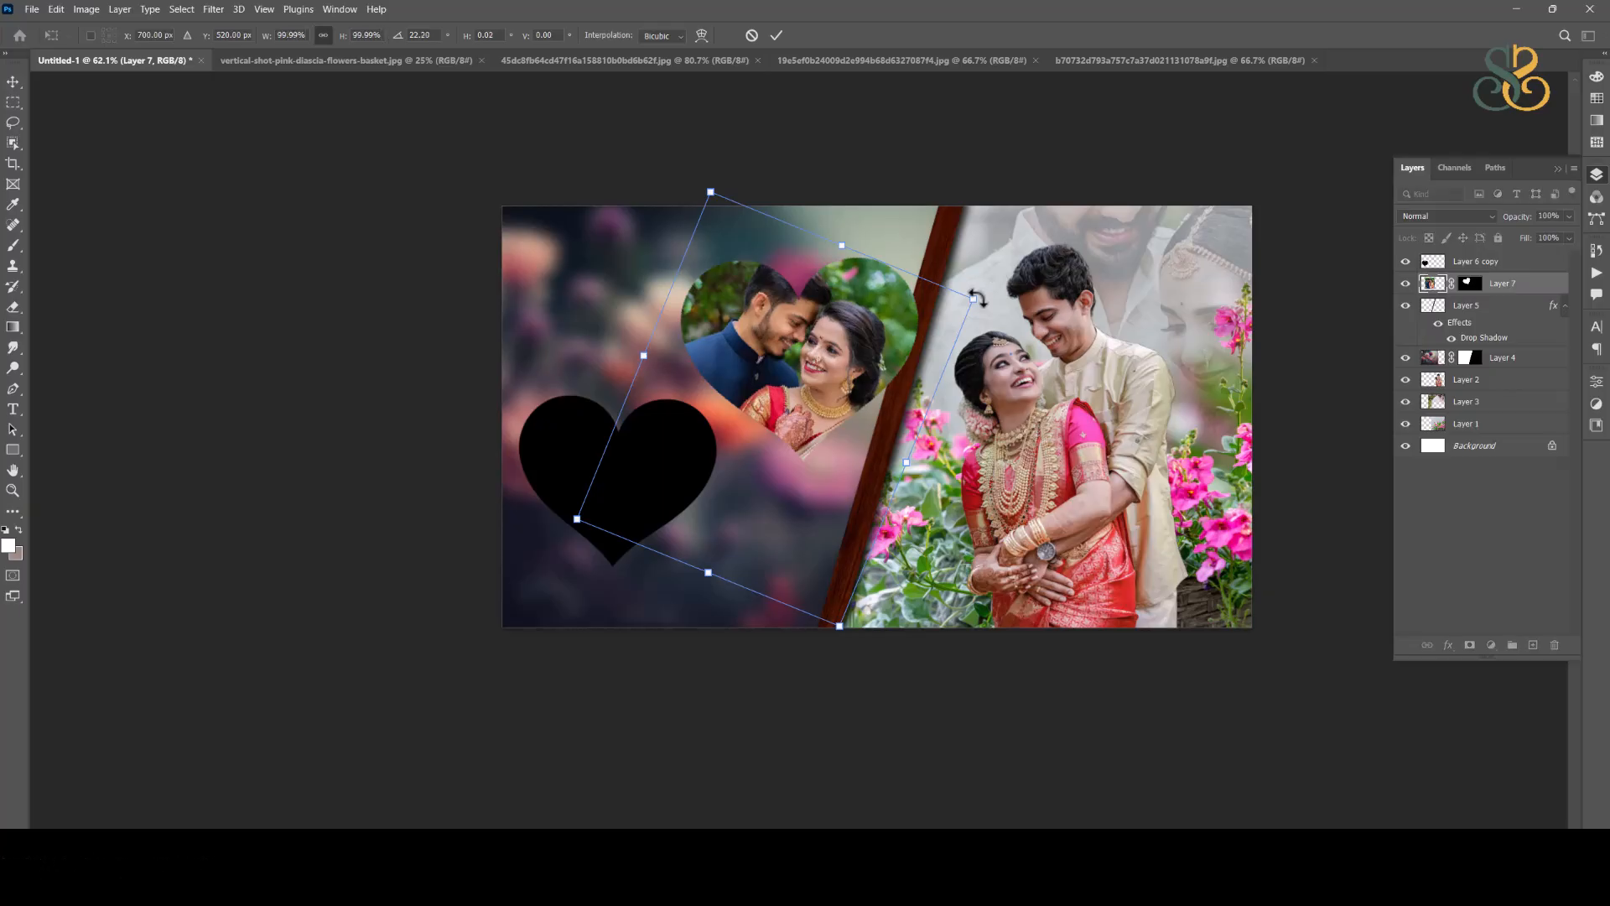
pyautogui.hotkey('ctrl', 'z')
pyautogui.doubleClick(812, 340)
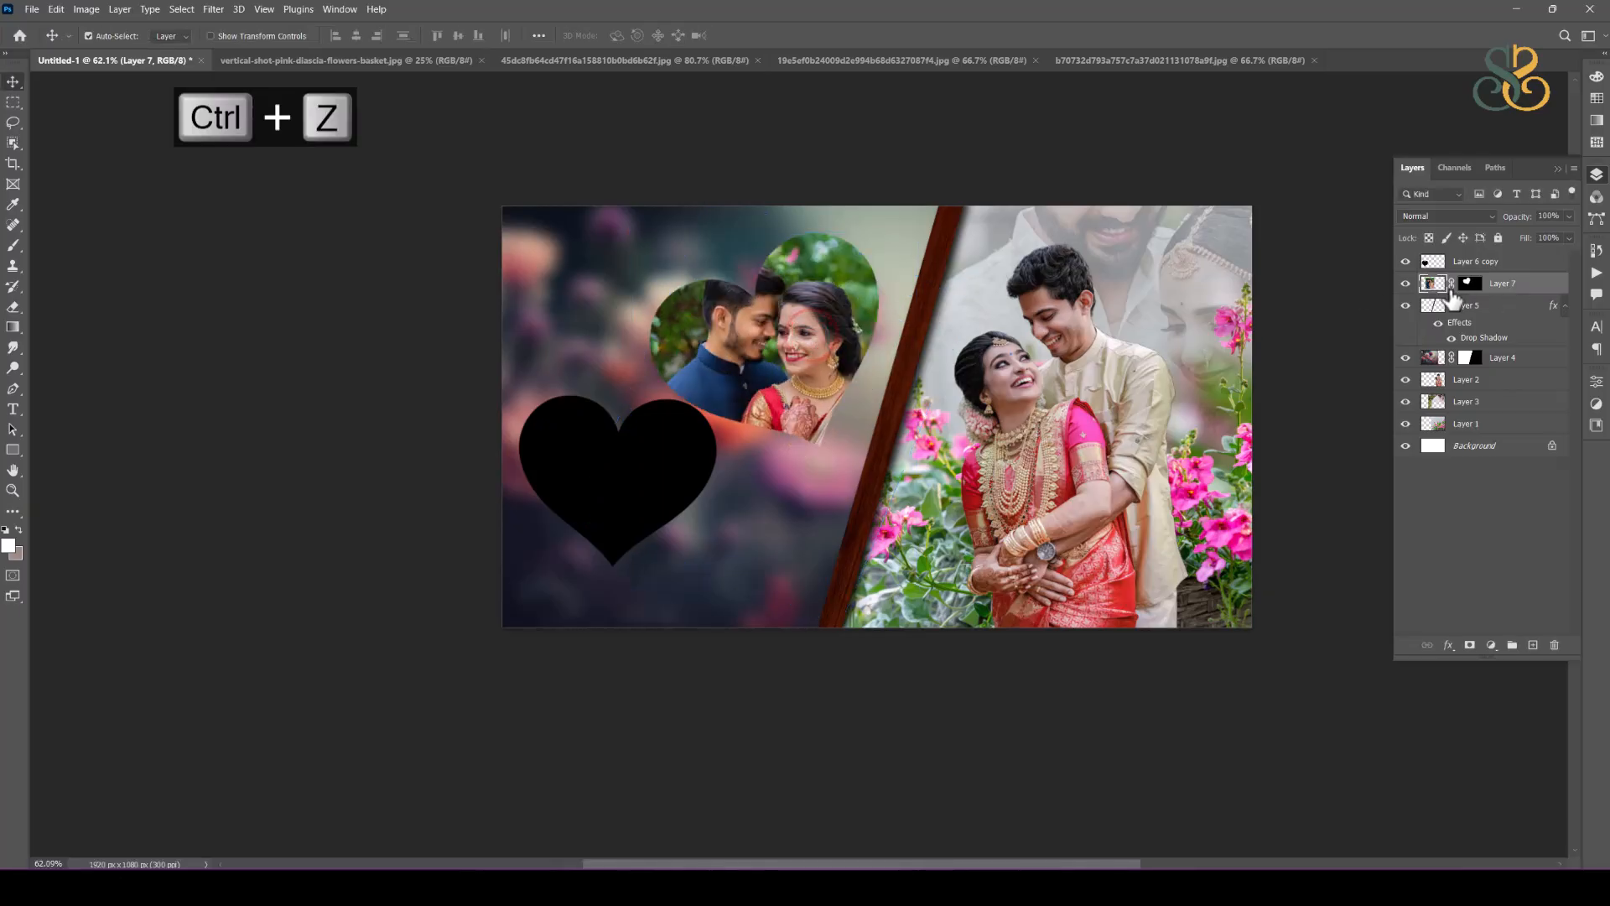
# Step: Unlink the heart mask from the navy-suit couple photo and rotate only the mask about 35° clockwise
pyautogui.click(1474, 285)
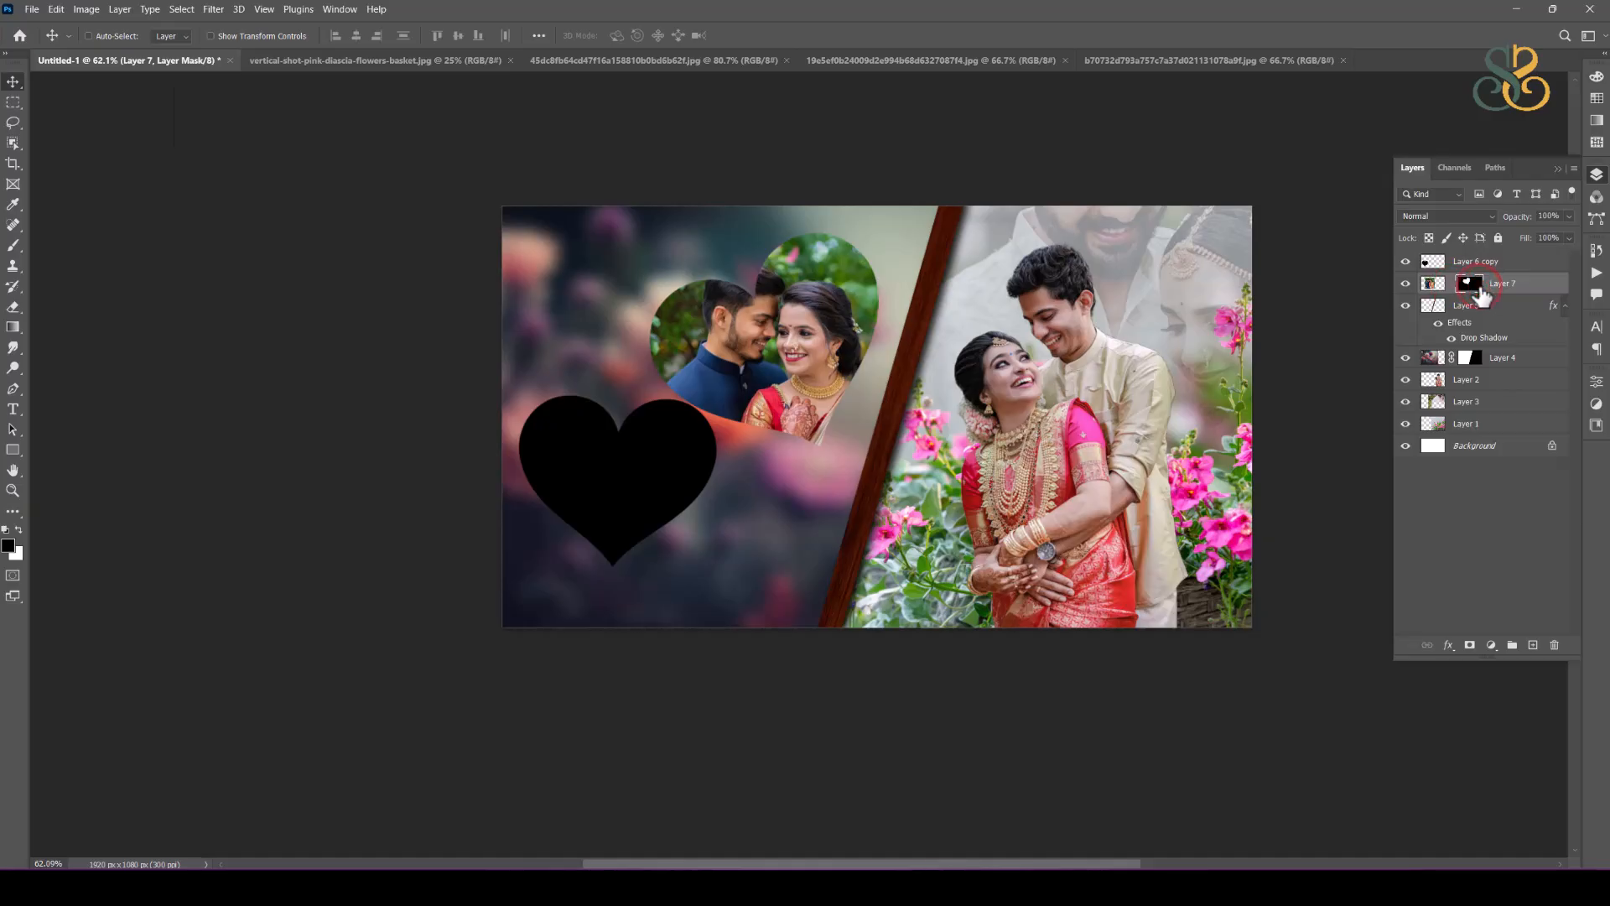
pyautogui.hotkey('ctrl', 't')
pyautogui.moveTo(887, 222); pyautogui.dragTo(932, 313)
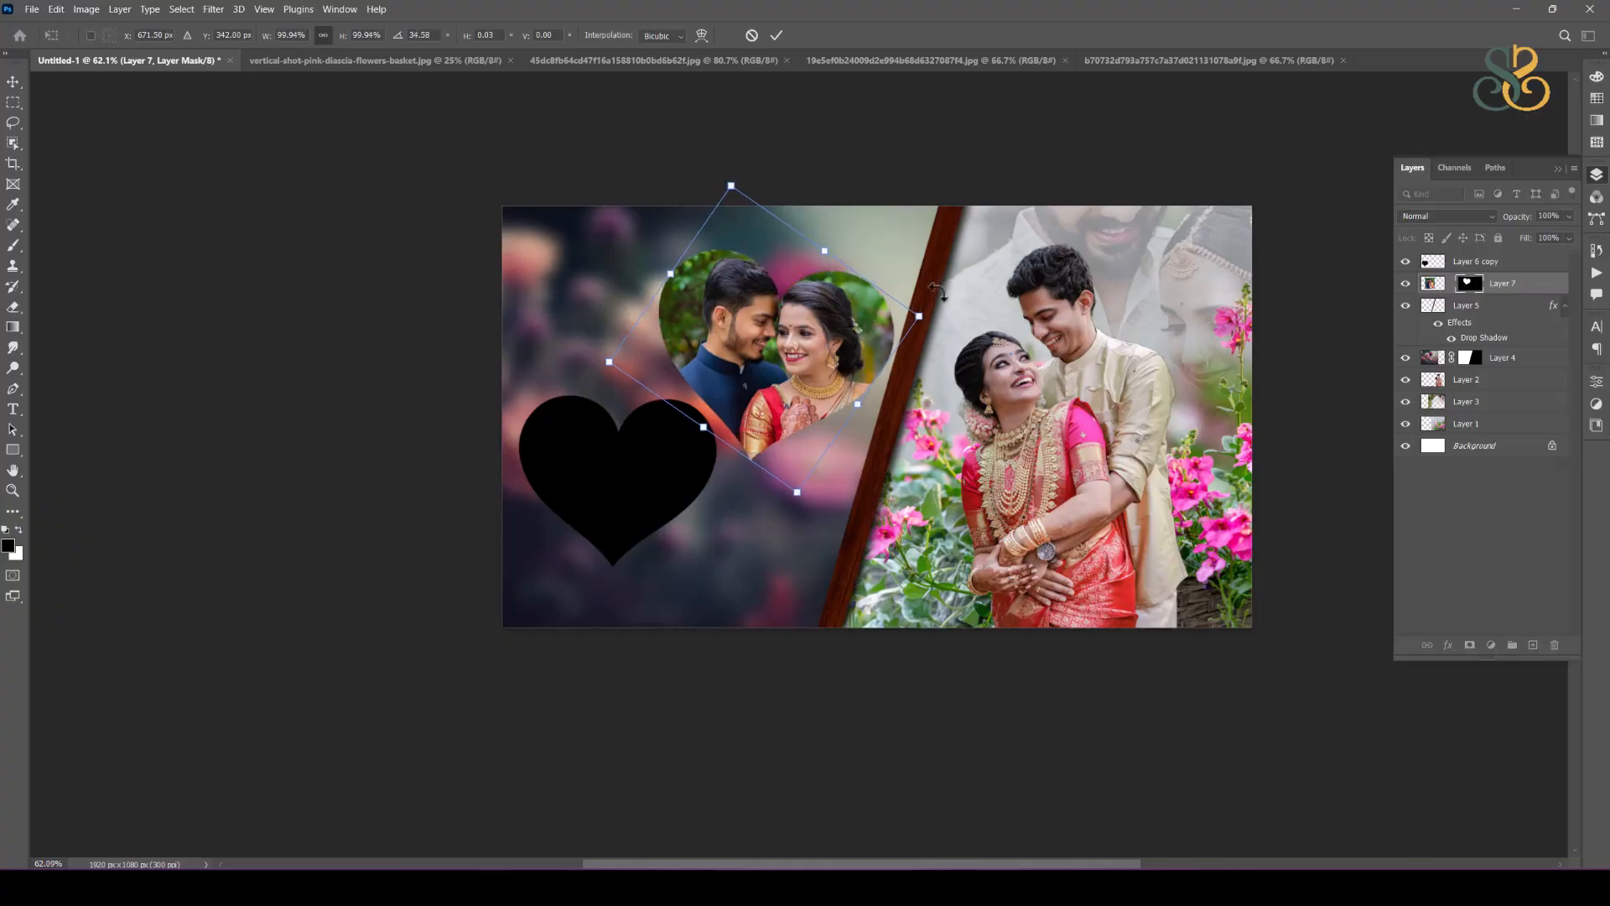
pyautogui.press('Return')
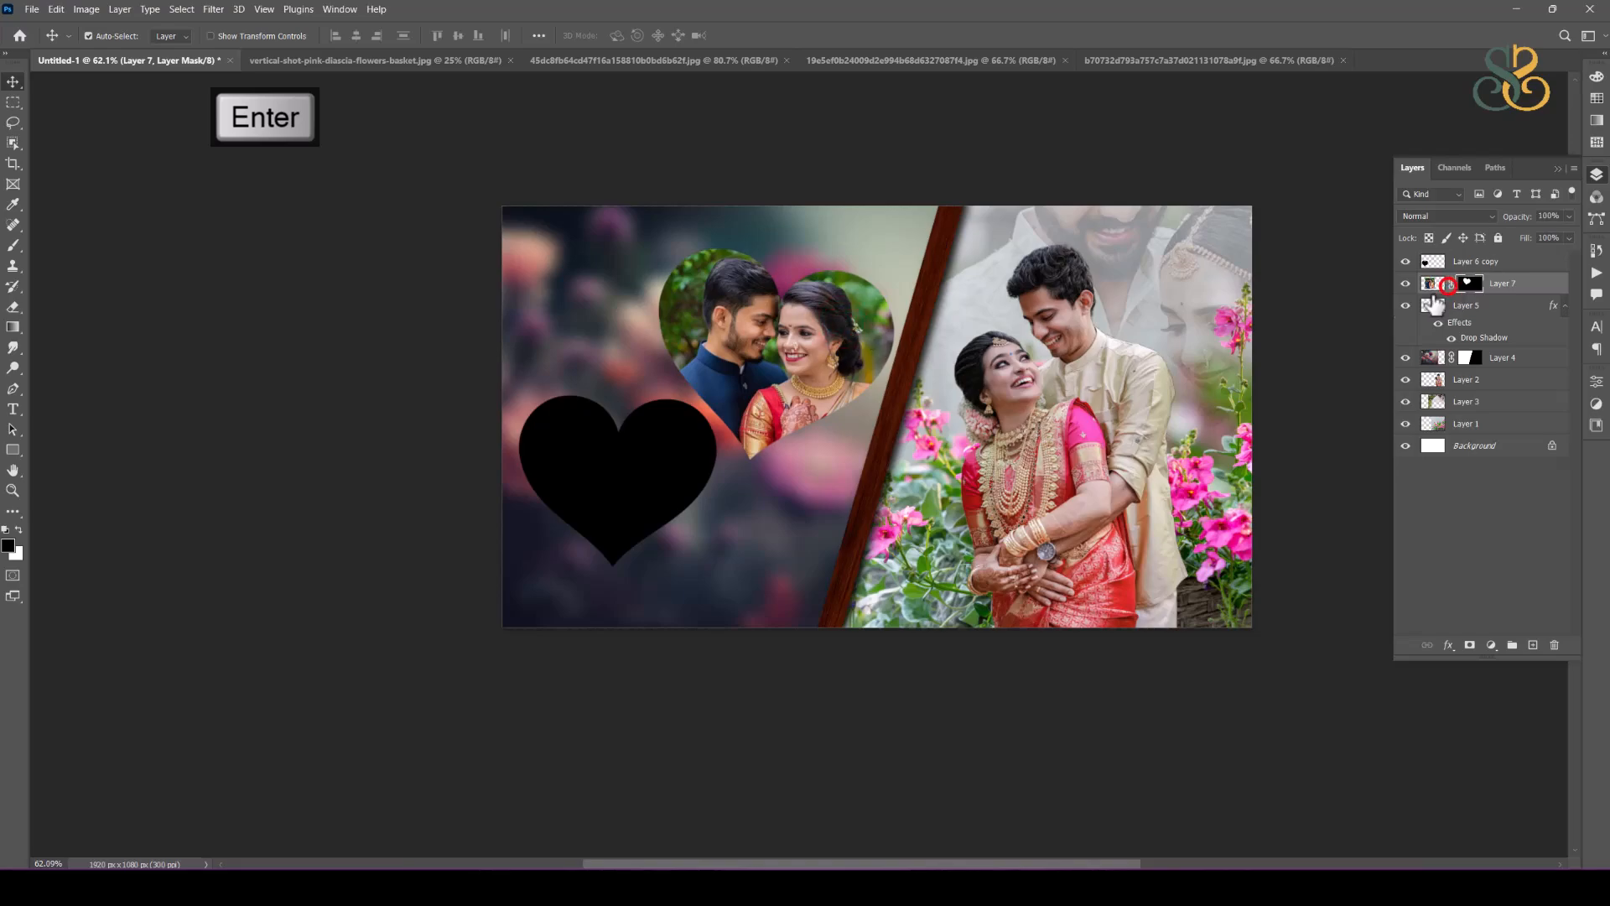
# Step: Relink the rotated heart mask to its photo and move the photo heart slightly left, away from the wood divider
pyautogui.hotkey('ctrl', 't')
pyautogui.moveTo(853, 353); pyautogui.dragTo(810, 361)
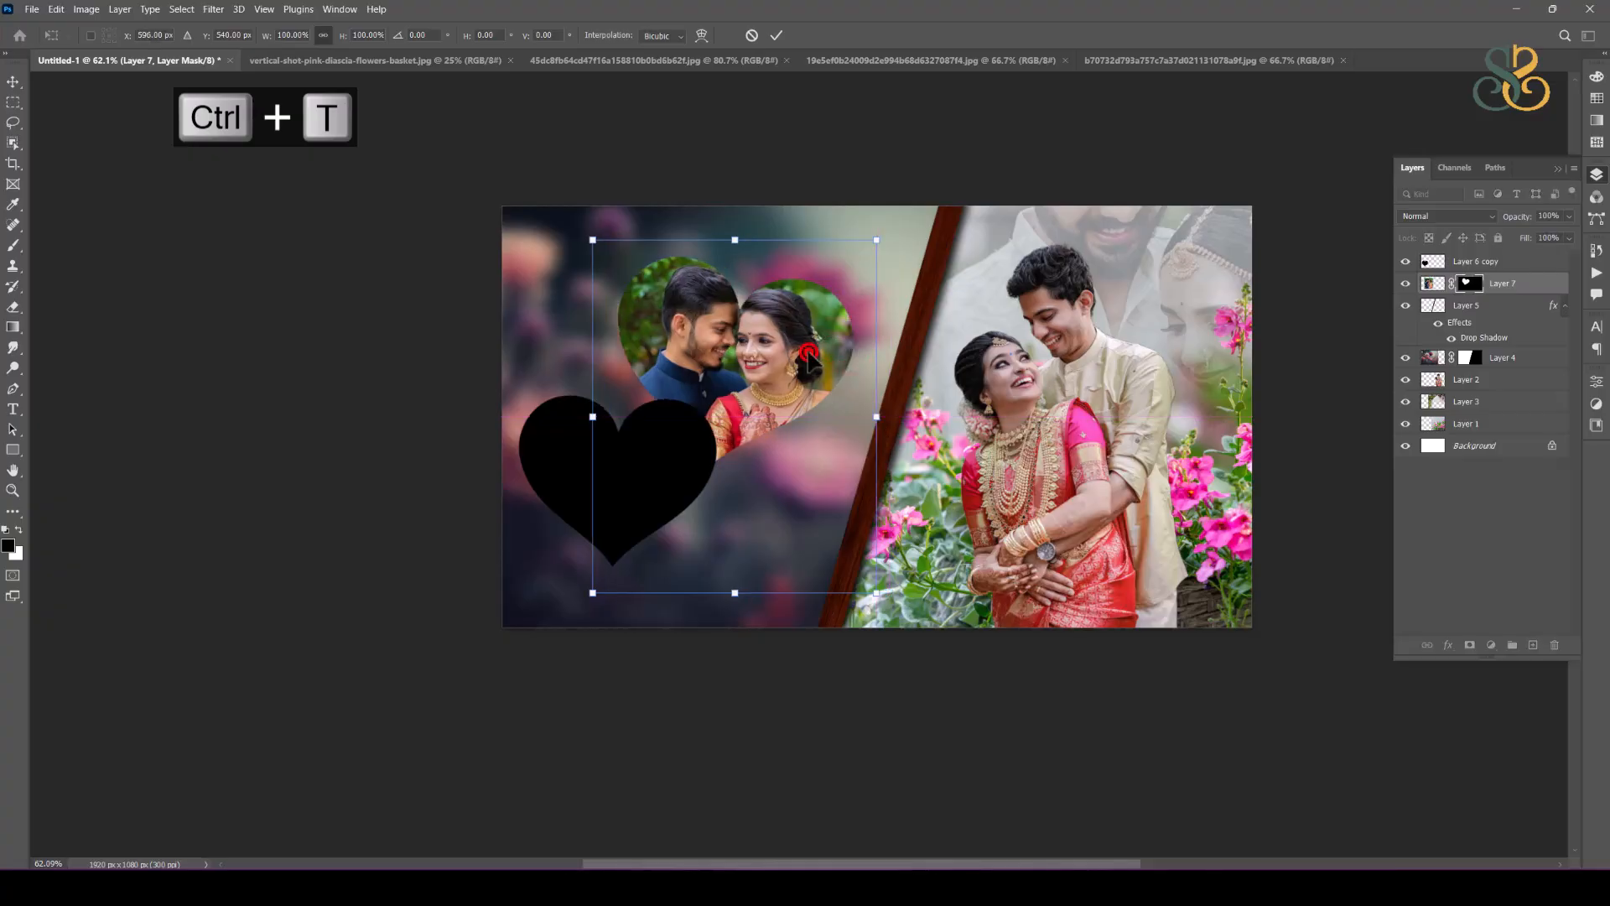
pyautogui.press('Return')
# Step: Rotate the black heart about -29° and arrange it so it overlaps the lower left of the photo heart
pyautogui.moveTo(651, 470); pyautogui.dragTo(746, 410)
pyautogui.hotkey('ctrl', 't')
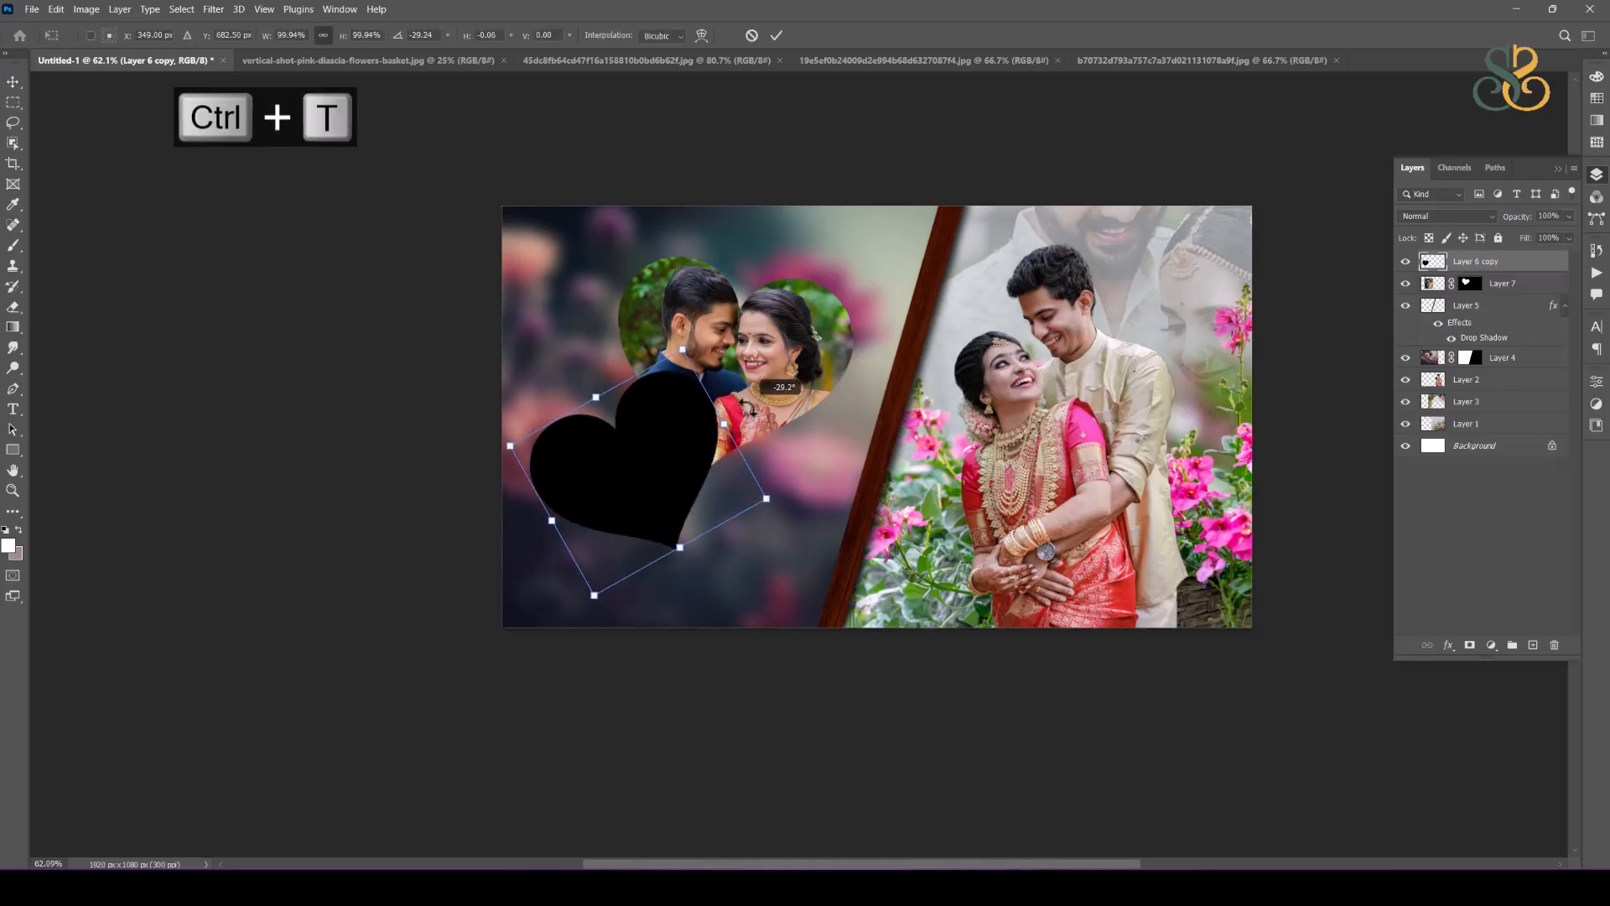
pyautogui.moveTo(662, 443)
pyautogui.mouseDown()
pyautogui.moveTo(652, 426)
pyautogui.moveTo(637, 454)
pyautogui.mouseUp()
pyautogui.doubleClick(646, 428)
pyautogui.moveTo(797, 347); pyautogui.dragTo(827, 342)
pyautogui.moveTo(637, 439); pyautogui.dragTo(651, 429)
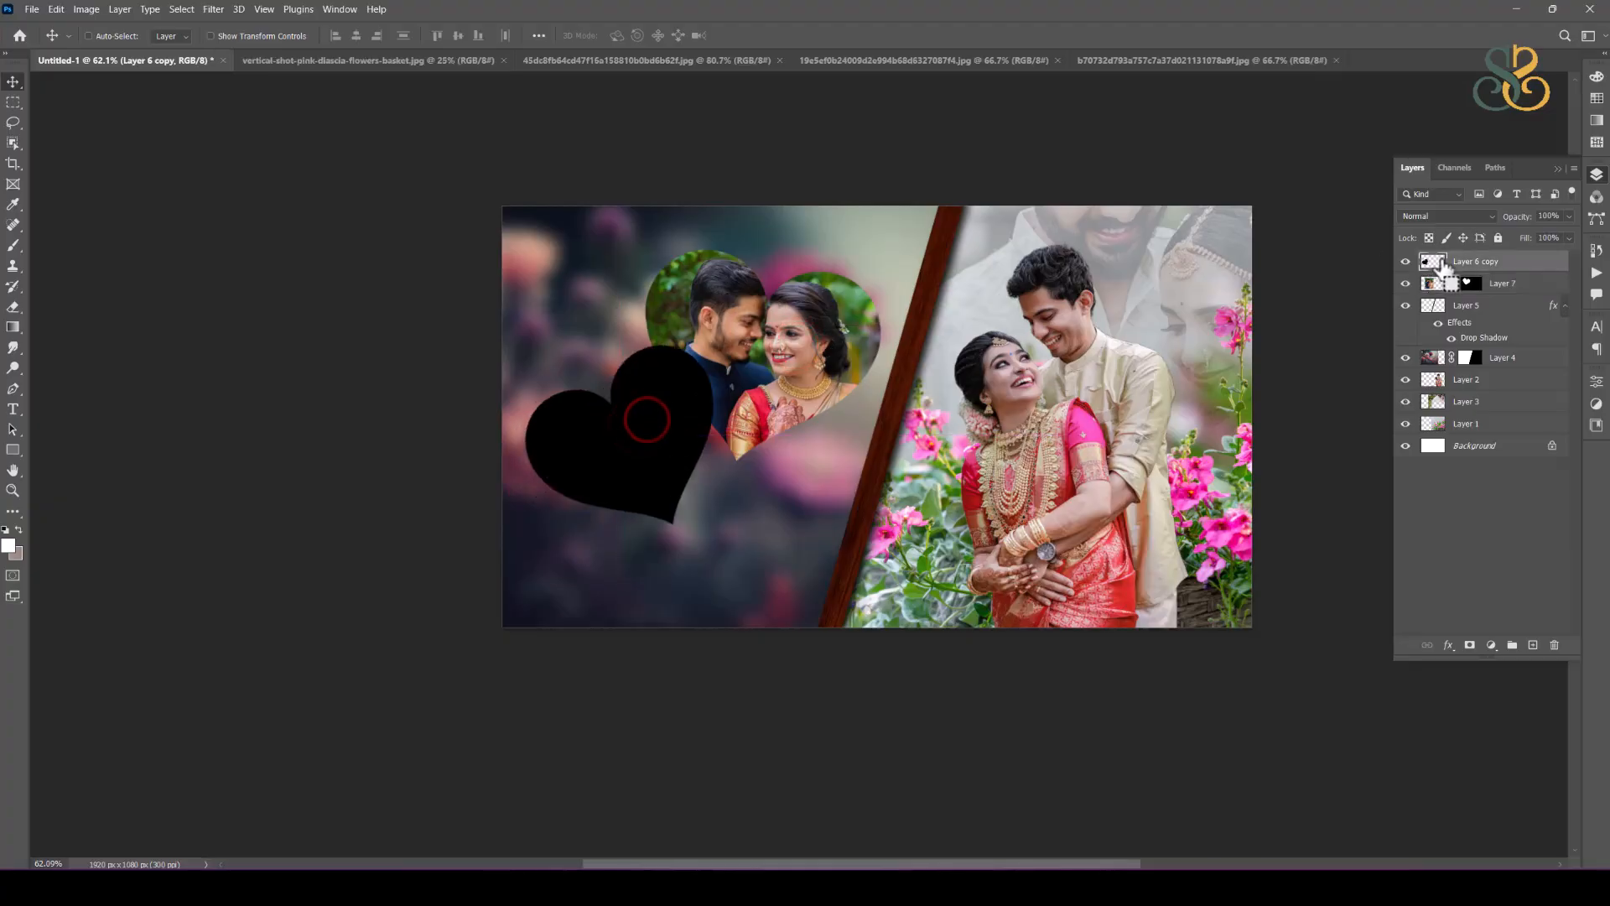
# Step: Copy the photo of the couple in the white kurta and orange saree into the spread and place it over the hearts
pyautogui.click(633, 73)
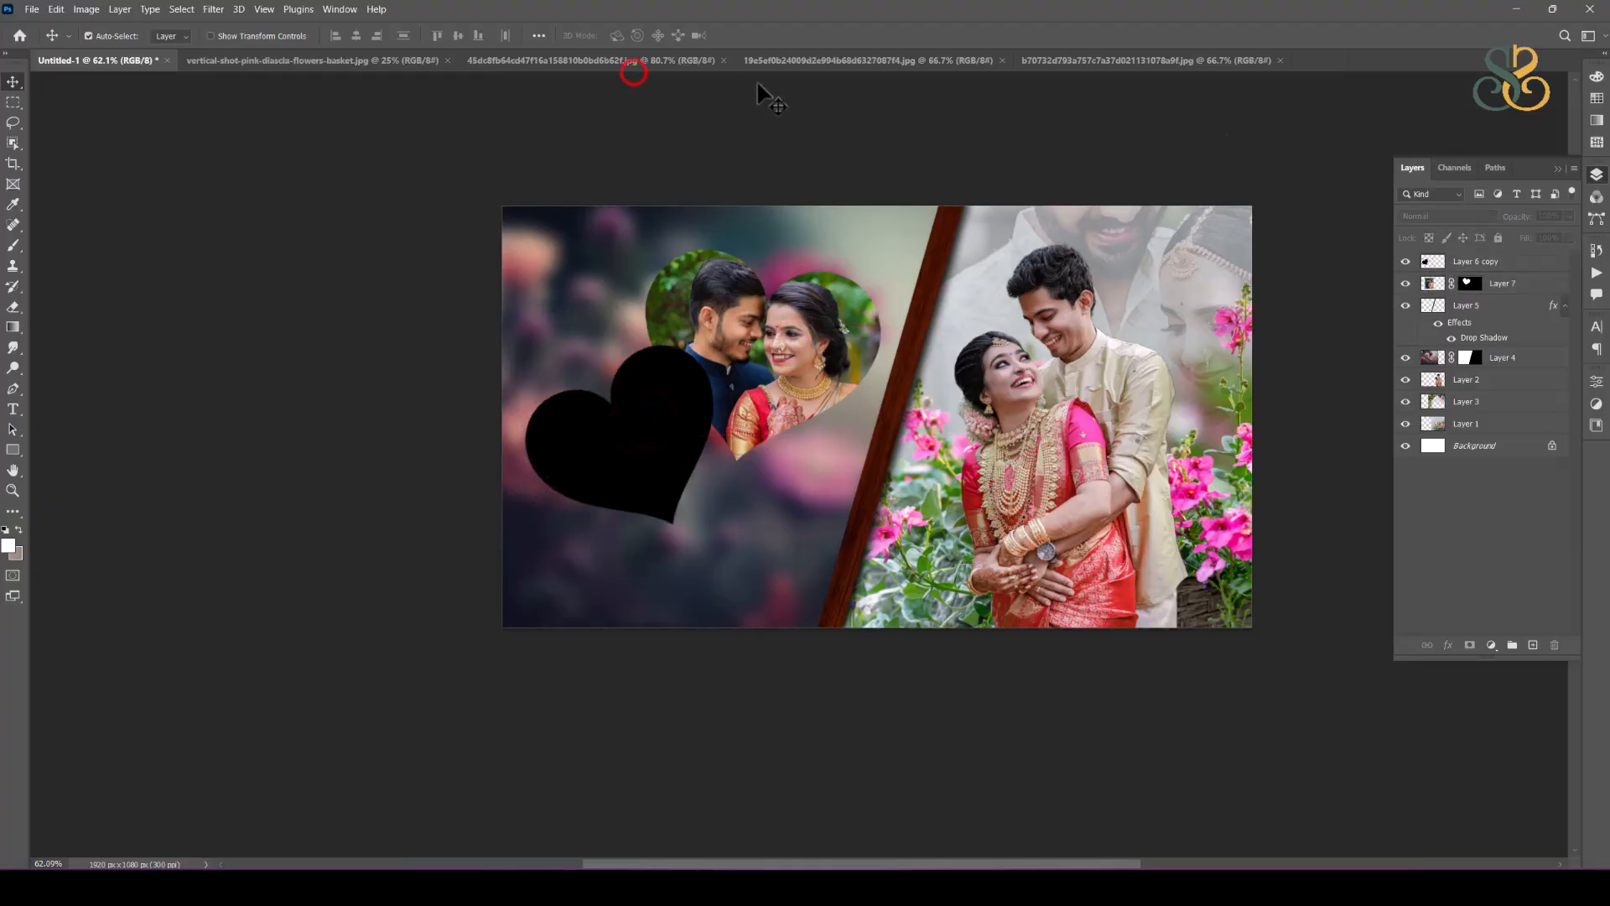
pyautogui.click(589, 61)
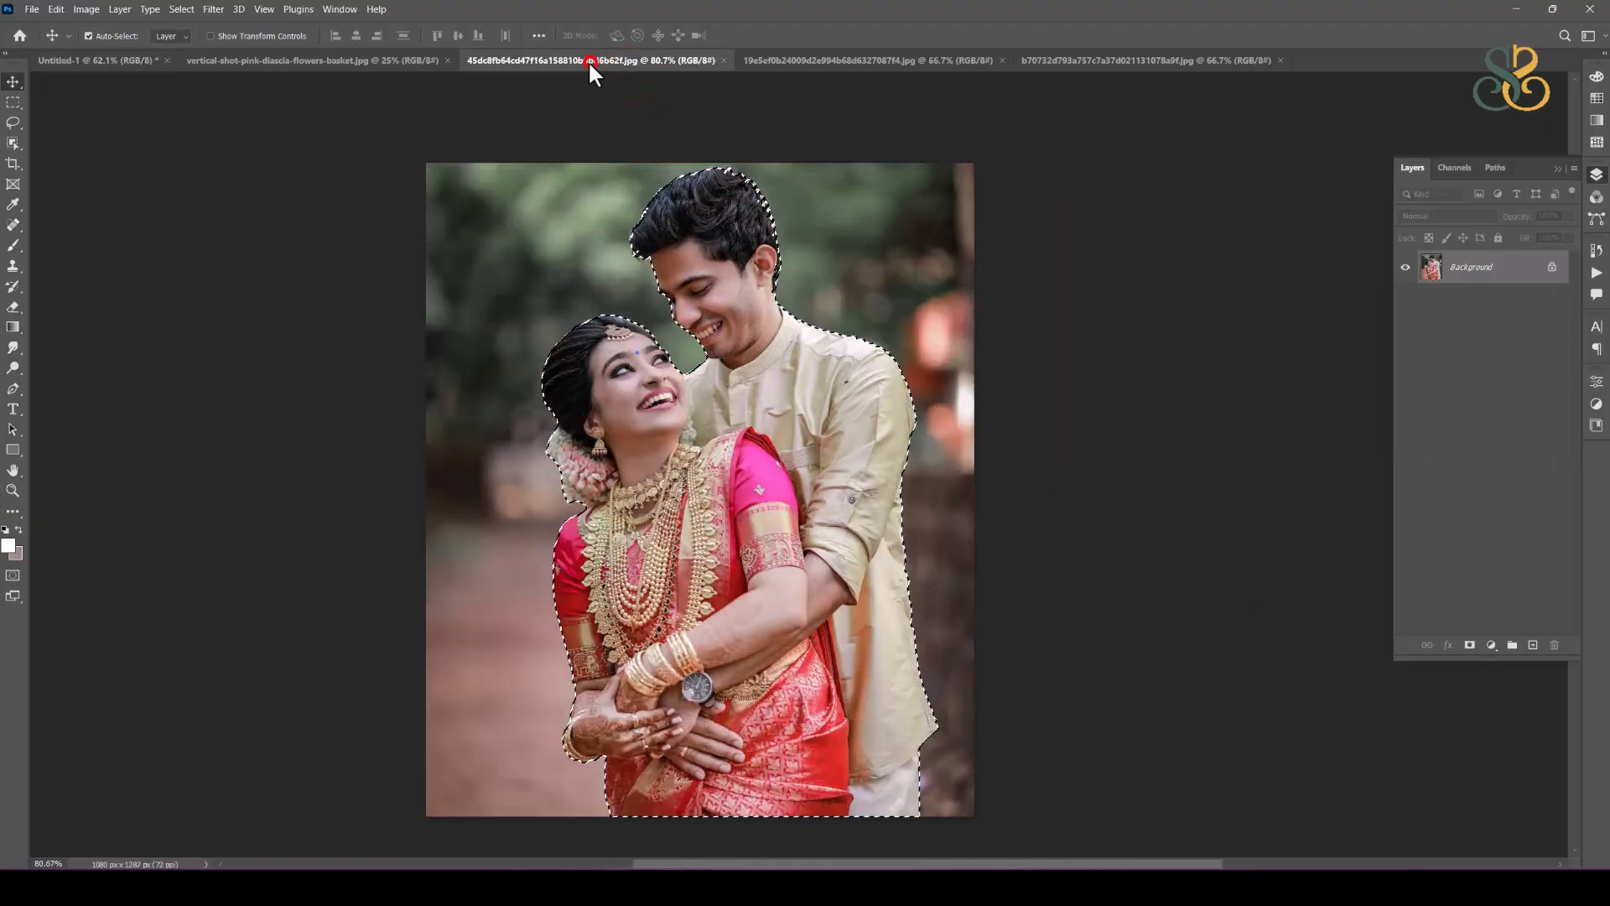
pyautogui.click(409, 59)
pyautogui.click(831, 60)
pyautogui.moveTo(833, 502); pyautogui.dragTo(103, 63)
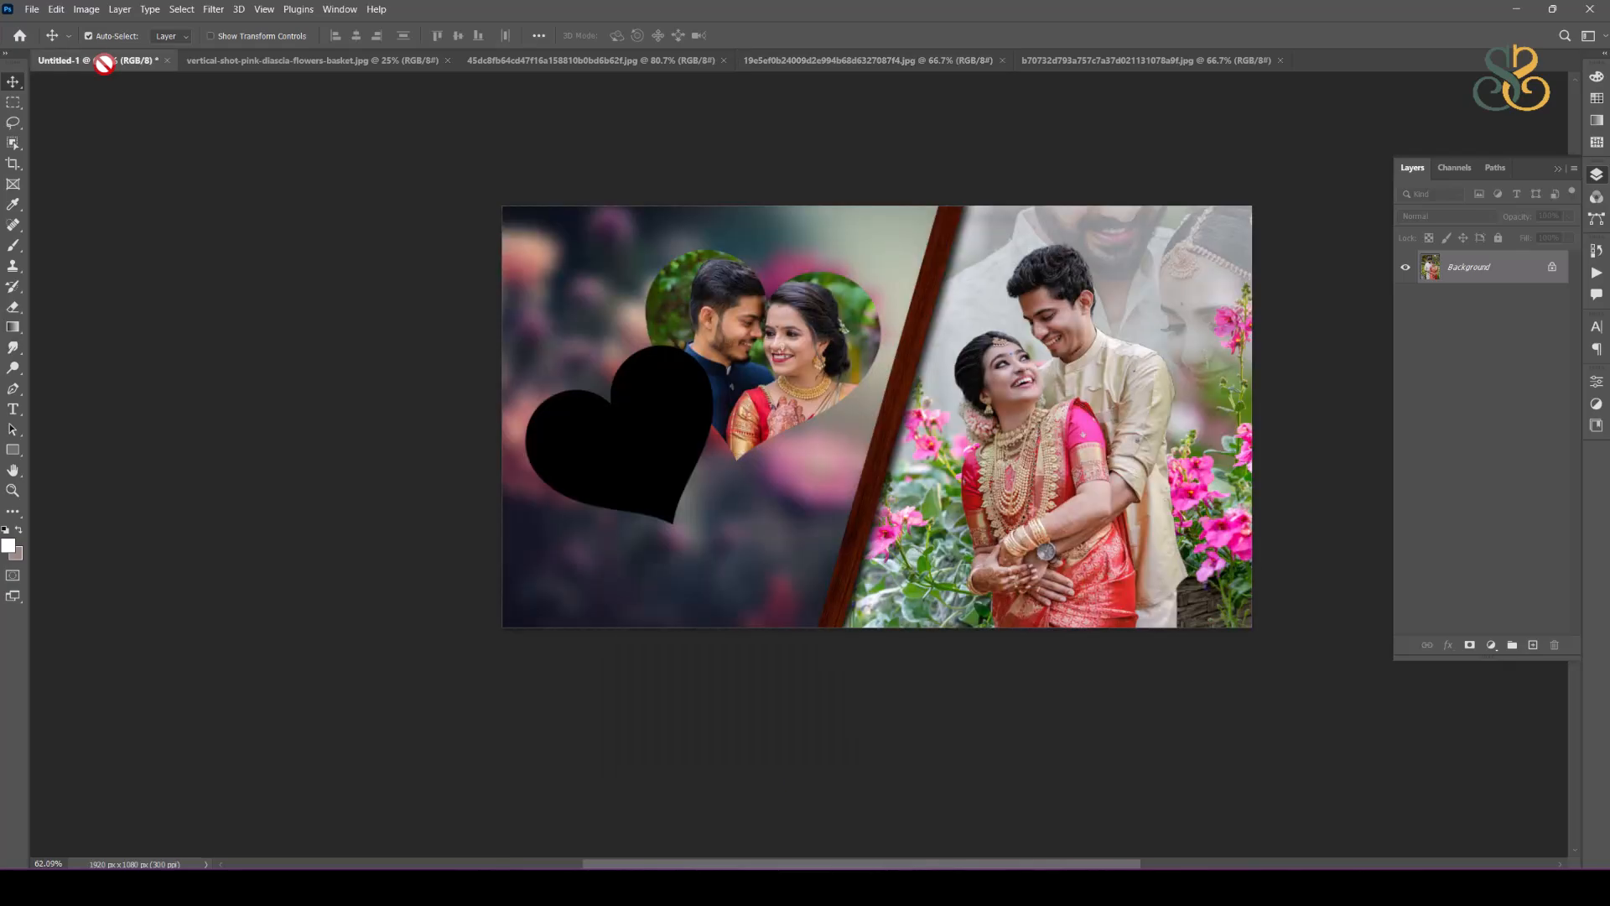
pyautogui.moveTo(628, 423); pyautogui.dragTo(833, 406)
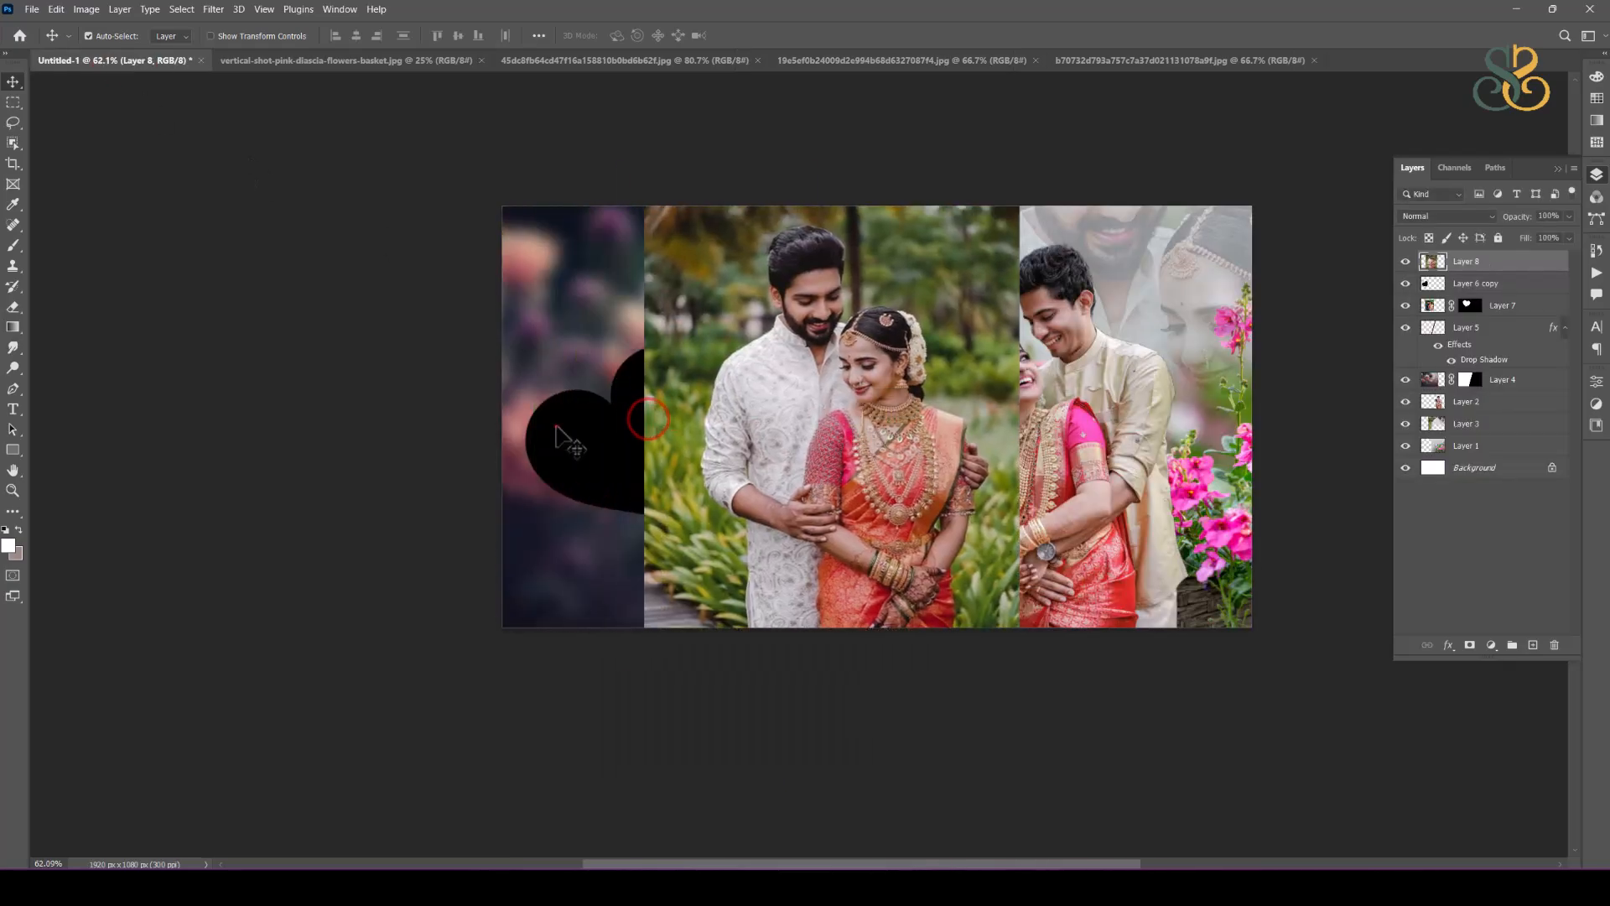
# Step: Load the black heart's outline as a selection and use it to mask the newly added couple photo
pyautogui.click(556, 426)
pyautogui.keyDown('ctrl'); pyautogui.click(1433, 284); pyautogui.keyUp('ctrl')
pyautogui.click(1493, 260)
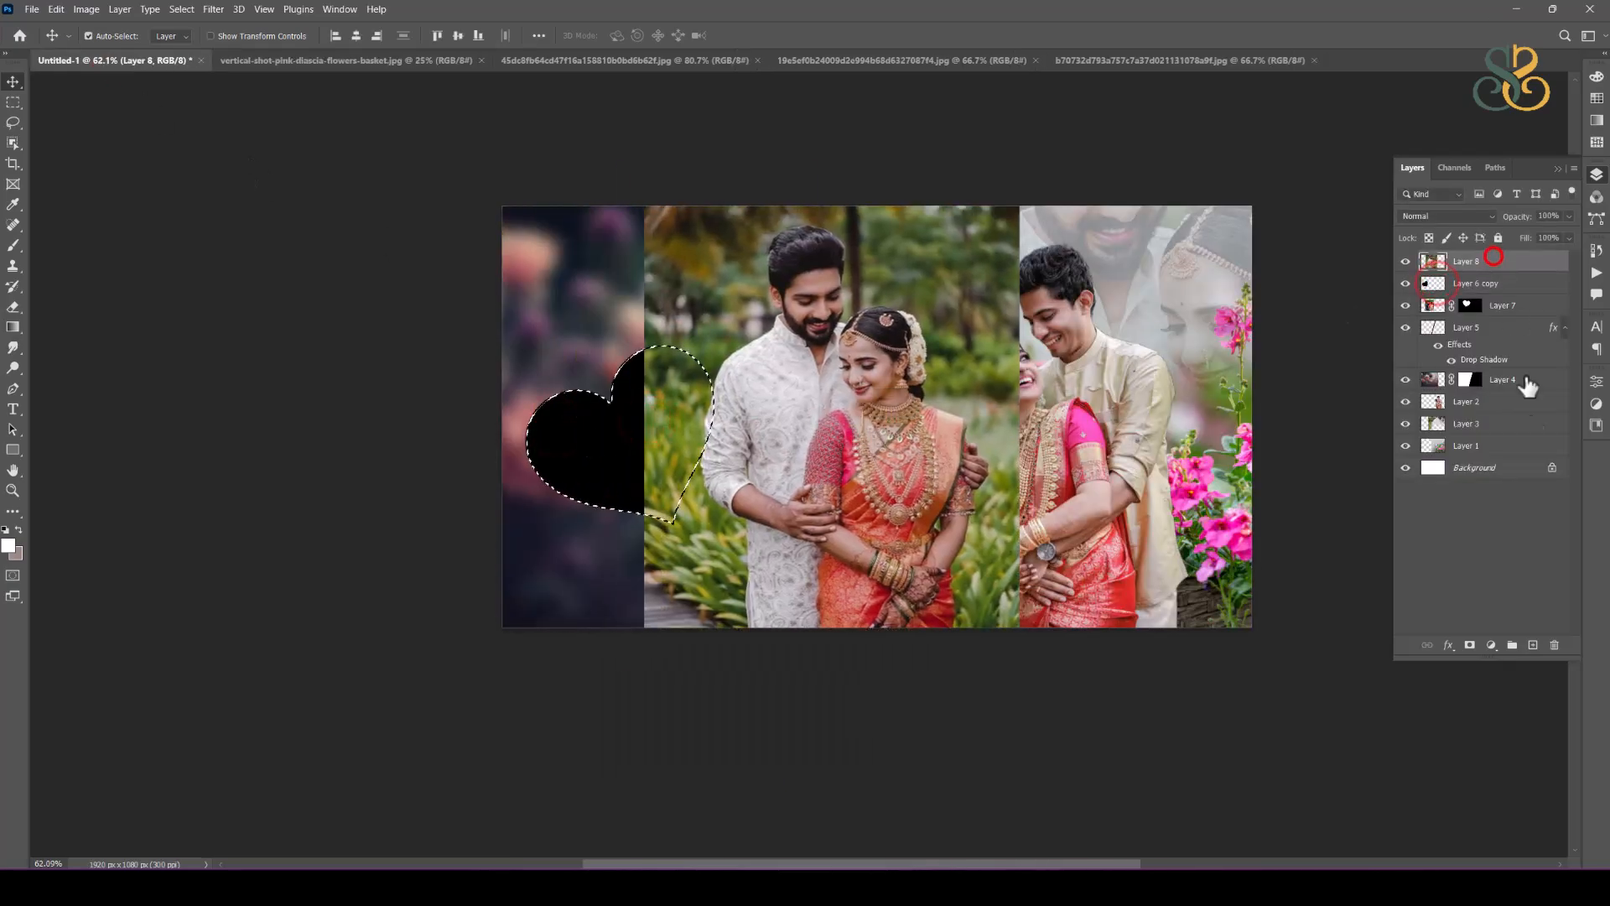
pyautogui.click(1469, 645)
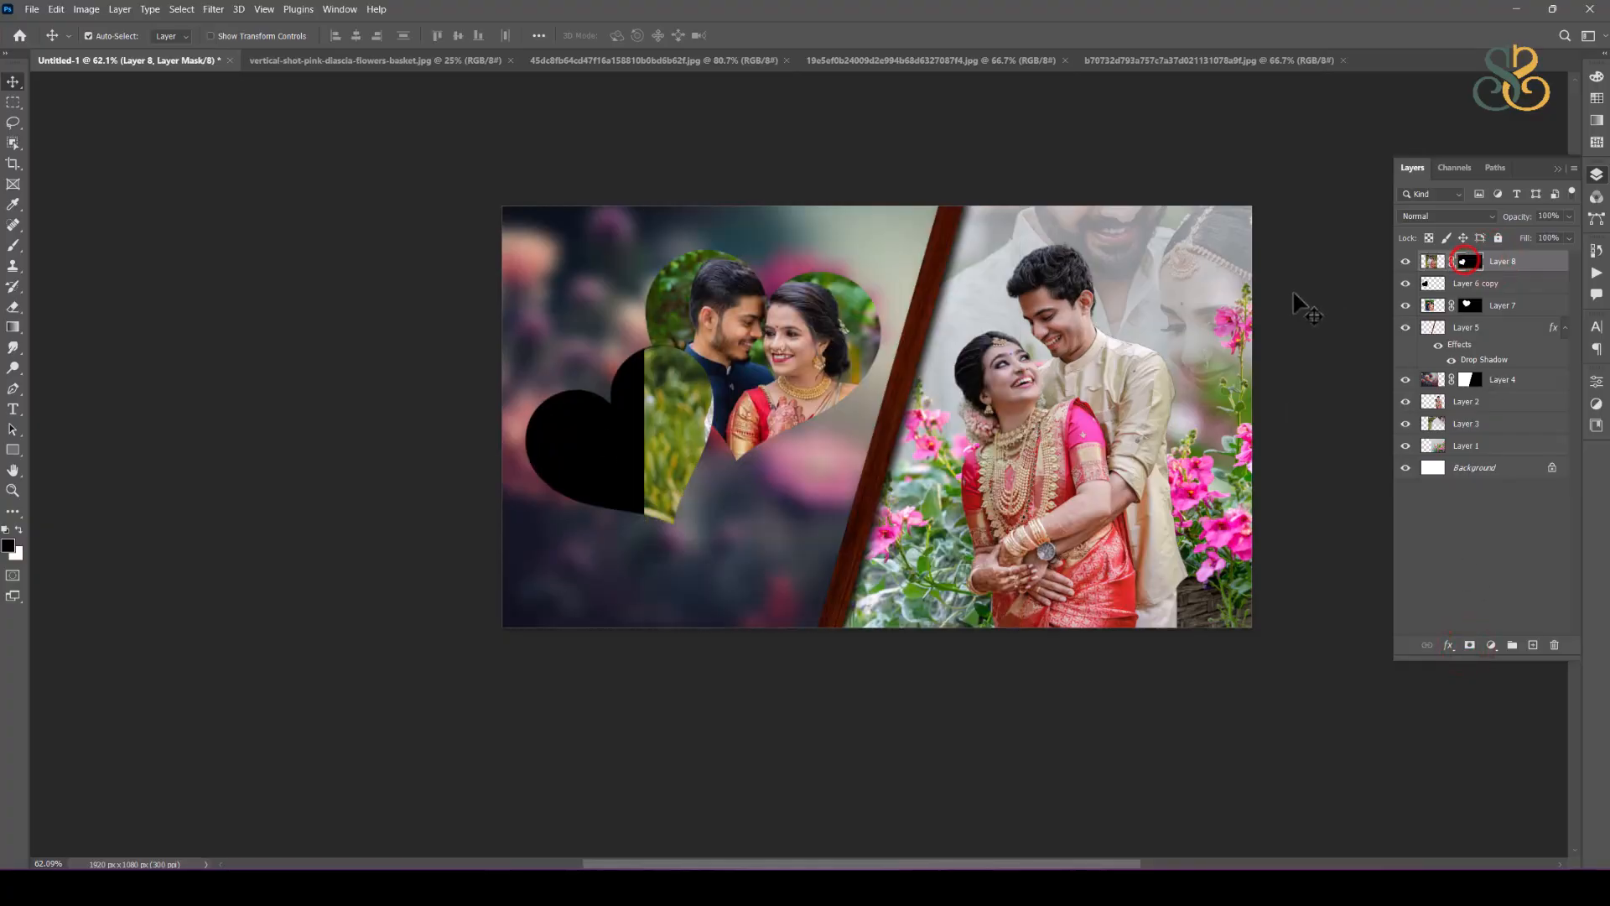
pyautogui.click(1432, 262)
pyautogui.hotkey('ctrl', 't')
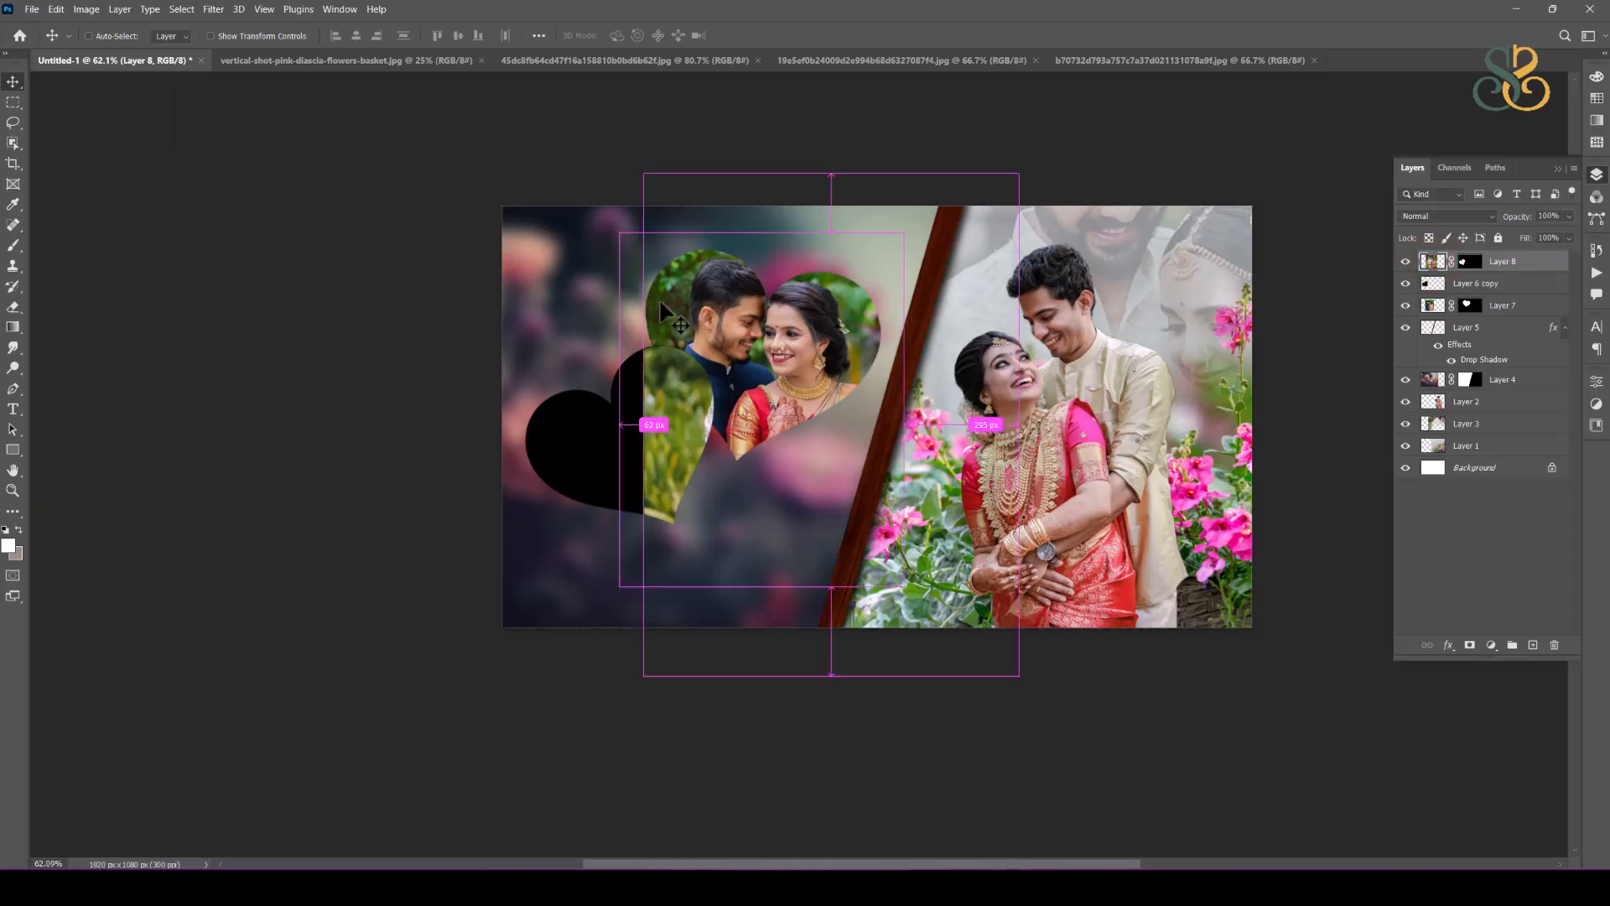
pyautogui.moveTo(801, 431); pyautogui.dragTo(680, 436)
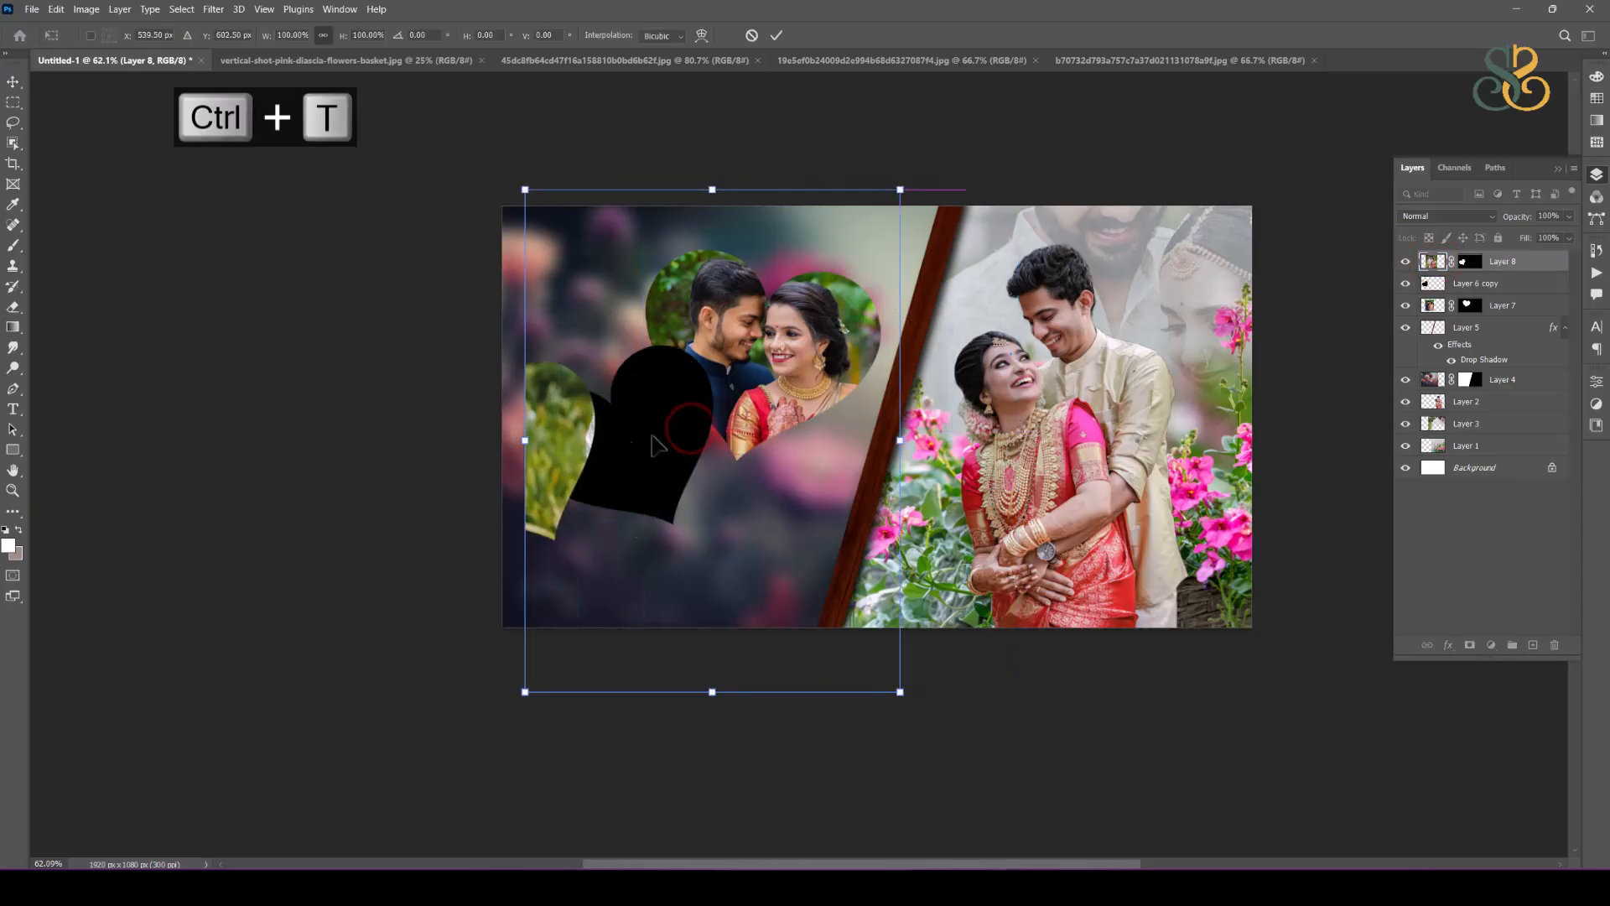
pyautogui.hotkey('ctrl', 'z')
pyautogui.press('Return')
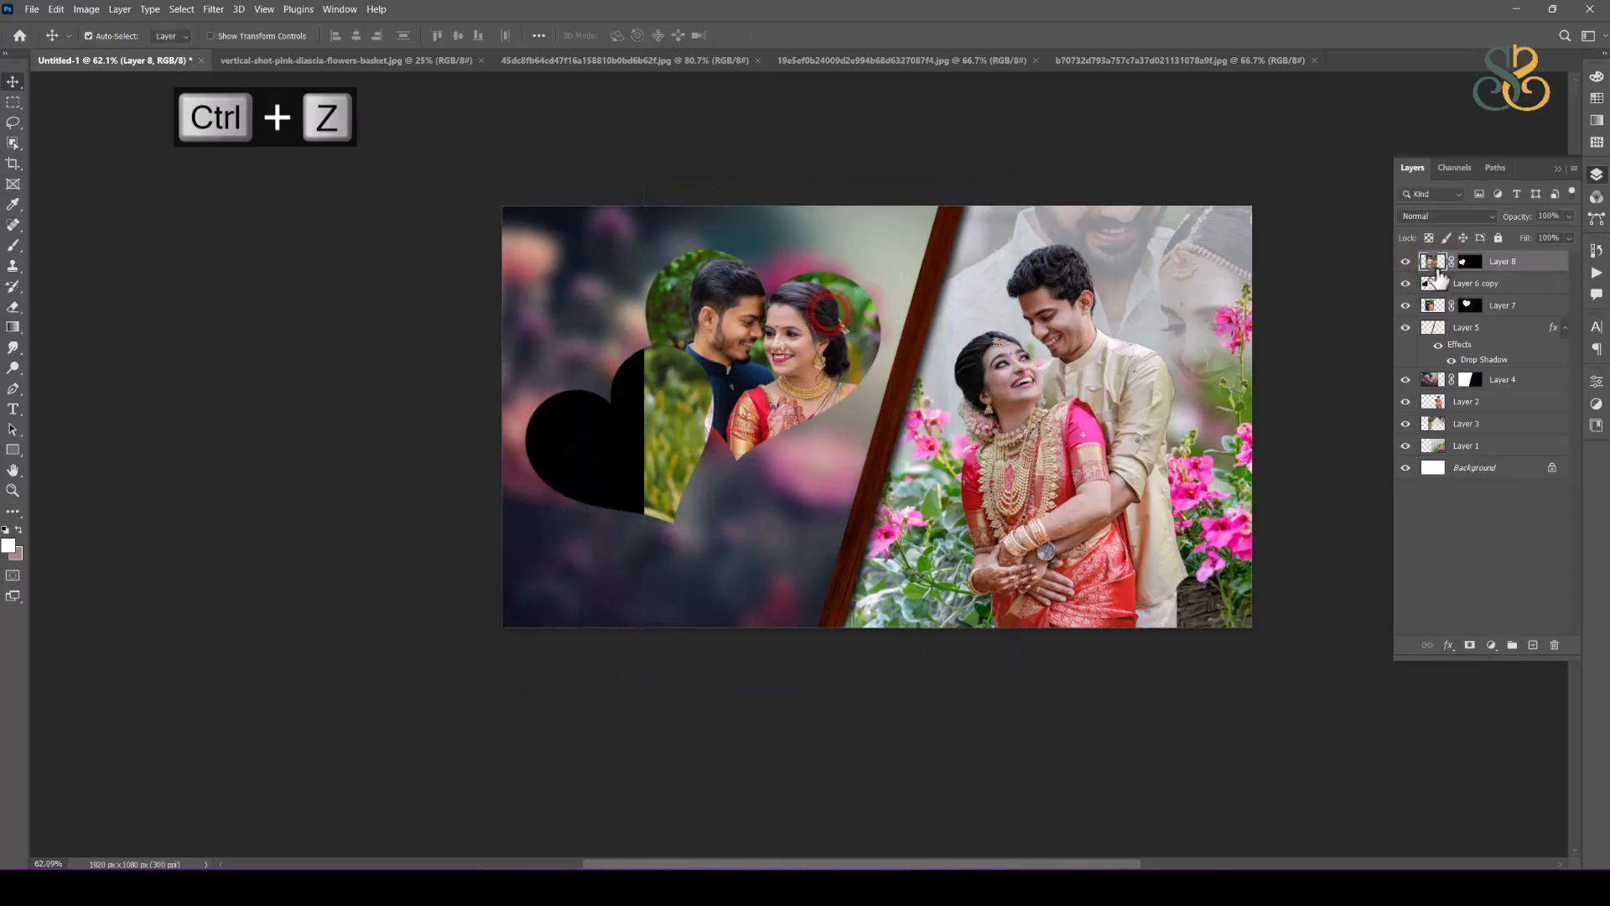
# Step: Unlink the new photo from its mask, scale it to about 64% and position the couple inside the lower-left heart
pyautogui.hotkey('ctrl', 't')
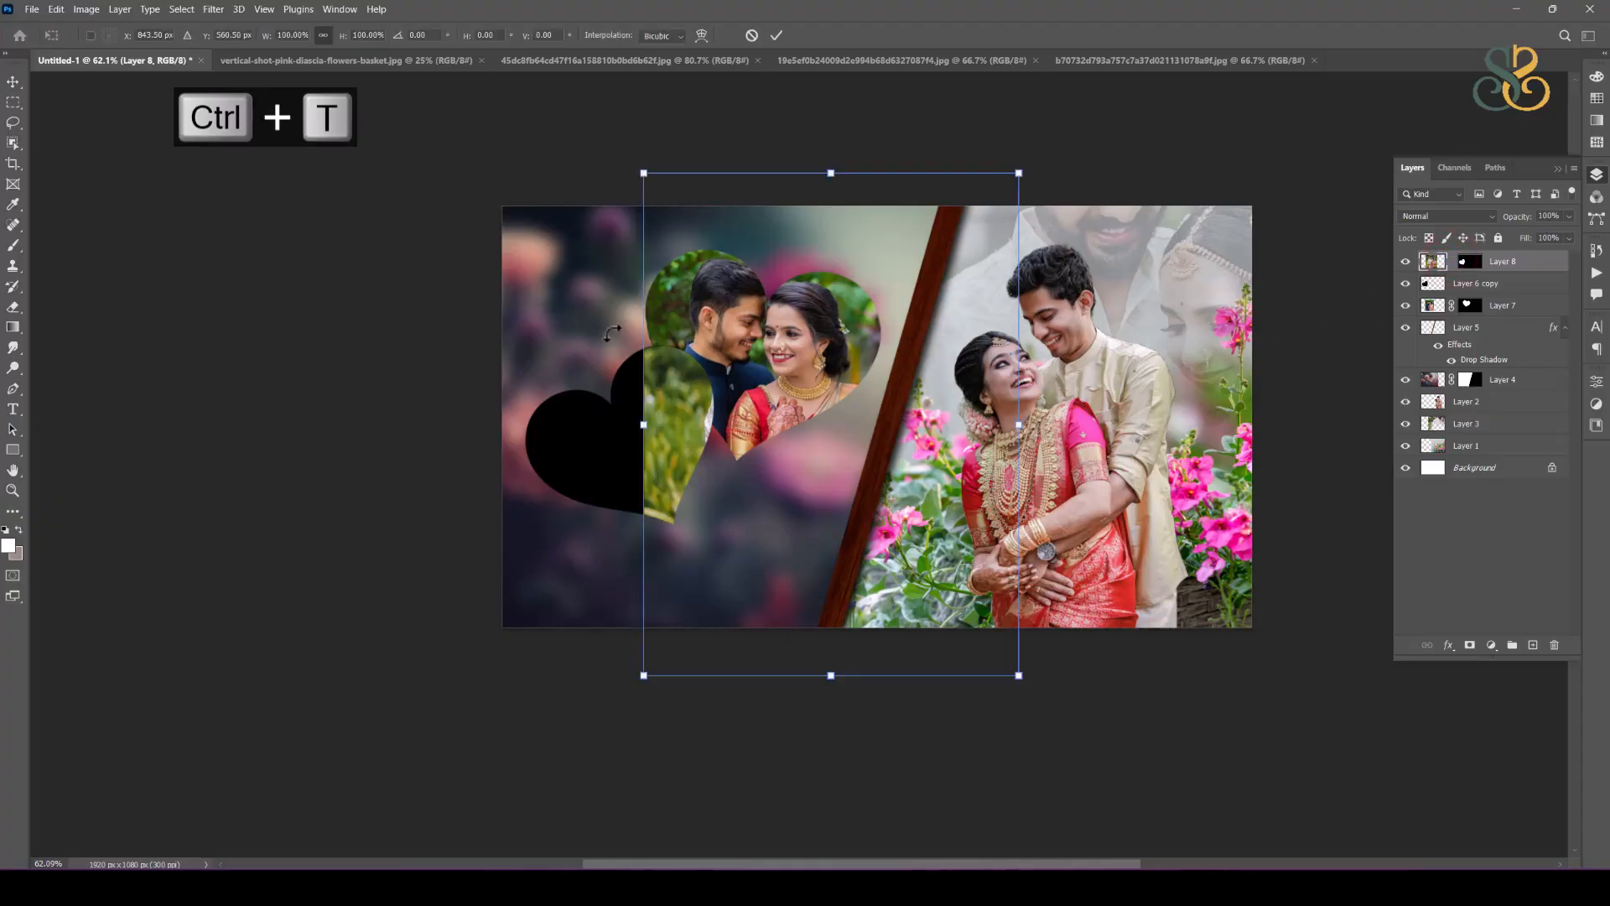
pyautogui.moveTo(677, 394); pyautogui.dragTo(528, 428)
pyautogui.moveTo(683, 207); pyautogui.dragTo(612, 411)
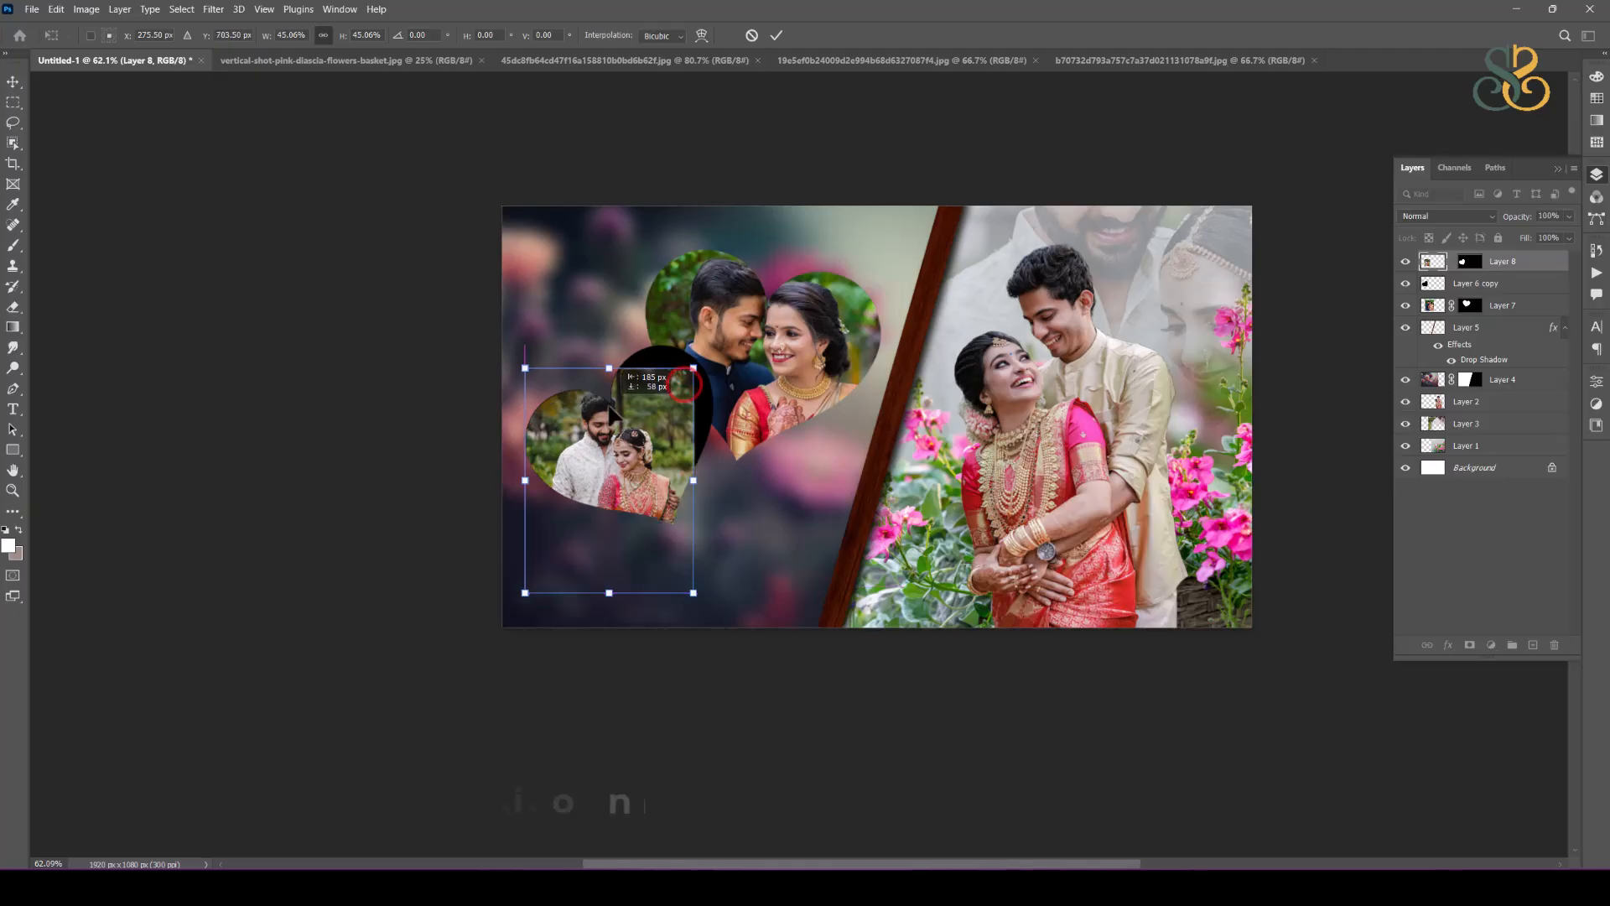
pyautogui.moveTo(693, 367); pyautogui.dragTo(730, 327)
pyautogui.moveTo(698, 424); pyautogui.dragTo(698, 451)
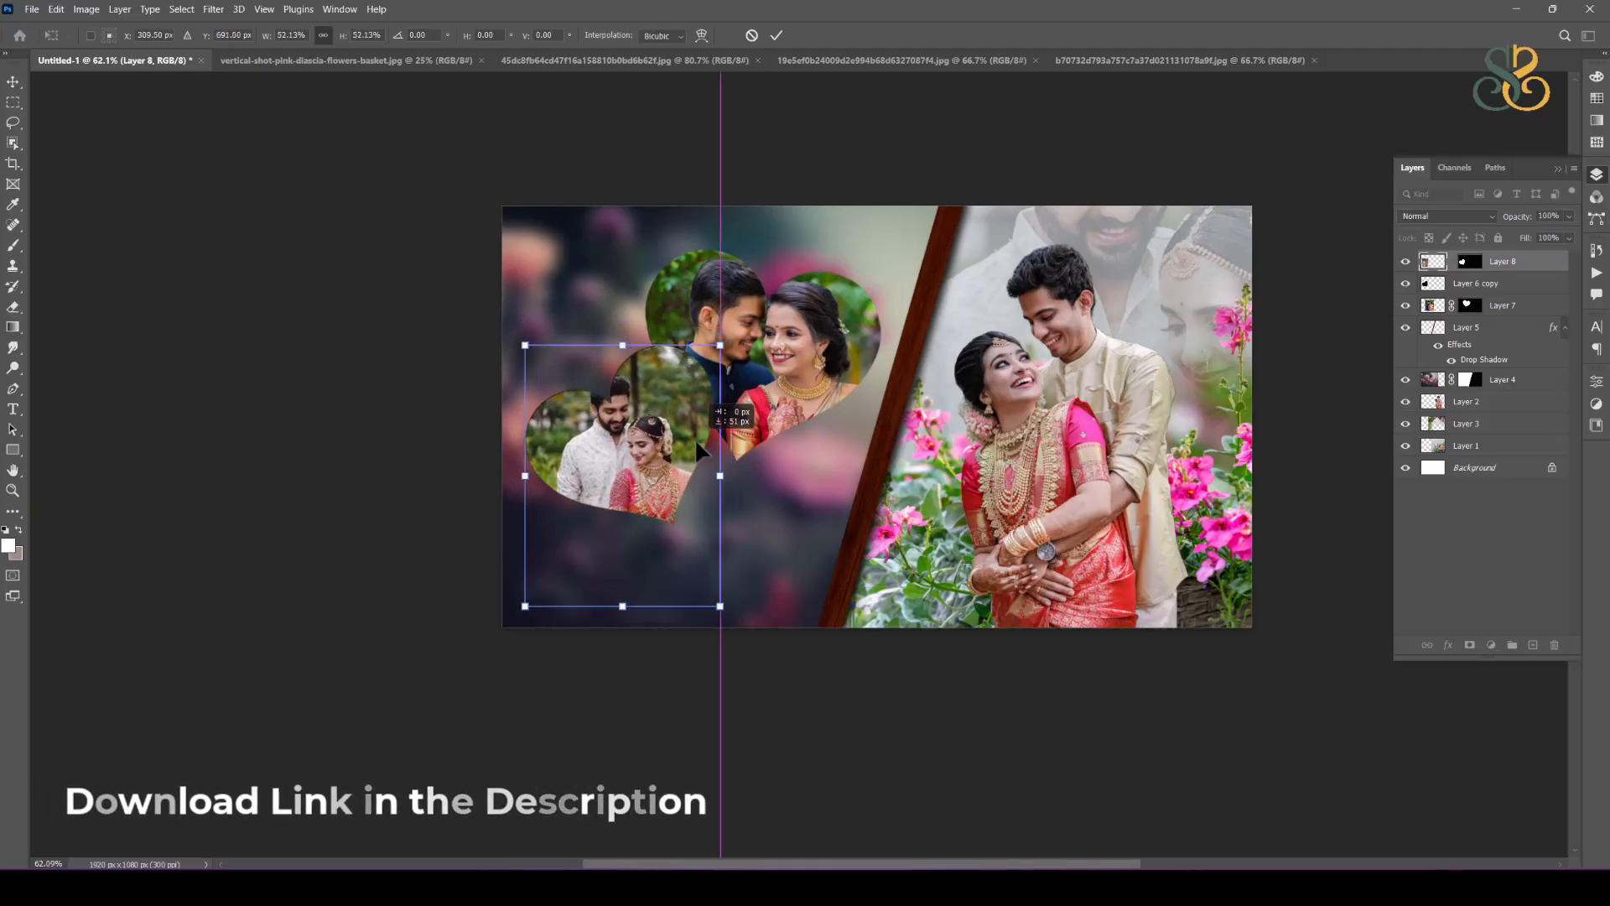
pyautogui.moveTo(721, 605); pyautogui.dragTo(767, 665)
pyautogui.moveTo(656, 466); pyautogui.dragTo(639, 456)
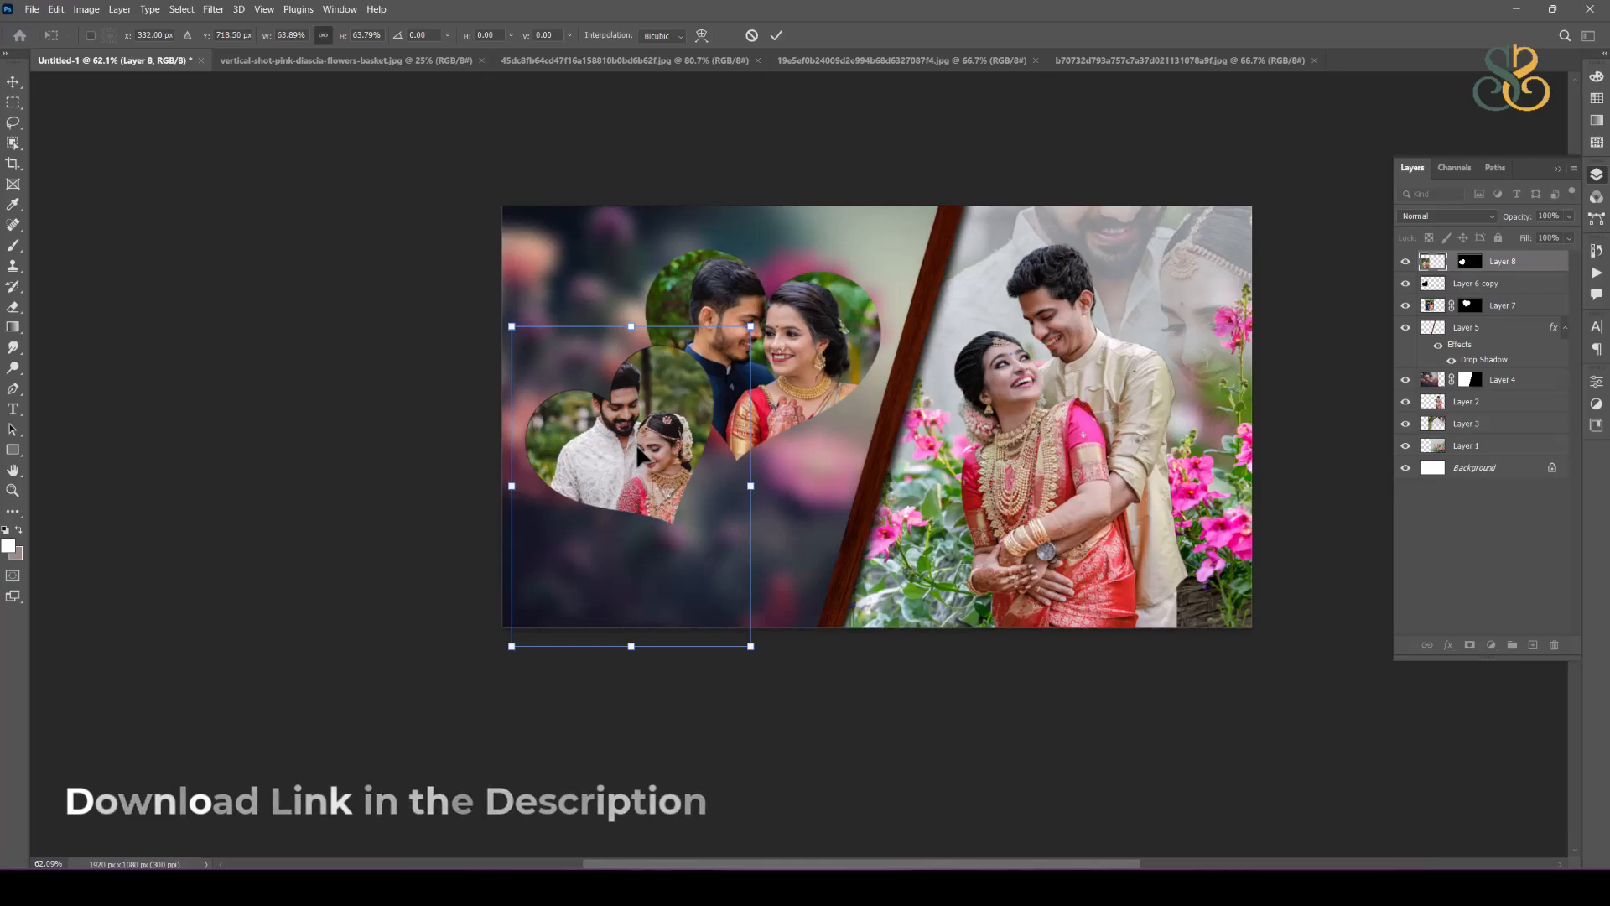
pyautogui.press('Return')
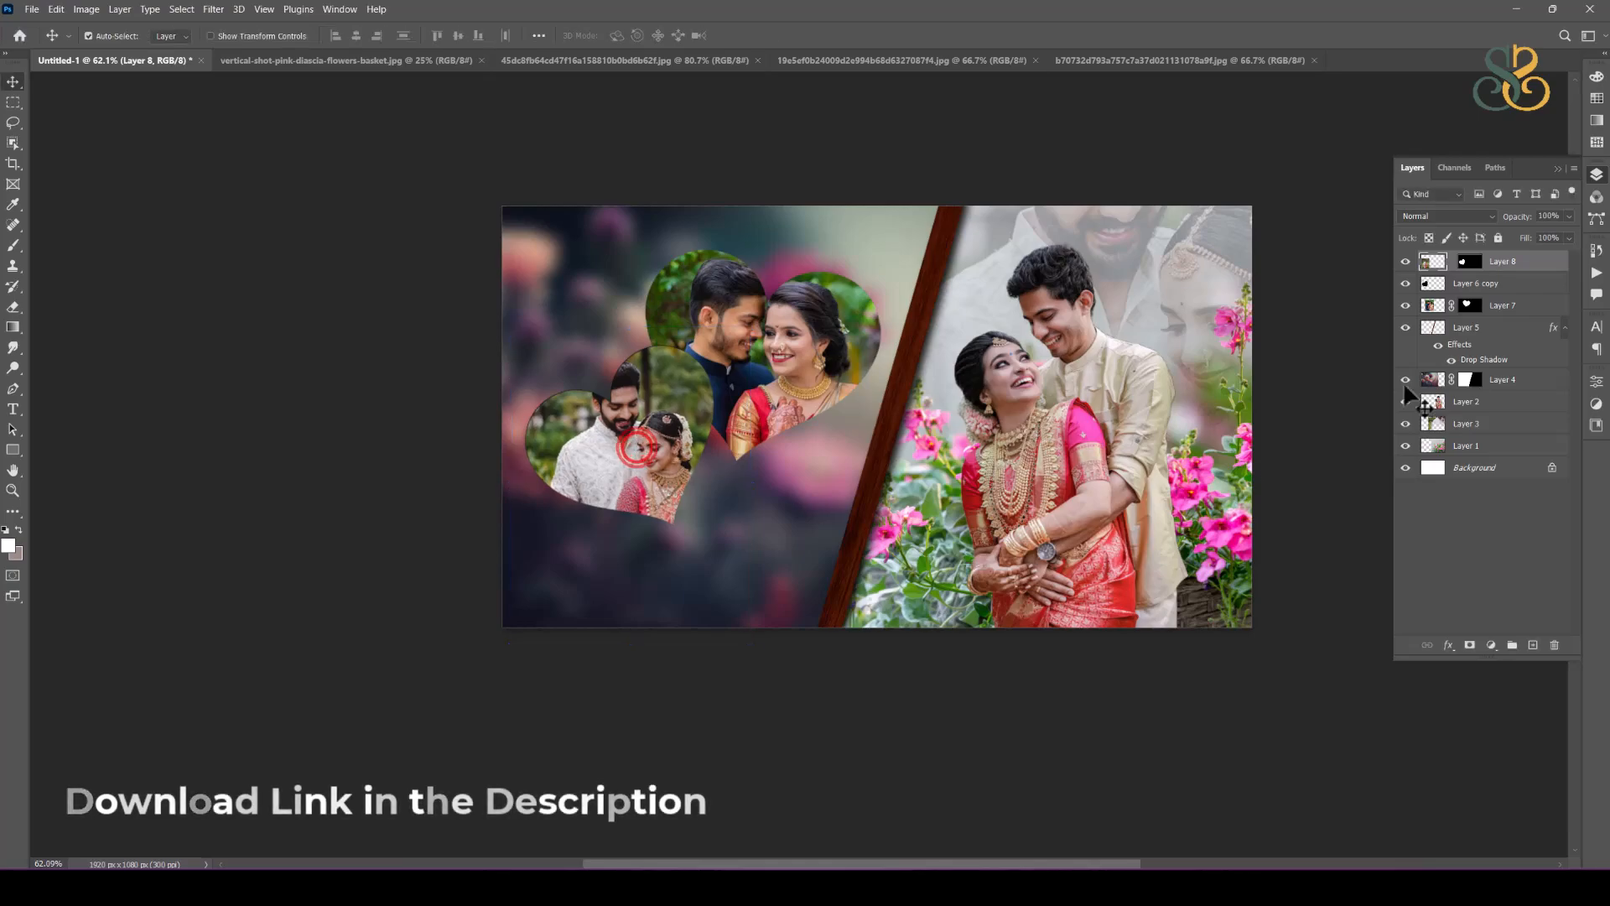
# Step: Relink the lower-left heart photo to its mask and add a thin pink gradient stroke around it, outside position
pyautogui.click(1468, 261)
pyautogui.click(1554, 263)
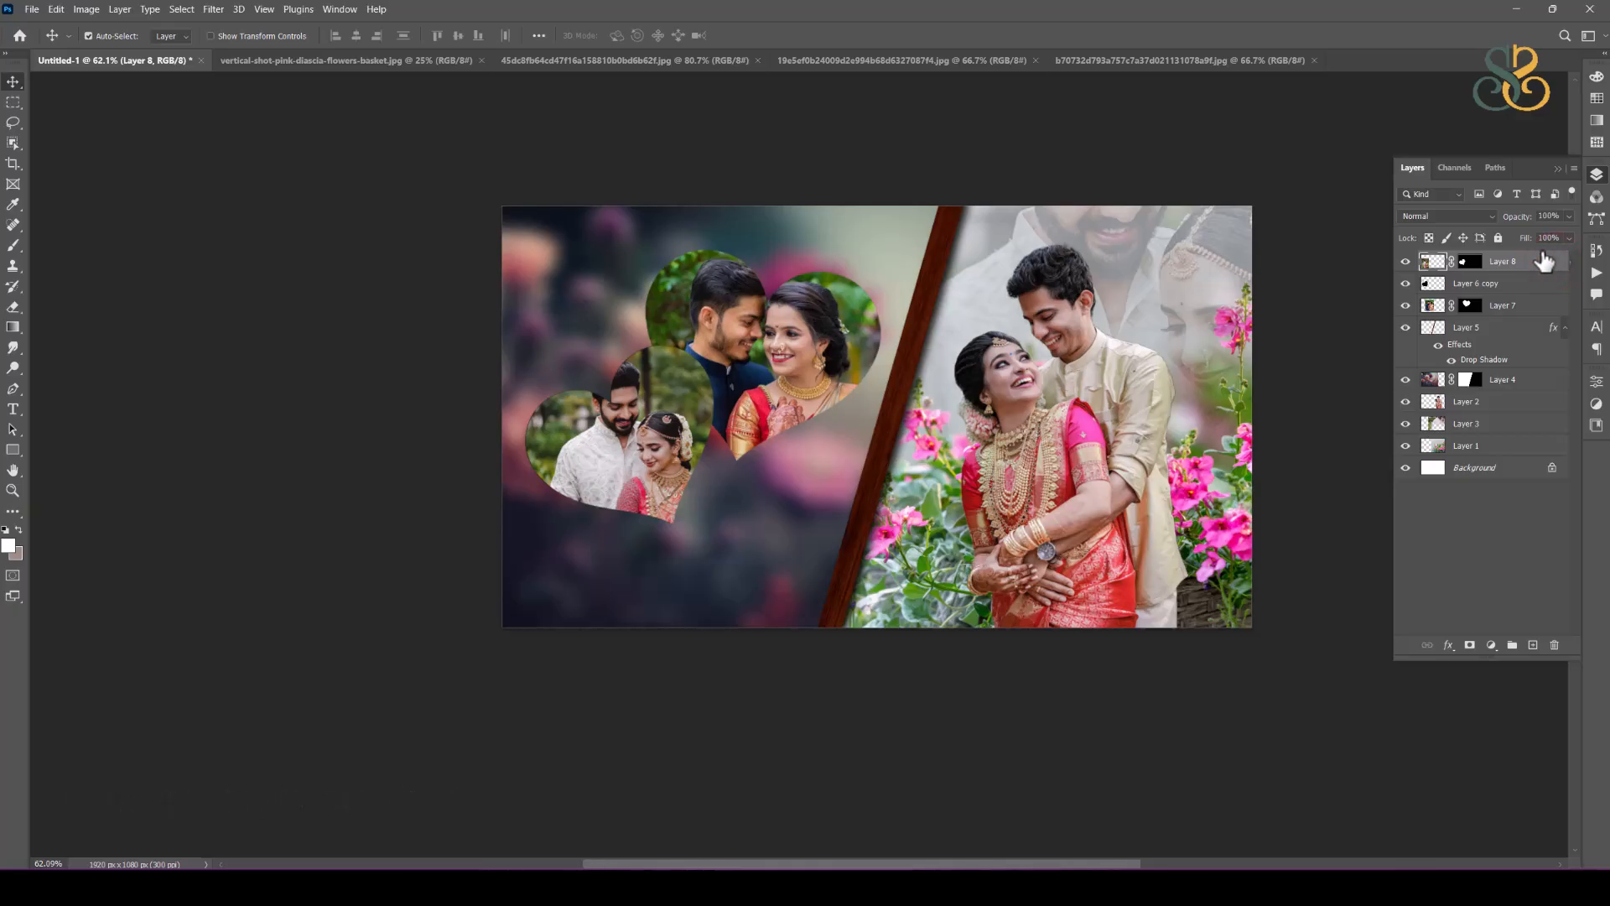
pyautogui.doubleClick(1558, 263)
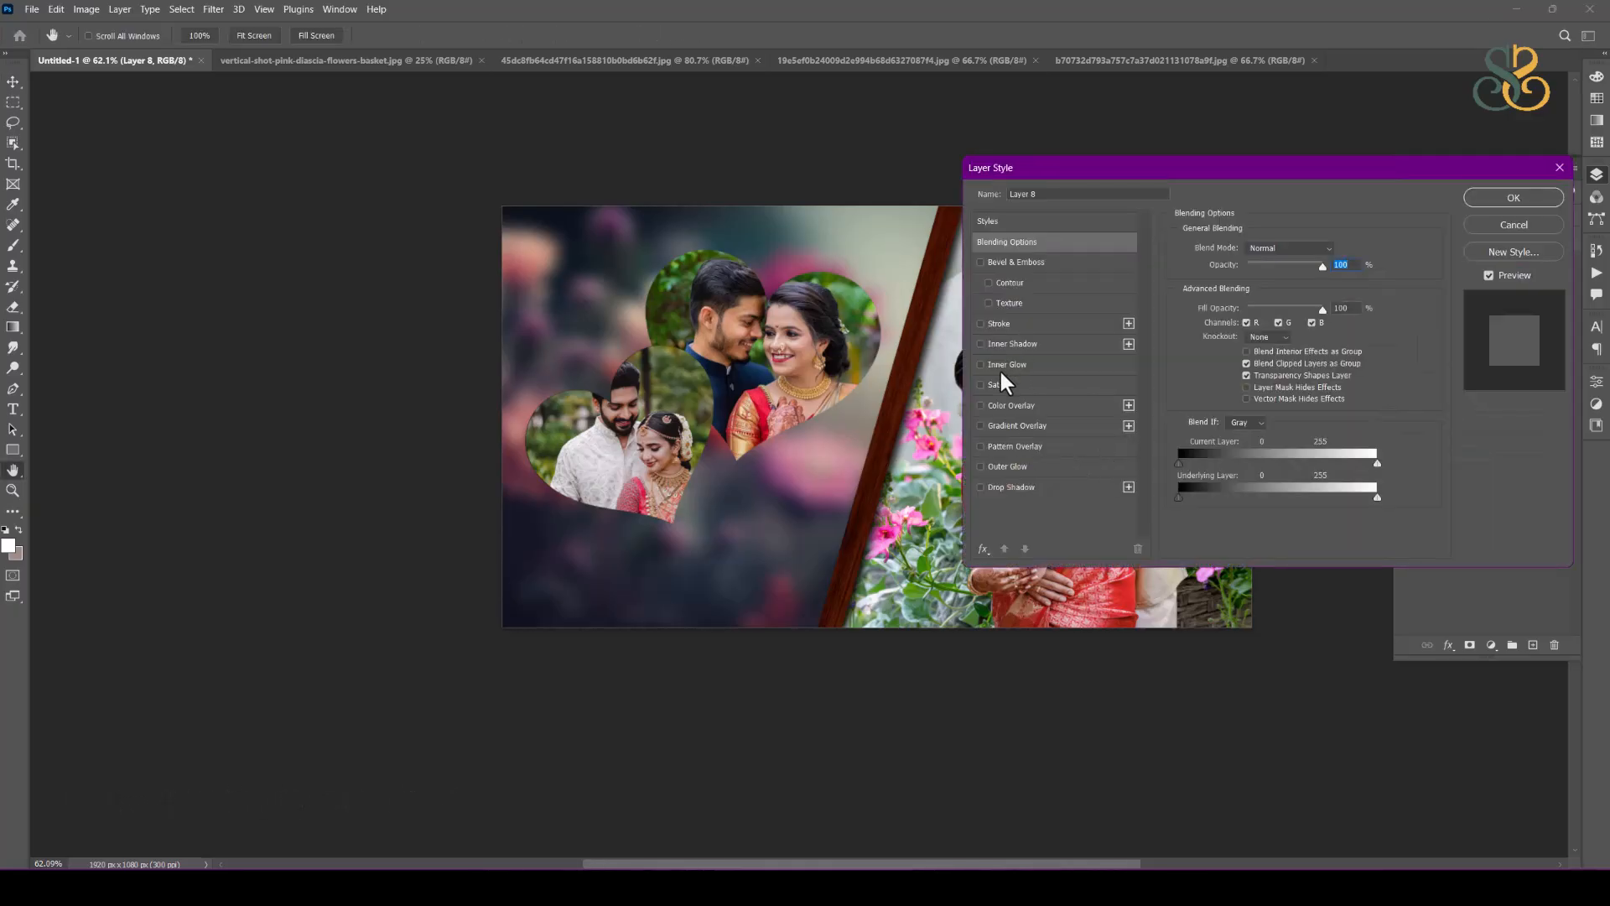
pyautogui.click(999, 324)
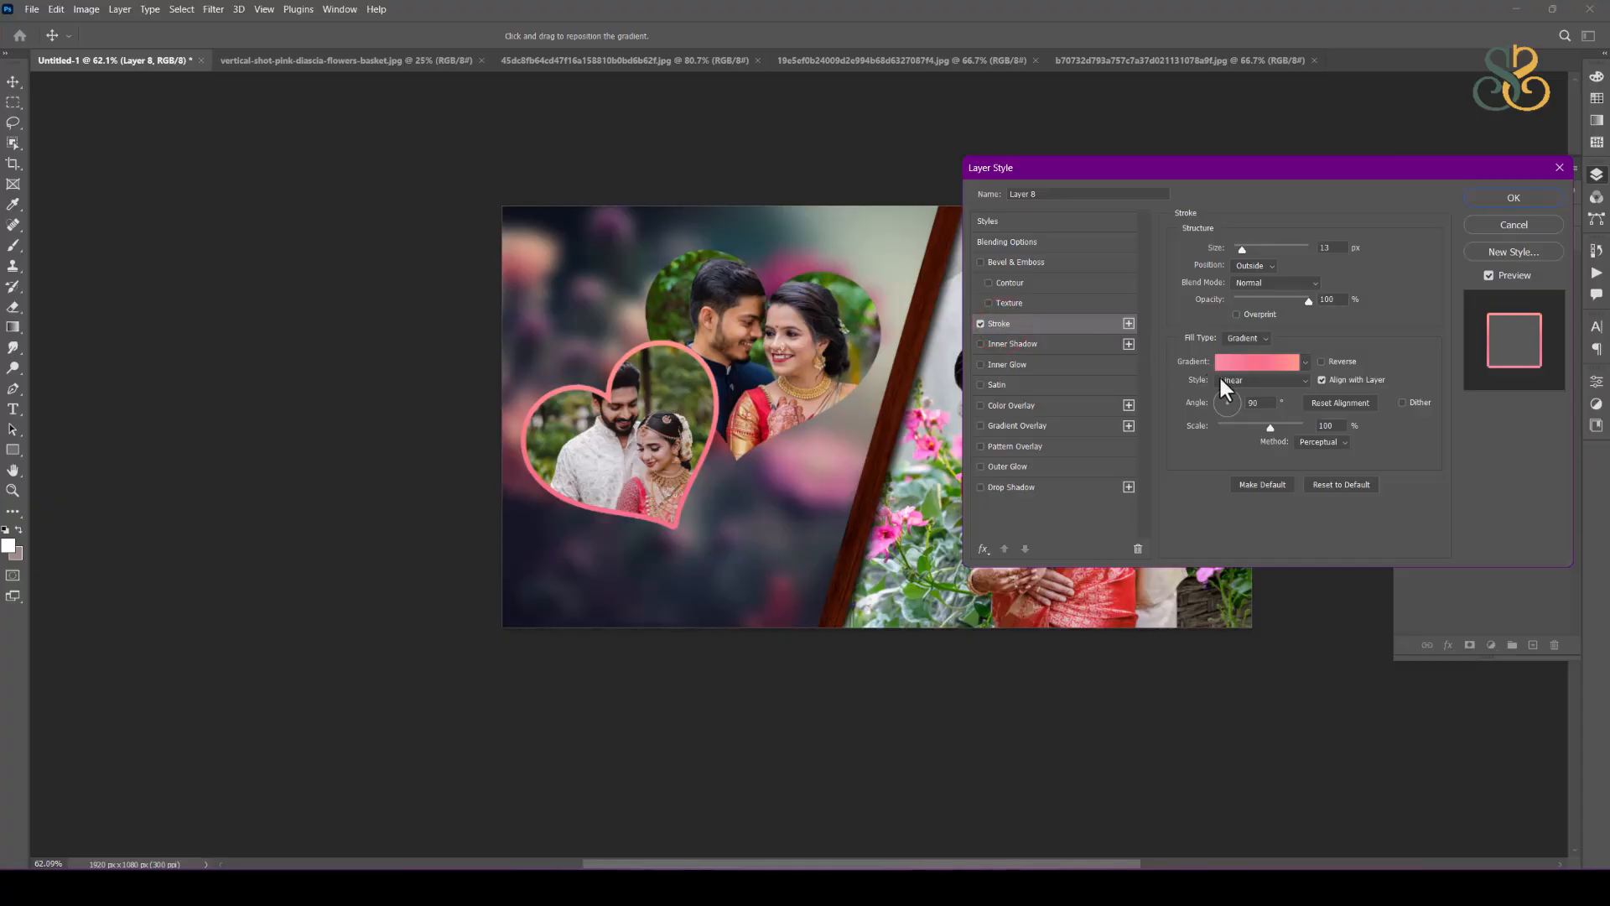
pyautogui.moveTo(1241, 245); pyautogui.dragTo(1237, 245)
pyautogui.click(1238, 244)
# Step: Add a black drop shadow to the lower-left heart photo at a 124° angle and 49 px distance, adjusting its size and opacity
pyautogui.click(1014, 487)
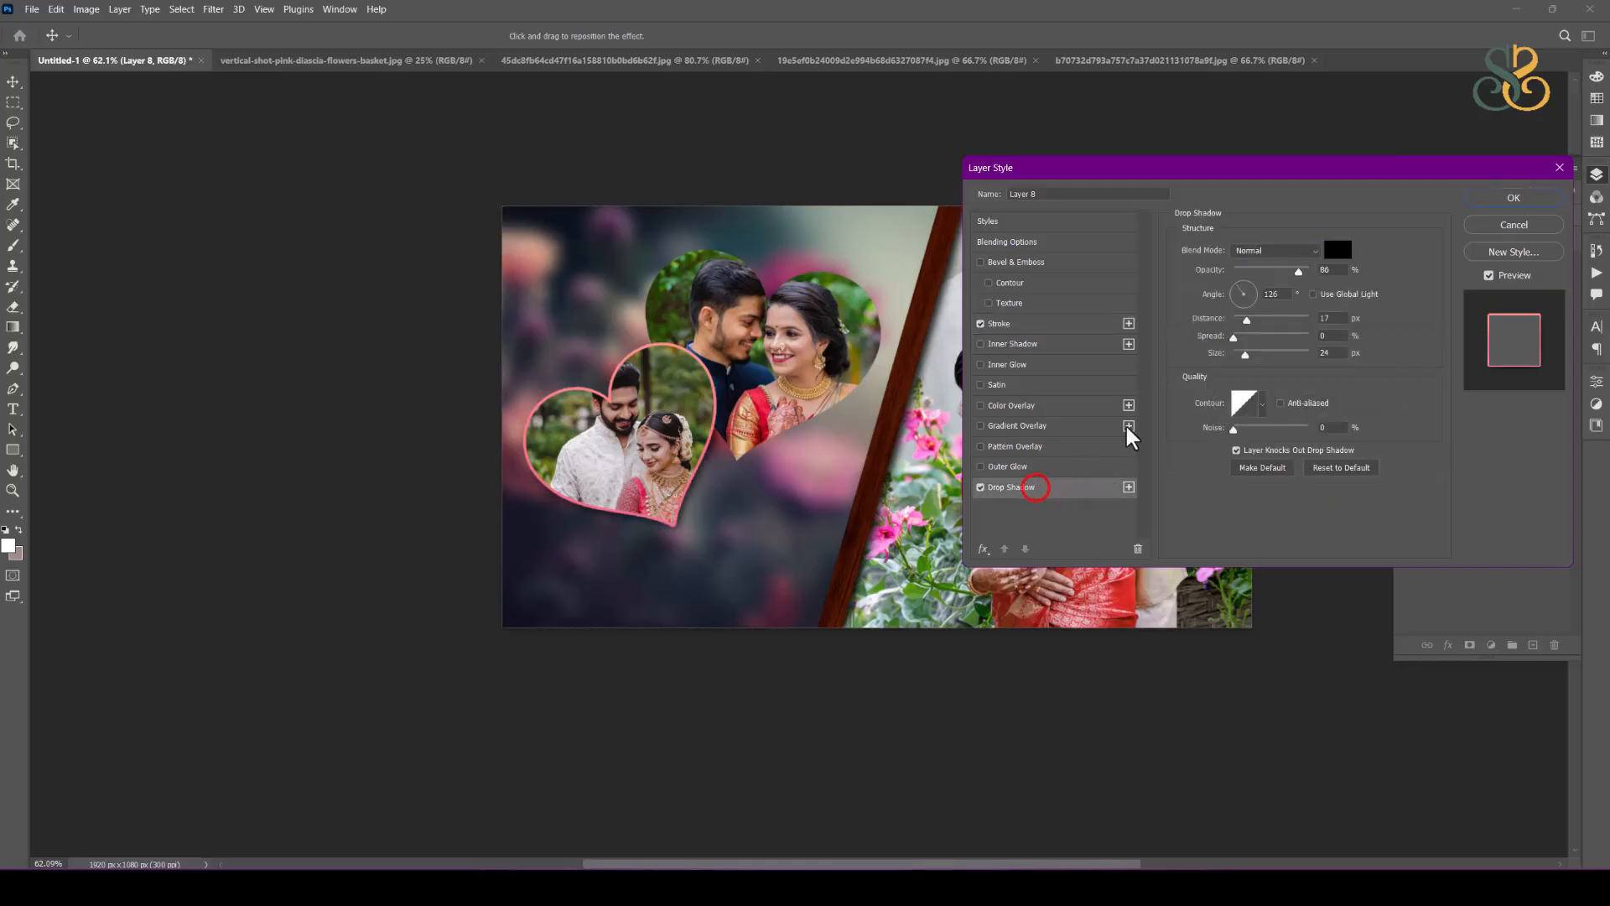
pyautogui.moveTo(682, 546); pyautogui.dragTo(691, 578)
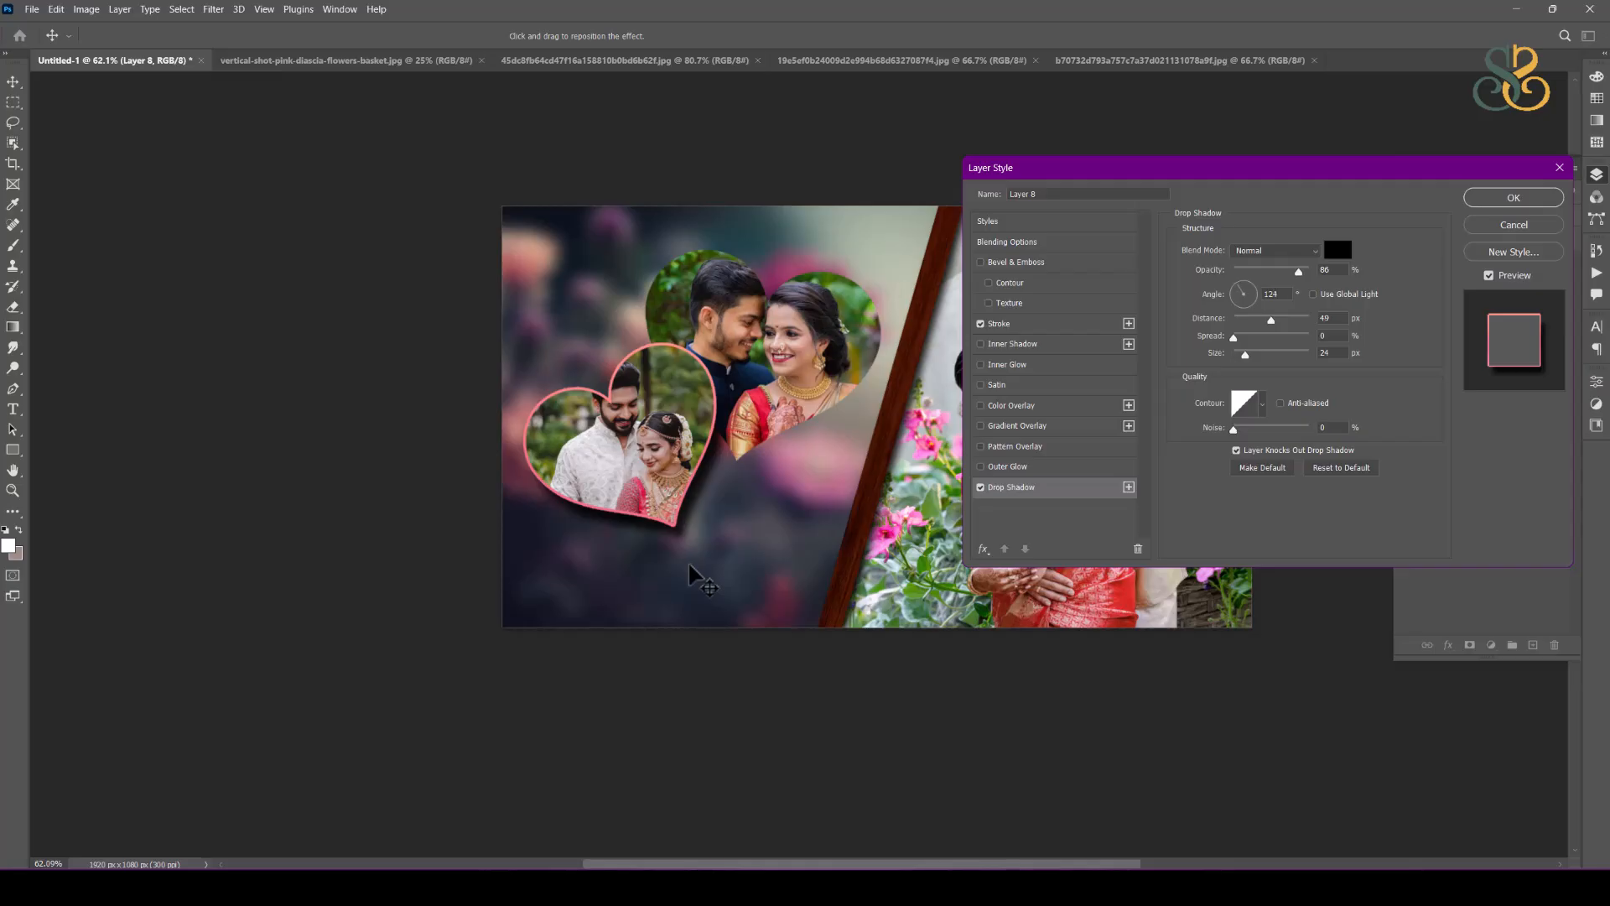
pyautogui.moveTo(1243, 353); pyautogui.dragTo(1247, 355)
pyautogui.moveTo(1273, 271); pyautogui.dragTo(1273, 270)
pyautogui.click(1528, 196)
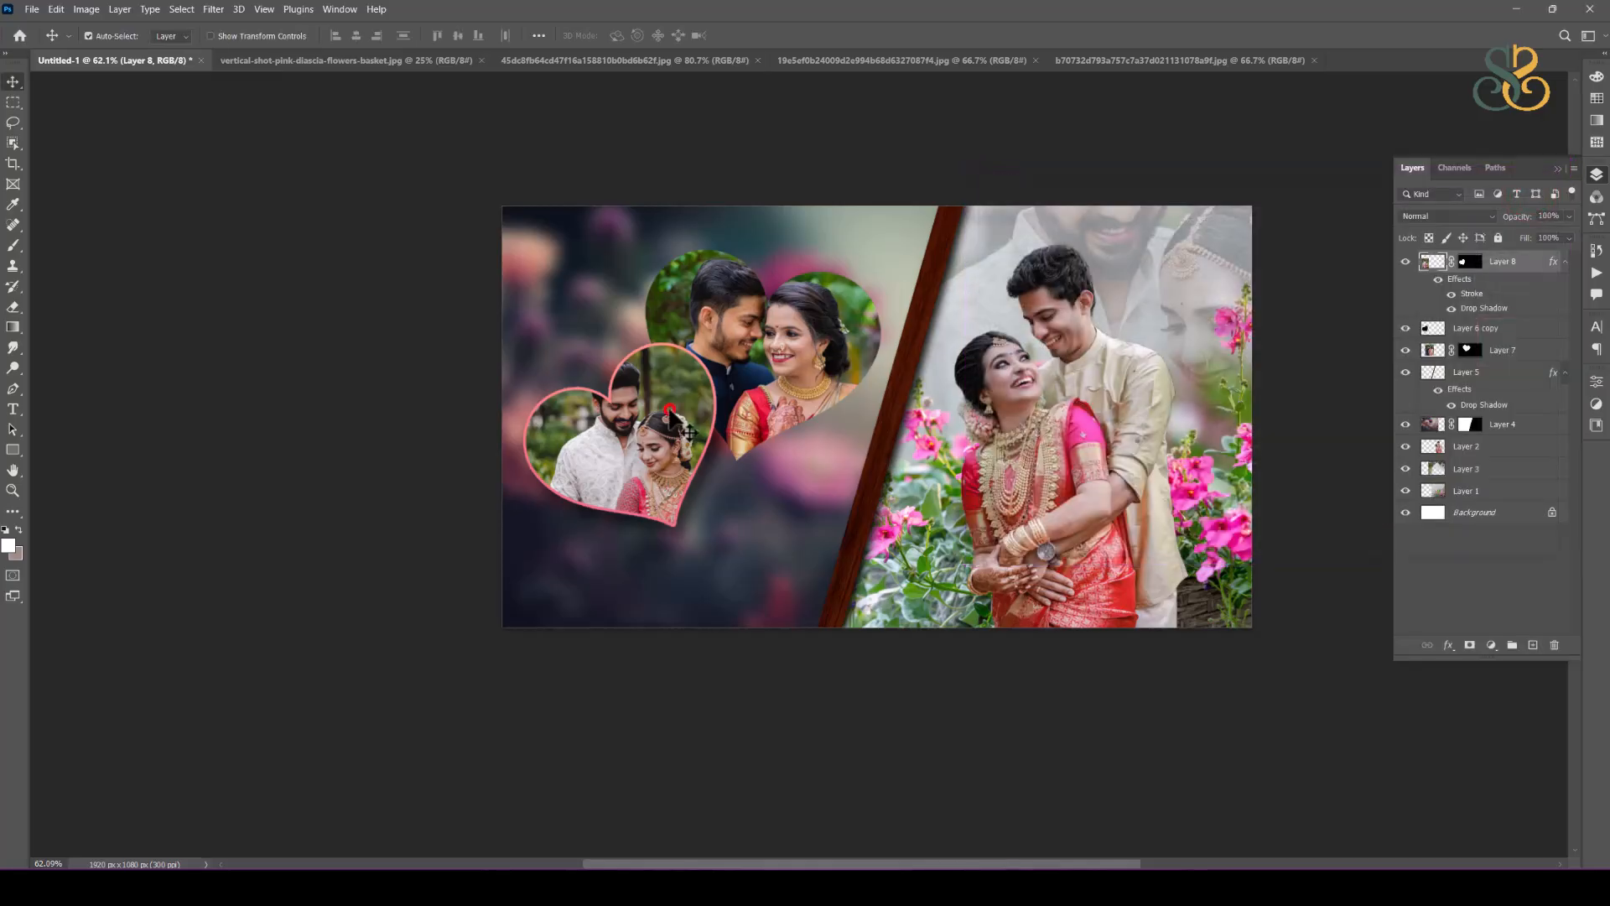
# Step: Copy the stroke and drop shadow styling from the lower-left heart photo onto the larger heart photo
pyautogui.rightClick(1543, 267)
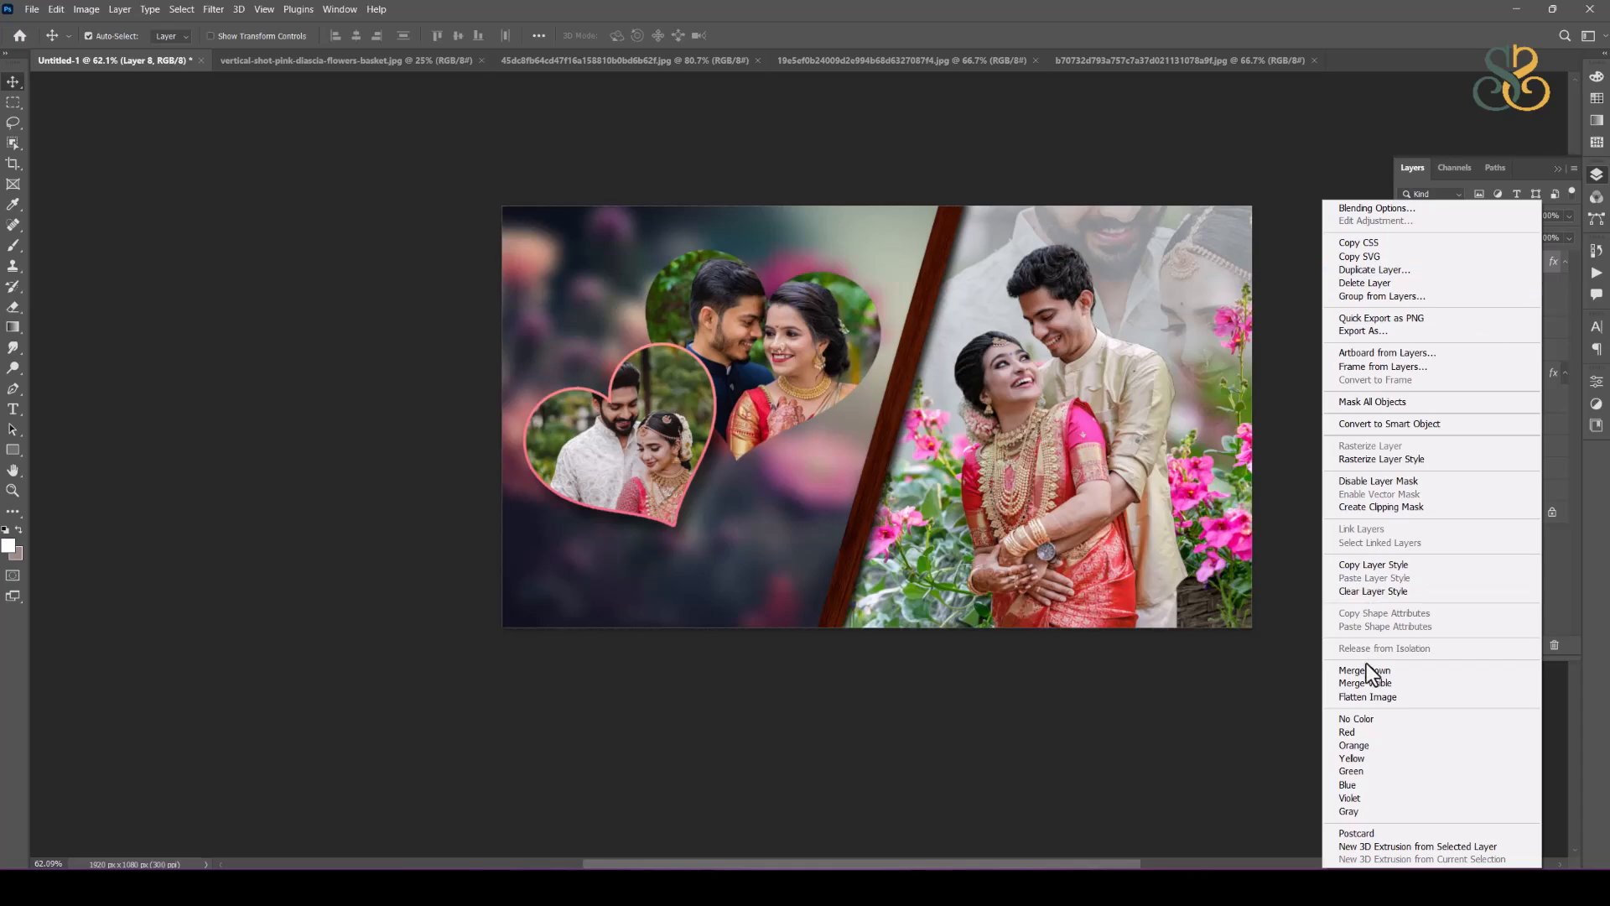
pyautogui.click(1355, 562)
pyautogui.click(1505, 350)
pyautogui.rightClick(1517, 348)
pyautogui.click(1360, 578)
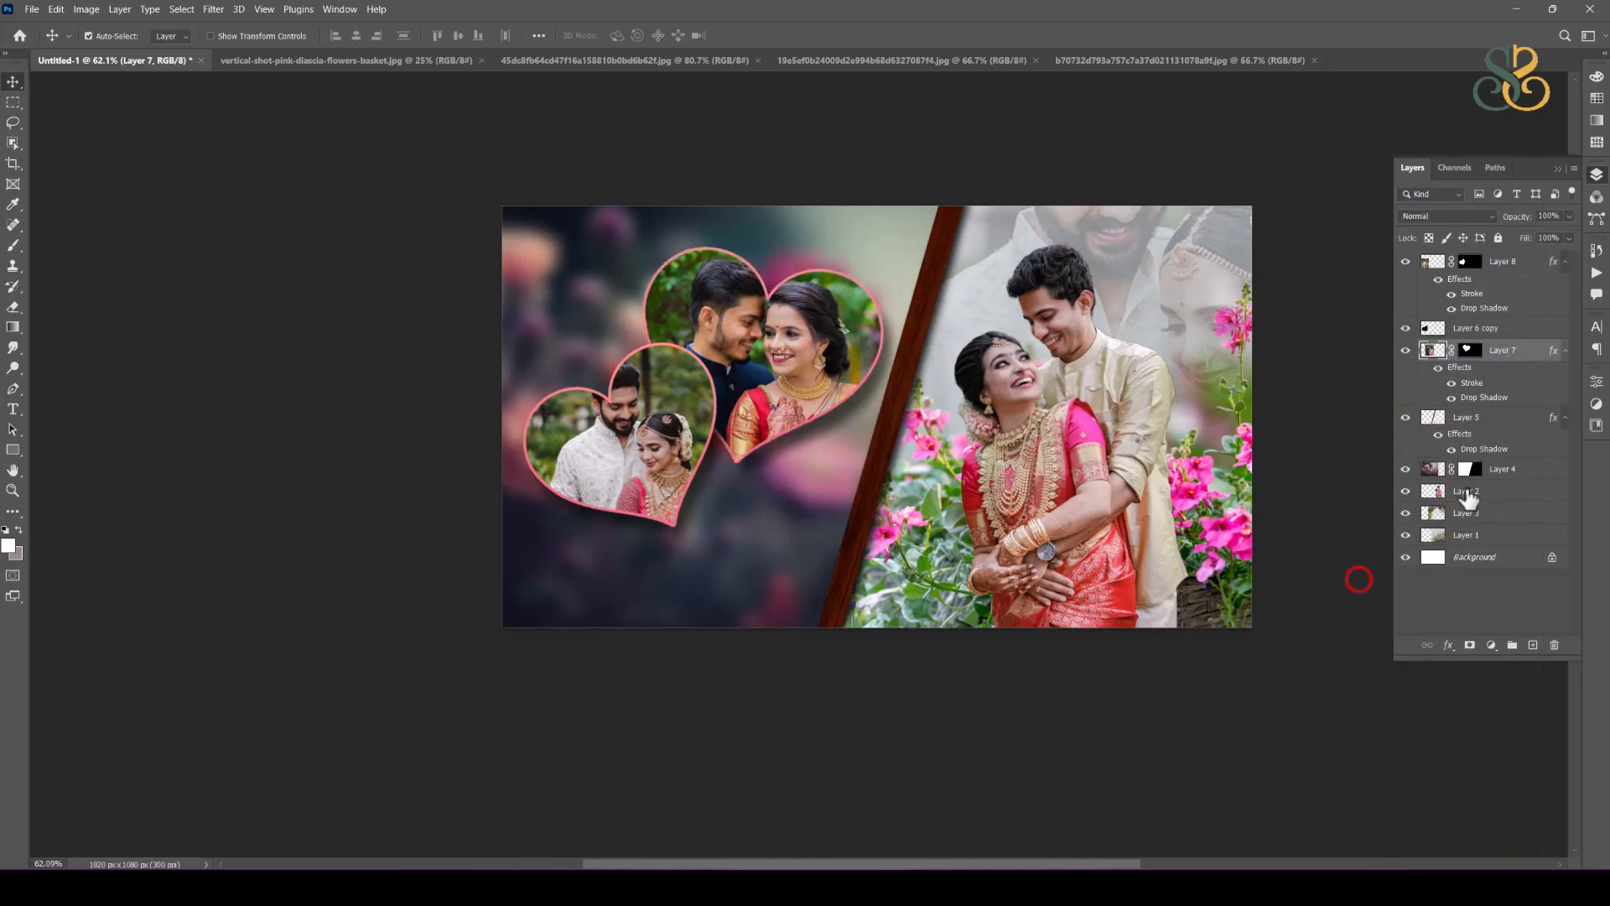
pyautogui.click(929, 719)
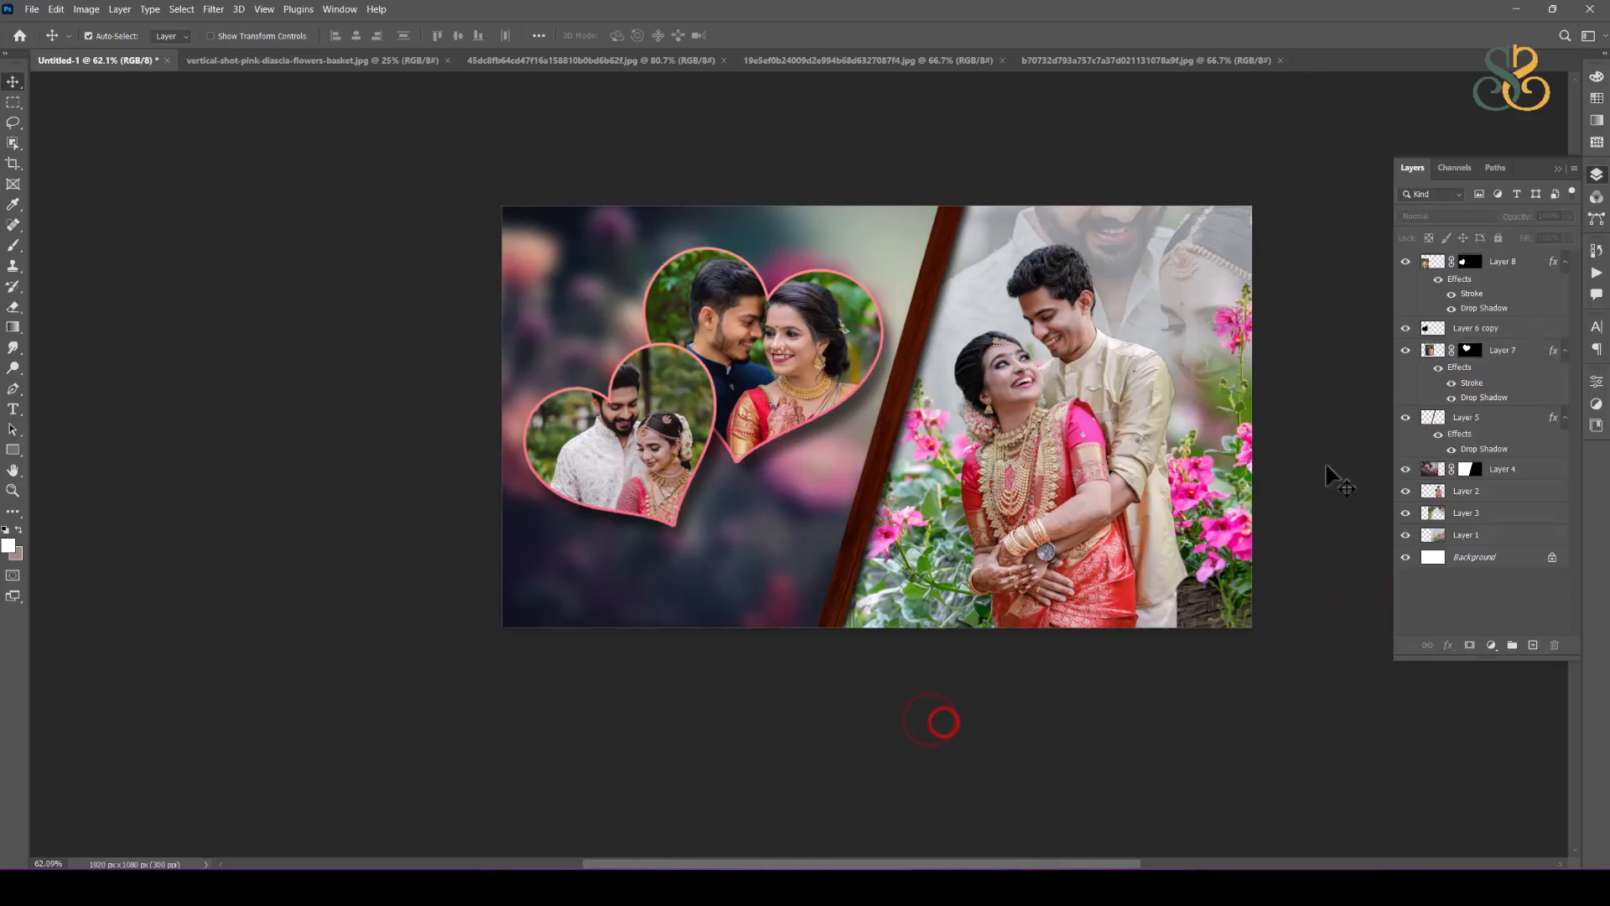
# Step: Open two Heart.png from the wedding album design folder and bring the red hearts into the album spread
pyautogui.click(31, 11)
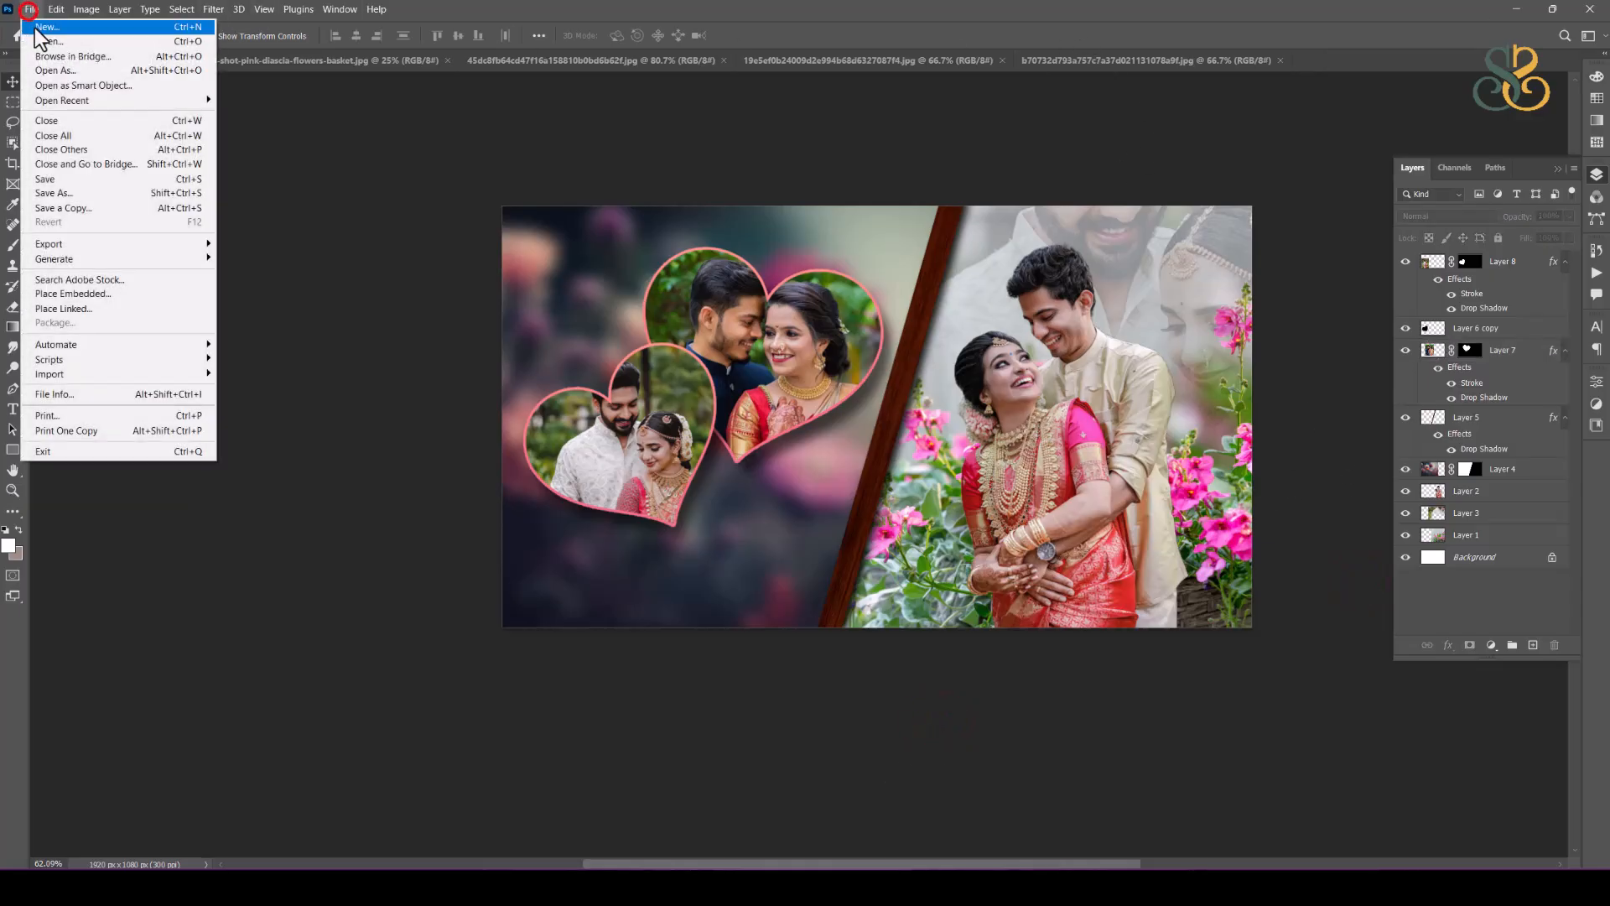
pyautogui.click(47, 48)
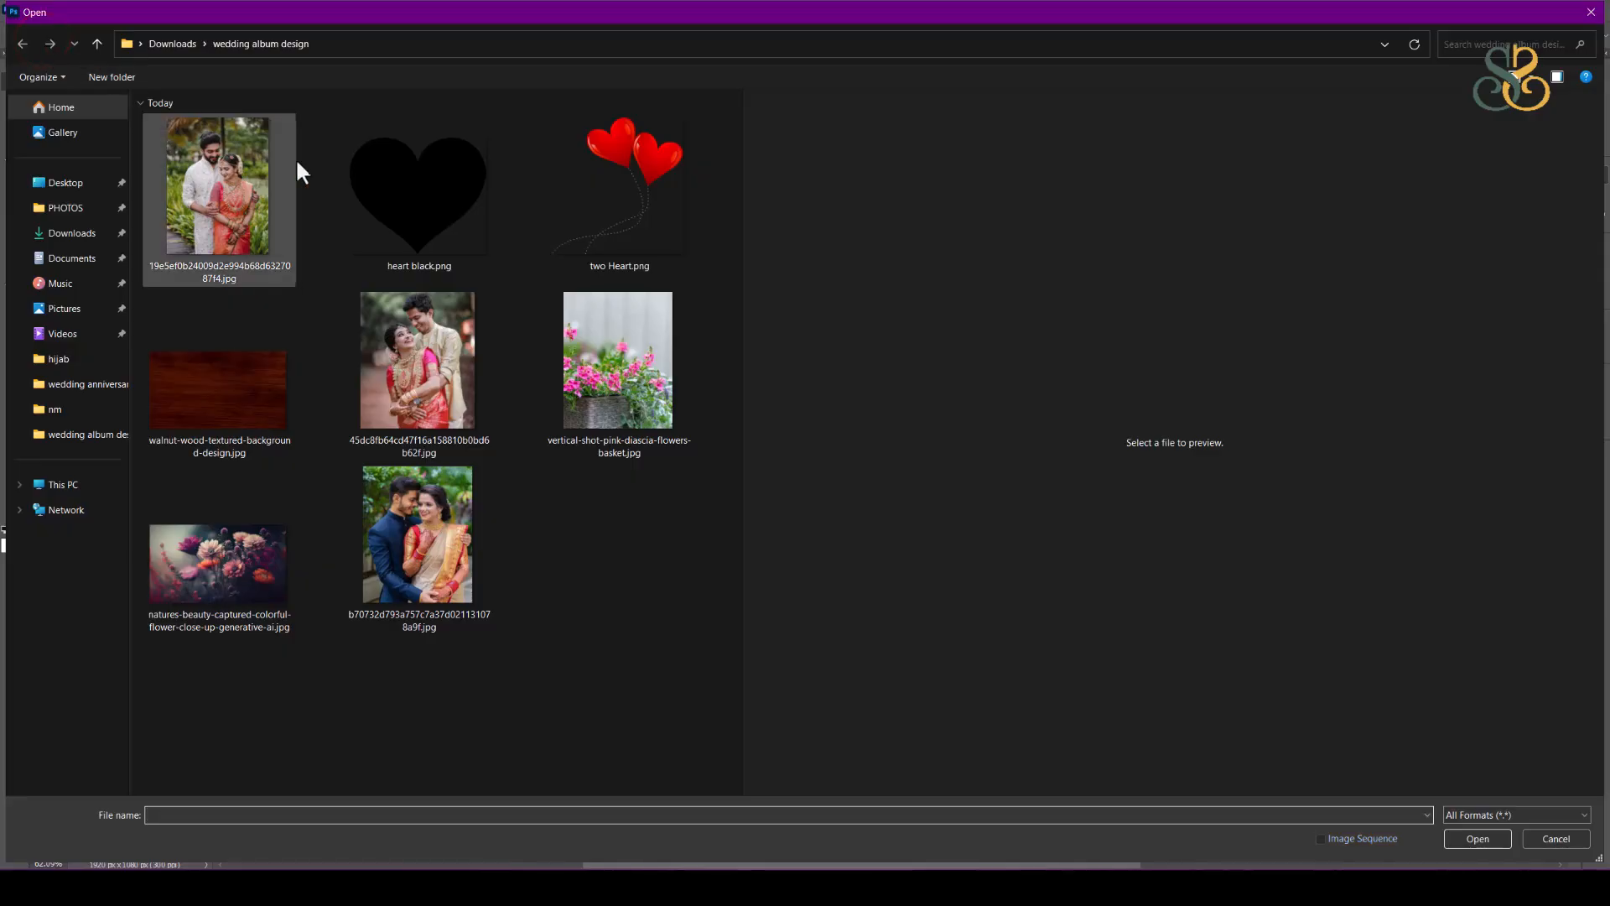
pyautogui.click(628, 178)
pyautogui.doubleClick(656, 173)
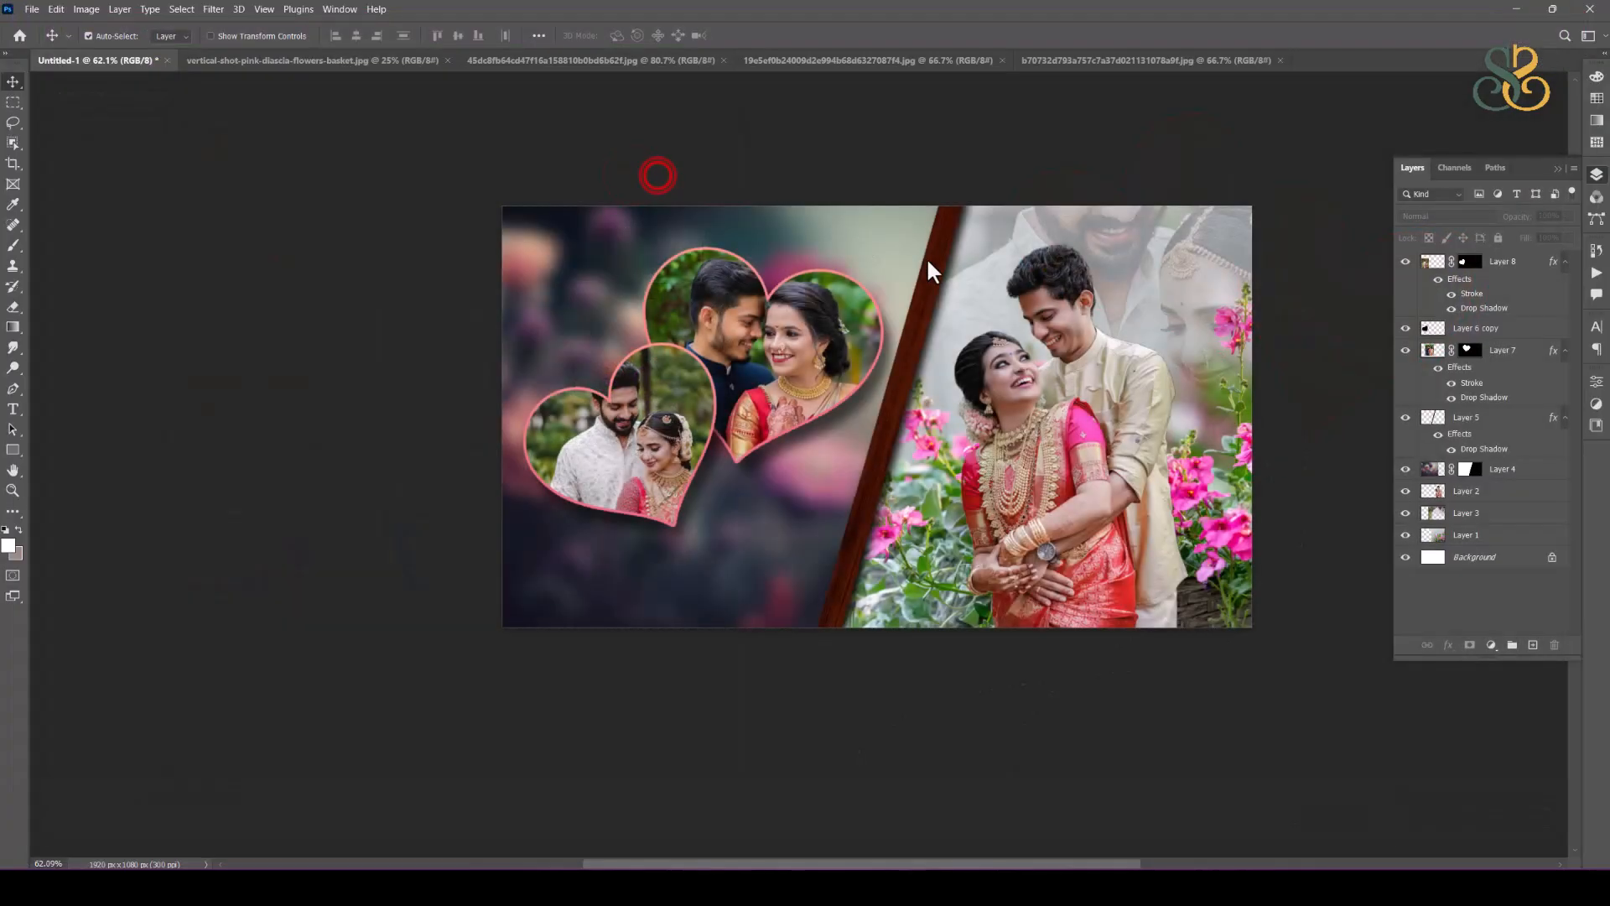
pyautogui.moveTo(966, 360); pyautogui.dragTo(188, 31)
pyautogui.moveTo(77, 67); pyautogui.dragTo(77, 67)
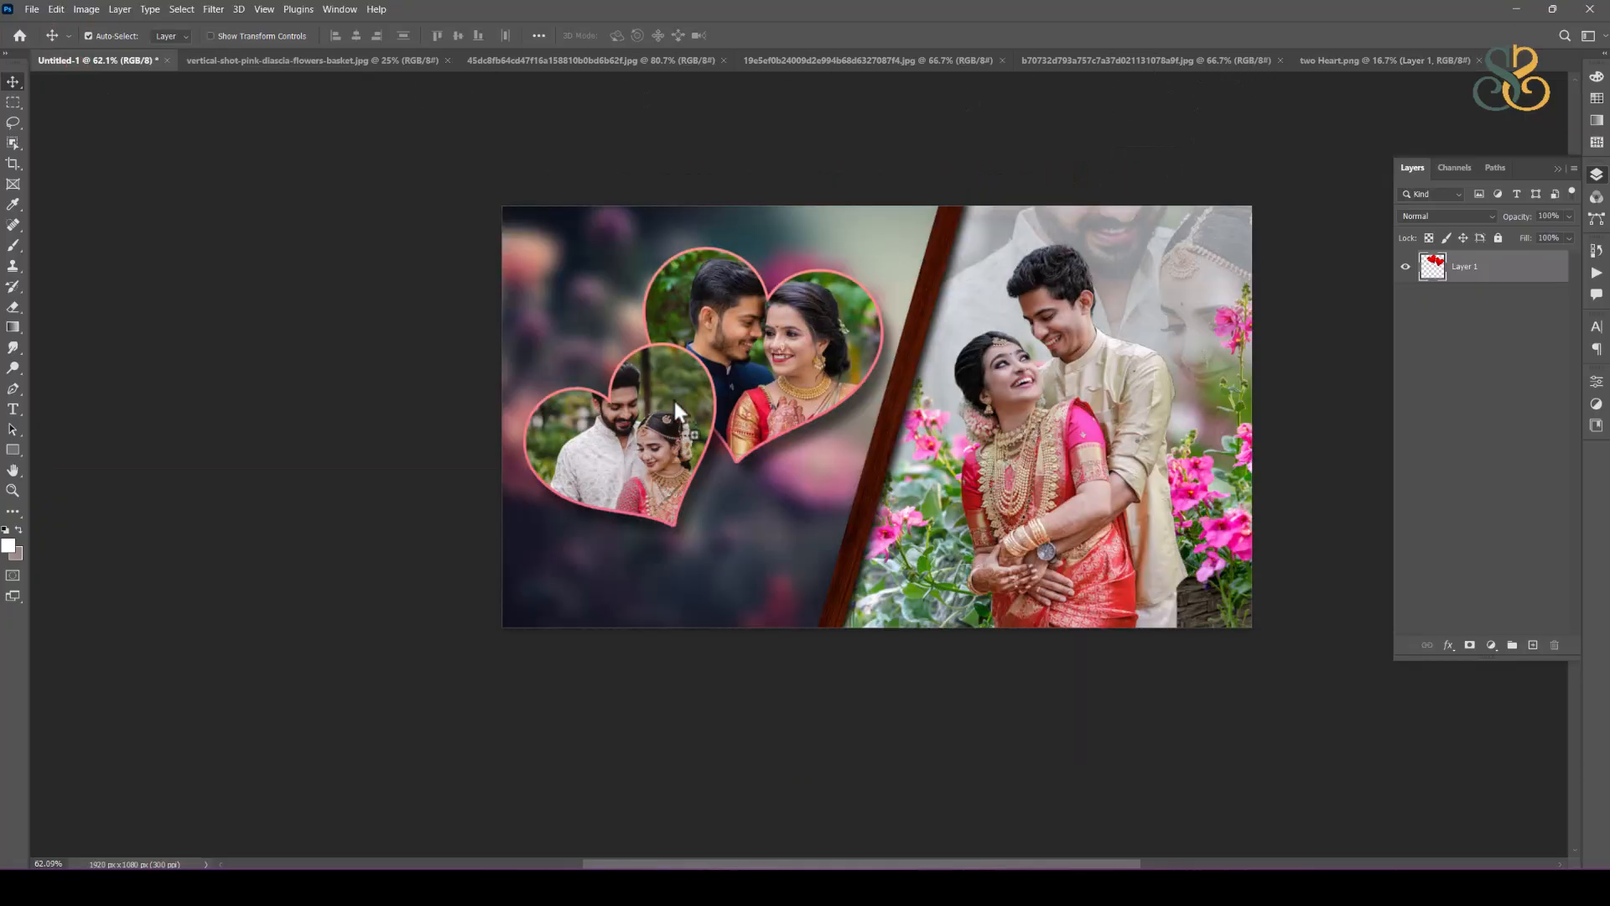
pyautogui.moveTo(673, 397); pyautogui.dragTo(740, 423)
# Step: Scale the red hearts to about 7.35%, rotate them about 20° and place them over the upper end of the wood divider
pyautogui.hotkey('ctrl', 't')
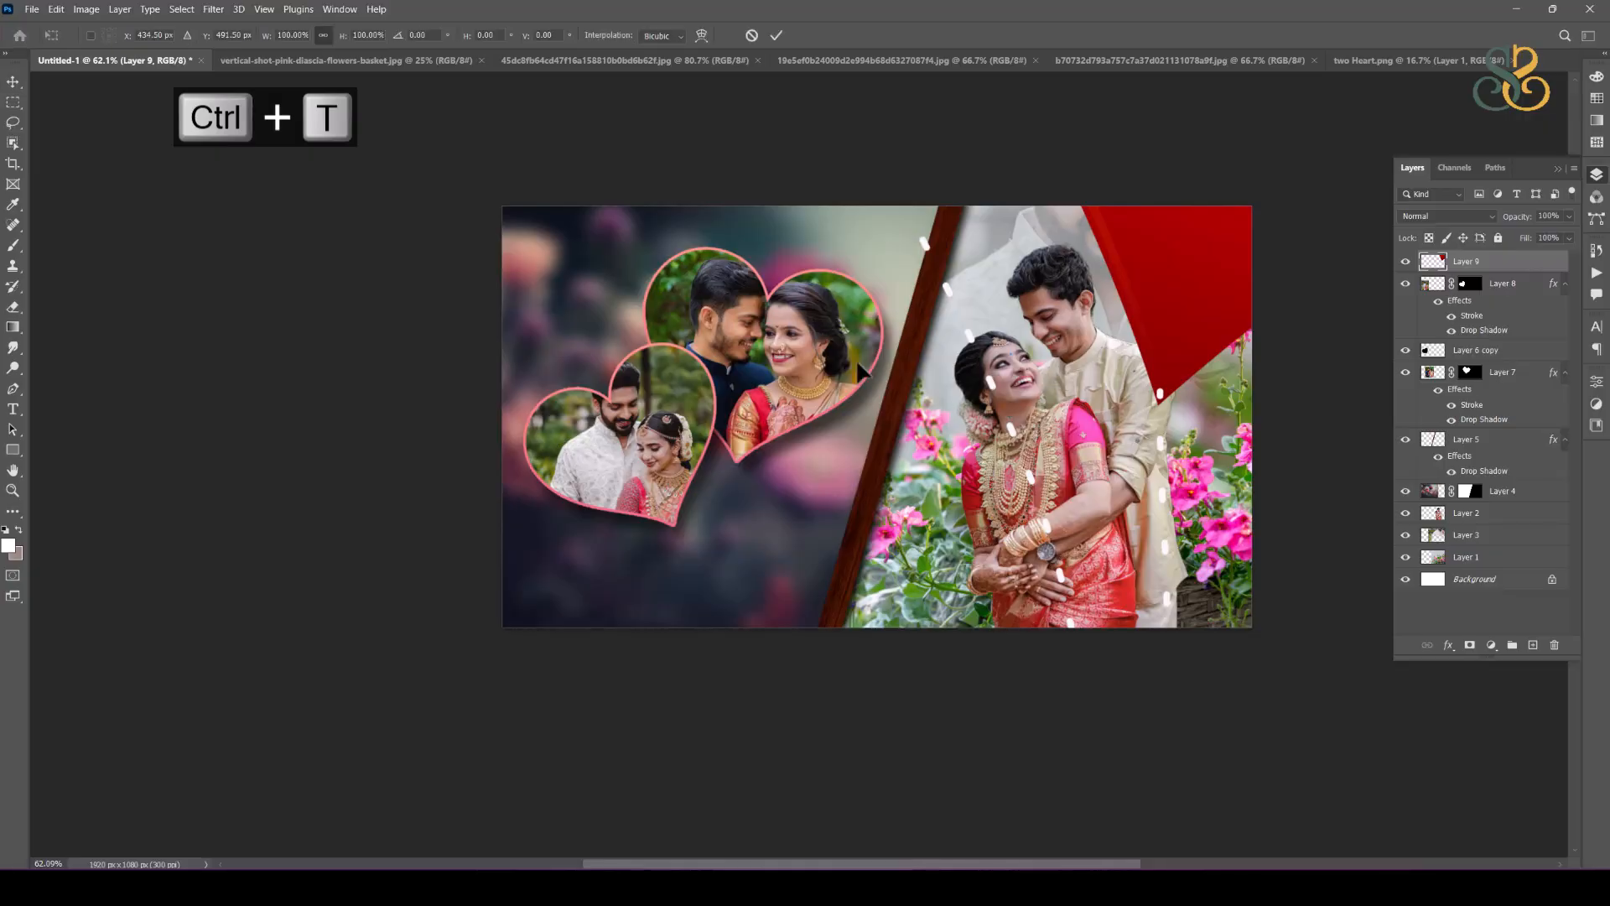
pyautogui.scroll(-3, 856, 360)
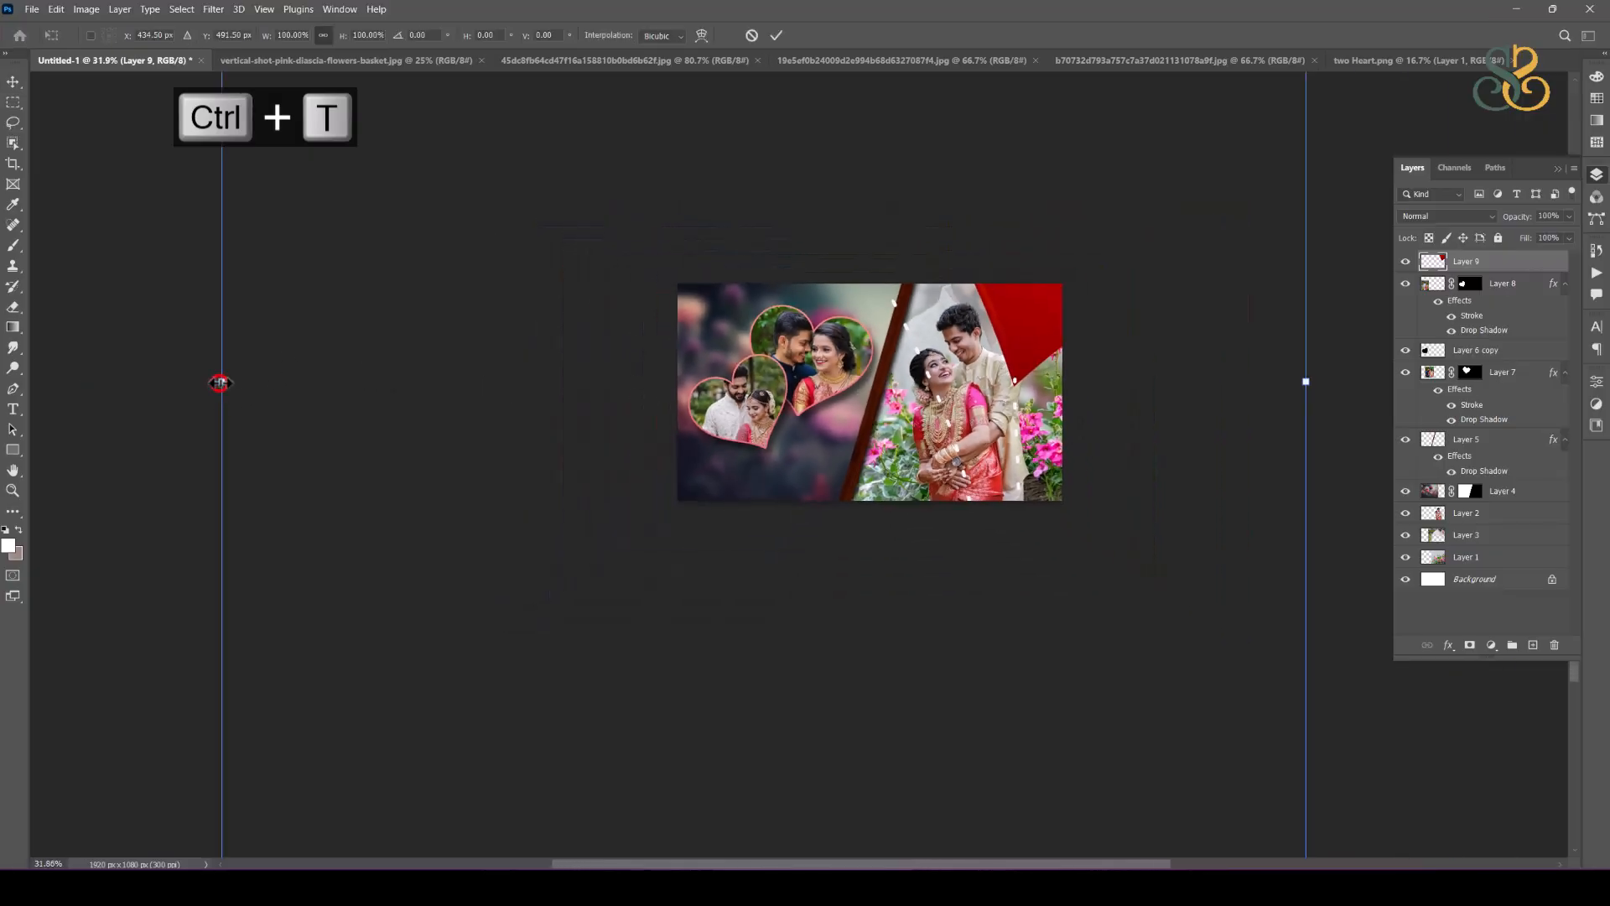
pyautogui.click(219, 383)
pyautogui.moveTo(222, 384); pyautogui.dragTo(789, 399)
pyautogui.scroll(3, 791, 395)
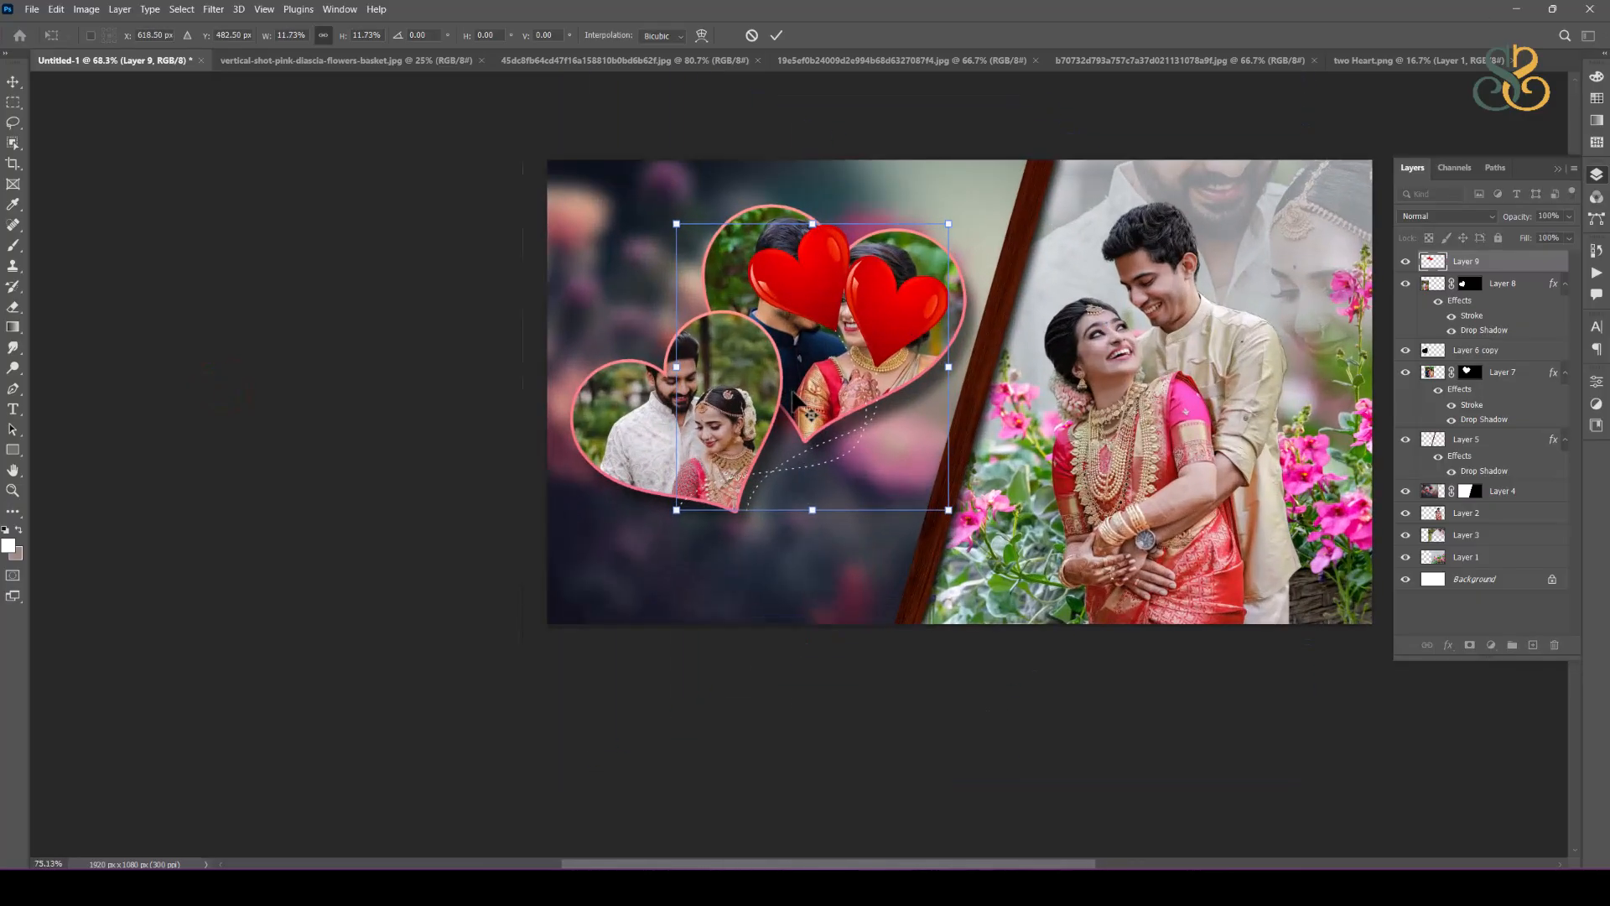
pyautogui.scroll(1, 792, 394)
pyautogui.moveTo(870, 362); pyautogui.dragTo(870, 318)
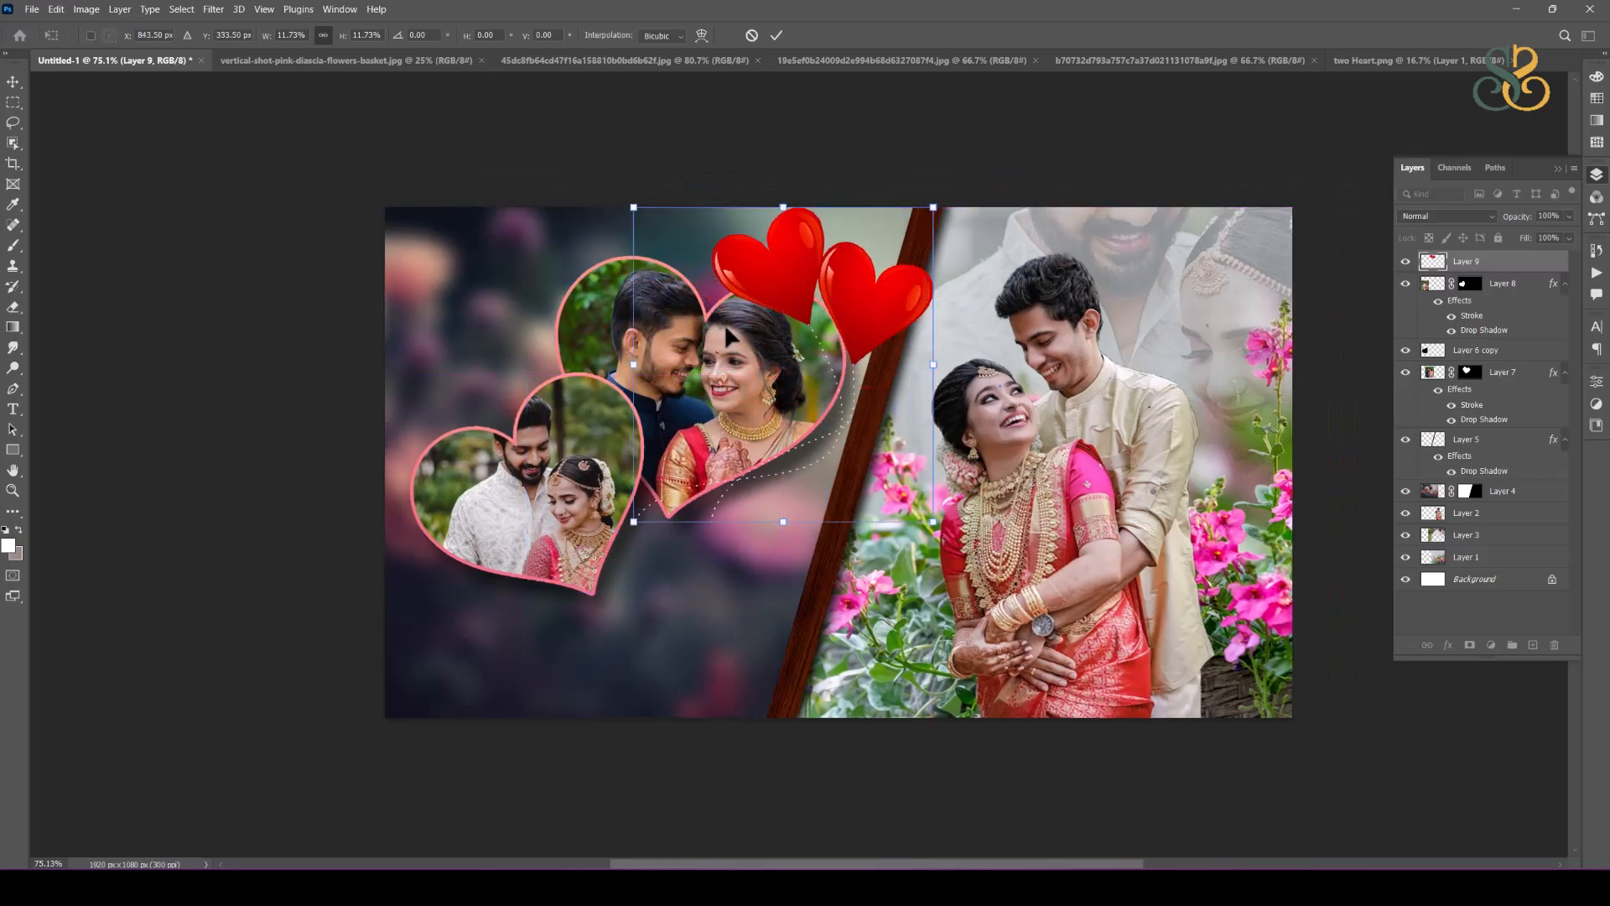
pyautogui.moveTo(634, 364); pyautogui.dragTo(745, 365)
pyautogui.moveTo(951, 262); pyautogui.dragTo(977, 305)
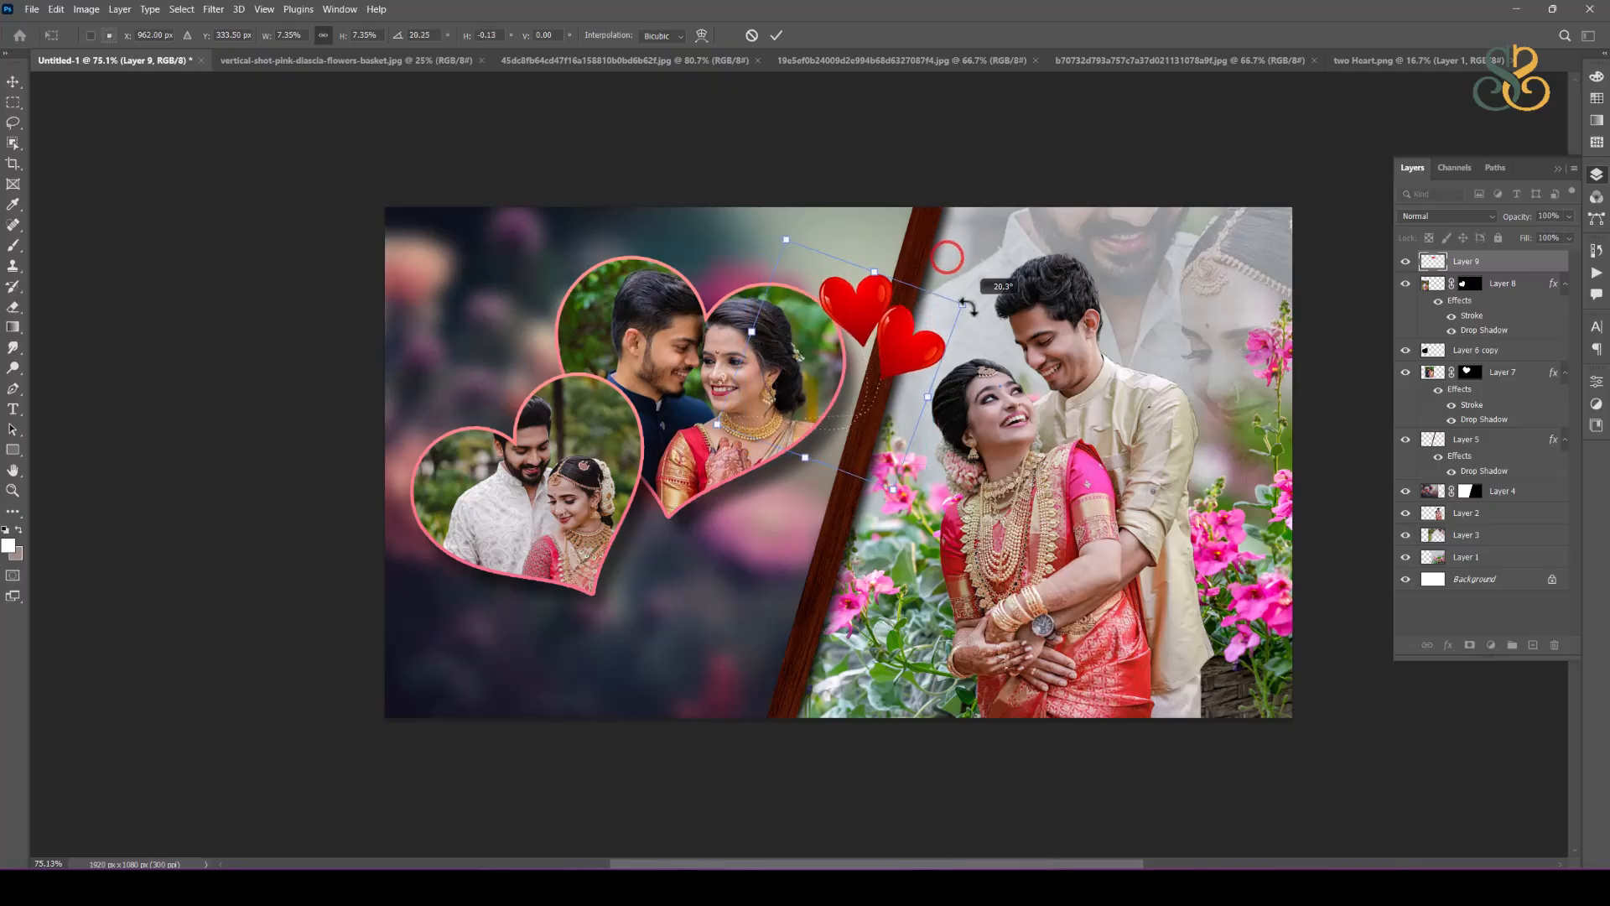
pyautogui.moveTo(891, 381); pyautogui.dragTo(926, 310)
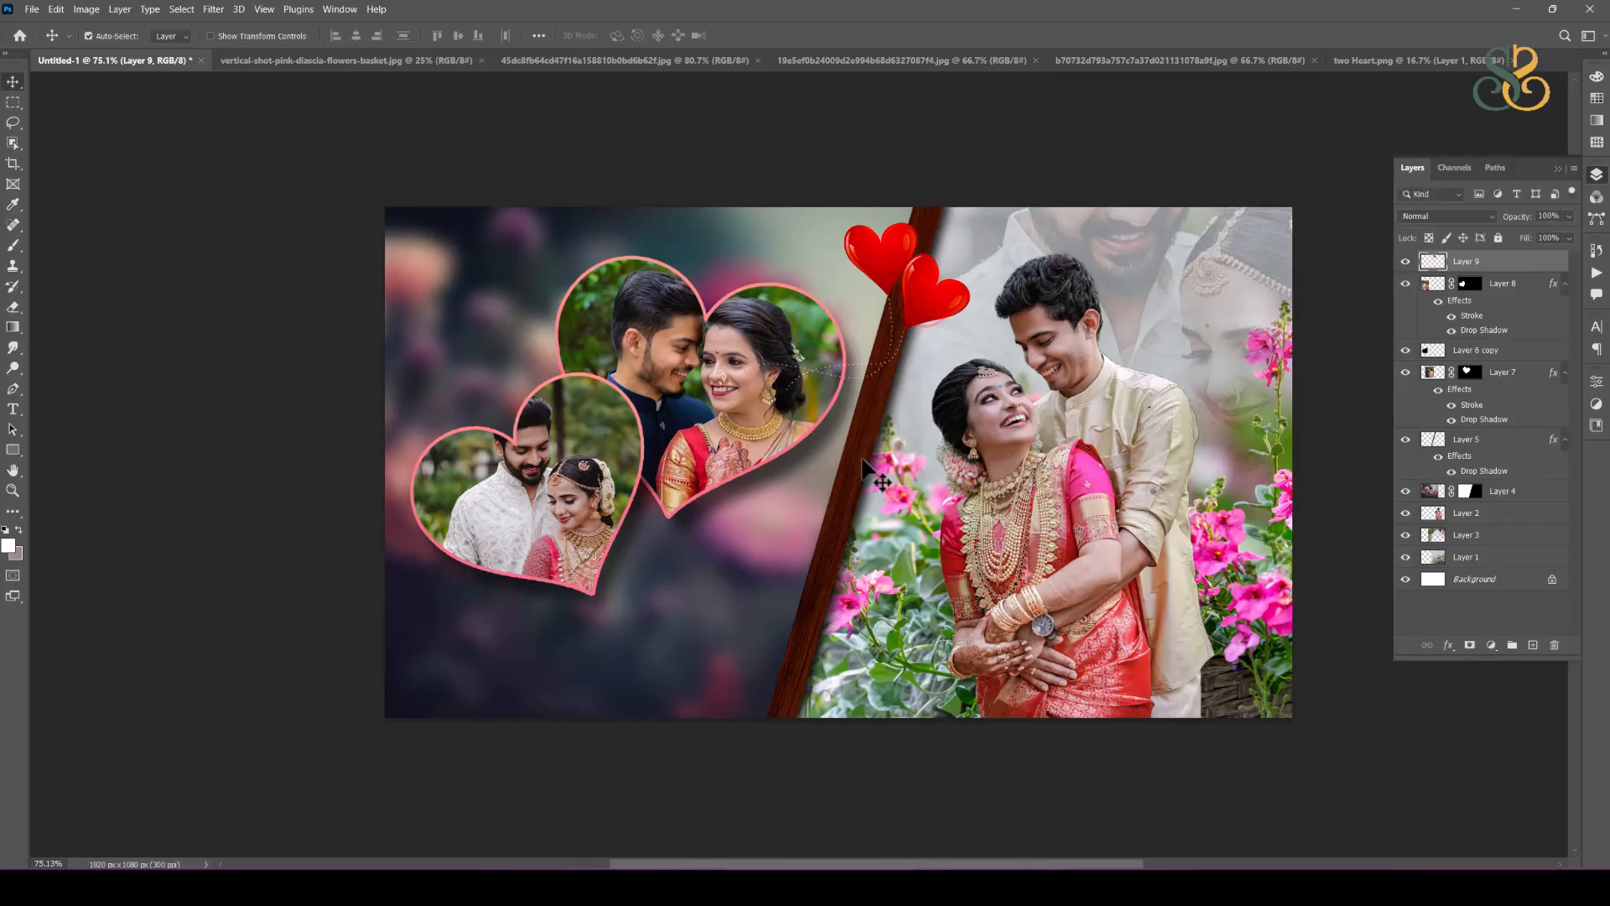
# Step: Duplicate the red hearts, flip the copy horizontally, shrink it and place it at the upper left edge of the larger photo heart
pyautogui.moveTo(883, 256); pyautogui.dragTo(529, 487)
pyautogui.hotkey('ctrl', 't')
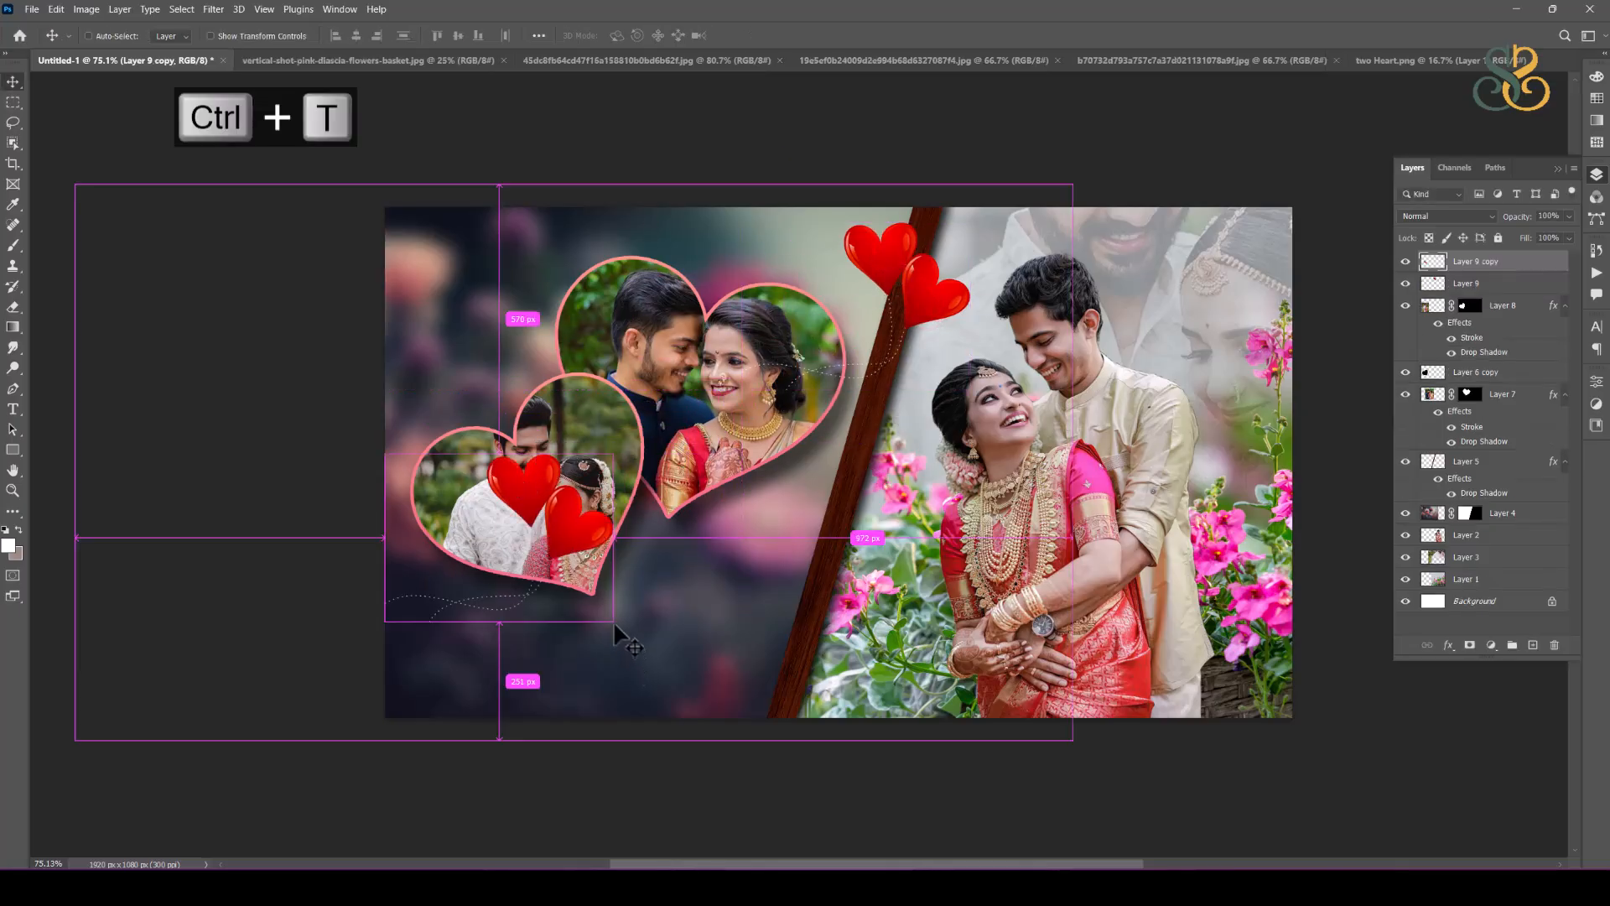
pyautogui.rightClick(597, 553)
pyautogui.click(597, 545)
pyautogui.moveTo(596, 545); pyautogui.dragTo(529, 404)
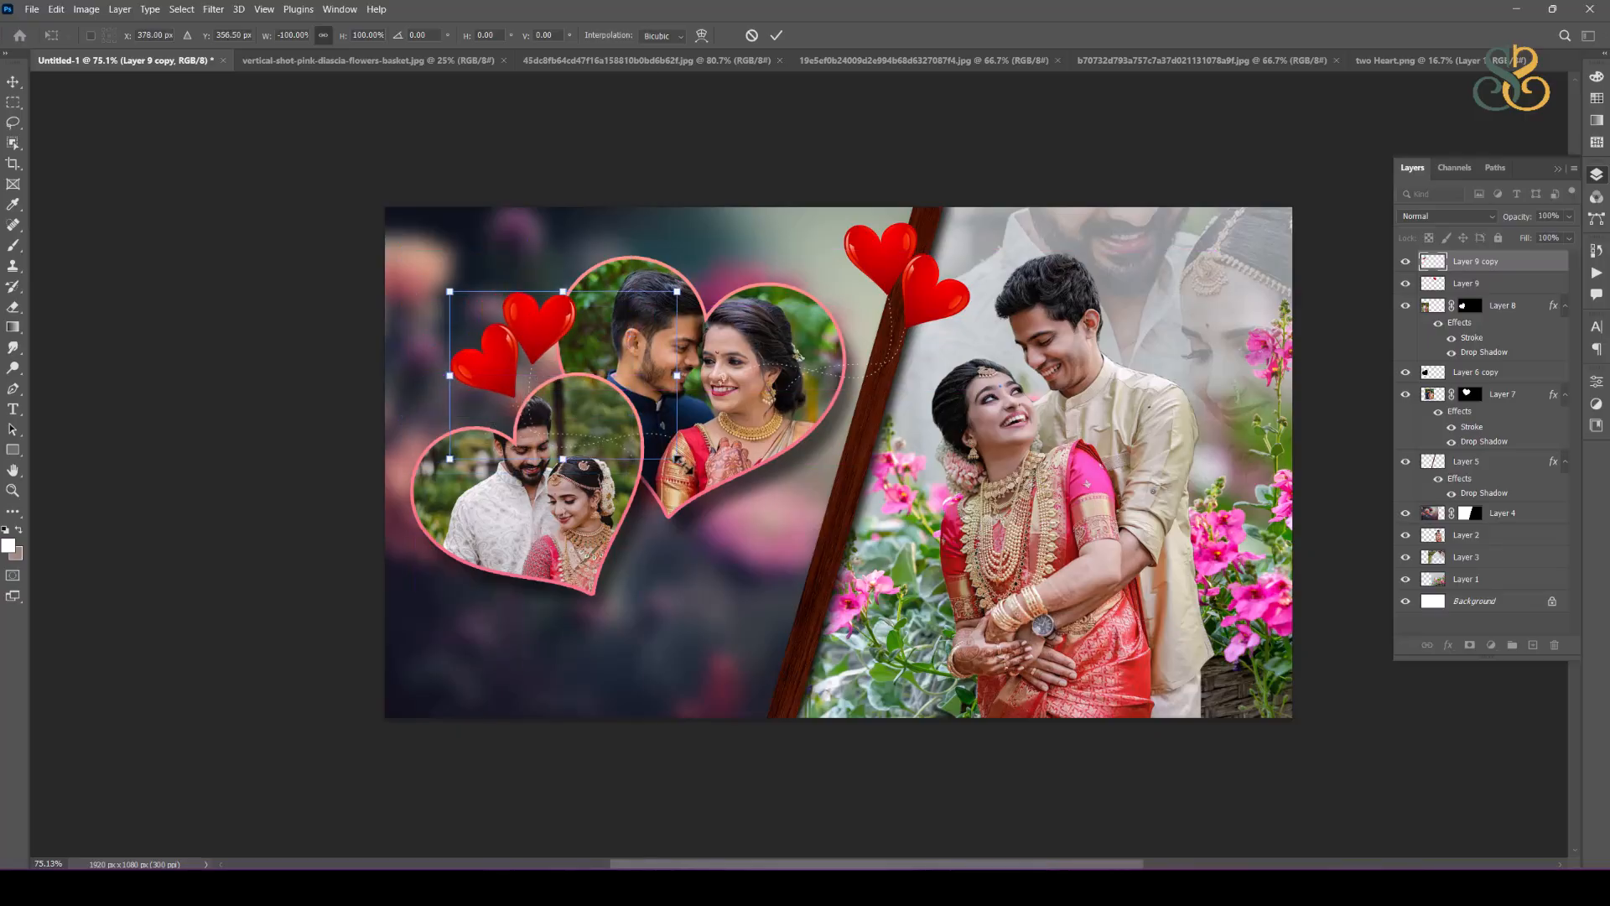
pyautogui.moveTo(680, 461); pyautogui.dragTo(577, 391)
pyautogui.press('Return')
# Step: Bring the lower-left heart photo to the front of the layer stack
pyautogui.keyDown('ctrl'); pyautogui.click(624, 468); pyautogui.keyUp('ctrl')
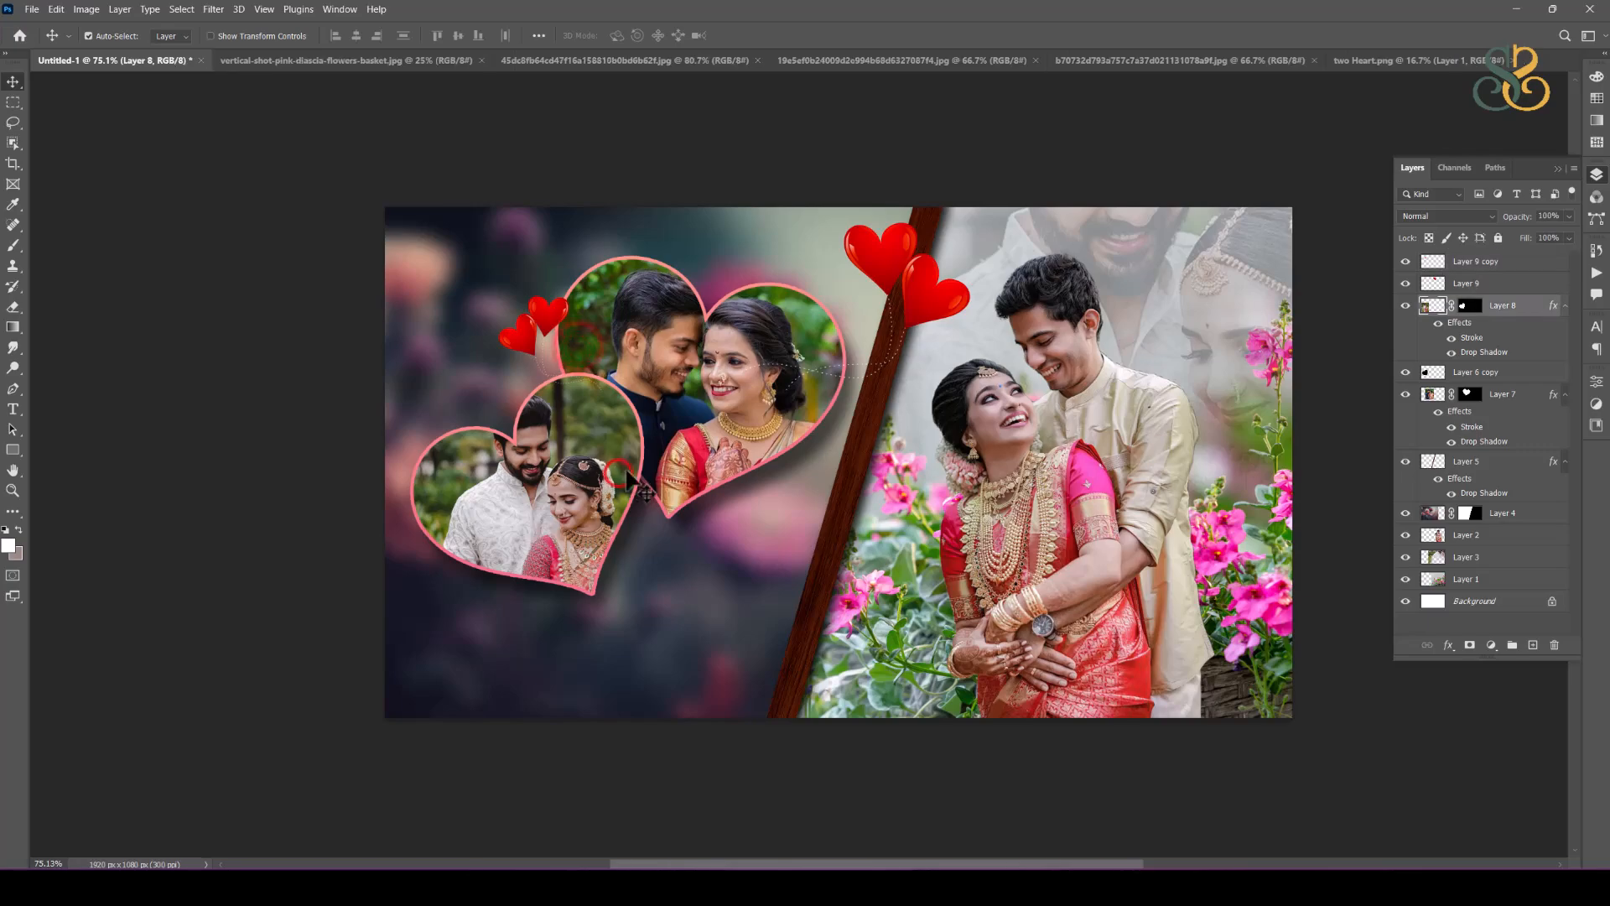
pyautogui.hotkey('ctrl', 'shift', ']')
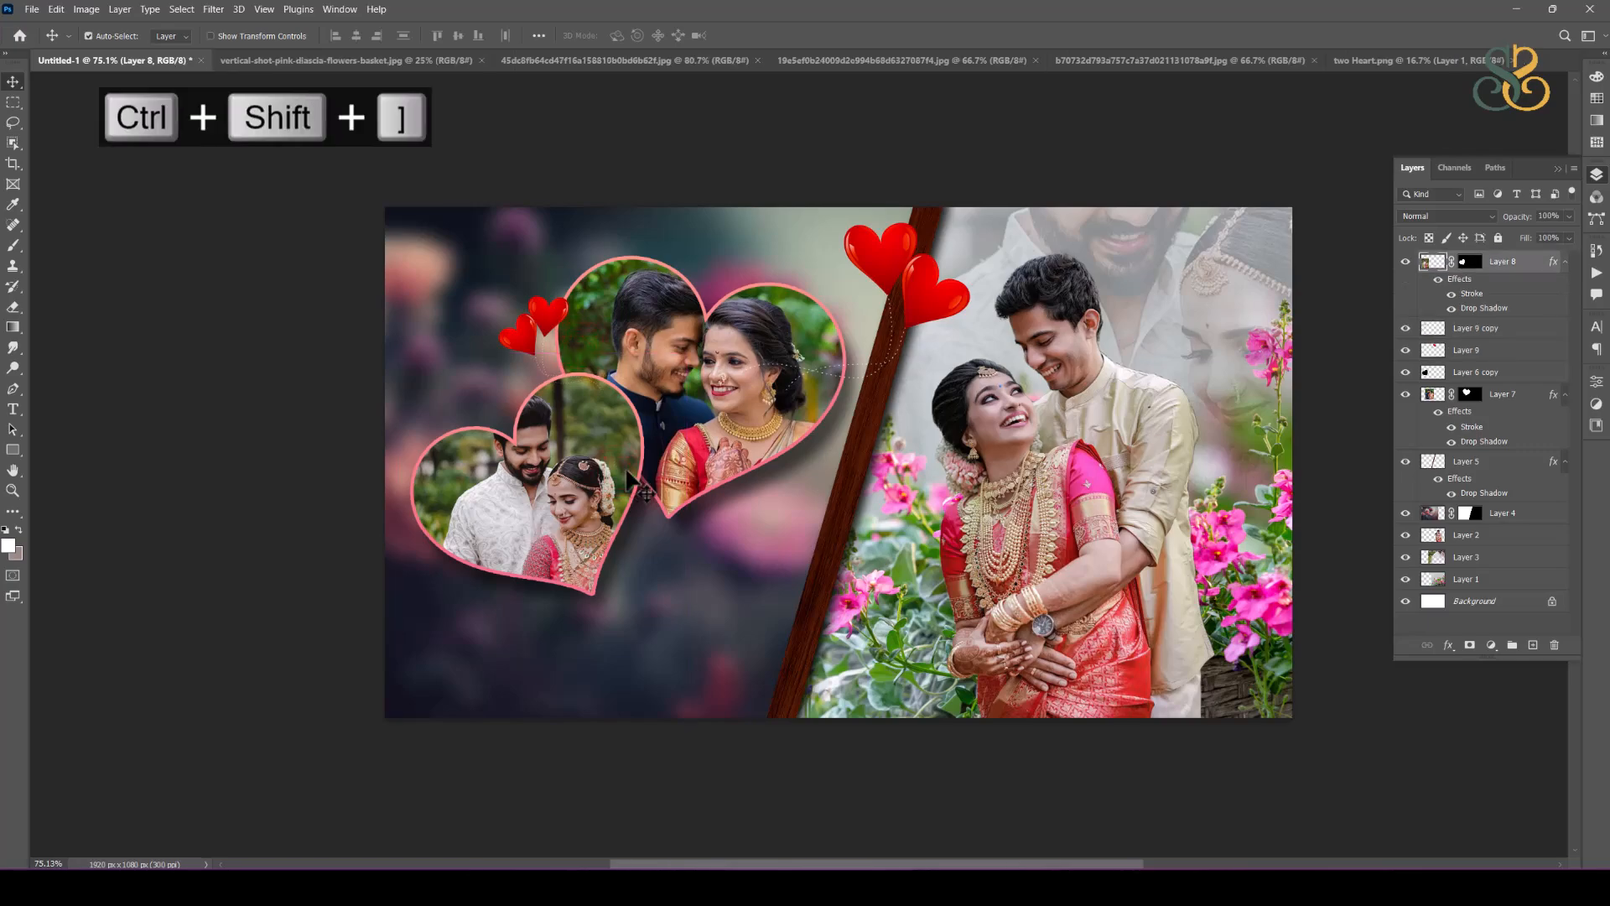
pyautogui.click(801, 292)
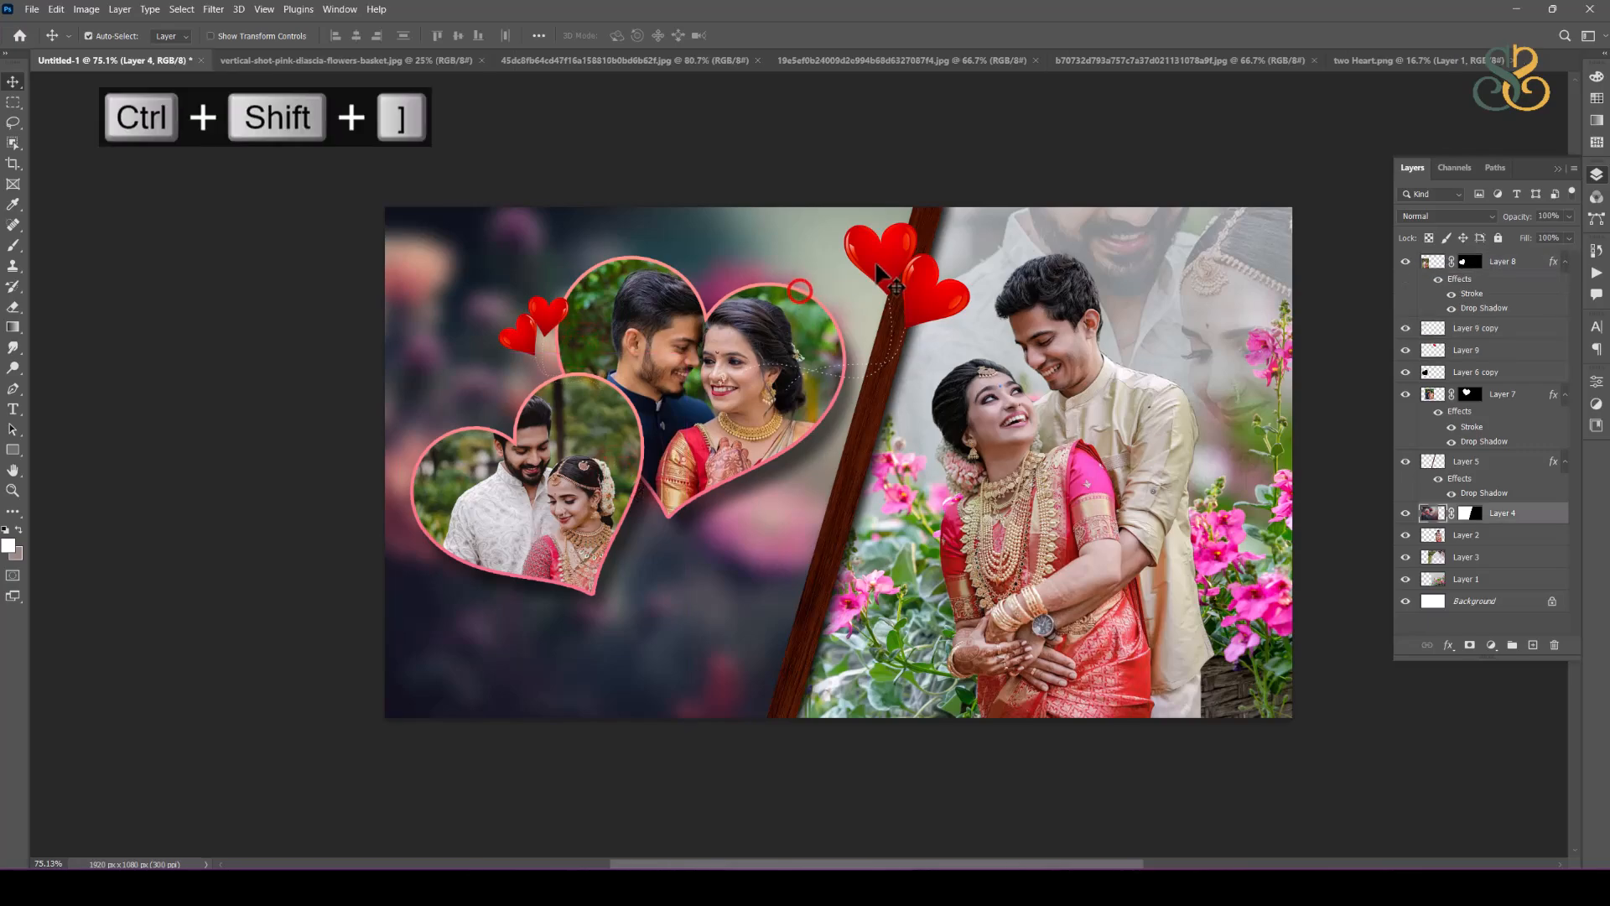
pyautogui.keyDown('shift'); pyautogui.click(549, 312); pyautogui.keyUp('shift')
pyautogui.keyDown('shift'); pyautogui.click(571, 478); pyautogui.keyUp('shift')
pyautogui.hotkey('ctrl', 'shift', ']')
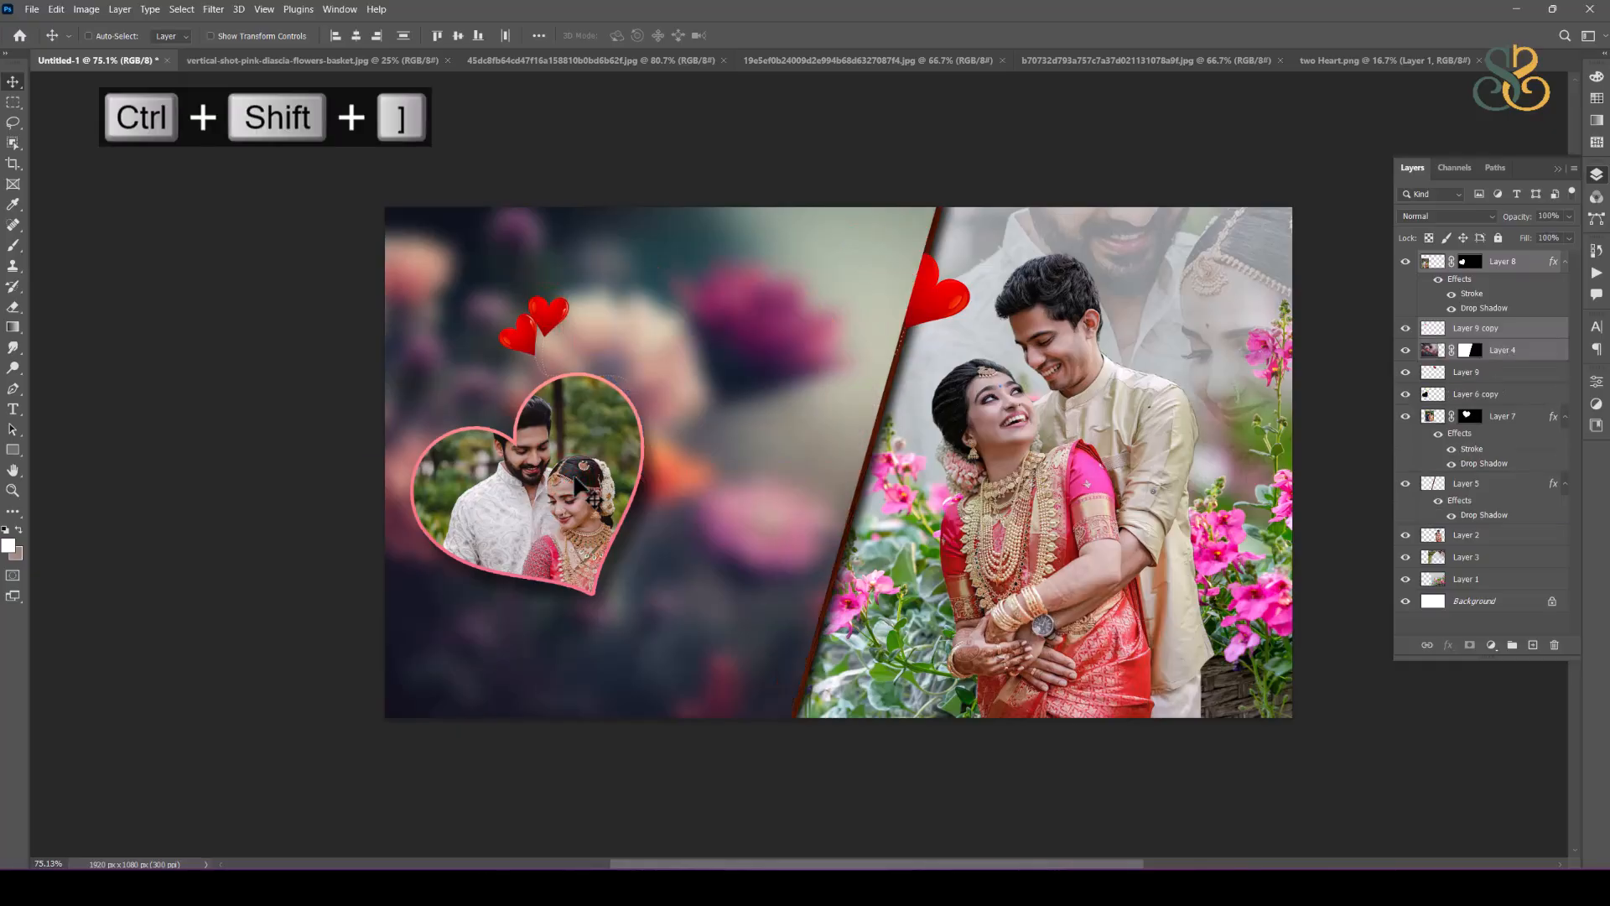
pyautogui.hotkey('ctrl', 'z')
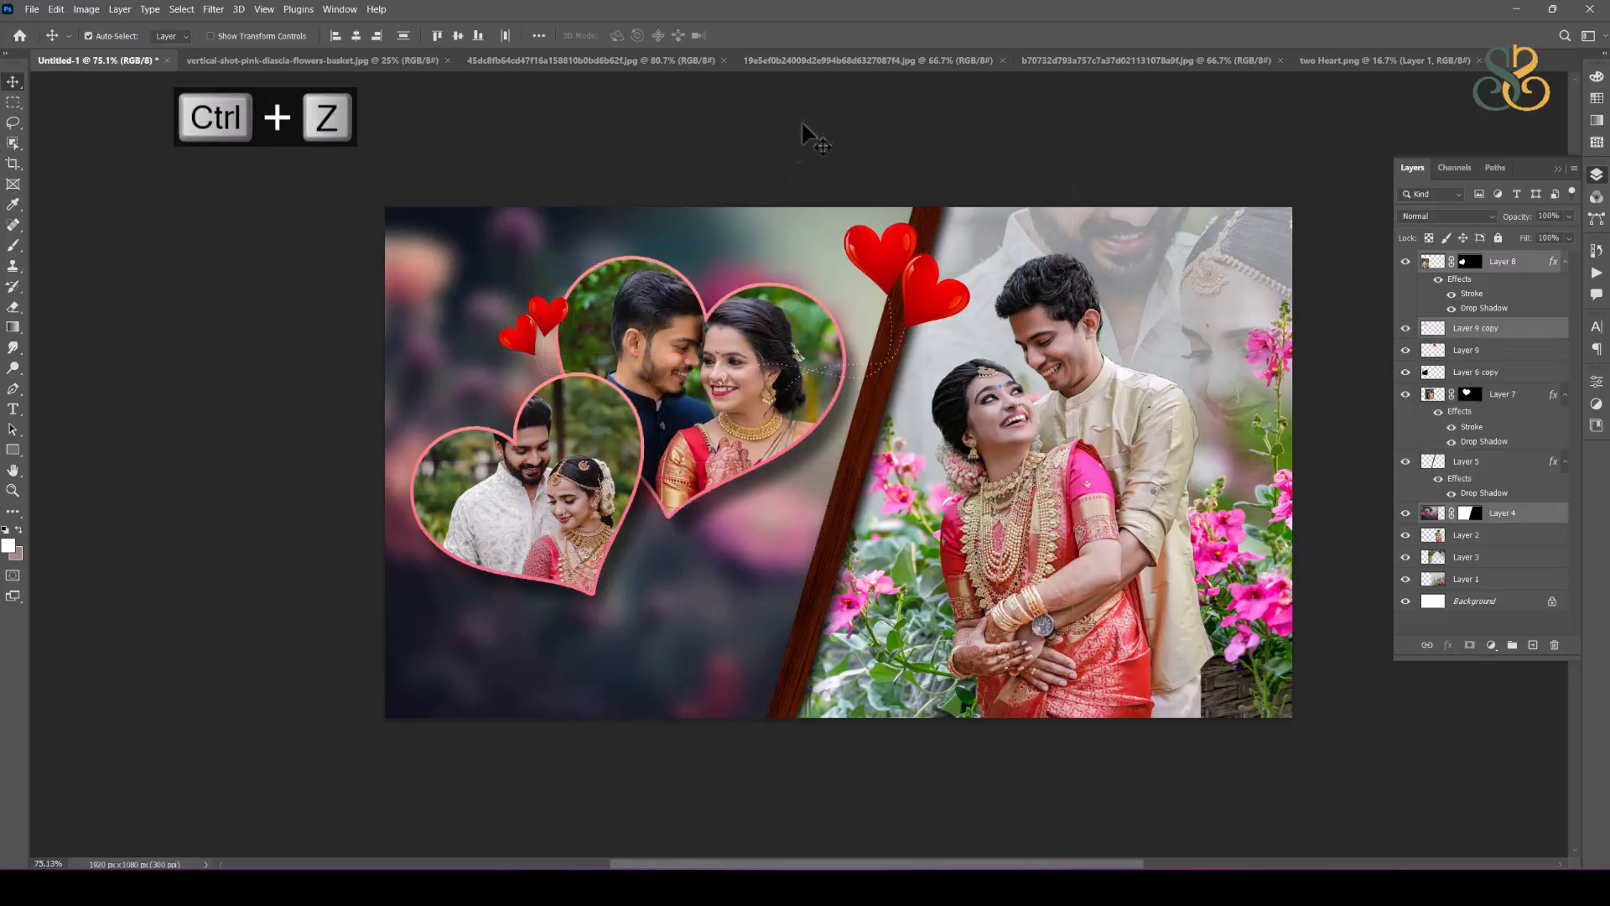
# Step: Select the larger heart photo, the small red hearts and the lower-left heart photo together and bring them to the front
pyautogui.keyDown('ctrl'); pyautogui.click(803, 118); pyautogui.keyUp('ctrl')
pyautogui.keyDown('ctrl'); pyautogui.click(891, 248); pyautogui.keyUp('ctrl')
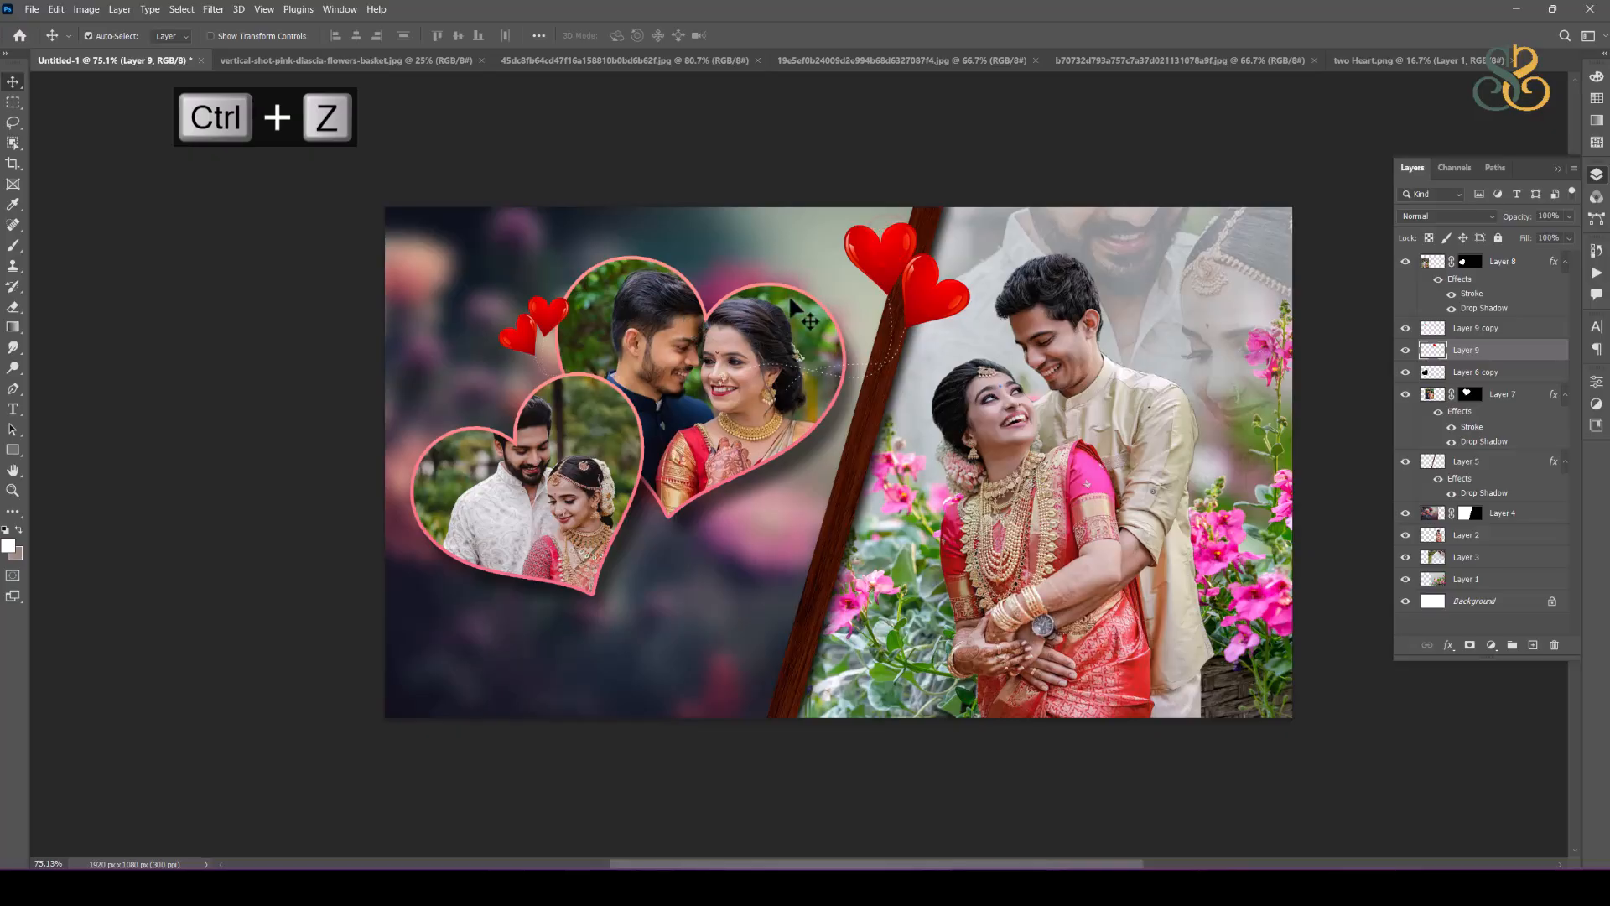
pyautogui.click(830, 160)
pyautogui.keyDown('ctrl'); pyautogui.click(754, 304); pyautogui.keyUp('ctrl')
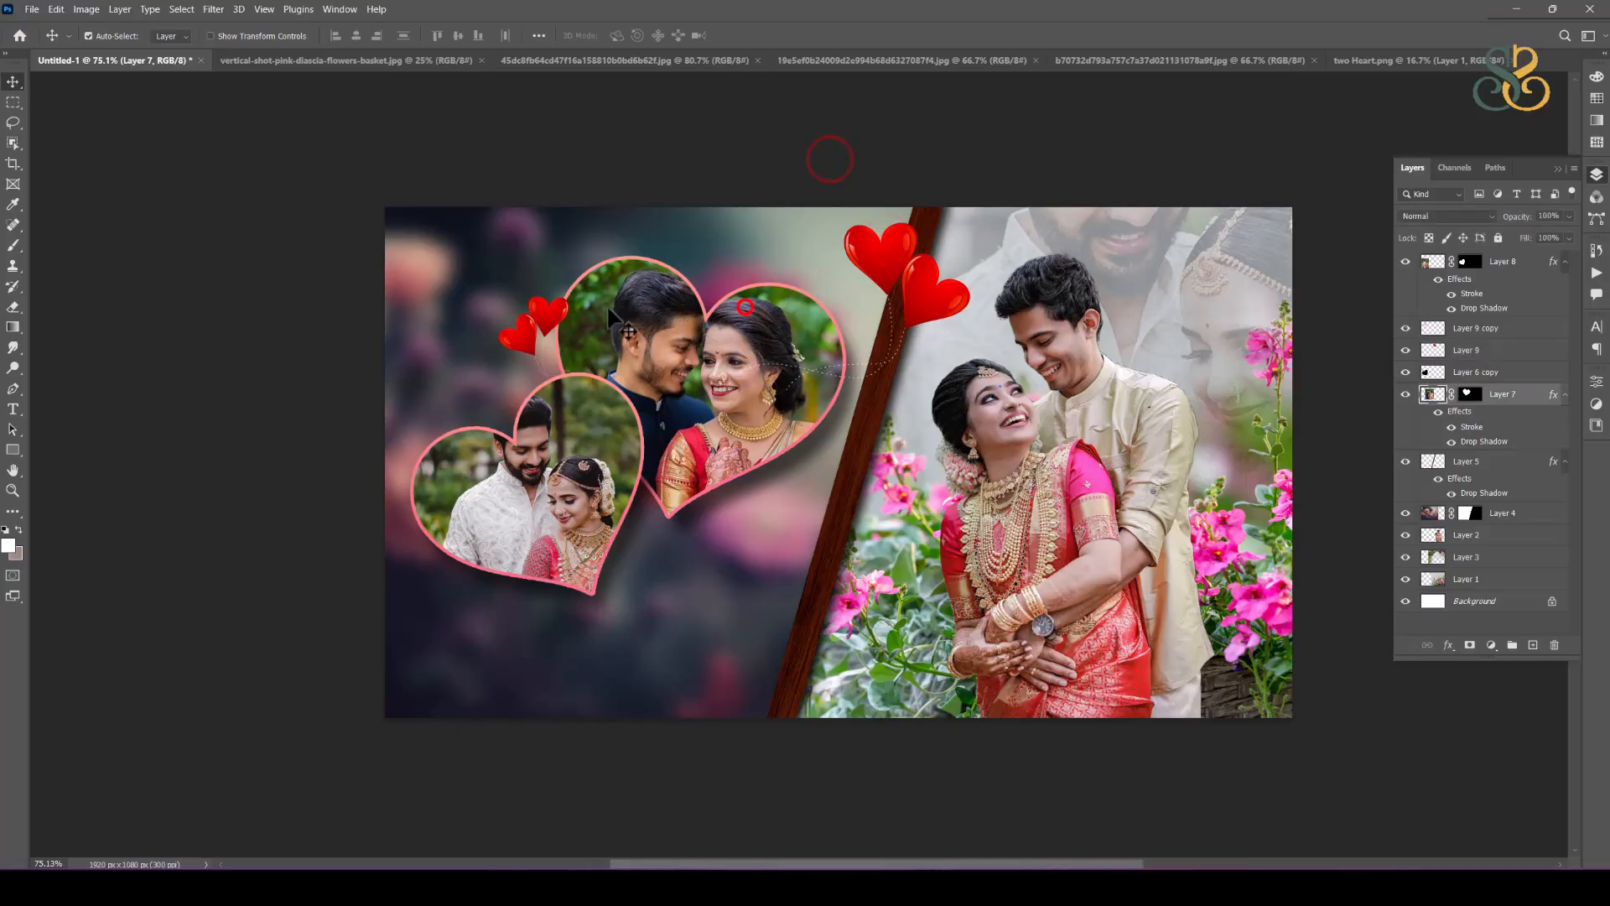
pyautogui.keyDown('ctrl'); pyautogui.keyDown('shift'); pyautogui.click(557, 317); pyautogui.keyUp('shift'); pyautogui.keyUp('ctrl')
pyautogui.hotkey('ctrl', 'shift', ']')
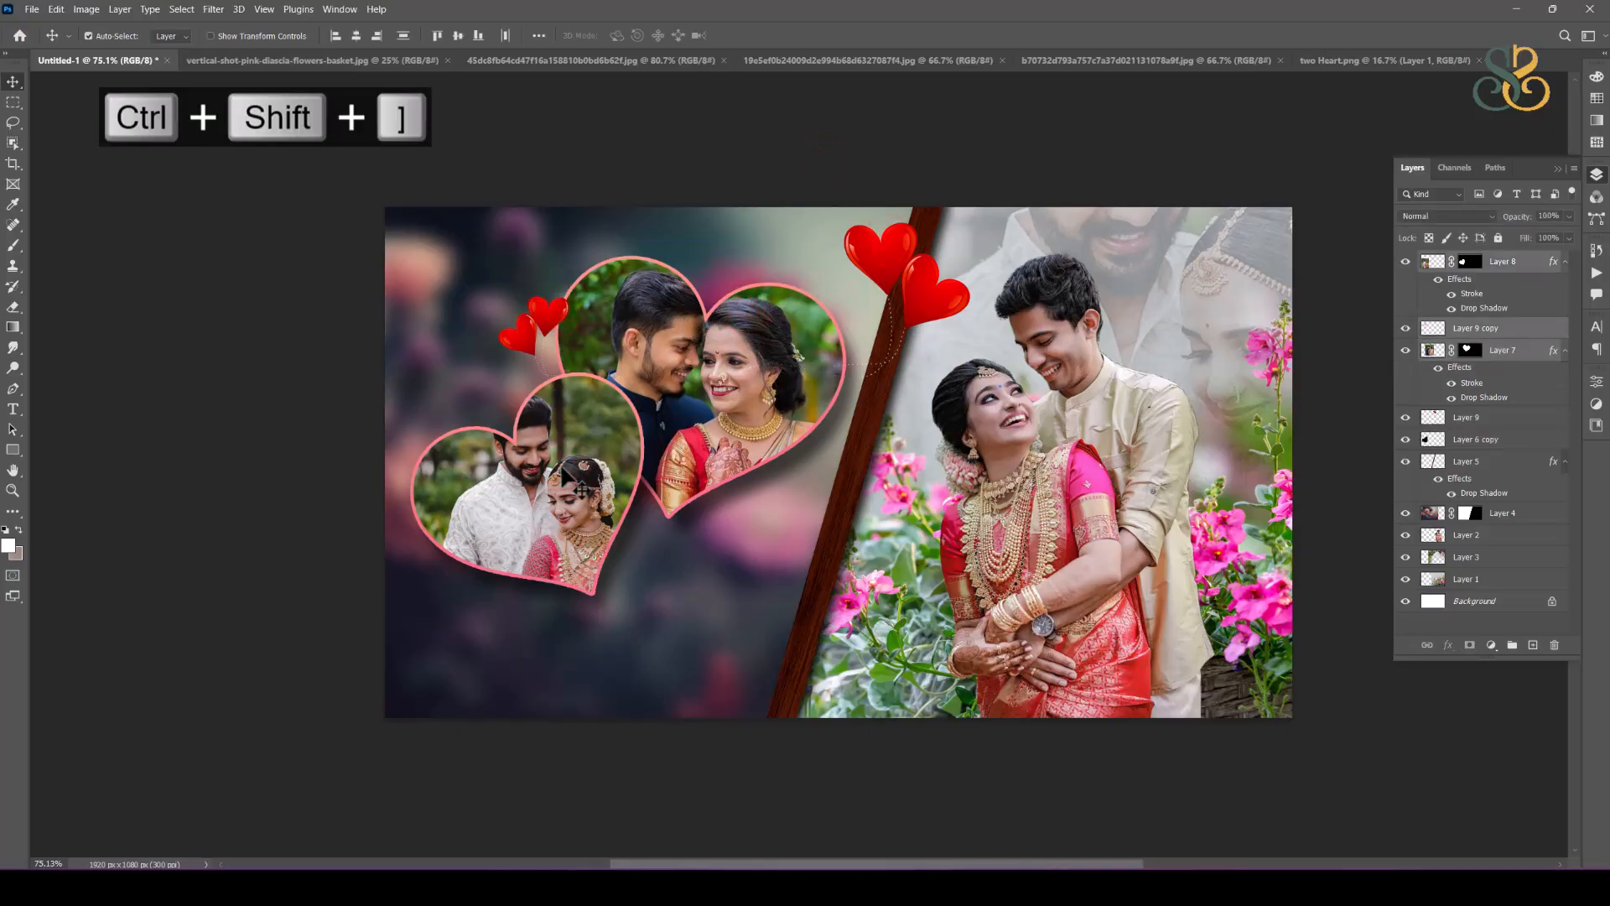
pyautogui.click(1020, 140)
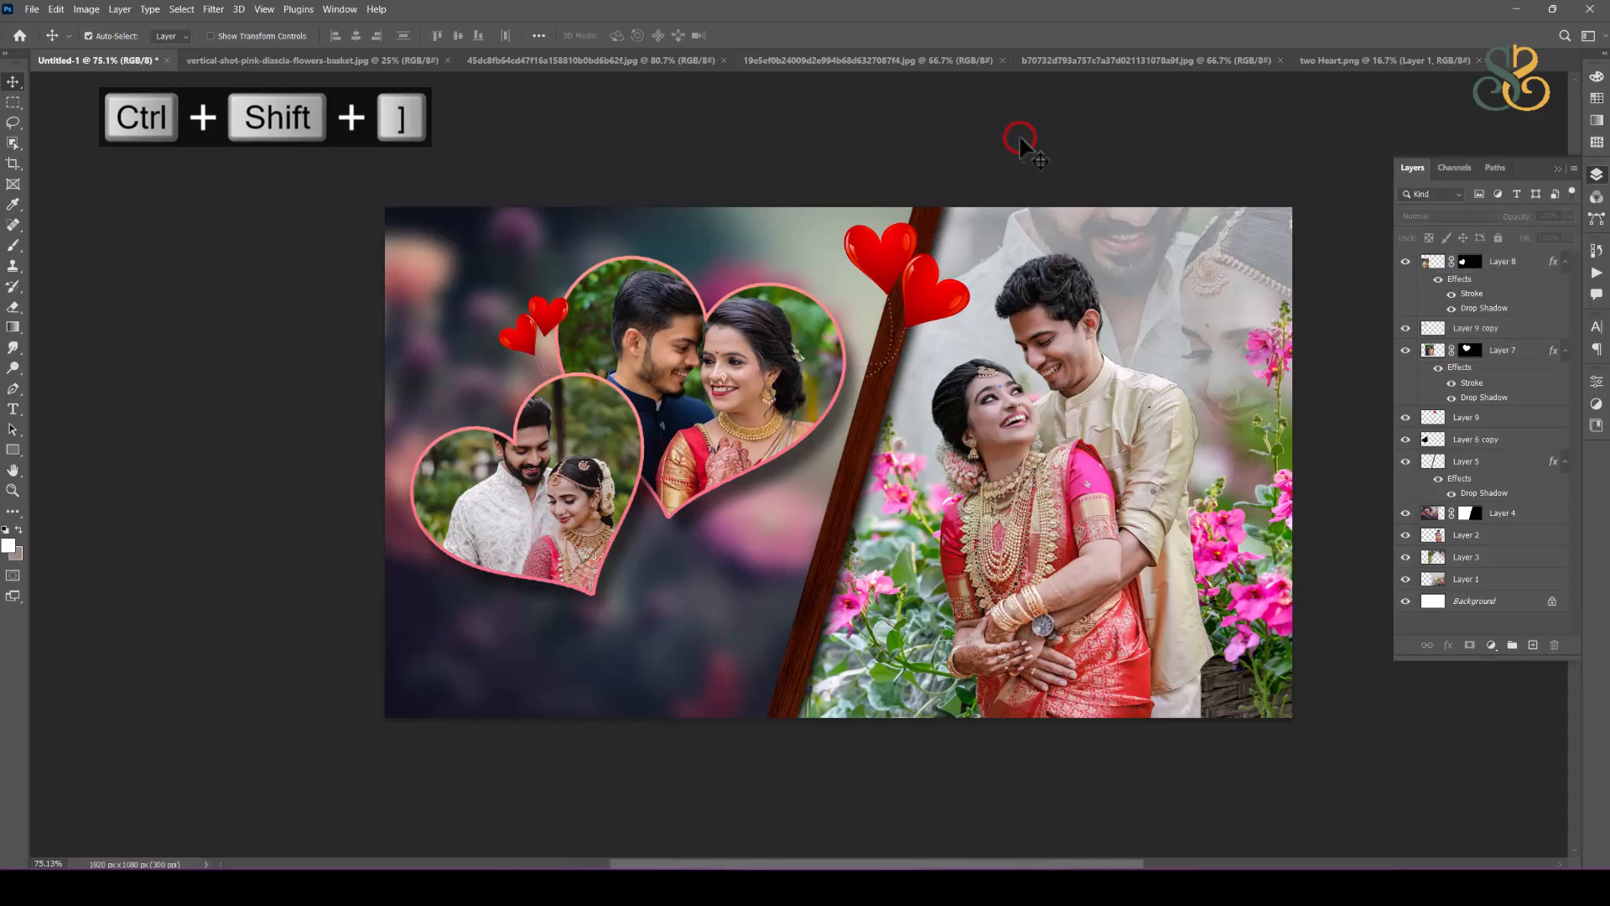
# Step: Add the couple's first names joined by an ampersand as white script text beneath the lower-left heart photo
pyautogui.click(946, 307)
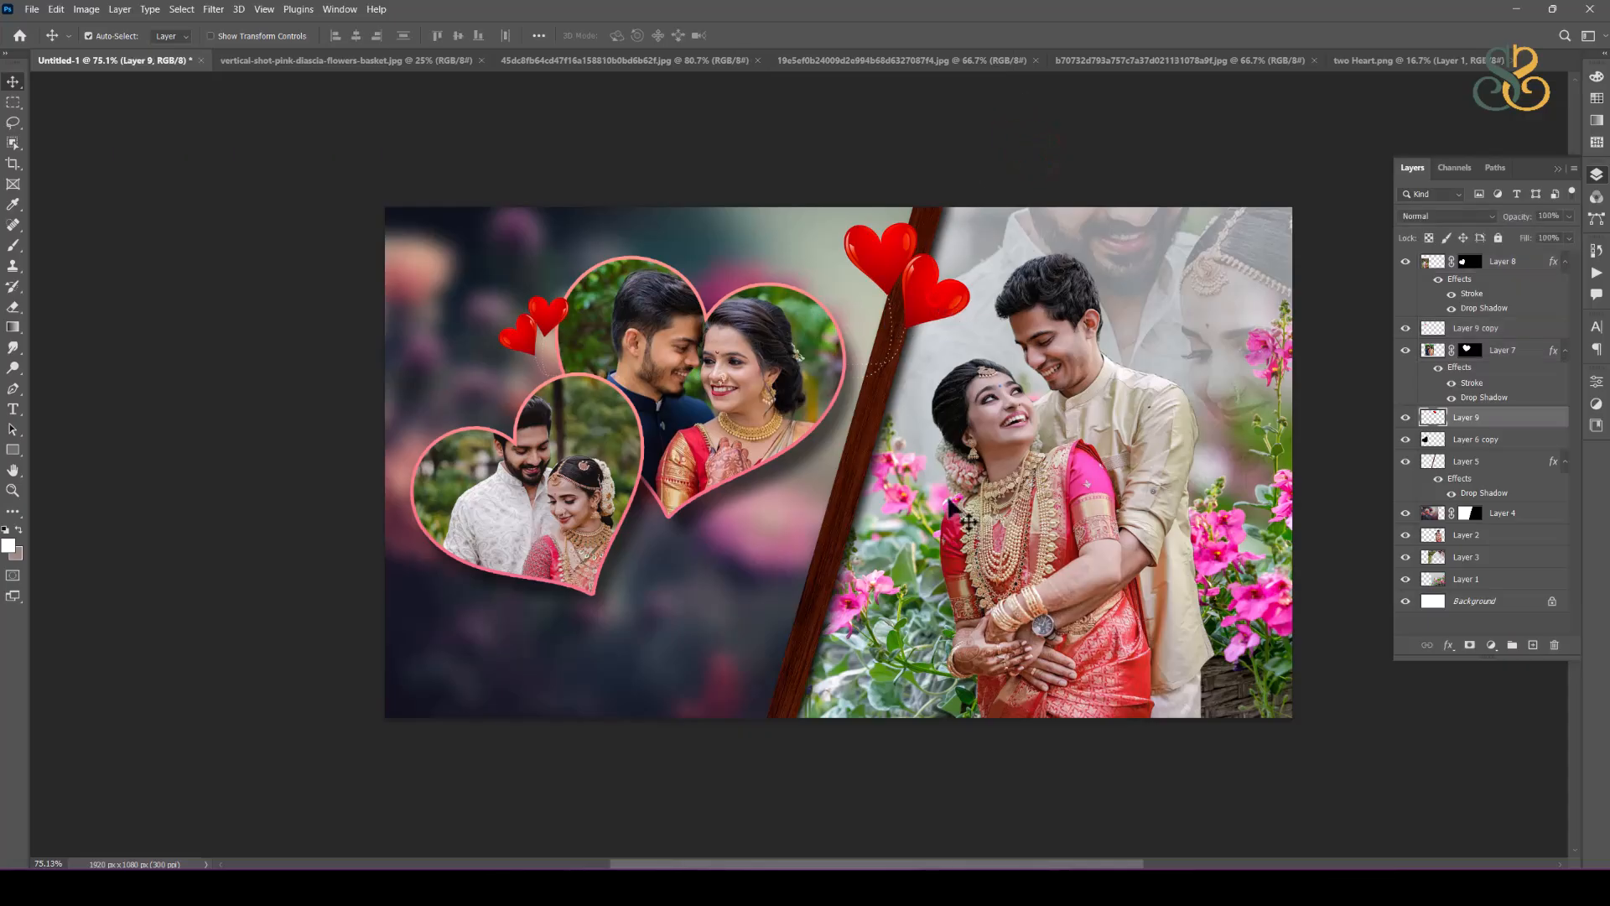
pyautogui.moveTo(774, 607); pyautogui.dragTo(783, 590)
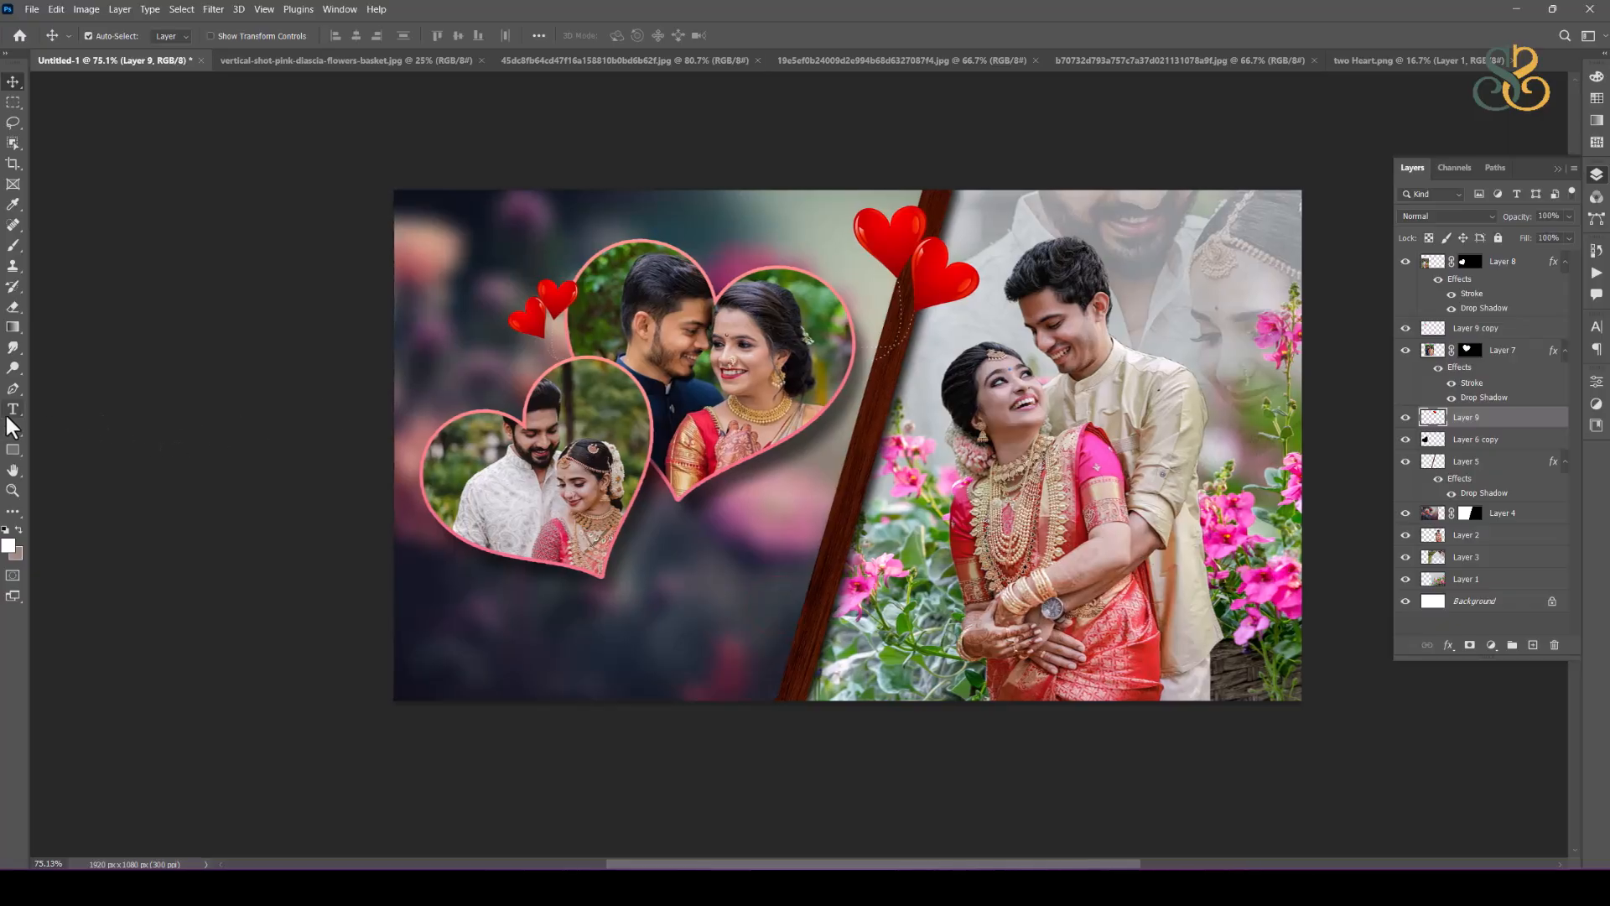
pyautogui.click(14, 410)
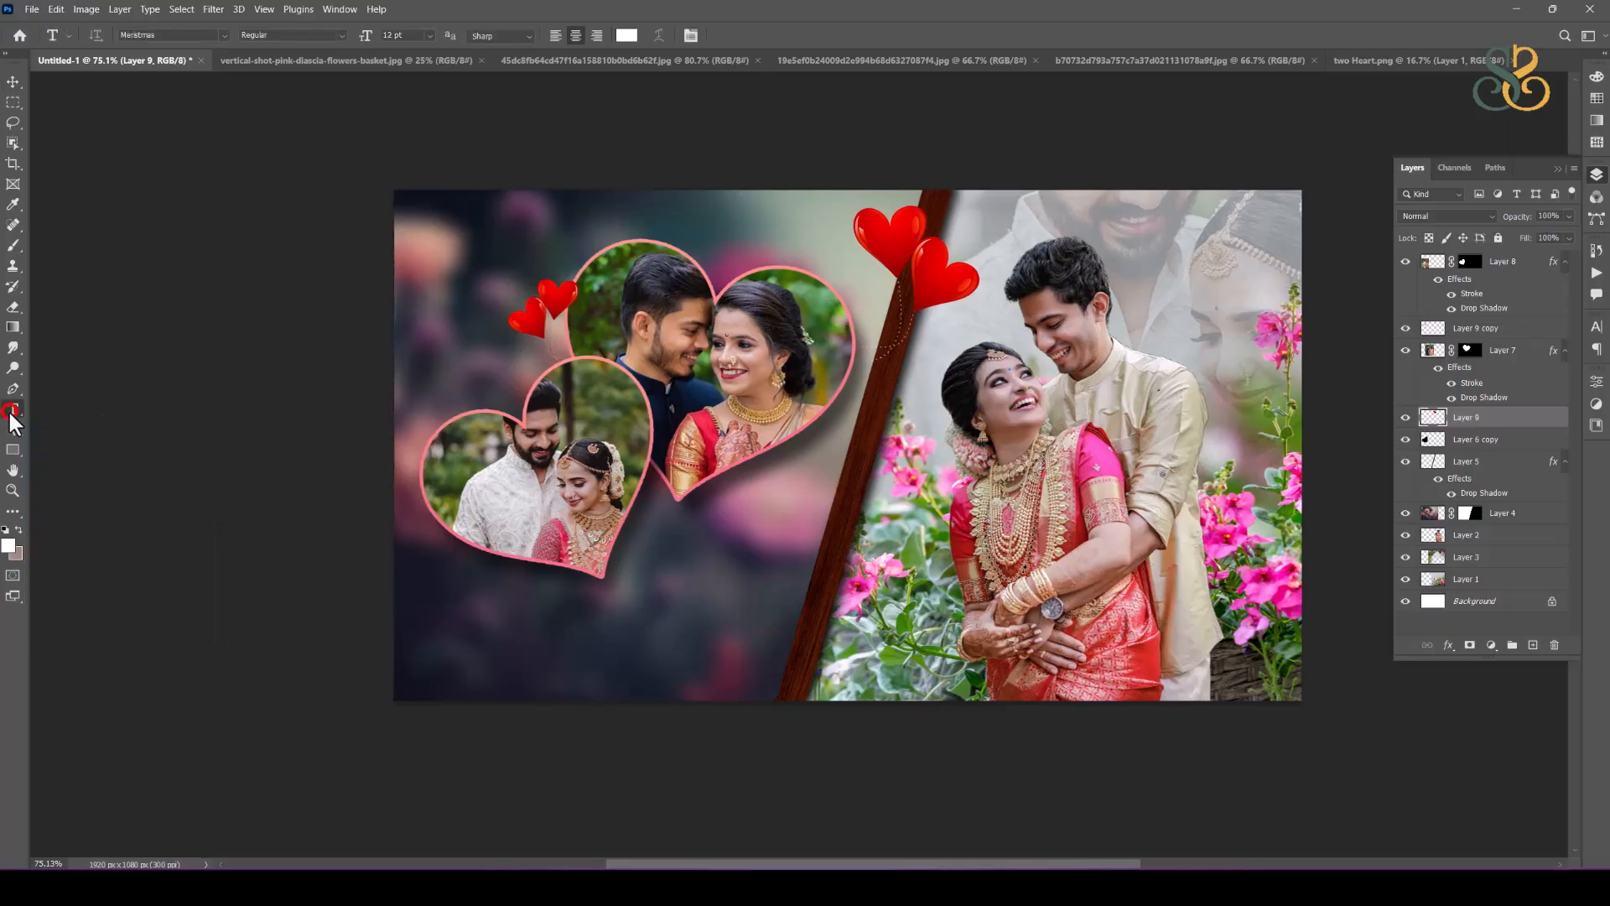
pyautogui.click(535, 646)
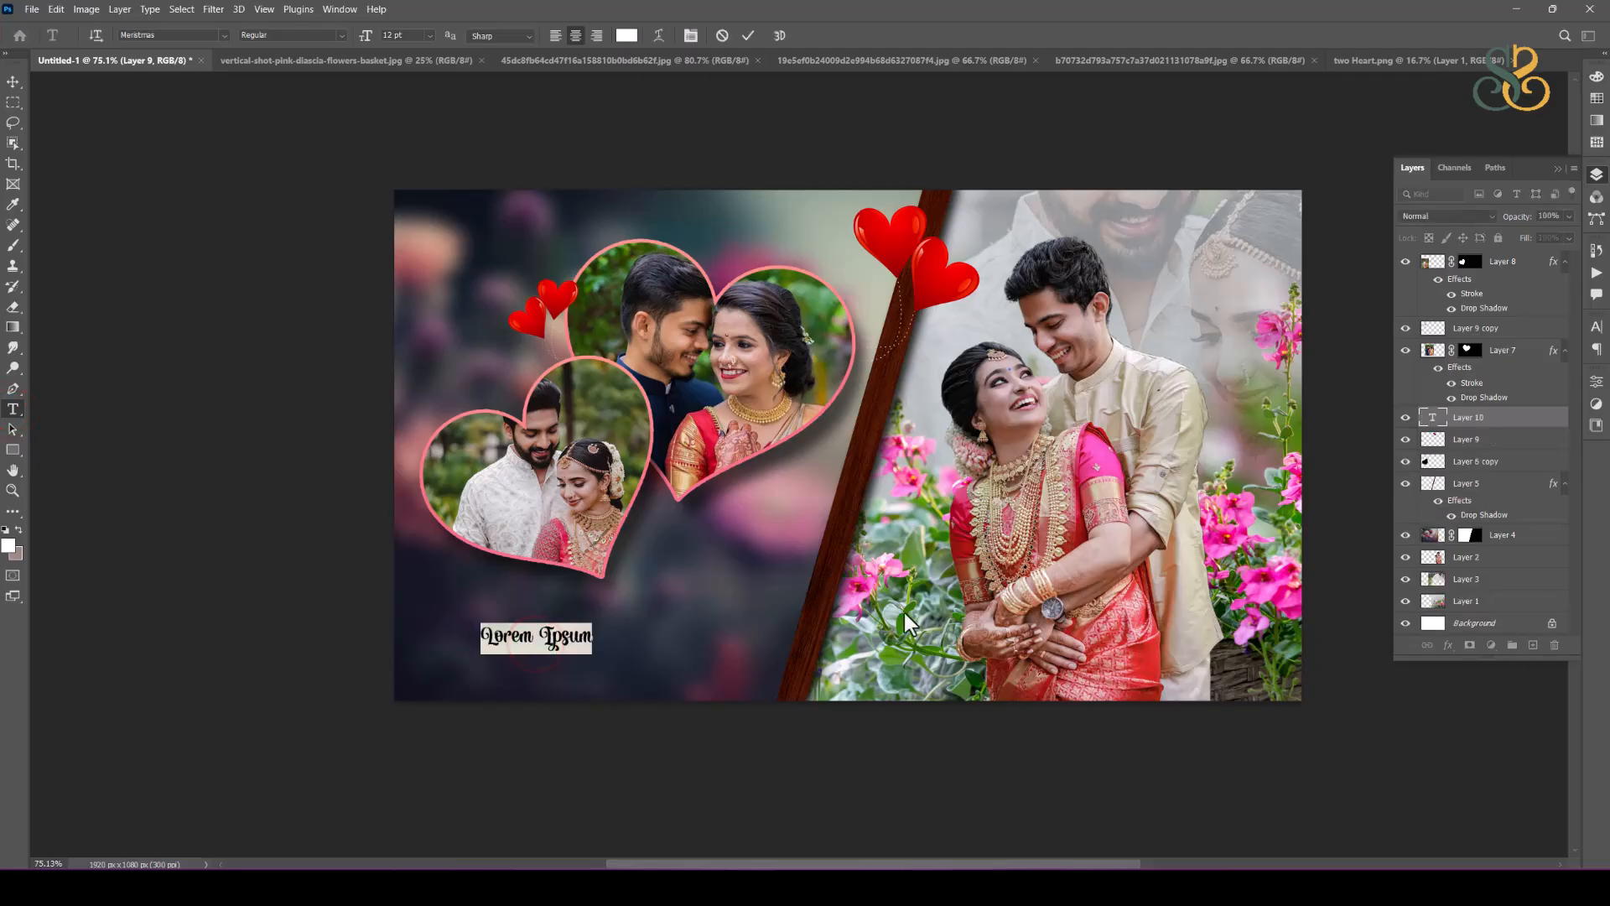
pyautogui.write('Shru')
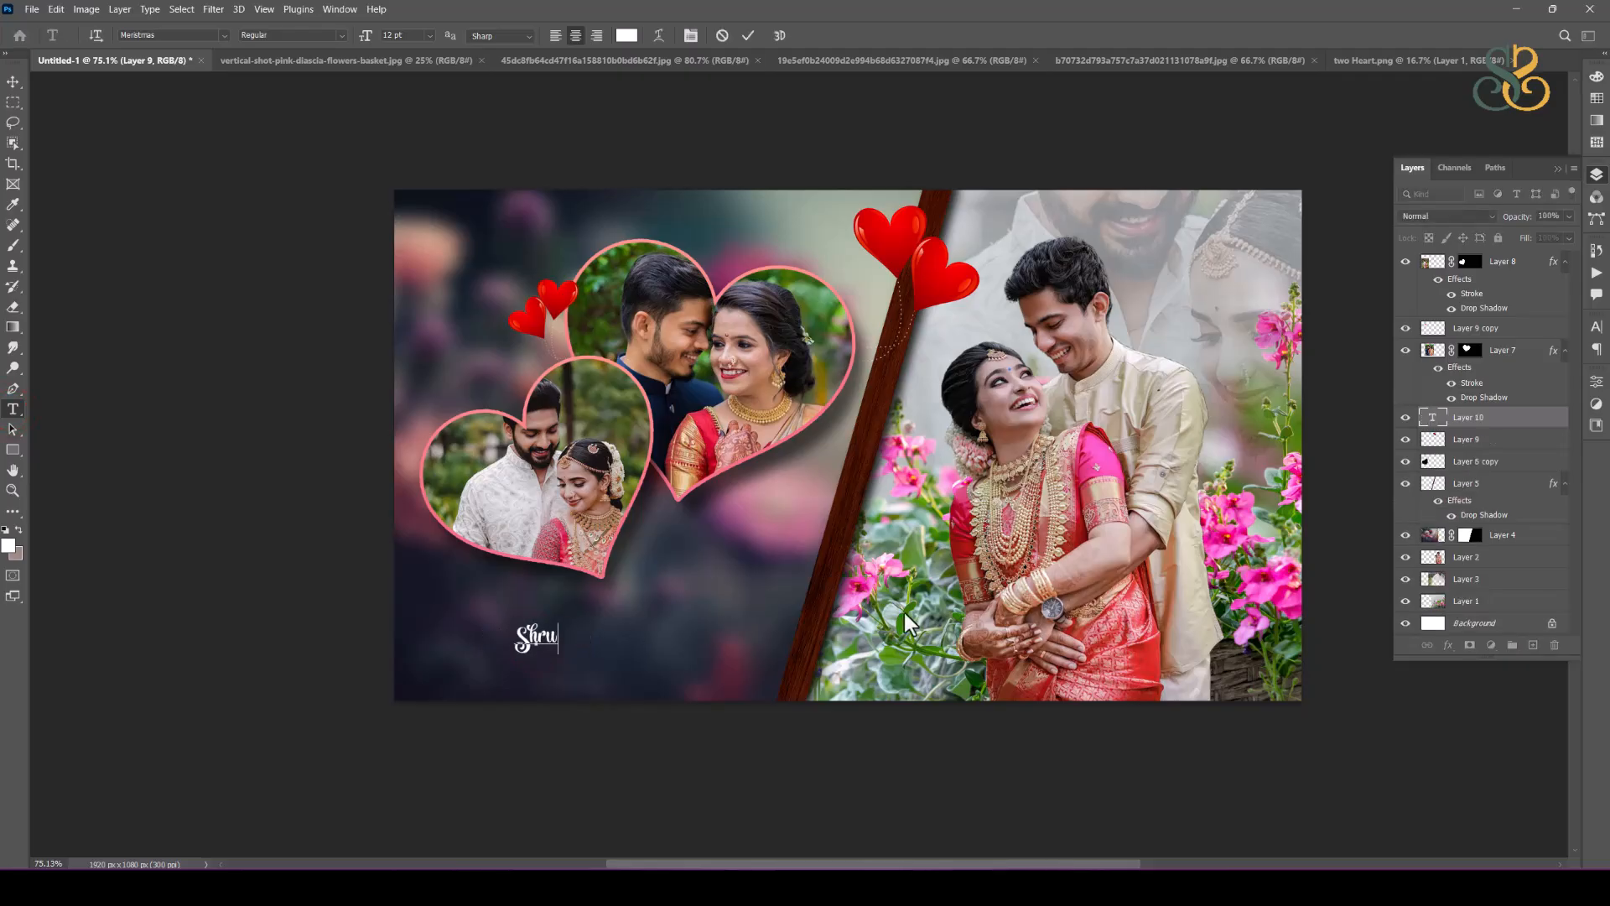
pyautogui.write('thi *')
pyautogui.press('BackSpace')
pyautogui.write('&')
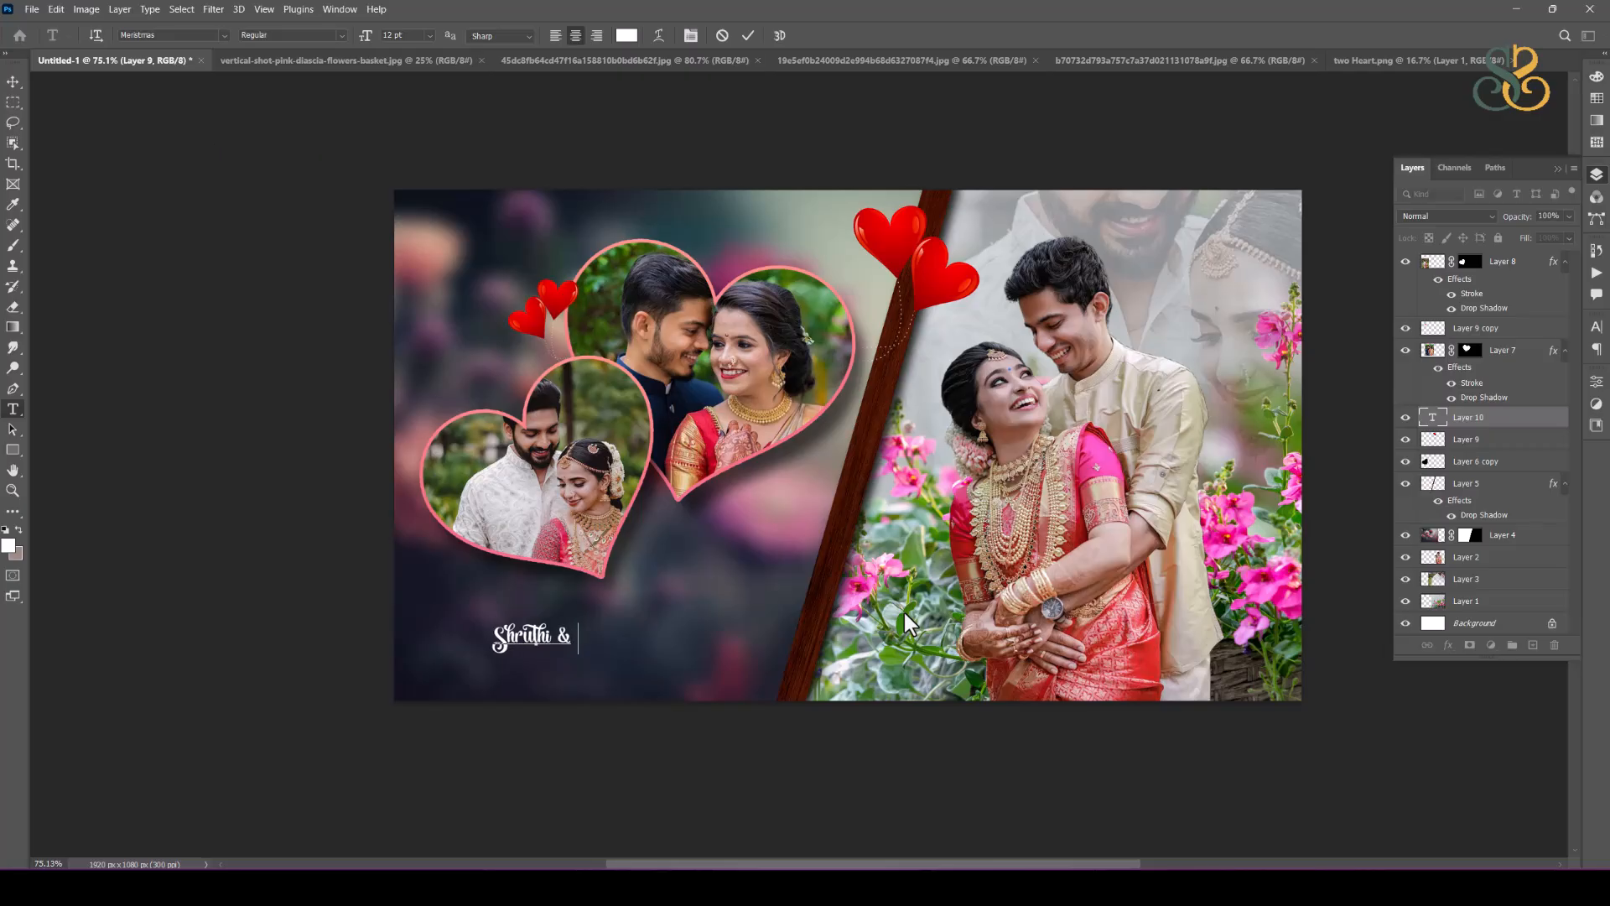
pyautogui.write(' Naveen')
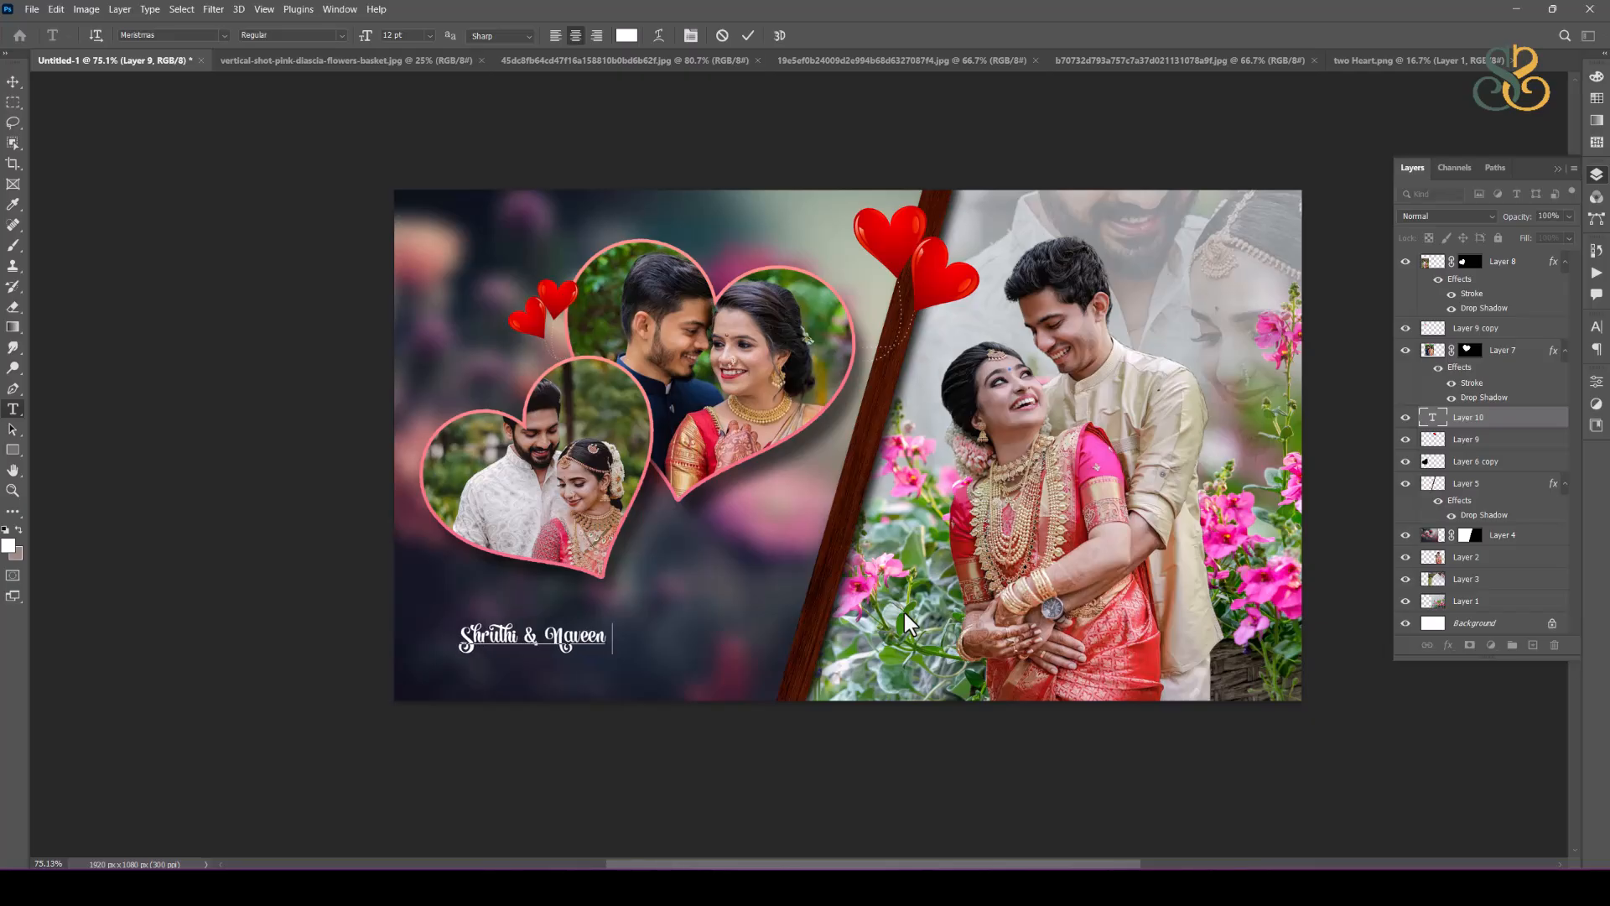
pyautogui.press('BackSpace')
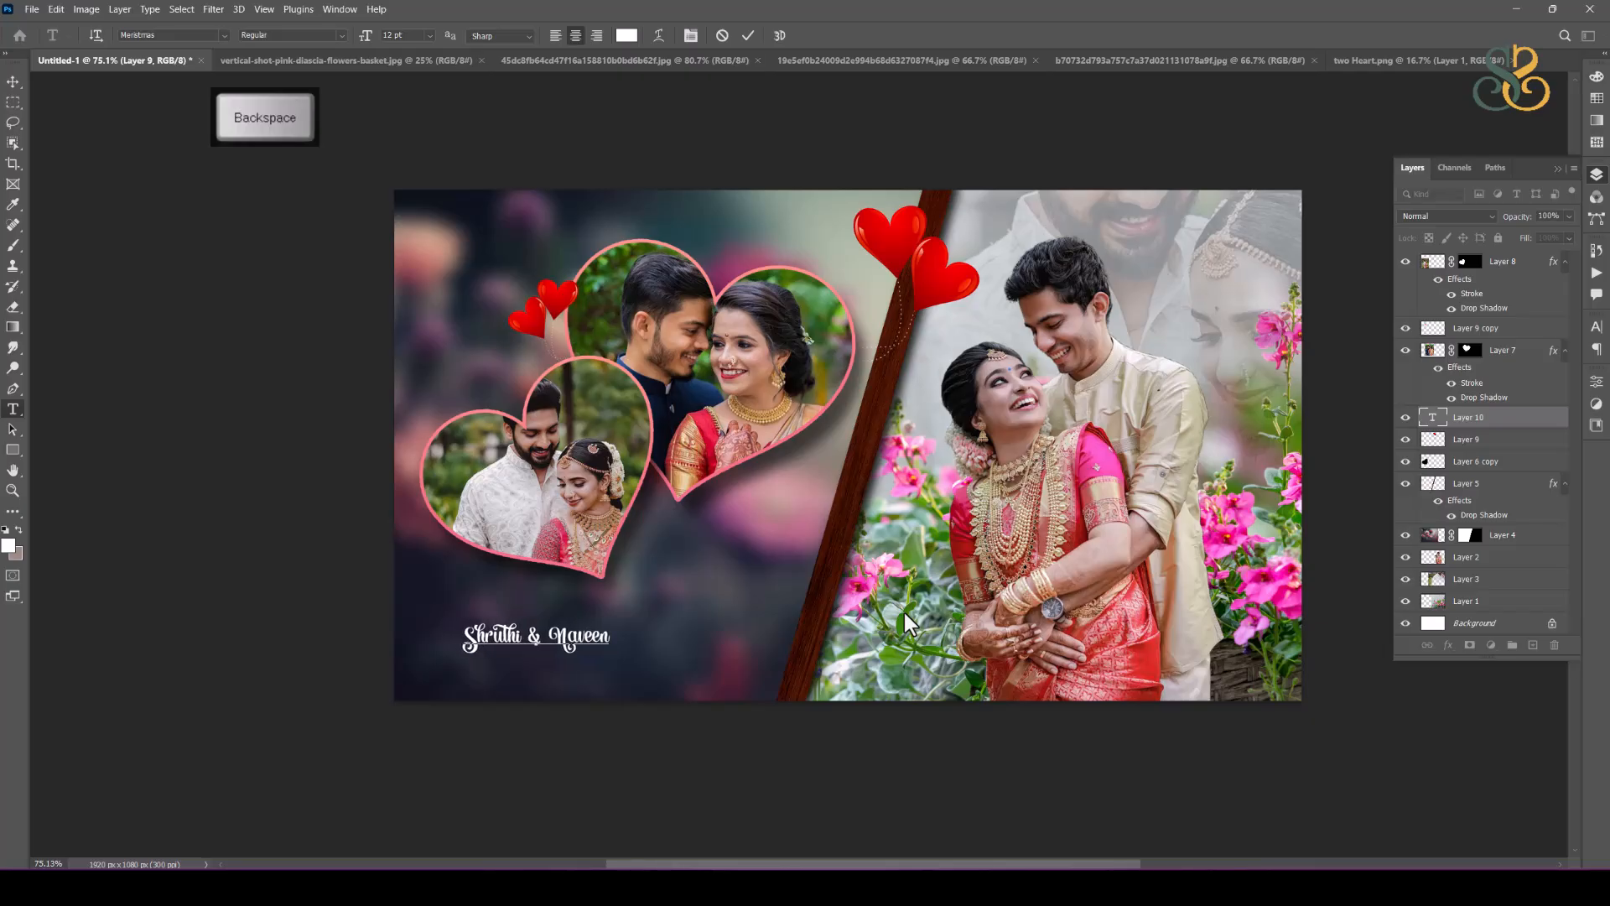
pyautogui.click(12, 81)
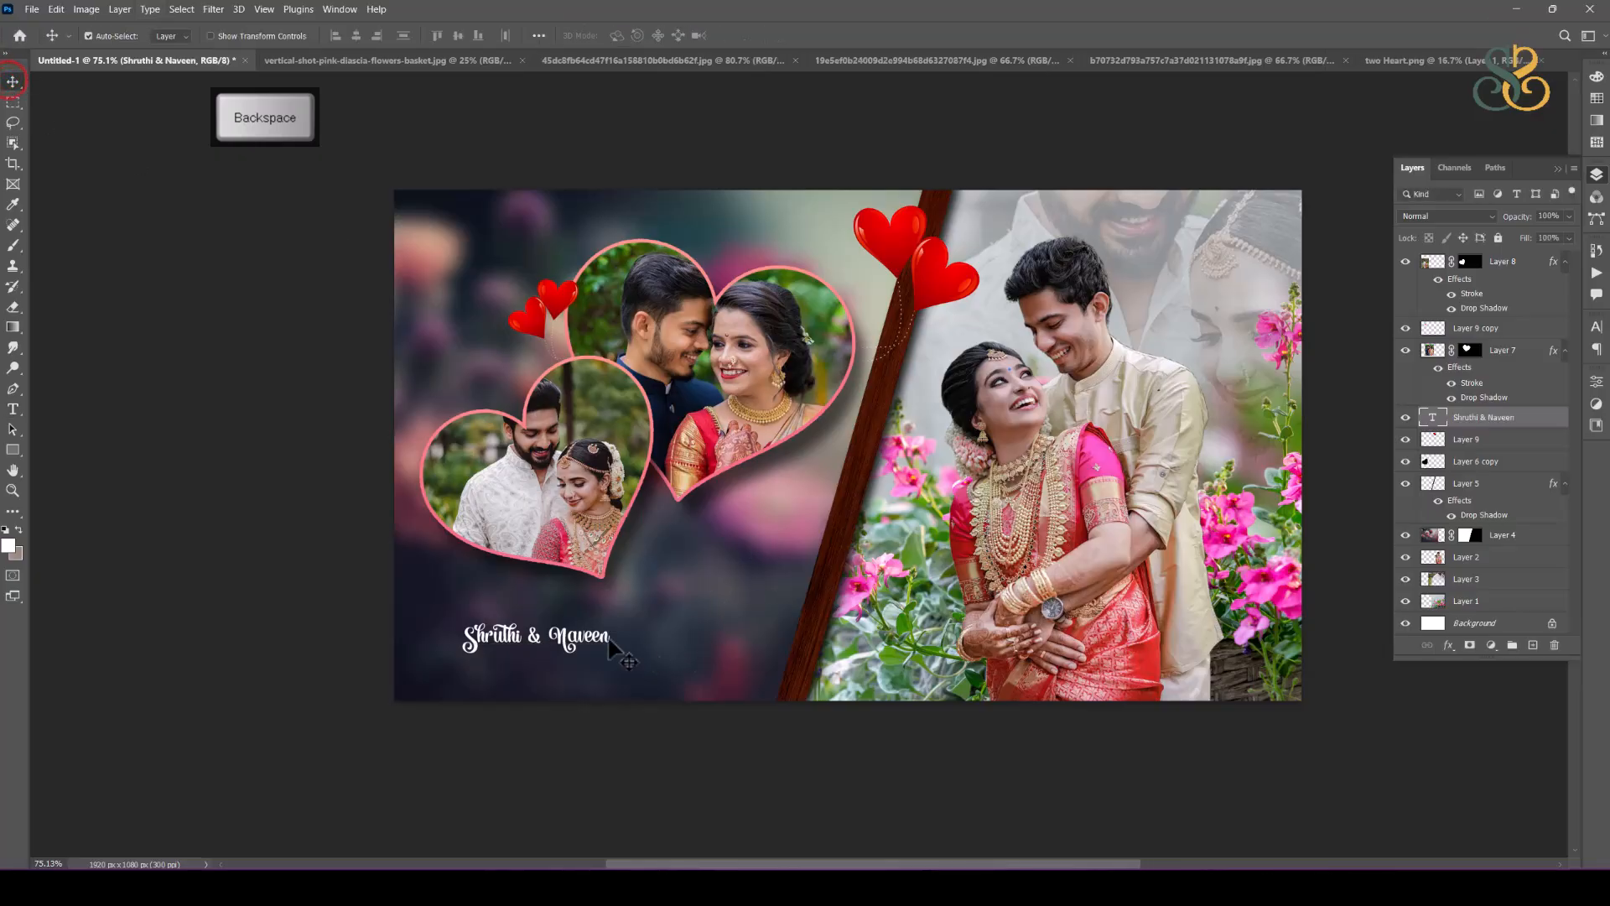
# Step: Enlarge the name text to nearly span the dark flower area and centre it below the heart photos
pyautogui.hotkey('ctrl', 't')
pyautogui.moveTo(611, 621); pyautogui.dragTo(780, 566)
pyautogui.moveTo(721, 635); pyautogui.dragTo(686, 637)
pyautogui.press('Return')
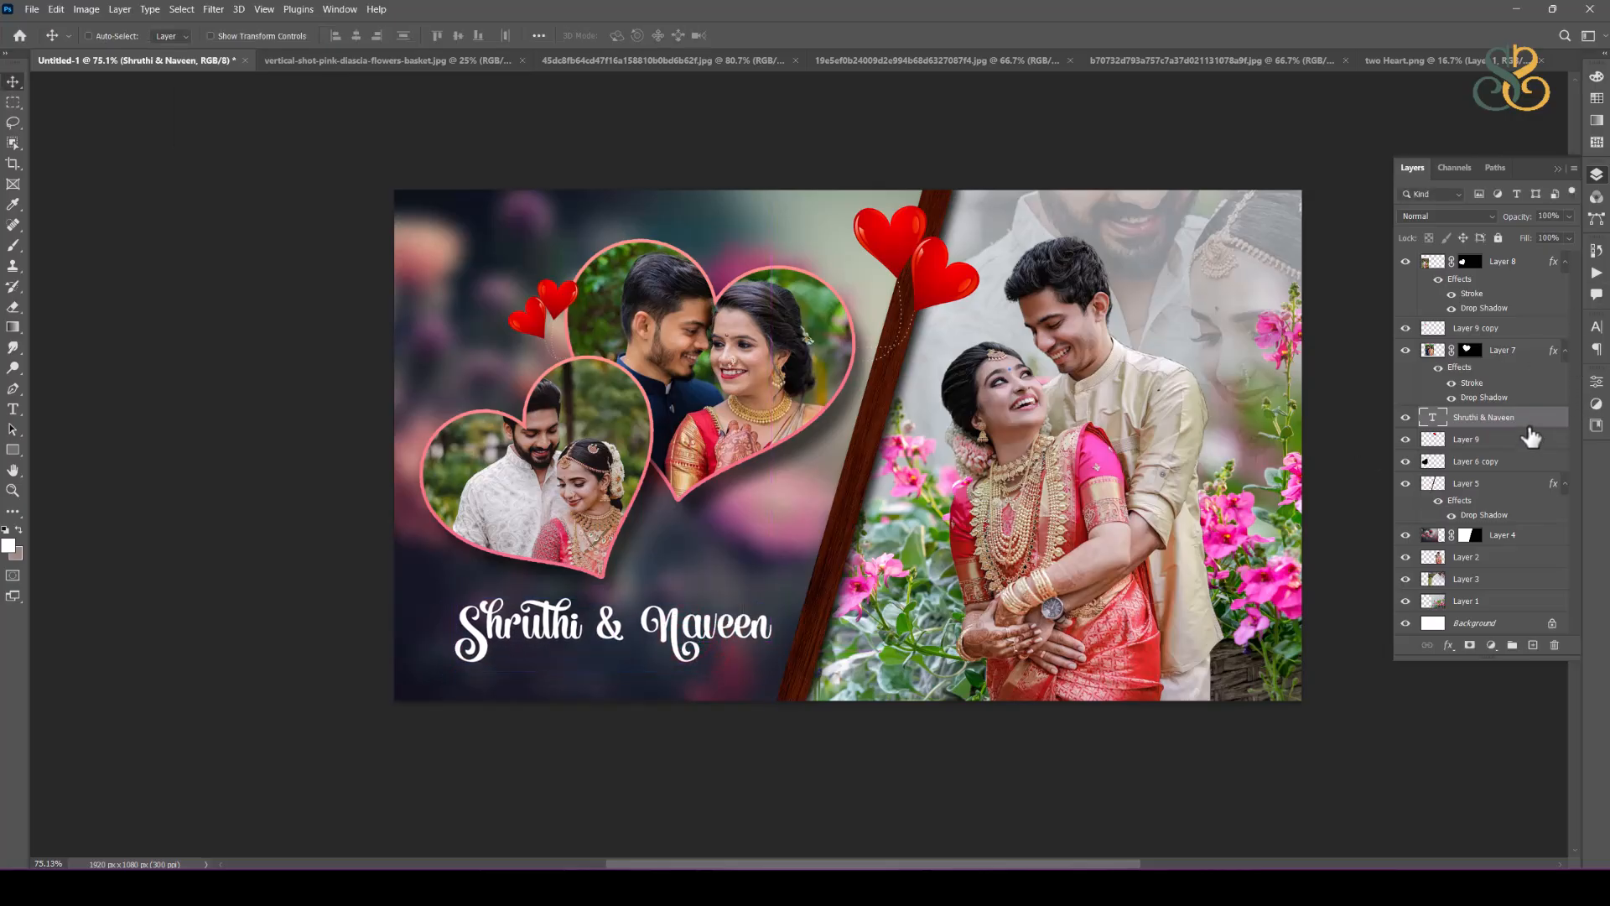
# Step: Duplicate the name text and apply Motion Blur to the original as a smart object, angle 90°, distance 2000 pixels
pyautogui.hotkey('ctrl', 'j')
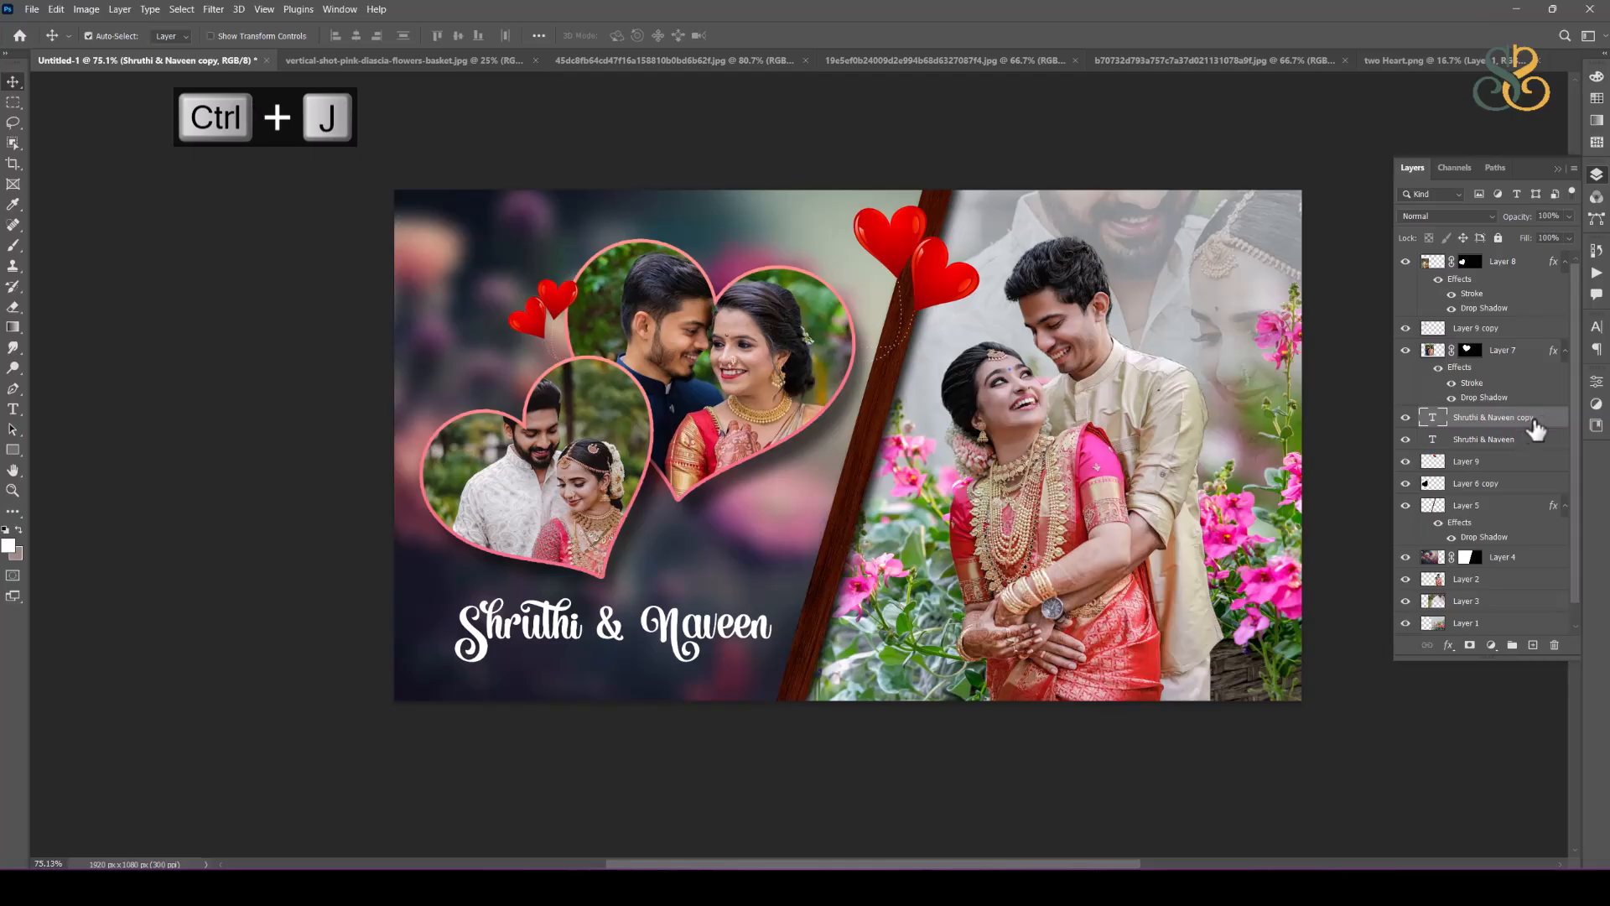
pyautogui.click(1536, 440)
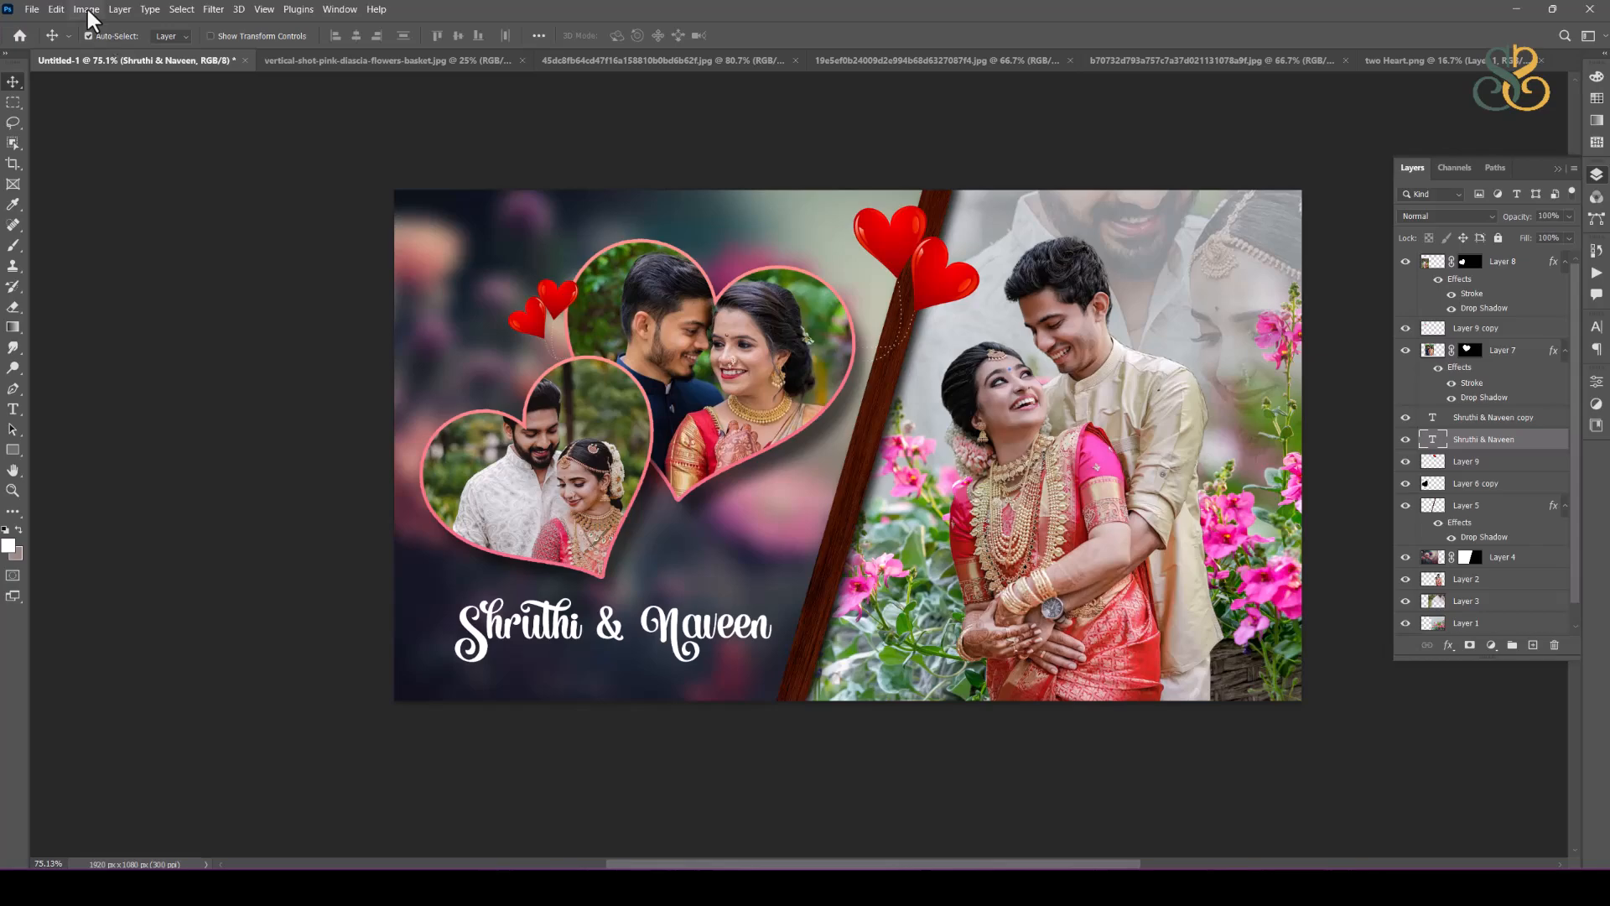
pyautogui.click(213, 10)
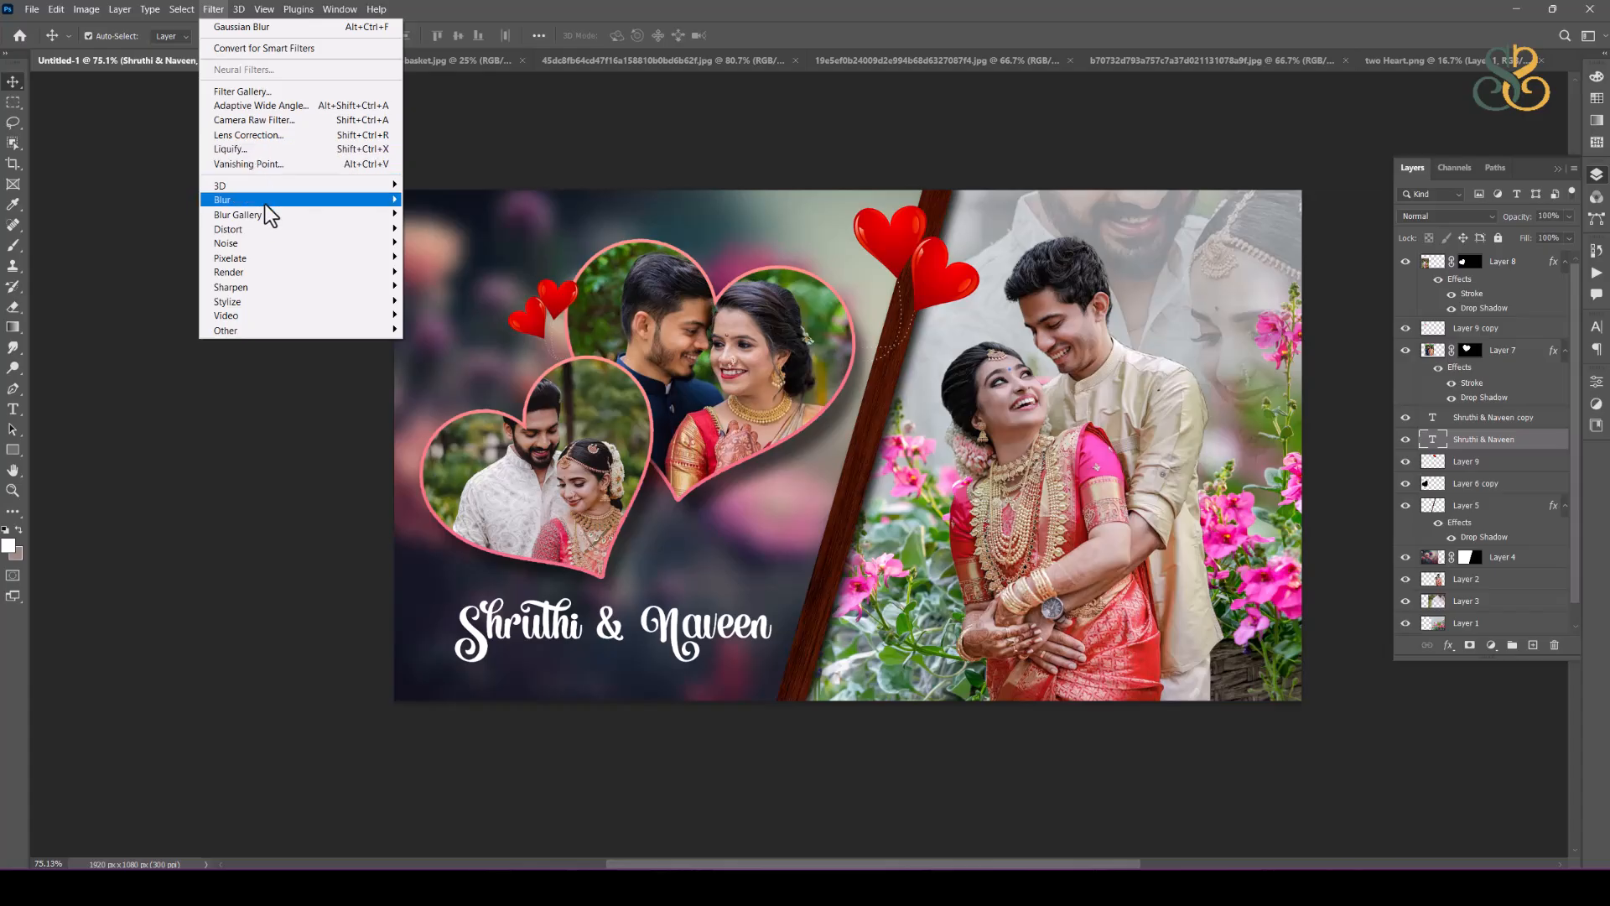
pyautogui.moveTo(265, 204)
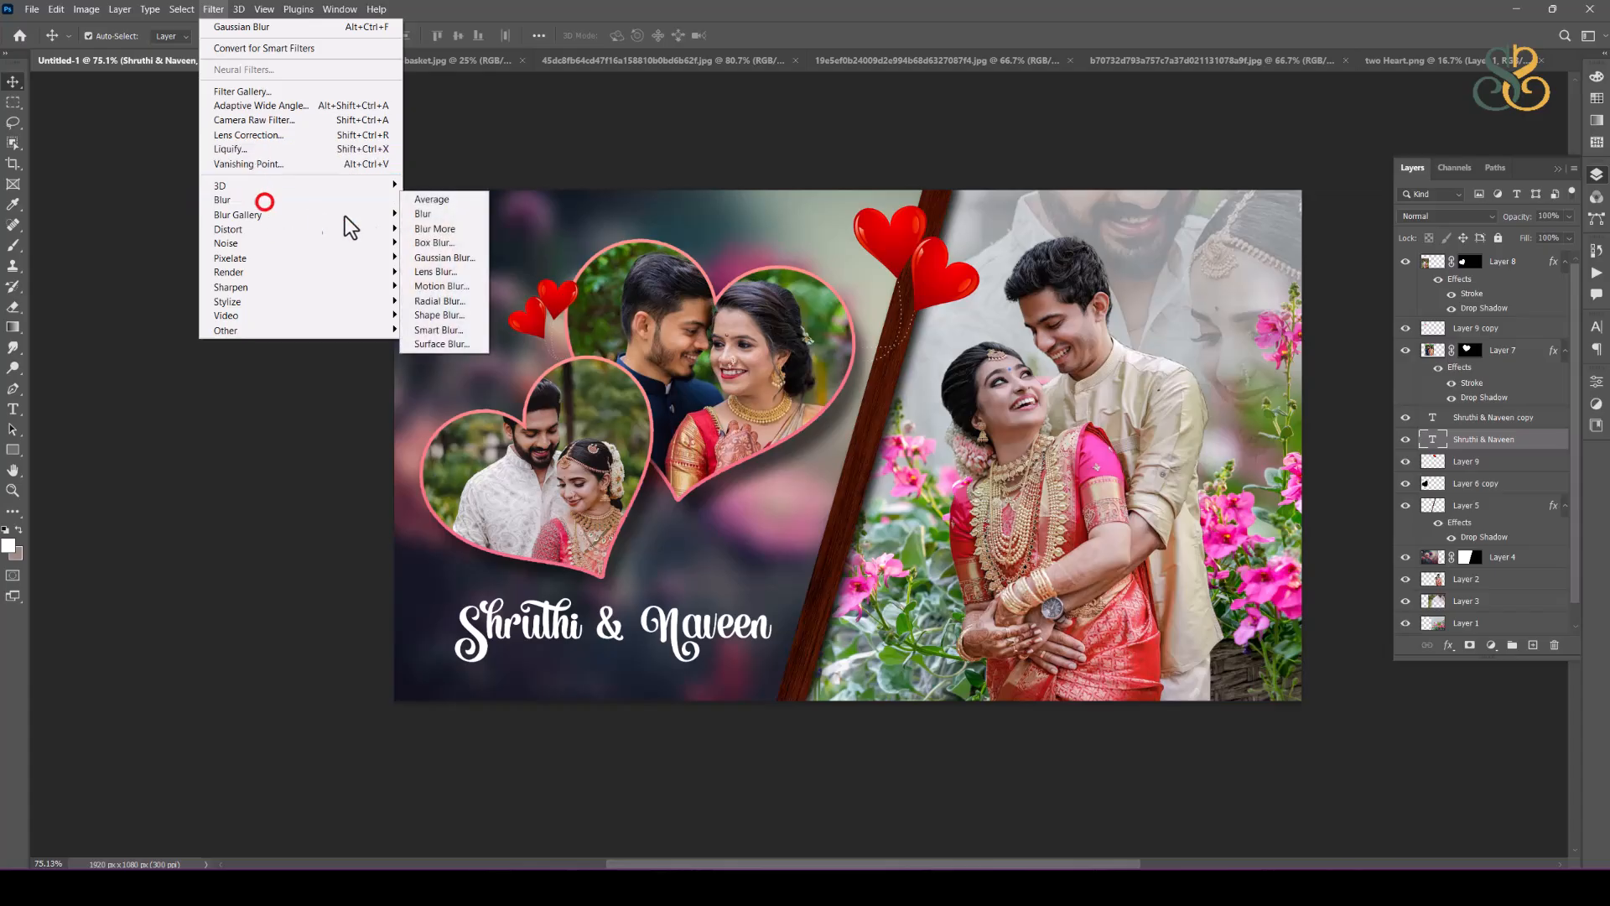
pyautogui.click(450, 290)
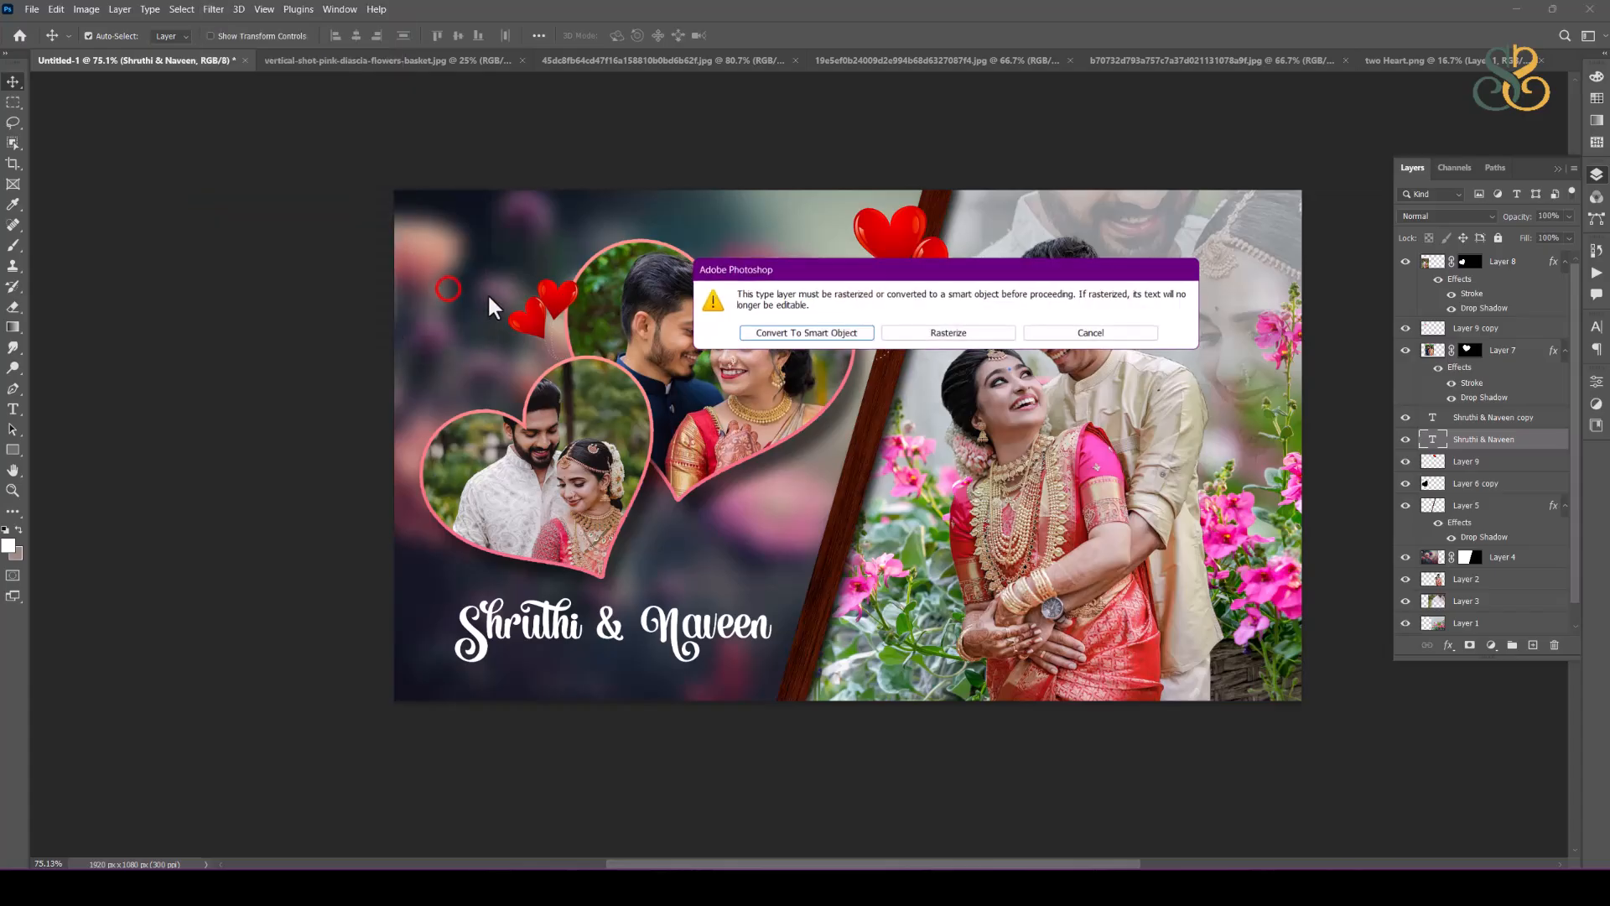
pyautogui.click(828, 334)
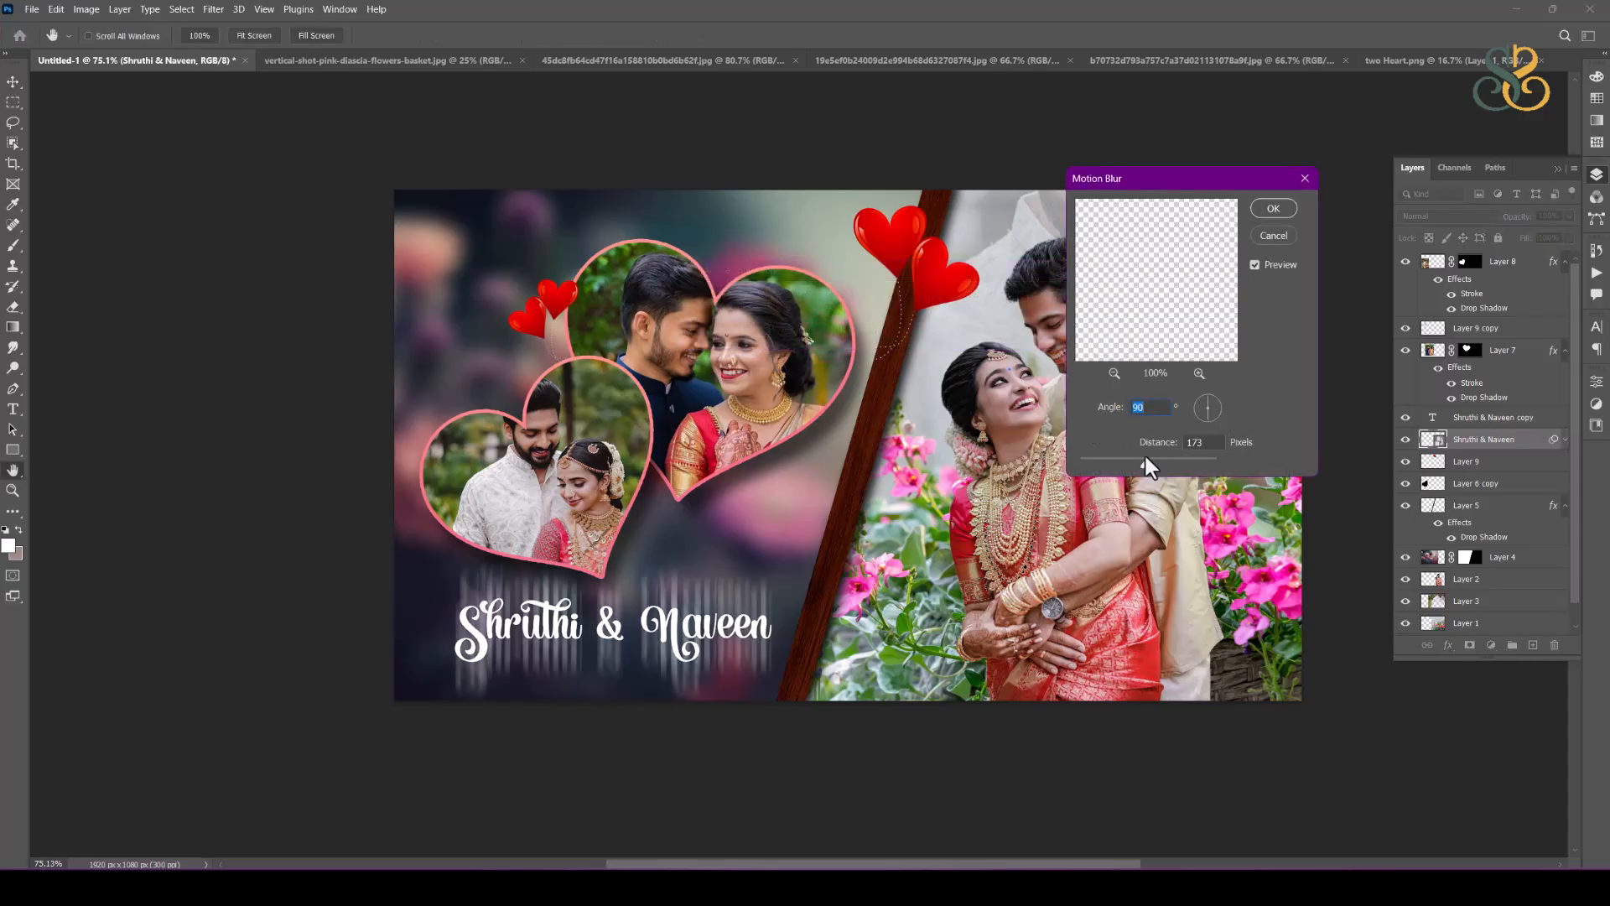
pyautogui.moveTo(1145, 467); pyautogui.dragTo(1204, 461)
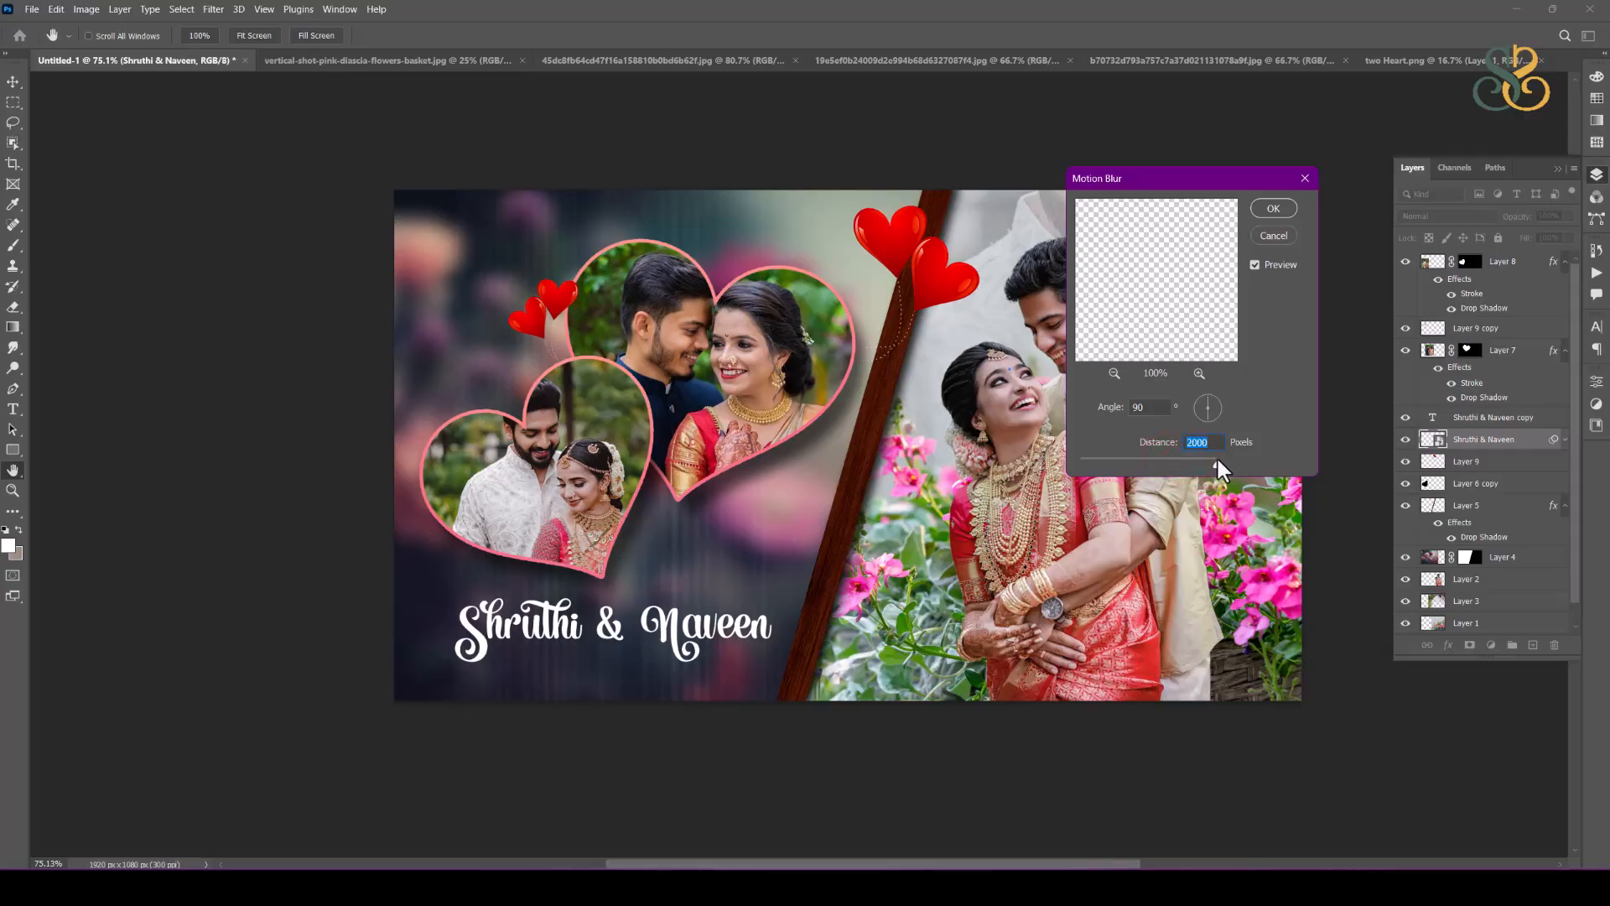
pyautogui.moveTo(1210, 461); pyautogui.dragTo(1211, 460)
pyautogui.click(1273, 207)
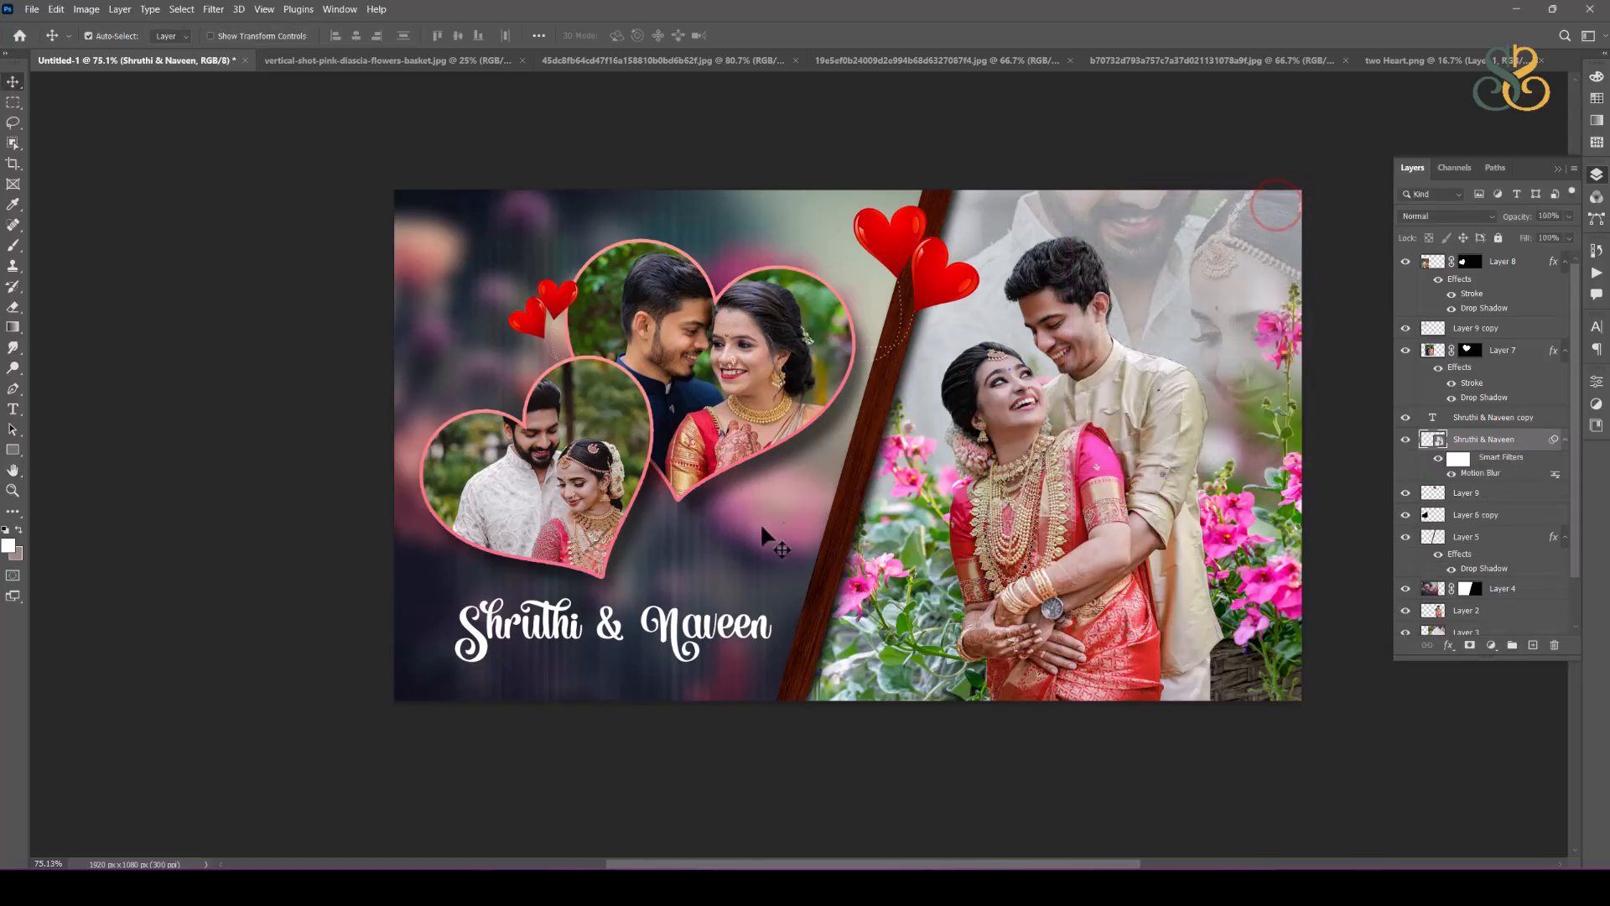
pyautogui.click(697, 595)
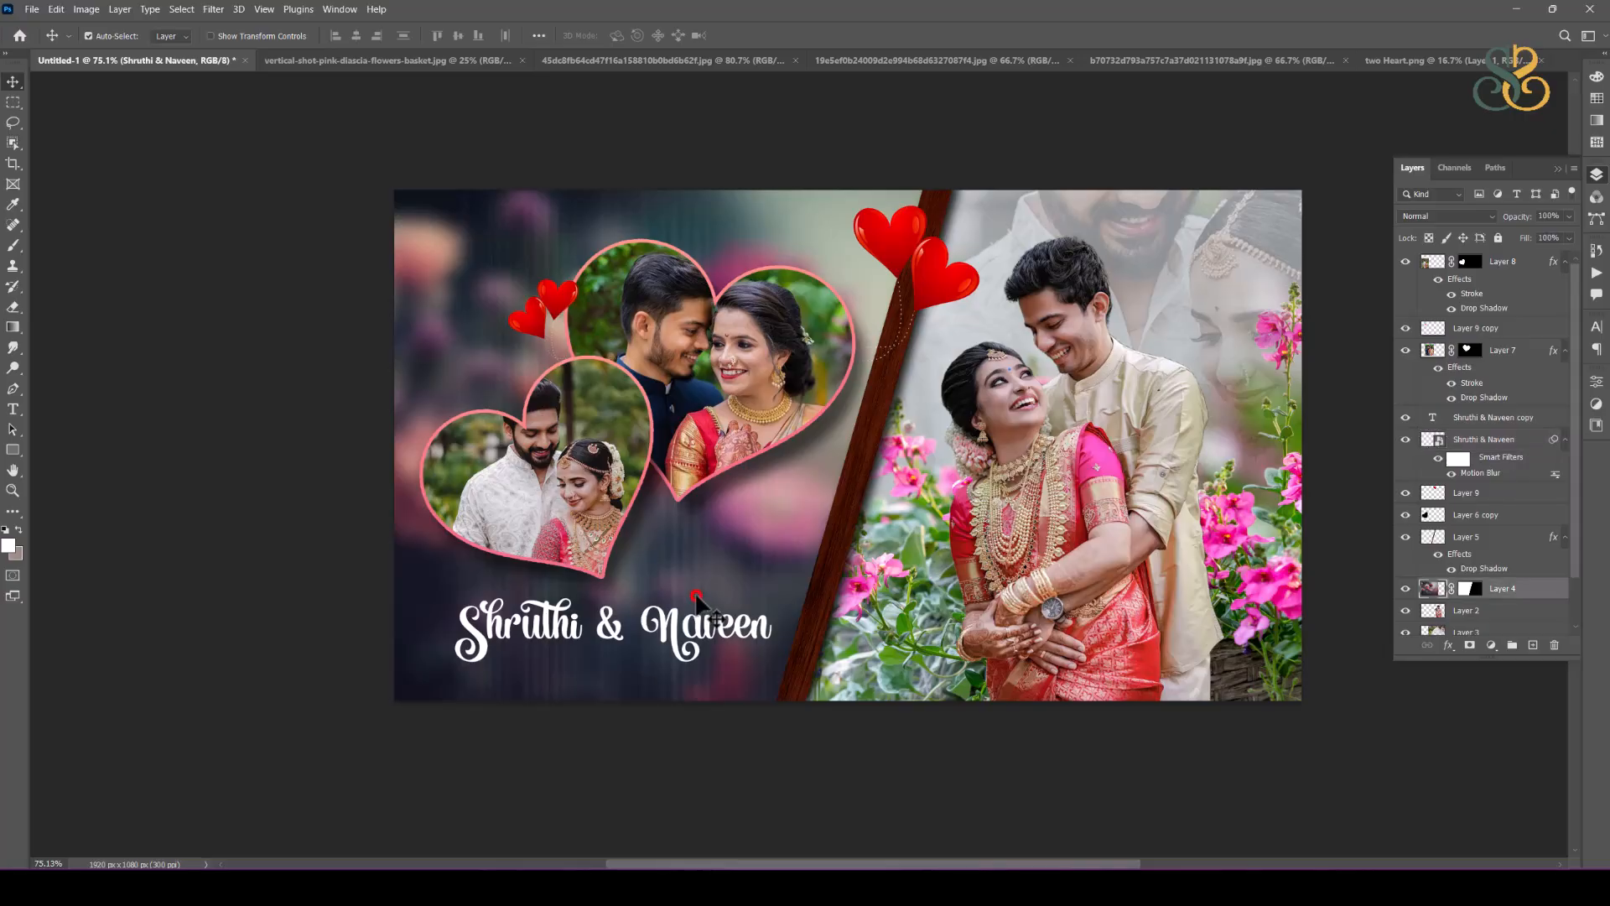
pyautogui.hotkey('ctrl', '[')
pyautogui.hotkey('ctrl', '[')
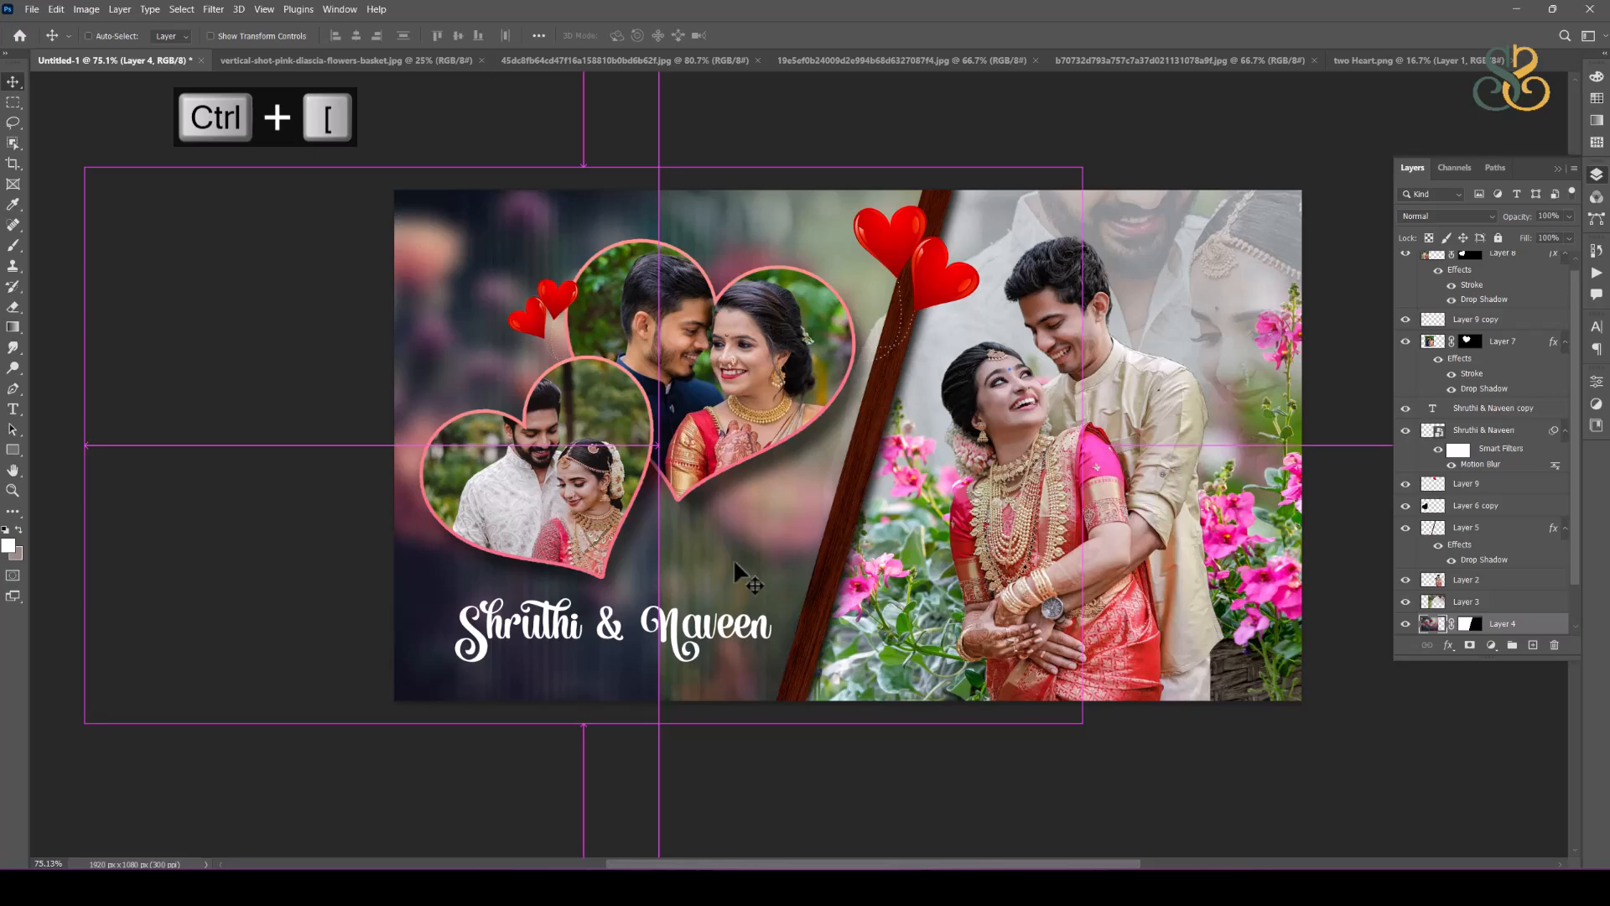
pyautogui.hotkey('ctrl', ']')
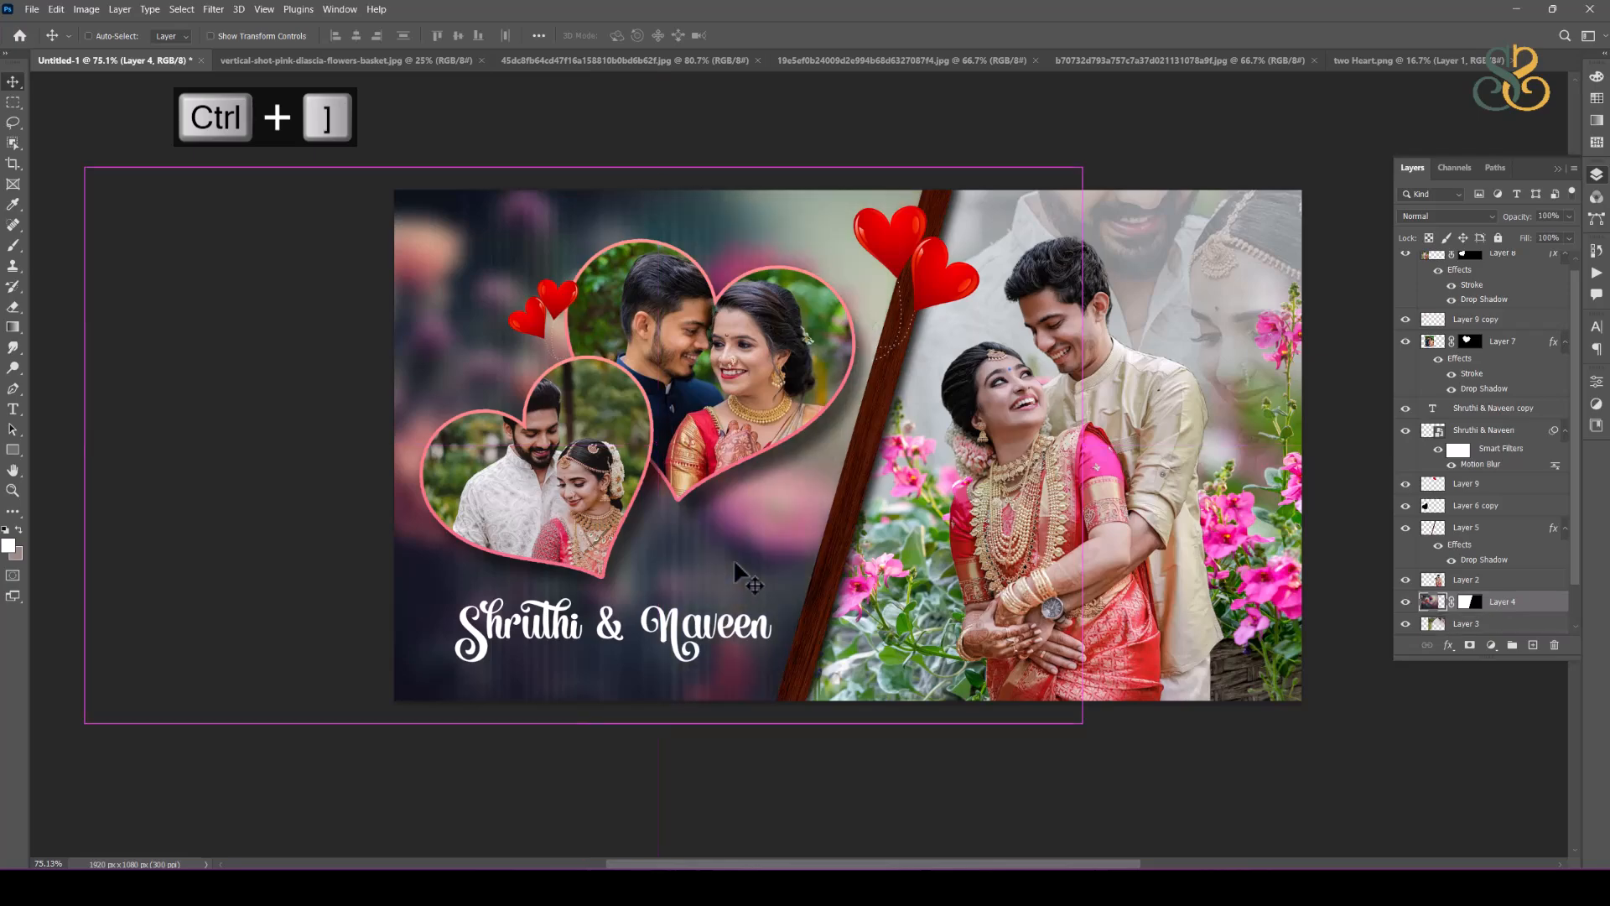
pyautogui.hotkey('ctrl', ']')
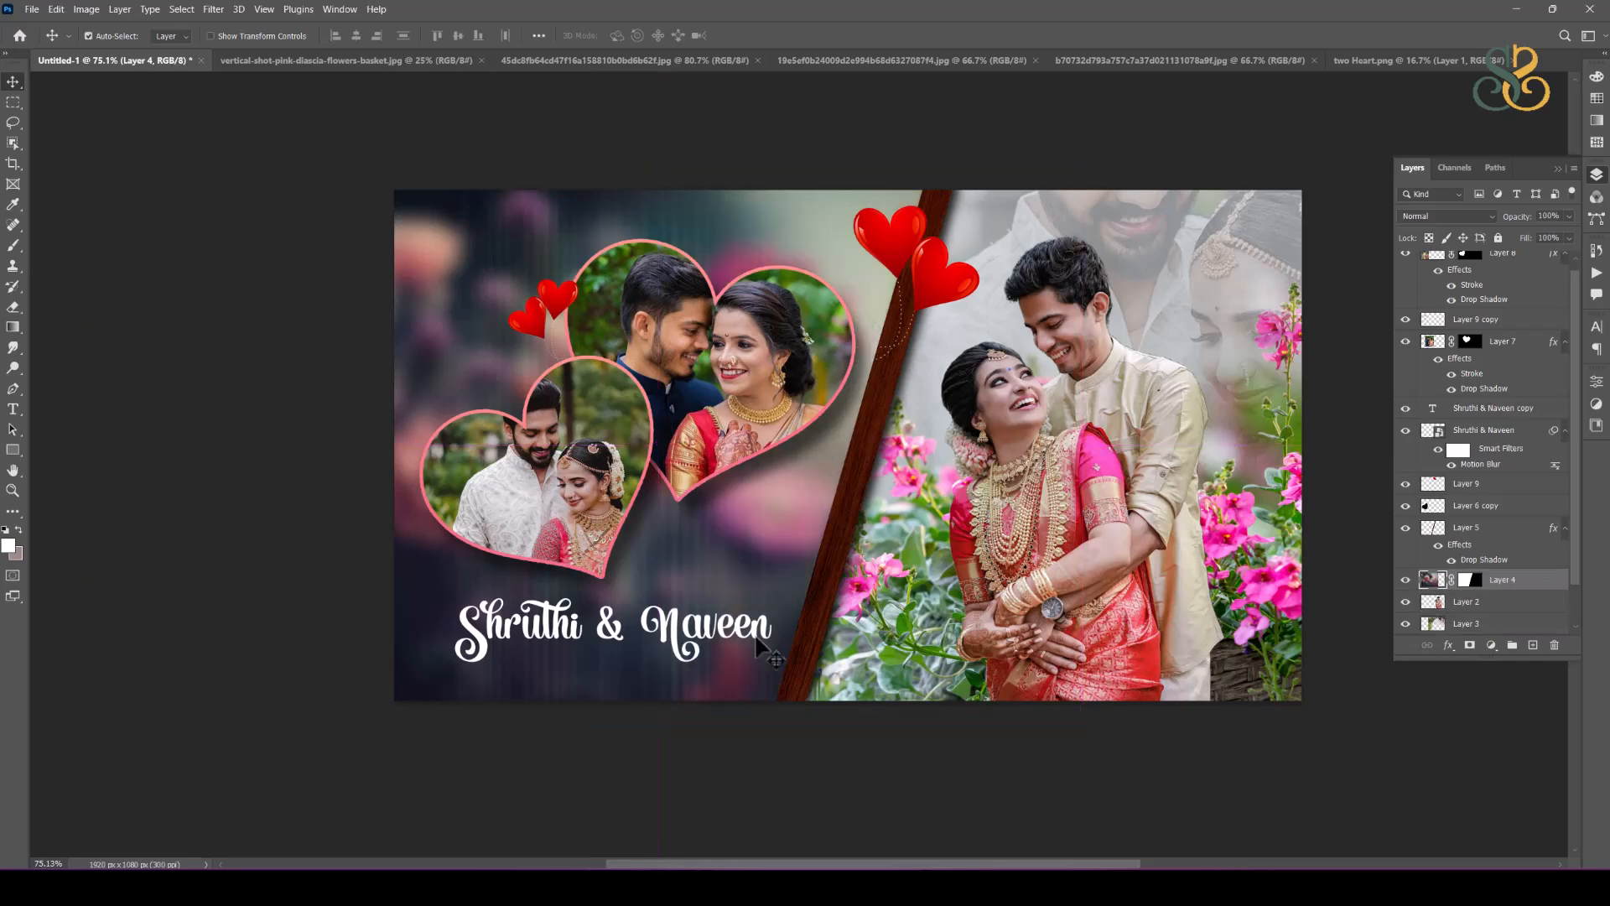
pyautogui.rightClick(672, 685)
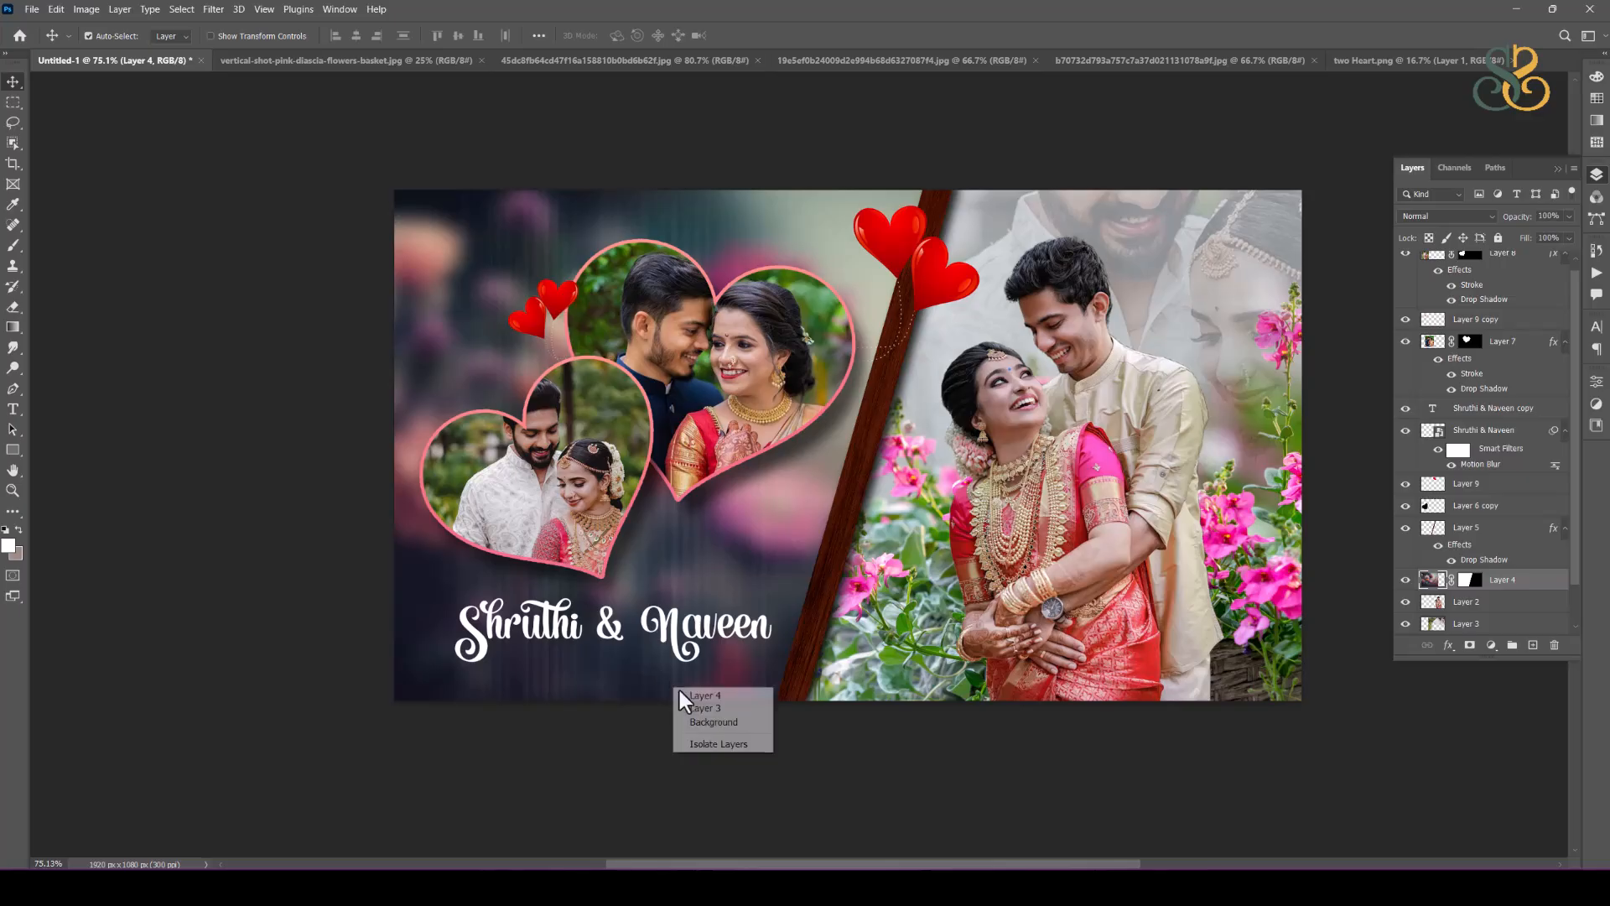
pyautogui.click(741, 710)
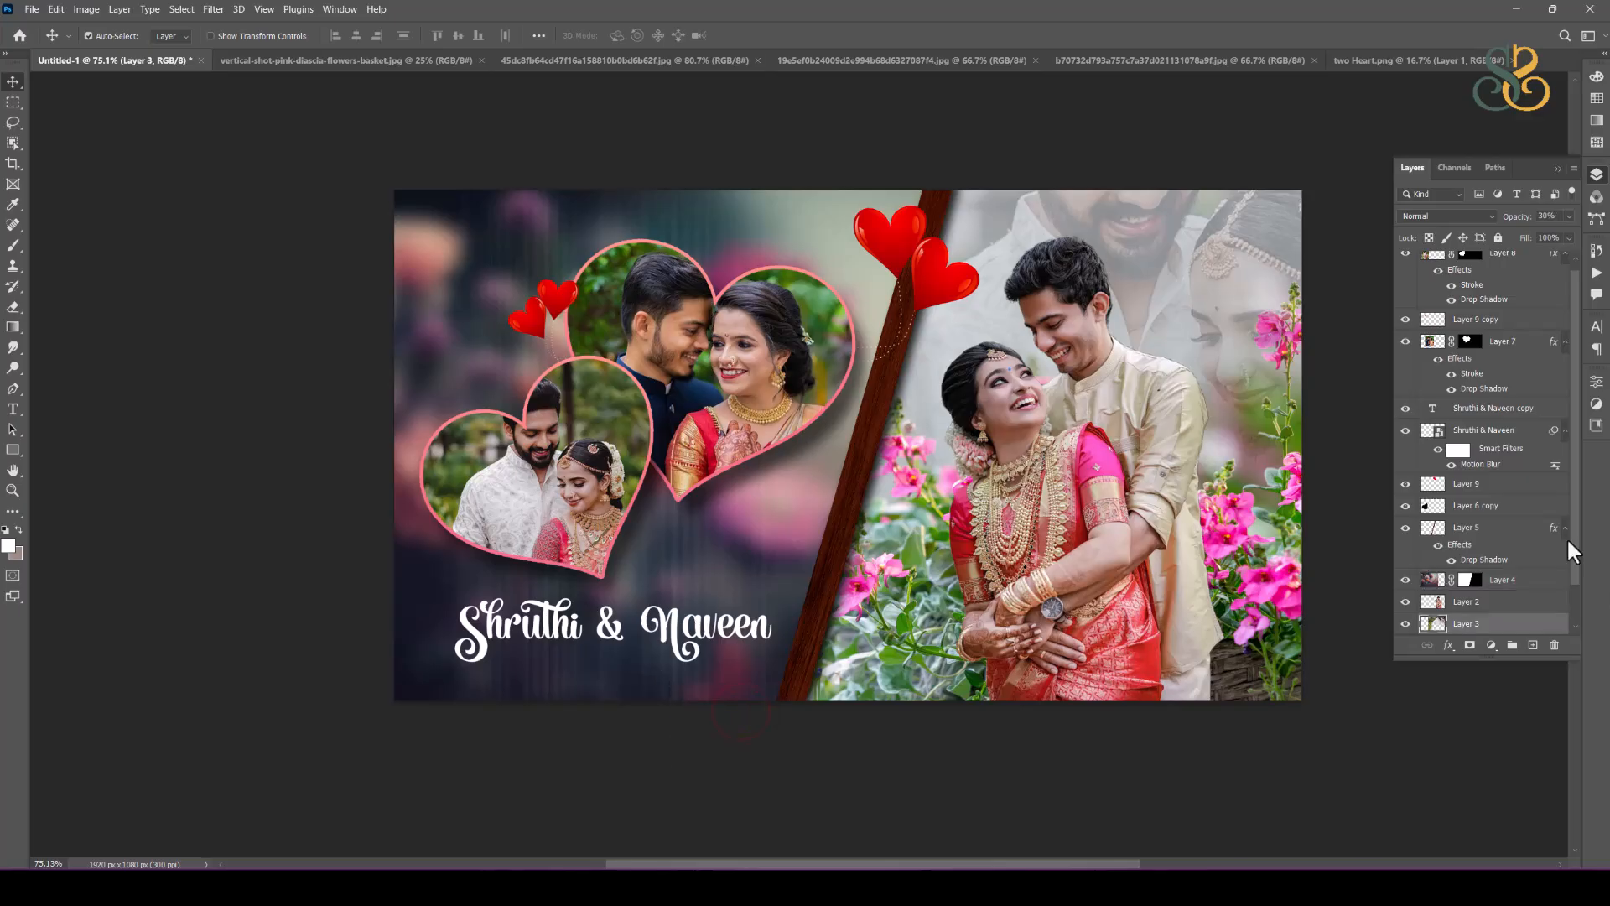
# Step: Move the motion-blurred name layer down the stack to directly above the dark flower background and below the wood divider
pyautogui.scroll(1, 1523, 496)
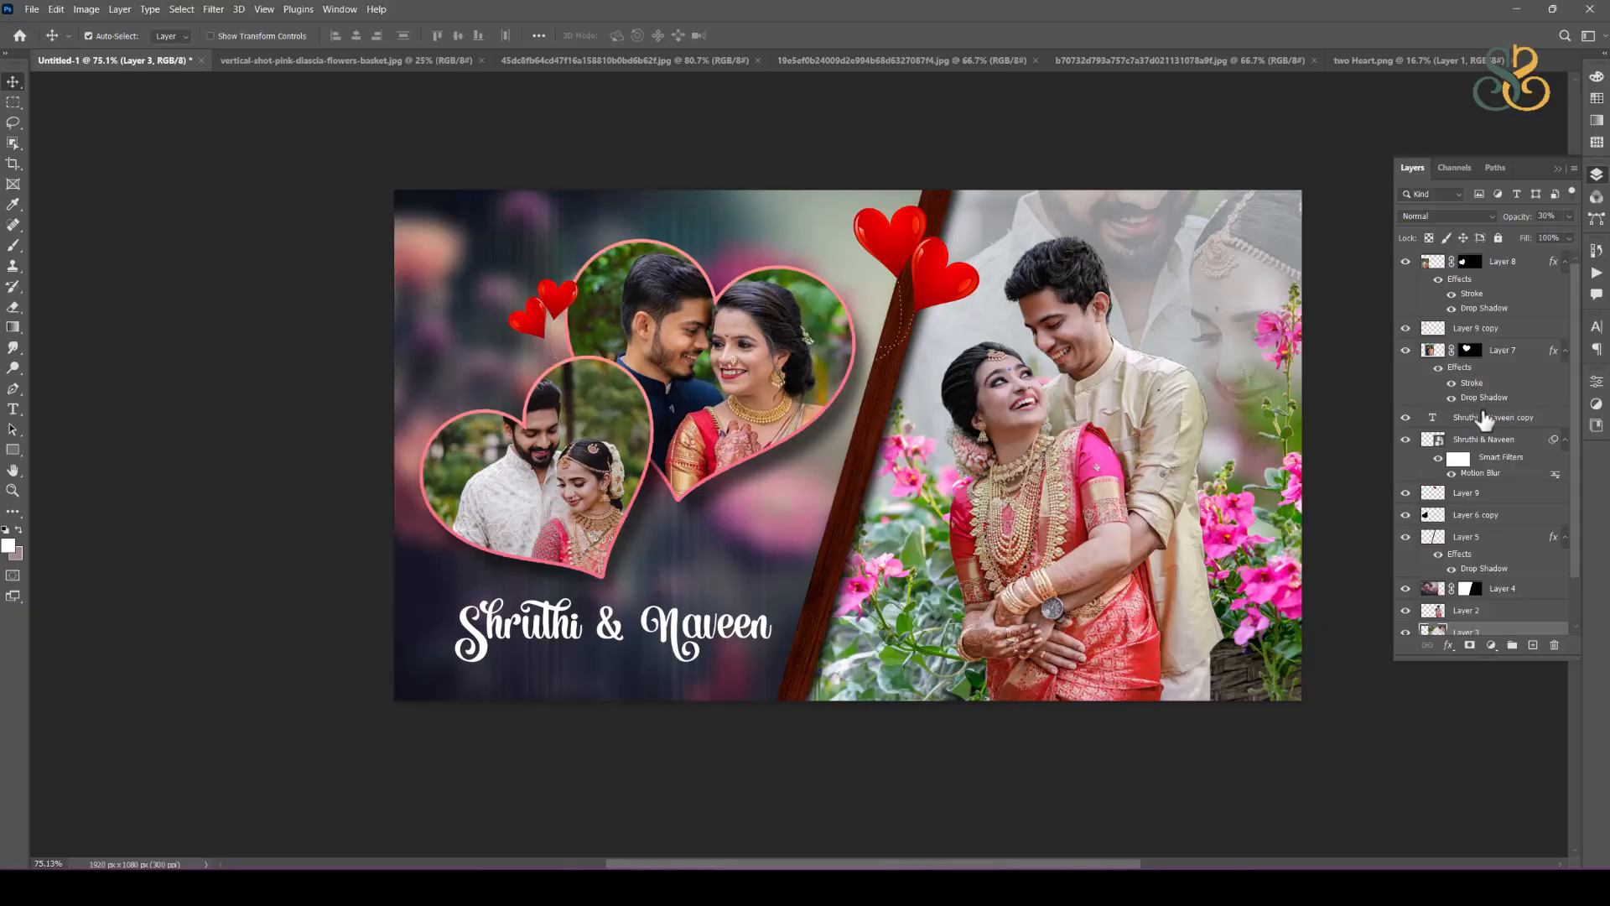
pyautogui.click(1483, 424)
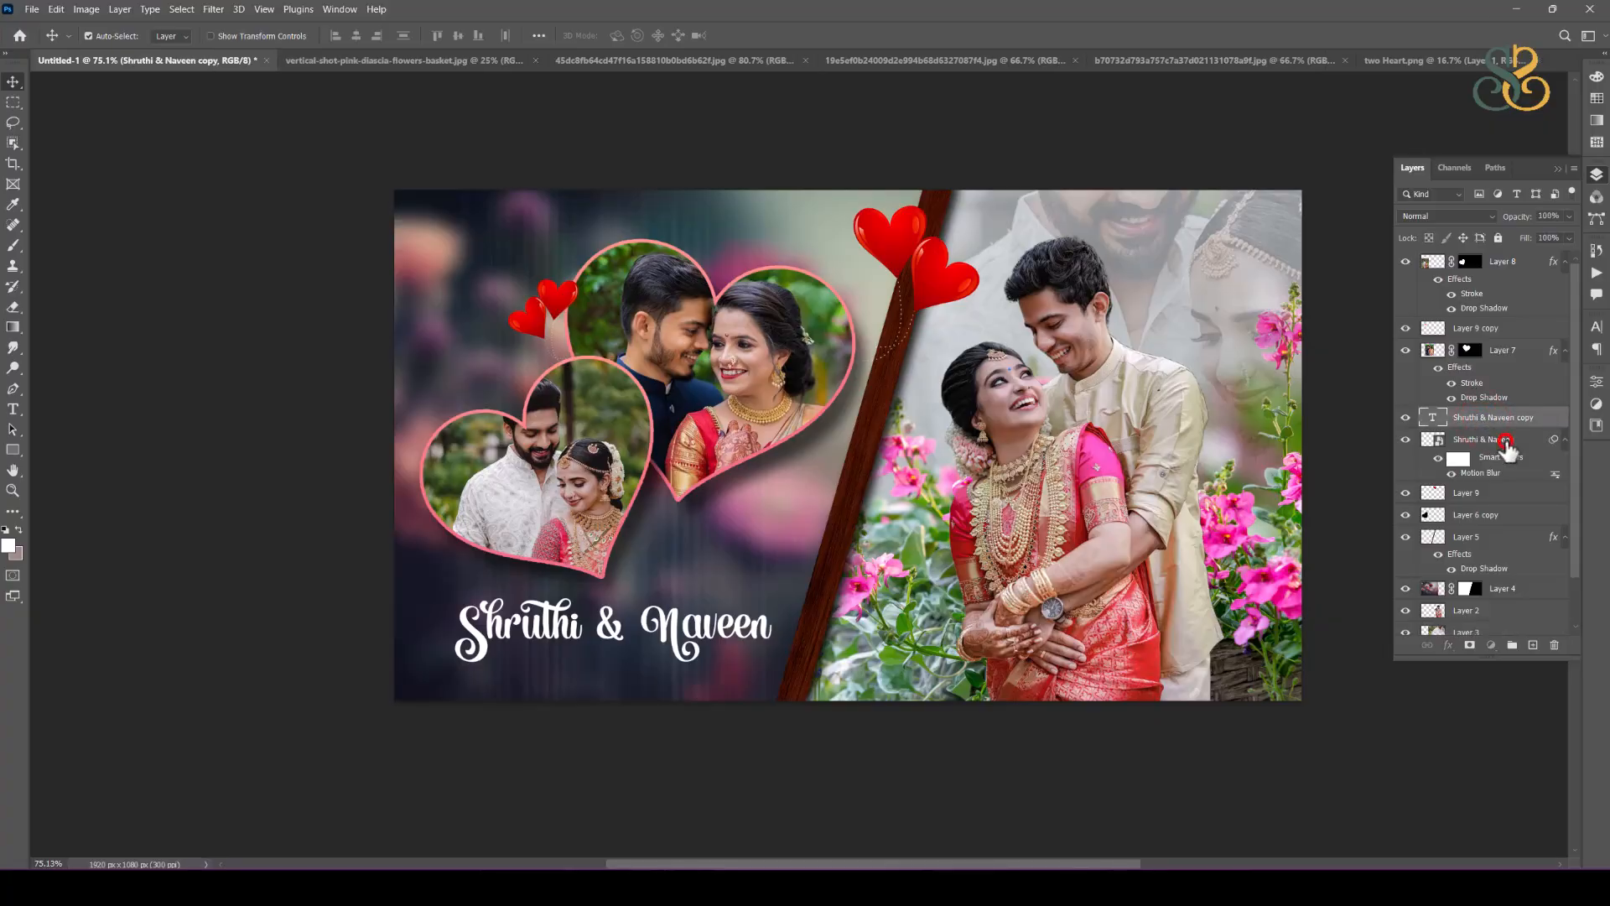
pyautogui.click(1505, 441)
pyautogui.hotkey('ctrl', 'shift', '[')
pyautogui.hotkey('ctrl', ']')
pyautogui.hotkey('ctrl', ']')
pyautogui.hotkey('ctrl', ']')
pyautogui.hotkey('ctrl', ']')
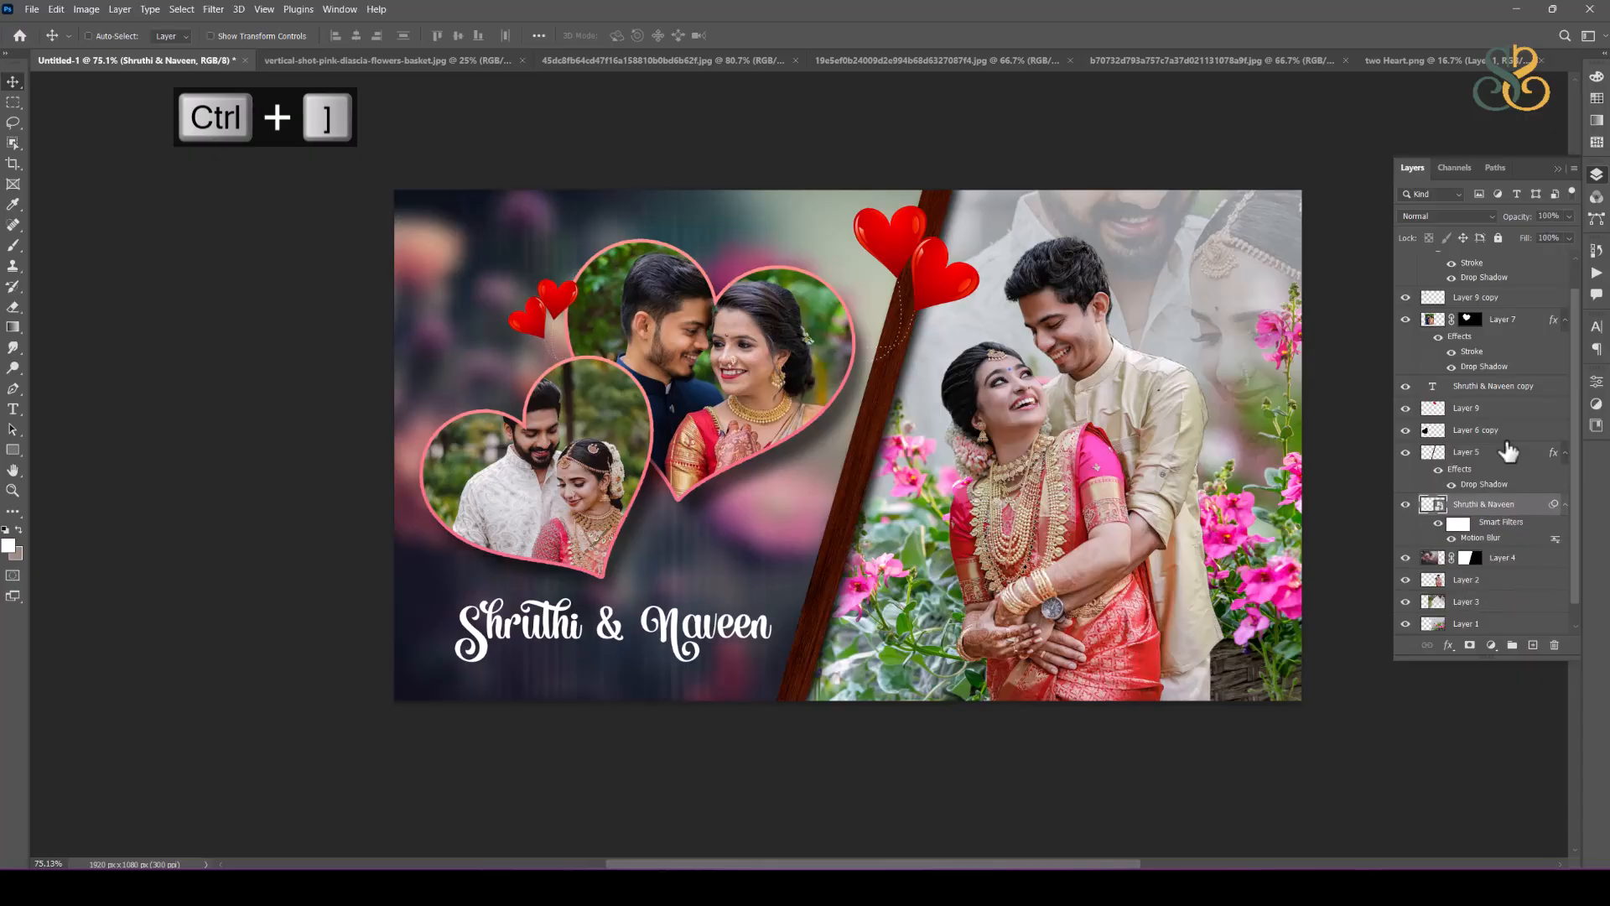
pyautogui.click(1007, 762)
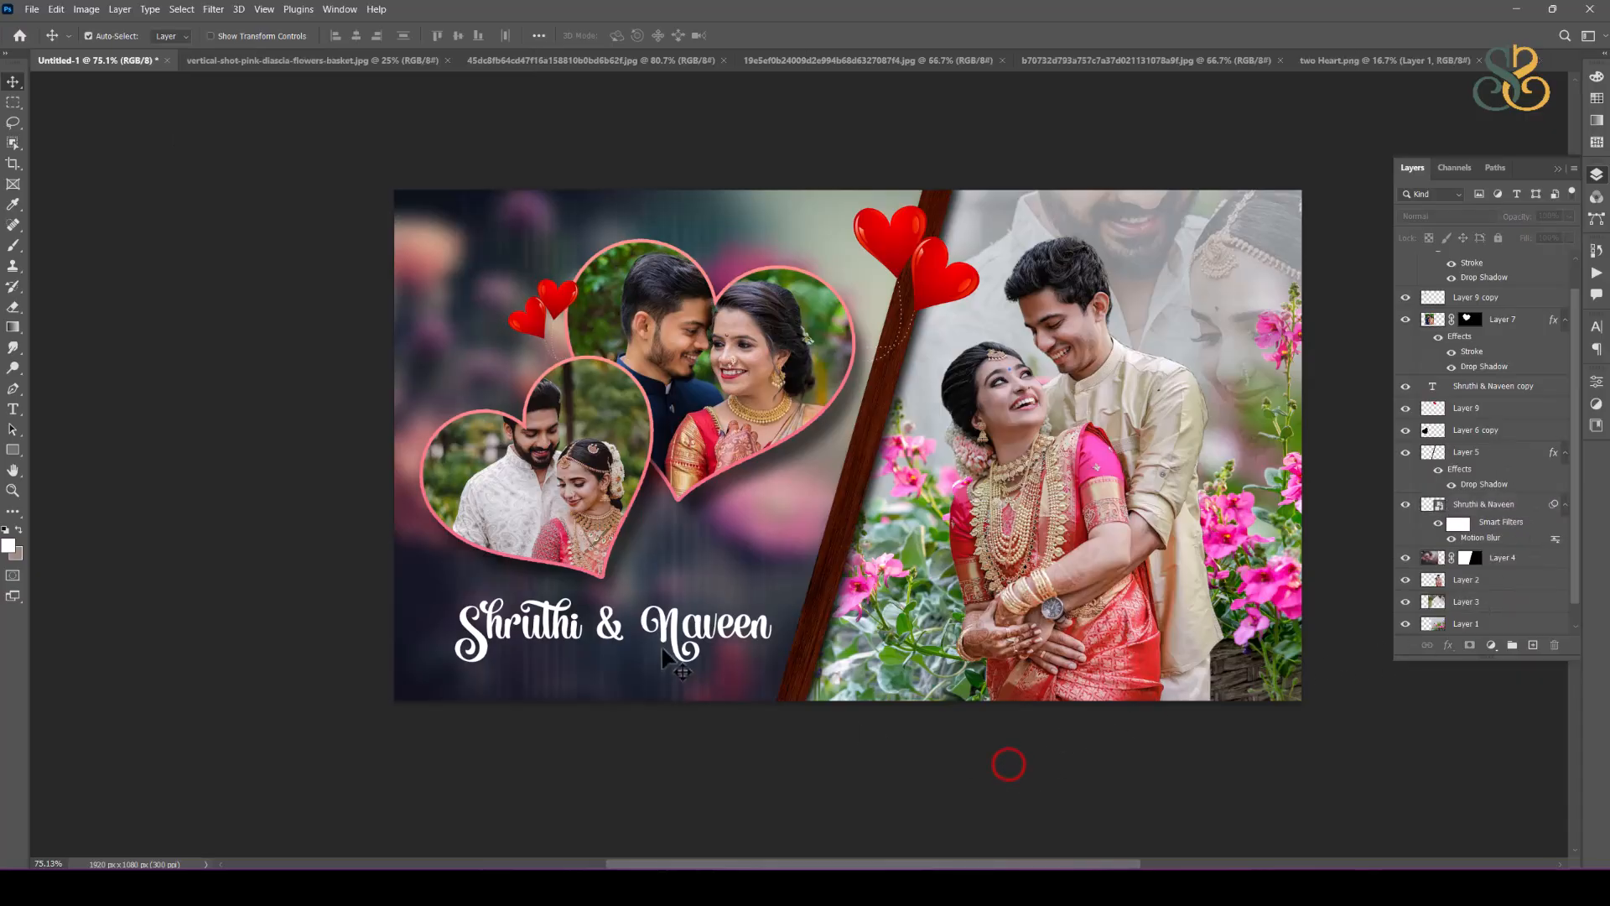
# Step: Select the sharp name text and create a new empty layer above it for brush work
pyautogui.click(669, 637)
pyautogui.scroll(3, 681, 646)
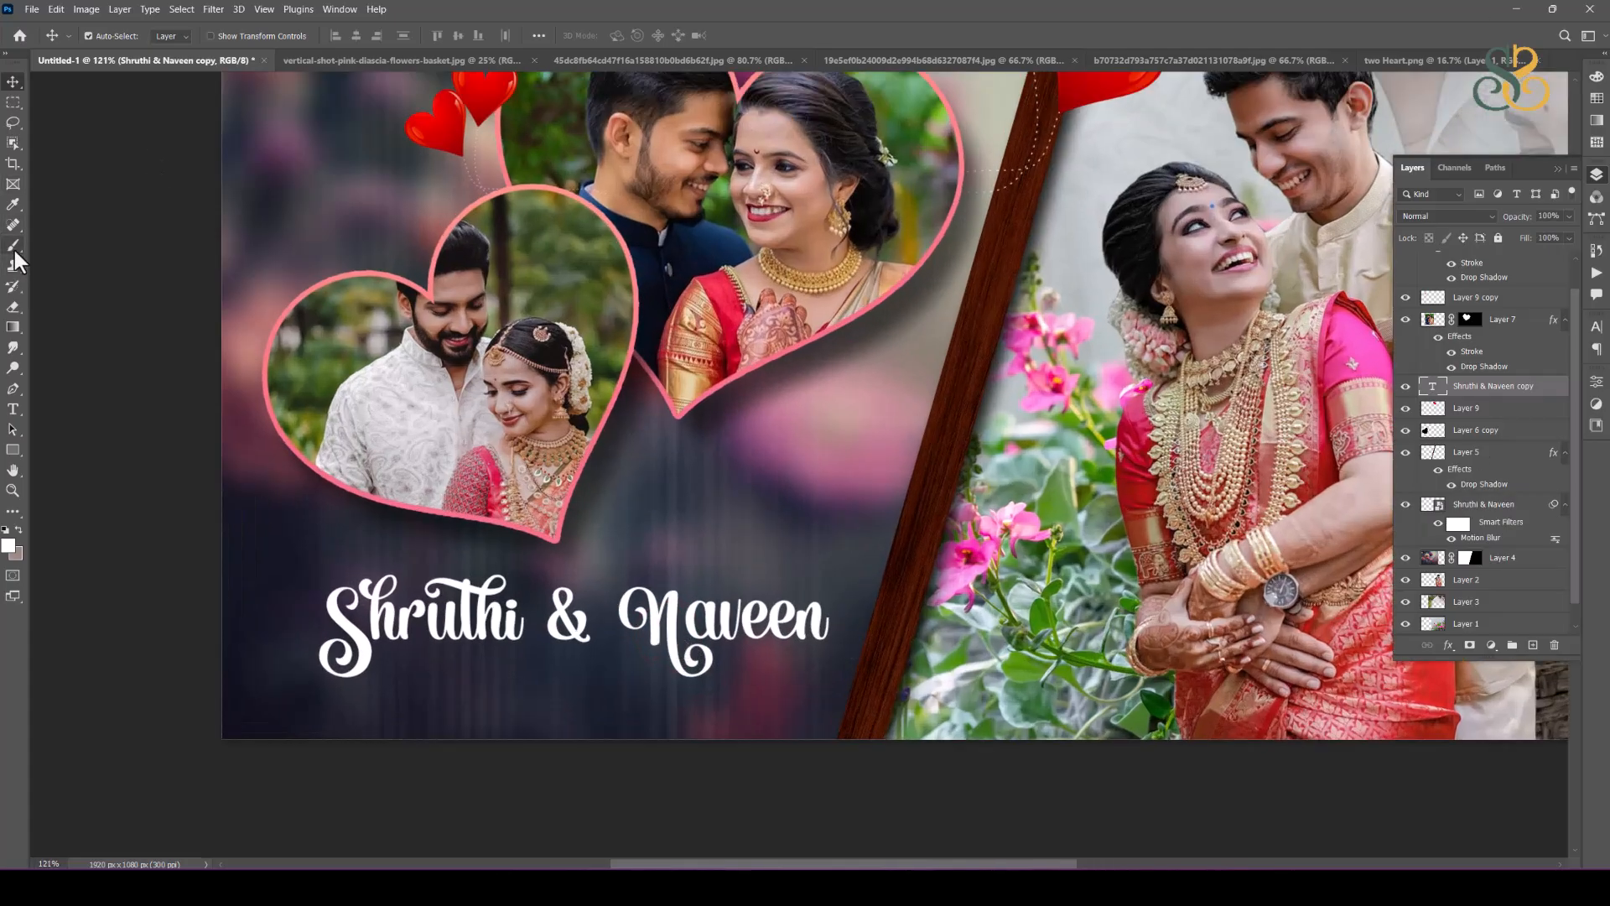
pyautogui.click(14, 245)
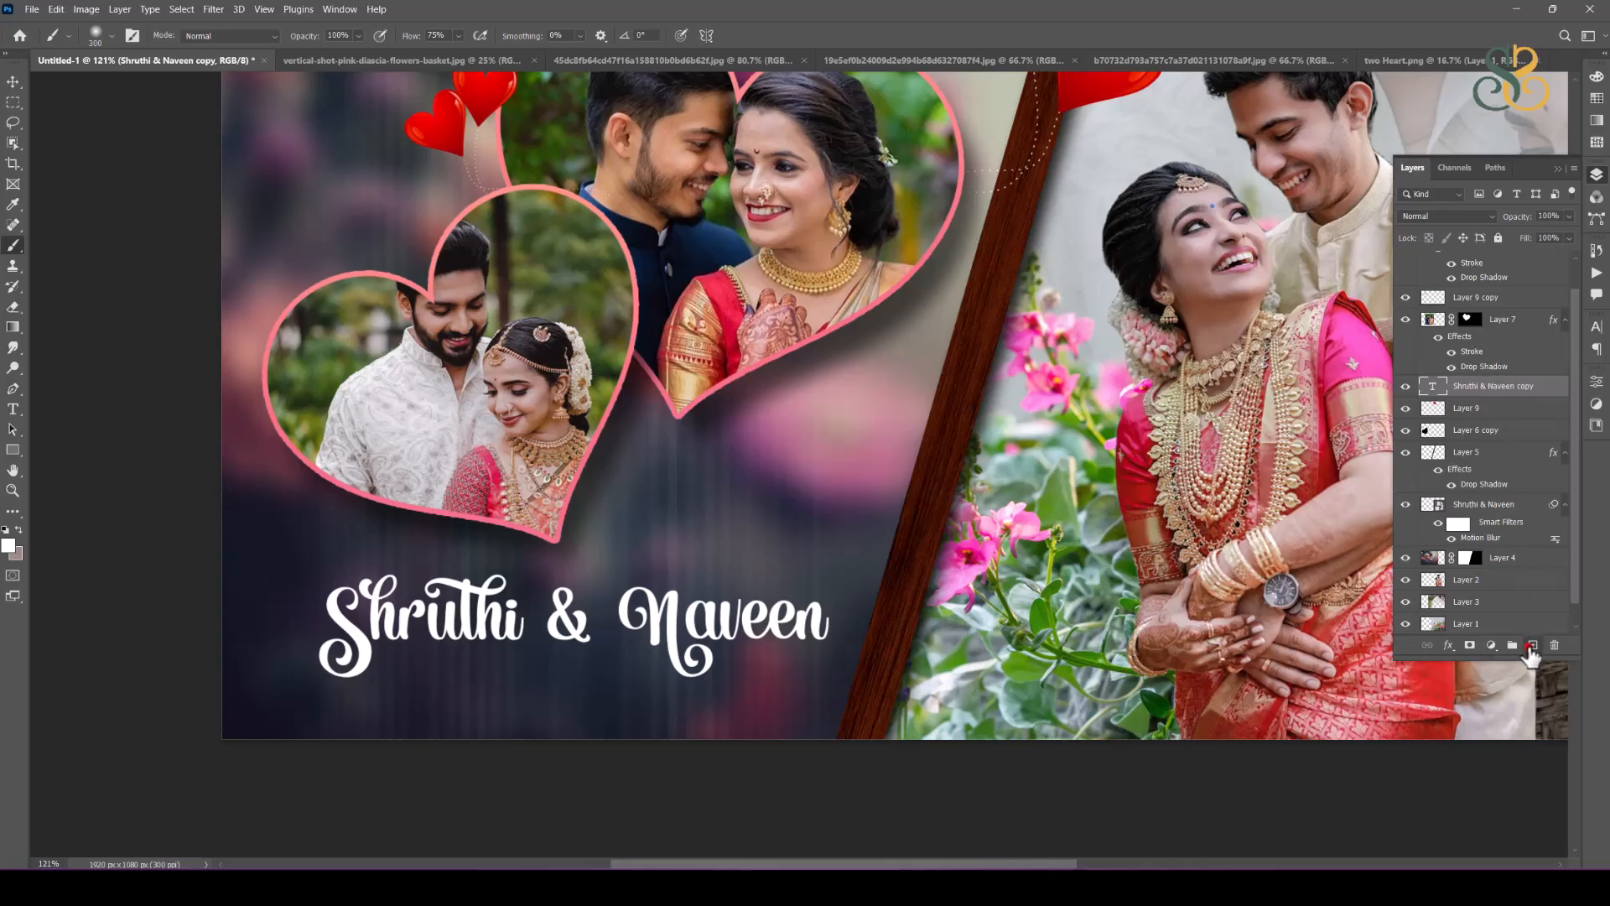
pyautogui.click(1531, 645)
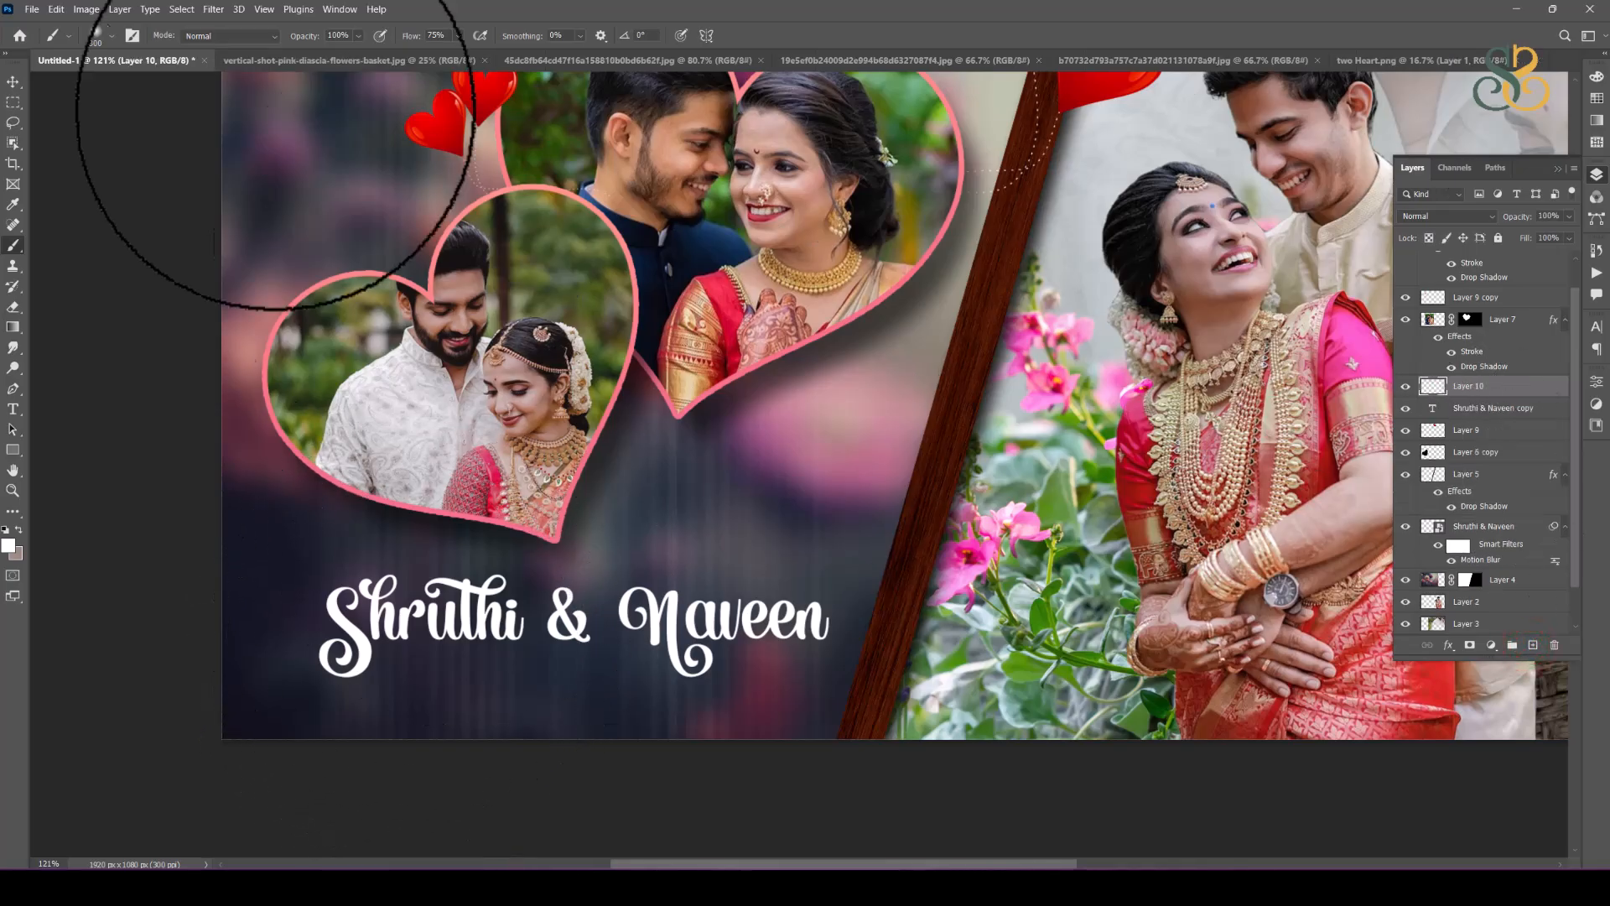
# Step: Choose the Hard Round brush preset and reduce the brush size to 20 px
pyautogui.click(114, 37)
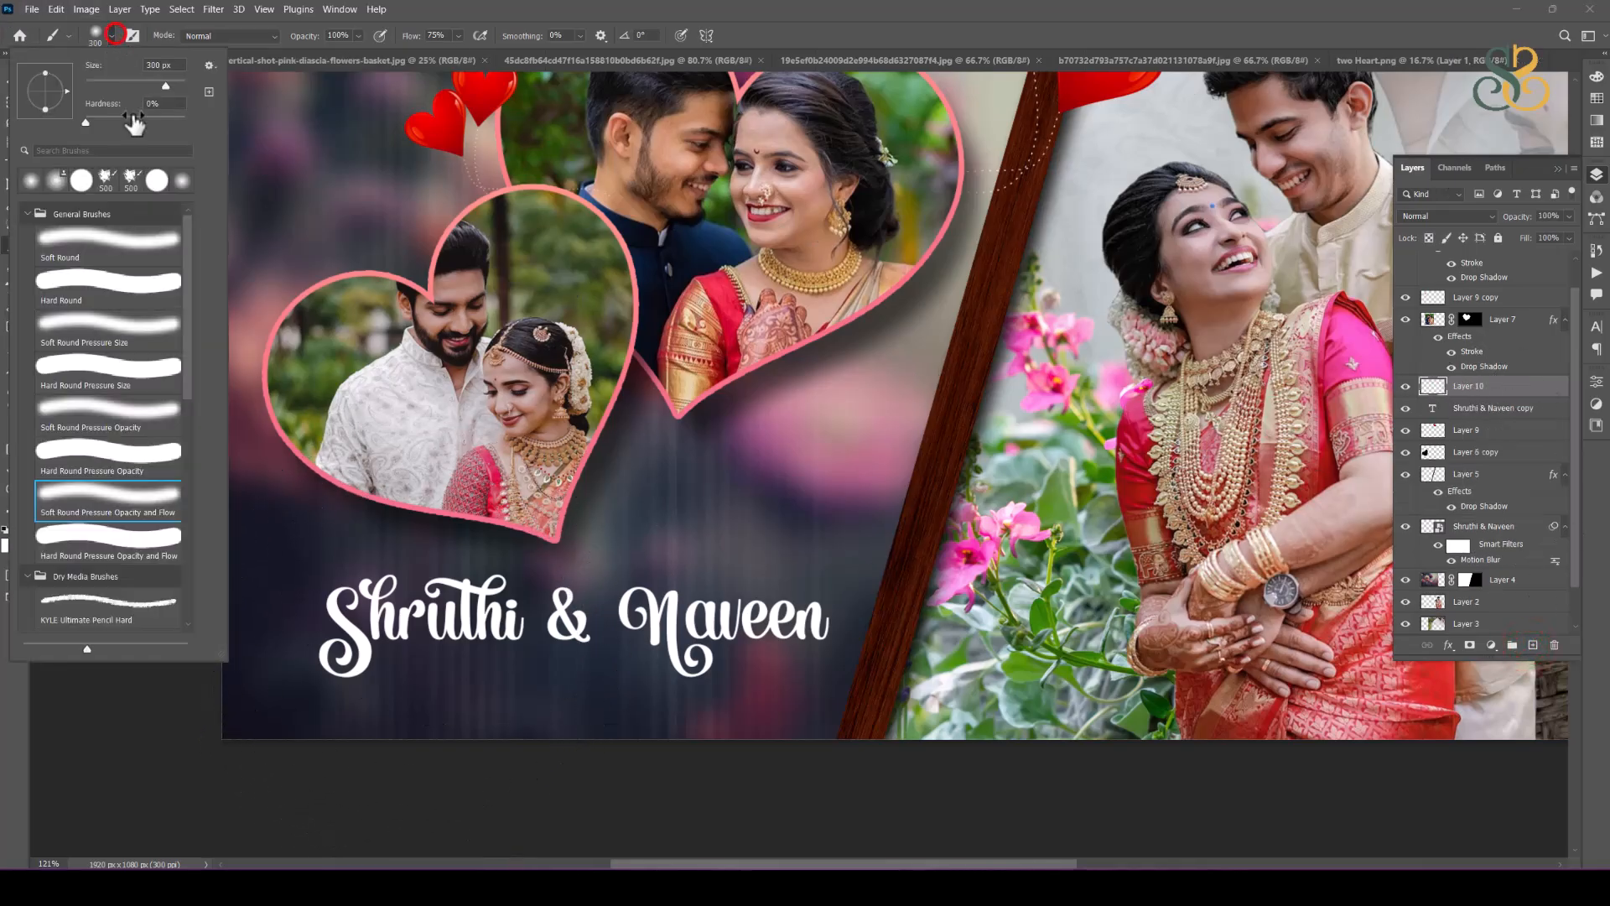
pyautogui.click(124, 294)
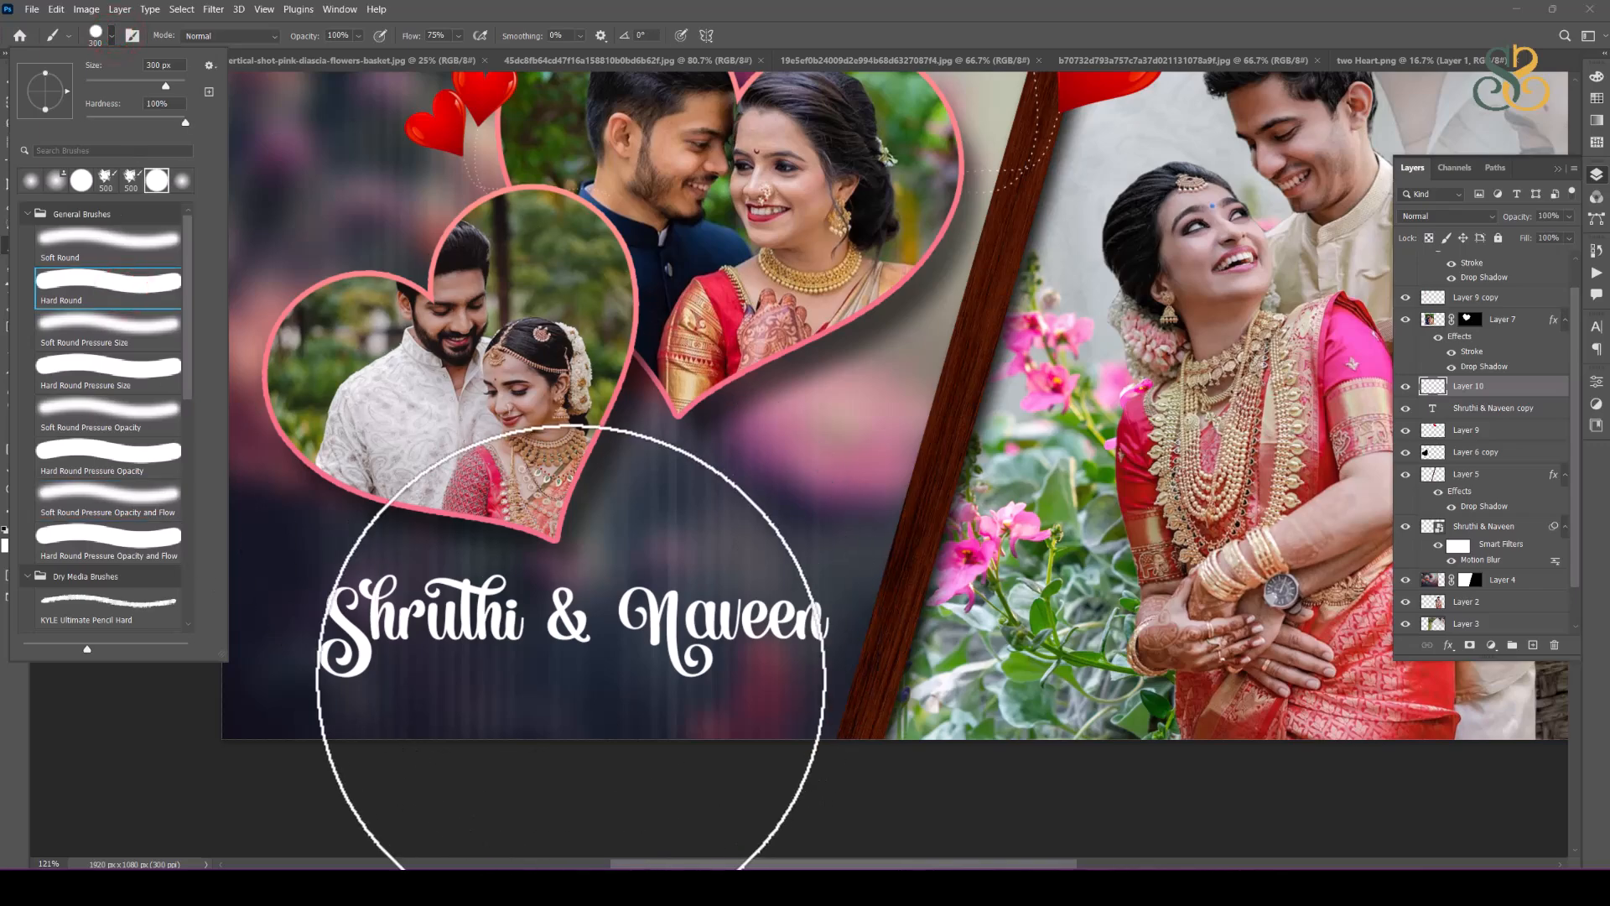
pyautogui.click(785, 11)
pyautogui.press('[')
pyautogui.press('[')
pyautogui.press('[')
pyautogui.press('[')
pyautogui.press('[')
pyautogui.press('[')
pyautogui.press('[')
pyautogui.press('[')
pyautogui.press('[')
pyautogui.press('[')
pyautogui.press('[')
pyautogui.press('[')
pyautogui.press('[')
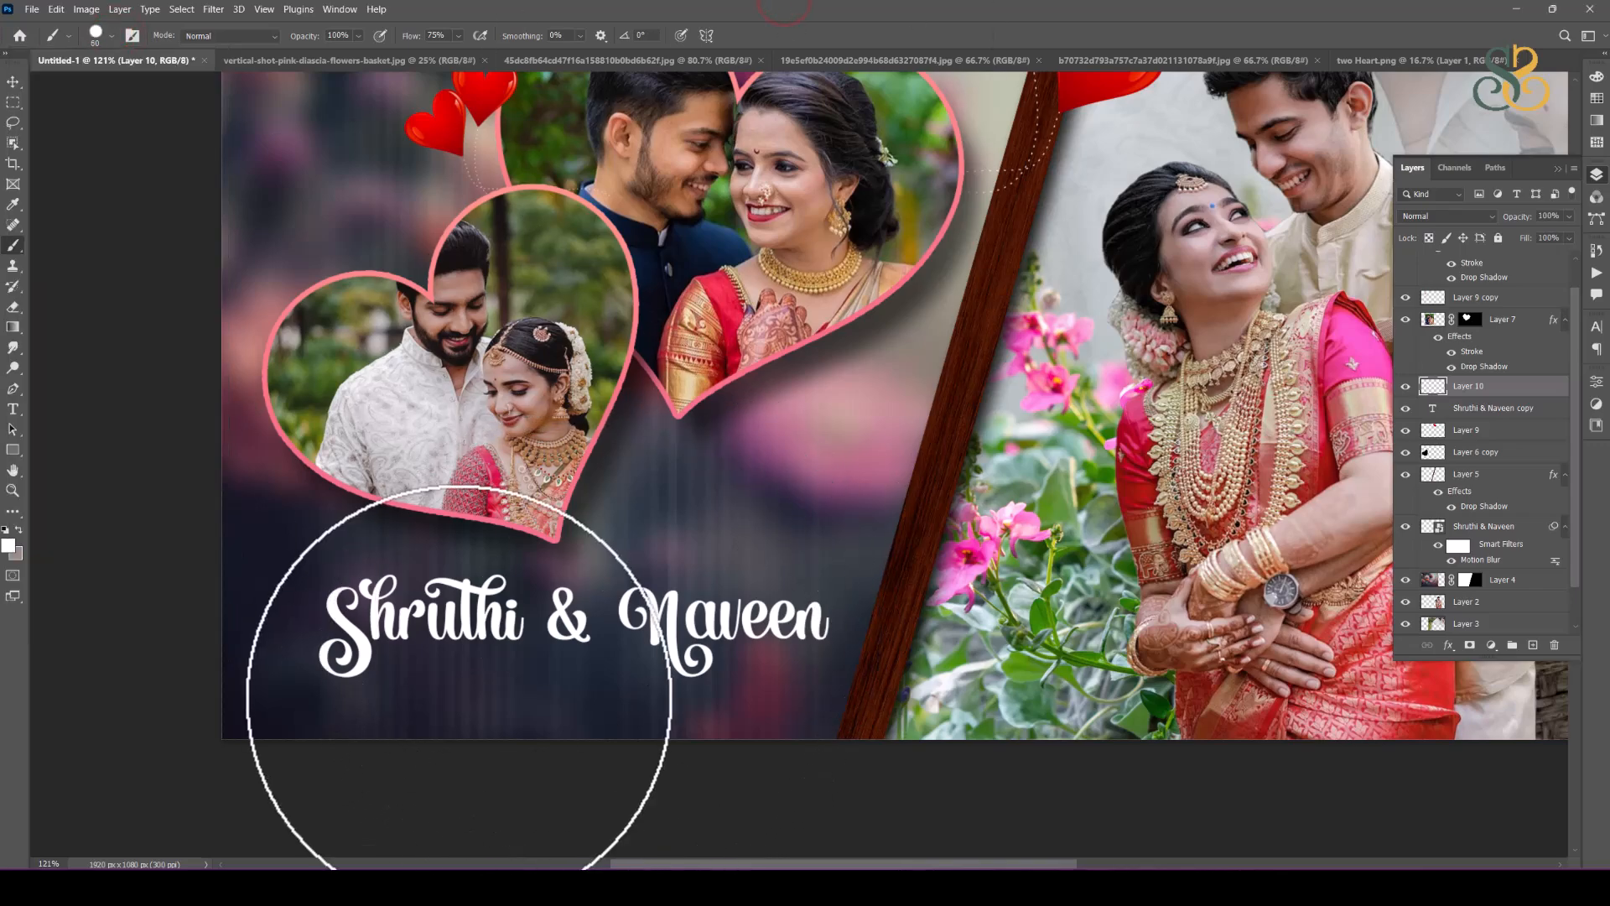
pyautogui.press('[')
pyautogui.press('[')
pyautogui.press('[')
pyautogui.press('[')
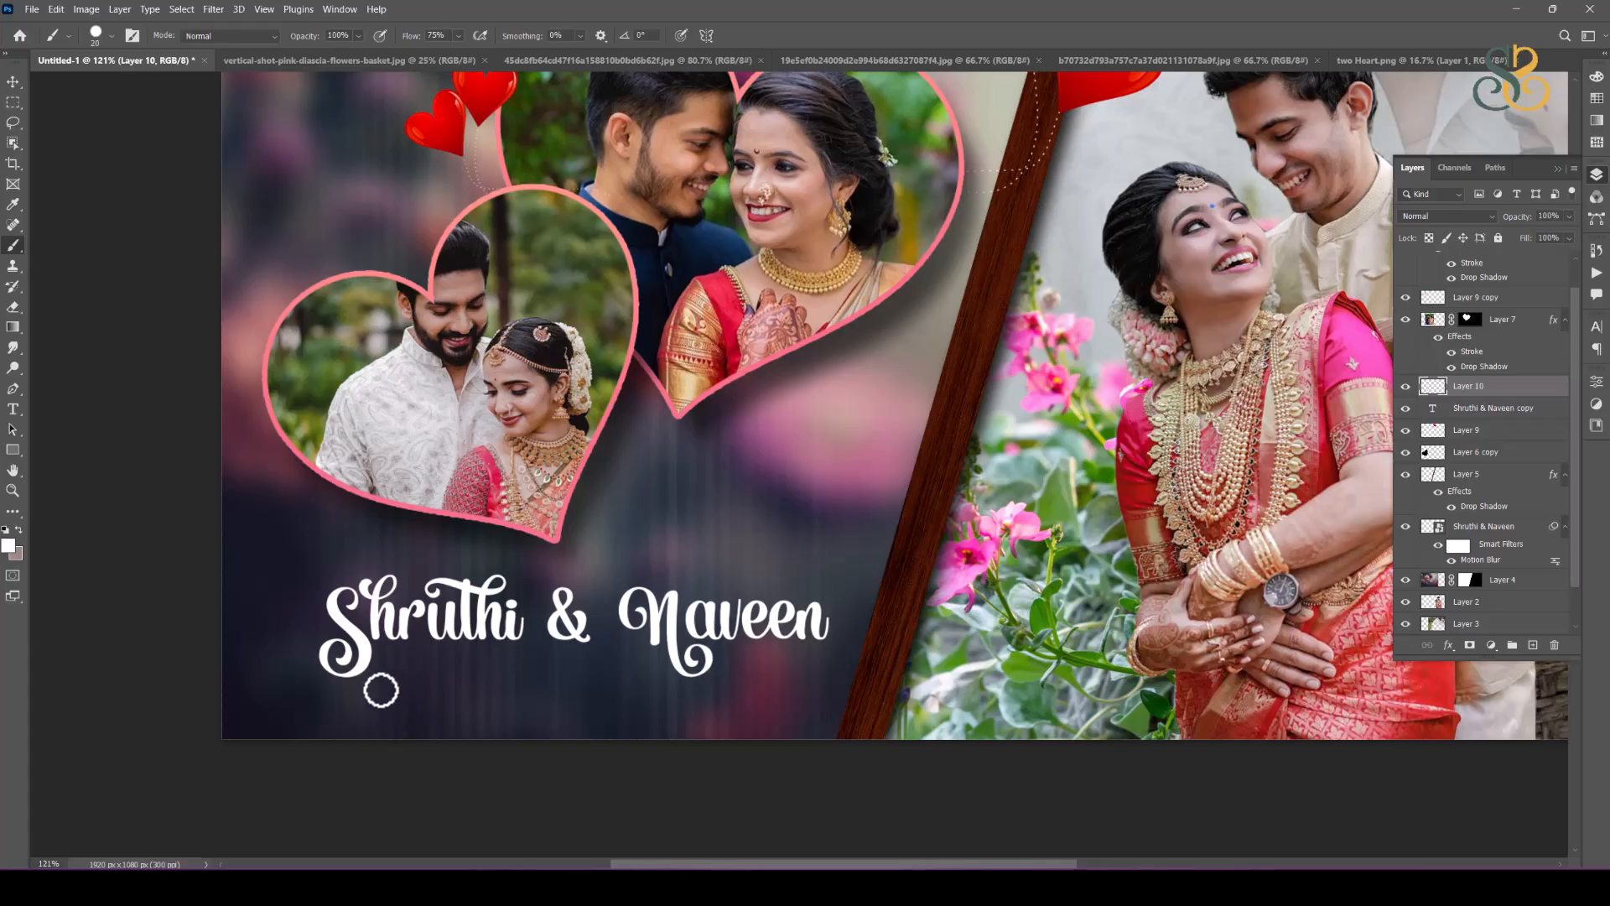
# Step: Try a straight white brush line as an underline beneath the name text and delete its layer
pyautogui.click(380, 688)
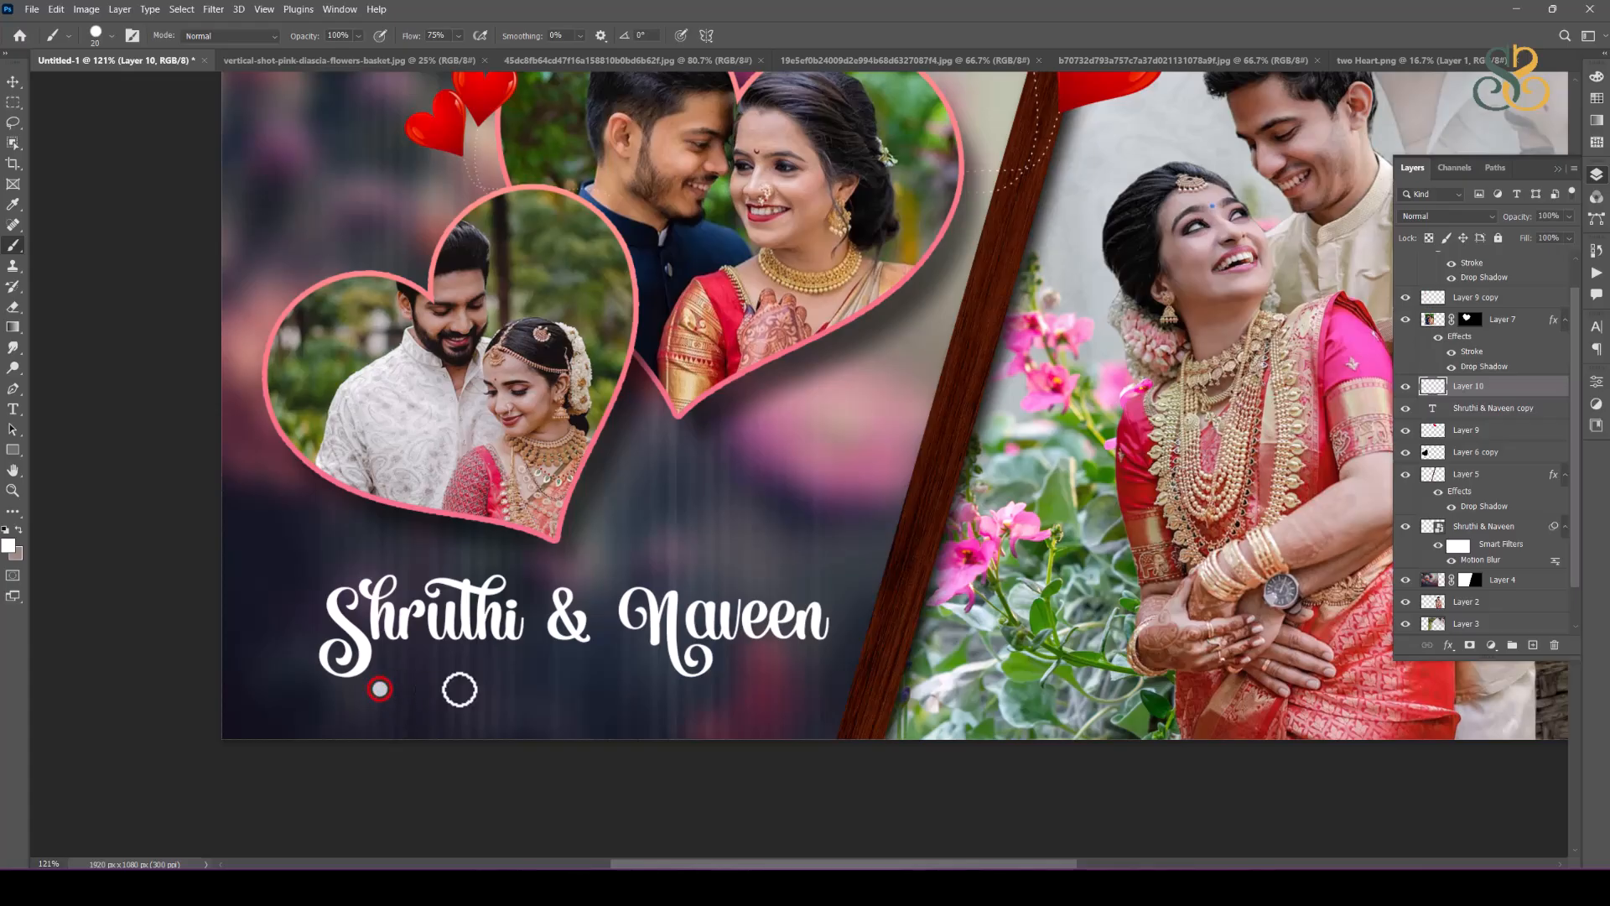
pyautogui.keyDown('shift'); pyautogui.click(802, 689); pyautogui.keyUp('shift')
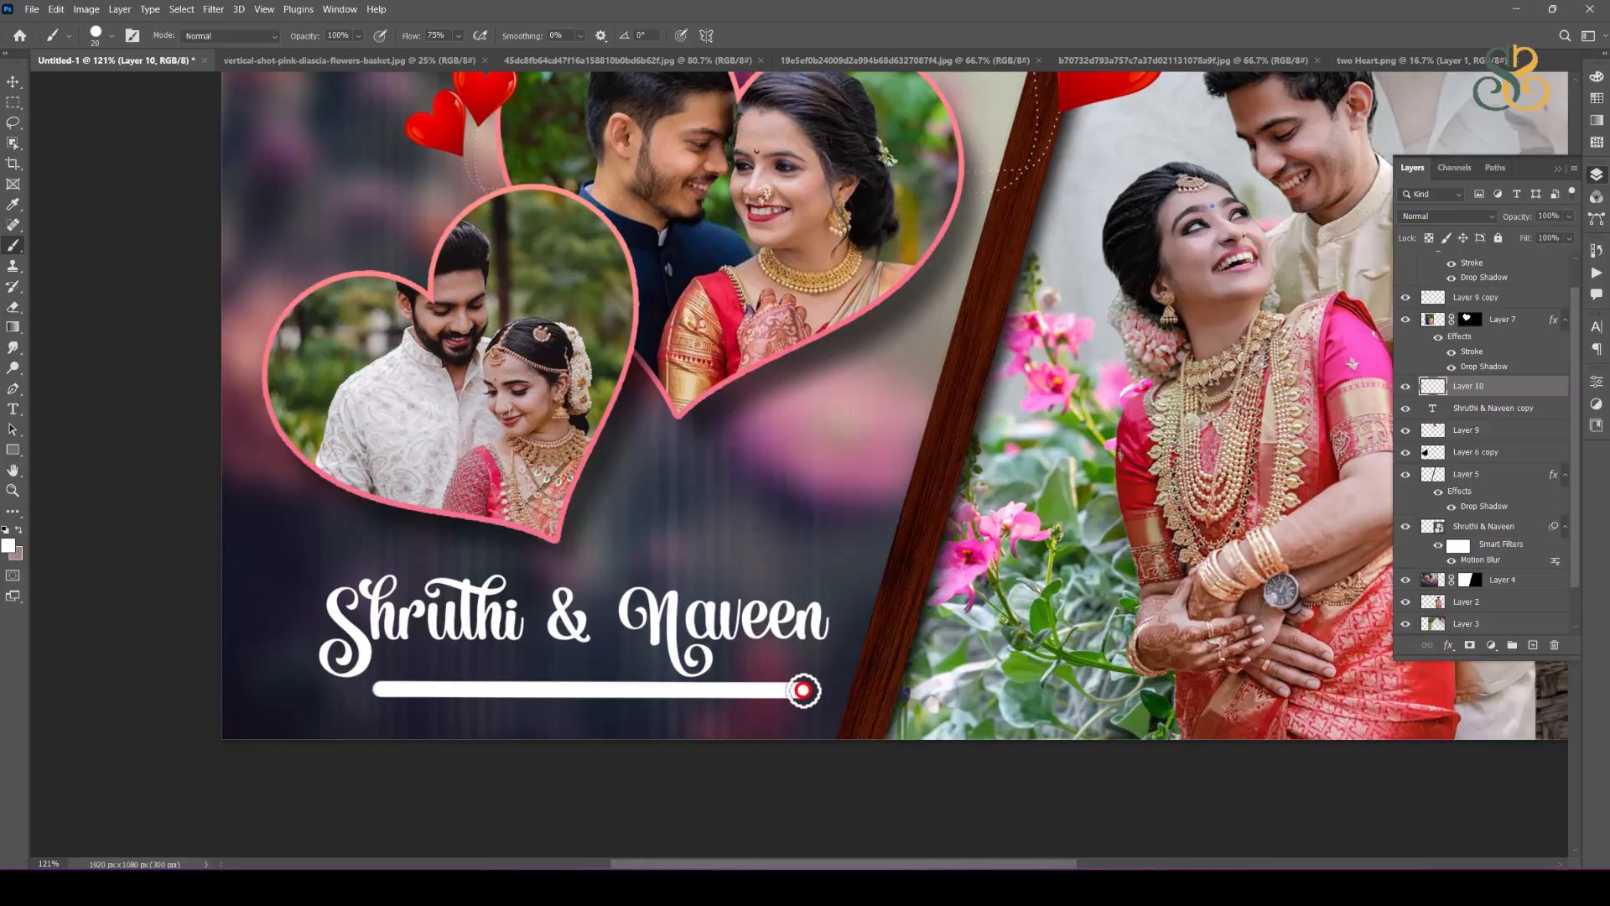
pyautogui.click(12, 82)
pyautogui.moveTo(770, 693); pyautogui.dragTo(780, 668)
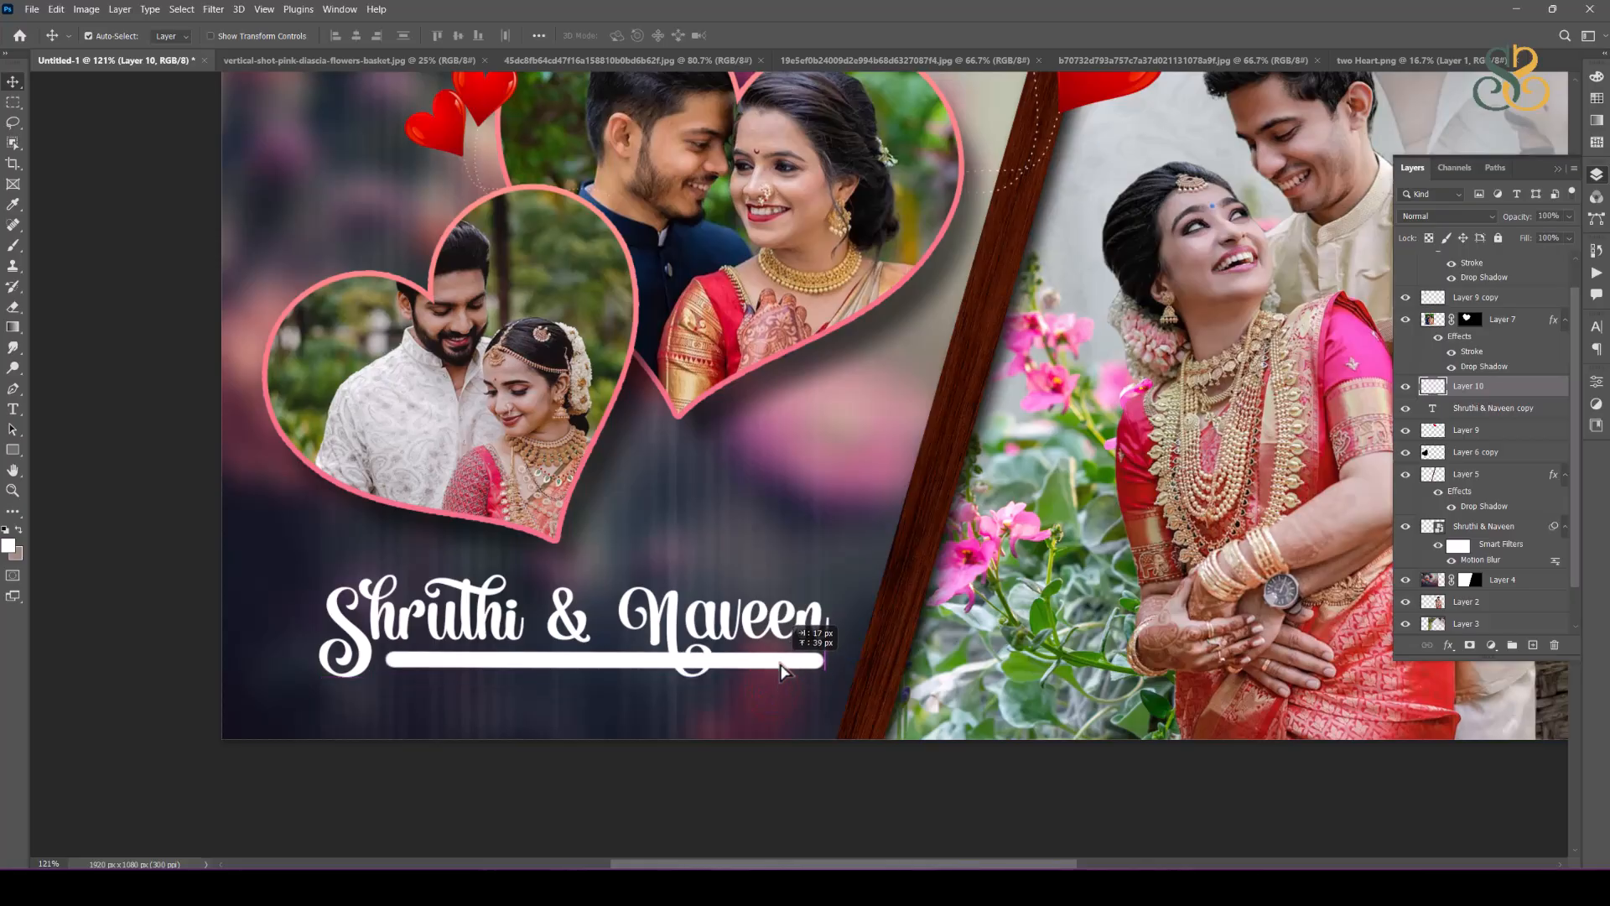
pyautogui.press('Delete')
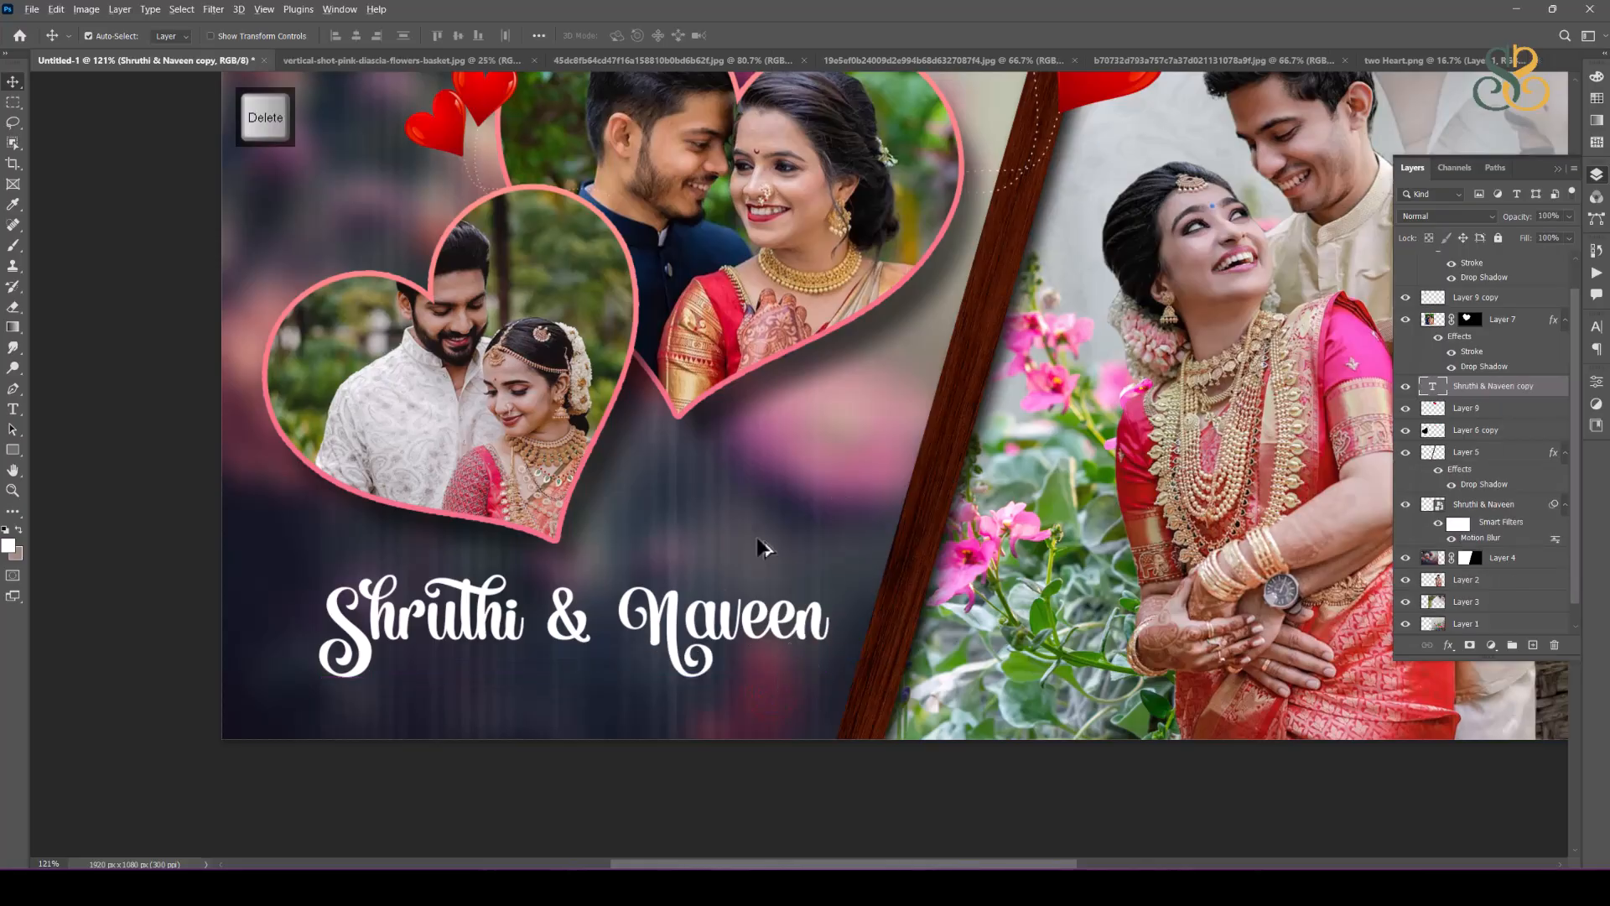
# Step: Move the sharp name text slightly lower, keeping it centred below the heart frames
pyautogui.moveTo(673, 631); pyautogui.dragTo(670, 652)
pyautogui.scroll(-3, 671, 652)
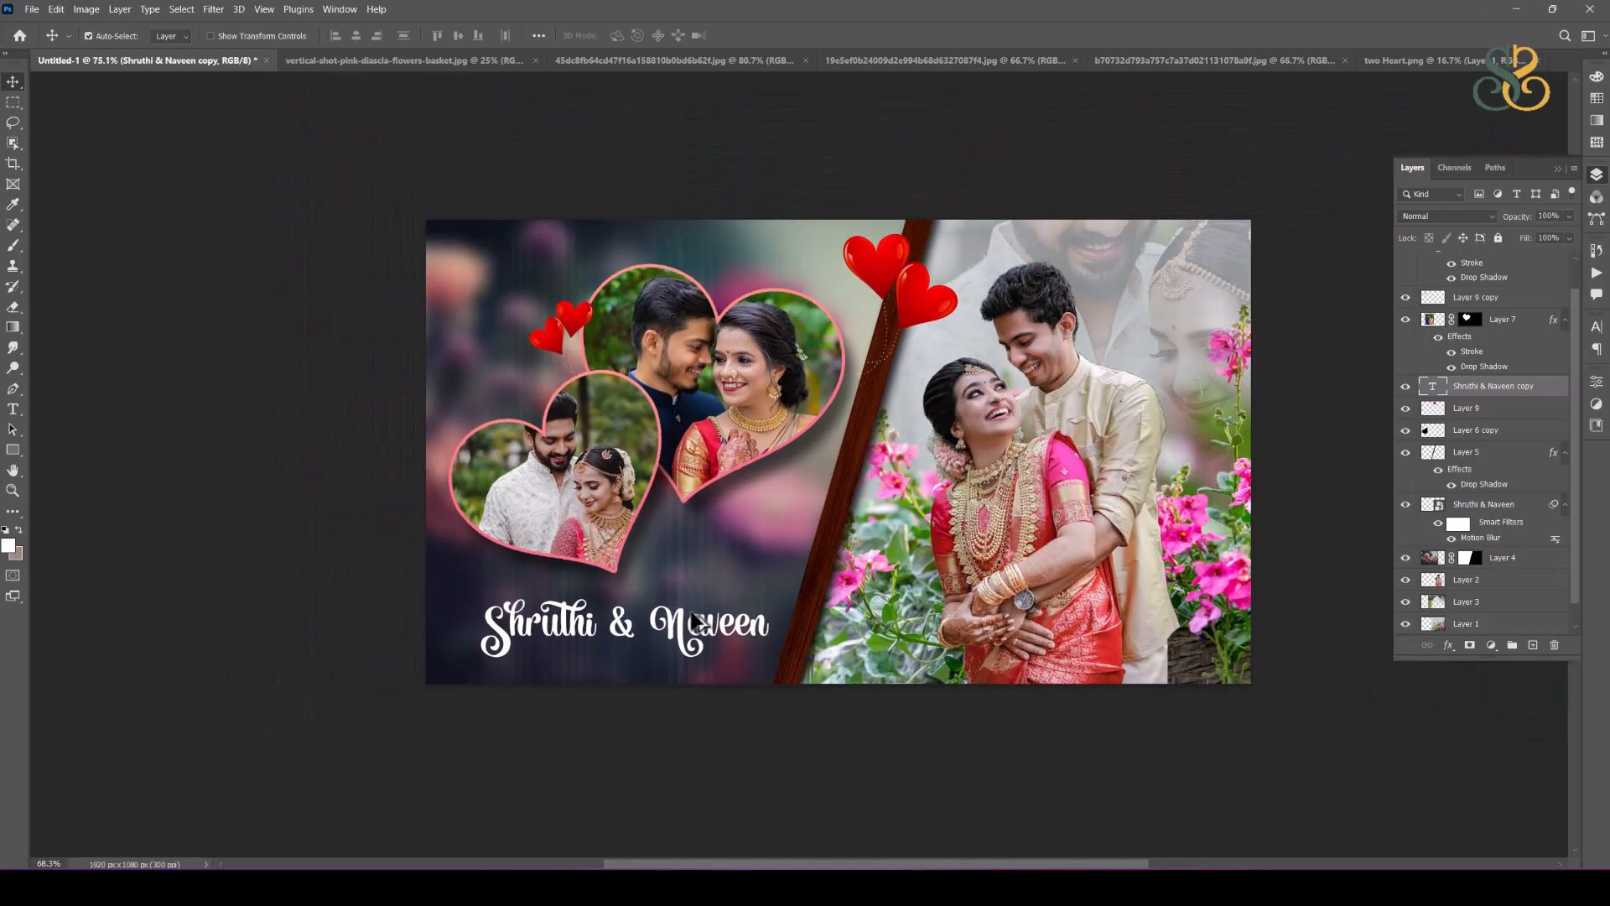
pyautogui.scroll(1, 703, 612)
pyautogui.moveTo(956, 483); pyautogui.dragTo(806, 530)
pyautogui.click(1239, 639)
pyautogui.moveTo(1203, 575); pyautogui.dragTo(1173, 572)
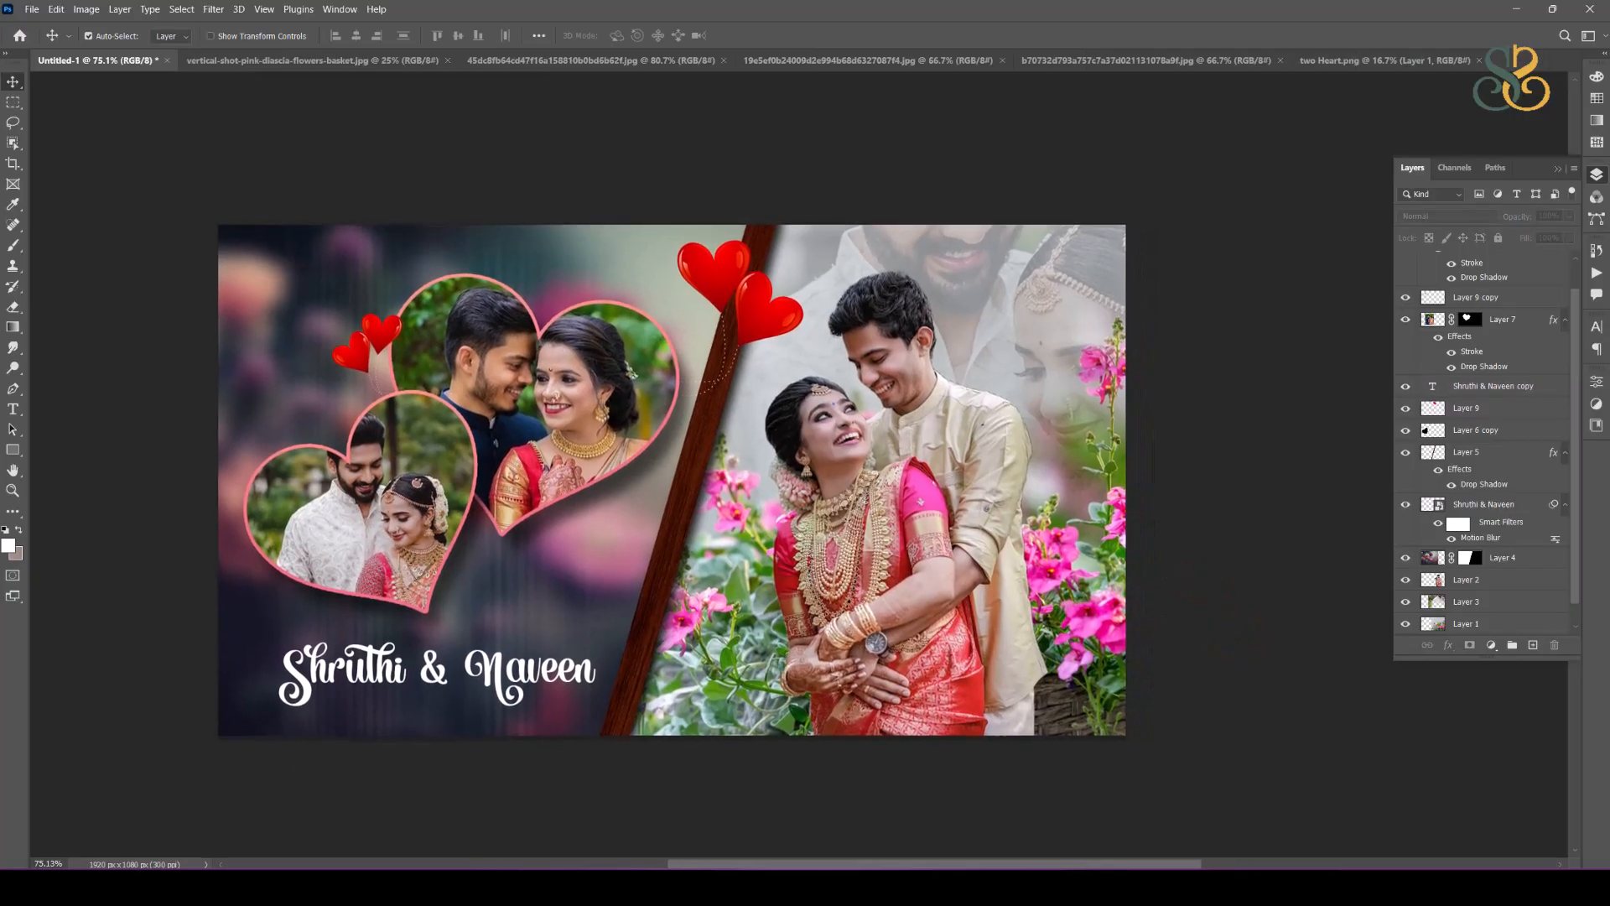
# Step: Open the image beautiful-colorful-fresh-flowers-bouquet-isolated-white-space.jpg from the wedding album design folder
pyautogui.click(31, 15)
pyautogui.click(52, 40)
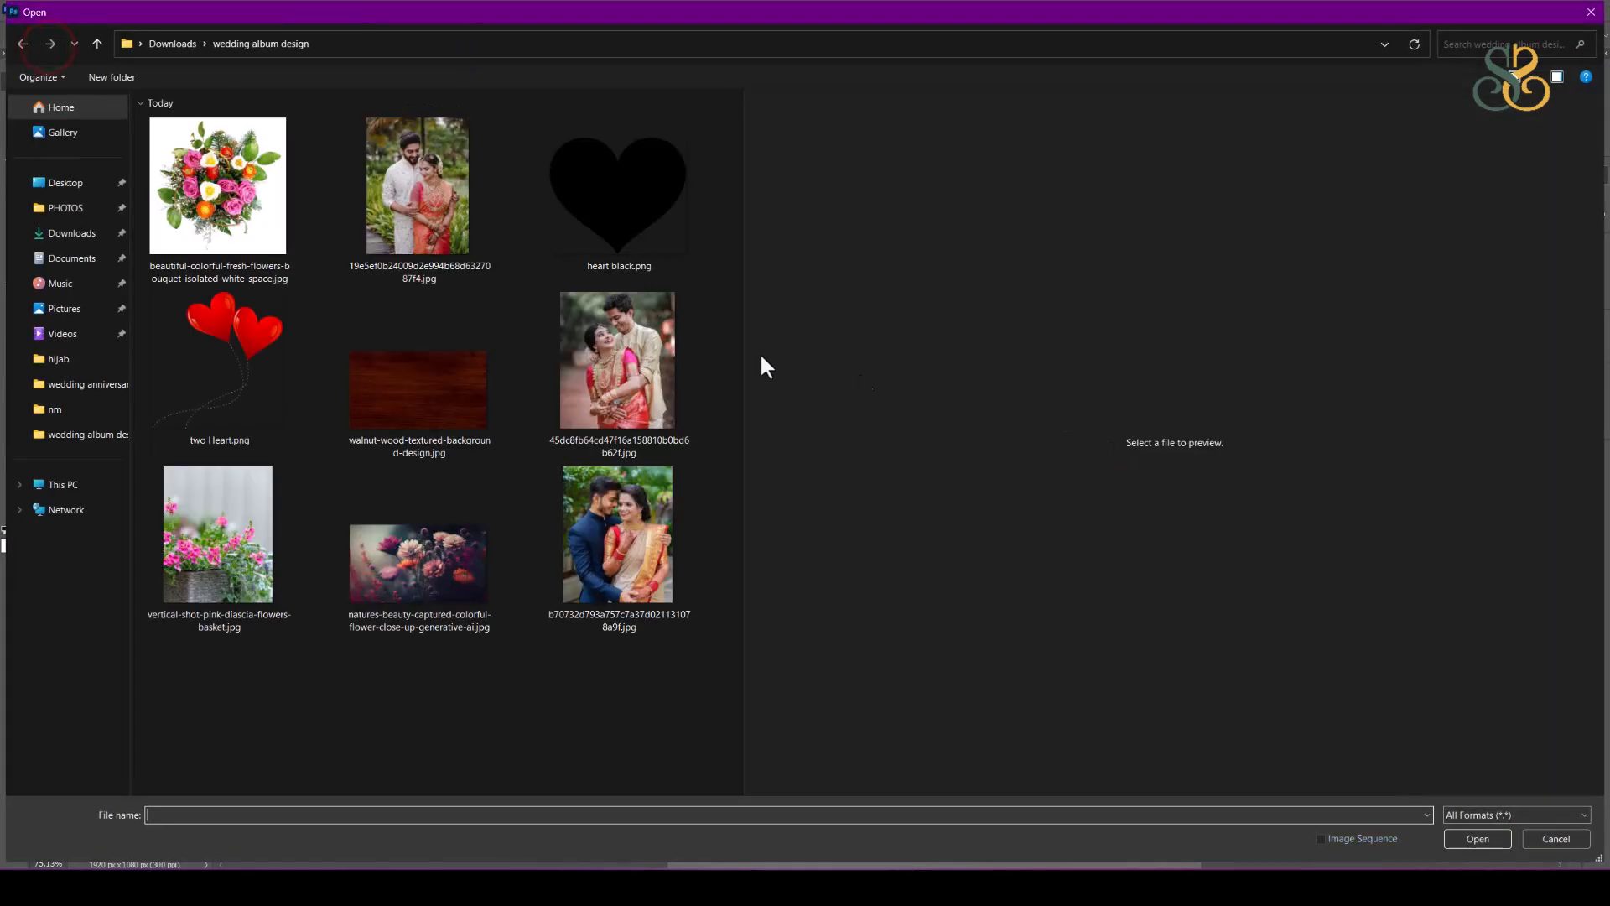
pyautogui.click(285, 220)
pyautogui.doubleClick(247, 201)
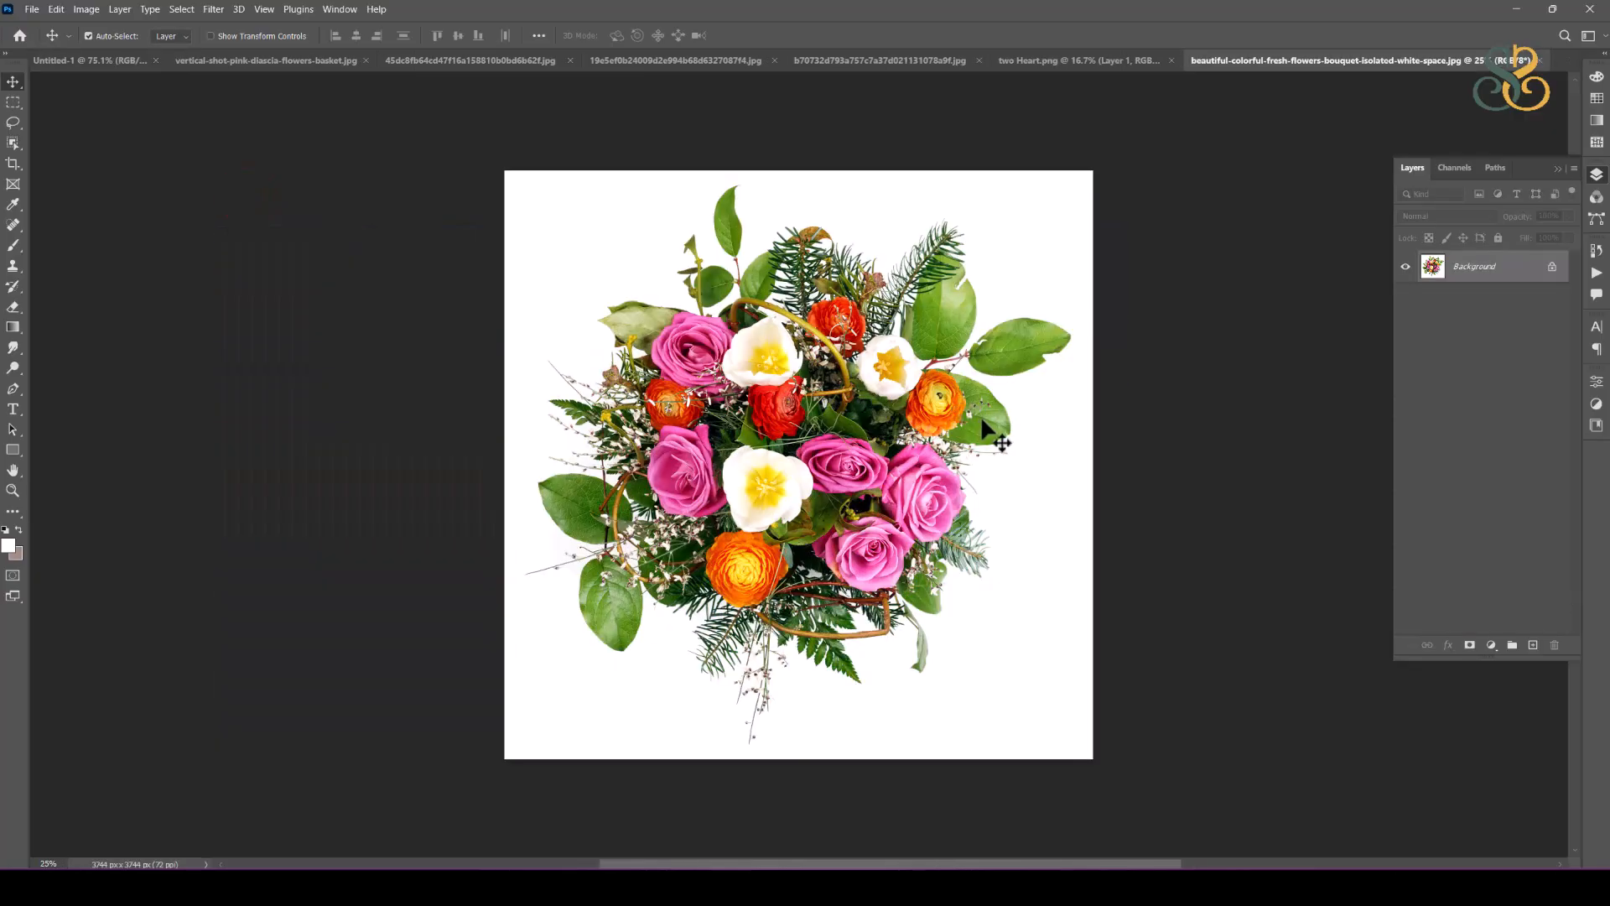
# Step: Select the bouquet with the Object Selection tool in Lasso mode and bring it into the album spread as a new layer
pyautogui.click(13, 145)
pyautogui.moveTo(640, 272)
pyautogui.mouseDown()
pyautogui.moveTo(554, 287)
pyautogui.moveTo(528, 352)
pyautogui.moveTo(534, 546)
pyautogui.moveTo(517, 576)
pyautogui.moveTo(617, 701)
pyautogui.moveTo(656, 690)
pyautogui.moveTo(728, 747)
pyautogui.moveTo(776, 750)
pyautogui.moveTo(804, 721)
pyautogui.moveTo(988, 694)
pyautogui.moveTo(1023, 560)
pyautogui.moveTo(1021, 460)
pyautogui.moveTo(1091, 328)
pyautogui.moveTo(1065, 271)
pyautogui.moveTo(959, 199)
pyautogui.moveTo(699, 170)
pyautogui.moveTo(649, 213)
pyautogui.moveTo(637, 272)
pyautogui.mouseUp()
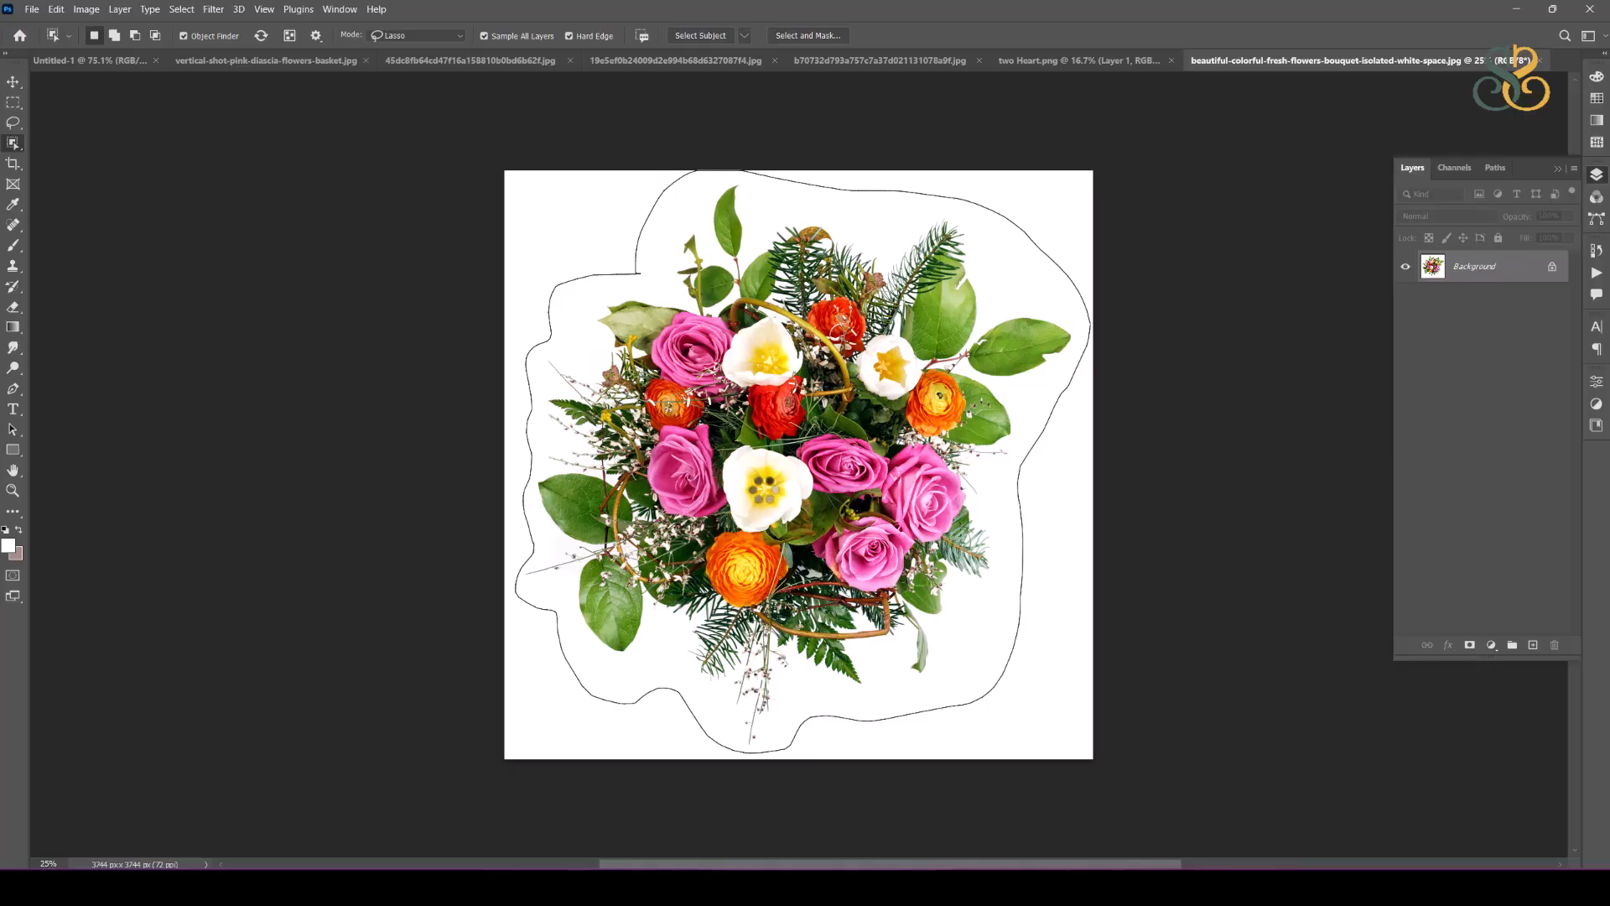
pyautogui.click(13, 83)
pyautogui.moveTo(799, 406); pyautogui.dragTo(706, 446)
# Step: Scale the bouquet down to a small accent and place it over the lower half of the wood divider, beside the bride
pyautogui.hotkey('ctrl', 't')
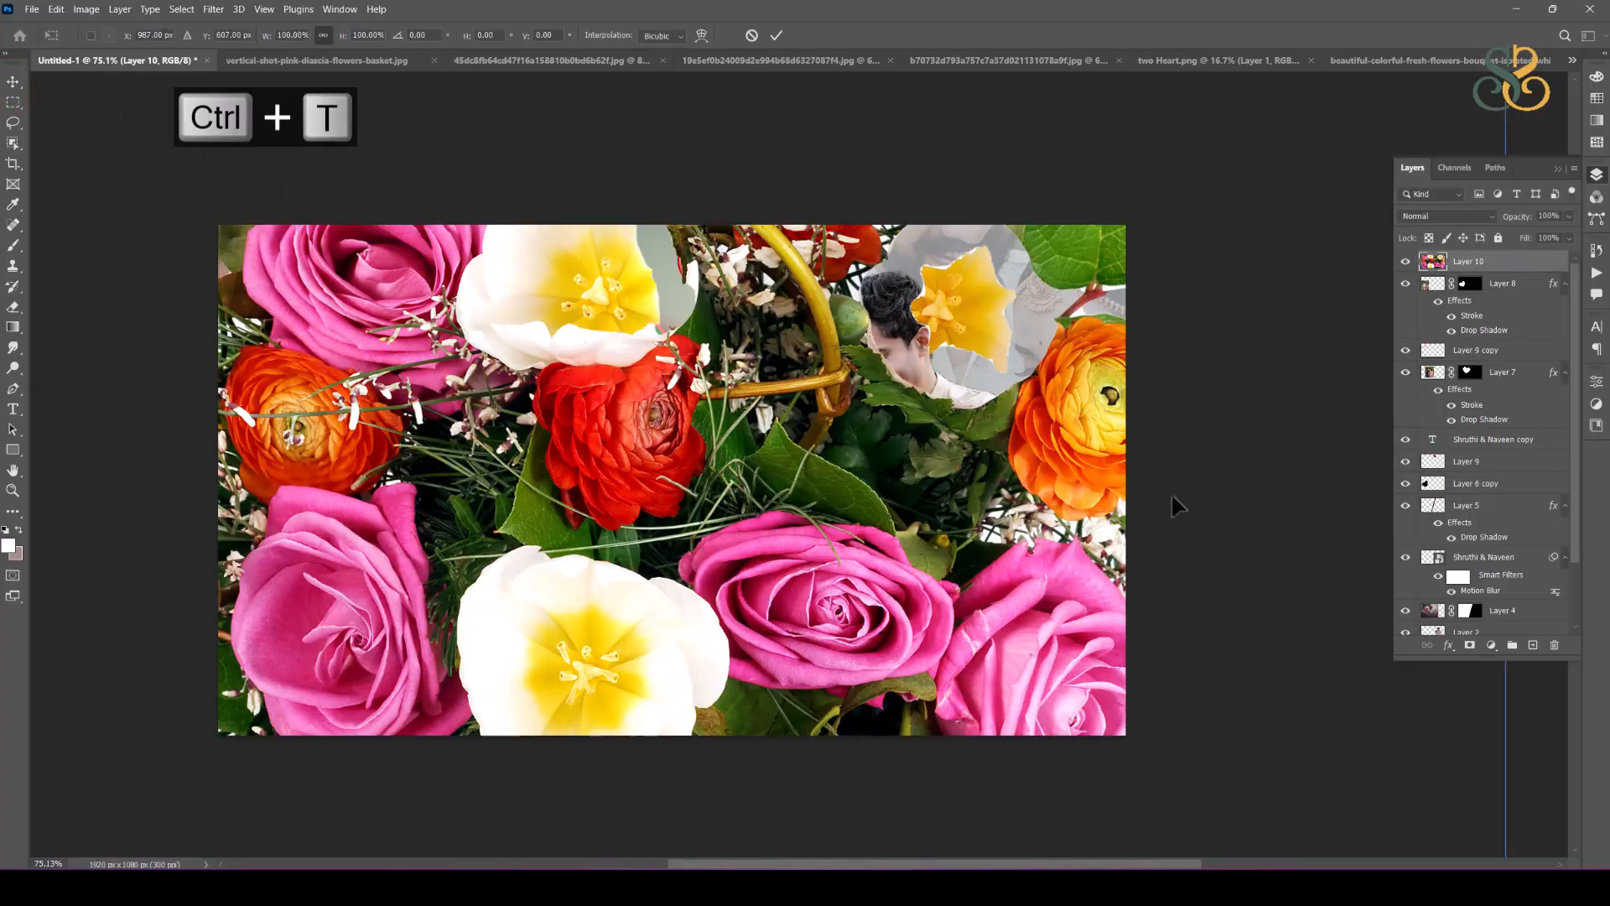
pyautogui.scroll(-2, 929, 403)
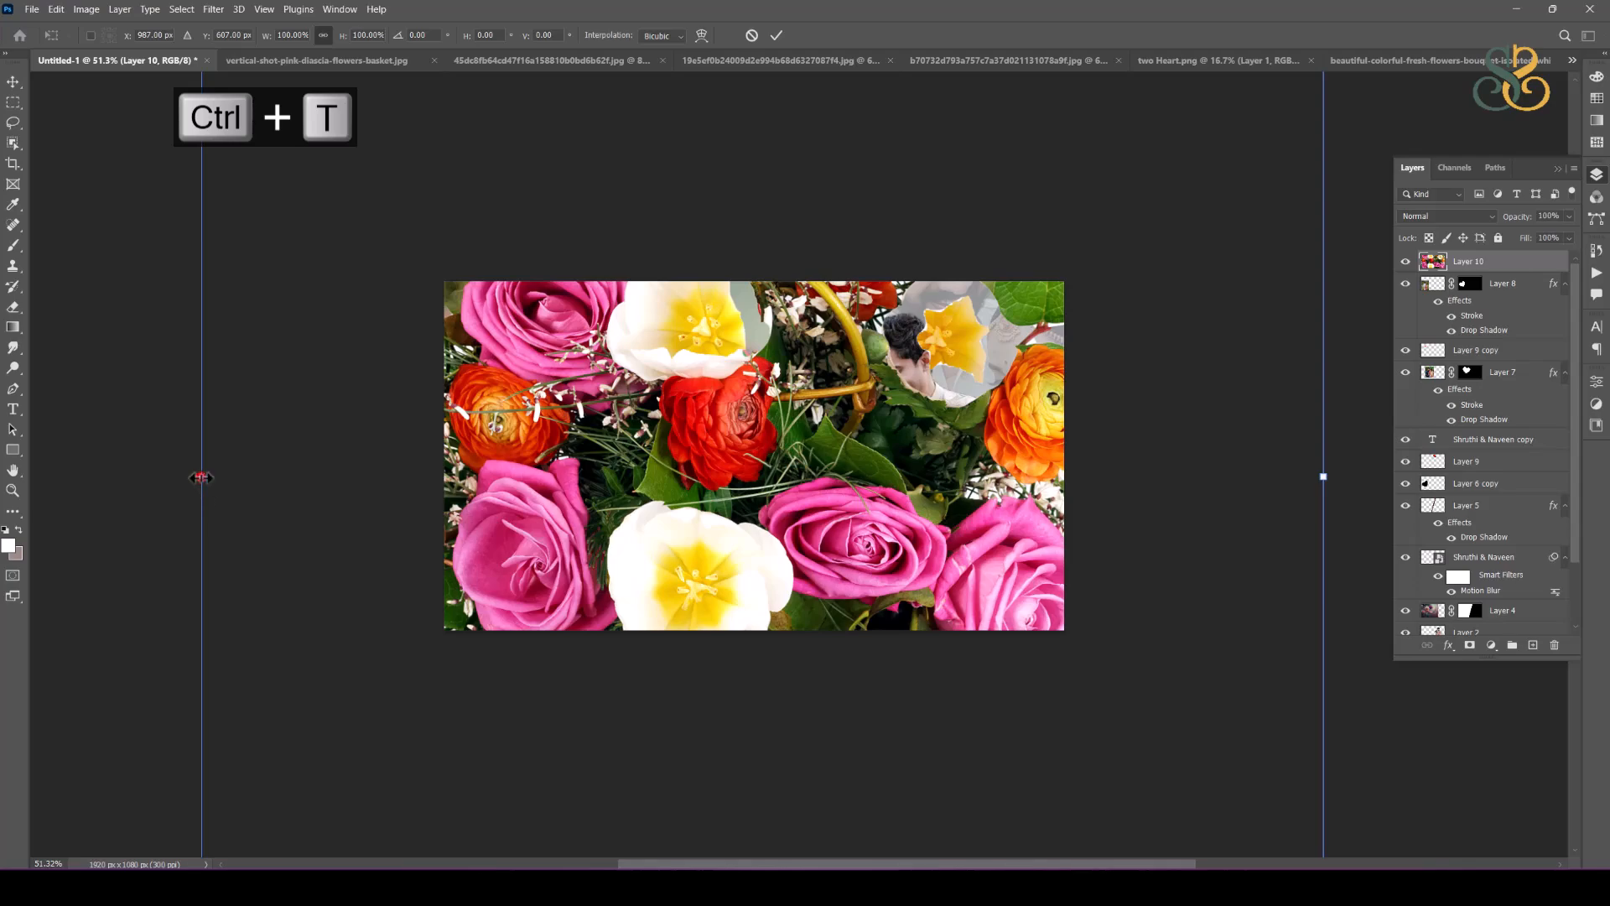
pyautogui.moveTo(201, 478); pyautogui.dragTo(718, 467)
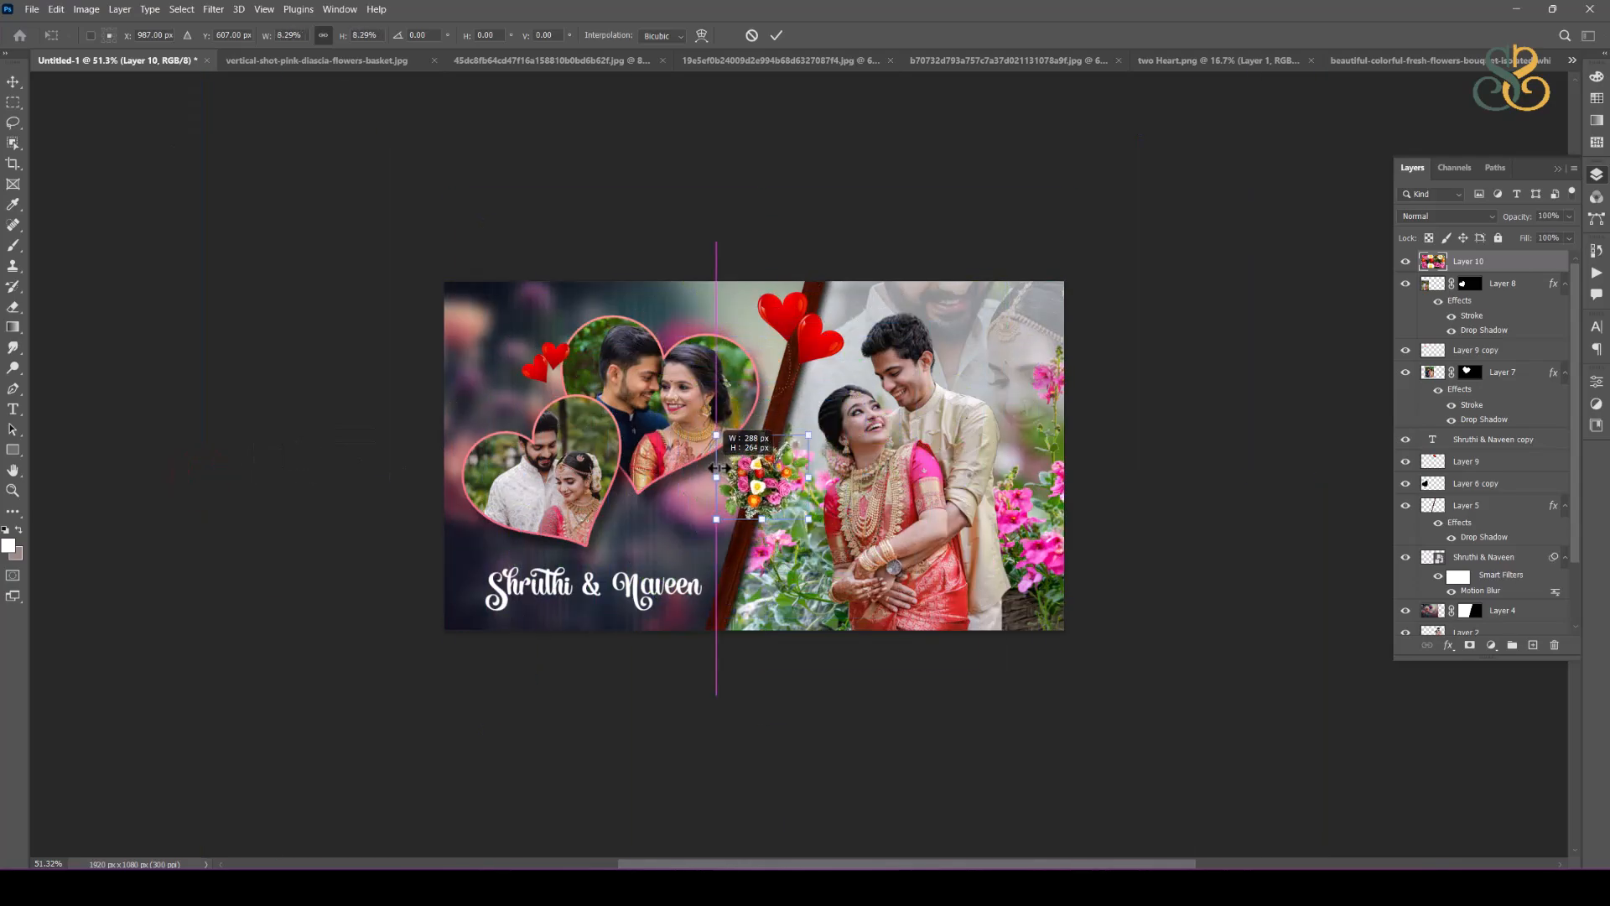
pyautogui.scroll(1, 755, 473)
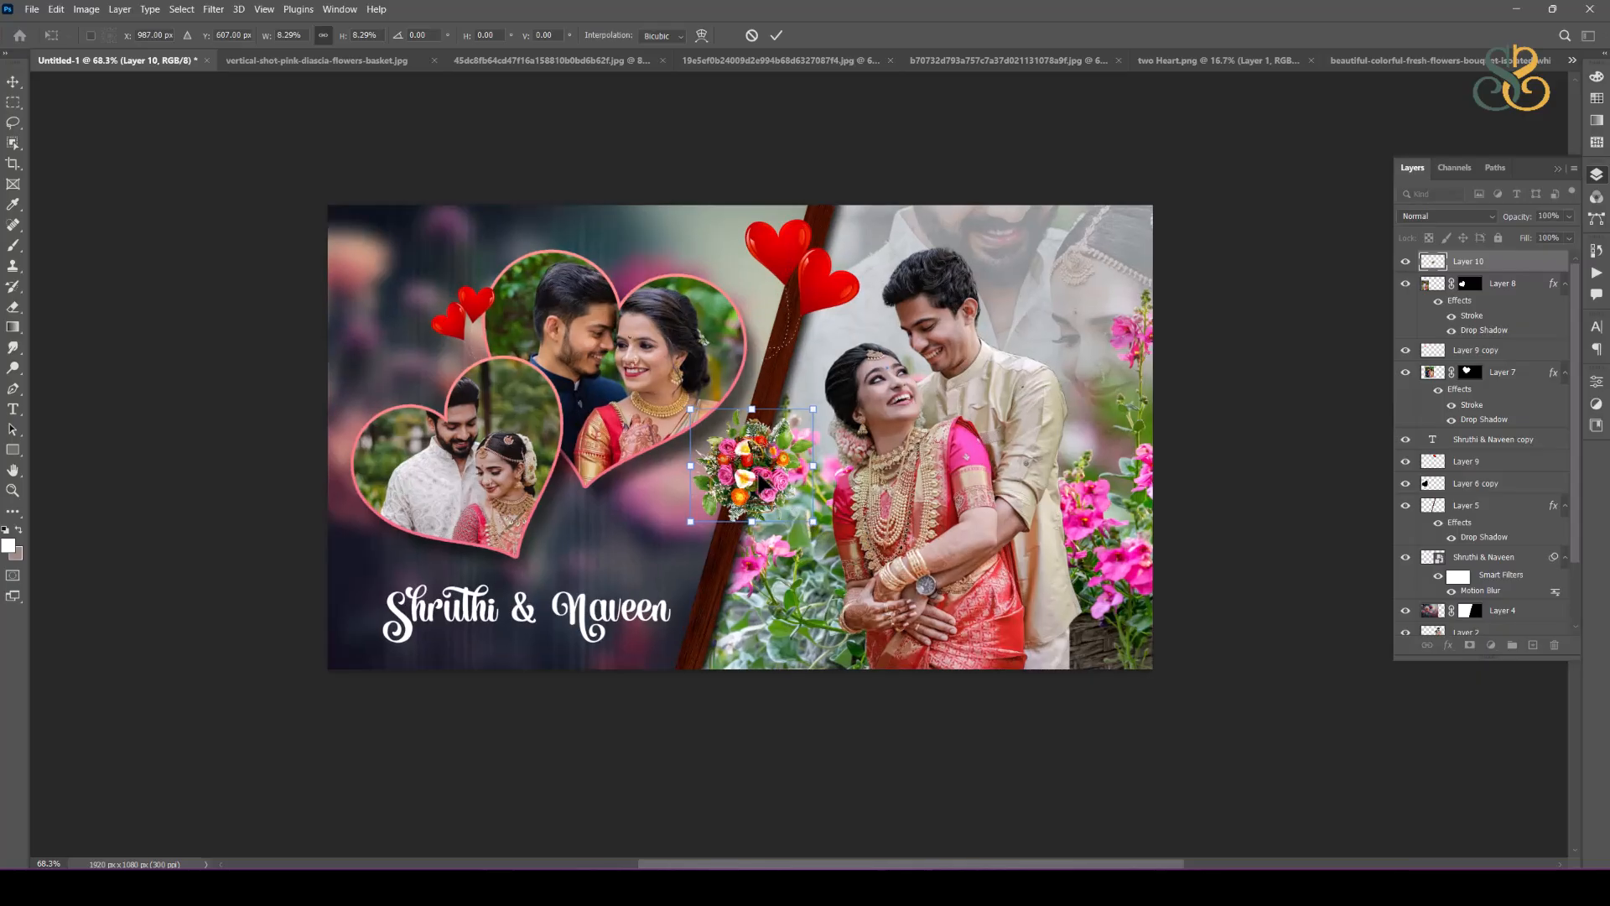
pyautogui.moveTo(767, 463); pyautogui.dragTo(772, 434)
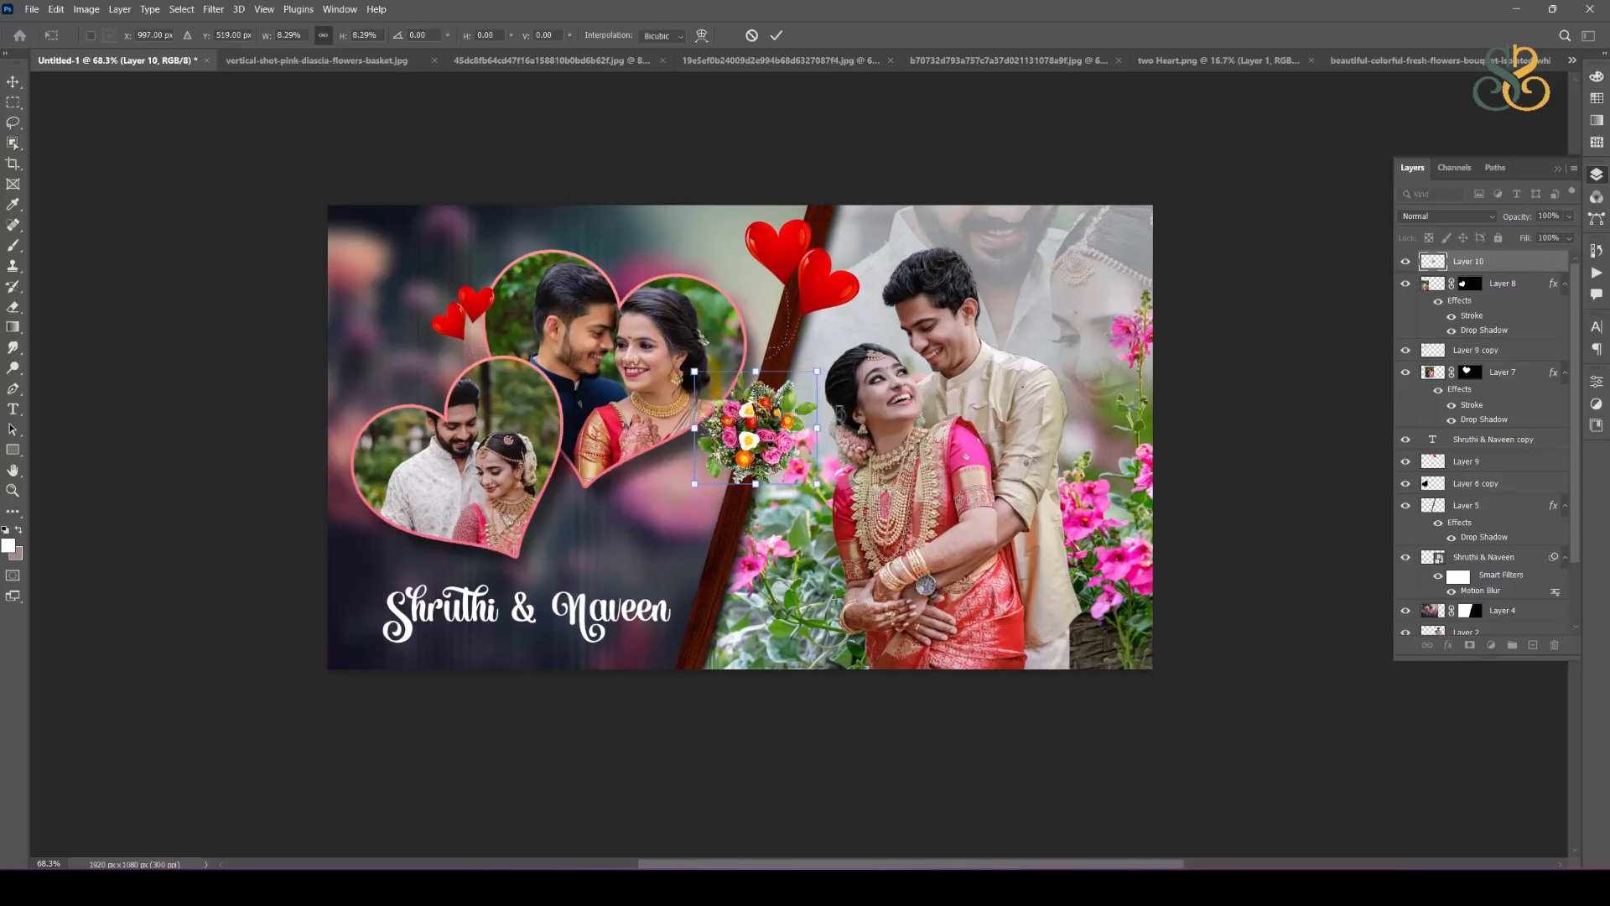
pyautogui.moveTo(818, 379); pyautogui.dragTo(851, 335)
pyautogui.moveTo(765, 444); pyautogui.dragTo(741, 511)
pyautogui.press('Return')
pyautogui.click(914, 484)
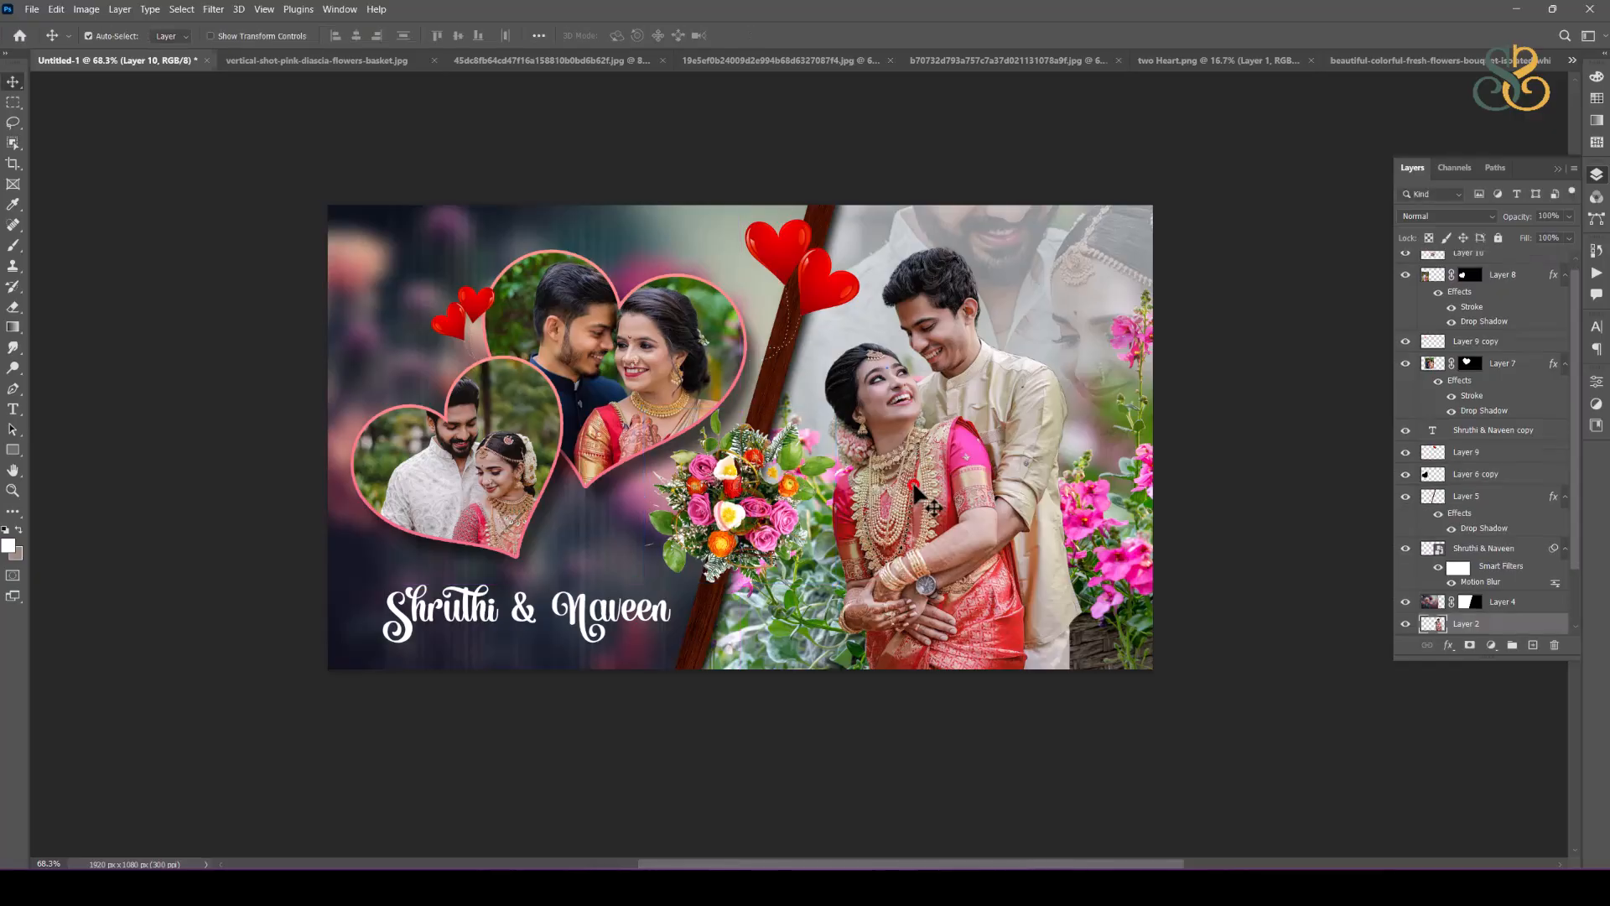
pyautogui.scroll(-1, 878, 461)
pyautogui.moveTo(870, 434); pyautogui.dragTo(760, 435)
pyautogui.click(1156, 294)
pyautogui.moveTo(1058, 373); pyautogui.dragTo(1051, 369)
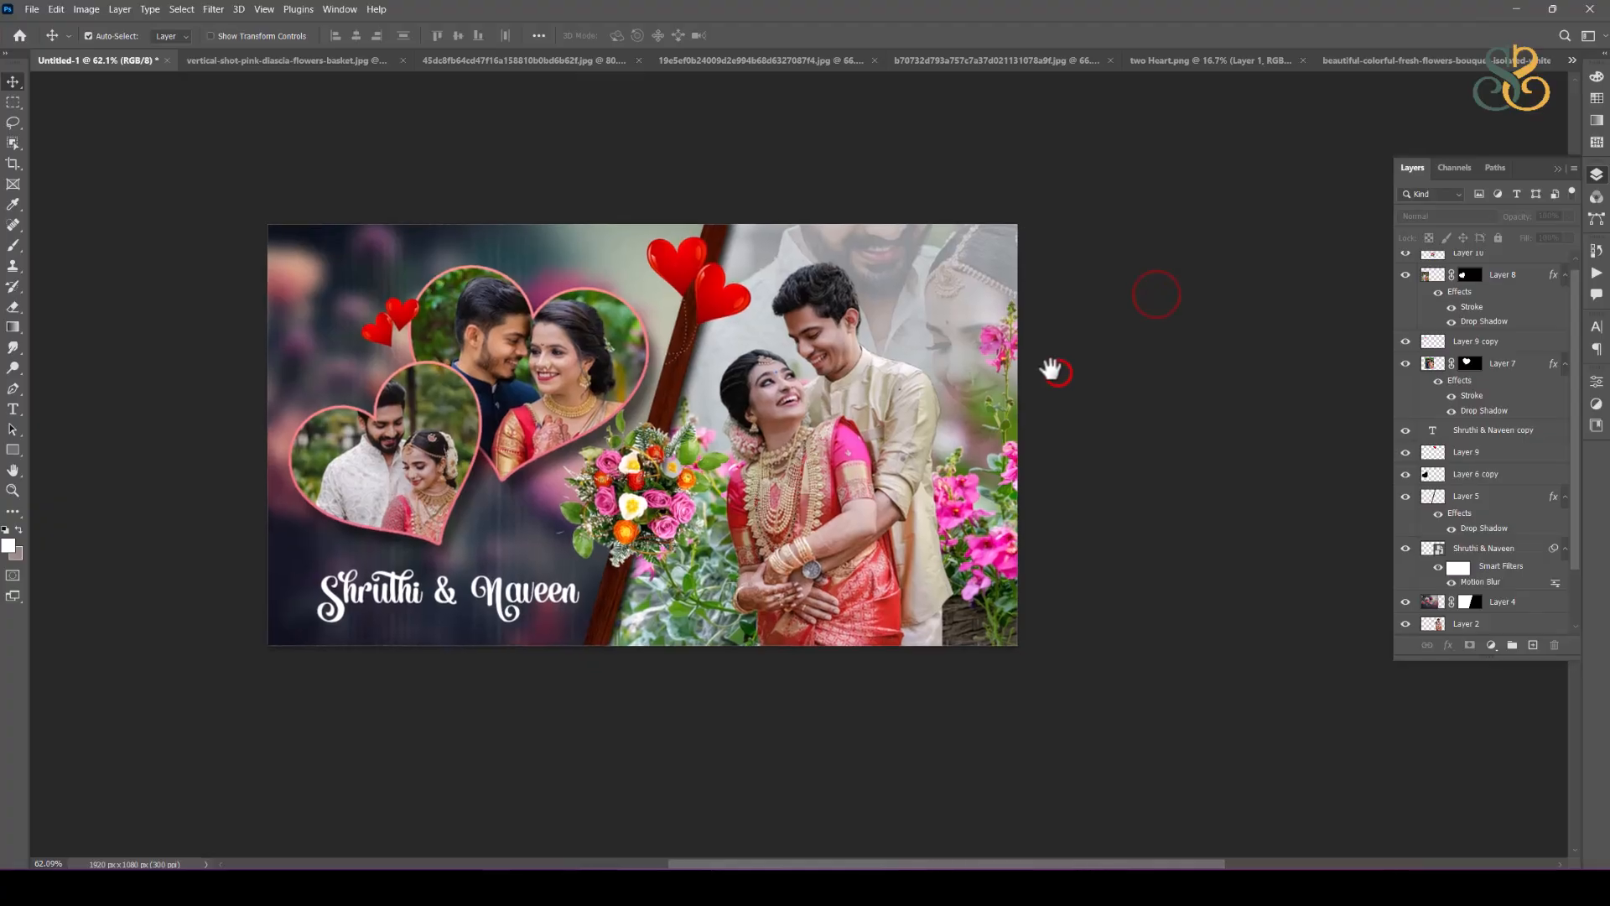
pyautogui.click(1068, 447)
pyautogui.click(1276, 582)
# Step: Add a Levels adjustment layer on top of the spread with the Increase Contrast 2 preset
pyautogui.click(1491, 645)
pyautogui.click(1520, 433)
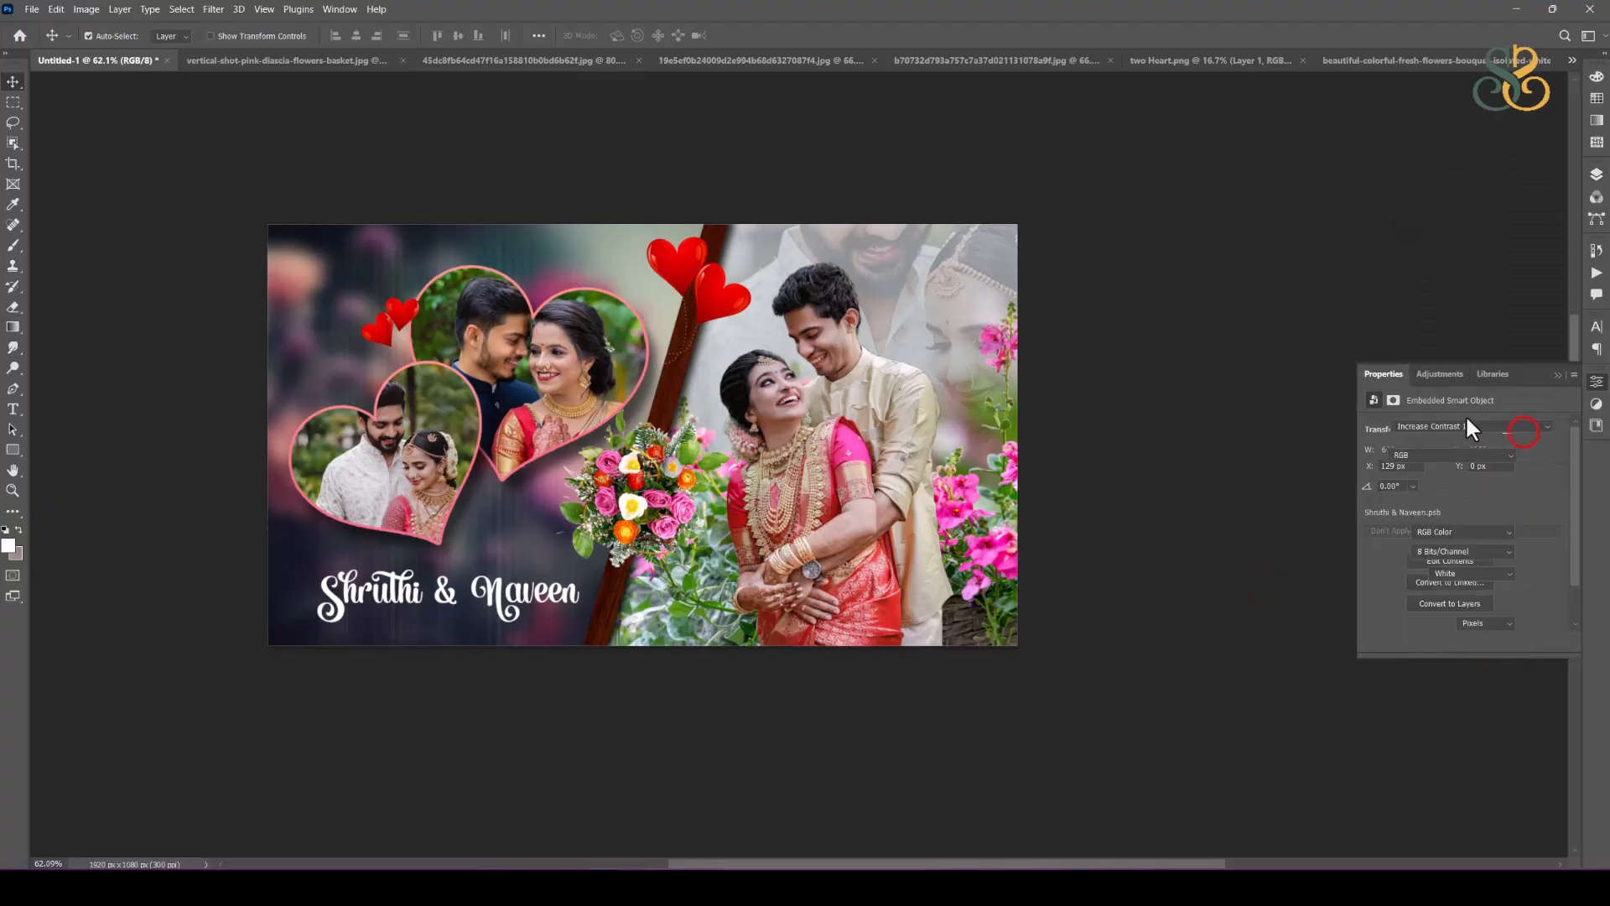
pyautogui.click(1457, 427)
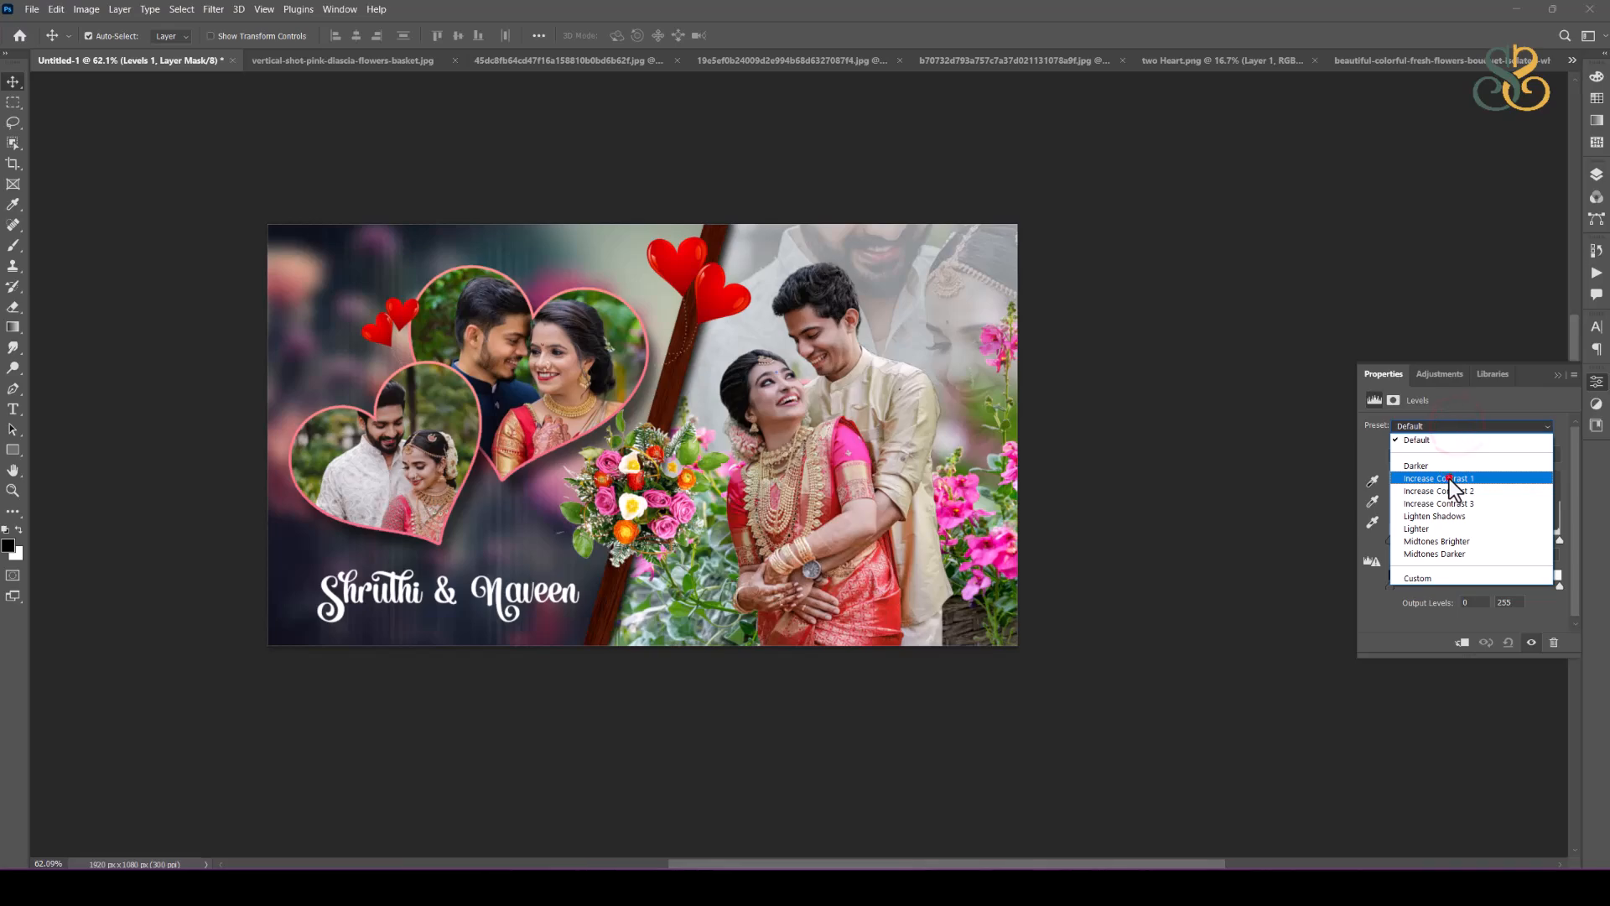
pyautogui.click(1449, 480)
pyautogui.press('Down')
pyautogui.press('Down')
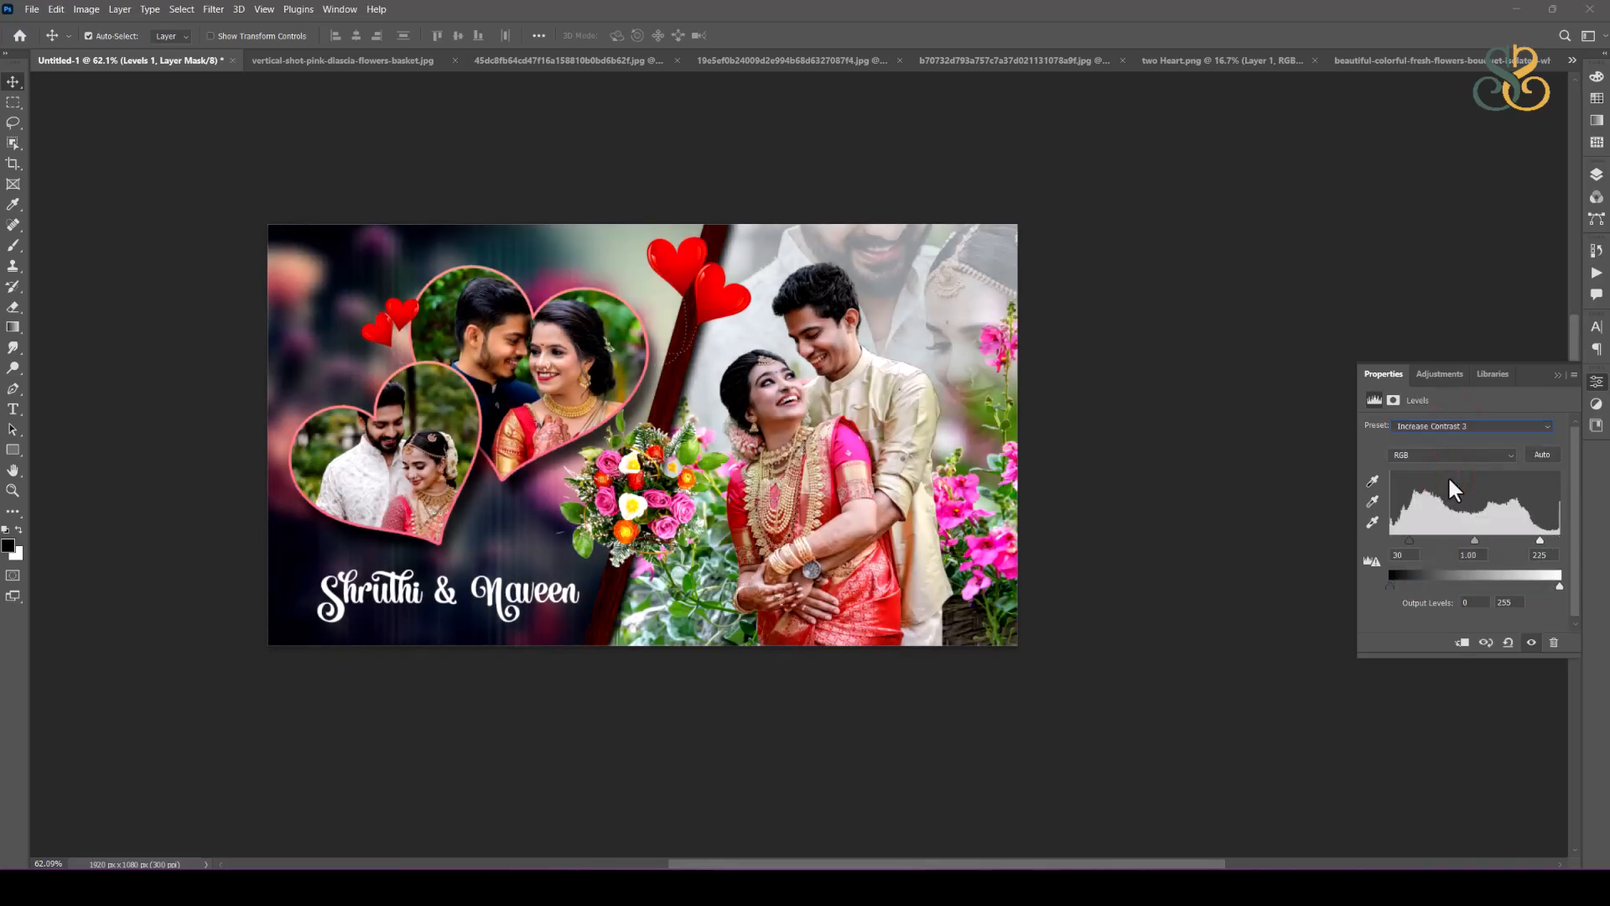
pyautogui.press('Down')
pyautogui.press('Up')
pyautogui.press('Up')
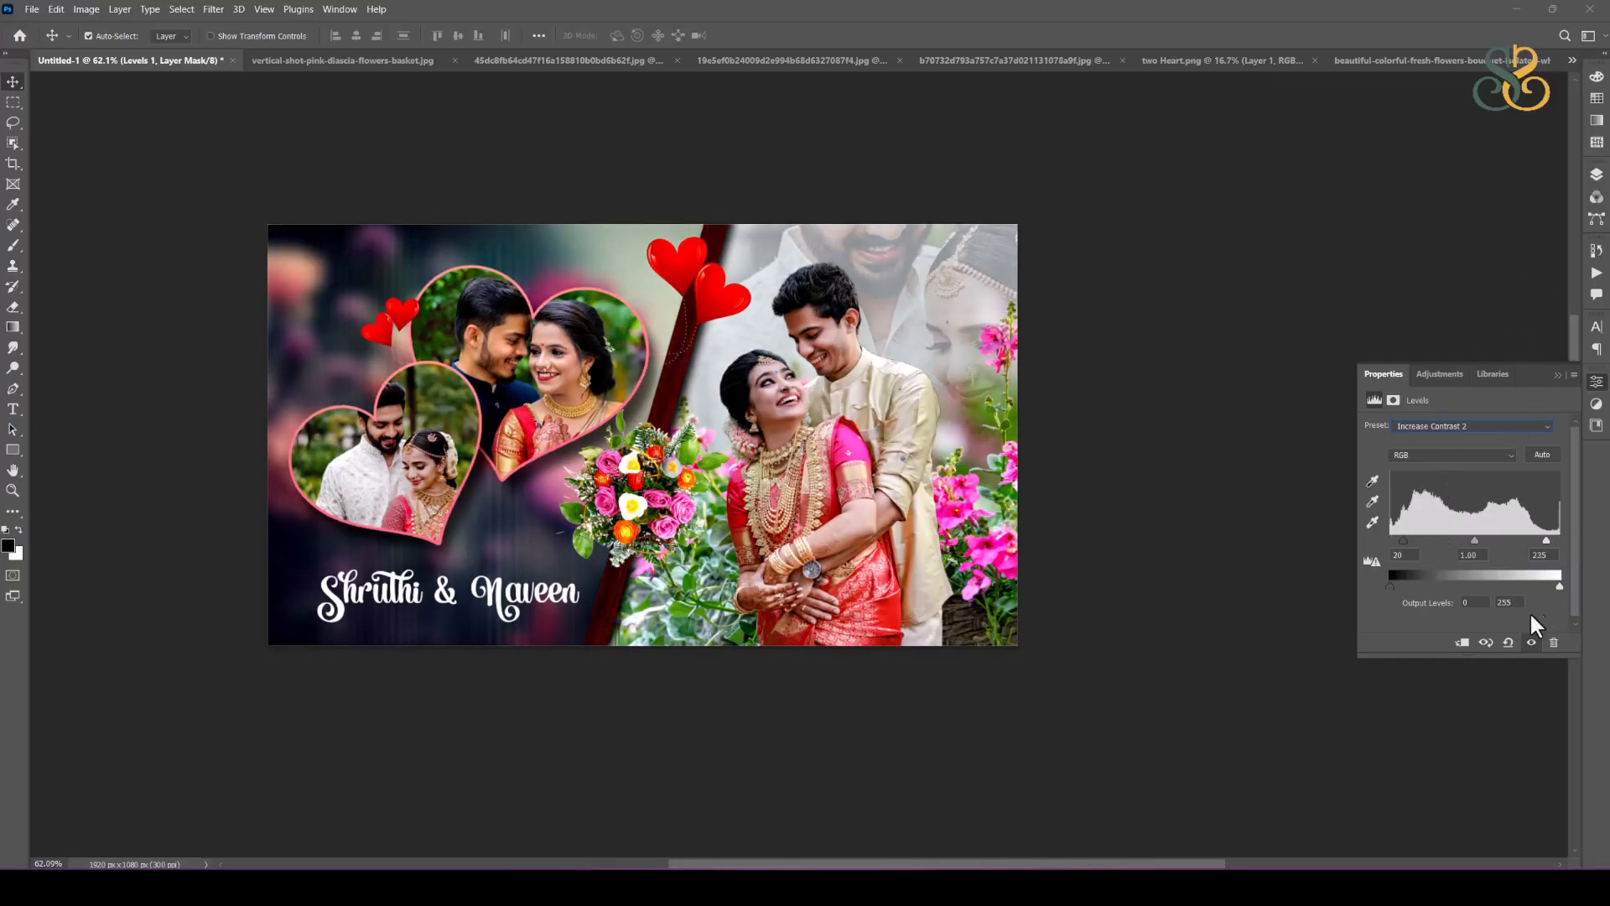
# Step: Add a Color Lookup adjustment above the Levels layer using the DropBlues.3DL 3D LUT
pyautogui.click(1597, 176)
pyautogui.click(1490, 644)
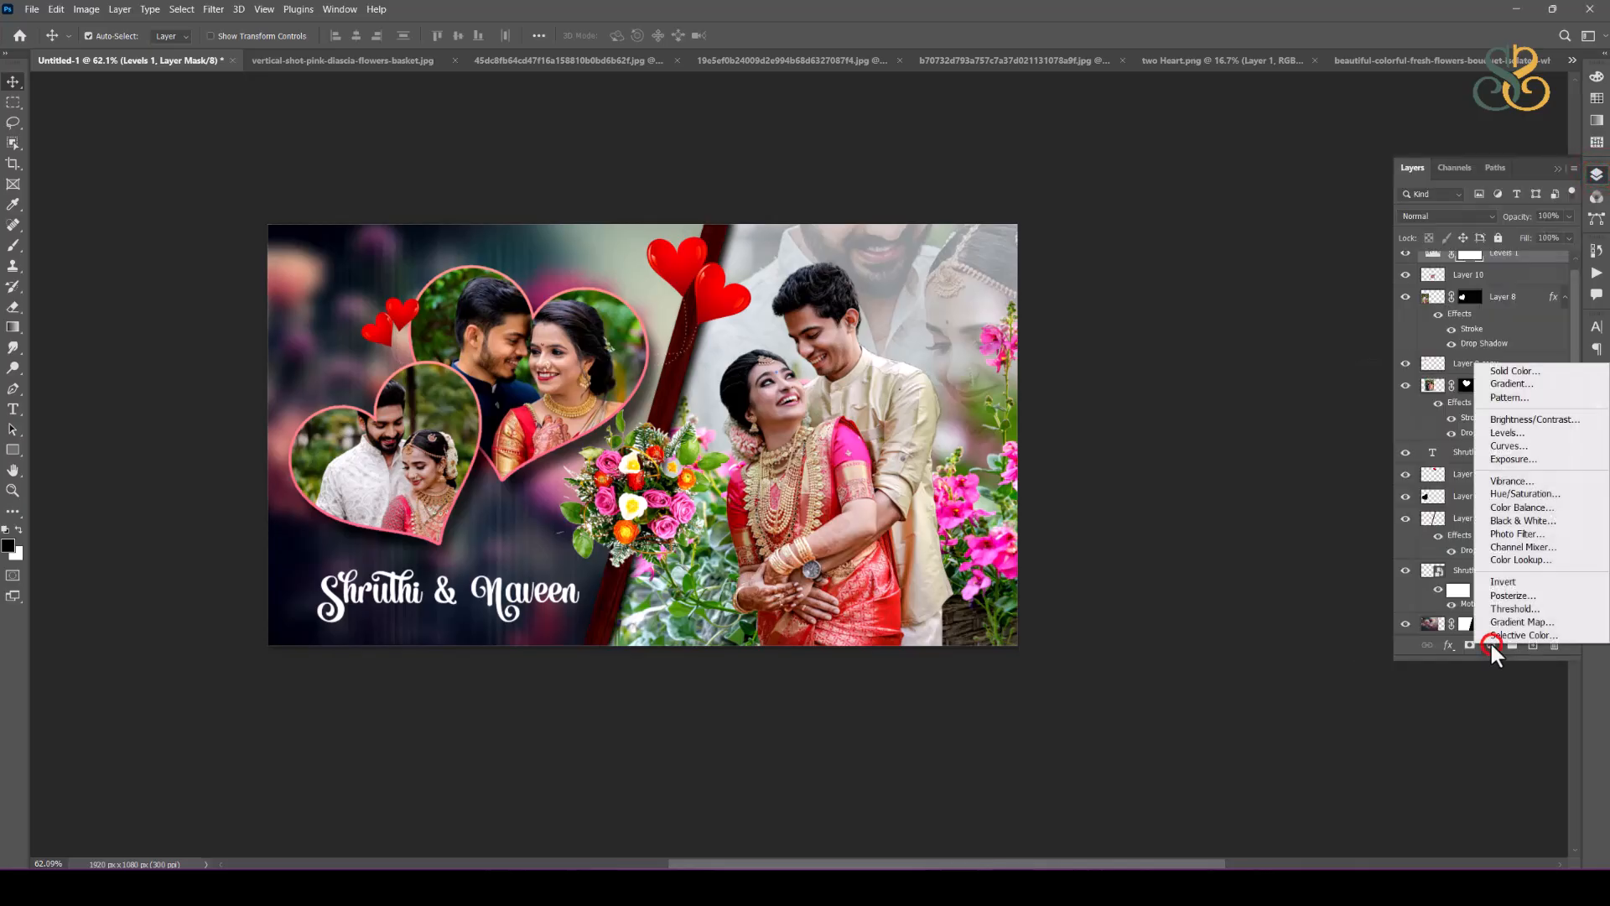
pyautogui.click(1528, 560)
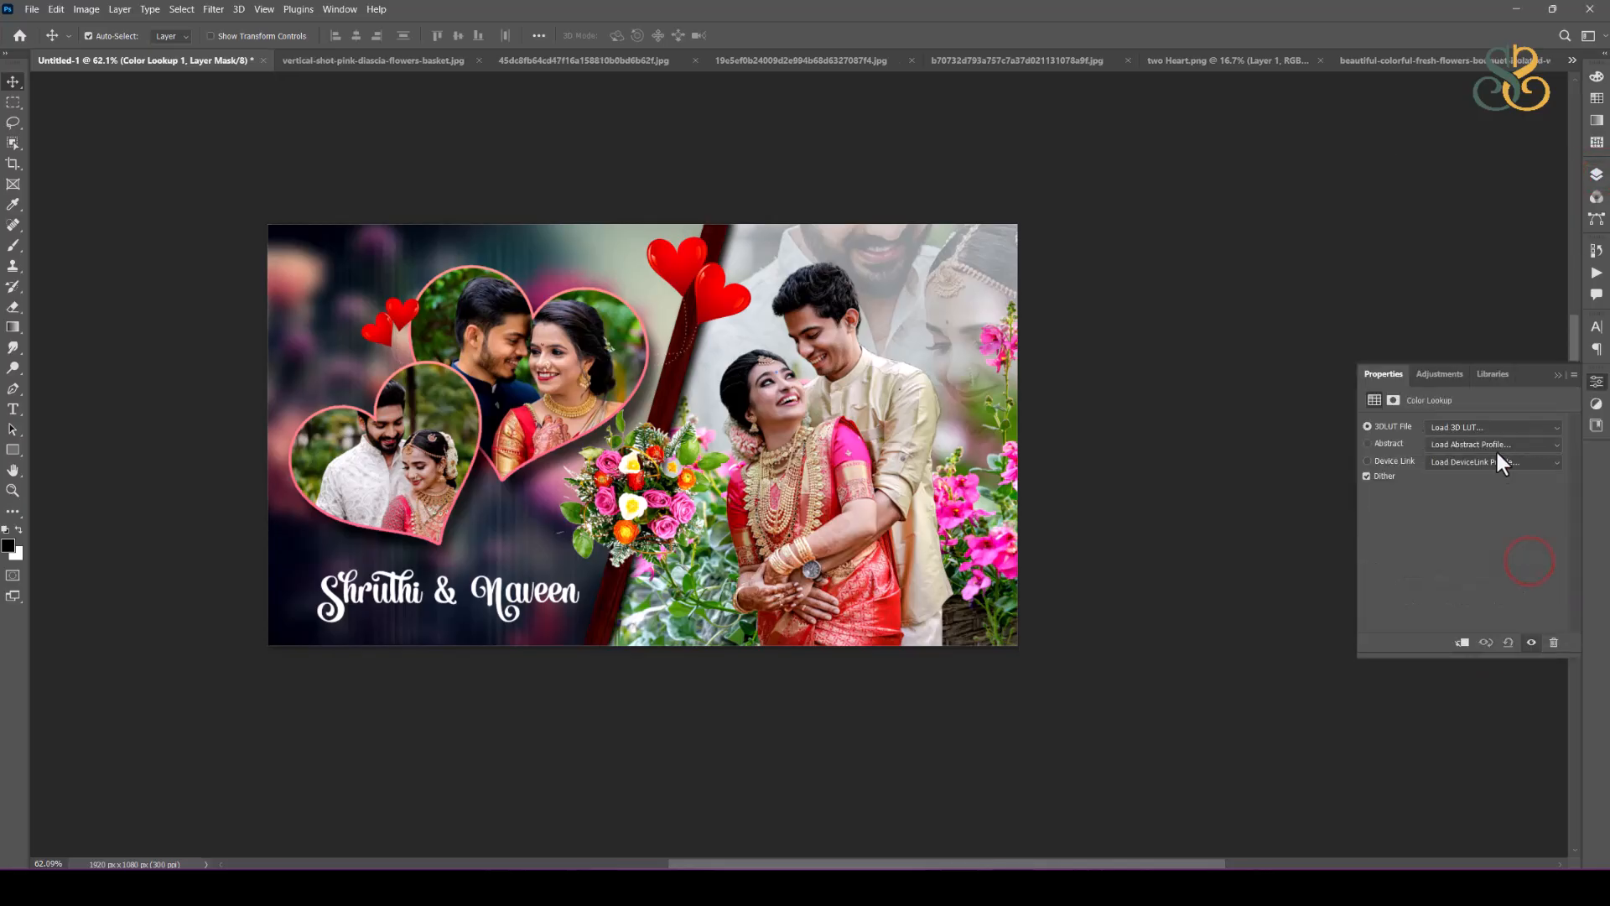
pyautogui.click(1494, 422)
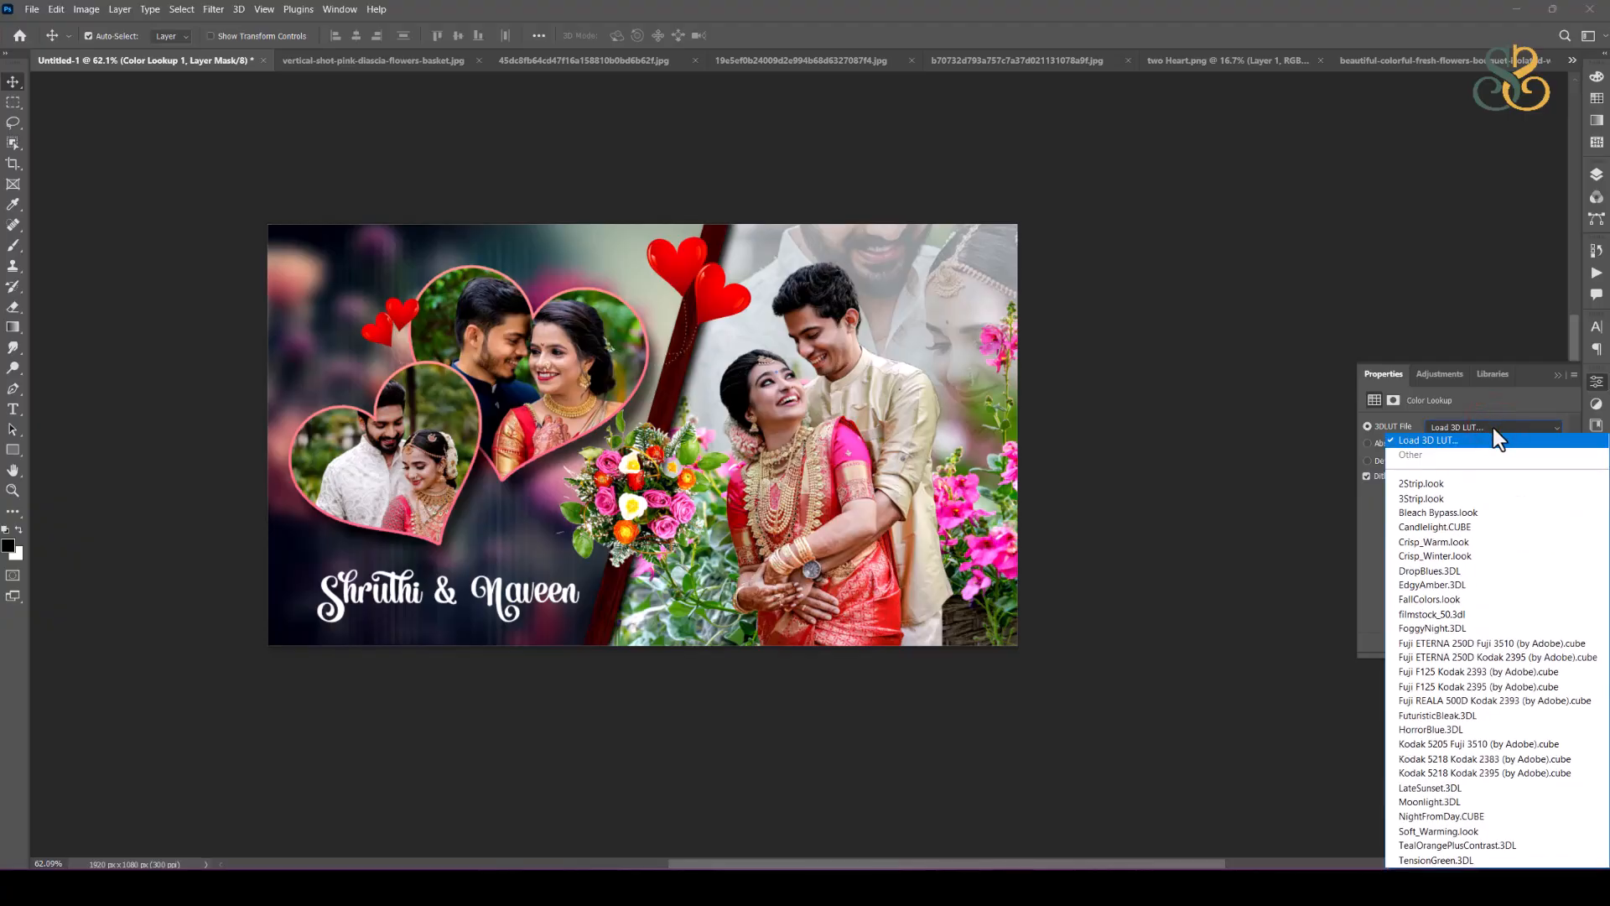
pyautogui.click(1454, 570)
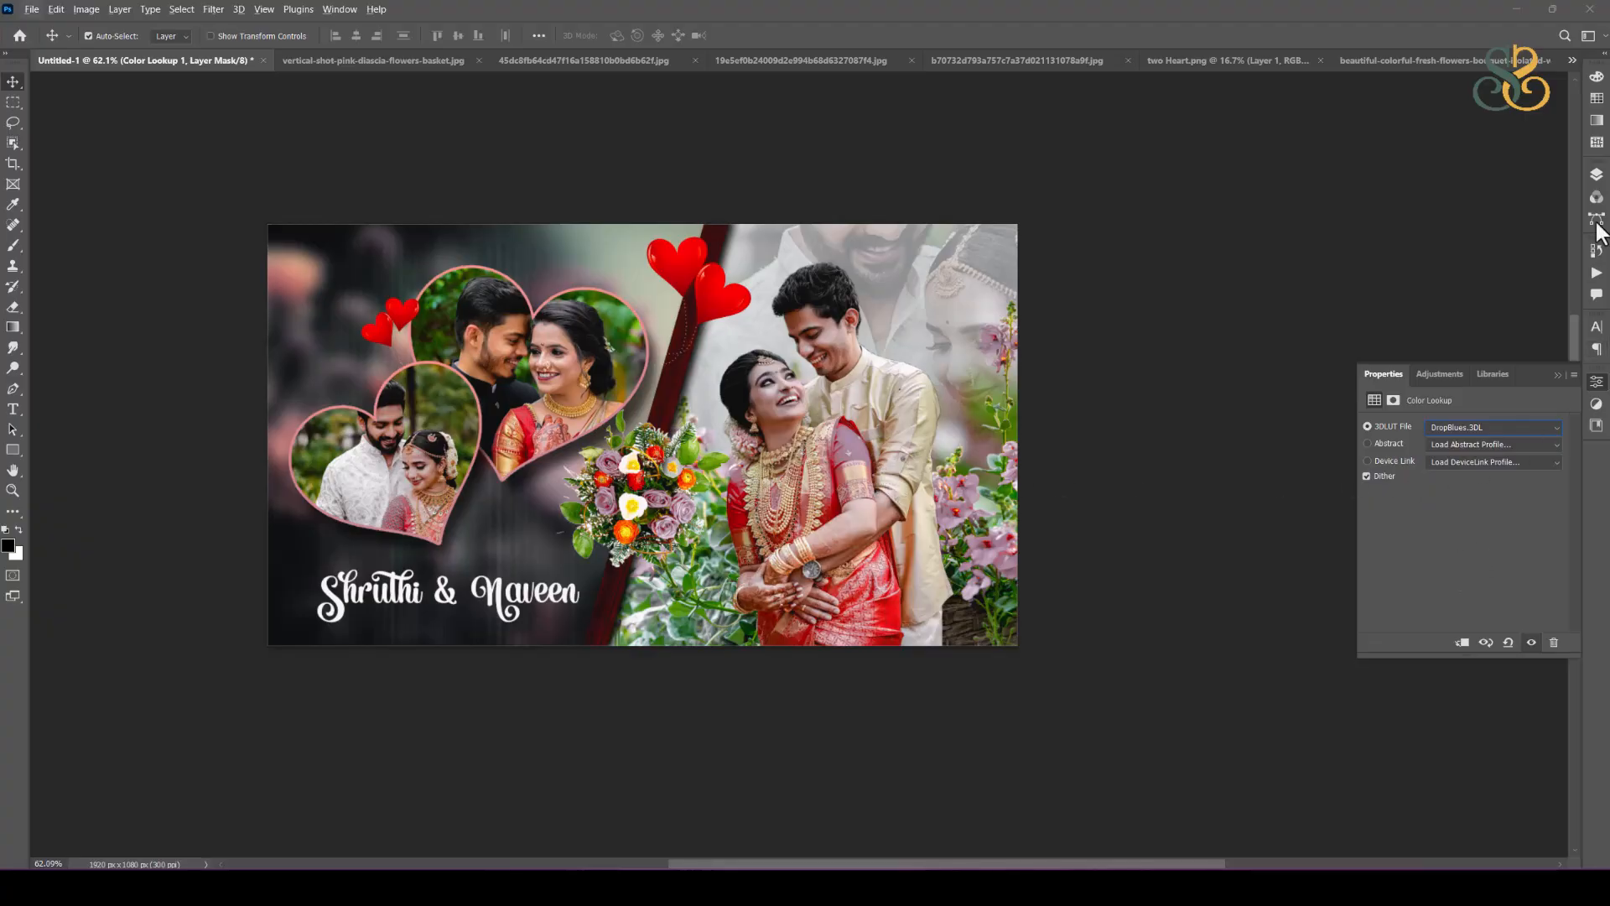
# Step: Toggle the Color Lookup layer's visibility to compare the spread with and without it, and leave it hidden
pyautogui.click(1595, 174)
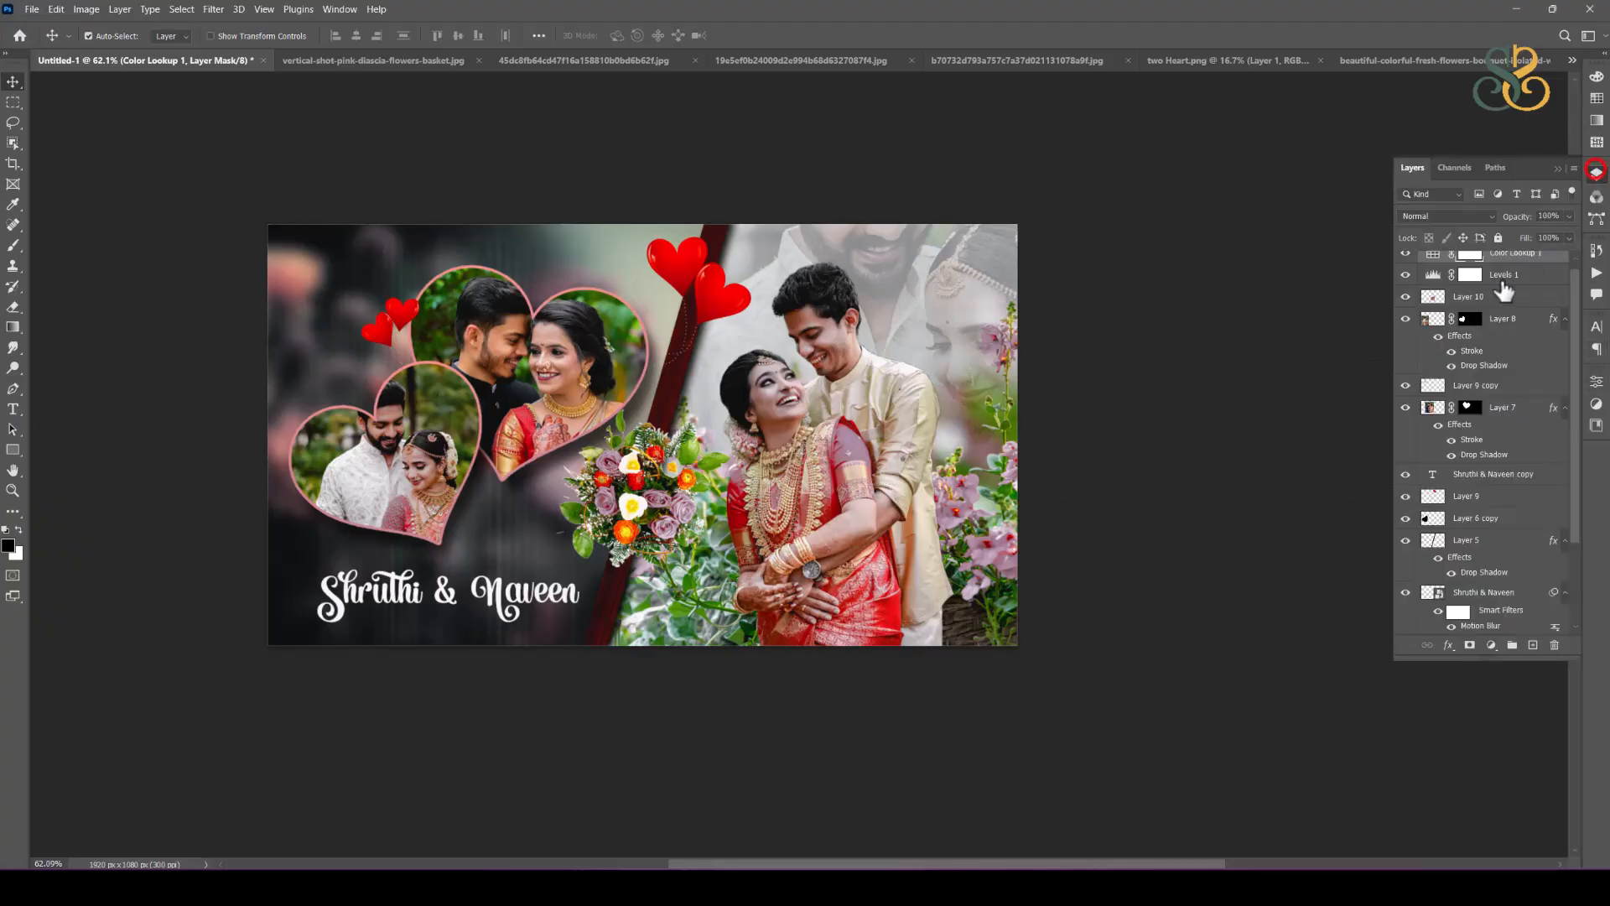
pyautogui.scroll(1, 1430, 269)
pyautogui.click(1406, 261)
pyautogui.click(1406, 260)
pyautogui.click(1405, 261)
pyautogui.click(1405, 261)
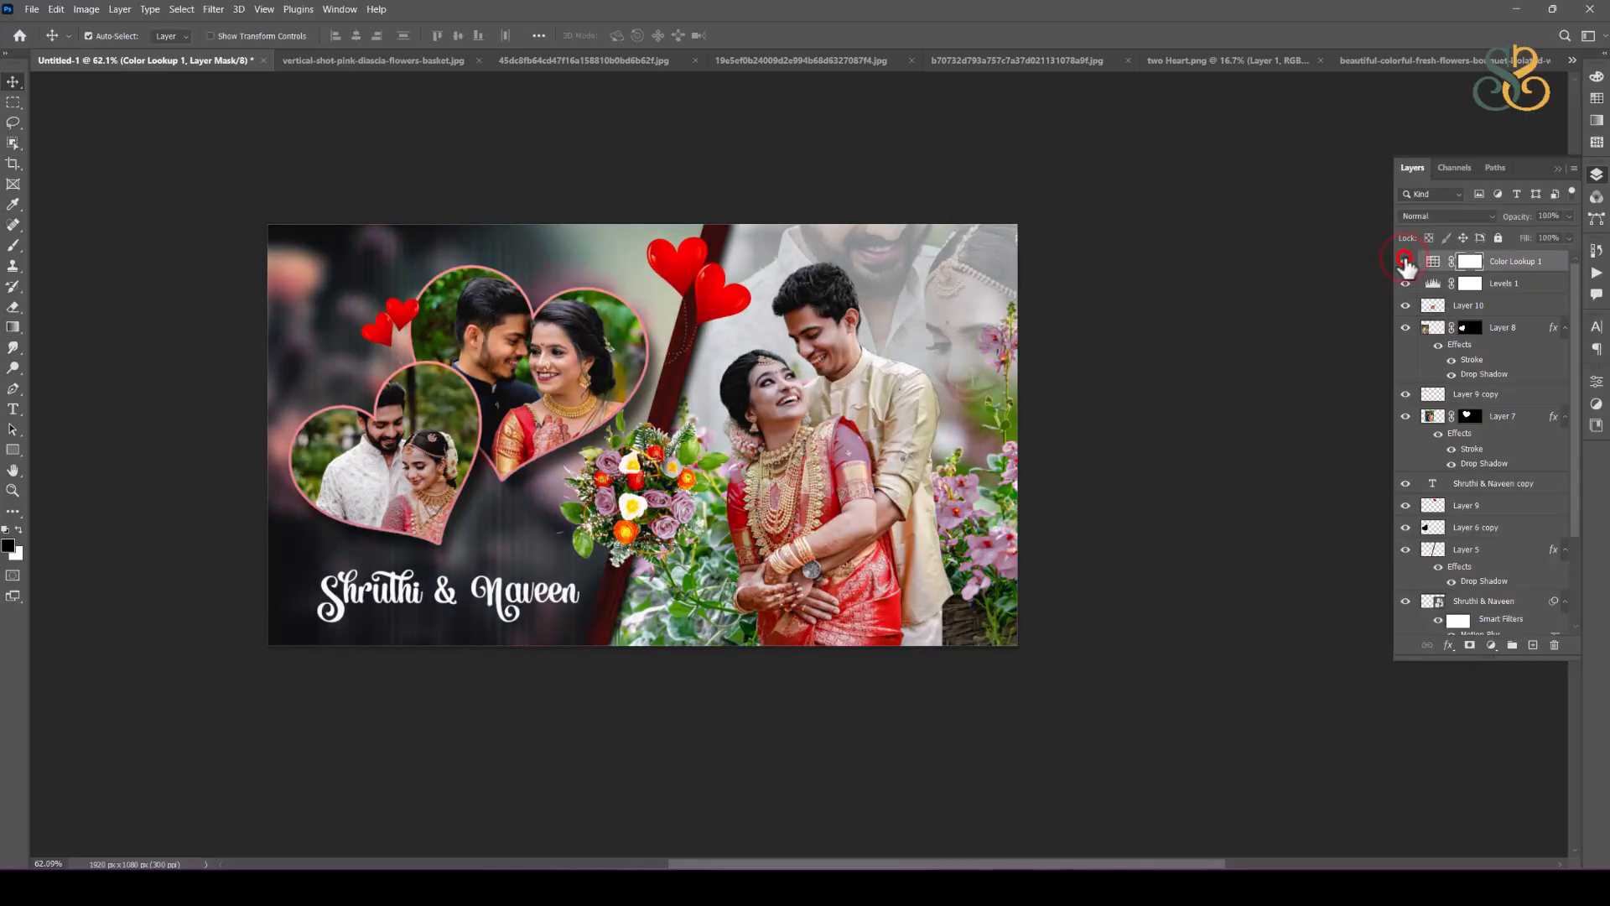
pyautogui.click(1406, 261)
# Step: Try other 3D LUT files on the hidden Color Lookup layer, from 2Strip.look to Fuji ETERNA 250D Kodak 2395
pyautogui.doubleClick(1432, 261)
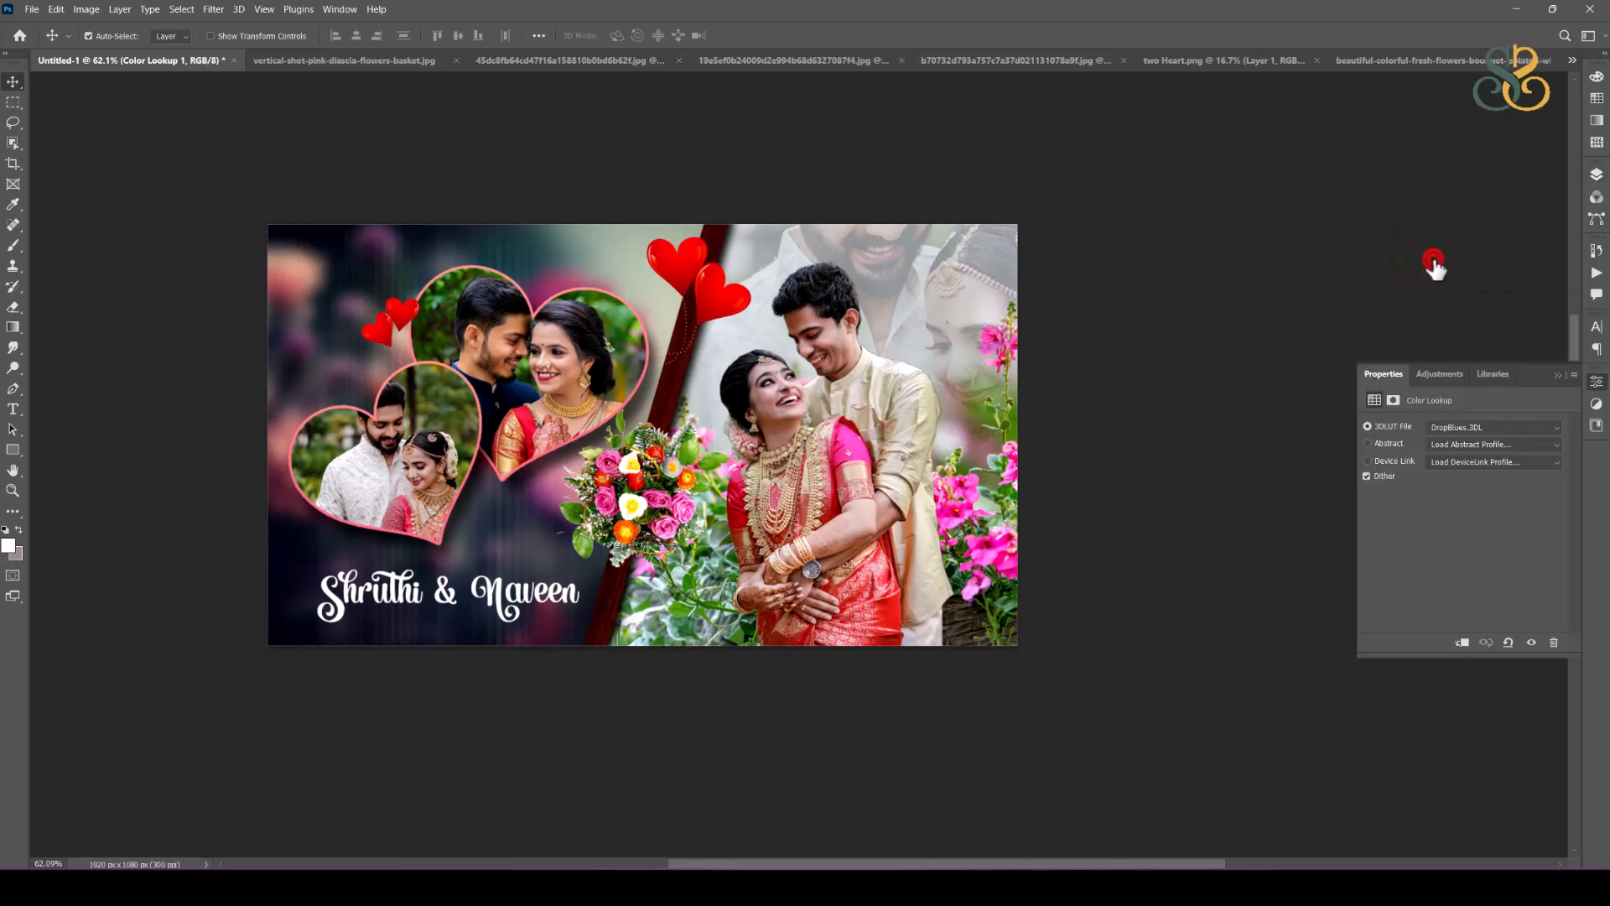
pyautogui.click(1466, 430)
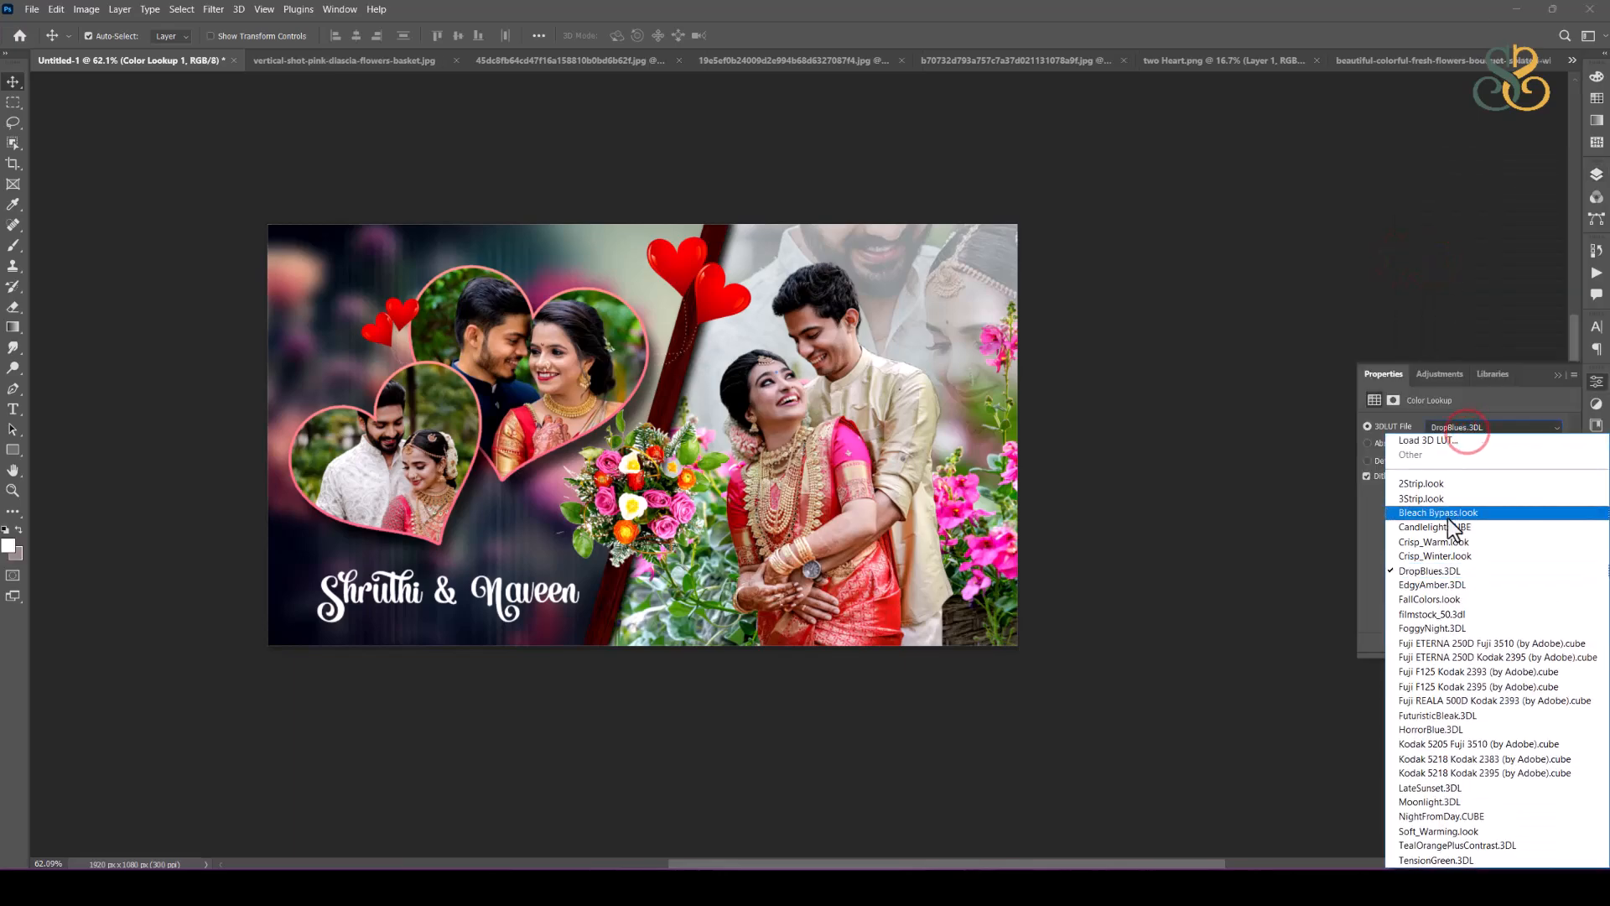
pyautogui.click(1434, 485)
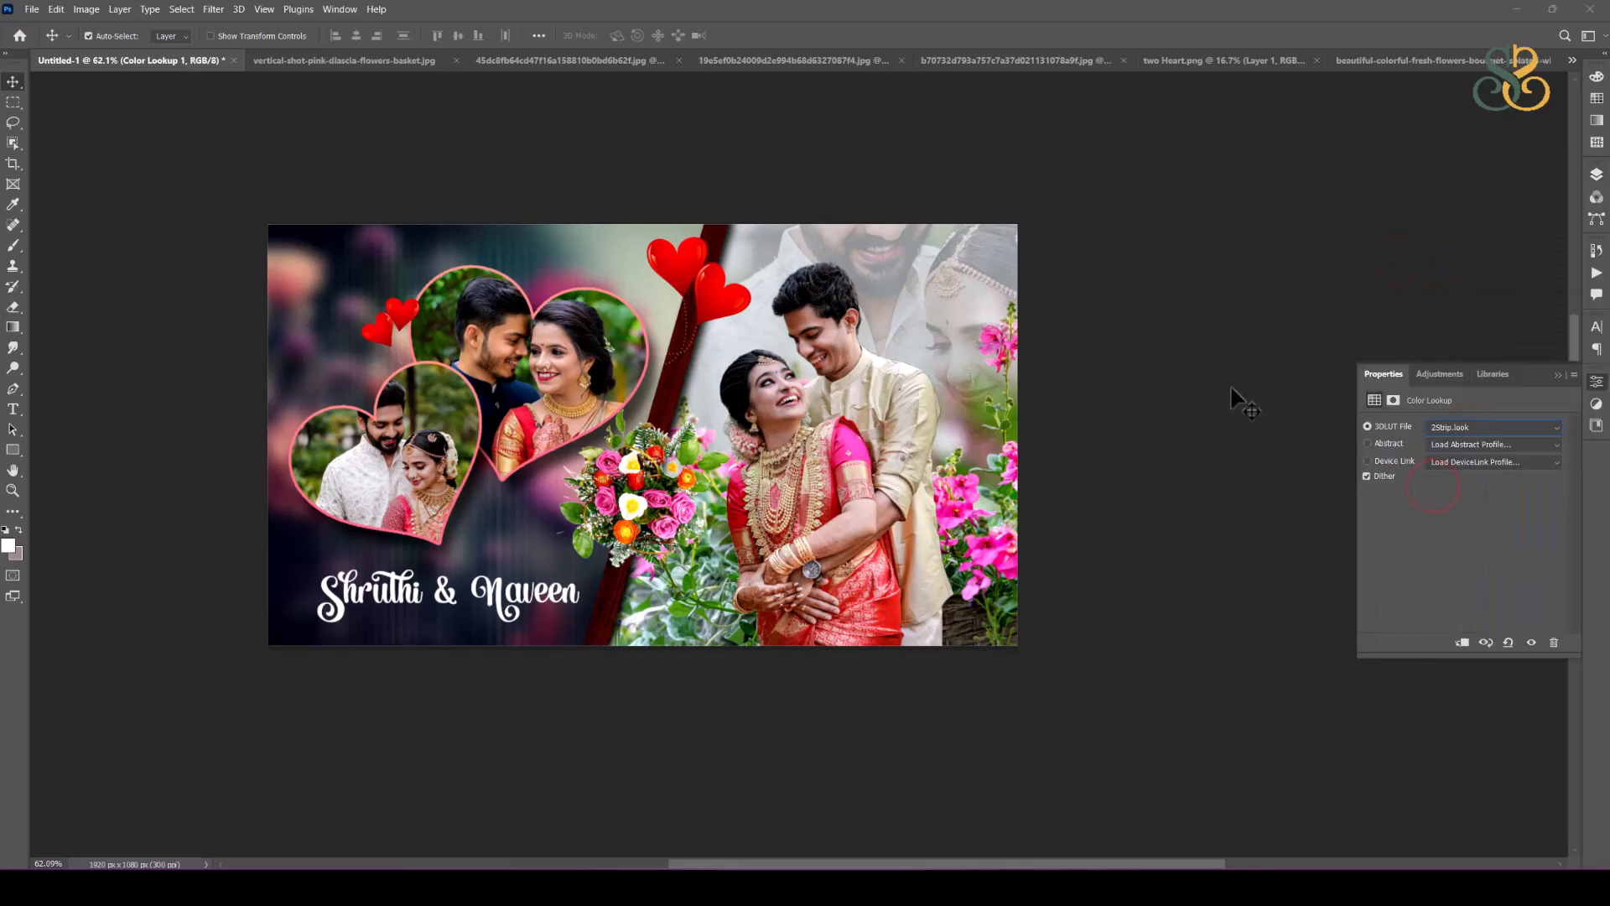
pyautogui.press('Down')
pyautogui.press('Down')
pyautogui.press('Down')
pyautogui.press('Down')
pyautogui.press('Down')
pyautogui.press('Down')
pyautogui.press('Down')
pyautogui.press('Down')
pyautogui.press('Down')
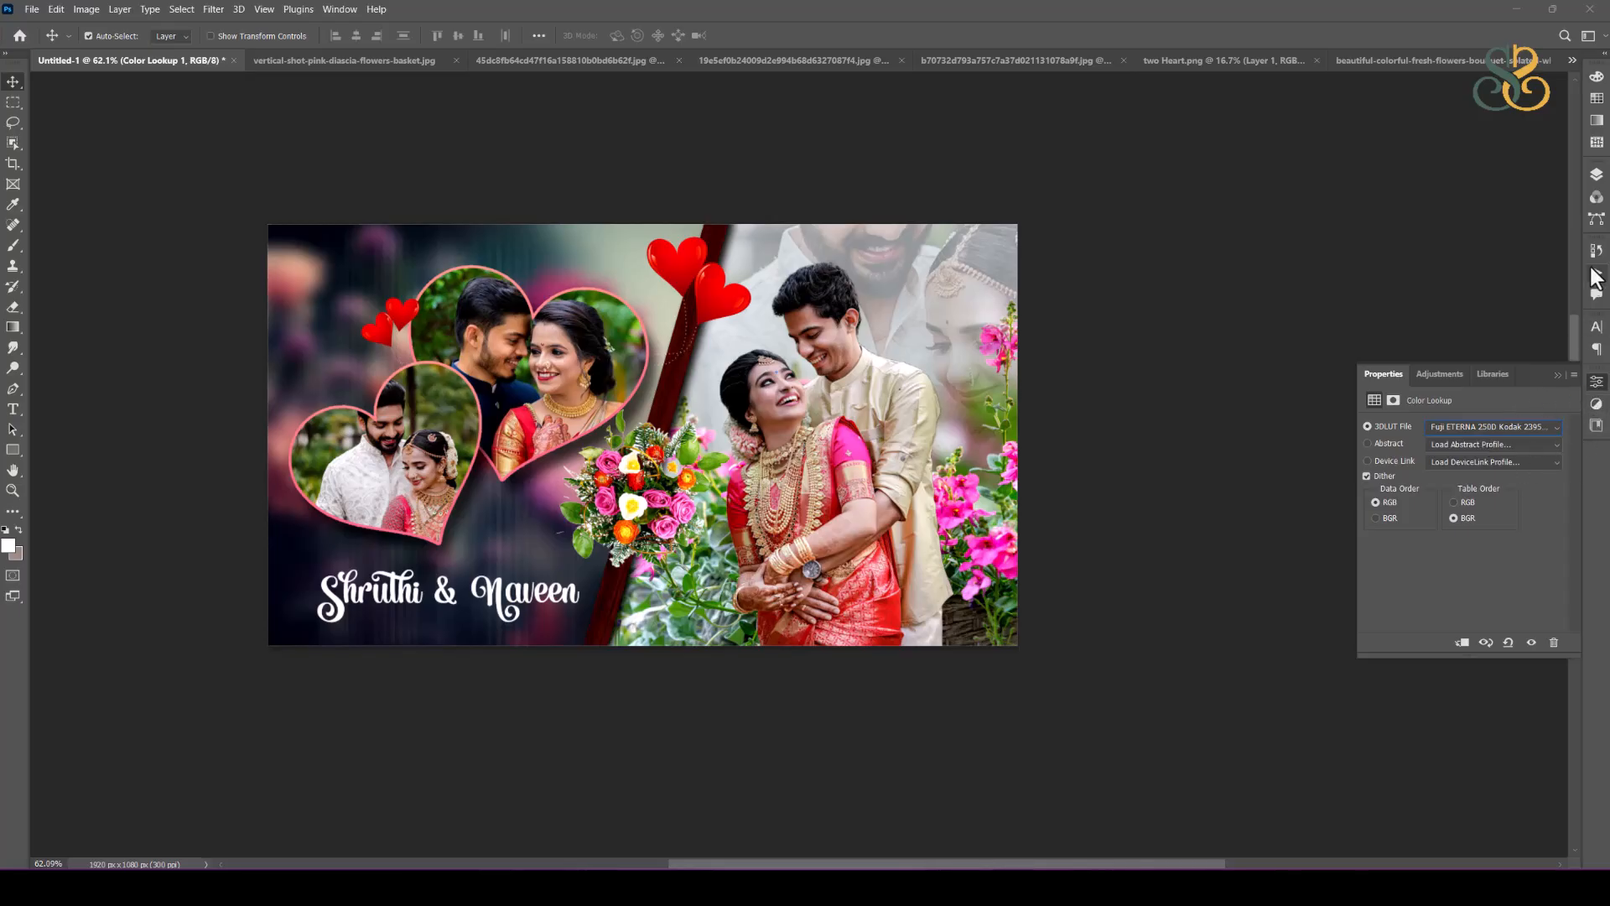
# Step: Delete the hidden Color Lookup adjustment layer
pyautogui.click(1598, 175)
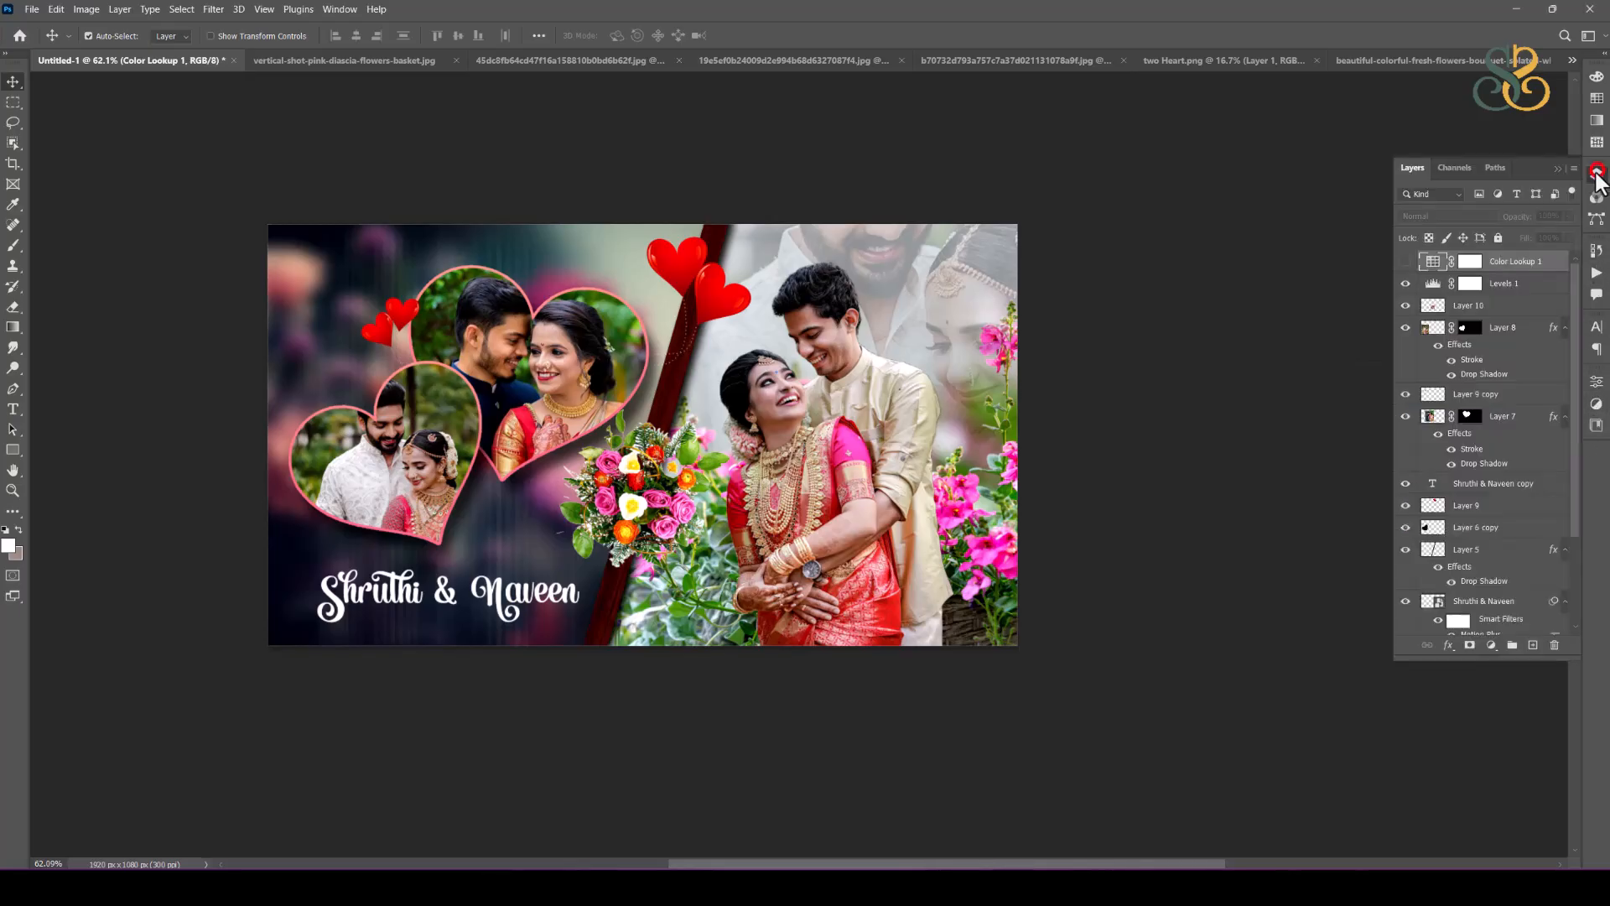
pyautogui.click(1554, 644)
pyautogui.click(756, 335)
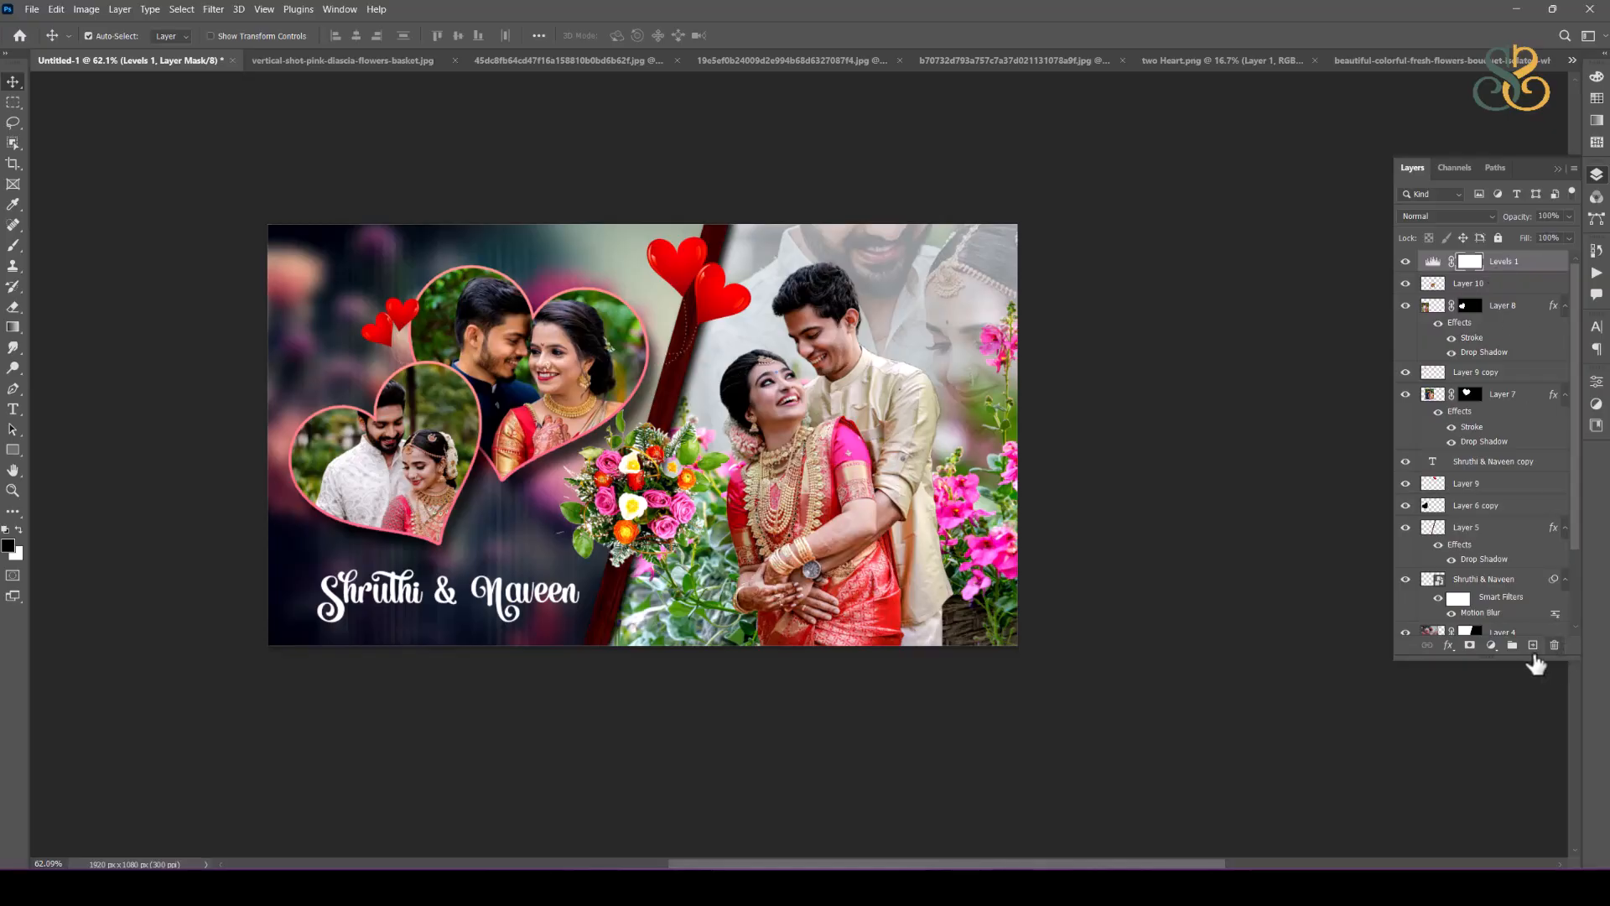
# Step: Add a new Color Lookup adjustment layer above the Levels layer, starting with the 2Strip.look 3D LUT
pyautogui.click(1492, 645)
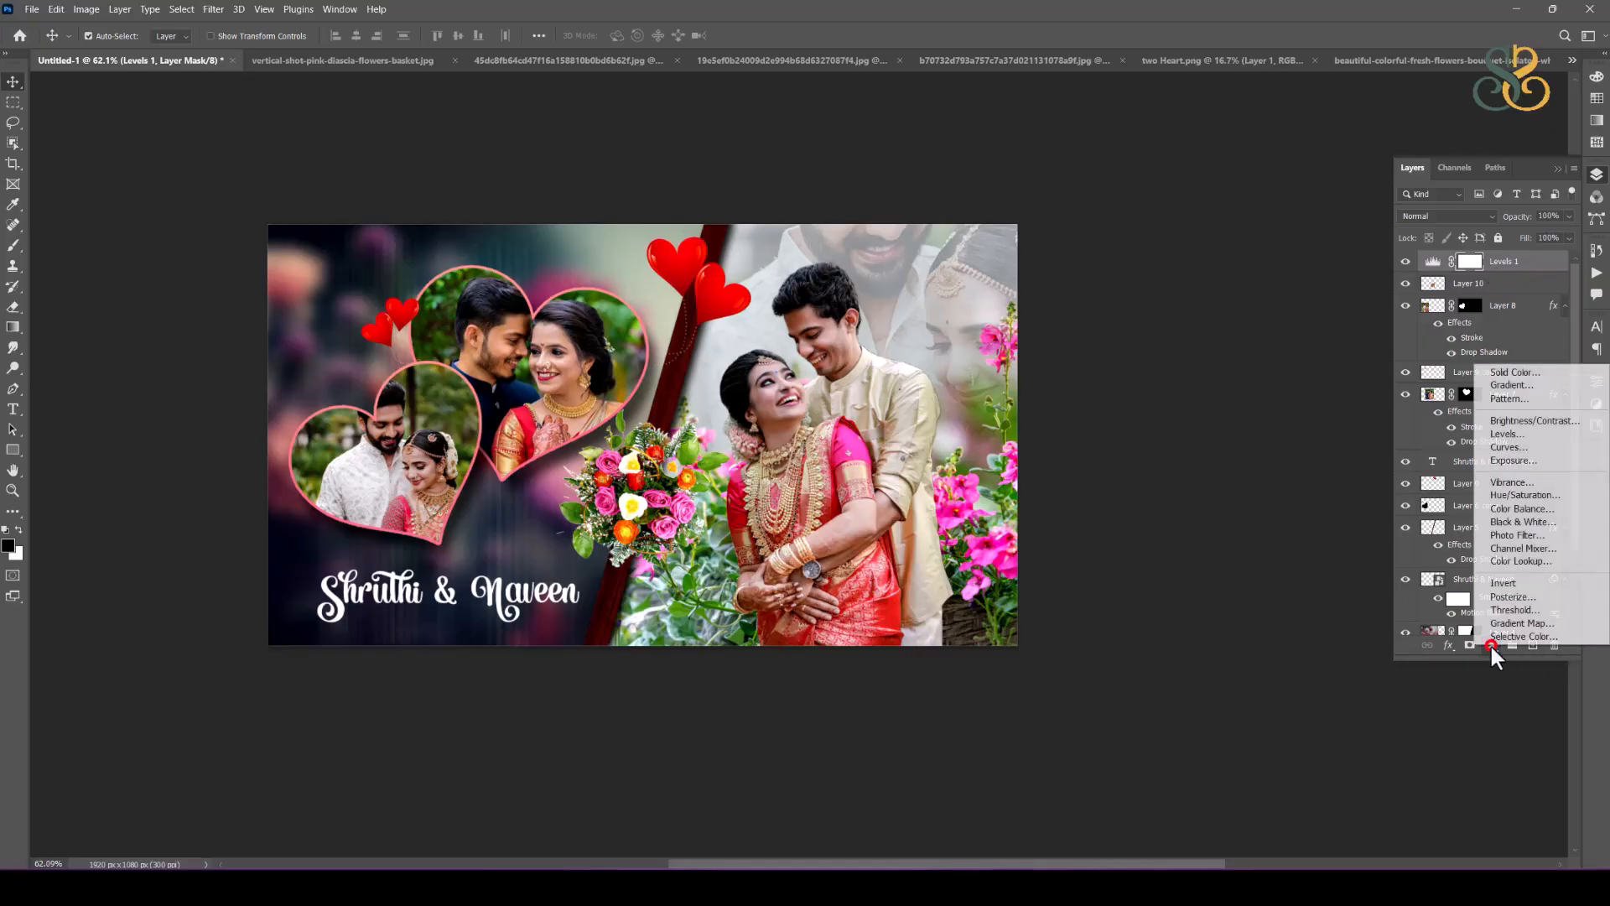
pyautogui.click(1501, 561)
pyautogui.click(1466, 426)
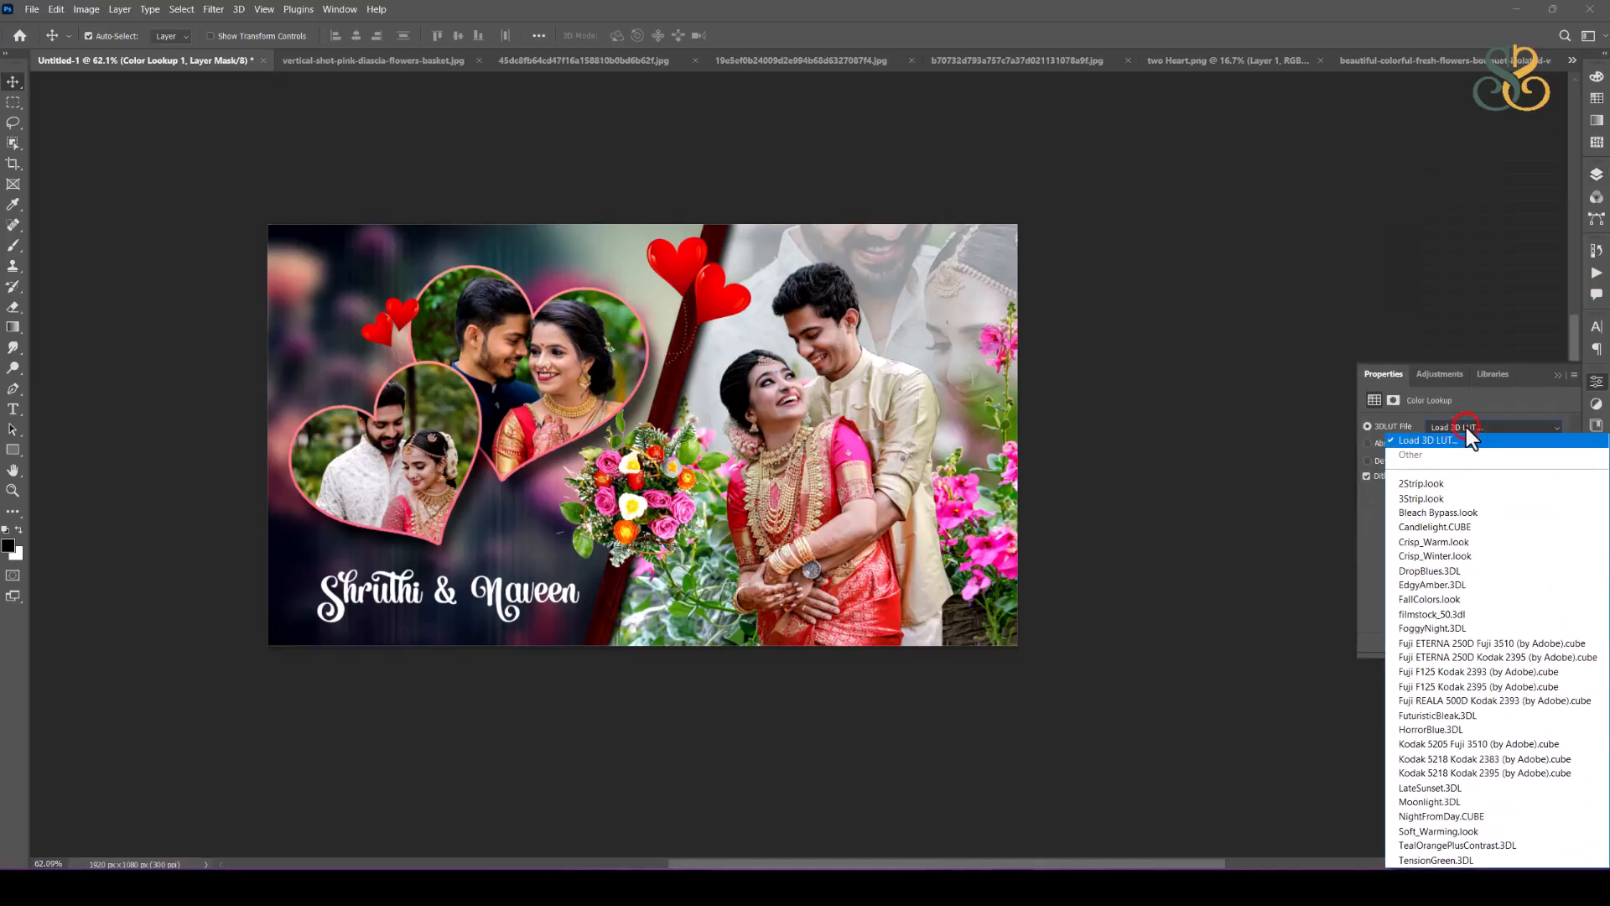
pyautogui.click(1437, 482)
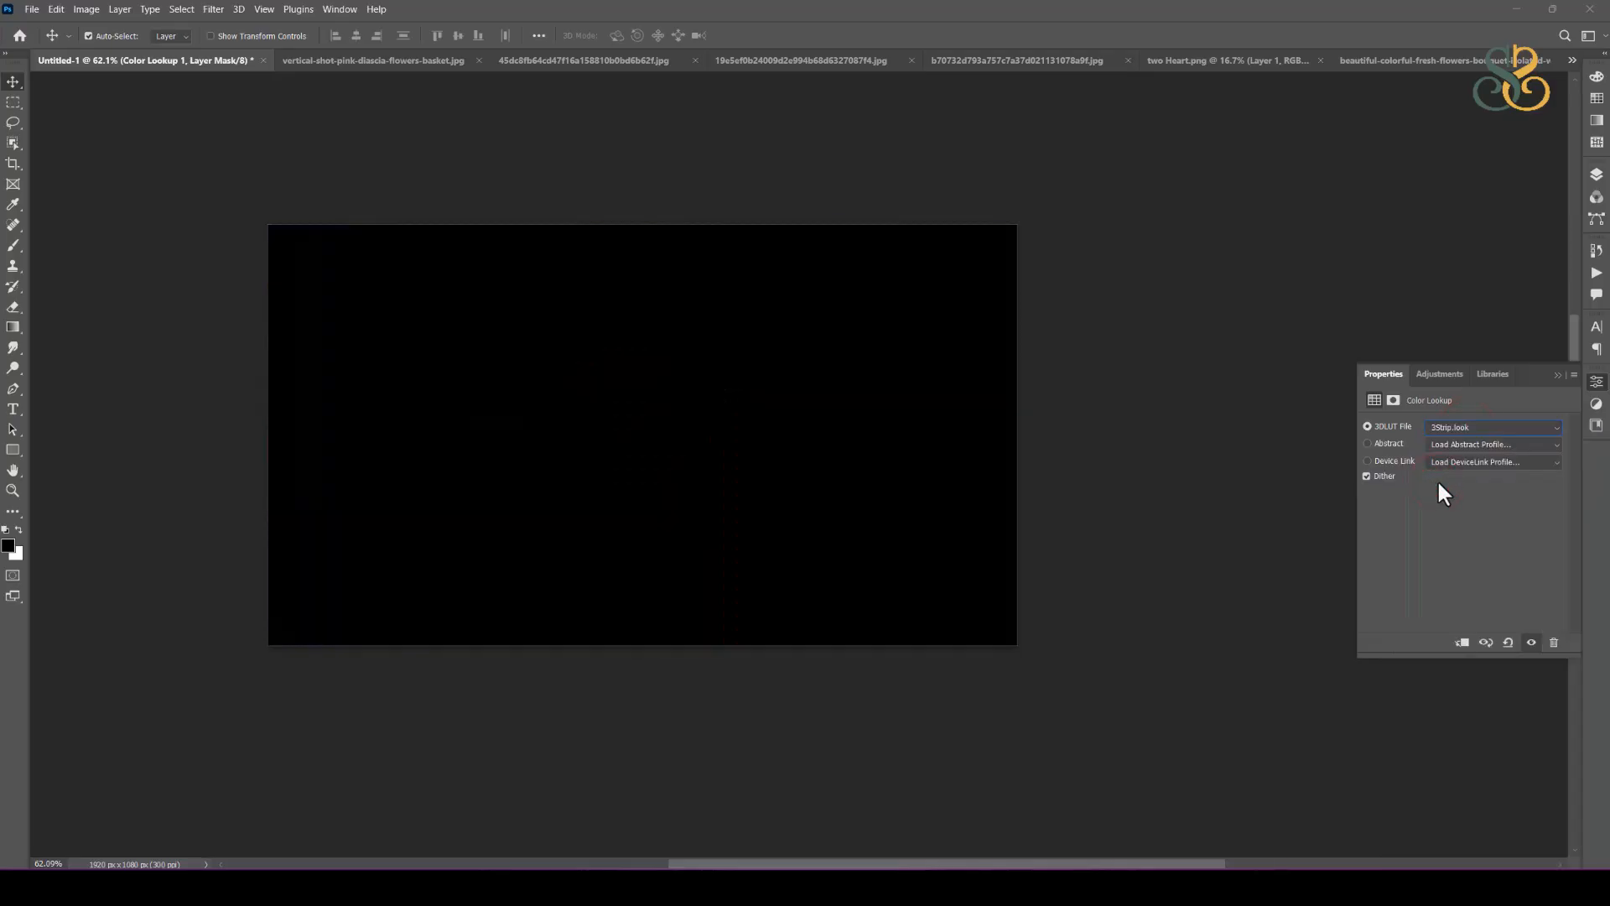
# Step: Try the 3D LUT files on the Color Lookup layer one after another, from 3Strip.look through TensionGreen.3DL
pyautogui.press('Down')
pyautogui.press('Down')
pyautogui.press('Down')
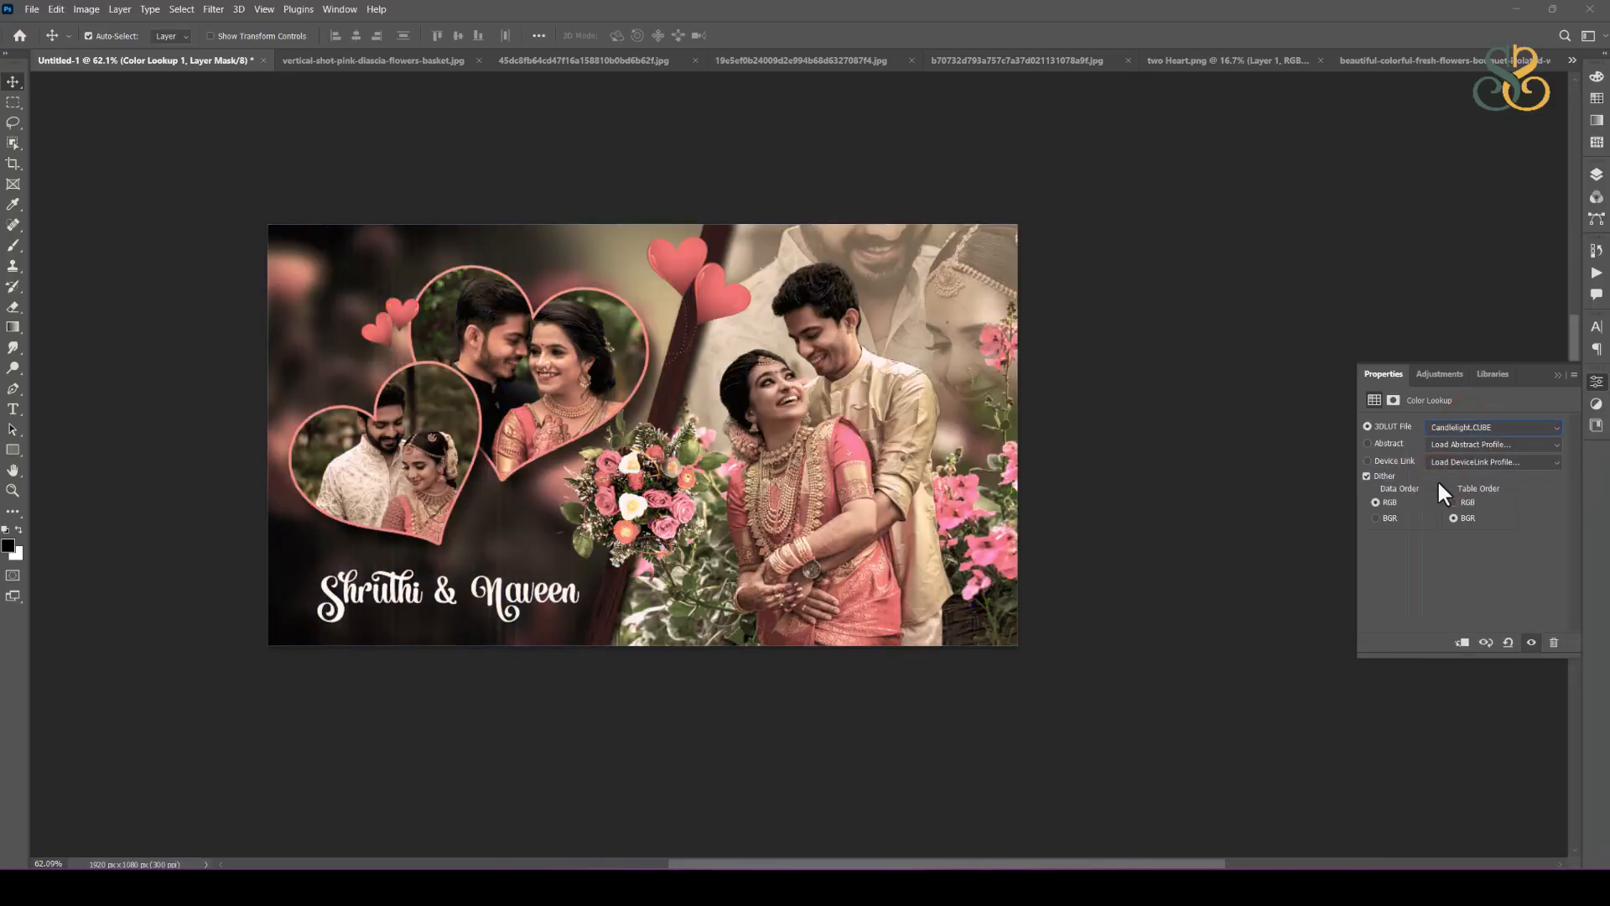
pyautogui.press('Down')
pyautogui.press('Down')
pyautogui.press('Down')
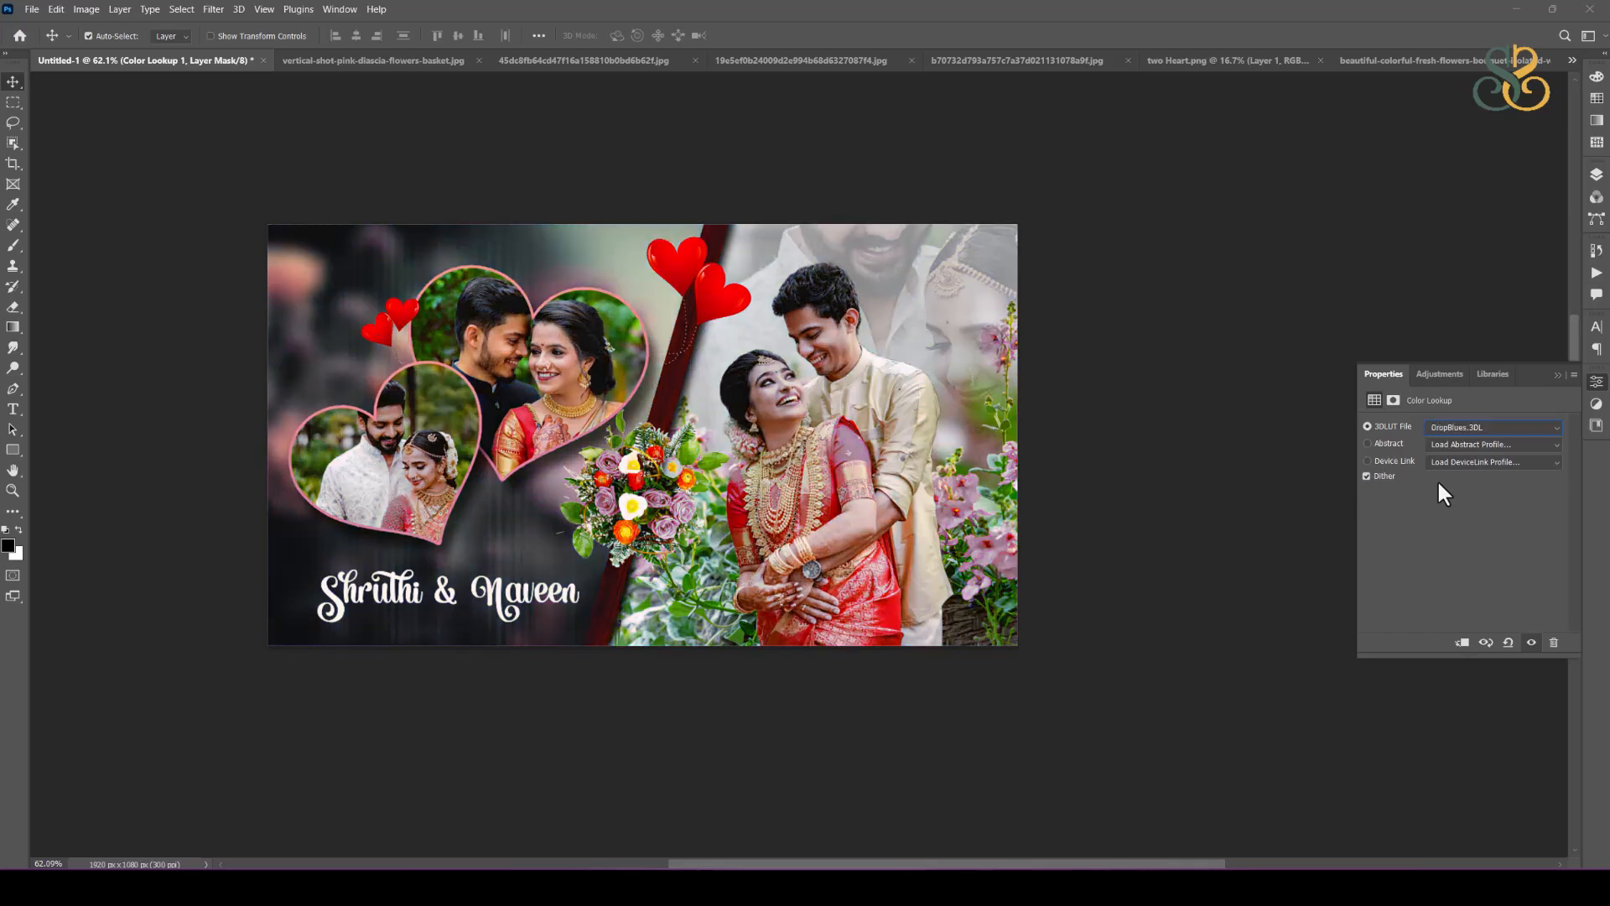
pyautogui.press('Down')
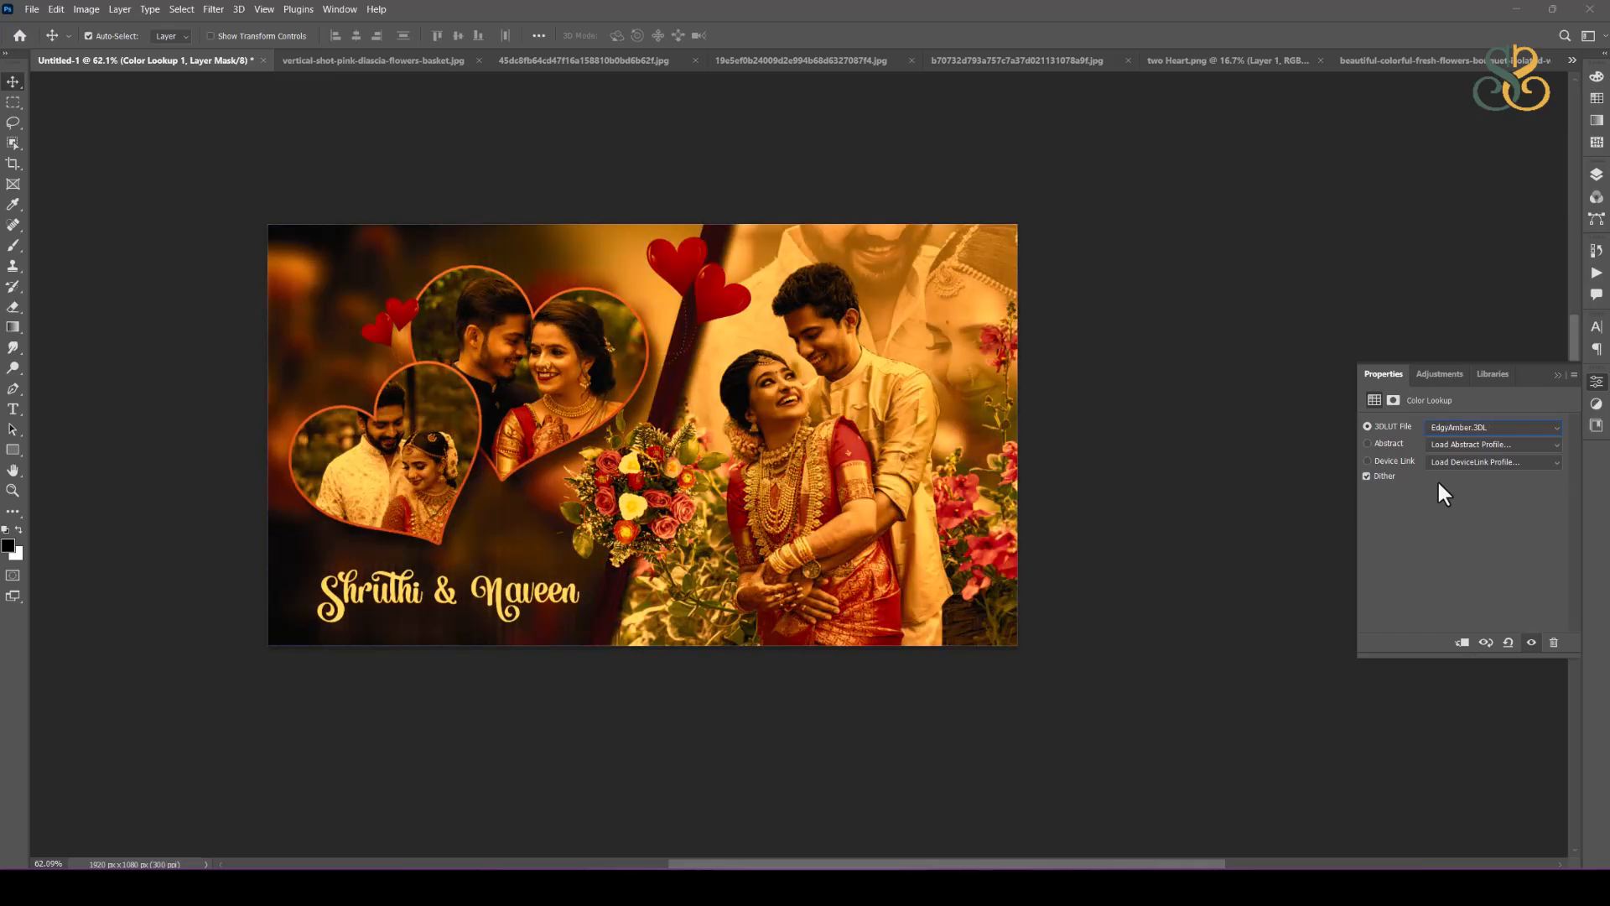
pyautogui.press('Down')
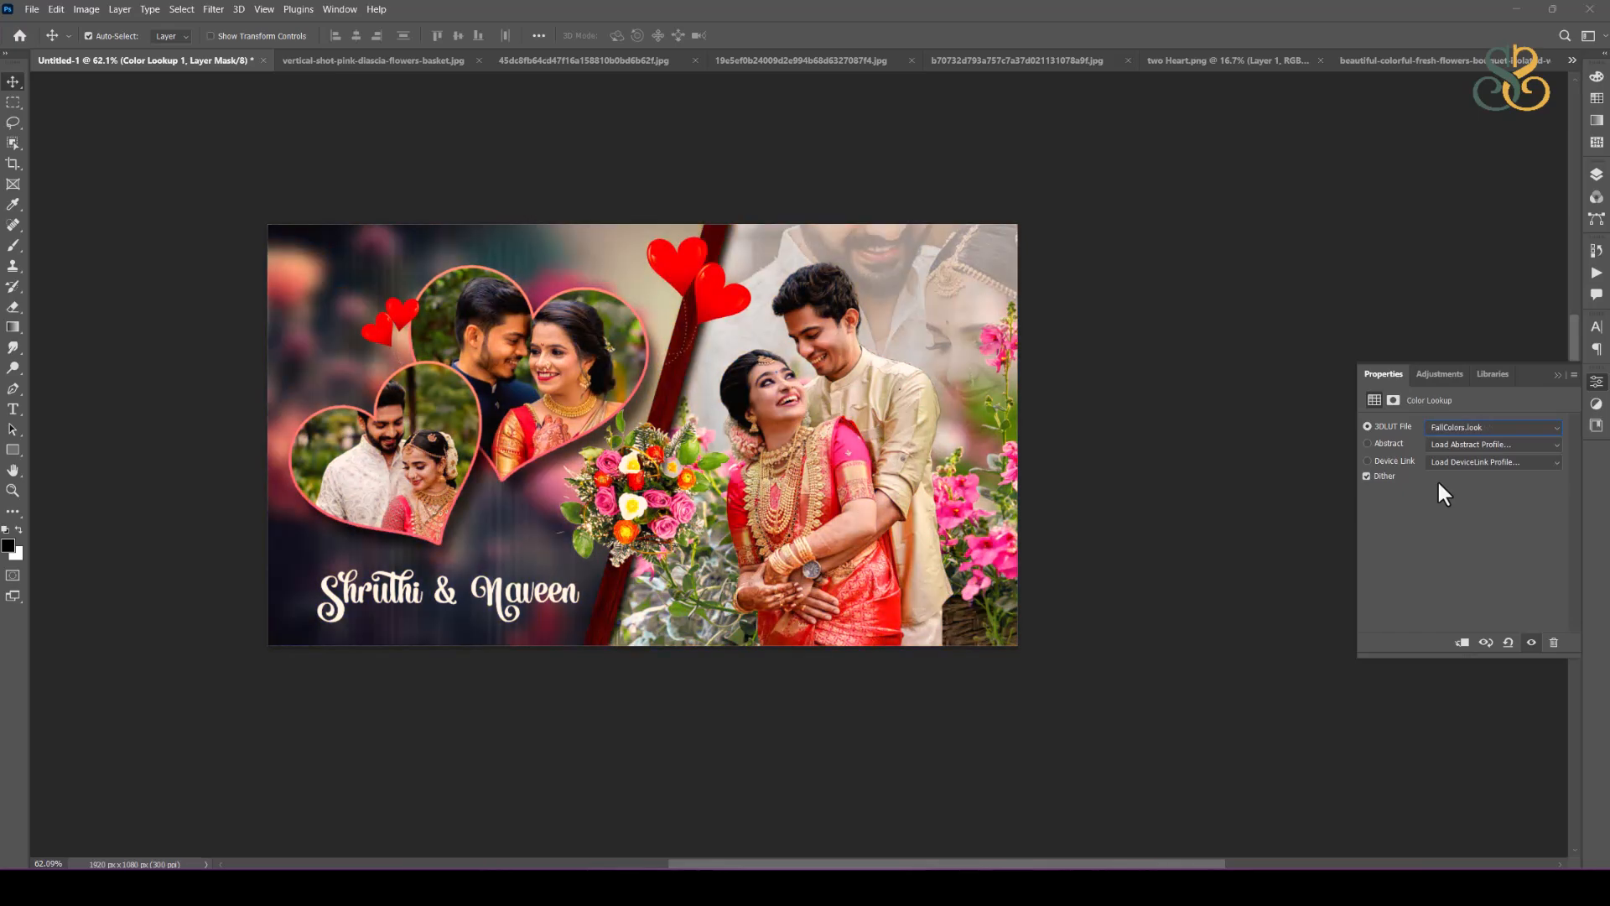
pyautogui.press('Down')
pyautogui.press('Down')
pyautogui.press('Down')
pyautogui.press('Down')
pyautogui.press('Down')
pyautogui.press('Down')
pyautogui.press('Down')
pyautogui.press('Down')
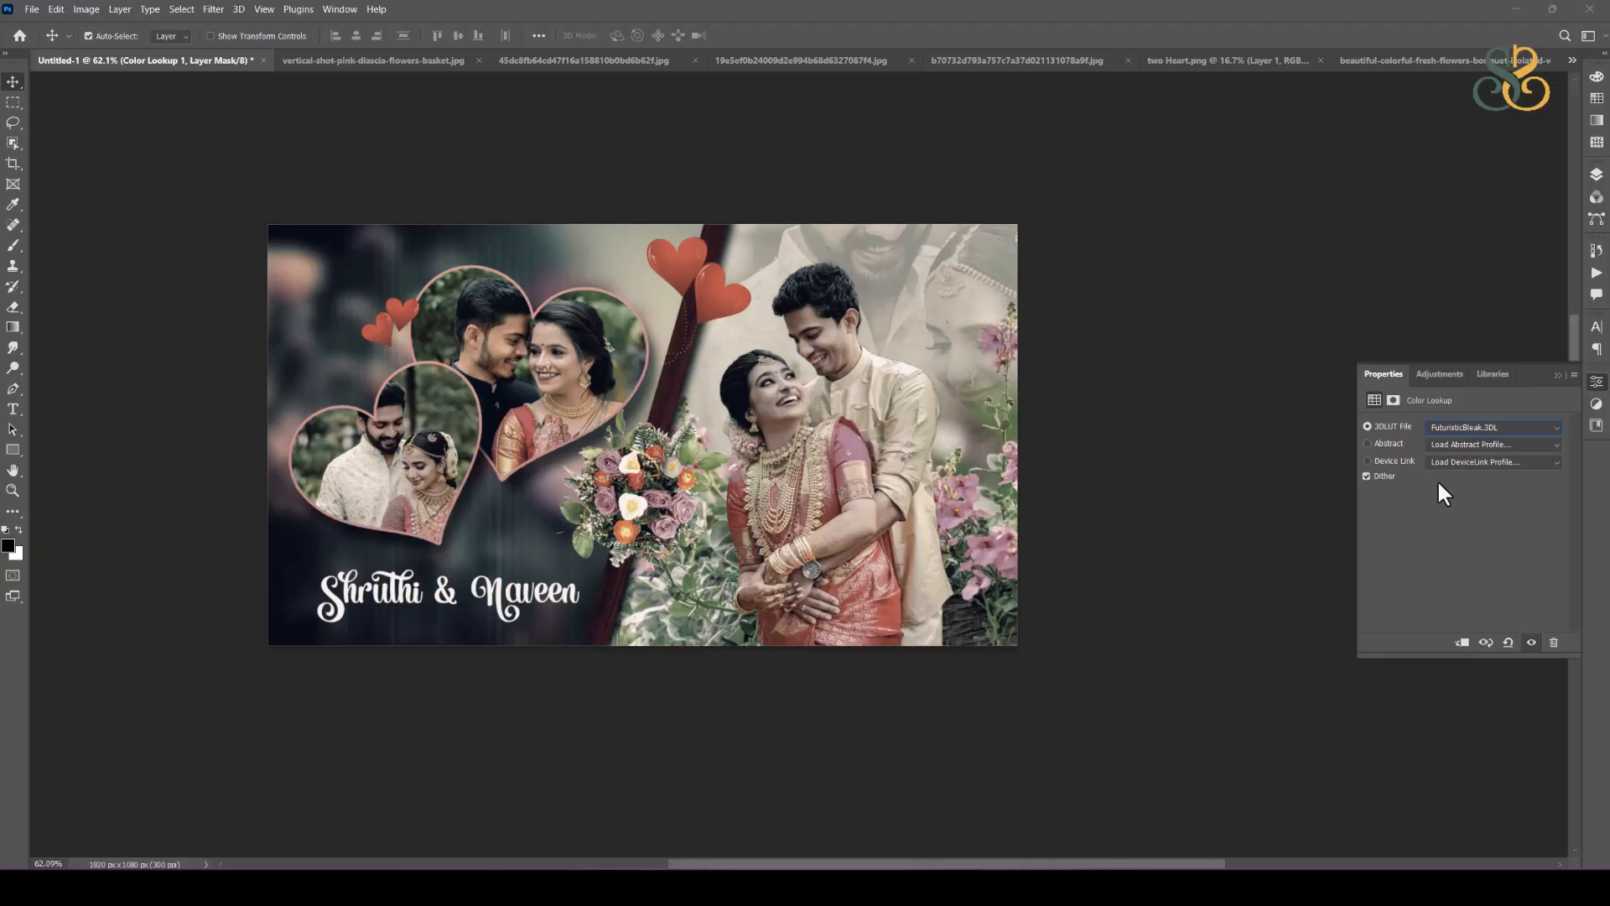
pyautogui.press('Down')
pyautogui.press('Down')
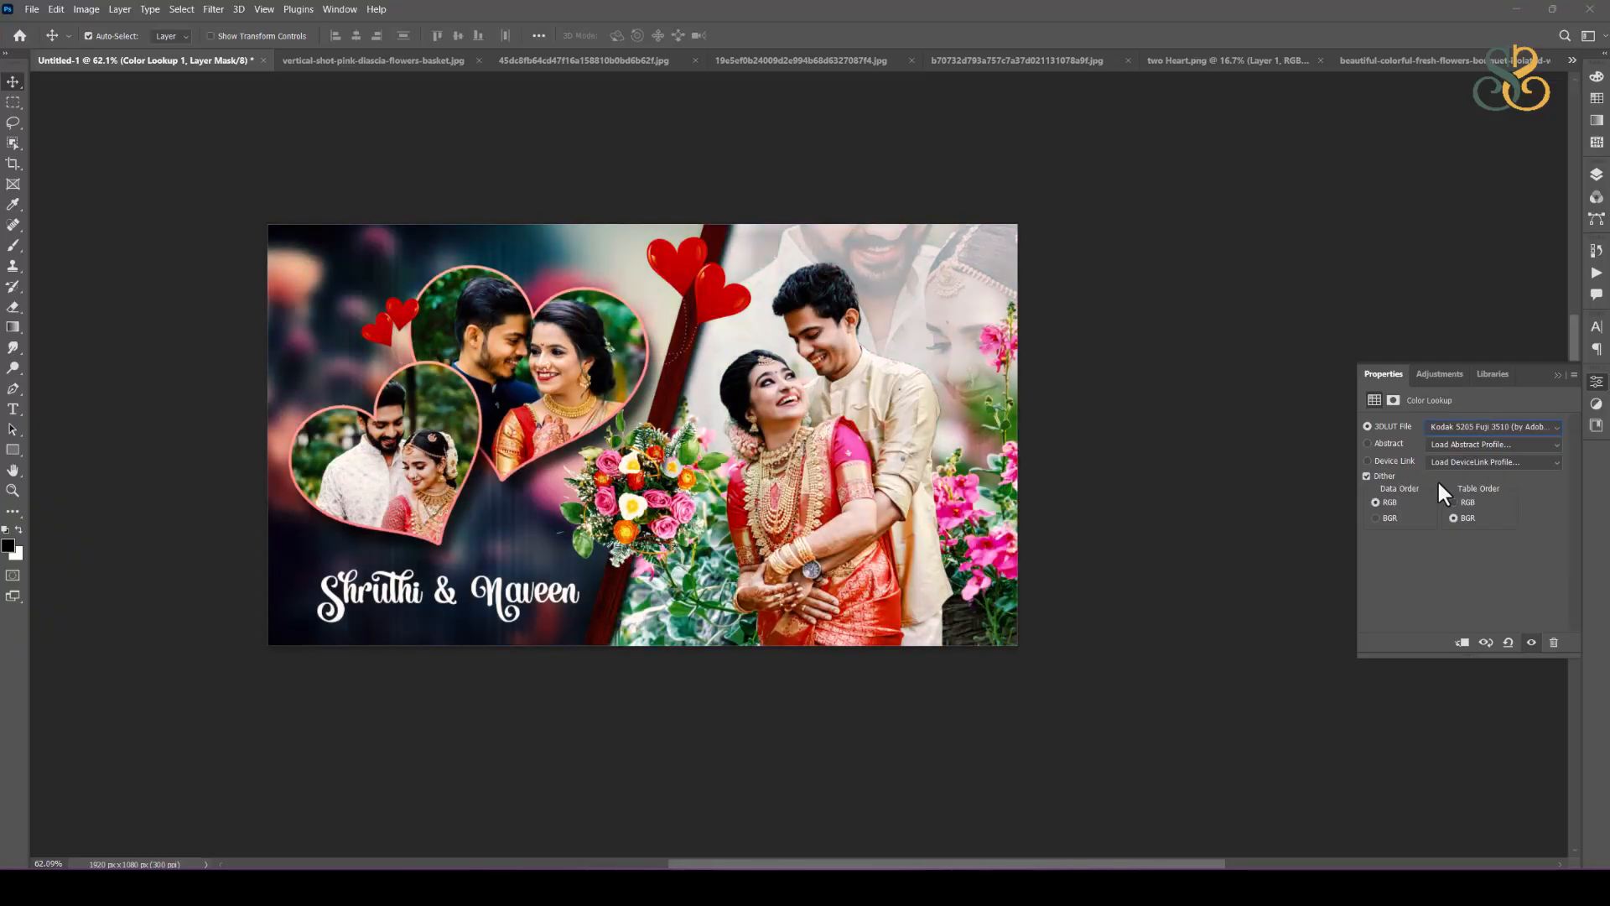
pyautogui.press('Down')
pyautogui.press('Down')
pyautogui.press('Down')
pyautogui.press('Down')
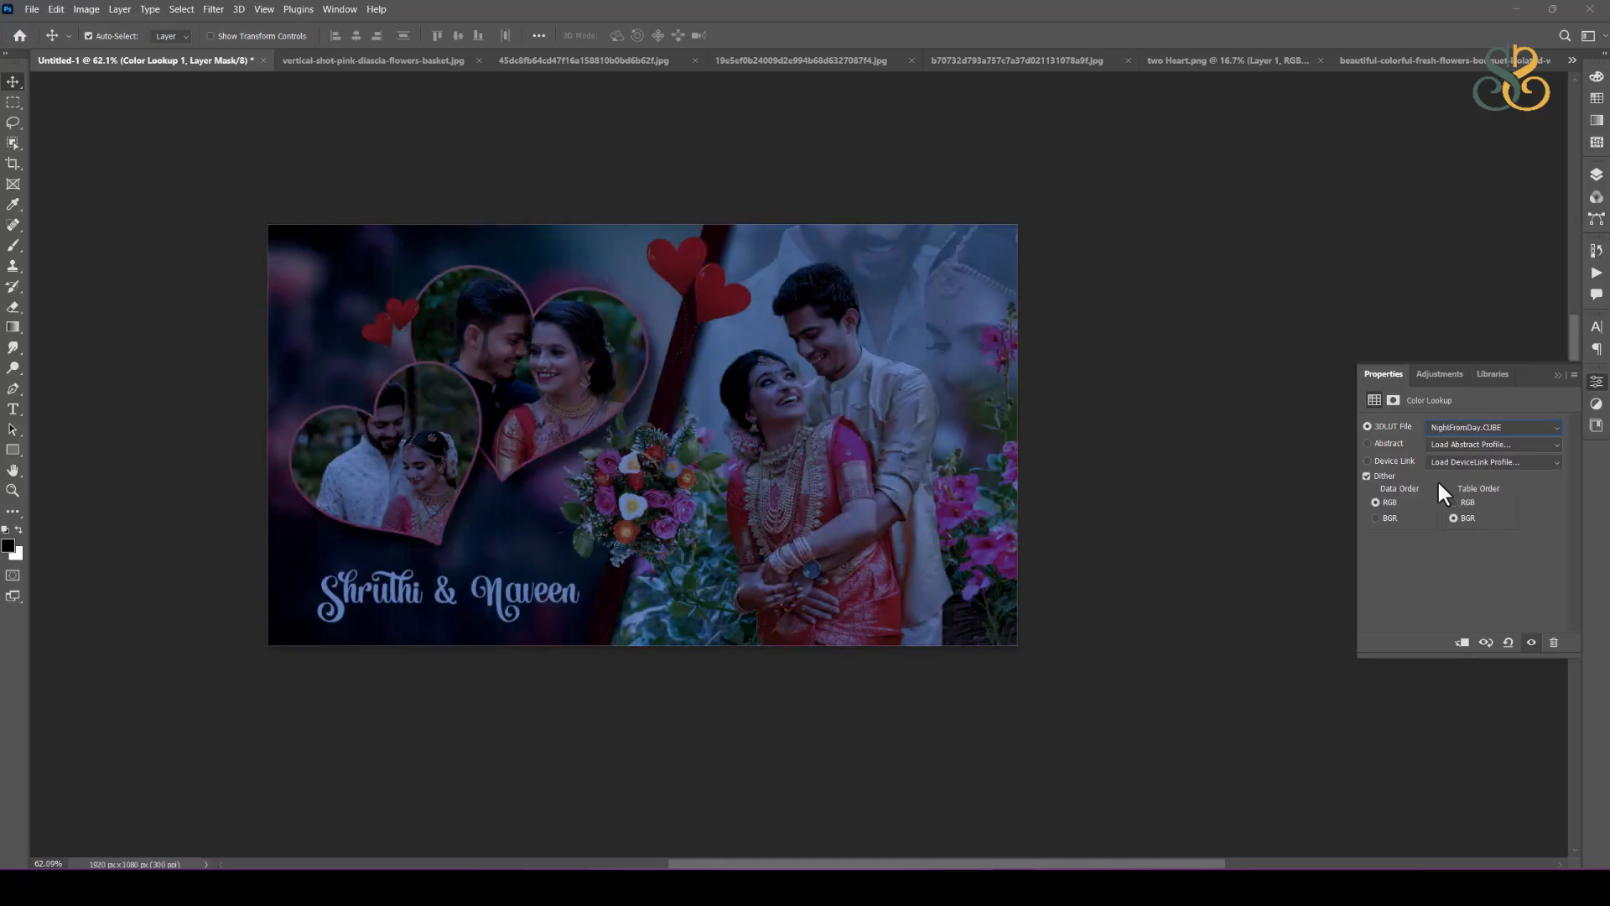
pyautogui.press('Down')
pyautogui.press('Down')
pyautogui.press('Down')
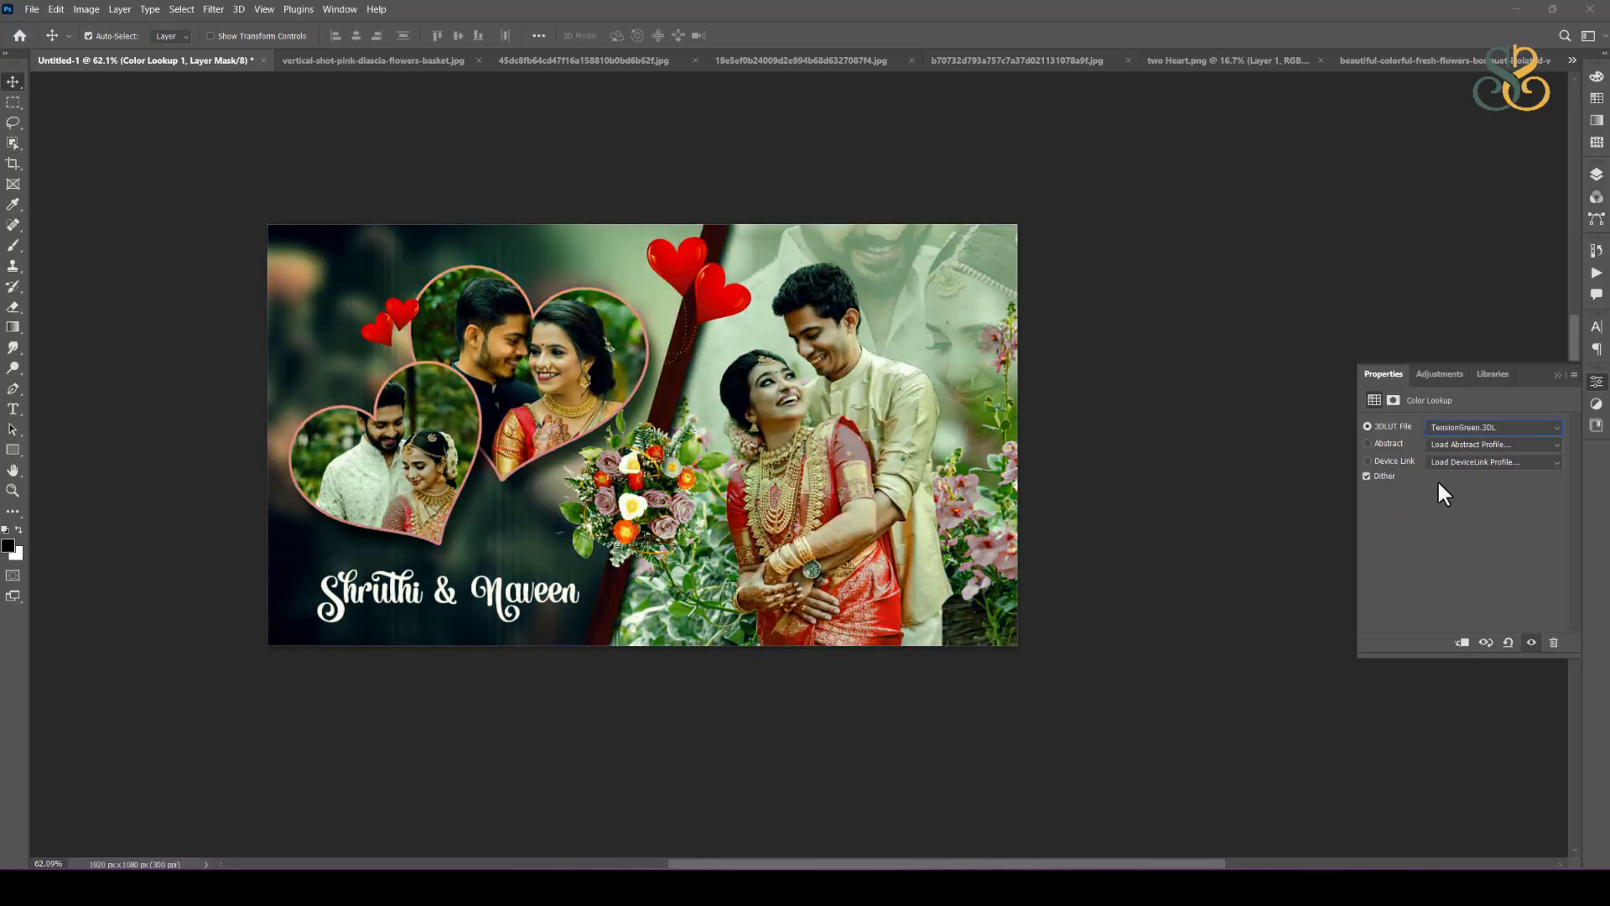
# Step: Go back up through the 3D LUT files, comparing the looks, and set the Color Lookup layer to DropBlues.3DL
pyautogui.press('Up')
pyautogui.press('Up')
pyautogui.press('Up')
pyautogui.press('Up')
pyautogui.press('Up')
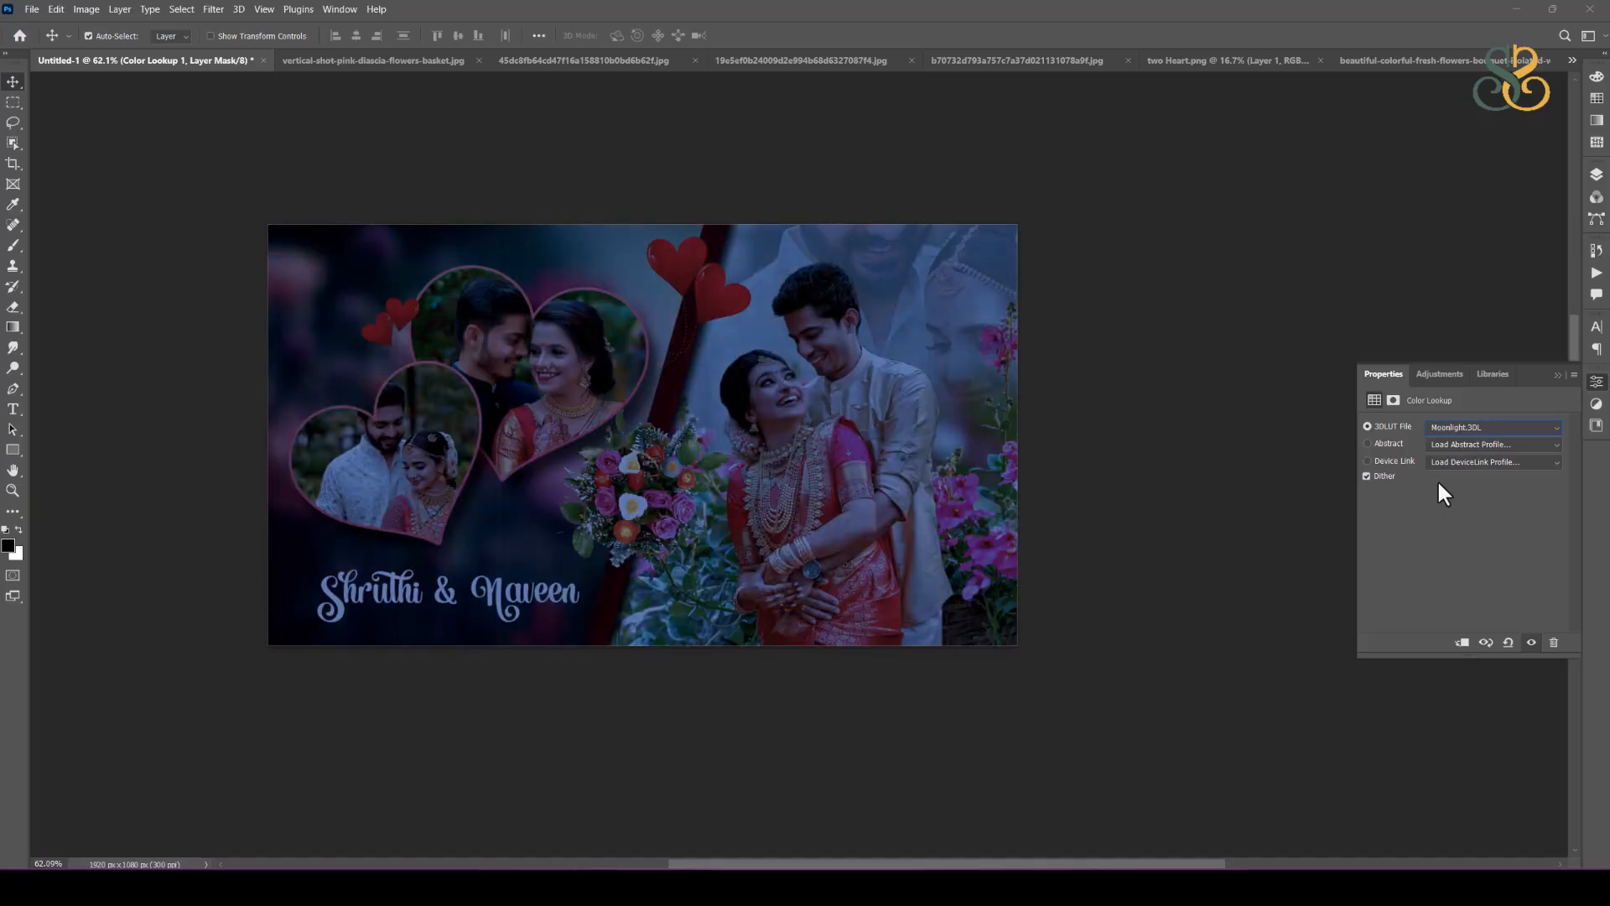
pyautogui.press('Up')
pyautogui.press('Up')
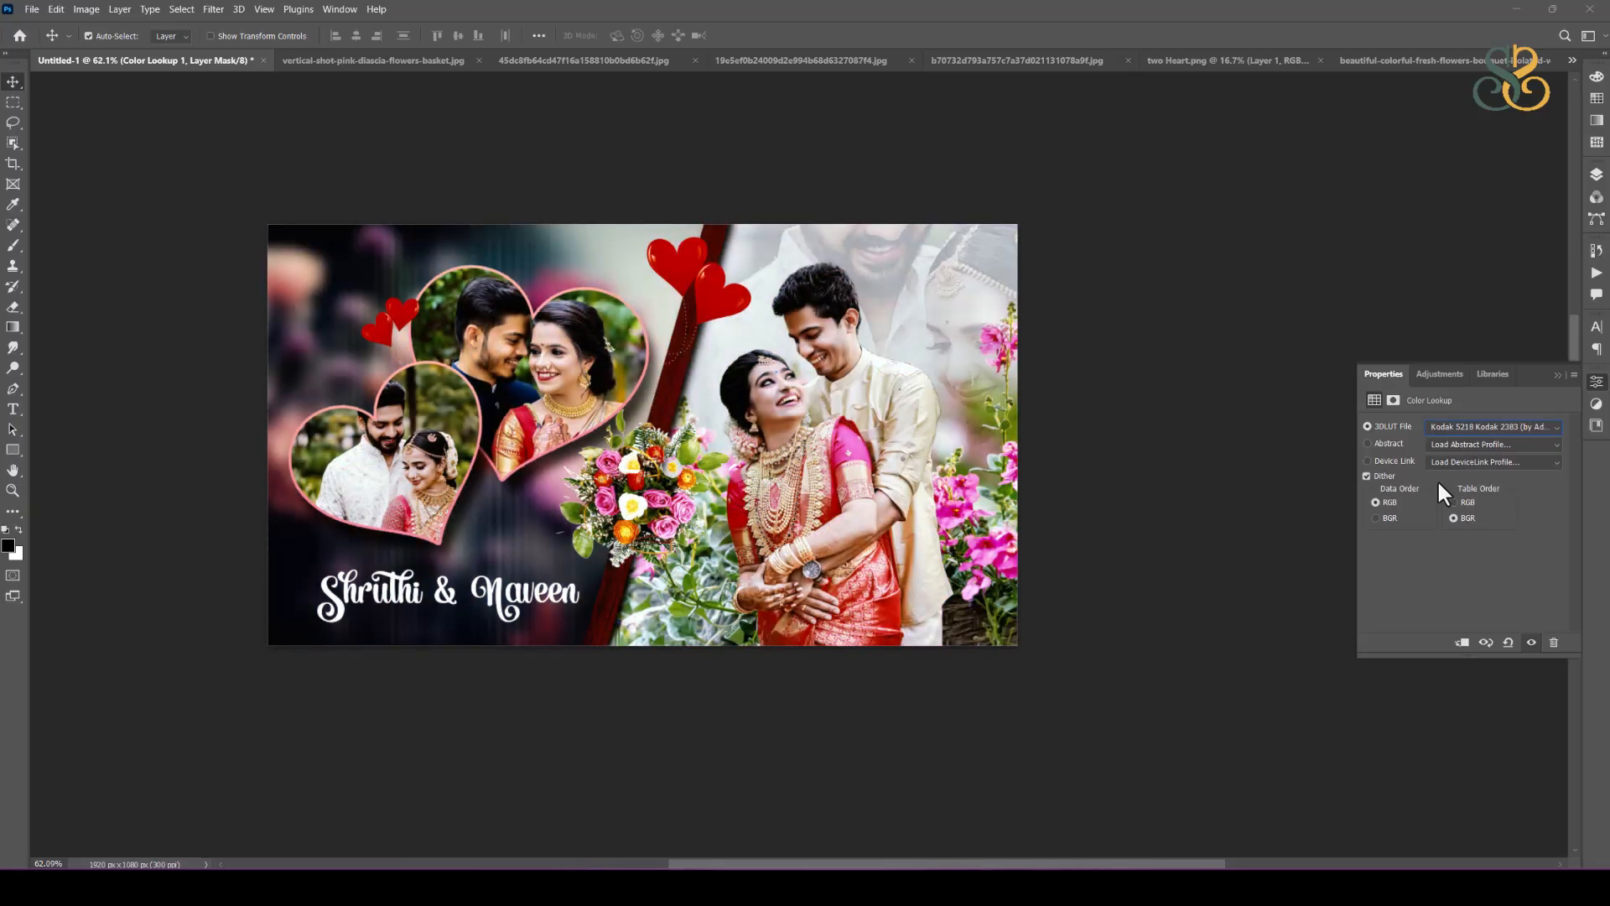
pyautogui.press('Up')
pyautogui.press('Up')
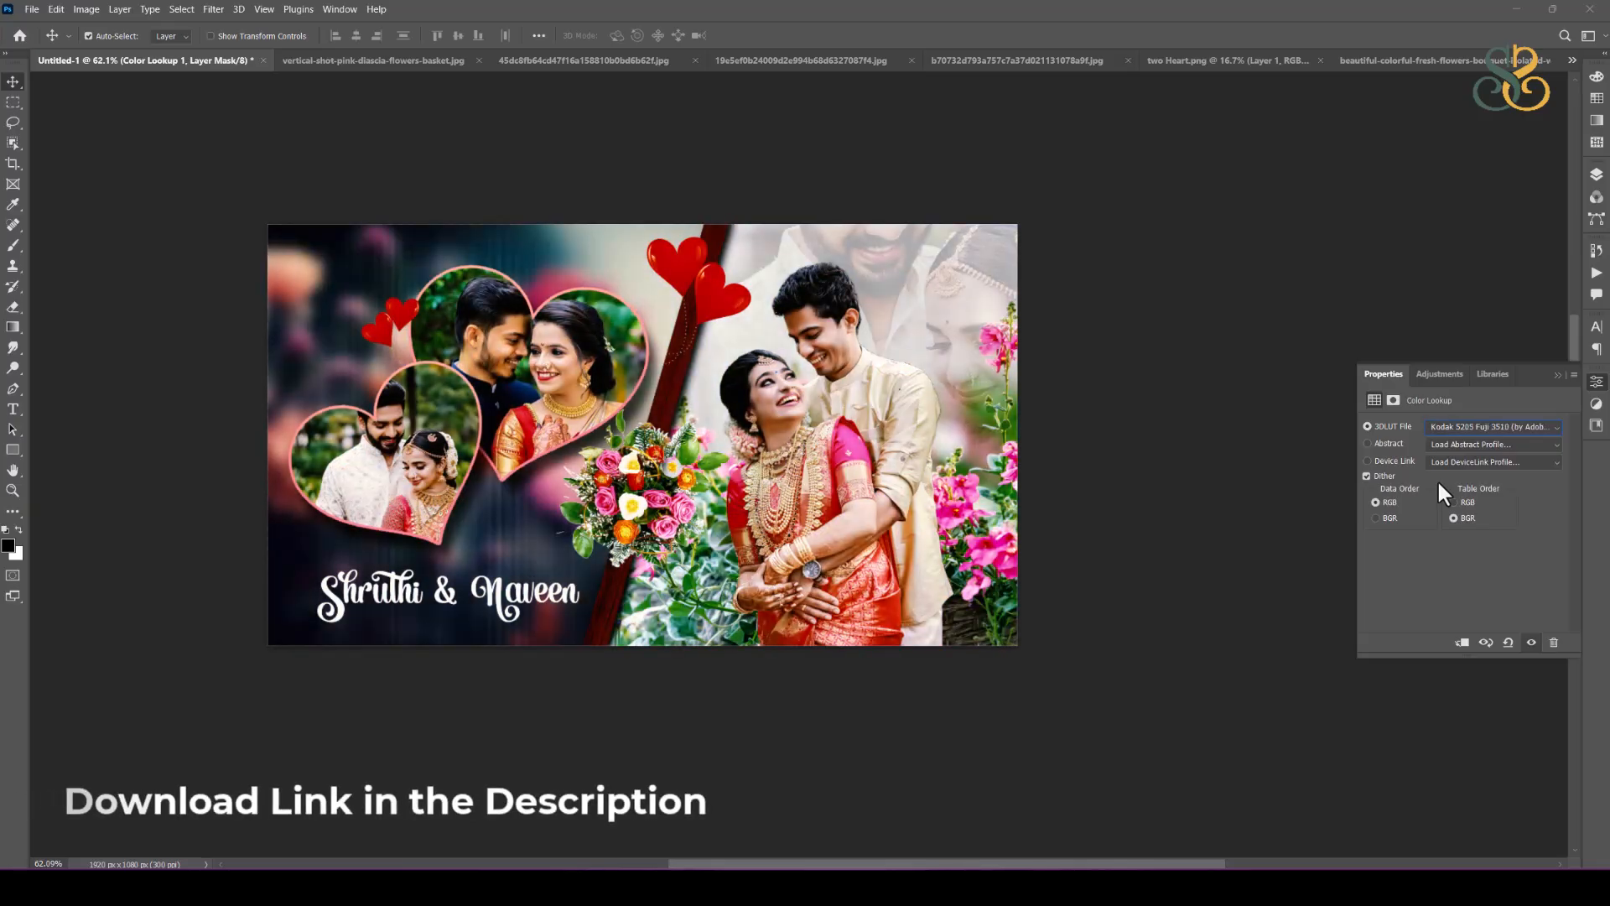
pyautogui.press('Down')
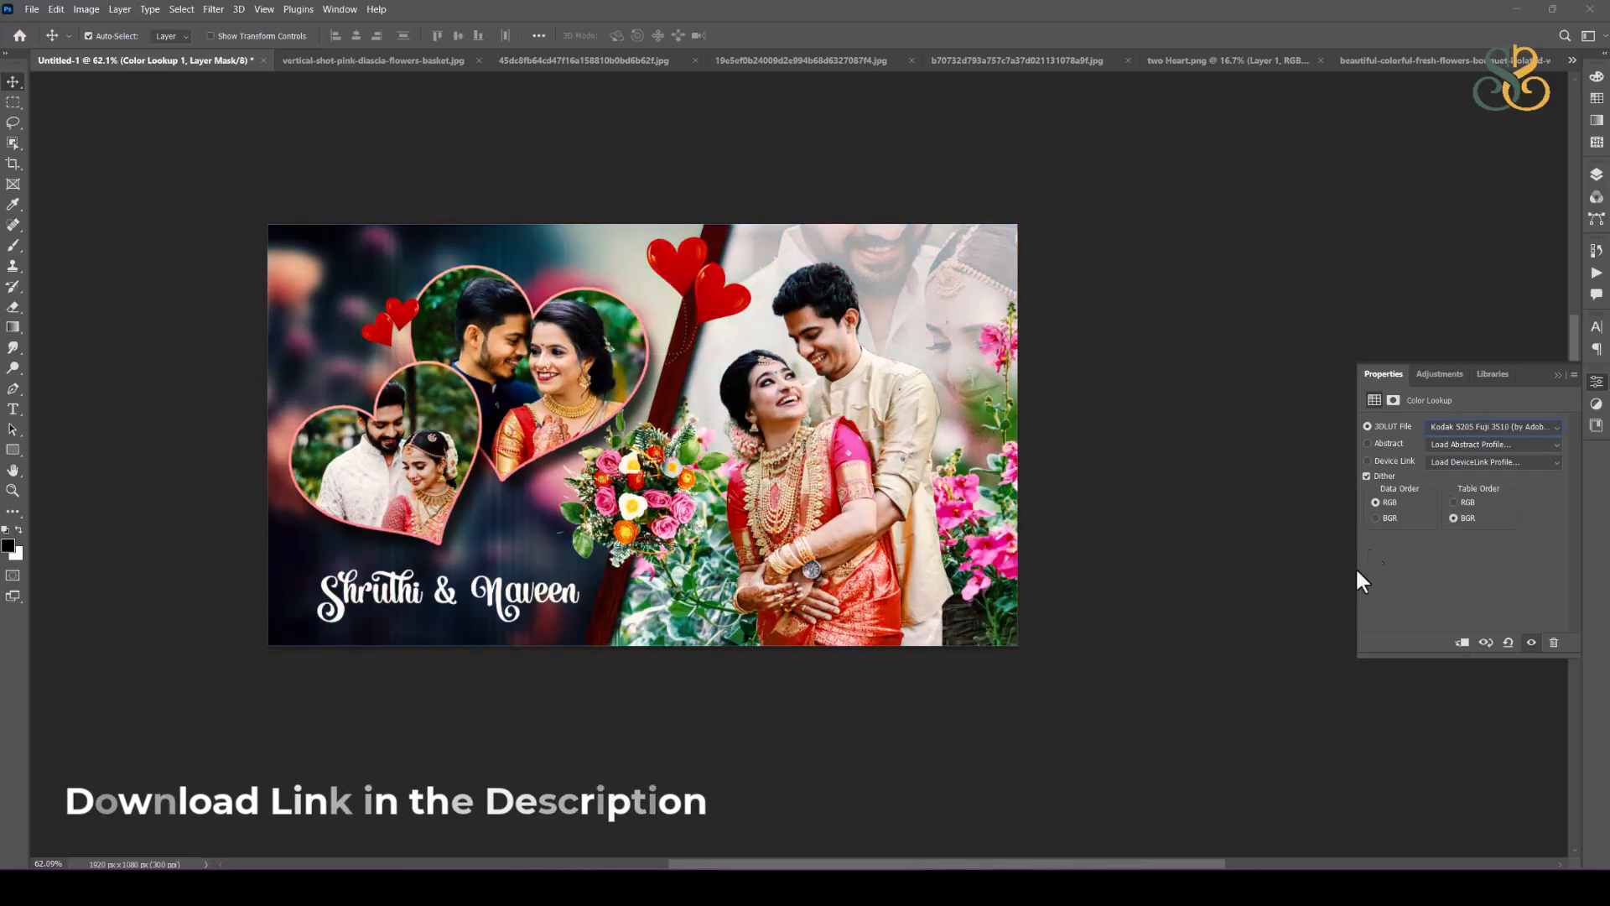
pyautogui.press('Up')
pyautogui.press('Up')
pyautogui.press('Up')
pyautogui.press('Up')
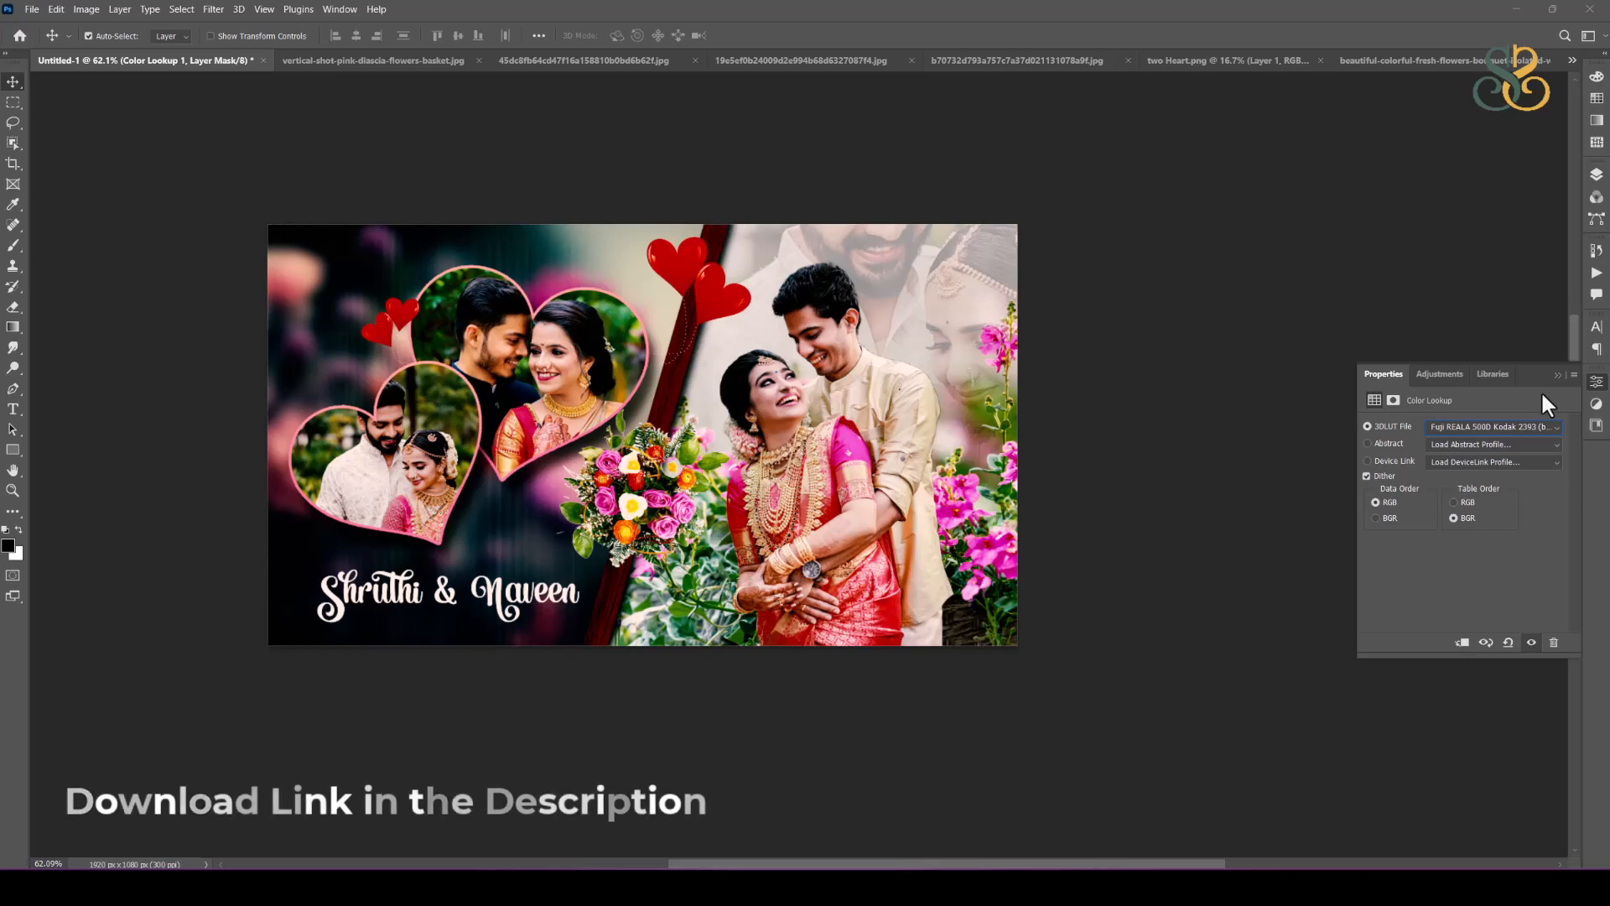
pyautogui.press('Up')
pyautogui.press('Up')
pyautogui.press('Up')
pyautogui.press('Up')
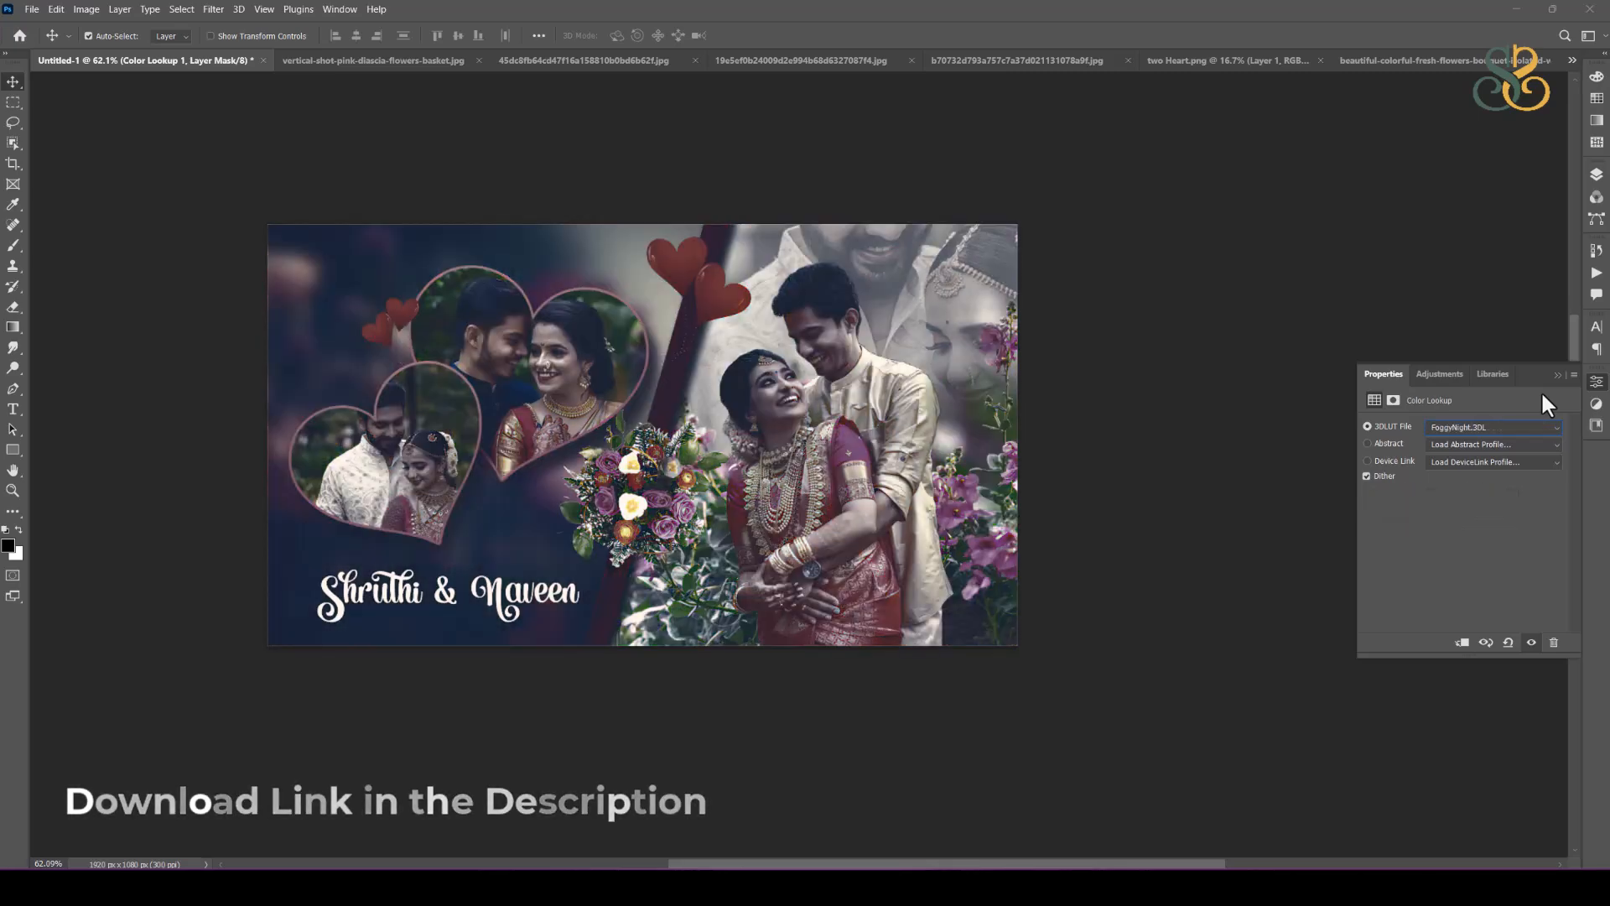
pyautogui.press('Up')
pyautogui.press('Up')
pyautogui.press('Up')
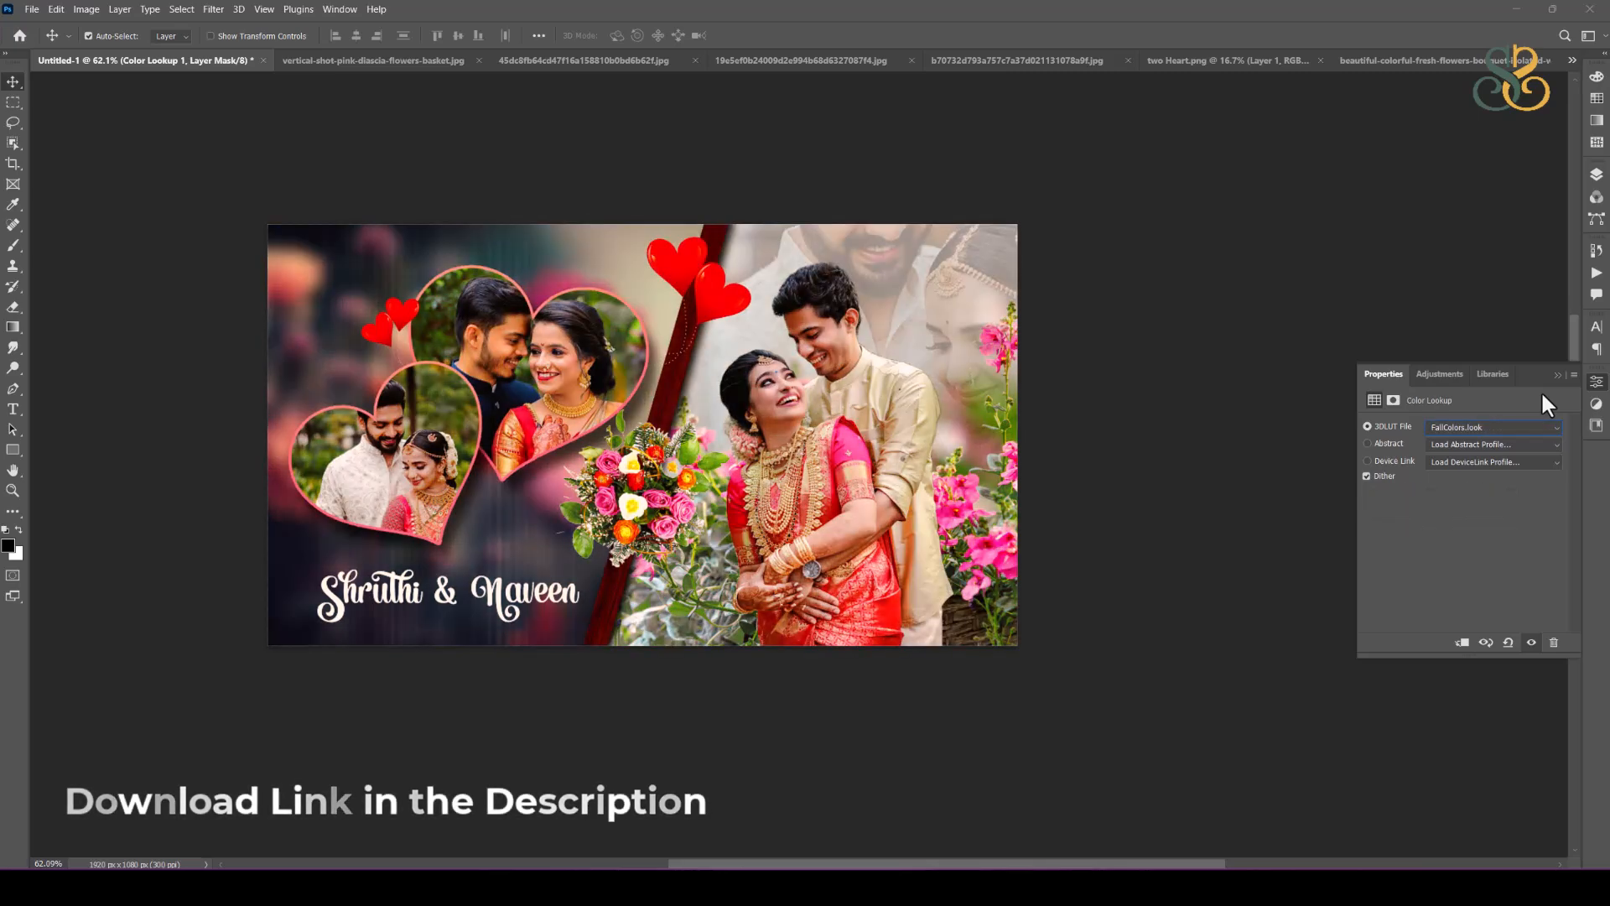
pyautogui.press('Down')
pyautogui.press('Up')
pyautogui.press('Up')
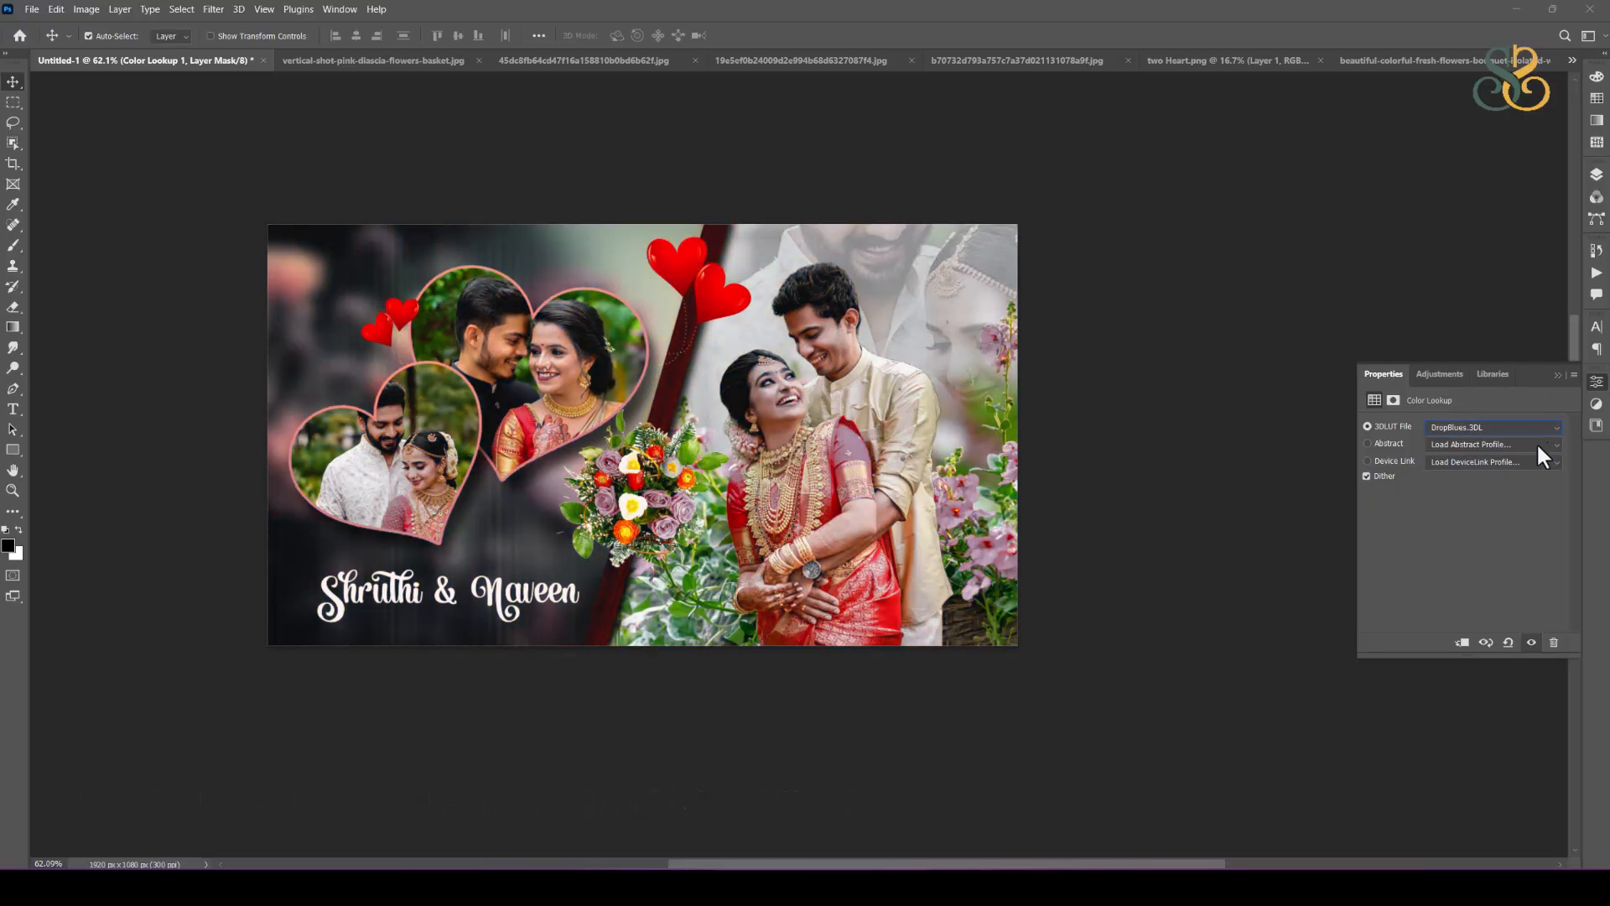
# Step: Examine the colour-graded spread up close and review the Color Lookup layer's LUT and profile options
pyautogui.click(1486, 441)
pyautogui.click(1487, 443)
pyautogui.click(1487, 428)
pyautogui.click(1488, 427)
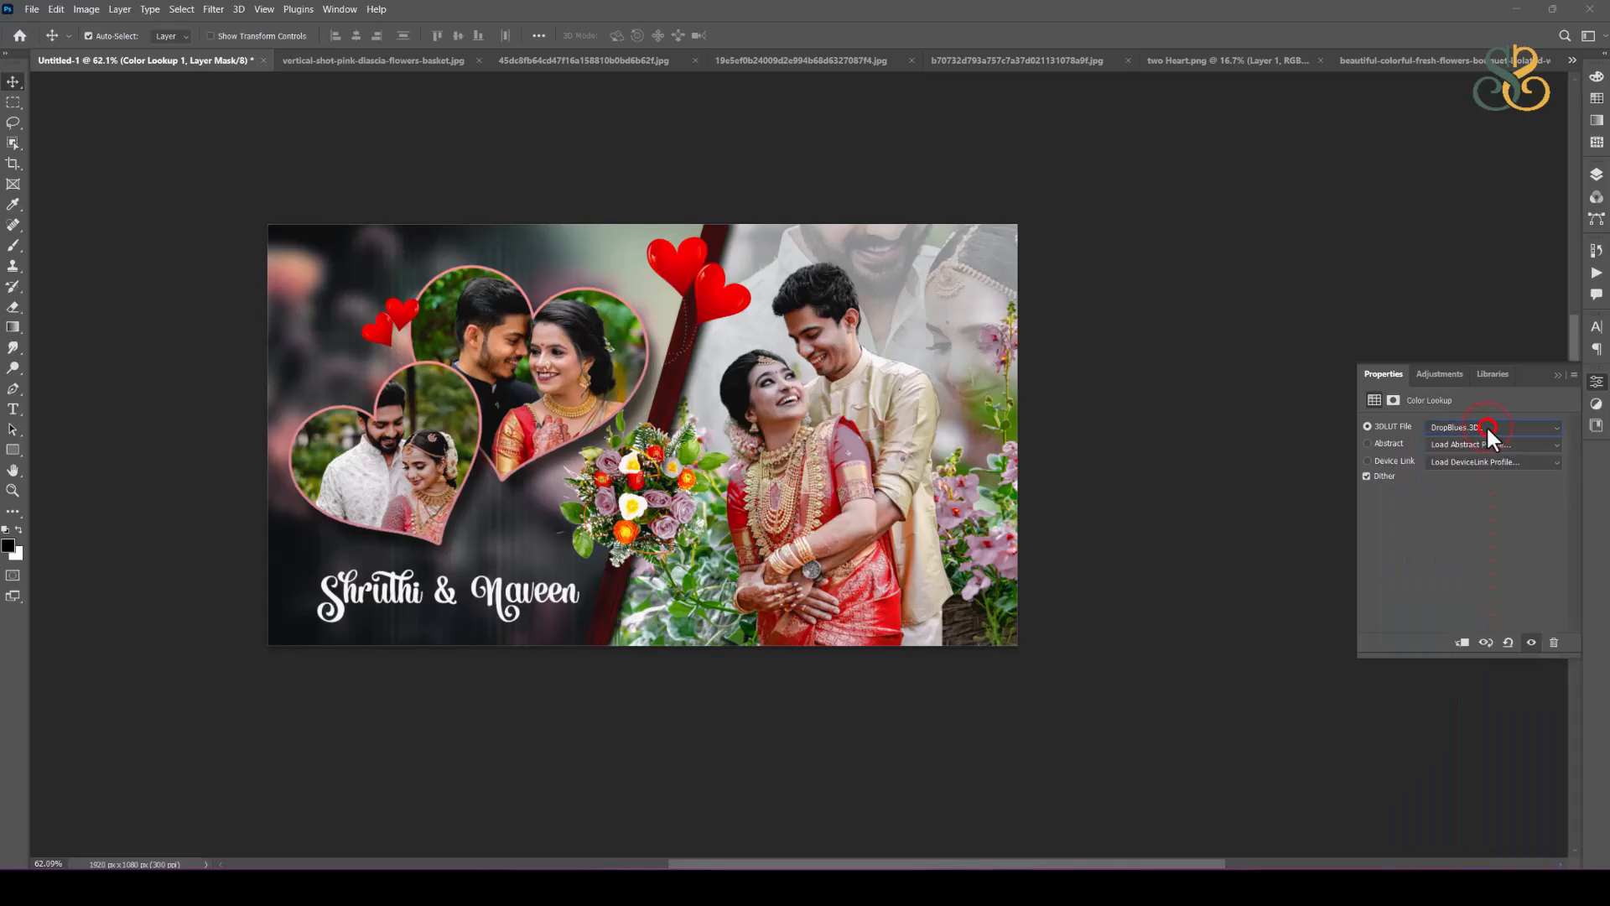
pyautogui.click(1191, 508)
pyautogui.scroll(12, 830, 459)
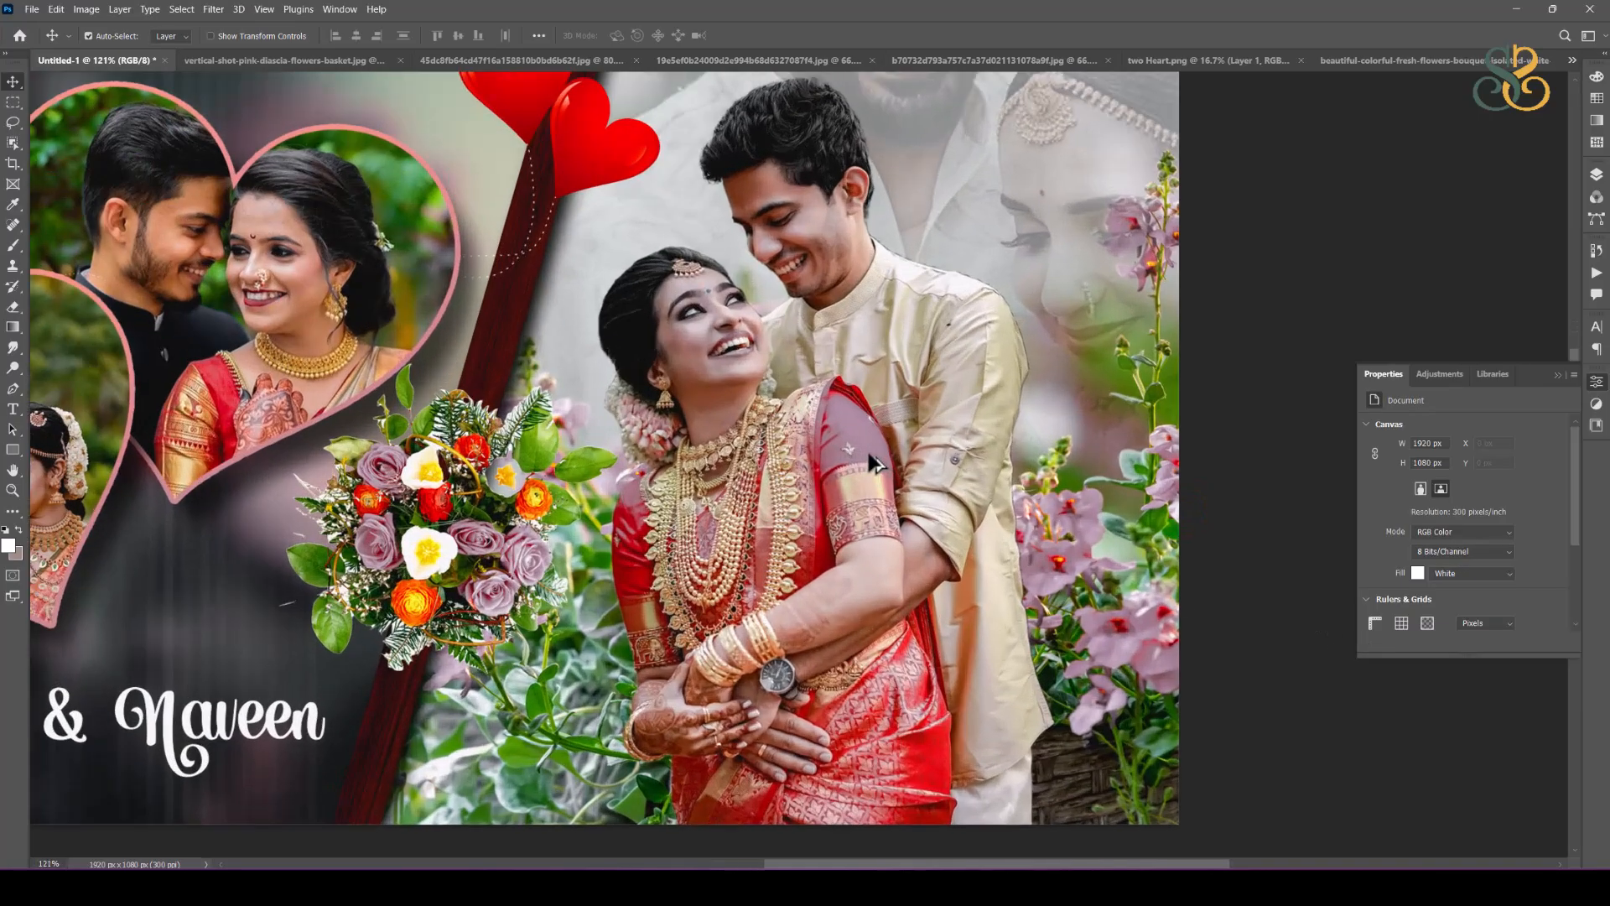
pyautogui.scroll(-7, 881, 446)
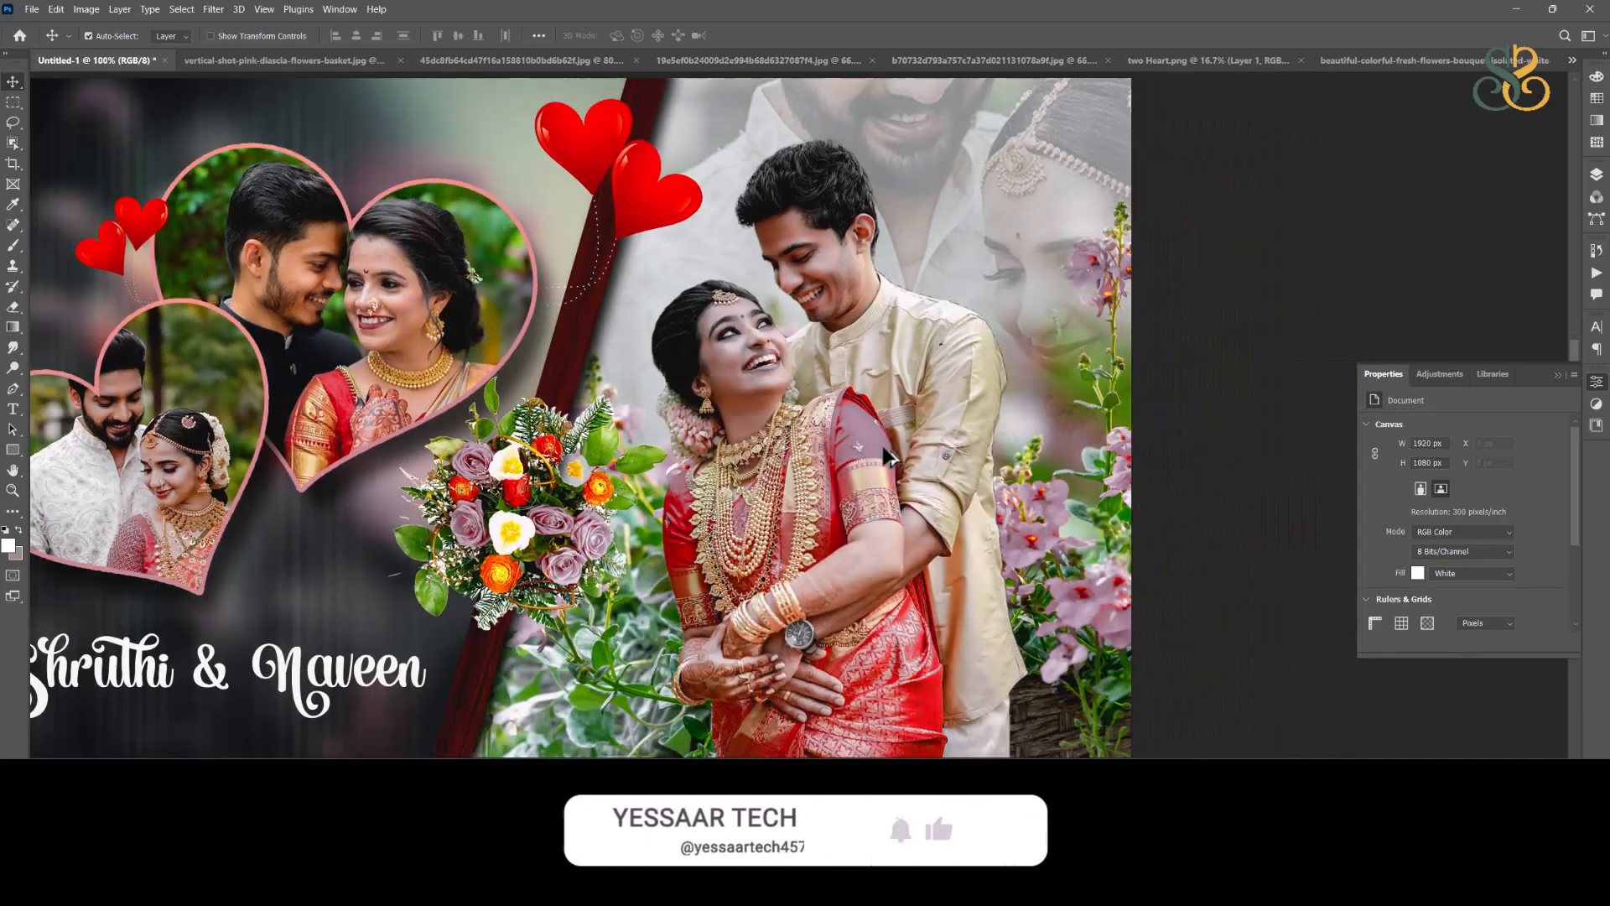
pyautogui.click(1596, 174)
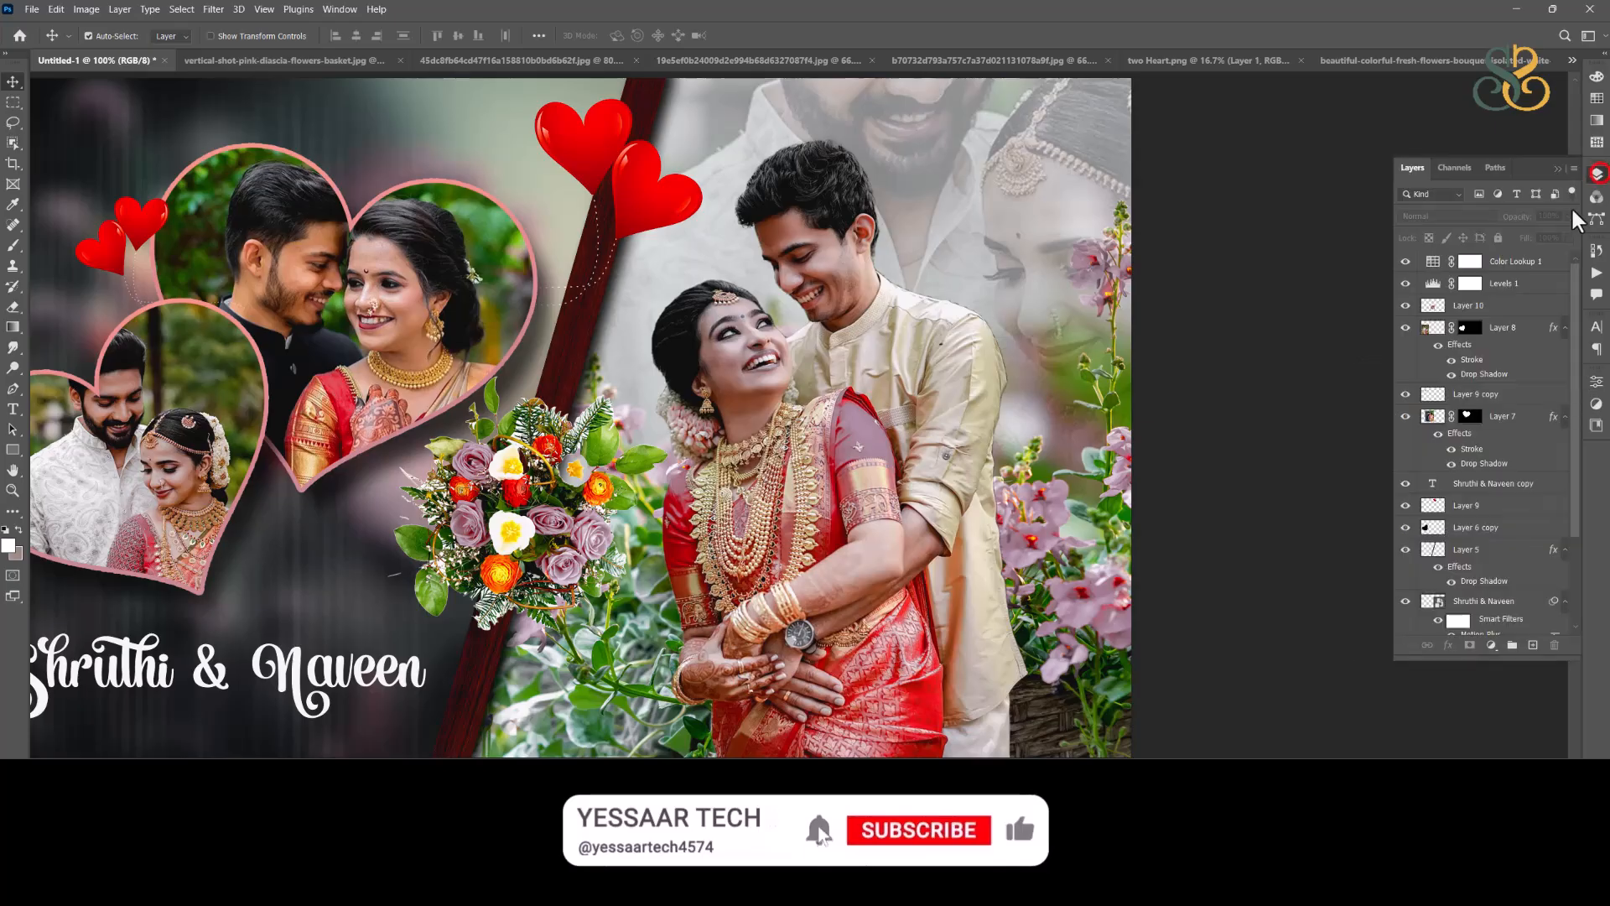
pyautogui.doubleClick(1433, 263)
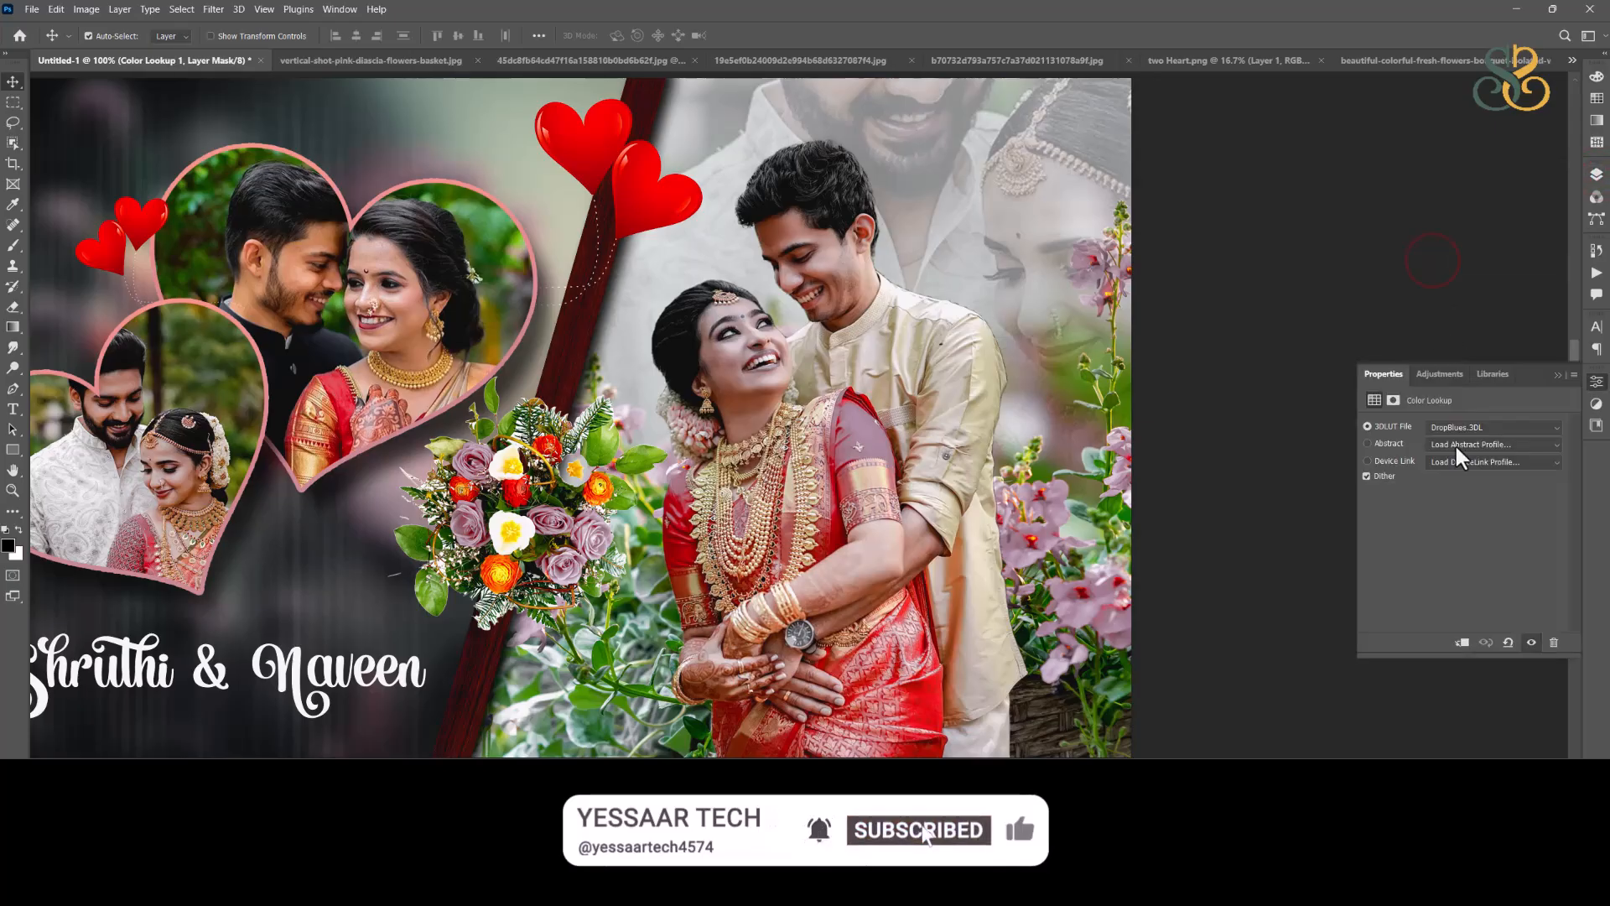
# Step: Add a Curves adjustment clipped to the Color Lookup layer, moving the black point slightly inward and adding a slightly lowered point in the upper curve
pyautogui.click(1596, 173)
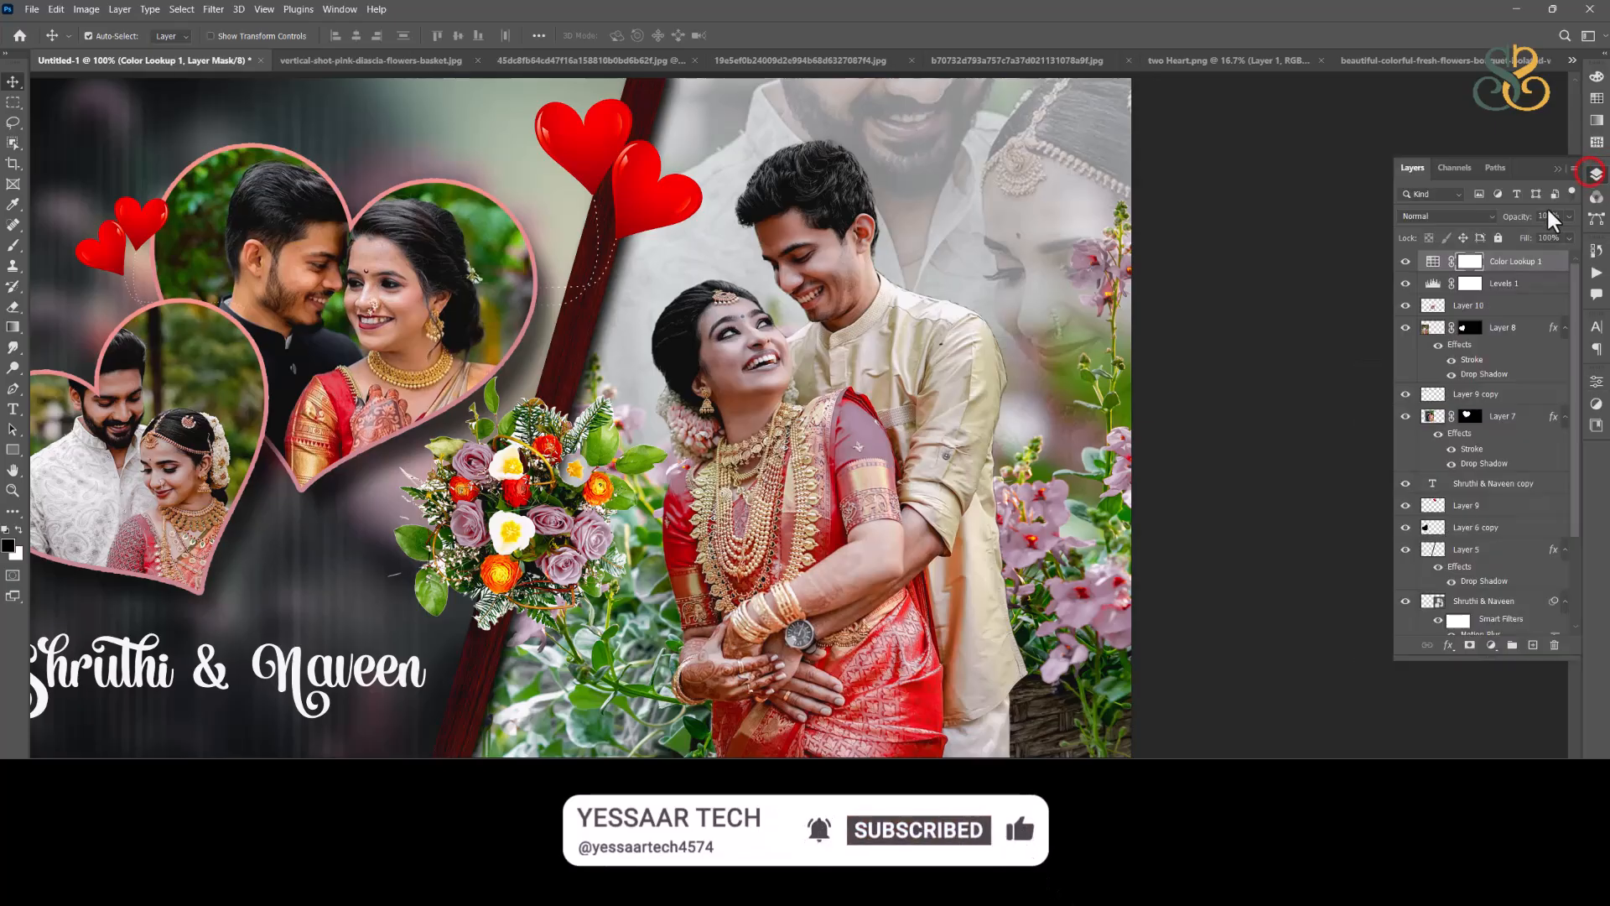
pyautogui.click(1491, 645)
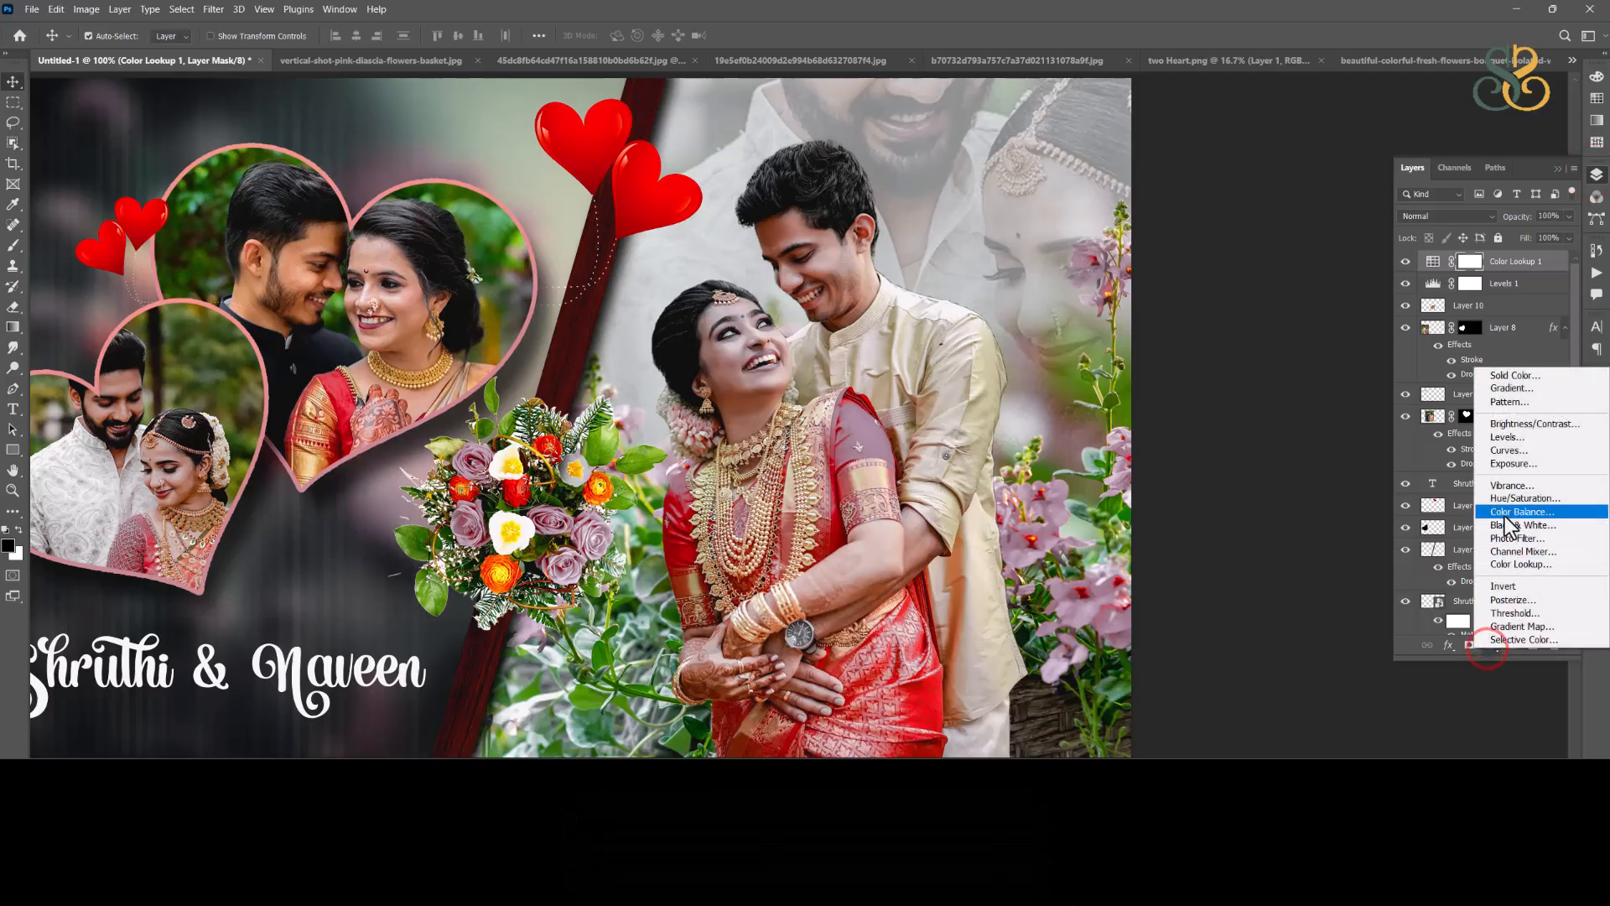
pyautogui.click(1509, 451)
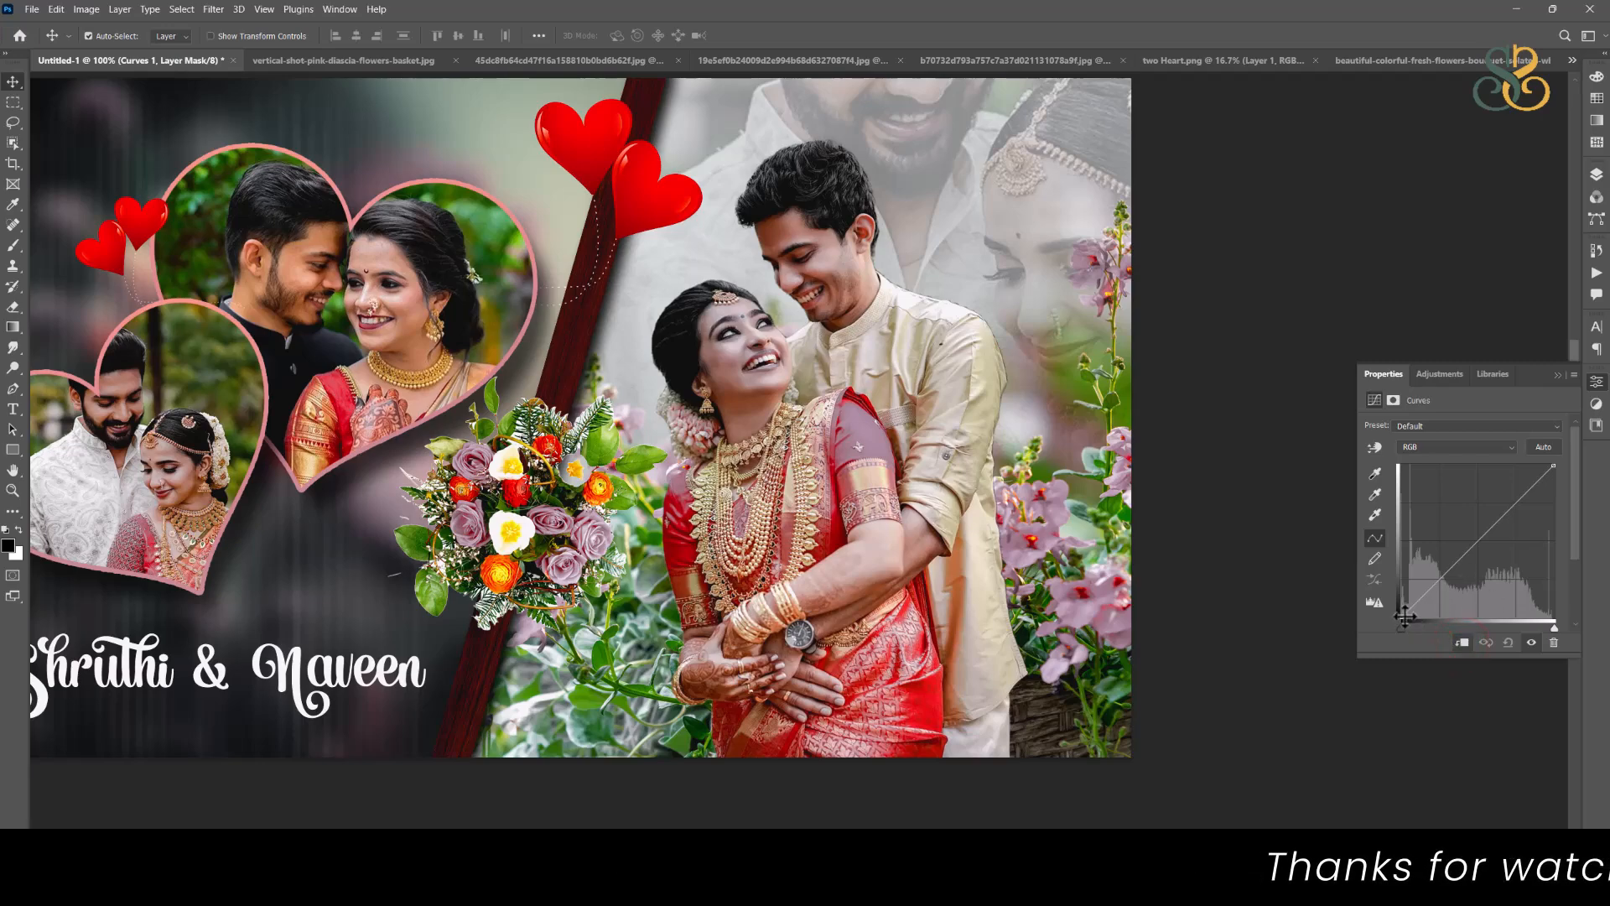
pyautogui.moveTo(1403, 613); pyautogui.dragTo(1406, 612)
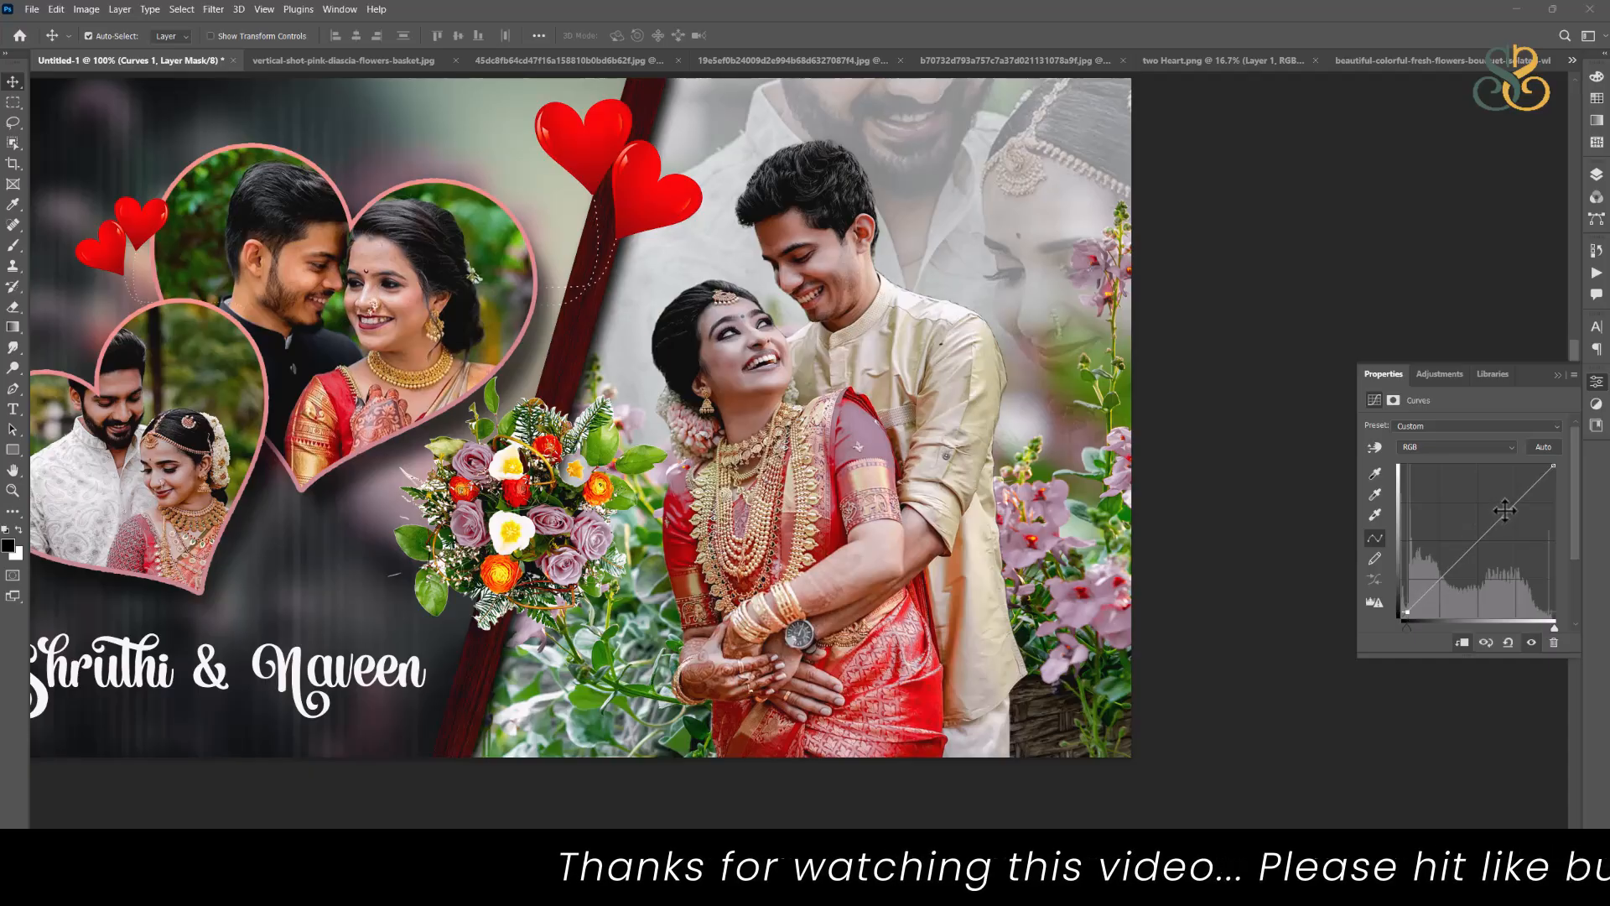
pyautogui.moveTo(1504, 509); pyautogui.dragTo(1510, 512)
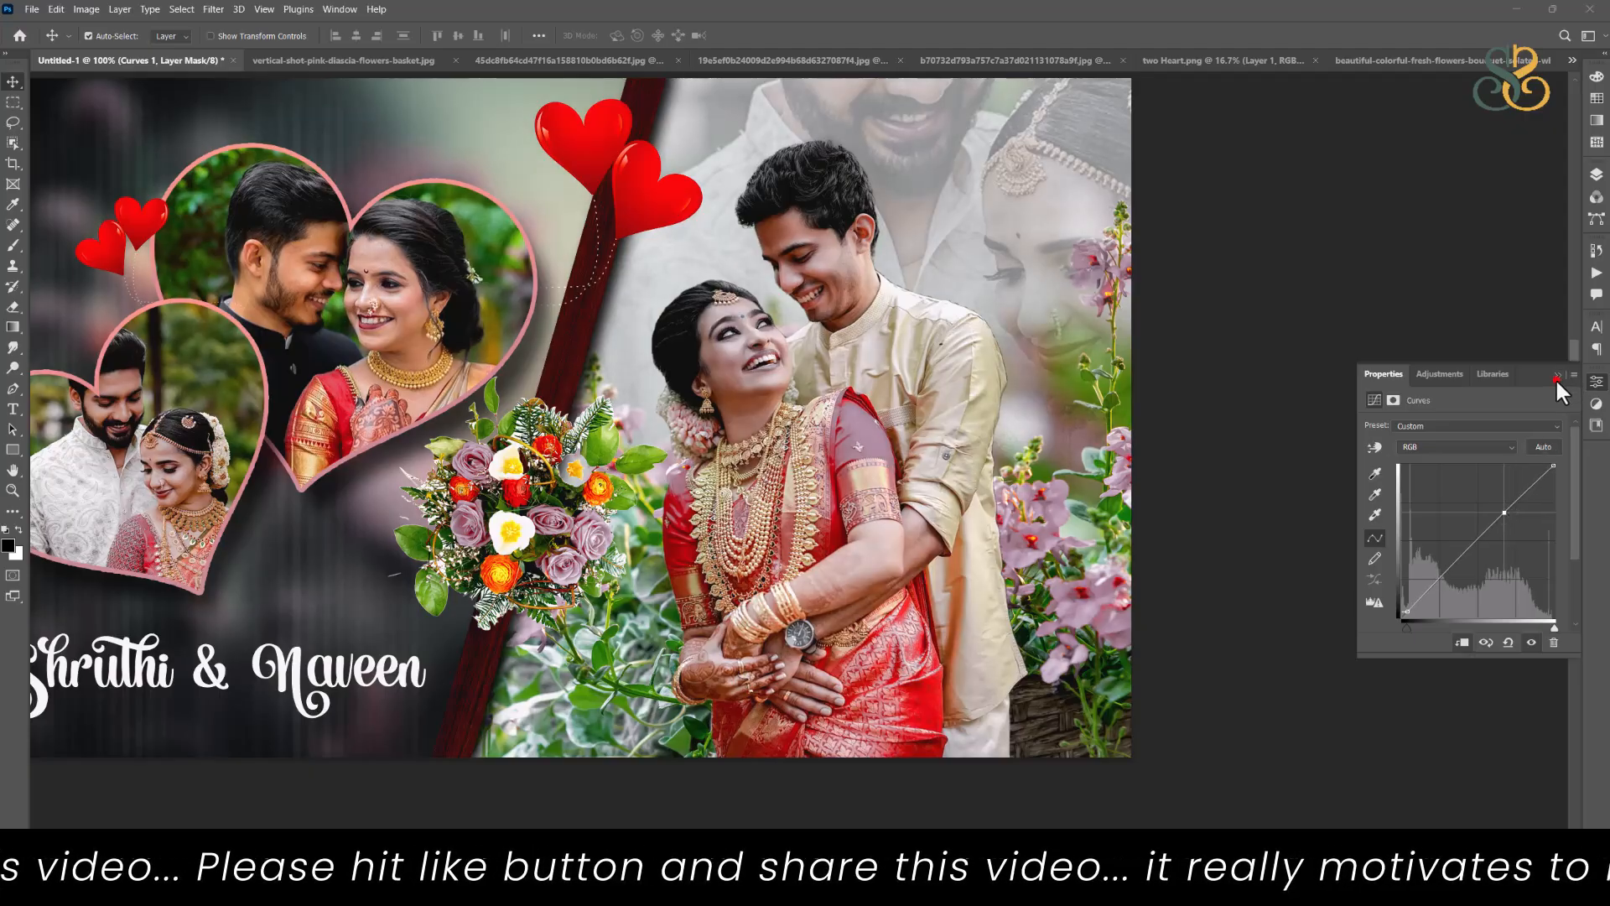
# Step: Deselect all layers and review the whole finished wedding spread and its layer stack at different zoom levels
pyautogui.click(1595, 174)
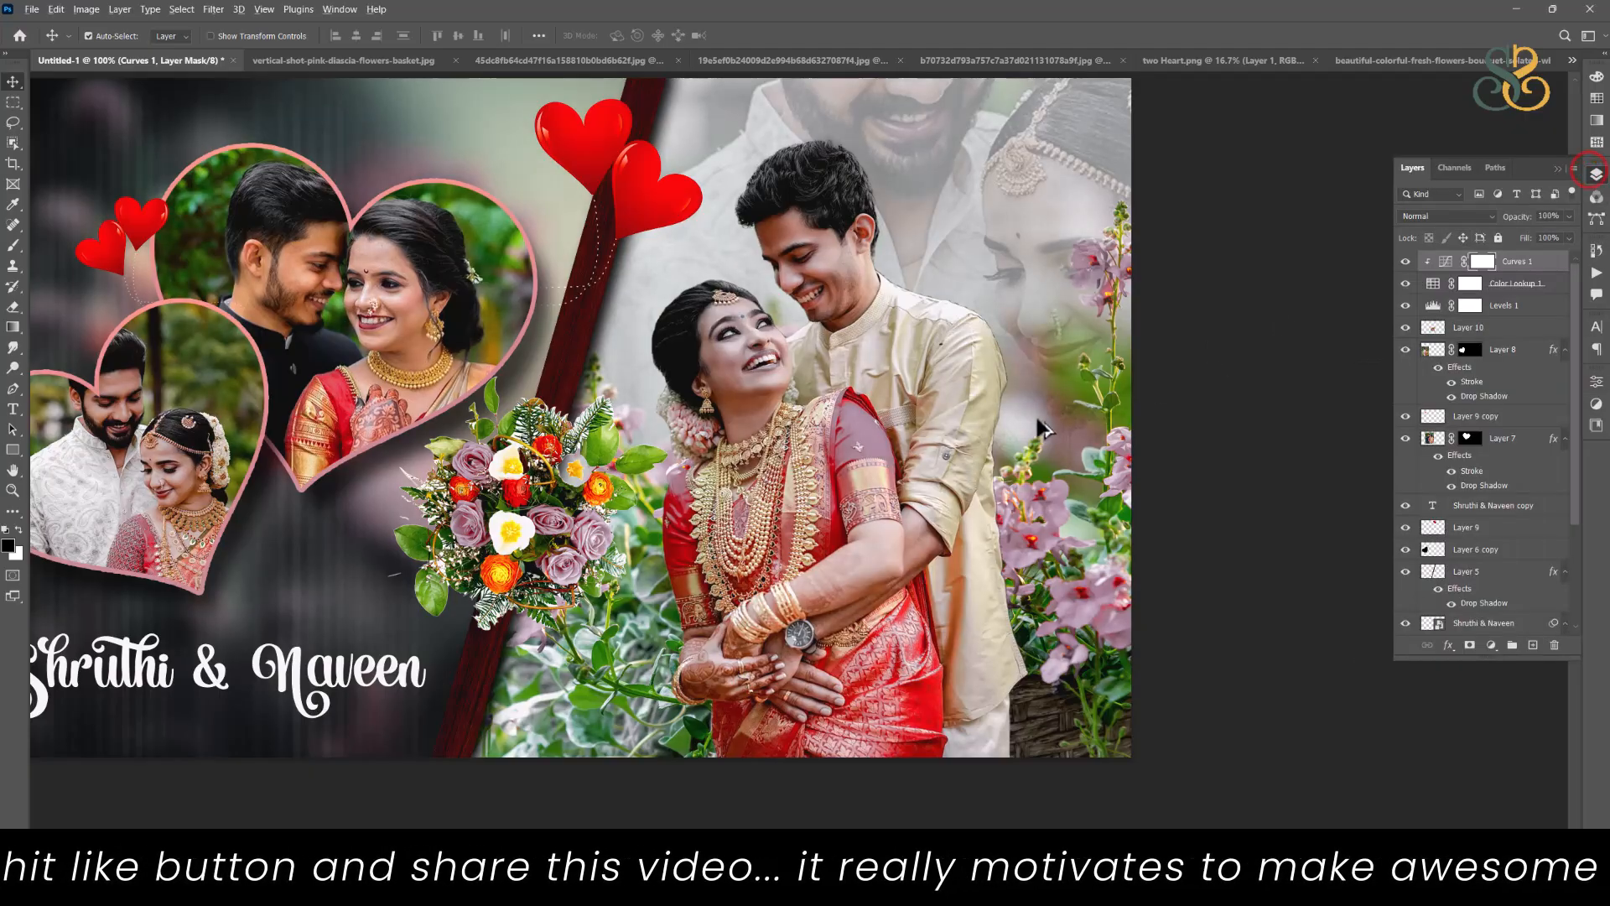
pyautogui.scroll(-2, 1038, 409)
pyautogui.scroll(-2, 1052, 428)
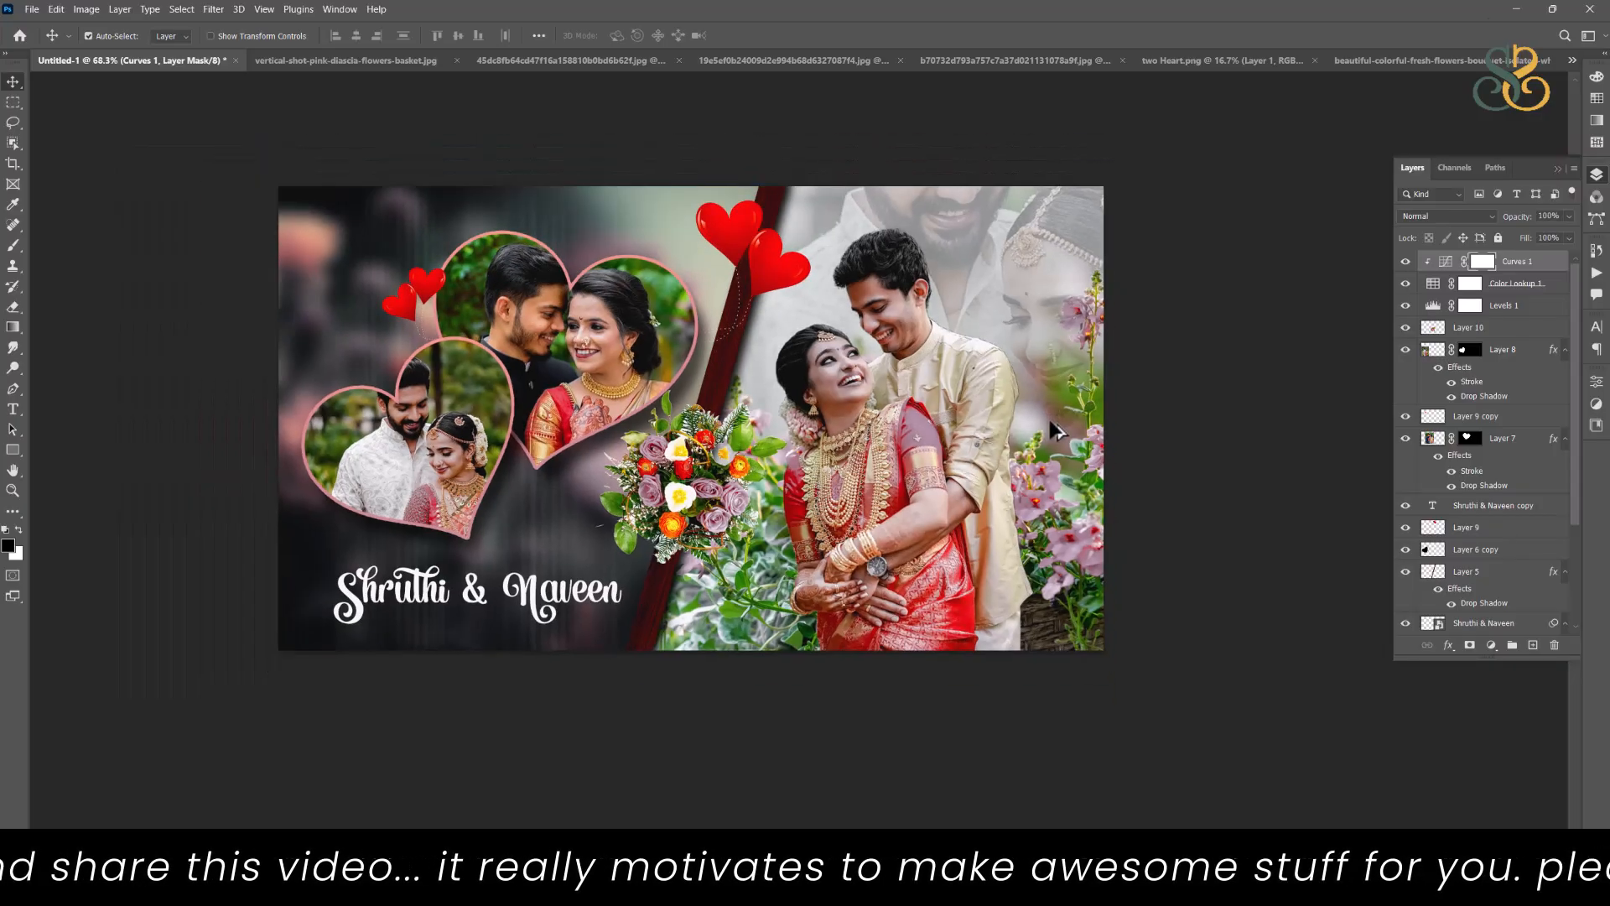
pyautogui.click(1181, 485)
pyautogui.moveTo(1127, 431); pyautogui.dragTo(1067, 501)
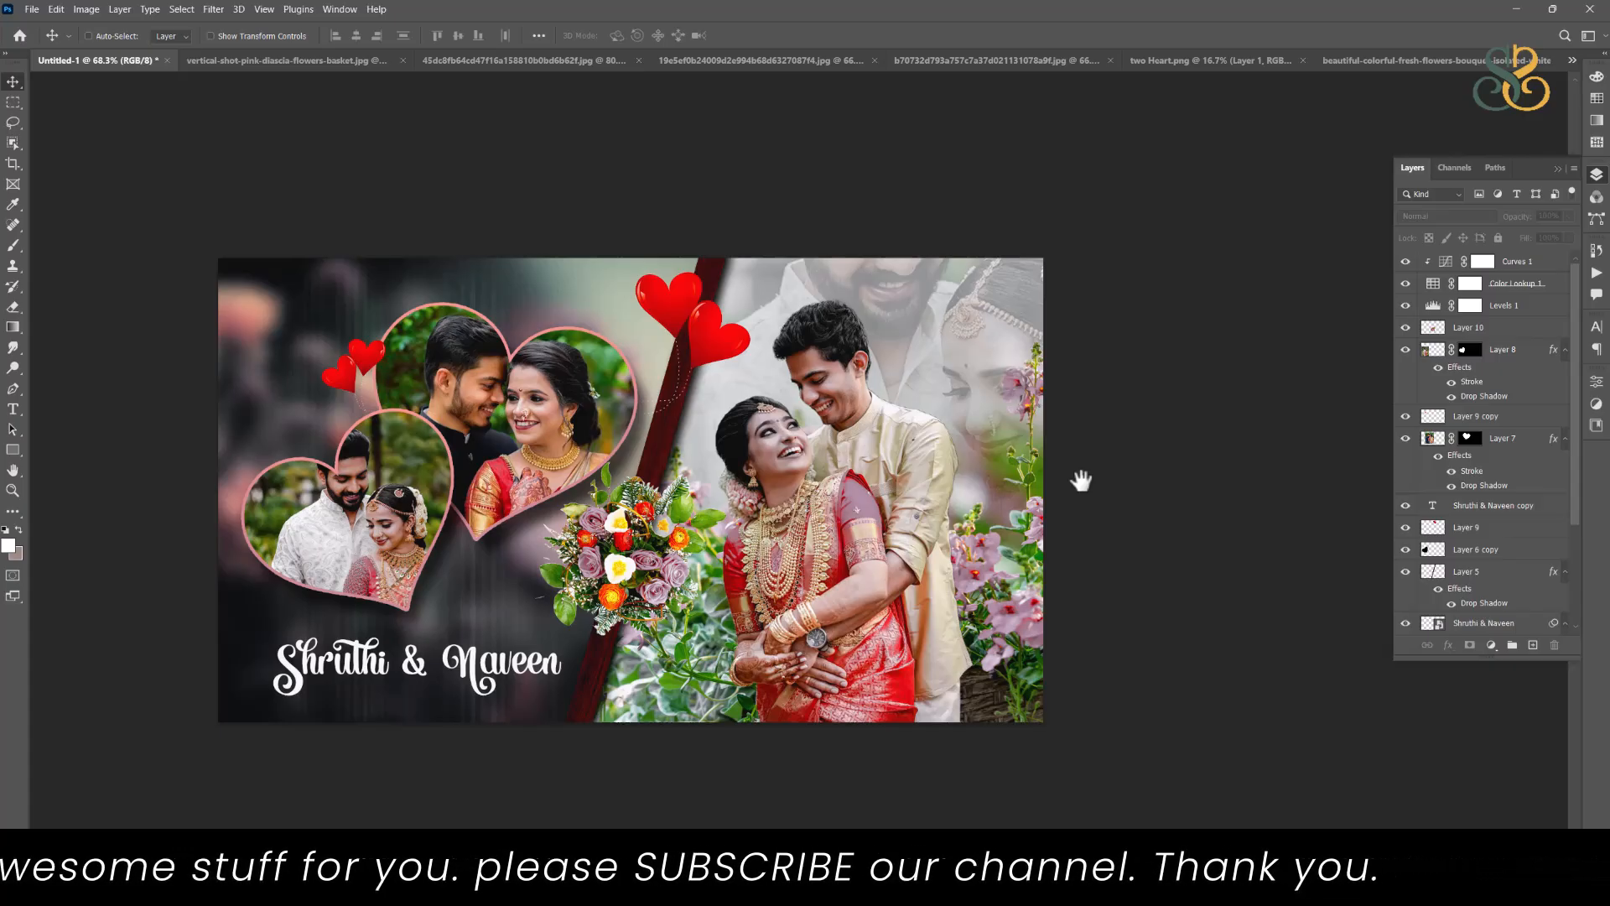
pyautogui.hotkey('ctrl', '0')
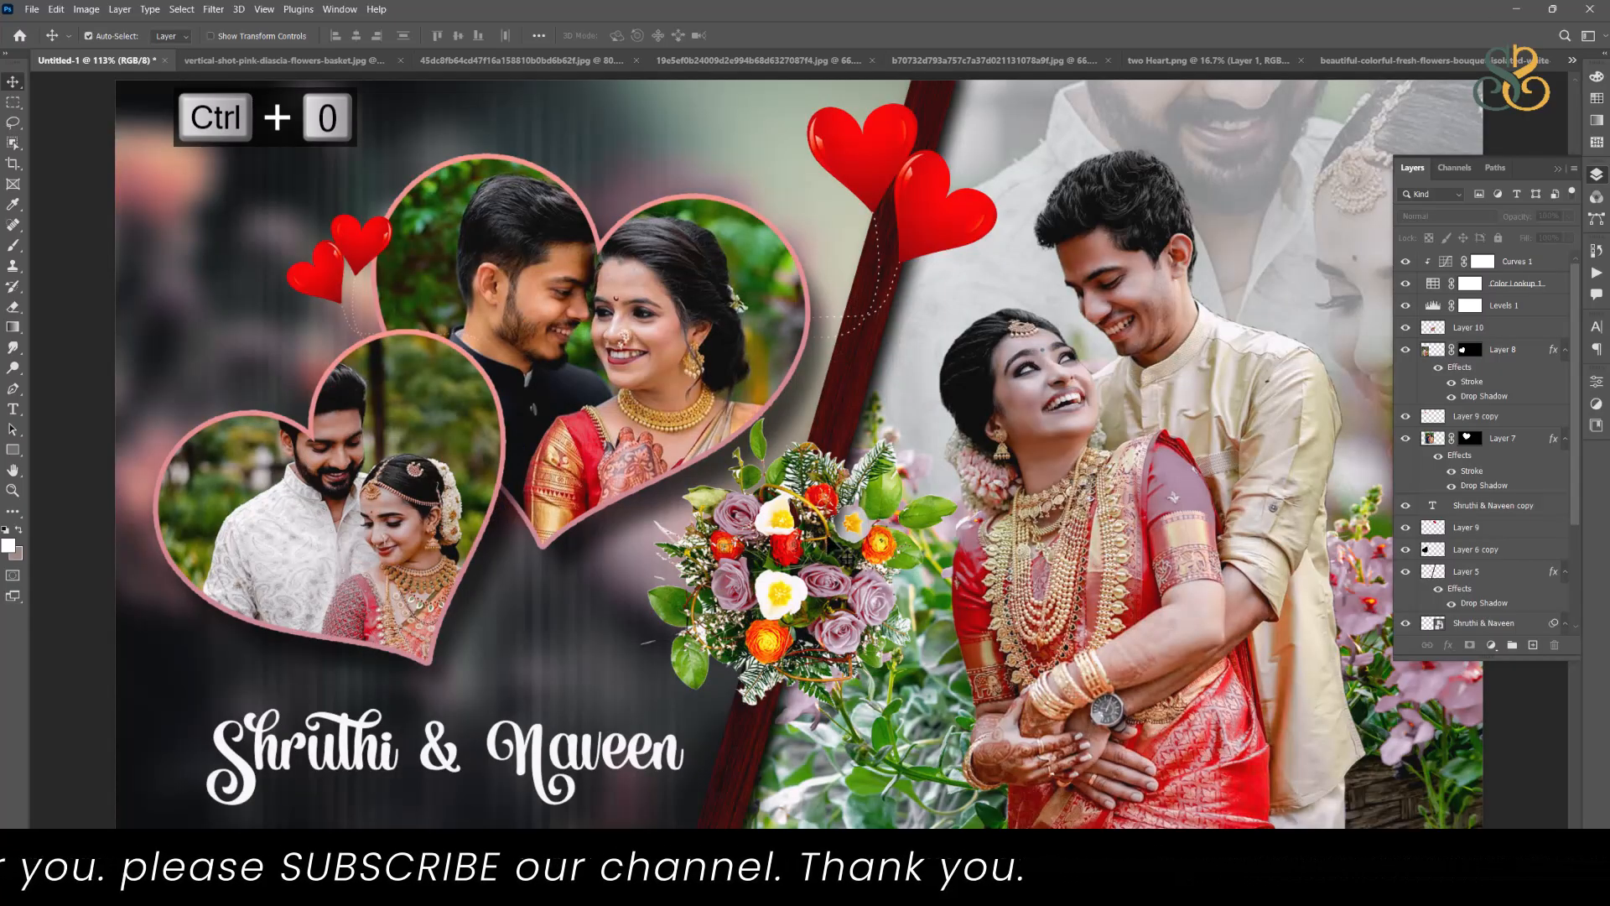
pyautogui.scroll(-3, 887, 447)
pyautogui.moveTo(955, 509); pyautogui.dragTo(875, 509)
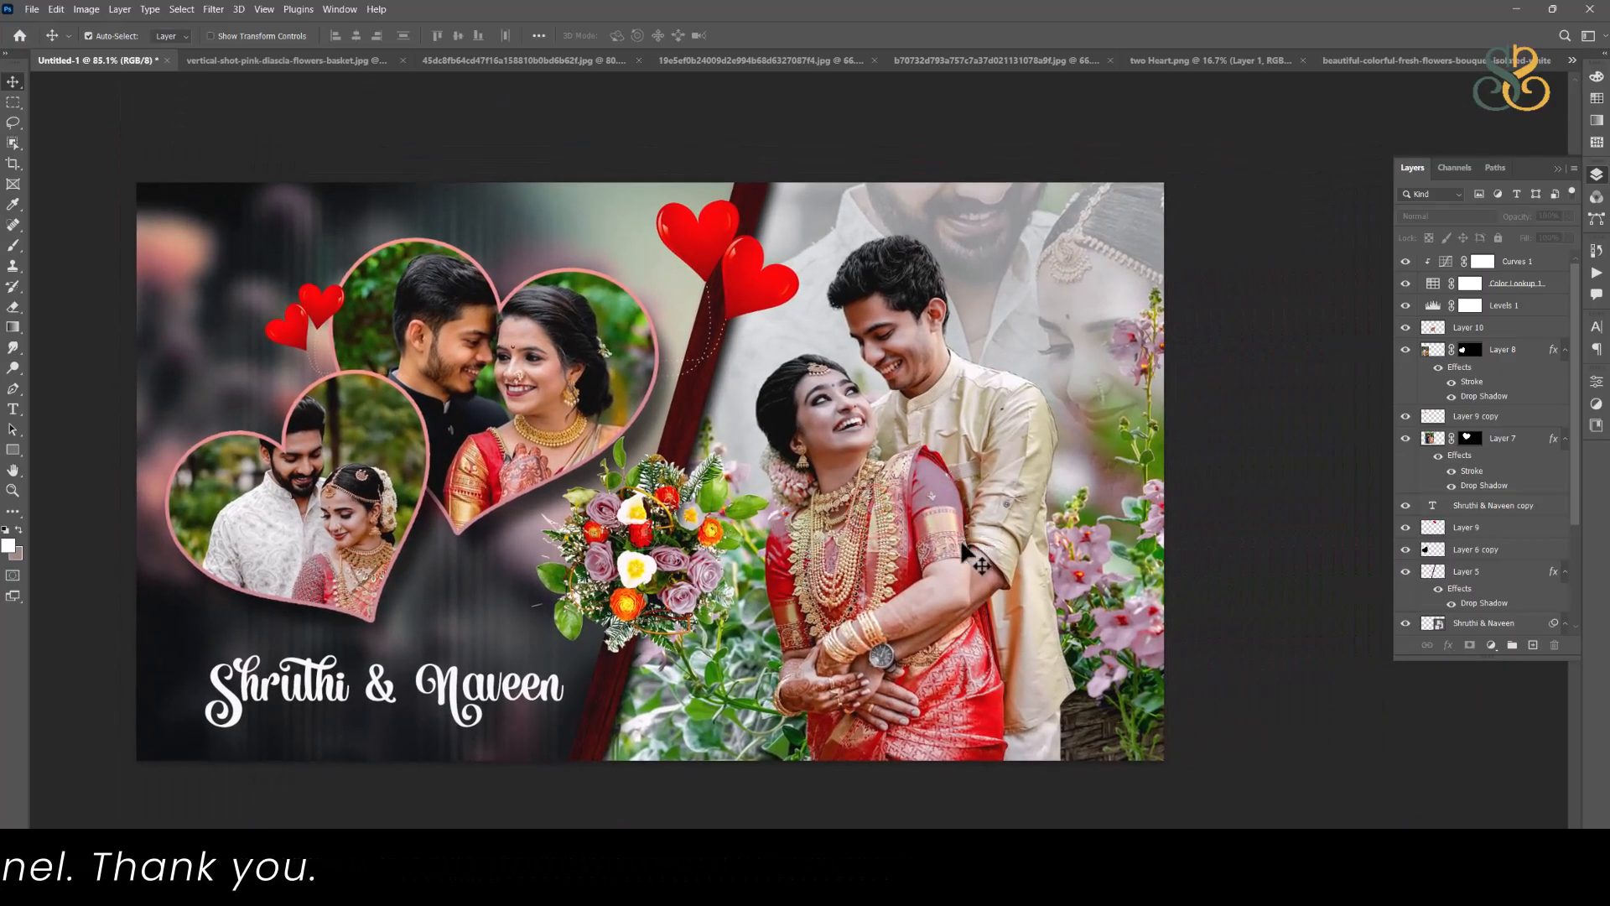
pyautogui.moveTo(764, 571); pyautogui.dragTo(763, 563)
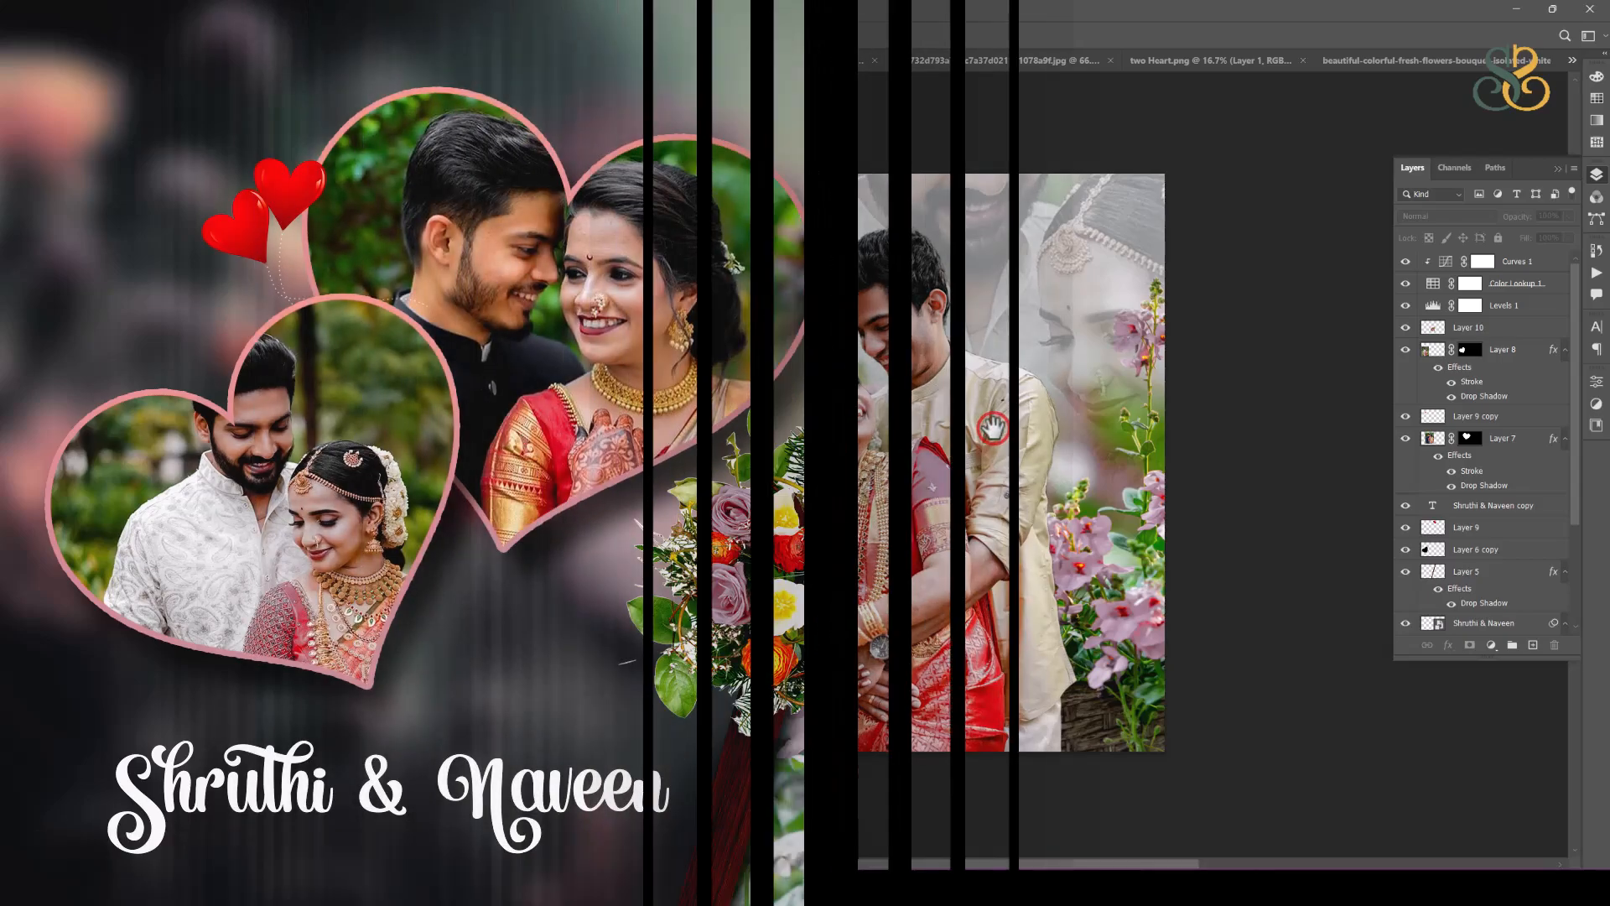